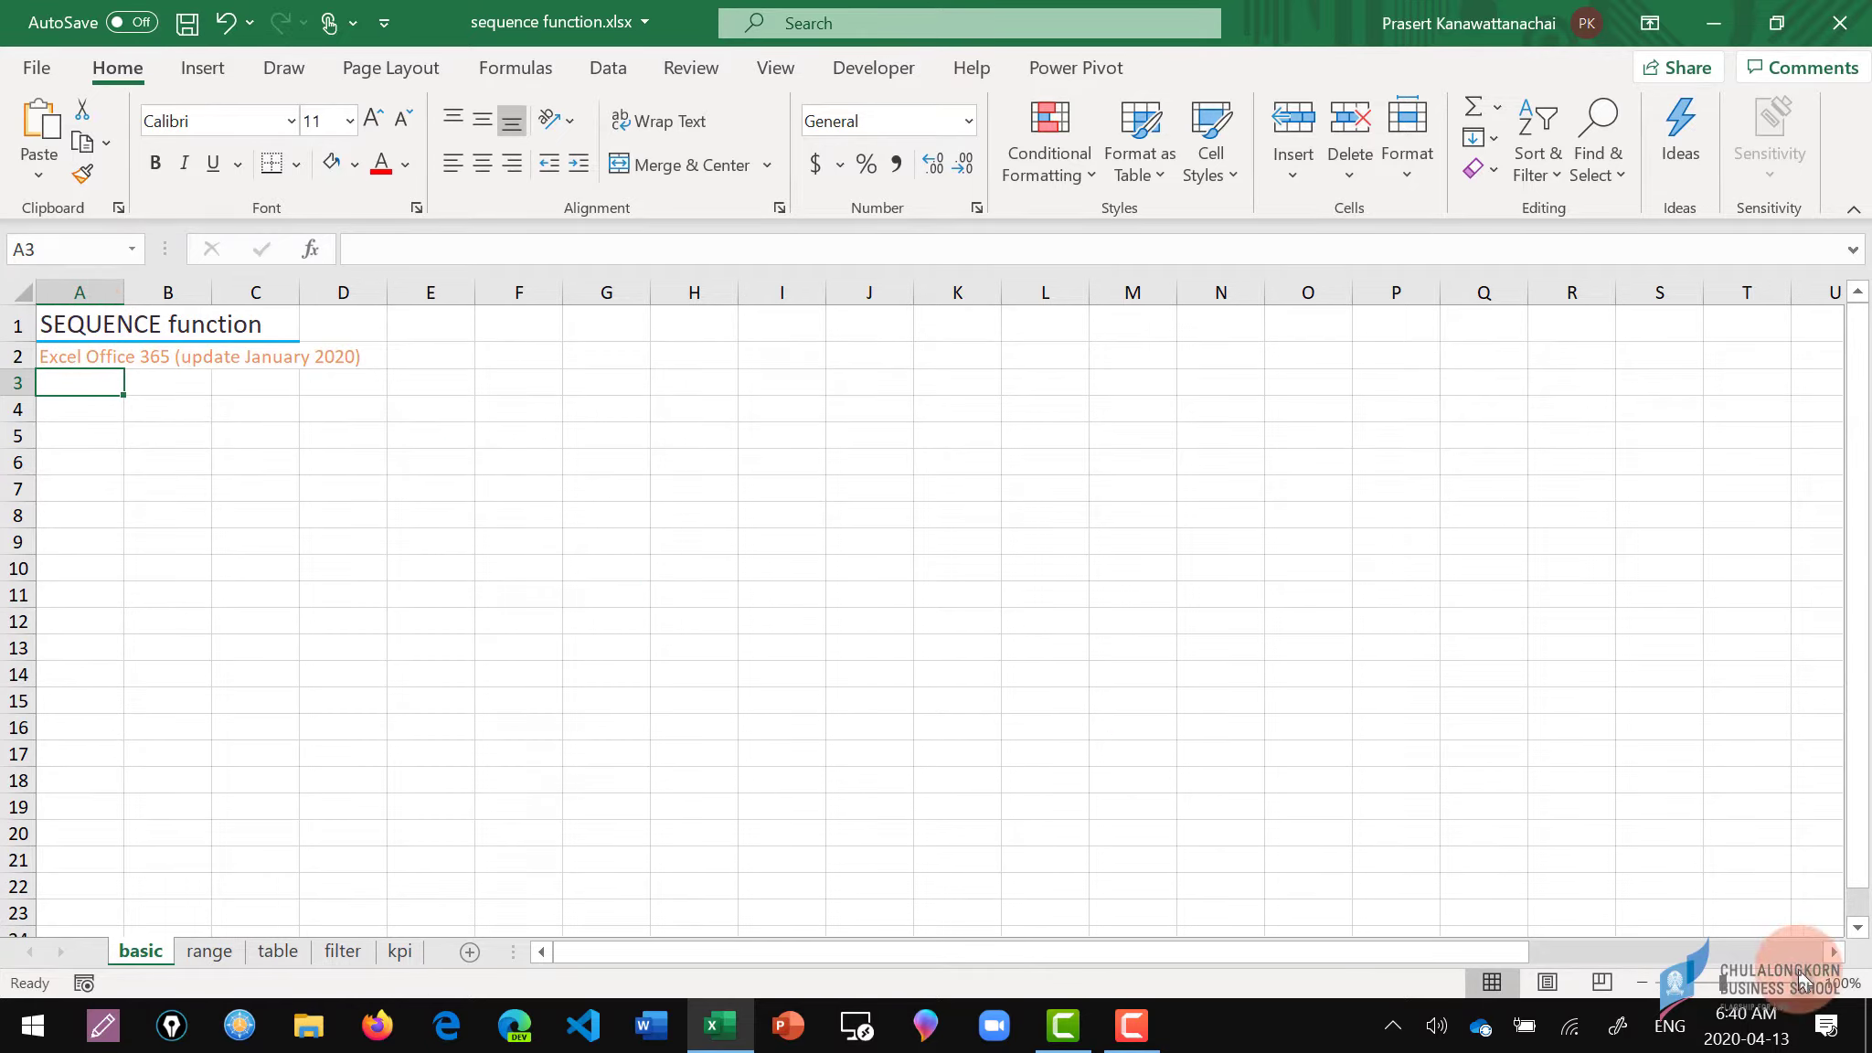
Zoom the sheet to 140% and type the label 'array formula' in B4.
{"action": "left_click", "coordinate": [1805, 982]}
{"action": "left_click", "coordinate": [1805, 983]}
{"action": "left_click", "coordinate": [1805, 983]}
{"action": "left_click", "coordinate": [1805, 983]}
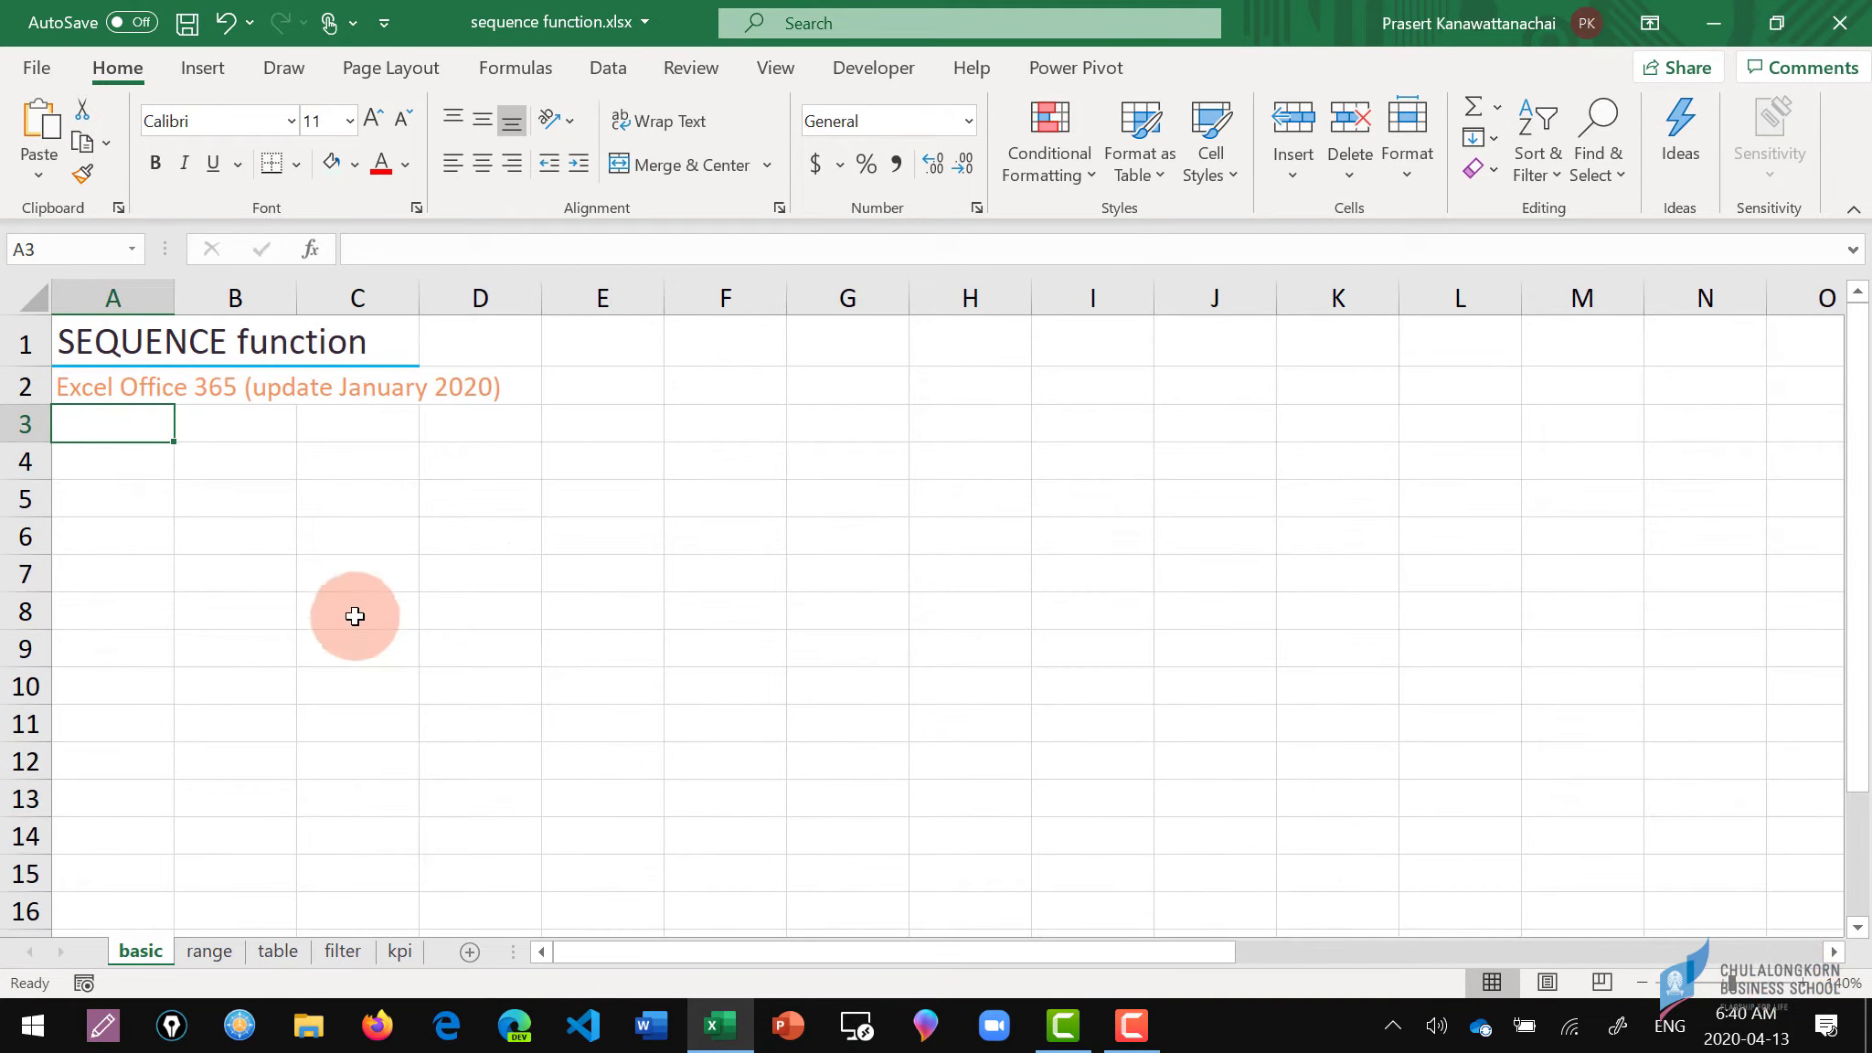
{"action": "left_click", "coordinate": [216, 460]}
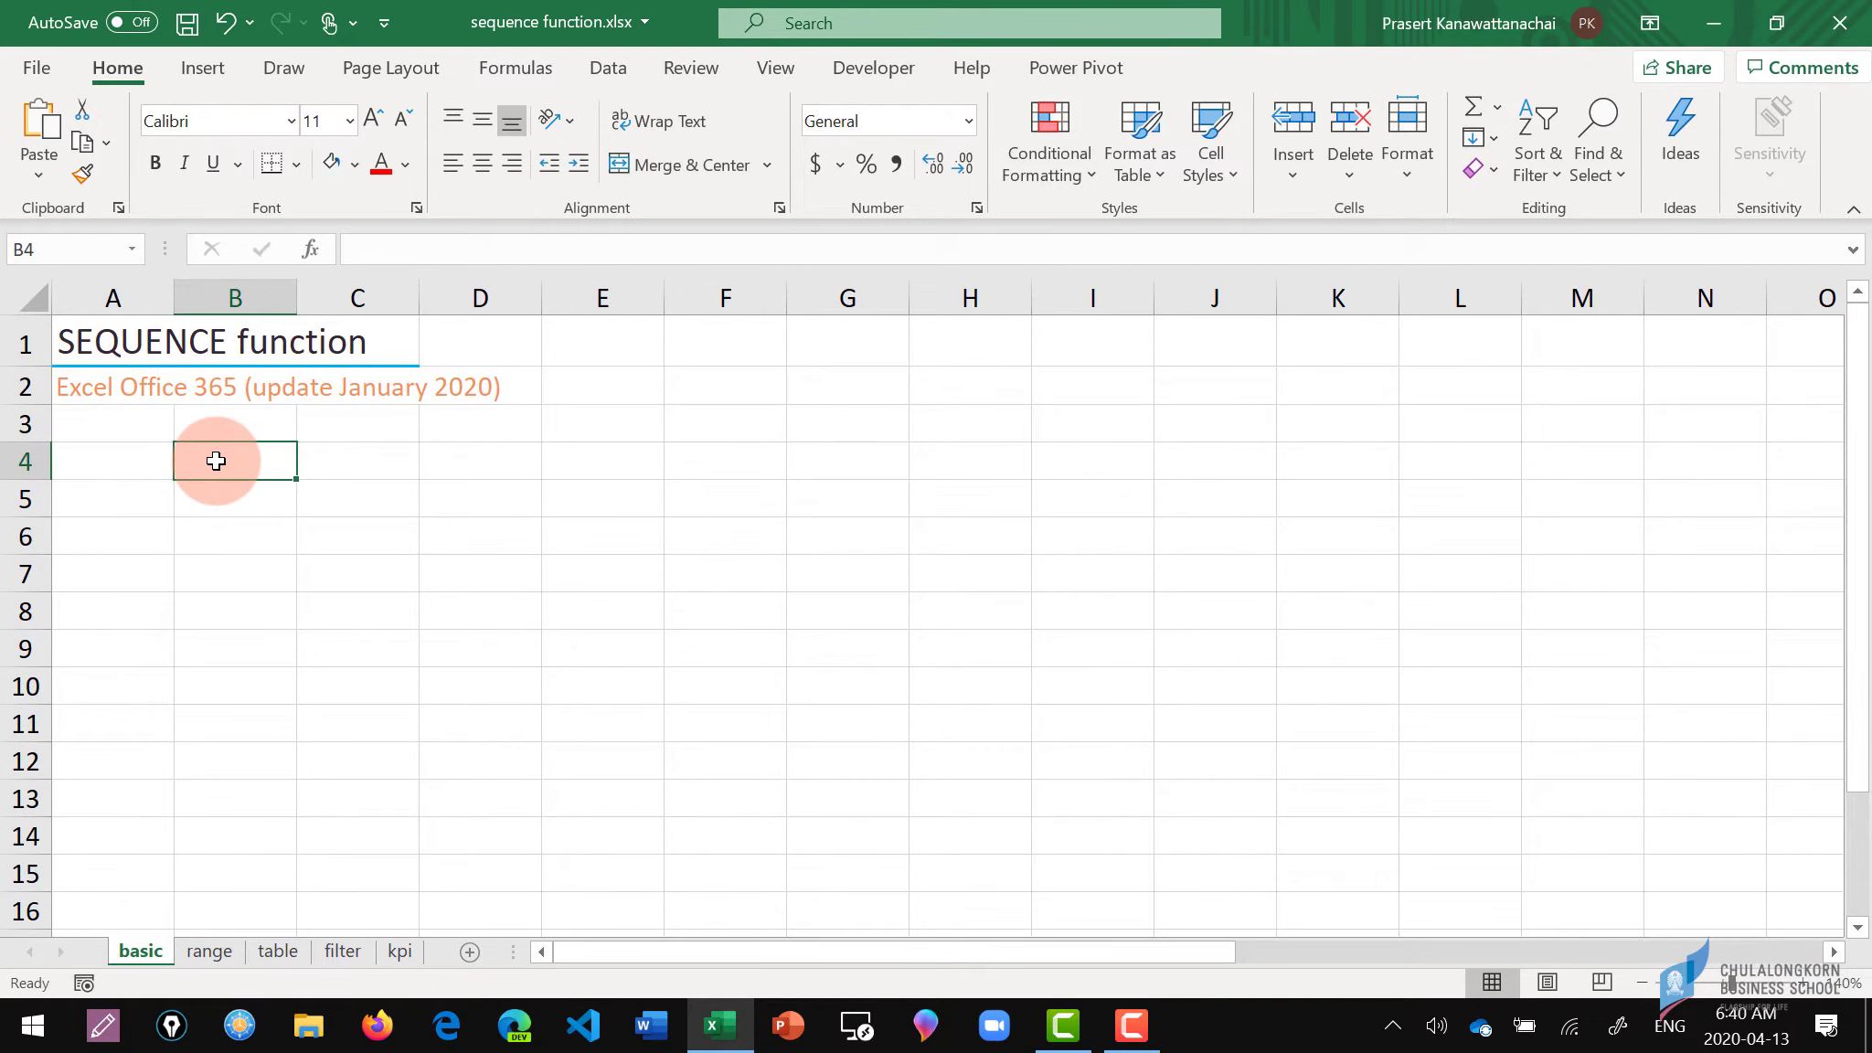
{"action": "type", "text": "array"}
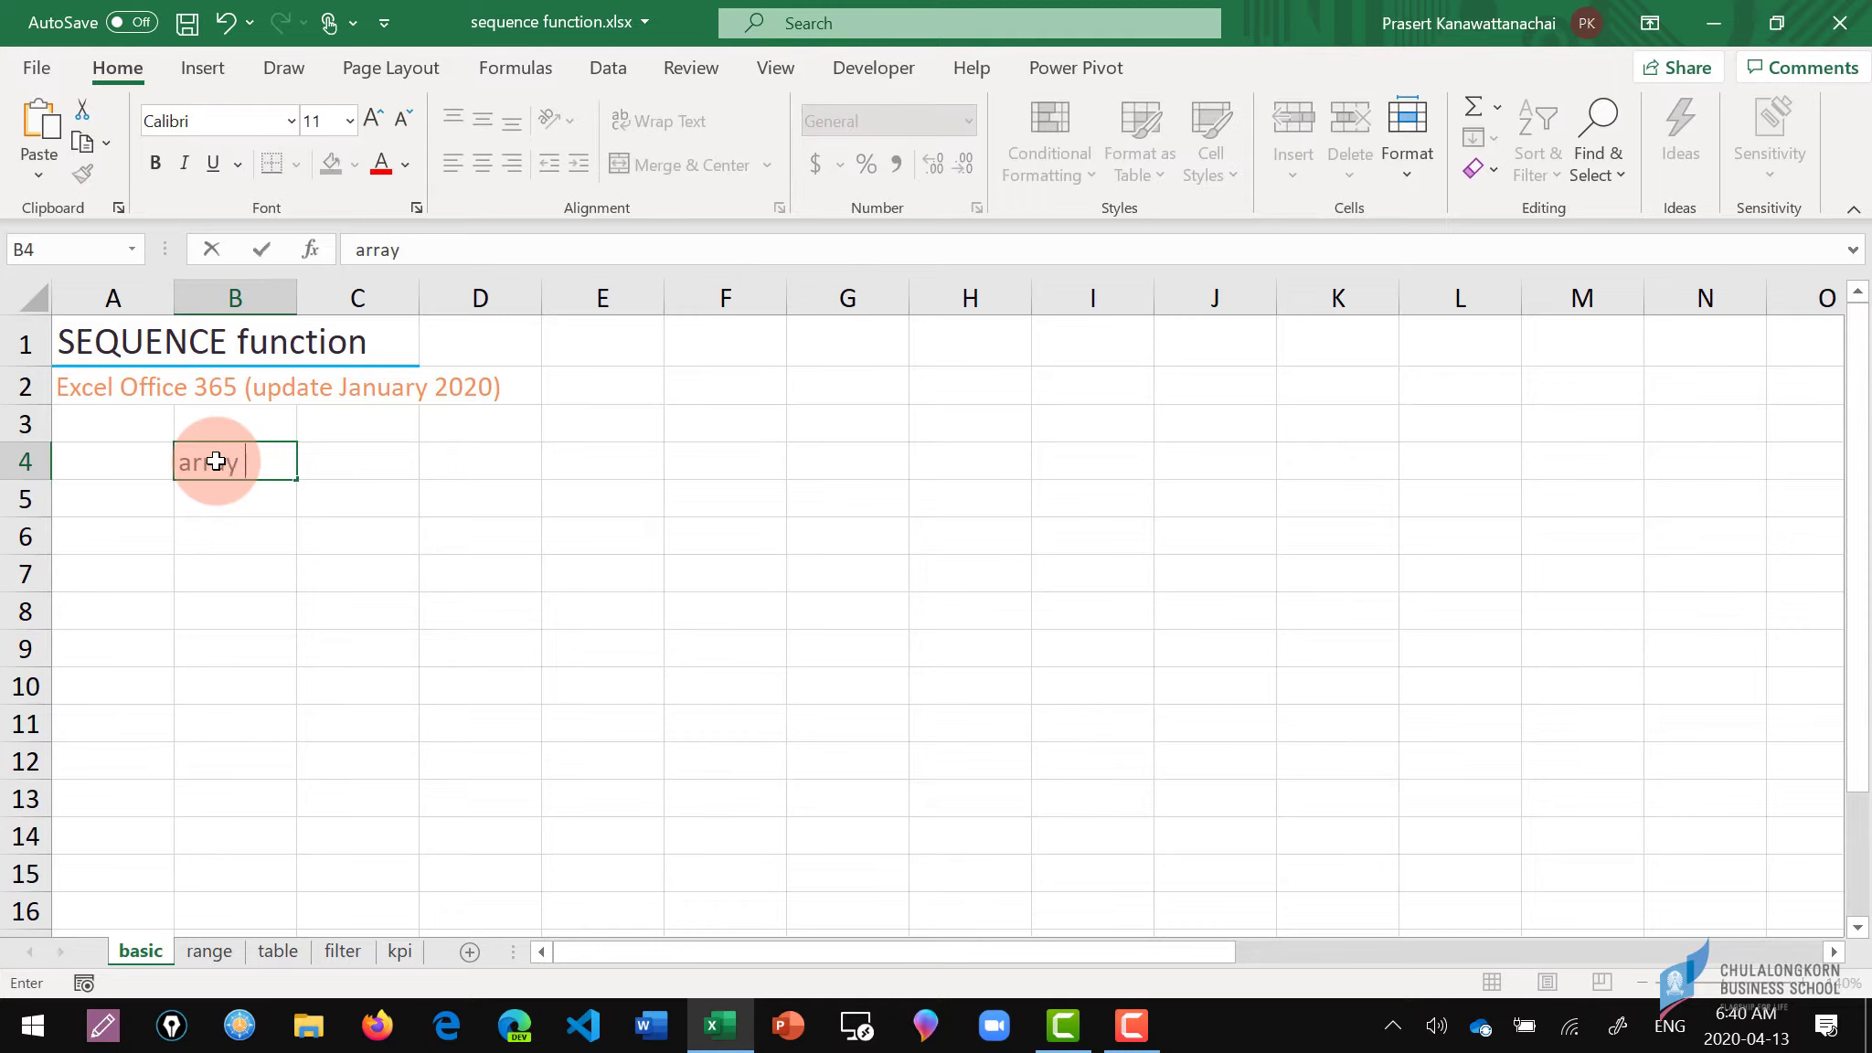
{"action": "type", "text": " formul"}
{"action": "type", "text": "a"}
{"action": "key", "text": "Return"}
Enter =SQRT(2) in B5 so it displays 1.41421.
{"action": "left_click", "coordinate": [216, 461]}
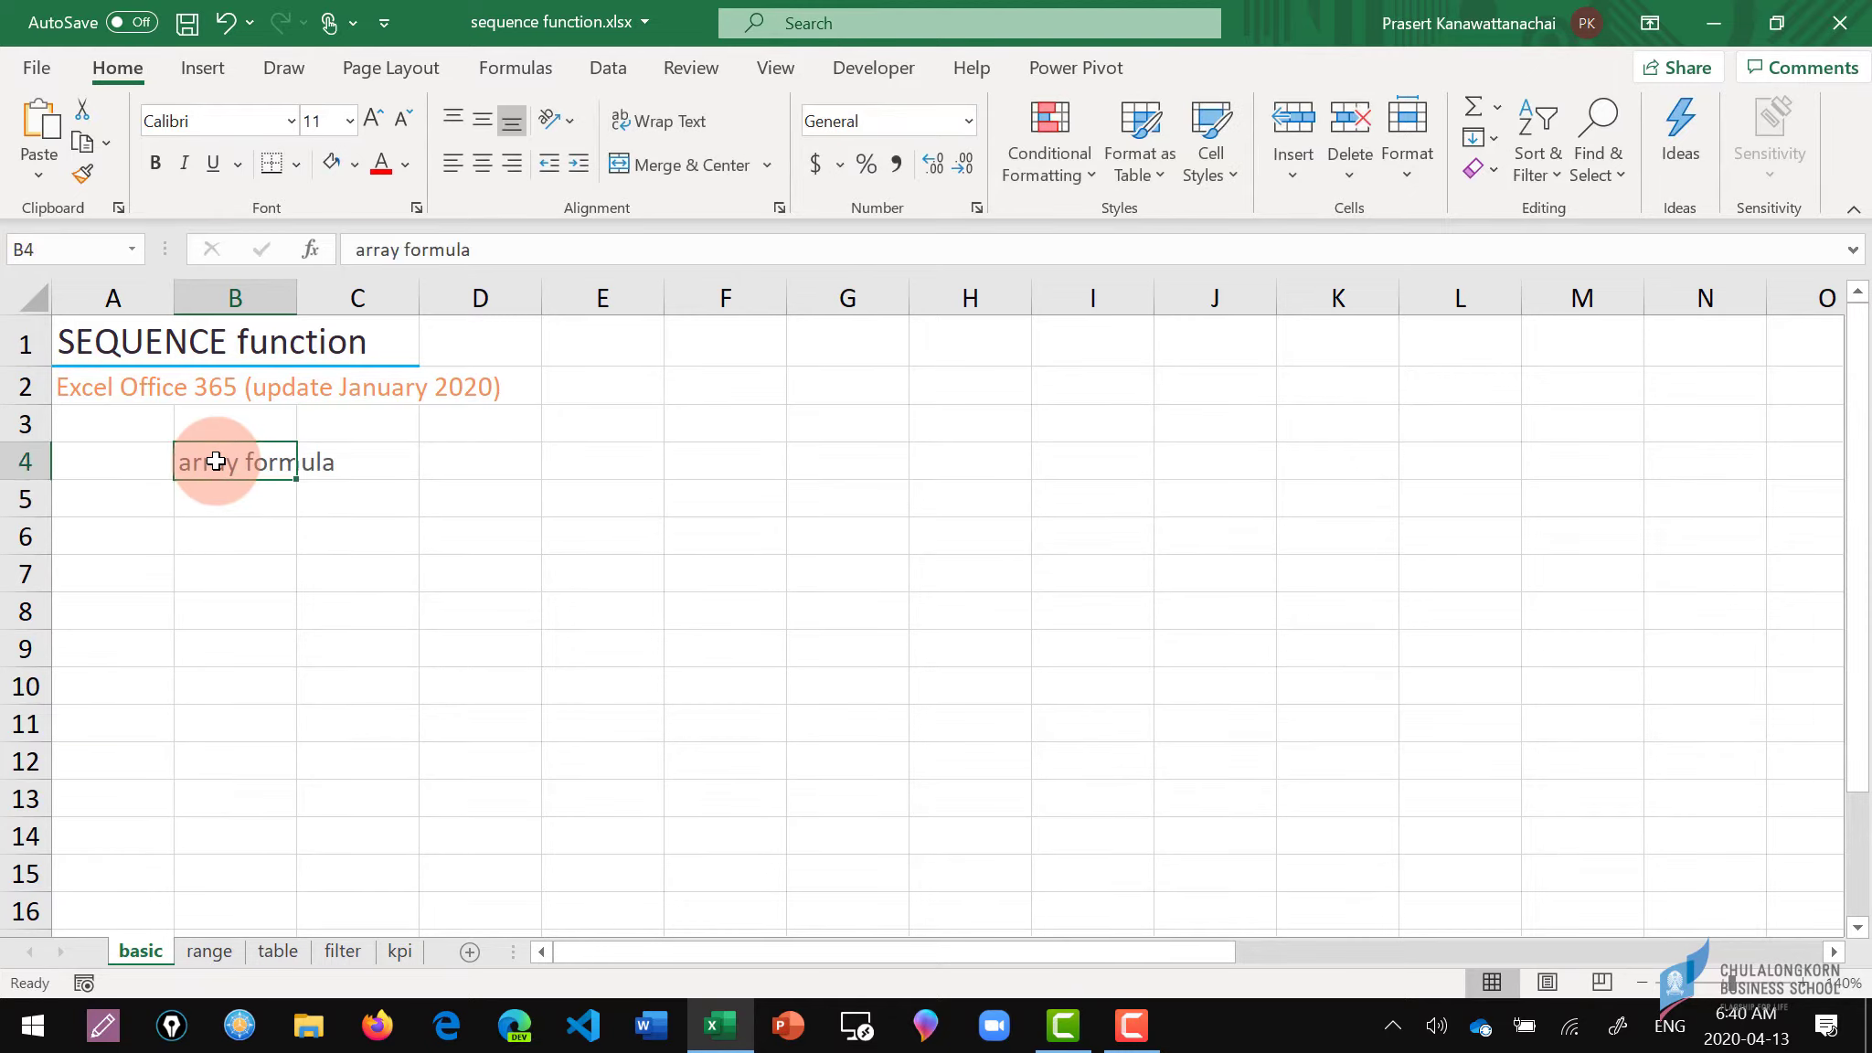
{"action": "key", "text": "Return"}
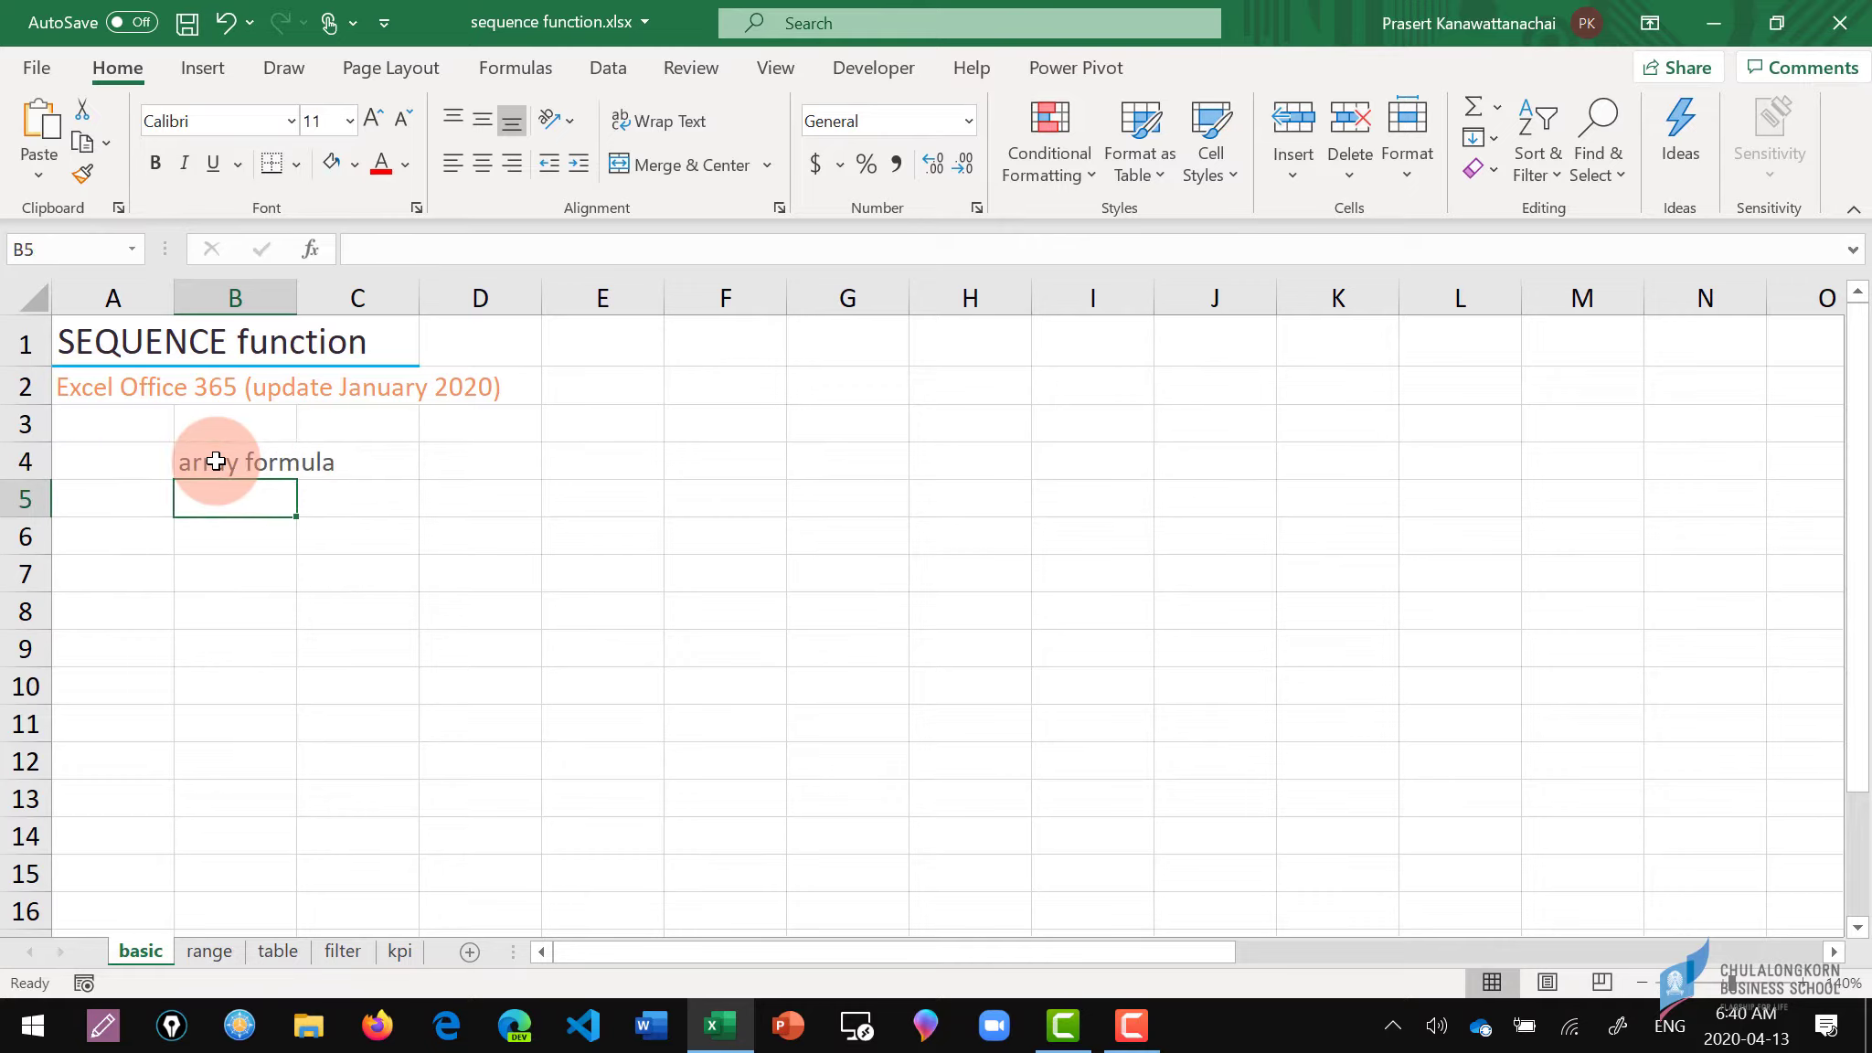
{"action": "type", "text": "="}
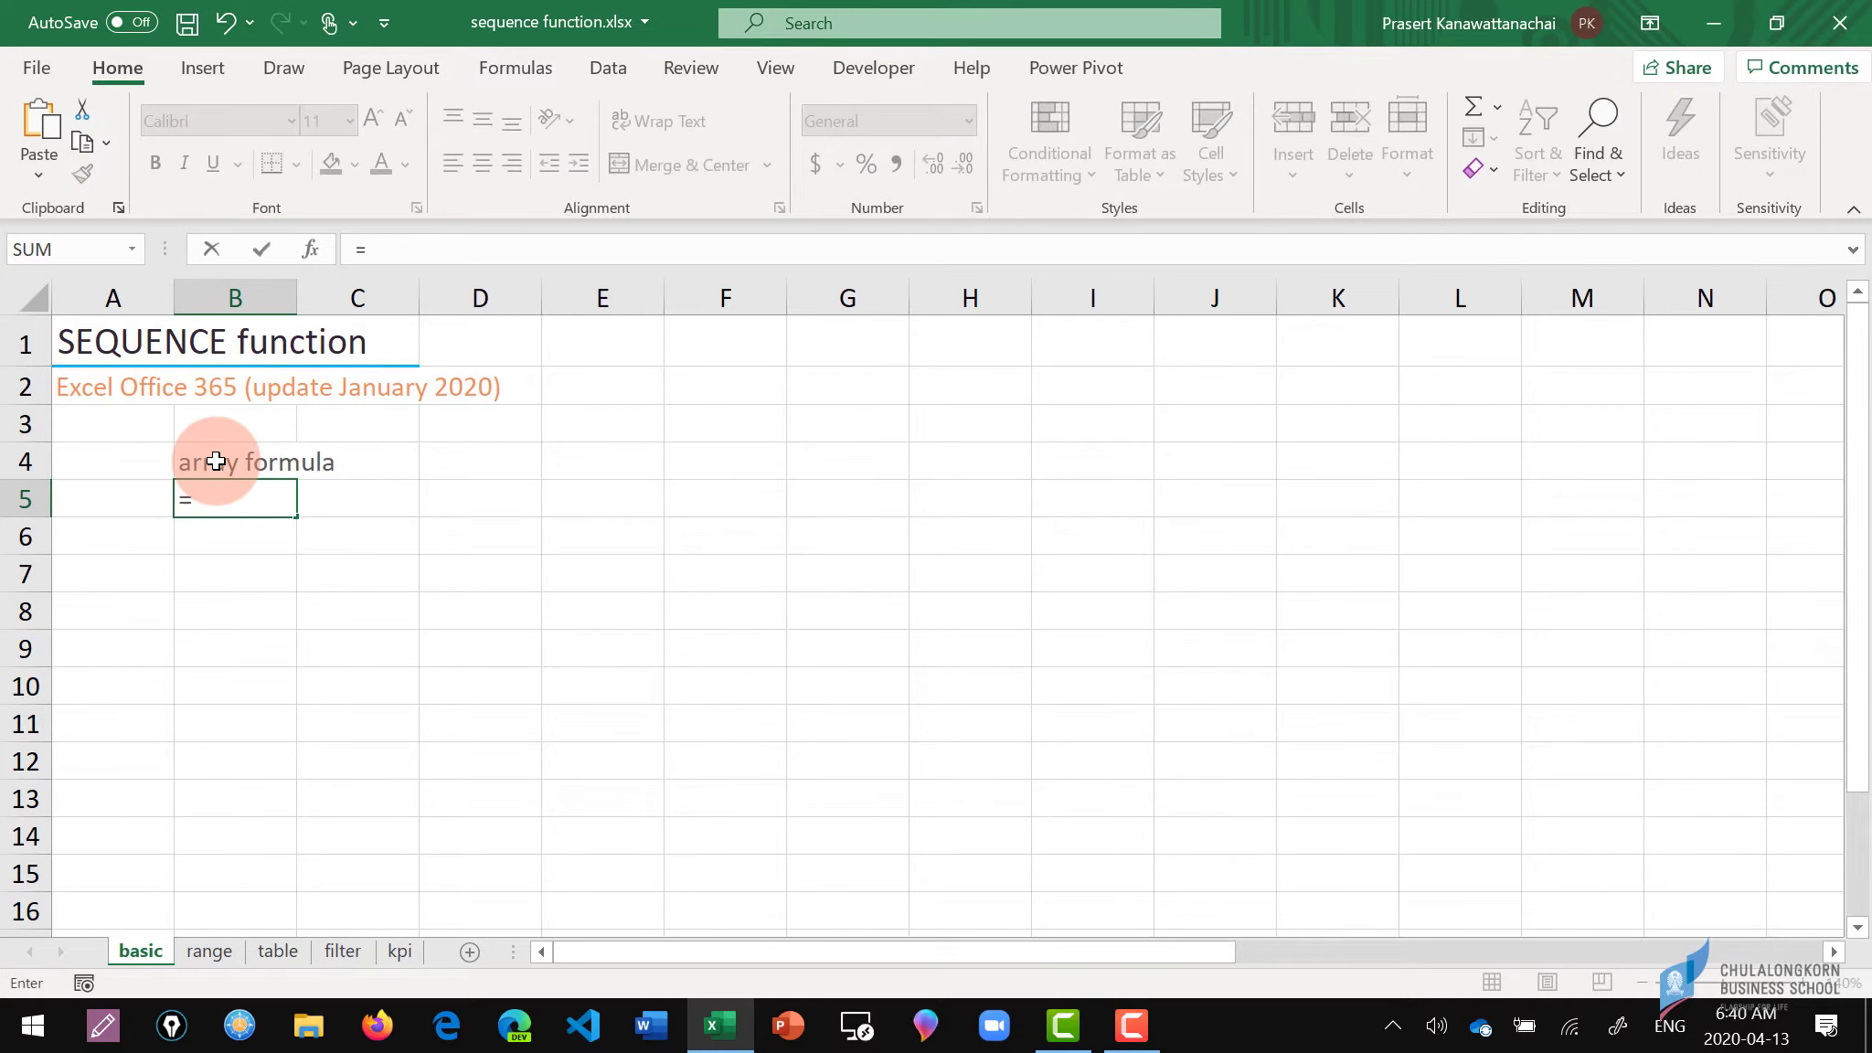
{"action": "type", "text": "sqrt(2"}
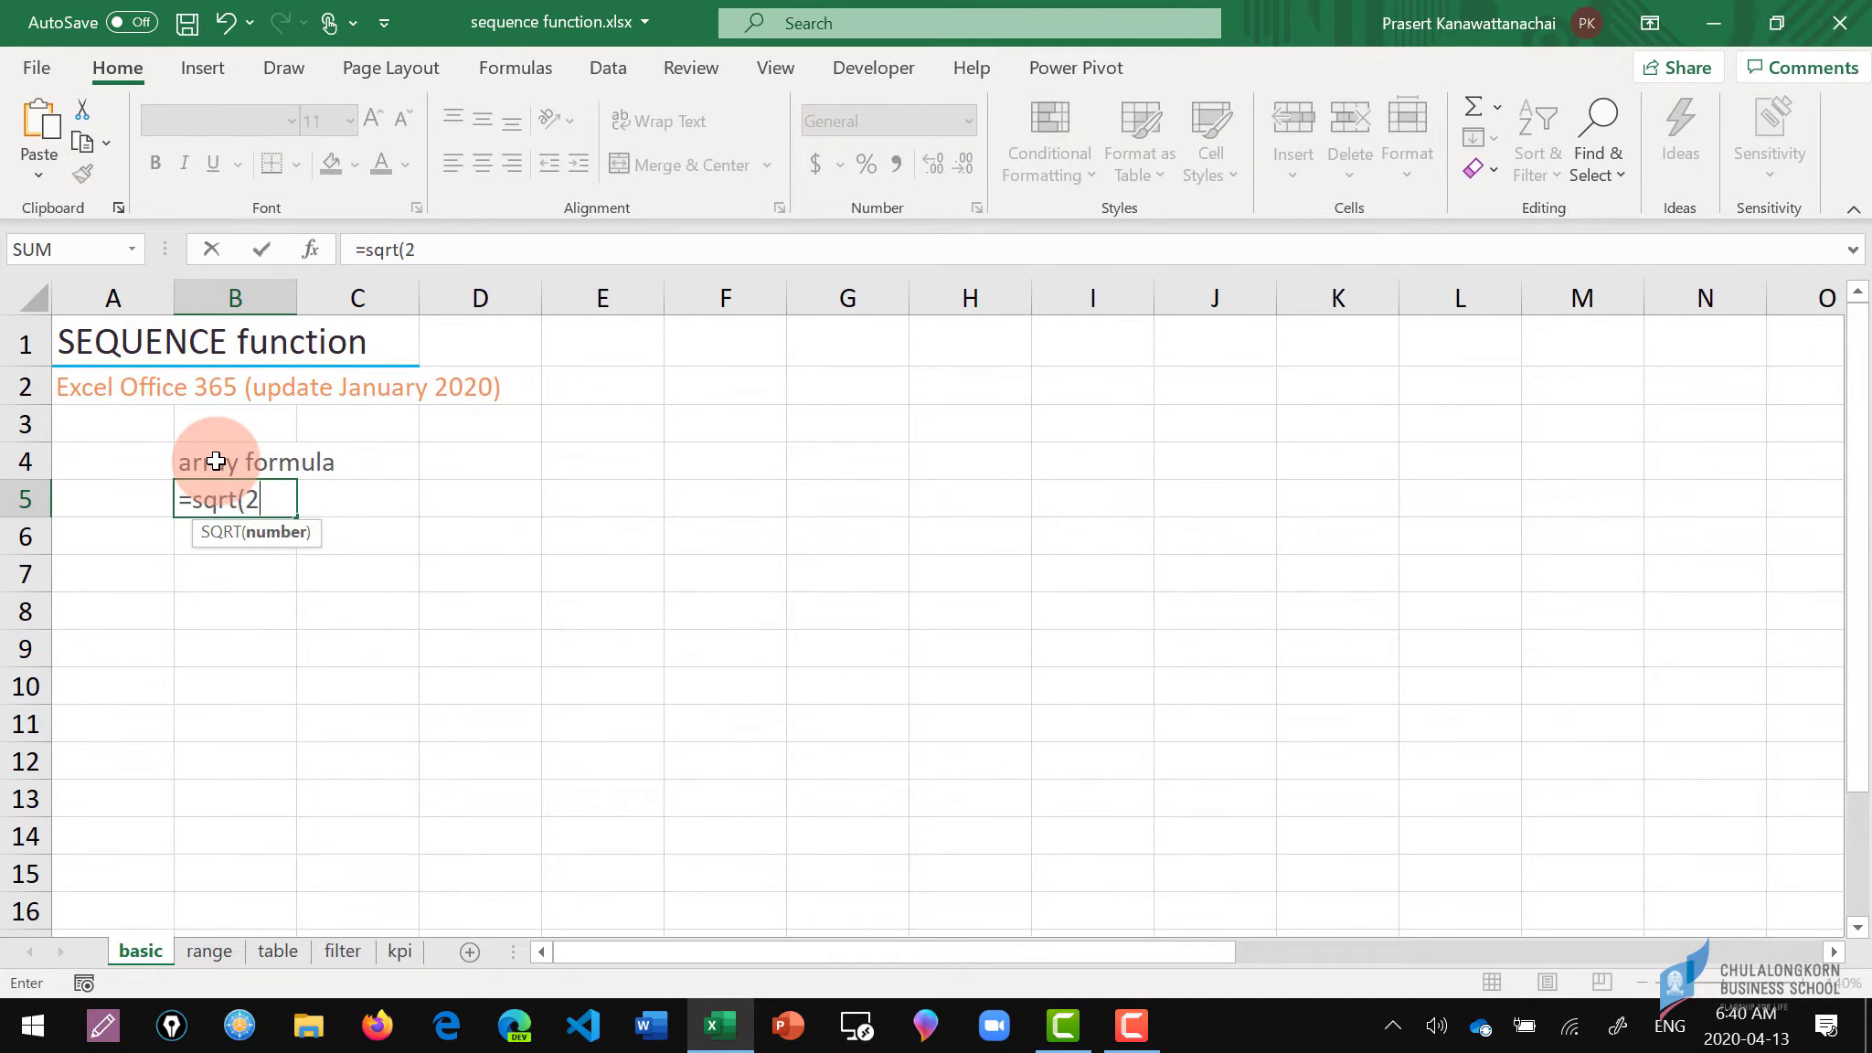
{"action": "type", "text": ")"}
{"action": "key", "text": "Return"}
{"action": "key", "text": "Up"}
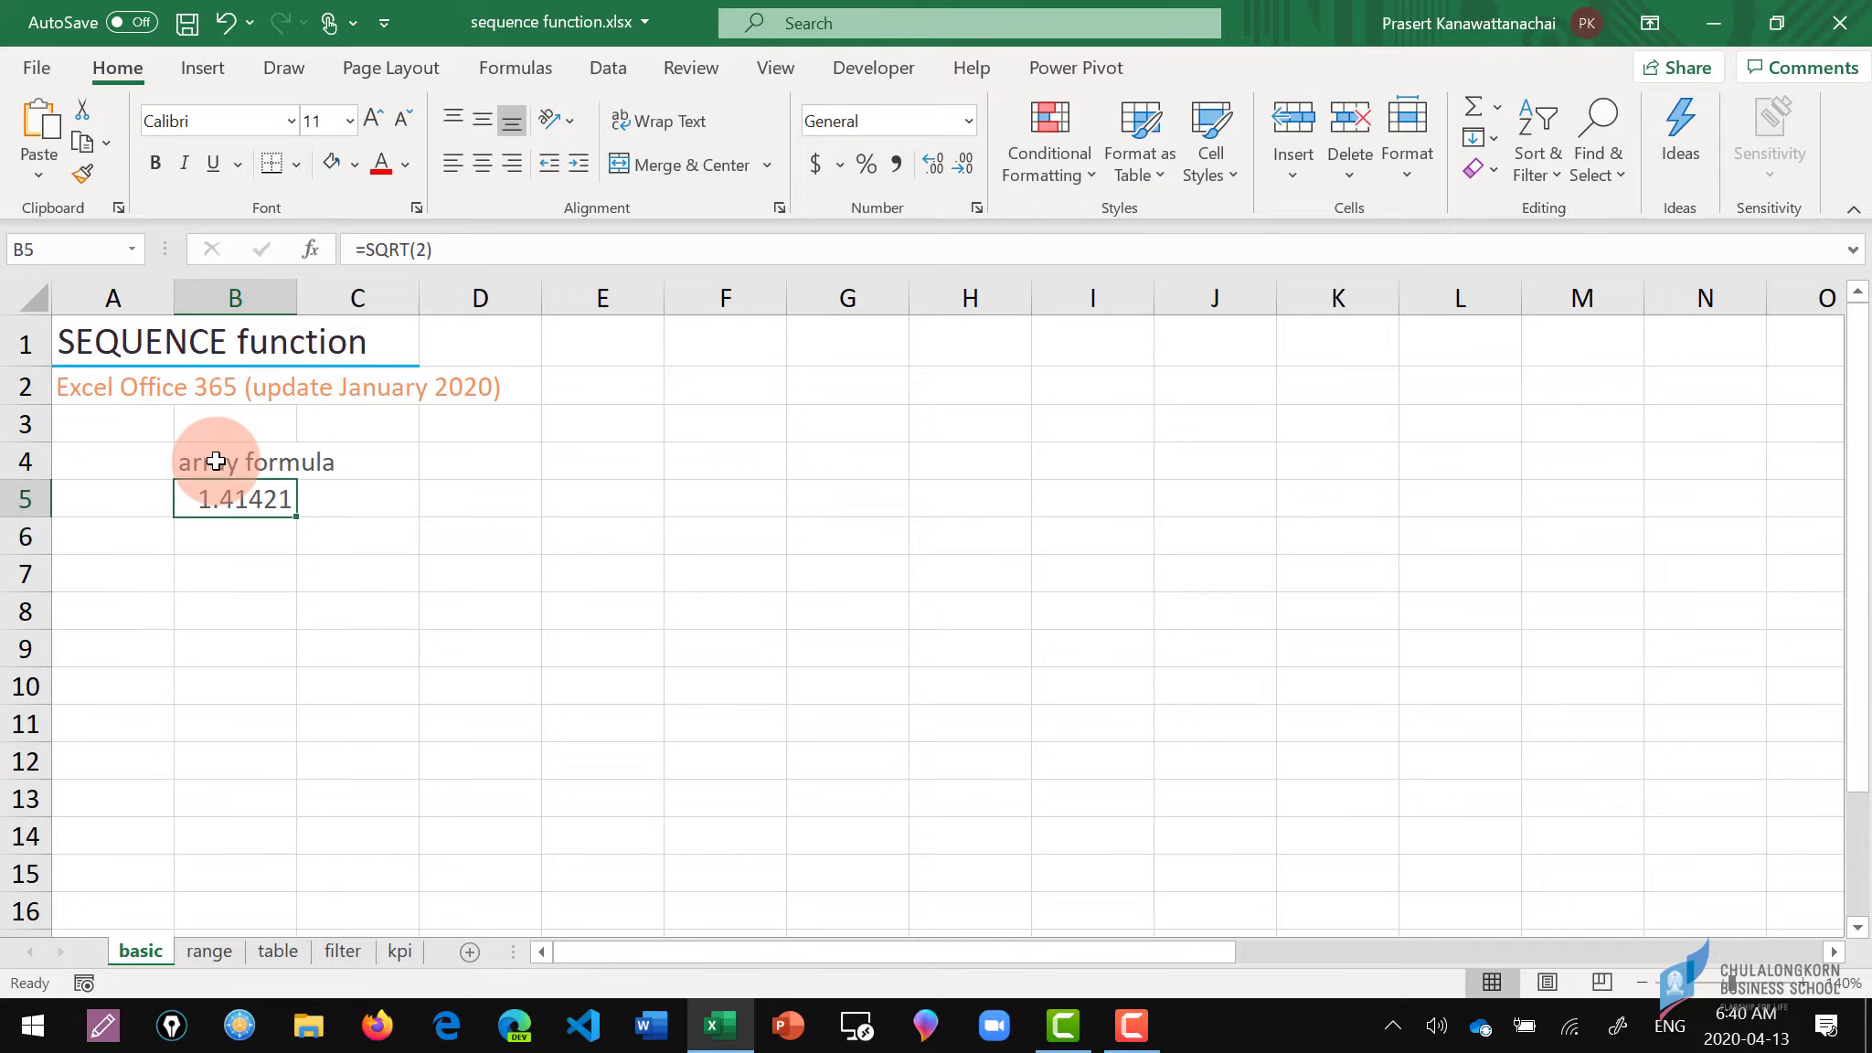
{"action": "key", "text": "Up"}
{"action": "key", "text": "Down"}
{"action": "key", "text": "Down"}
{"action": "key", "text": "Down"}
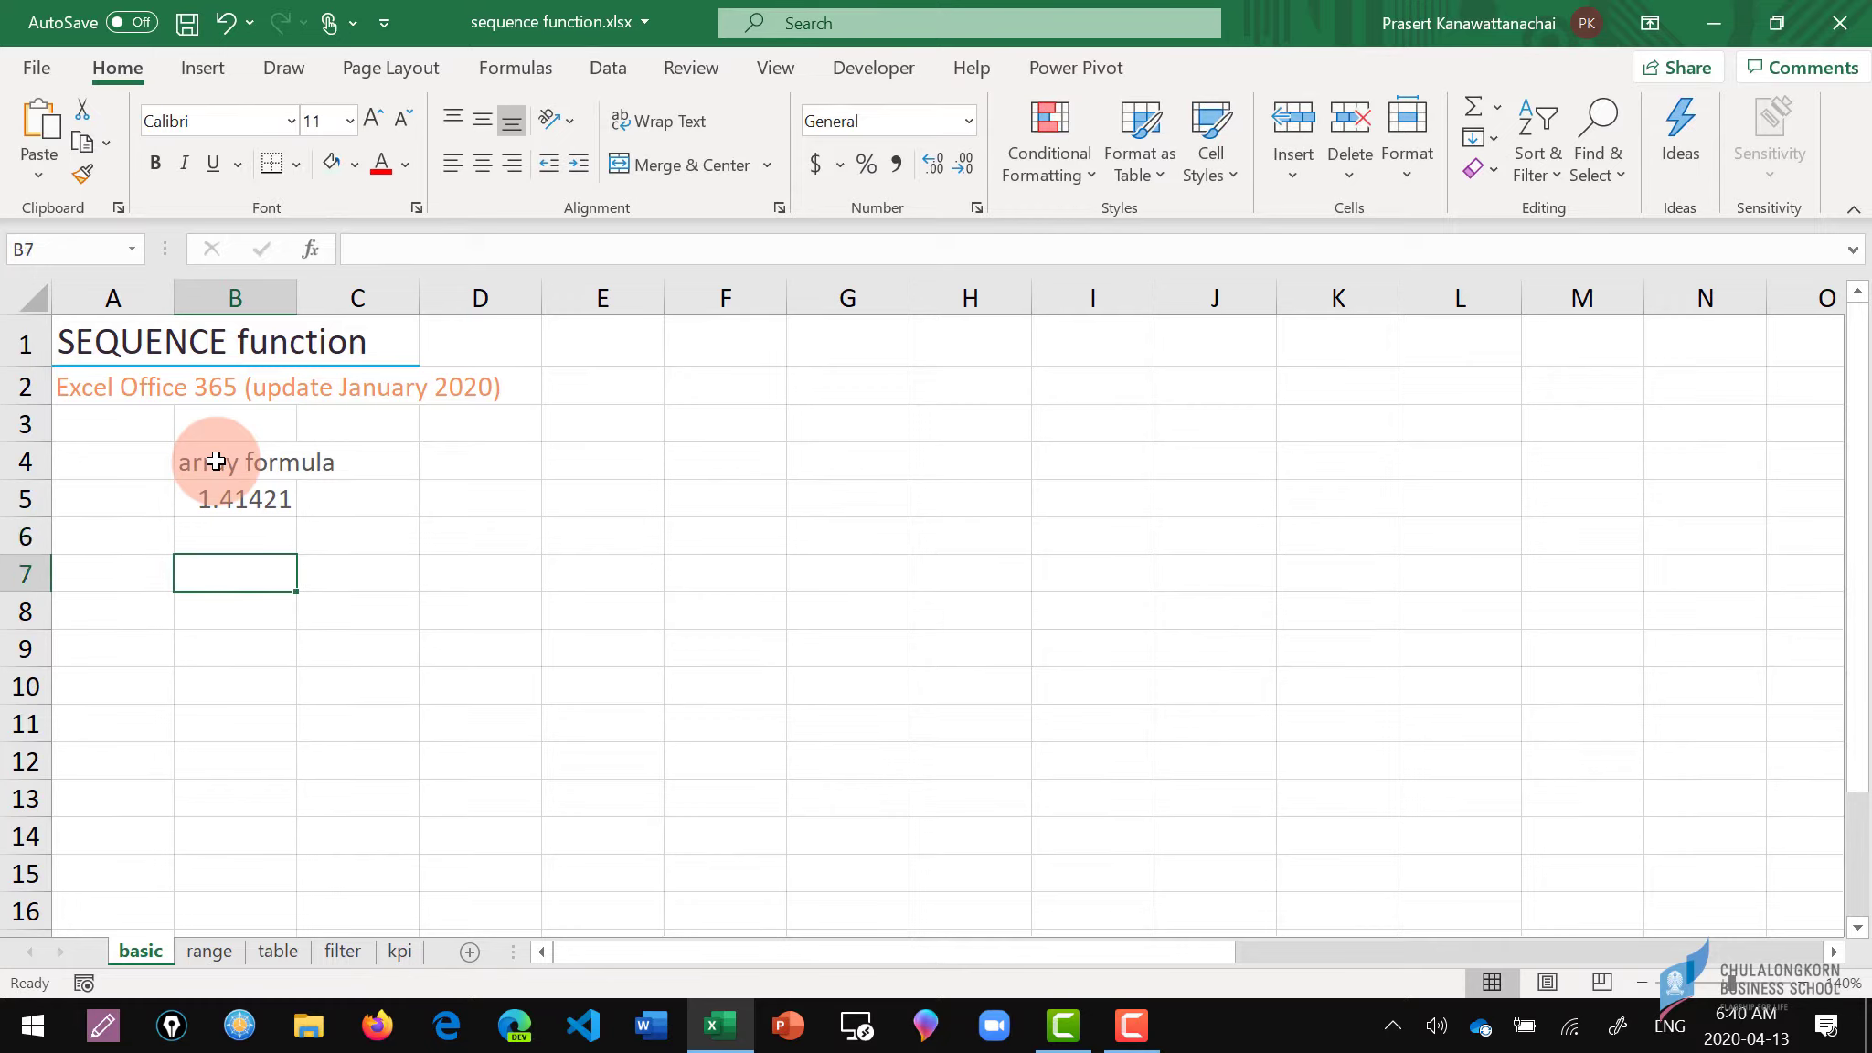
Enter =SEQUENCE(5) in B7 so the numbers 1 through 5 spill down to B11.
{"action": "type", "text": "=sq"}
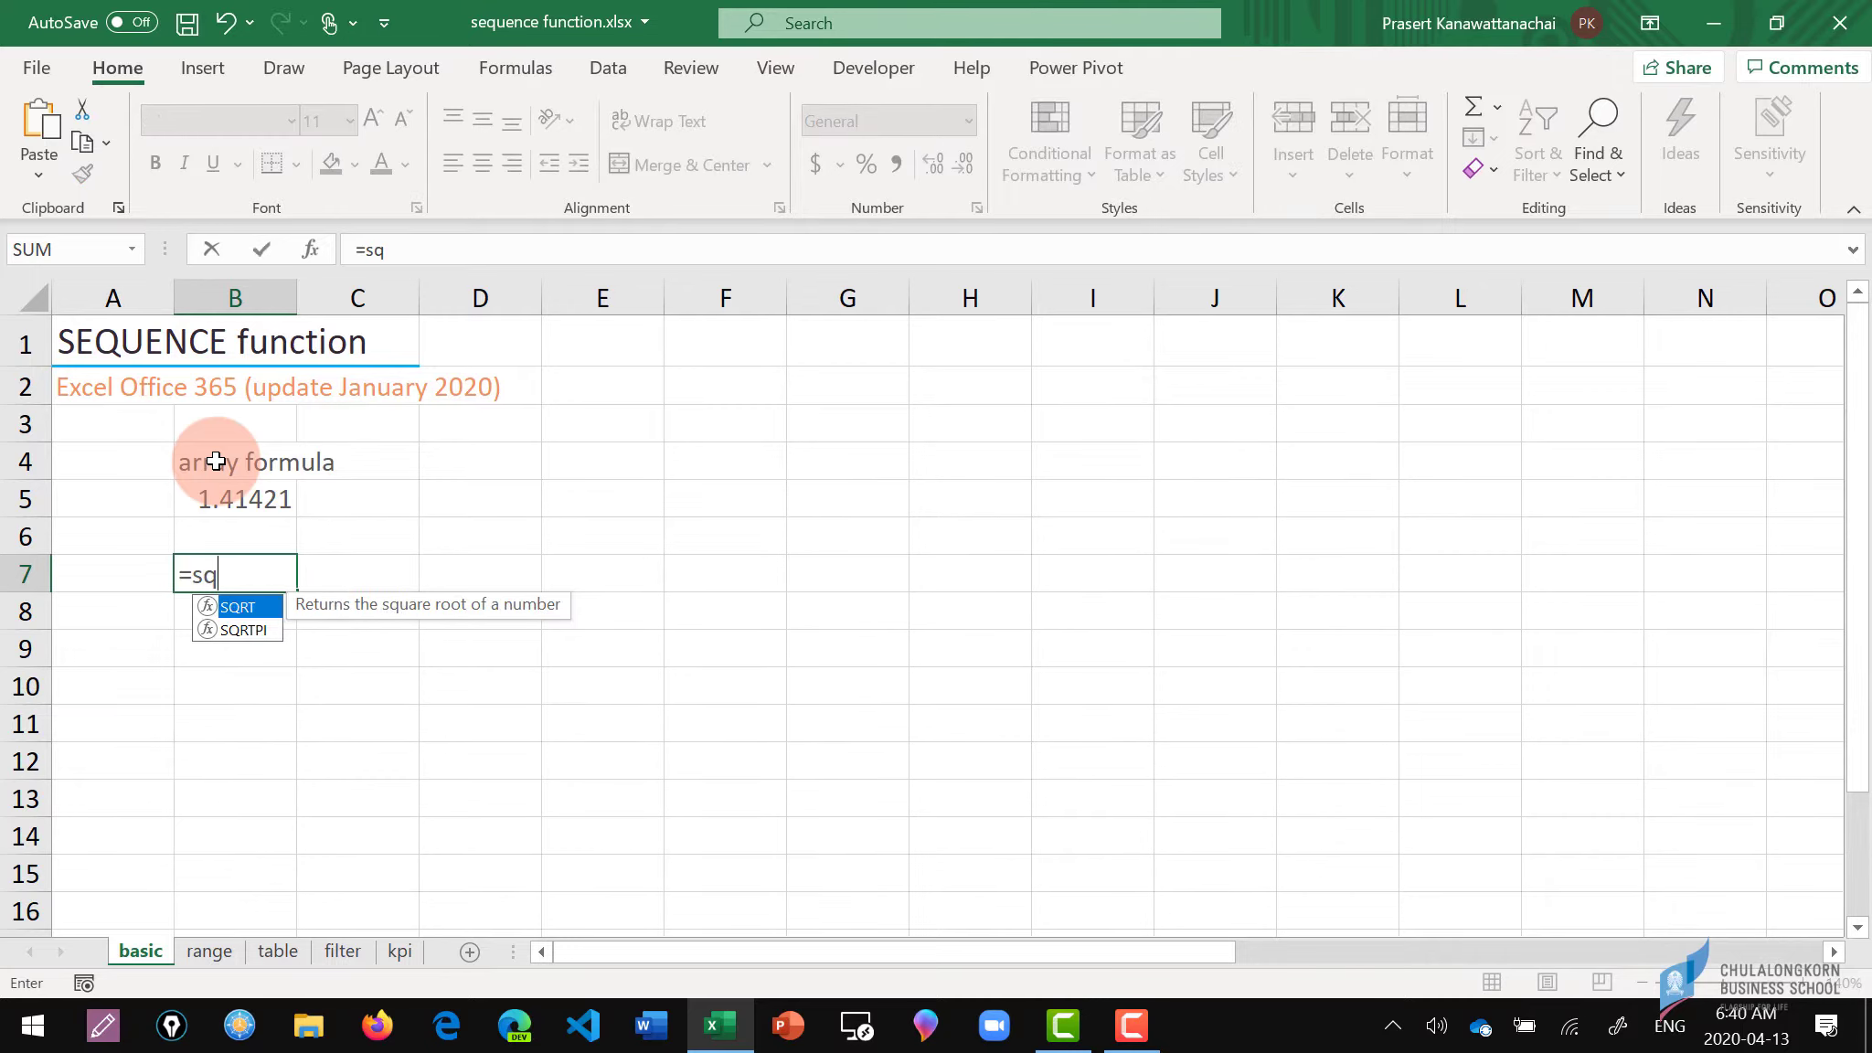
{"action": "key", "text": "BackSpace"}
{"action": "type", "text": "eq"}
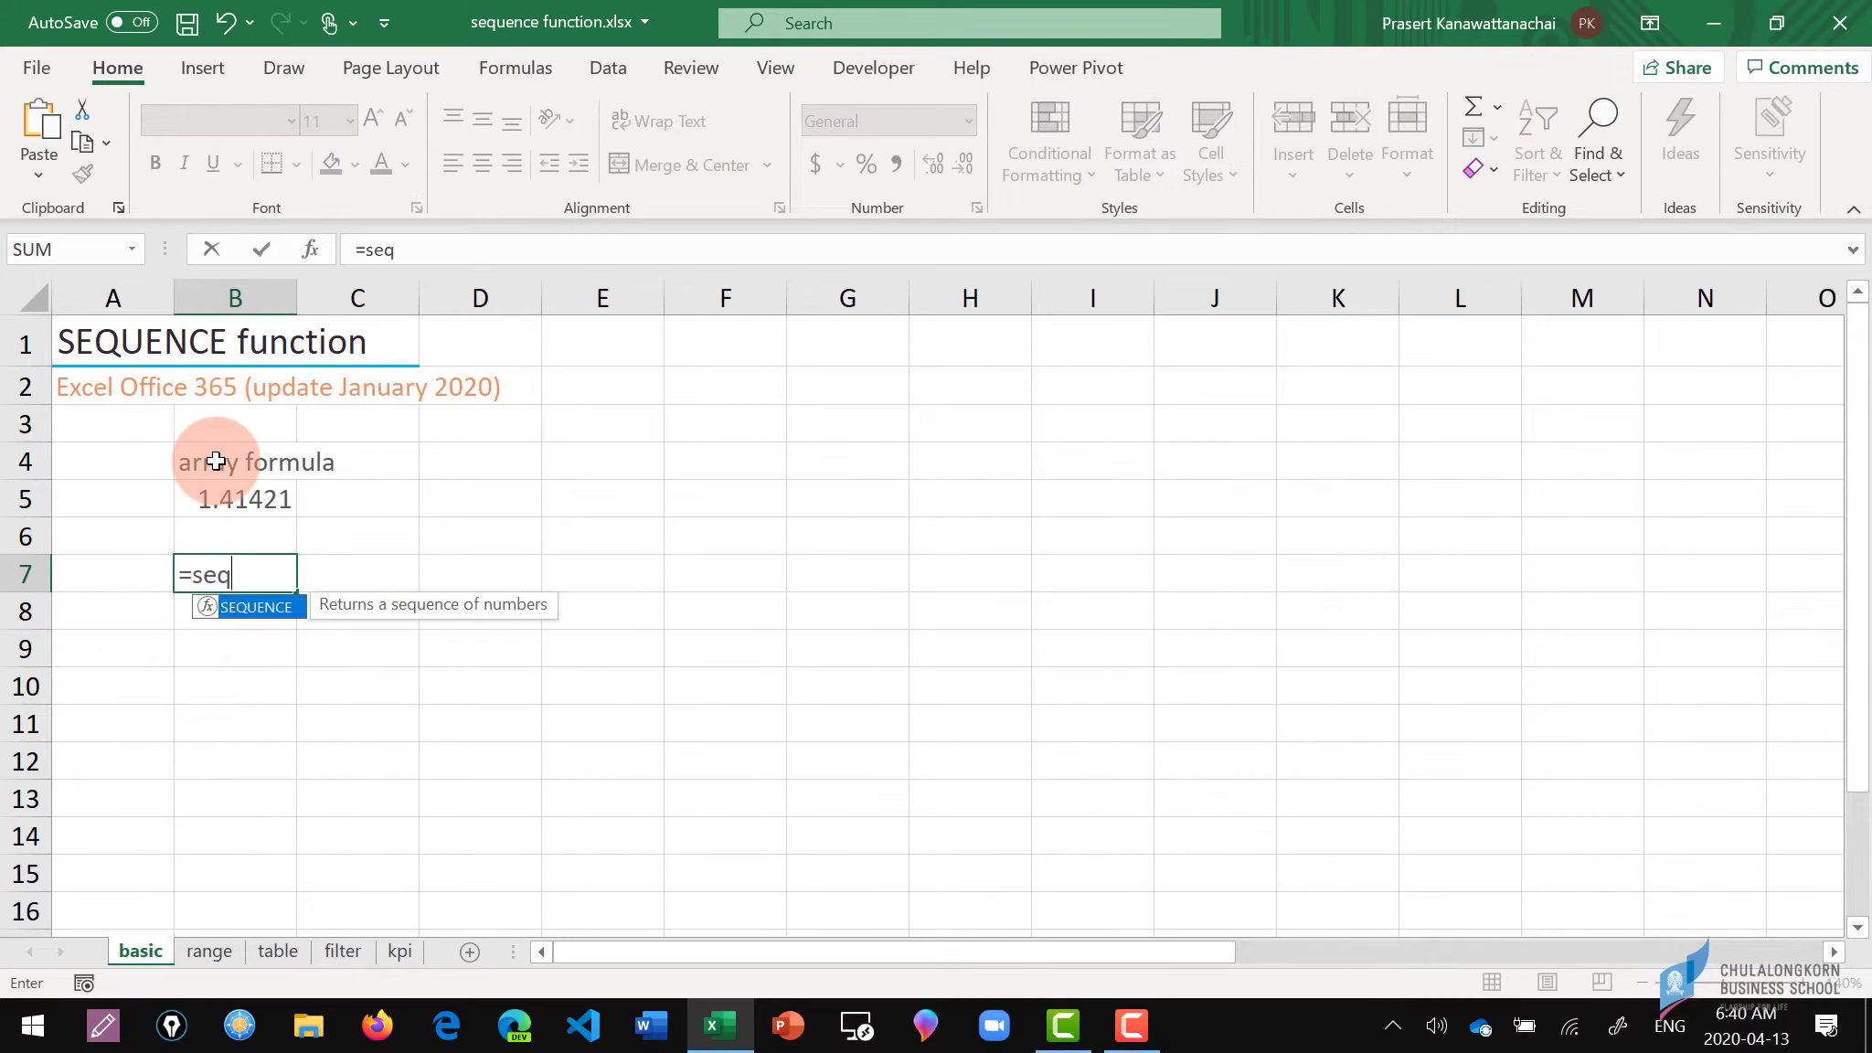
{"action": "key", "text": "Tab"}
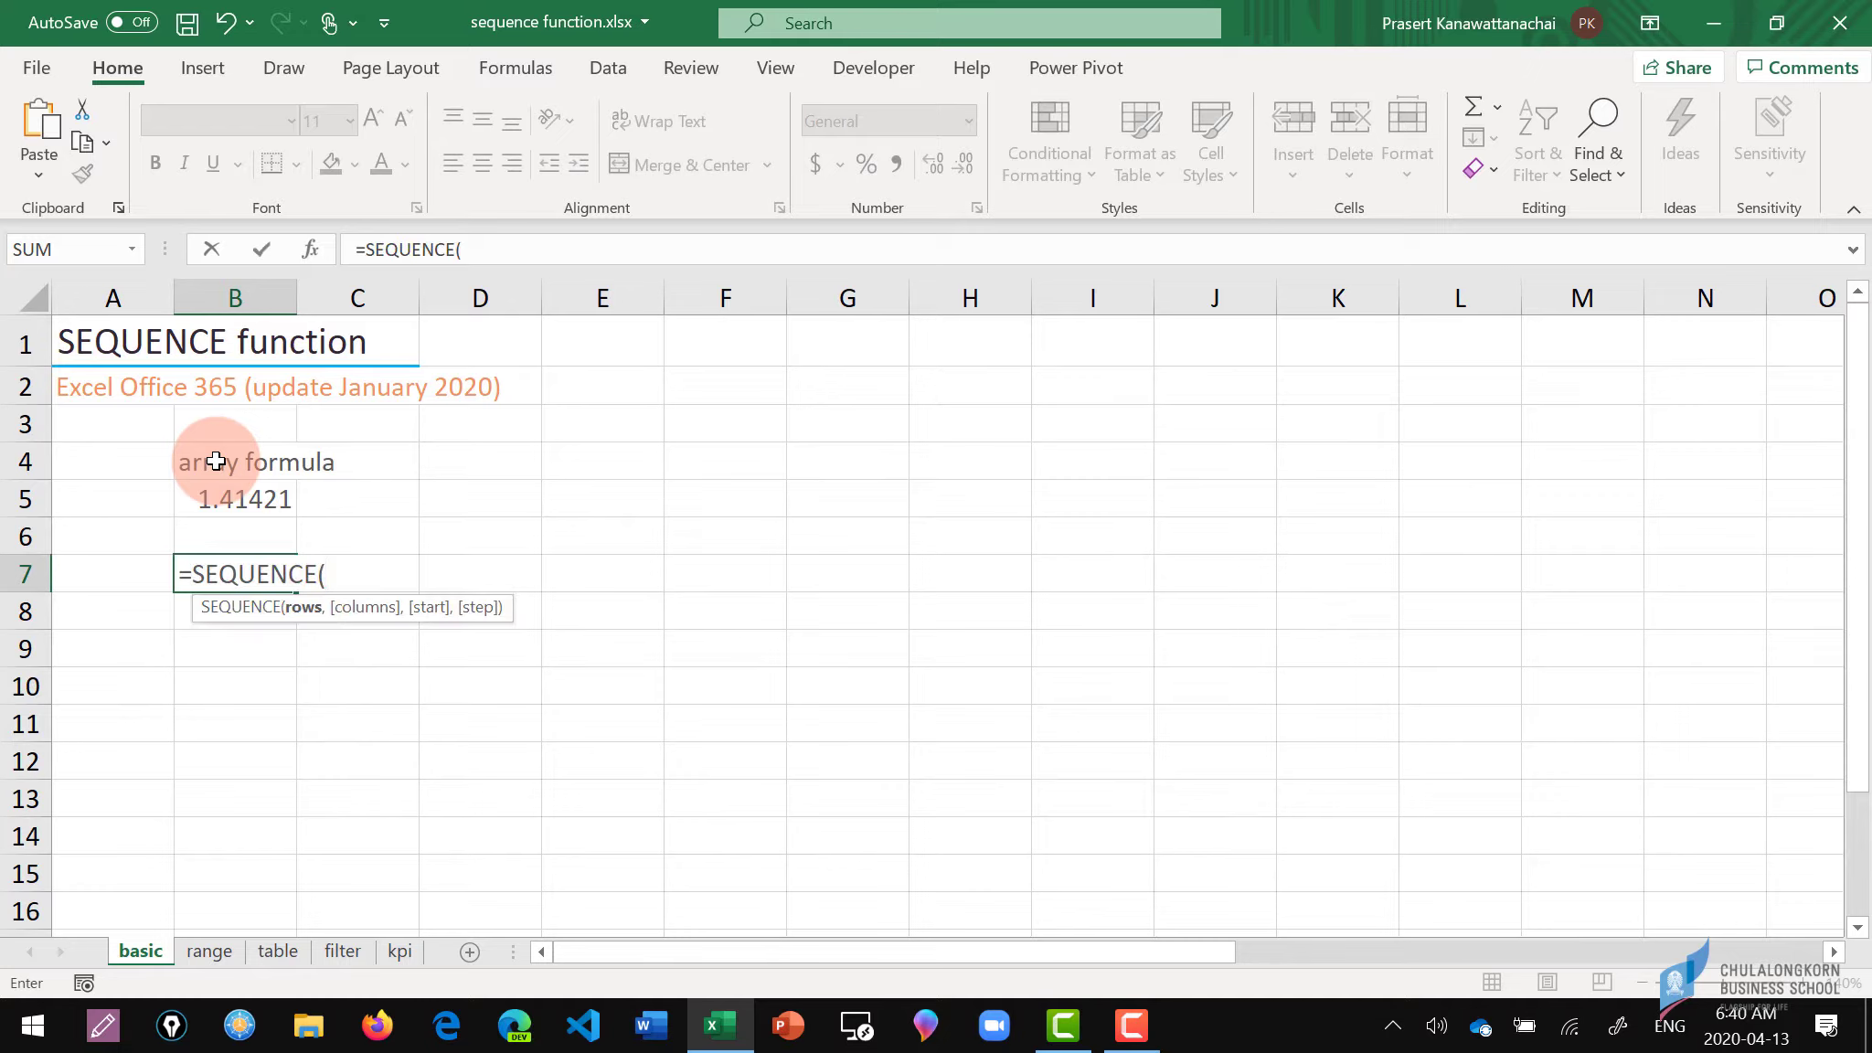
{"action": "type", "text": "5)"}
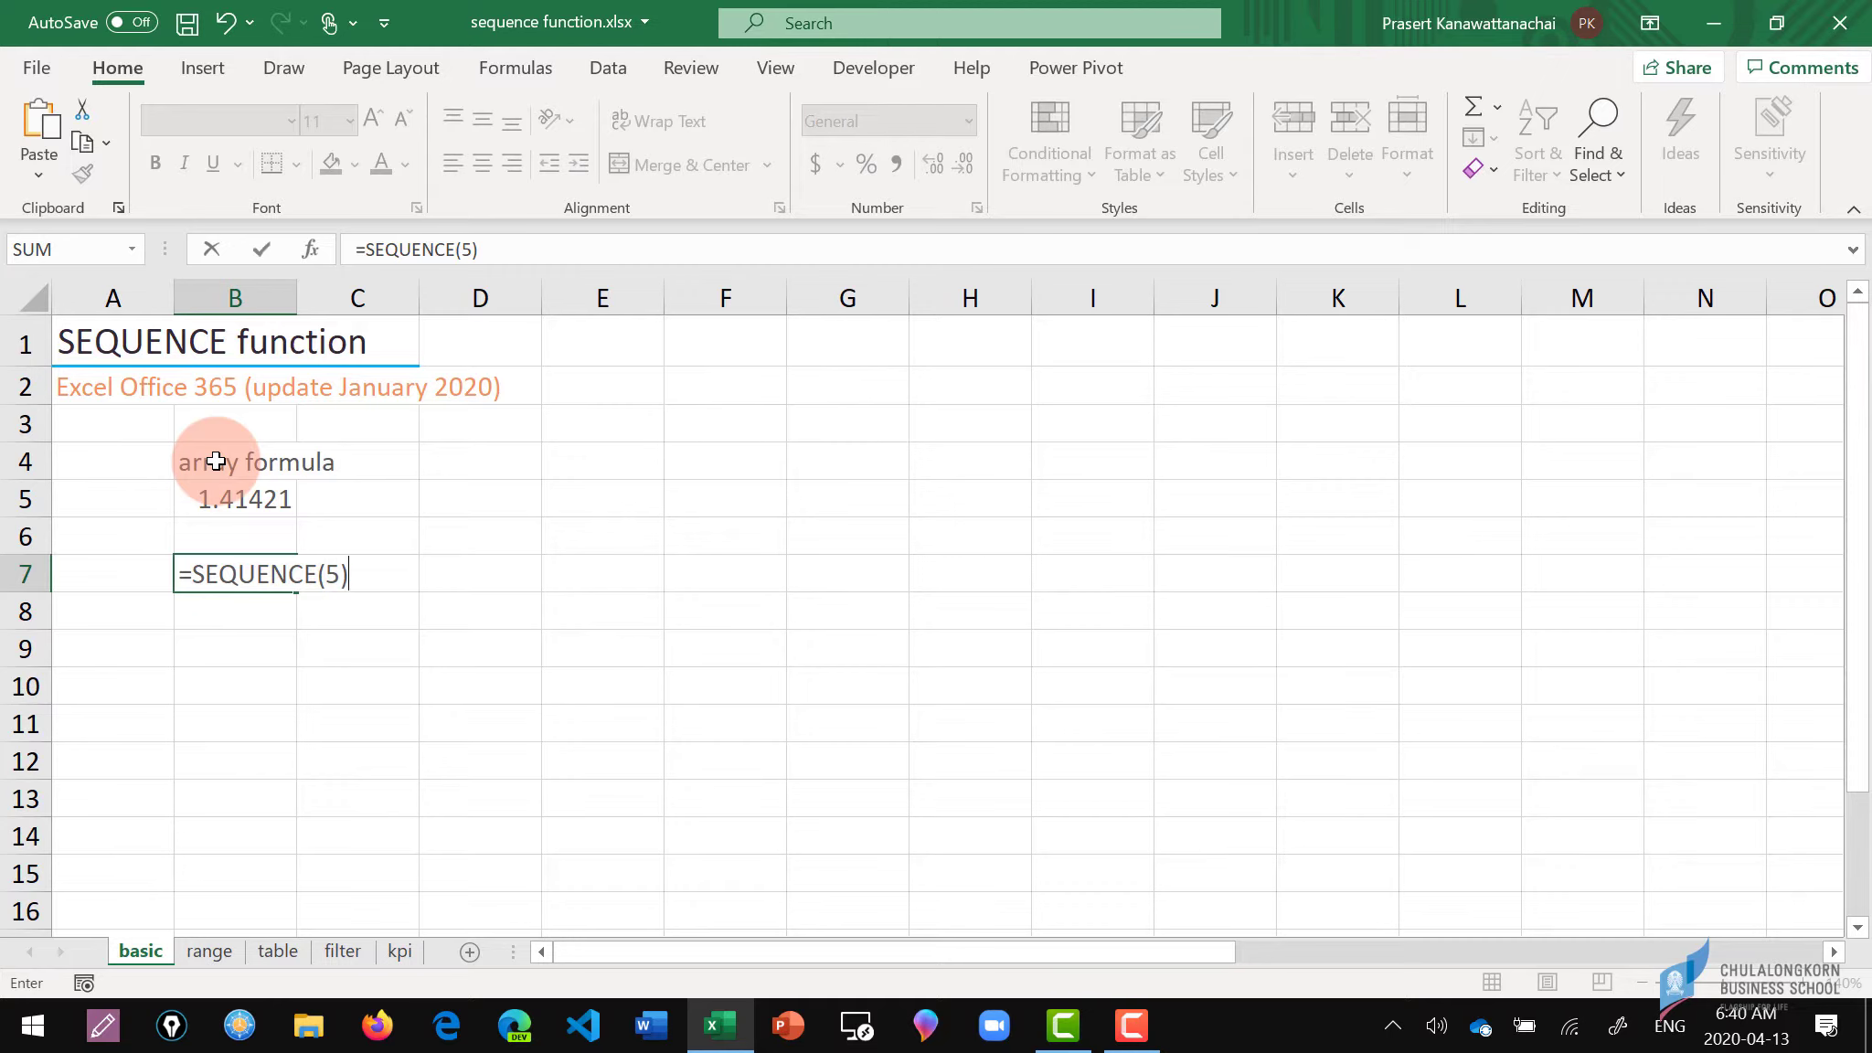
{"action": "key", "text": "Return"}
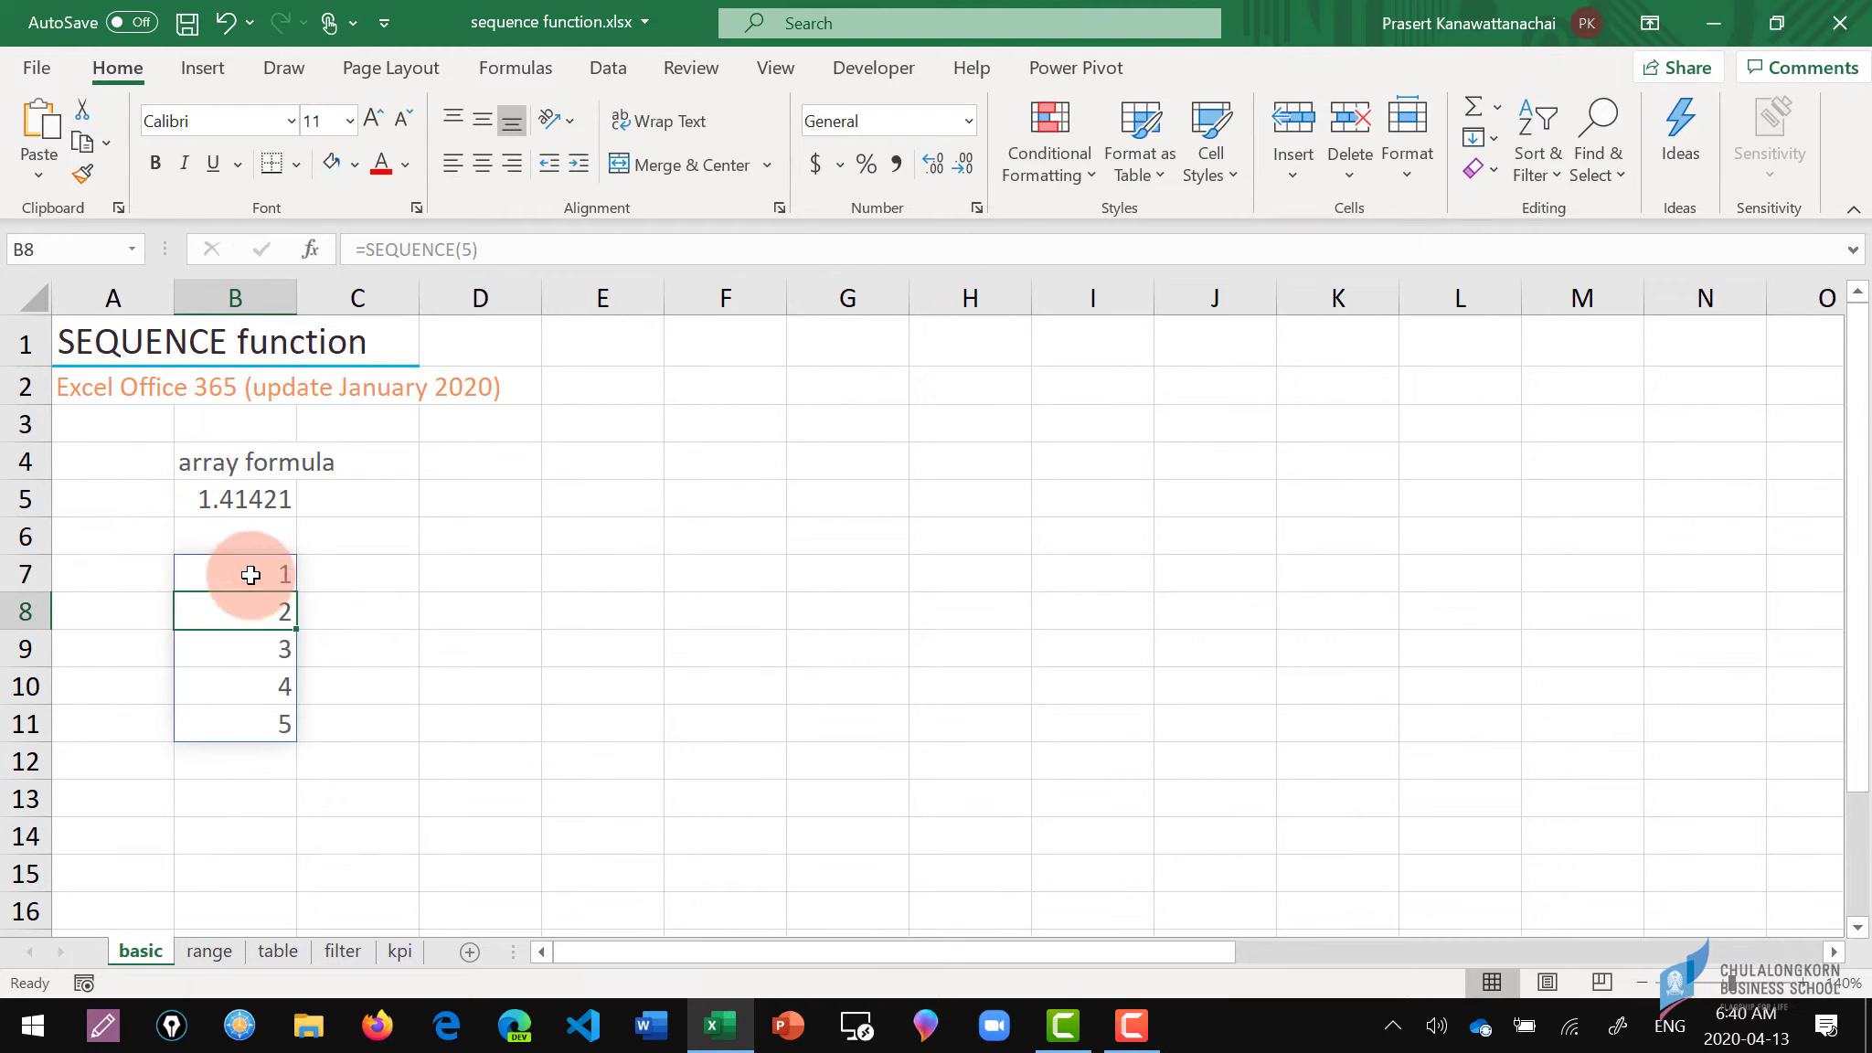
{"action": "left_click", "coordinate": [251, 576]}
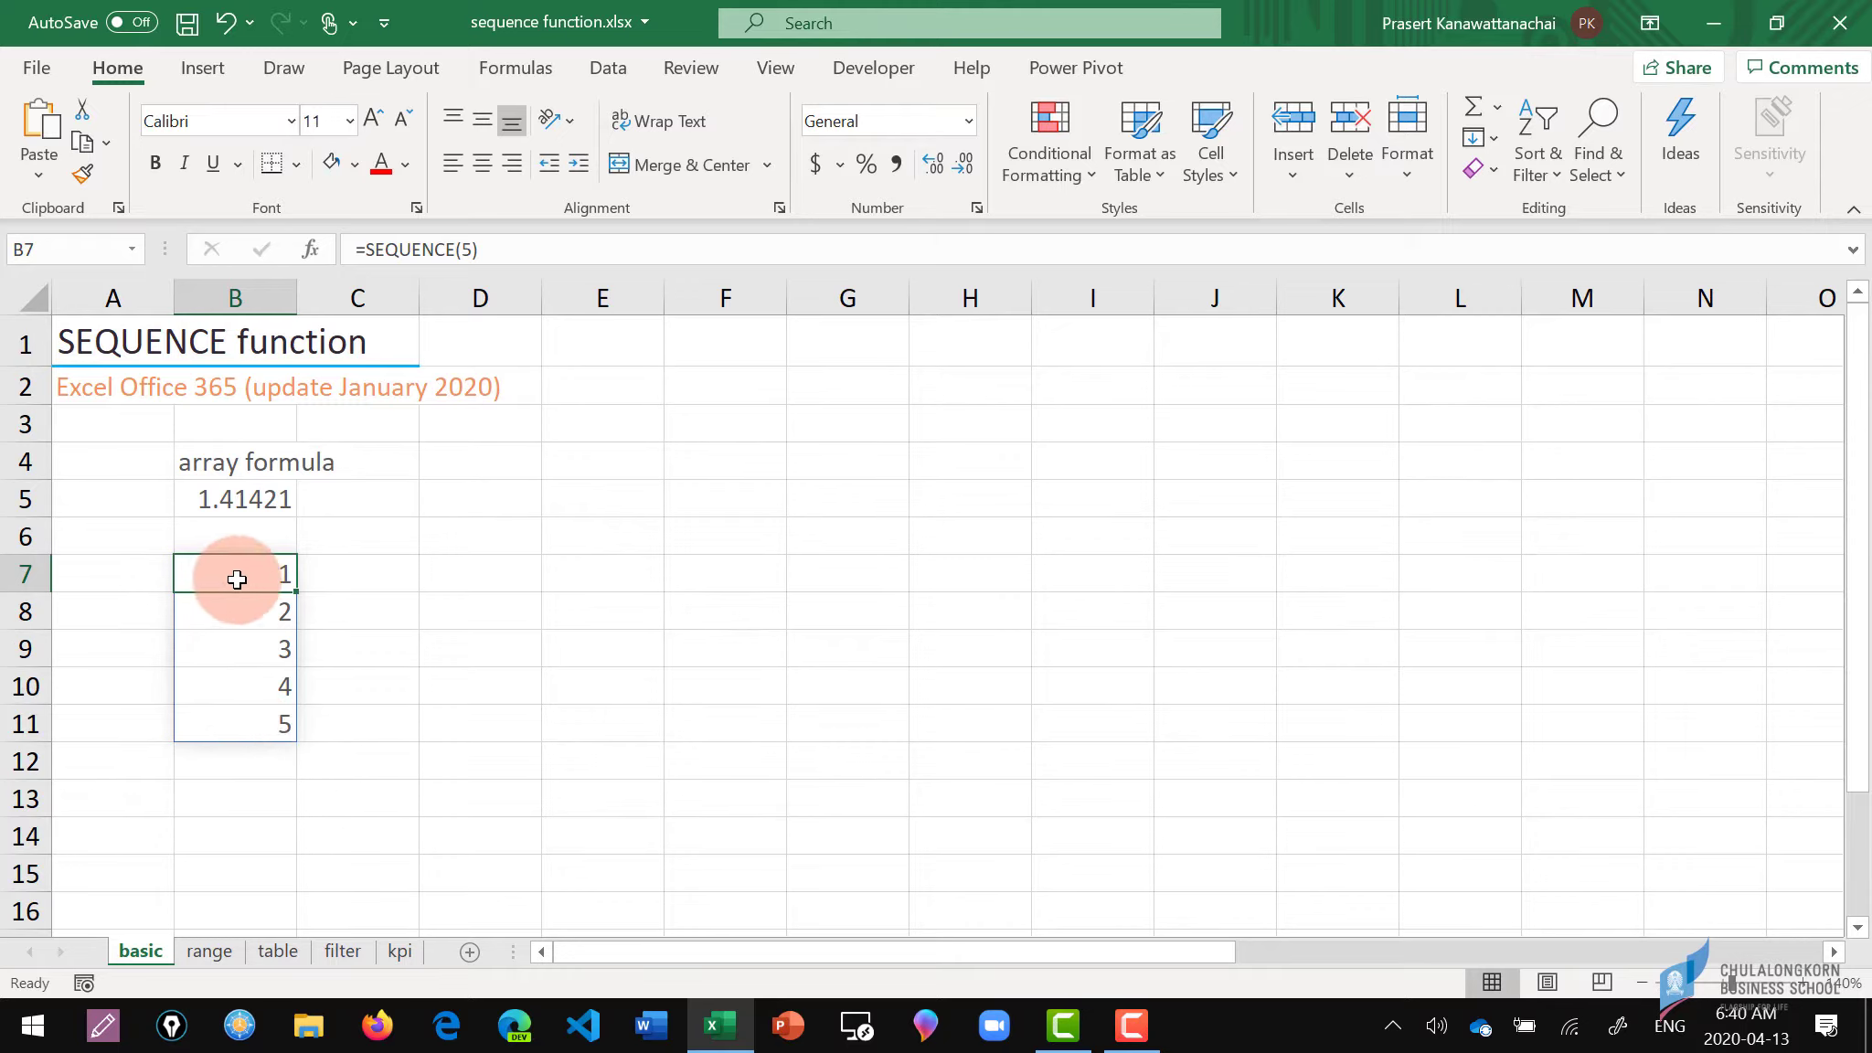
Enter =SEQUENCE(10,5) in D7, spilling 1 to 50 in ten rows of five across D7:H16.
{"action": "left_click", "coordinate": [463, 580]}
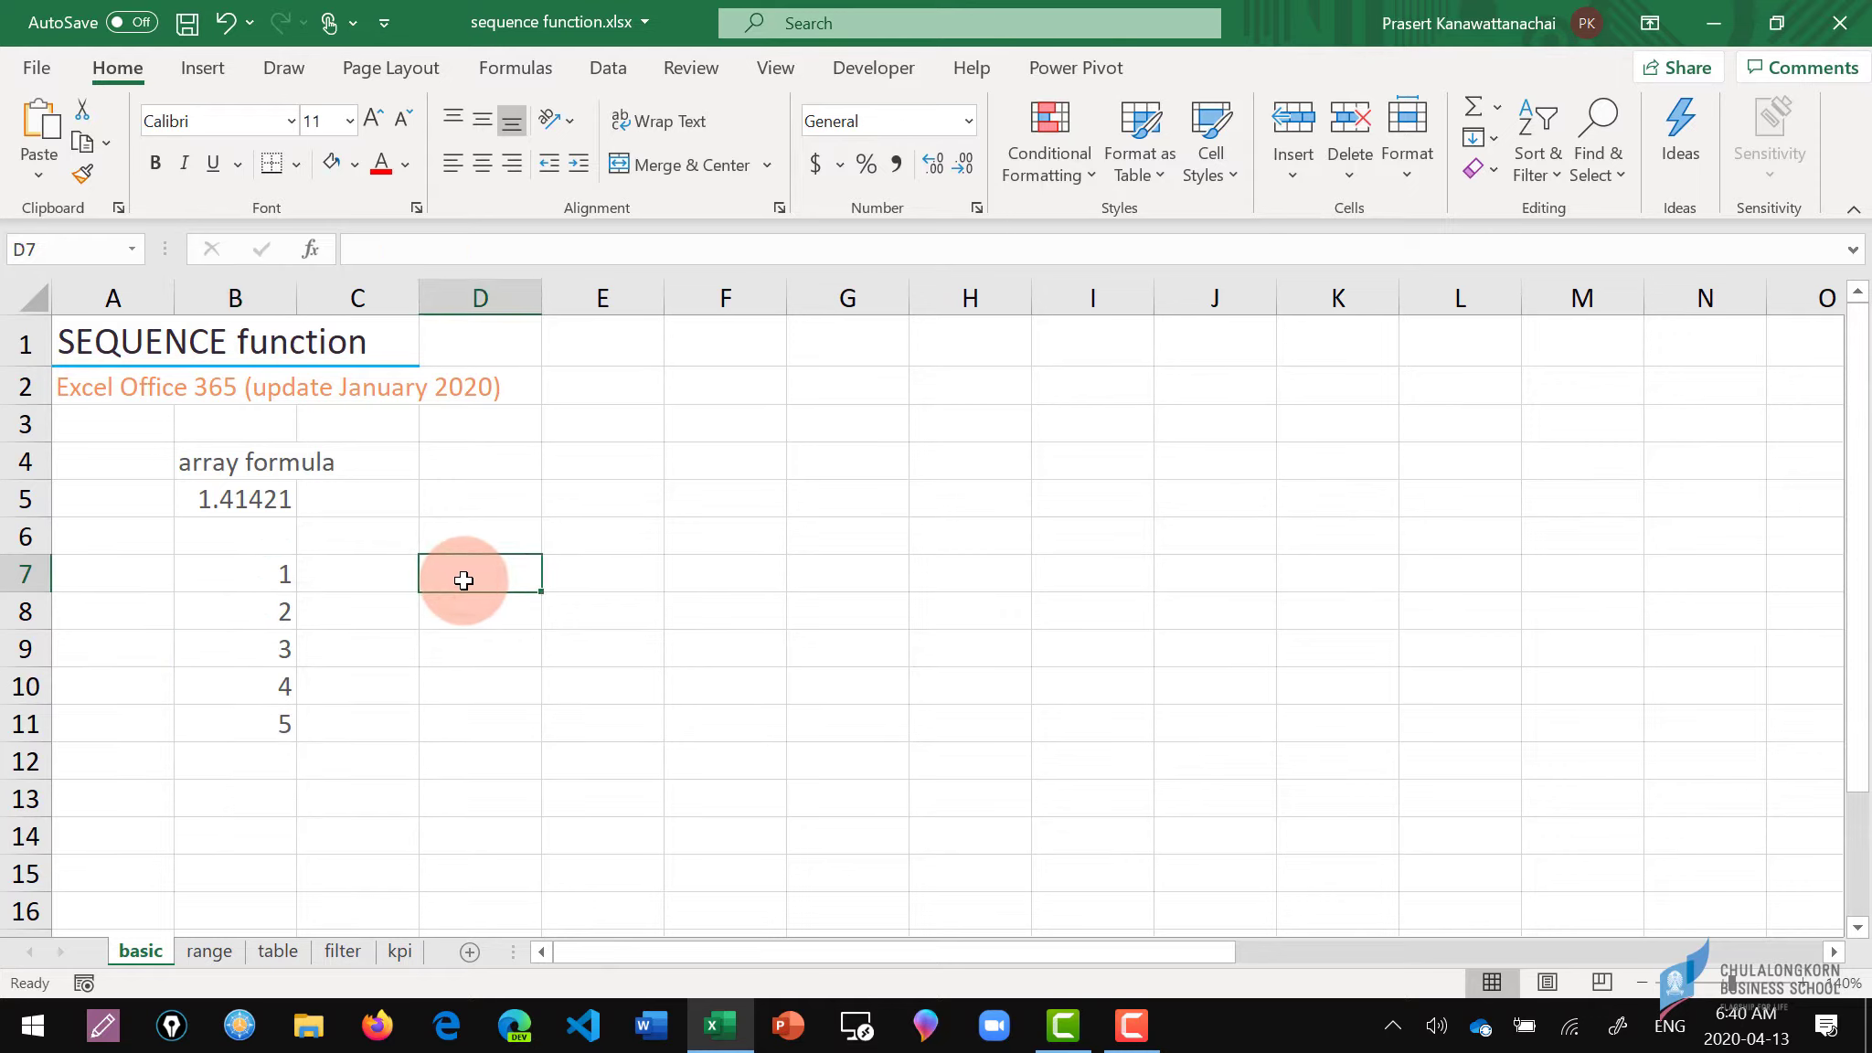
{"action": "type", "text": "=s"}
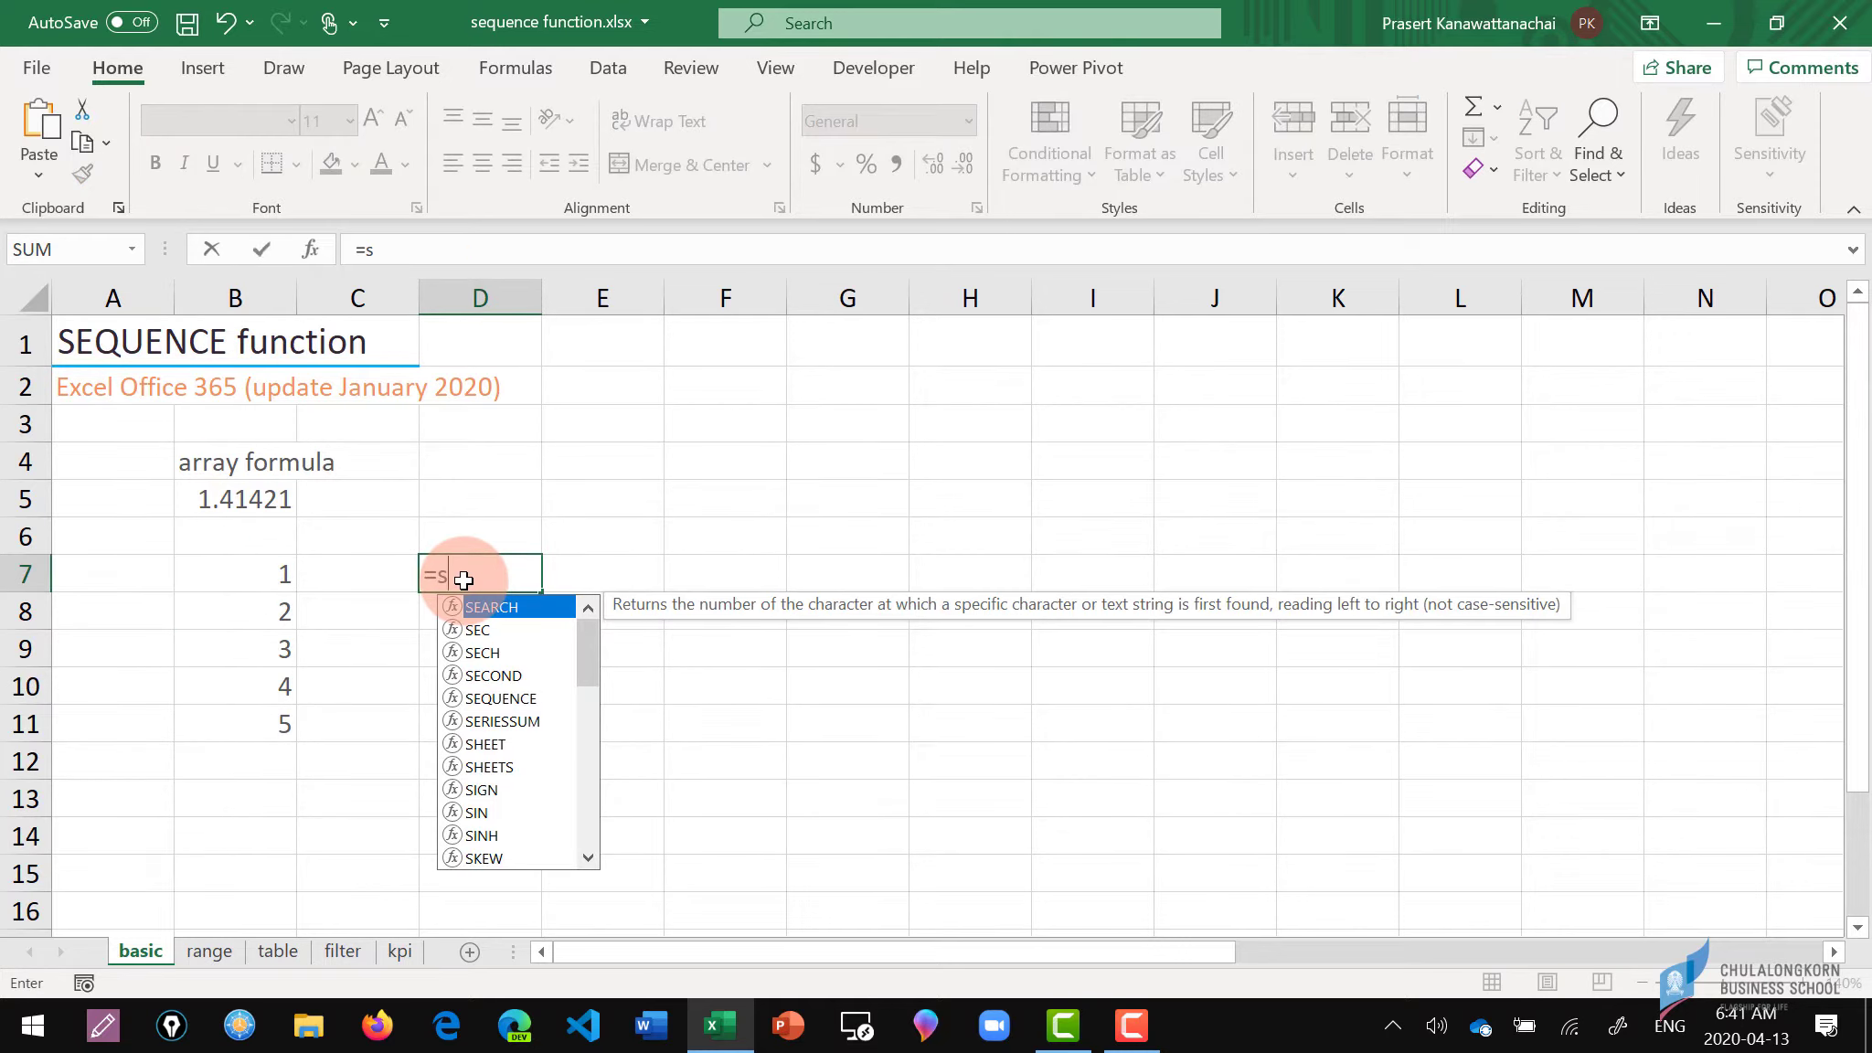
{"action": "type", "text": "eq"}
{"action": "key", "text": "Tab"}
{"action": "type", "text": "1"}
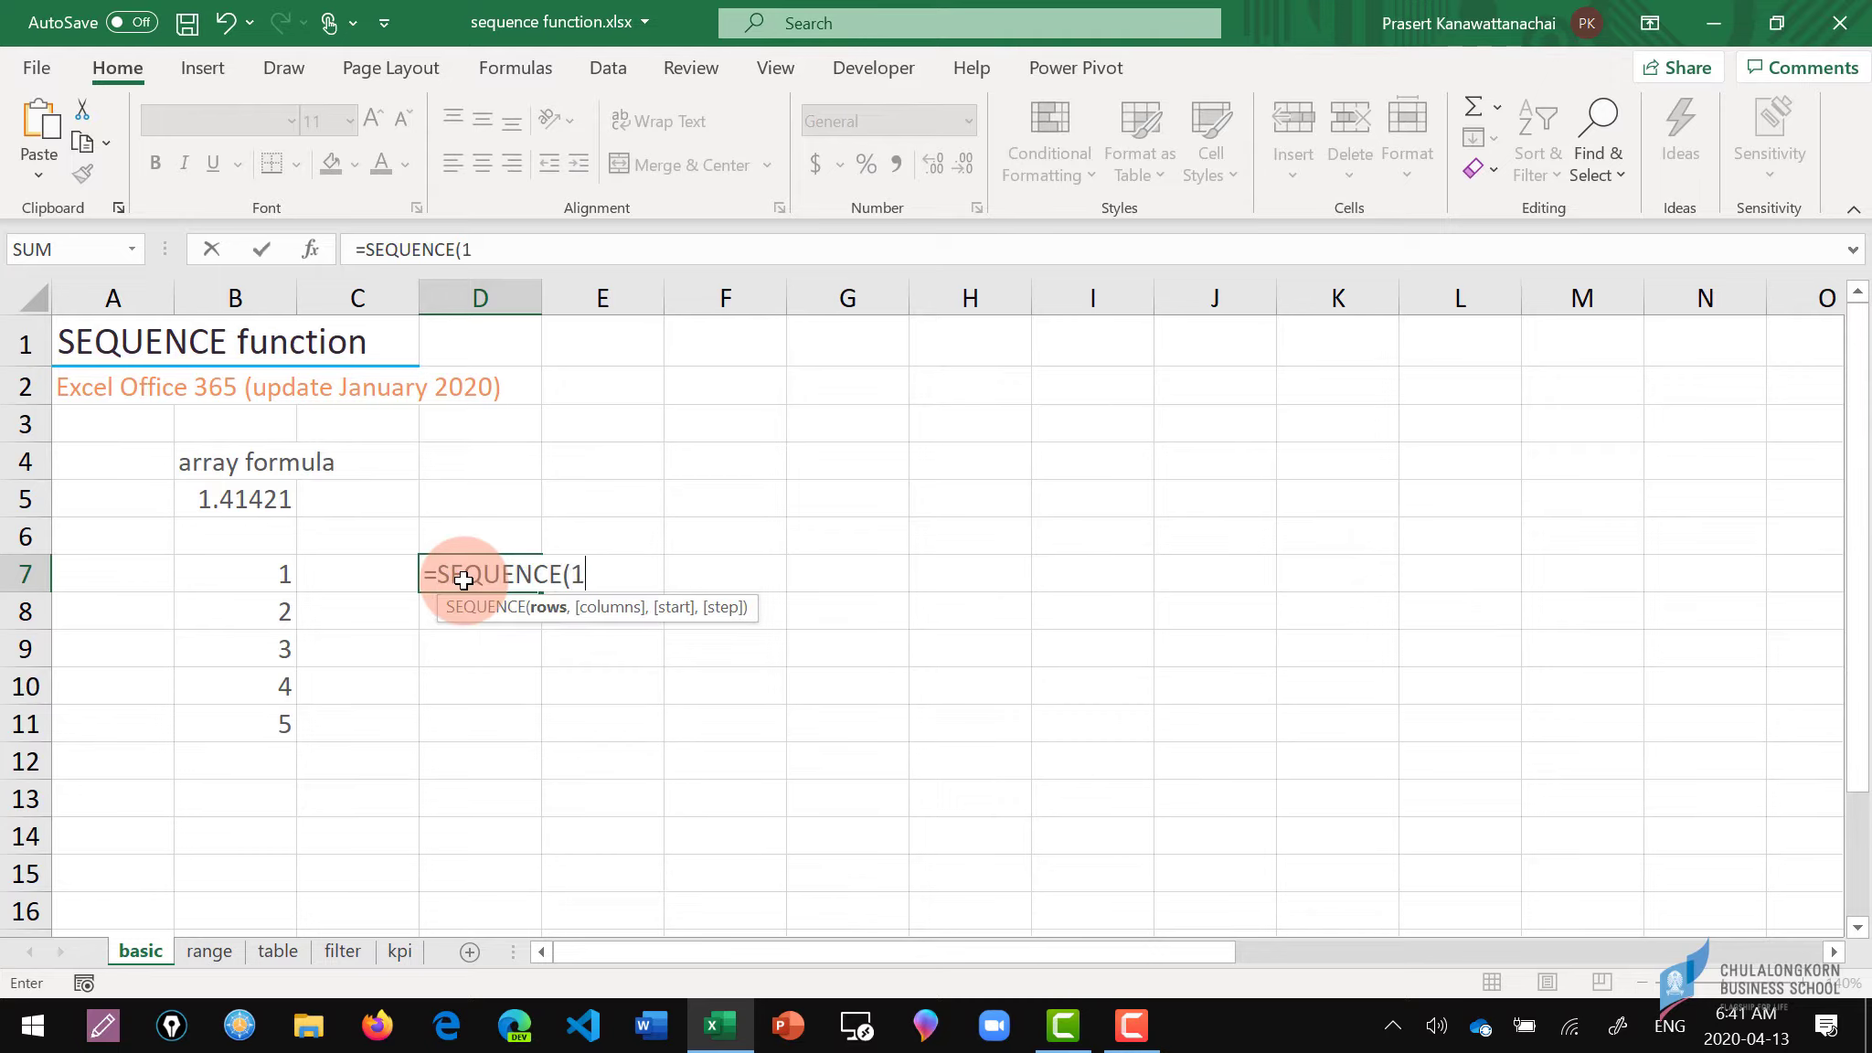
{"action": "type", "text": "0,"}
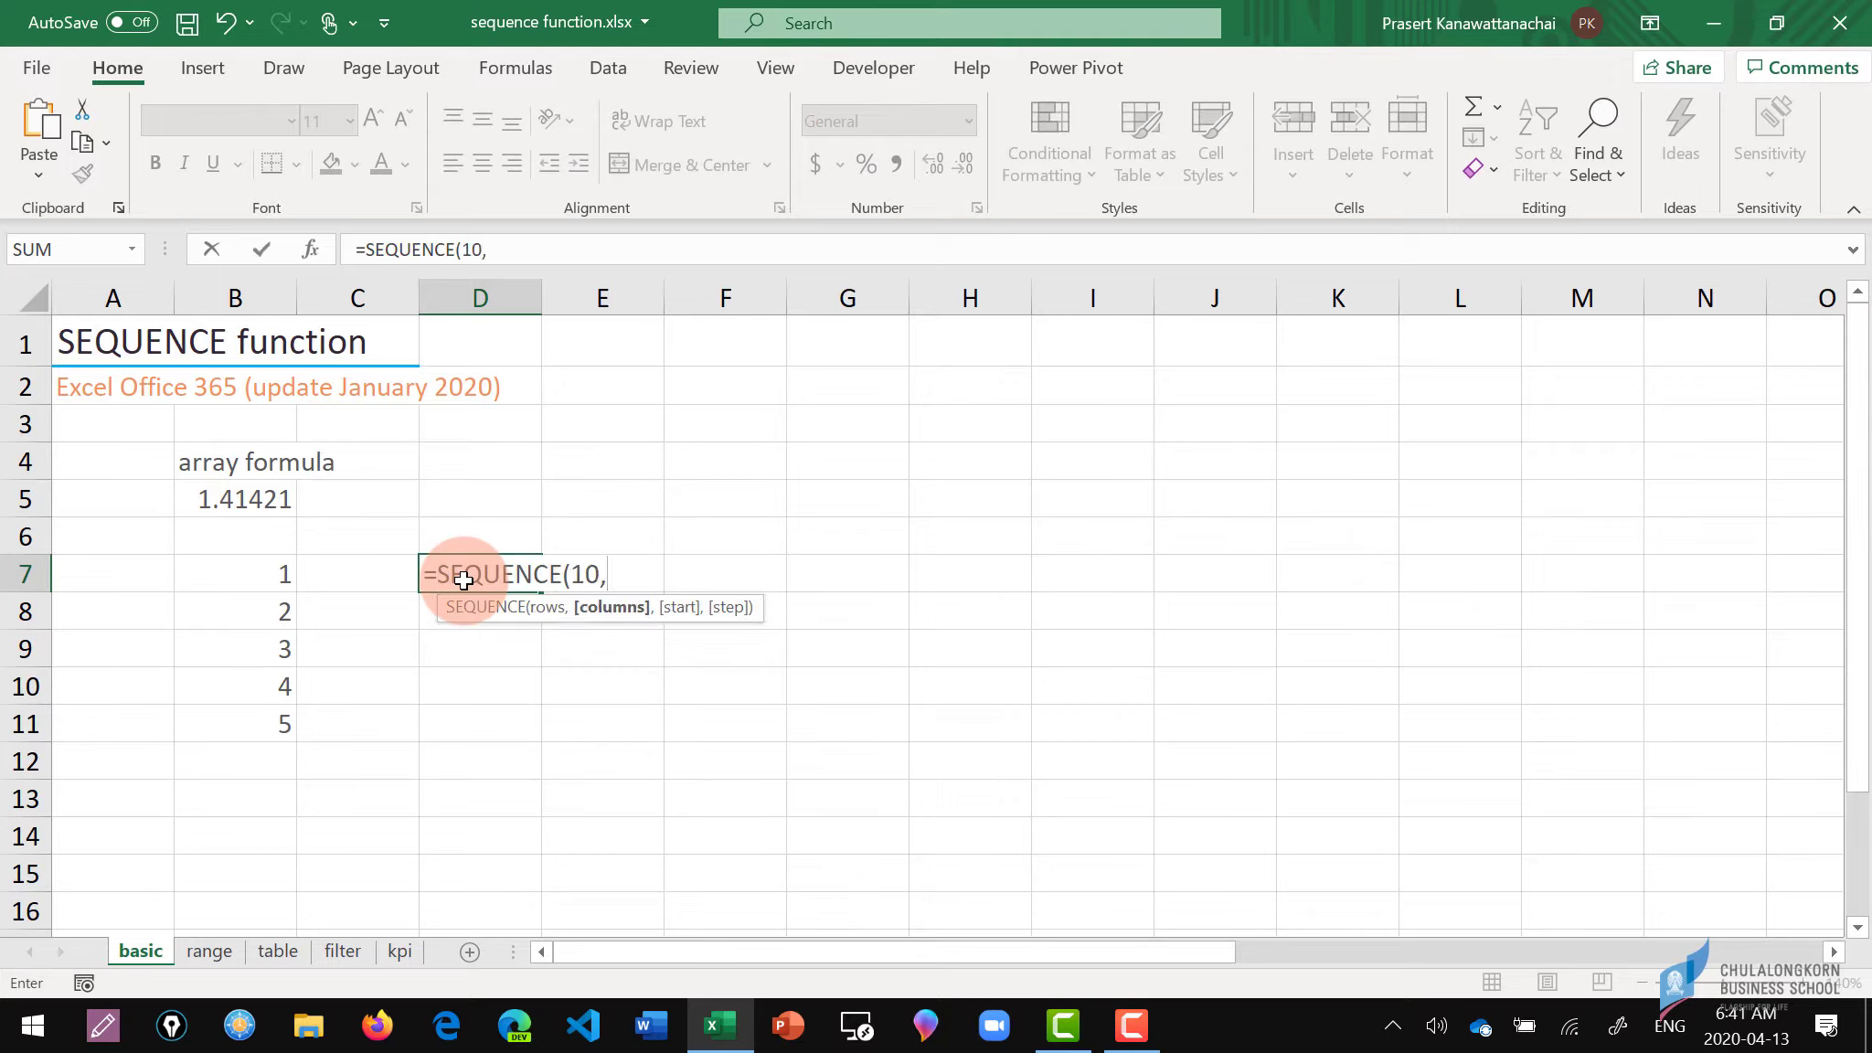
{"action": "type", "text": "5"}
{"action": "type", "text": ")"}
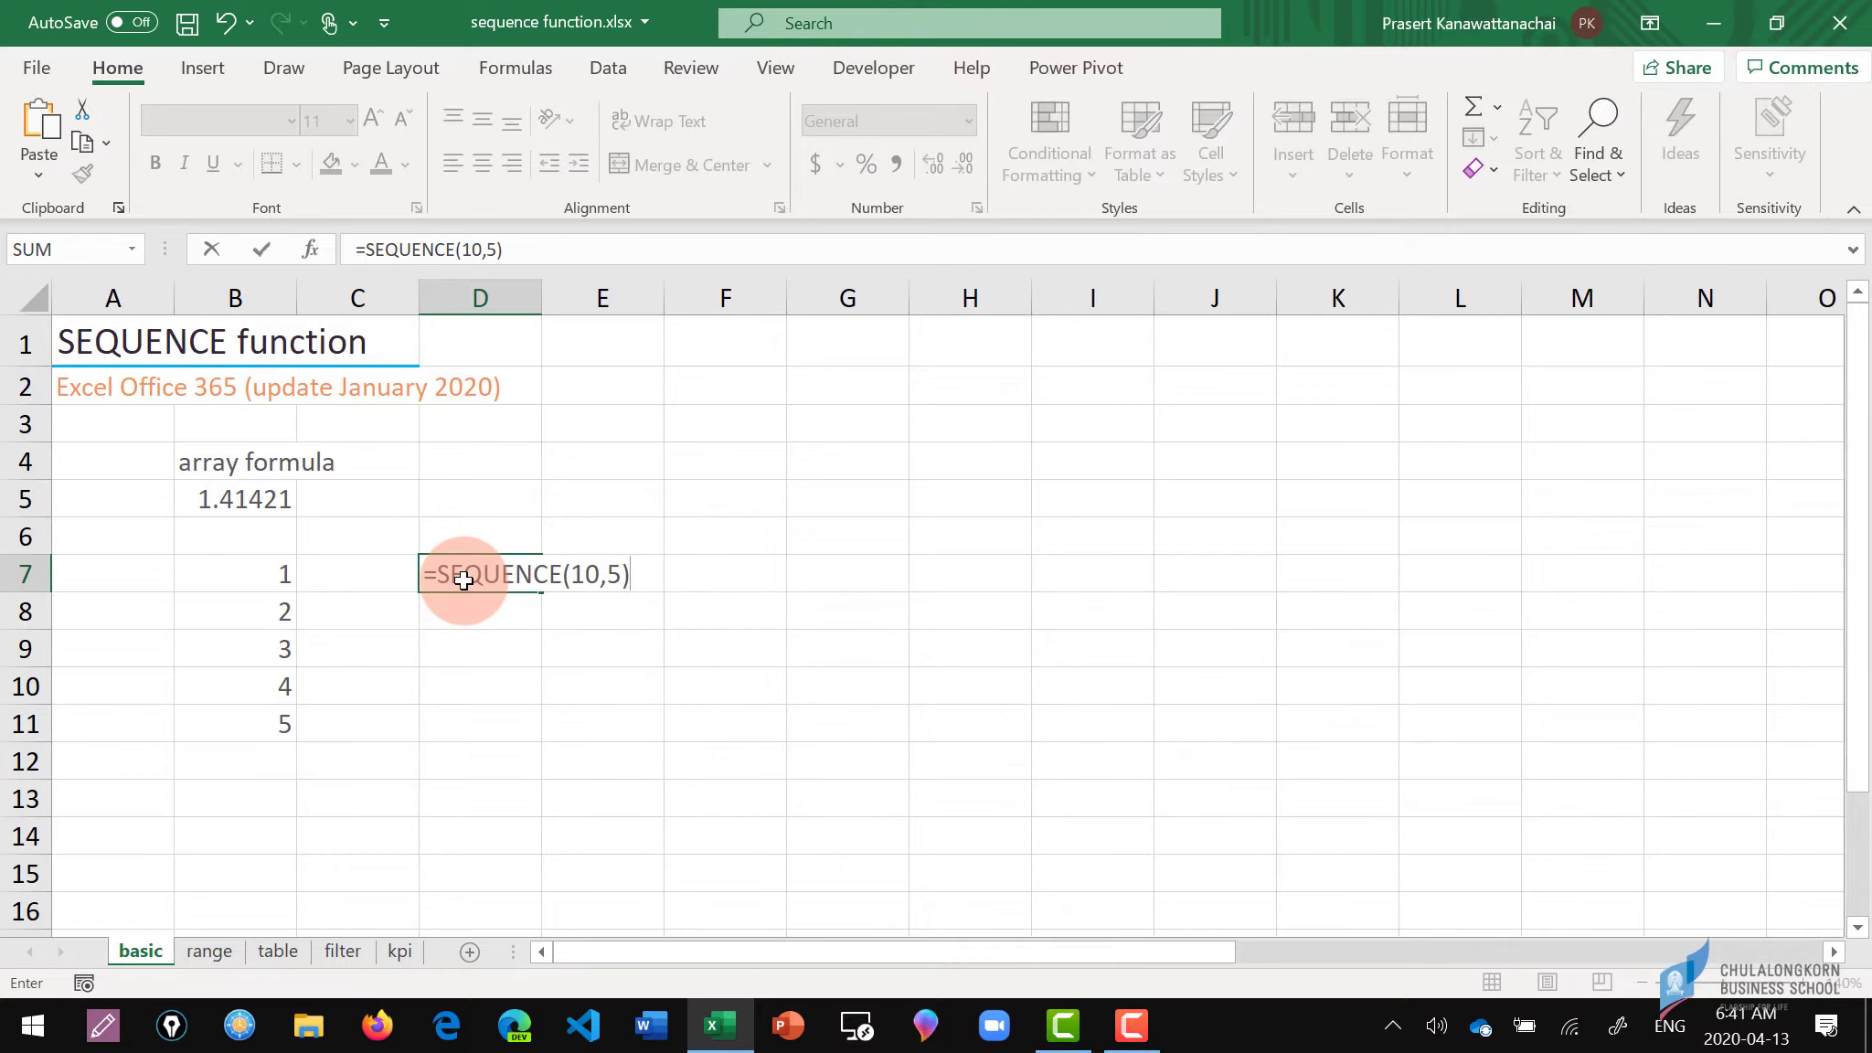
{"action": "key", "text": "Return"}
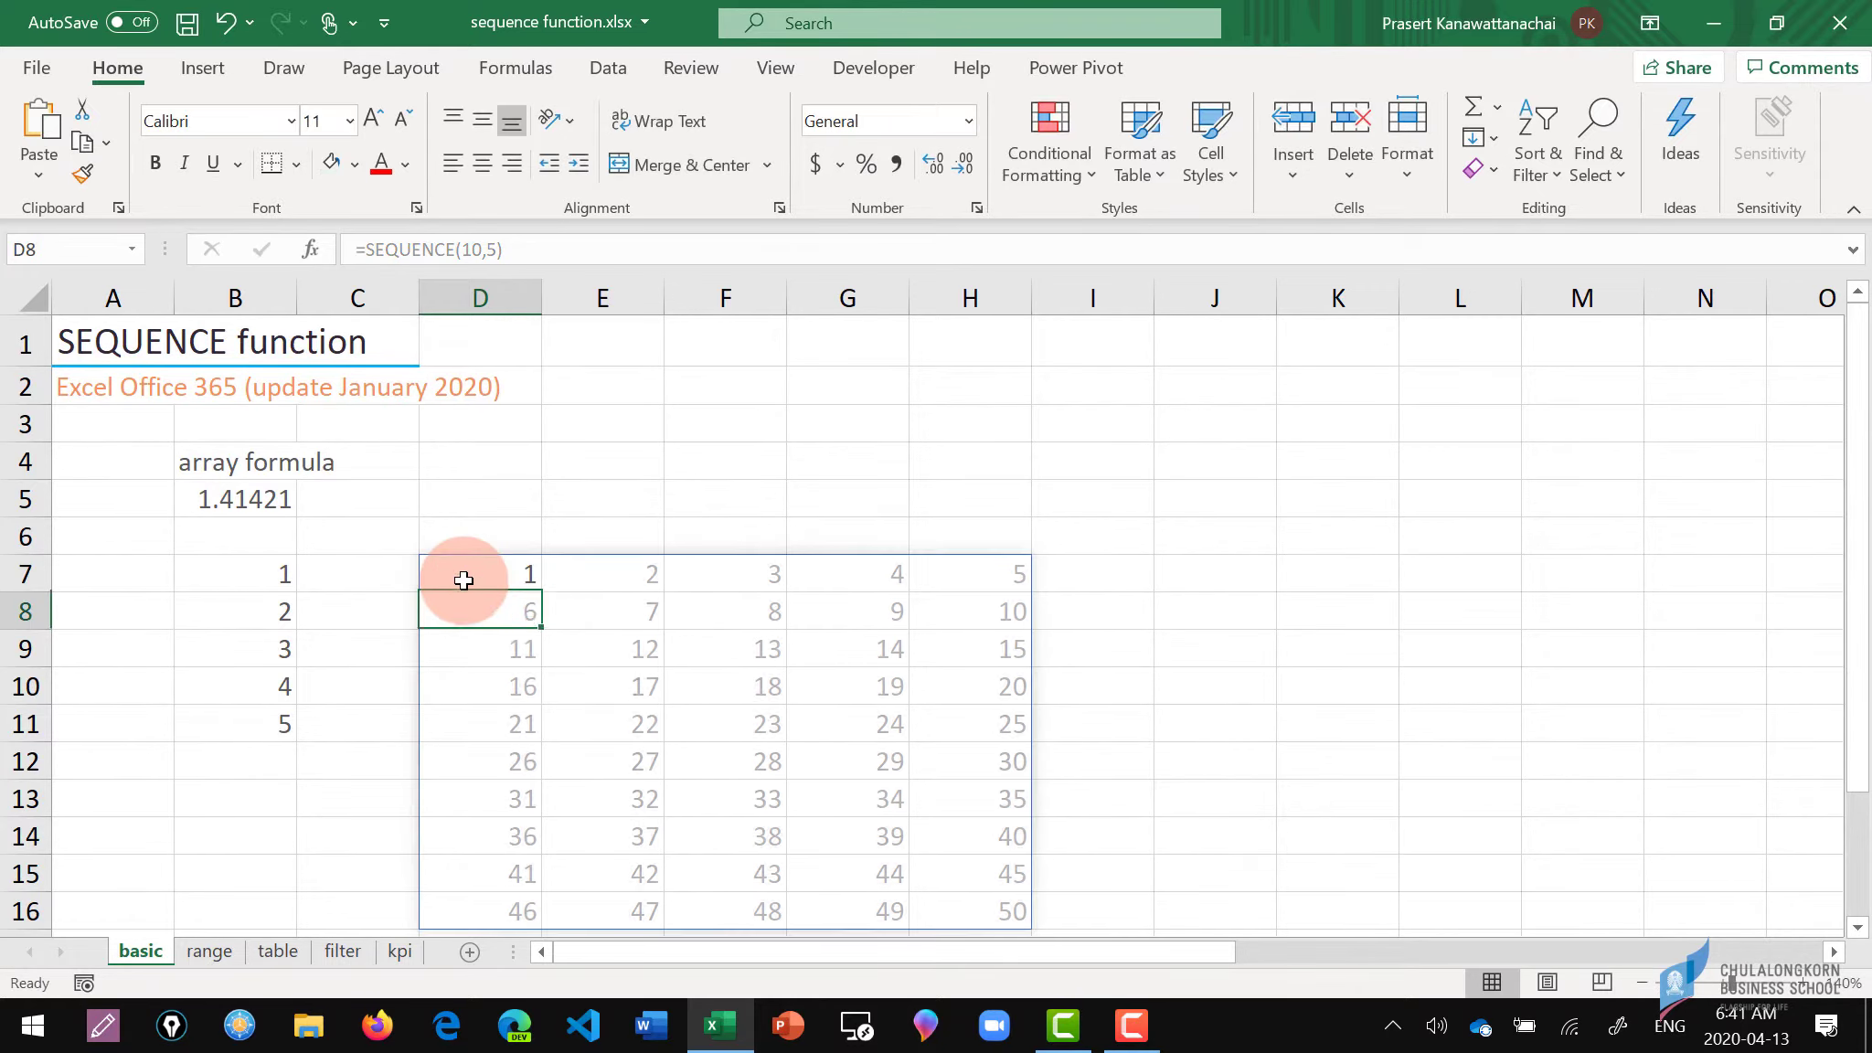
{"action": "scroll", "coordinate": [507, 580], "scroll_direction": "down", "scroll_amount": 2}
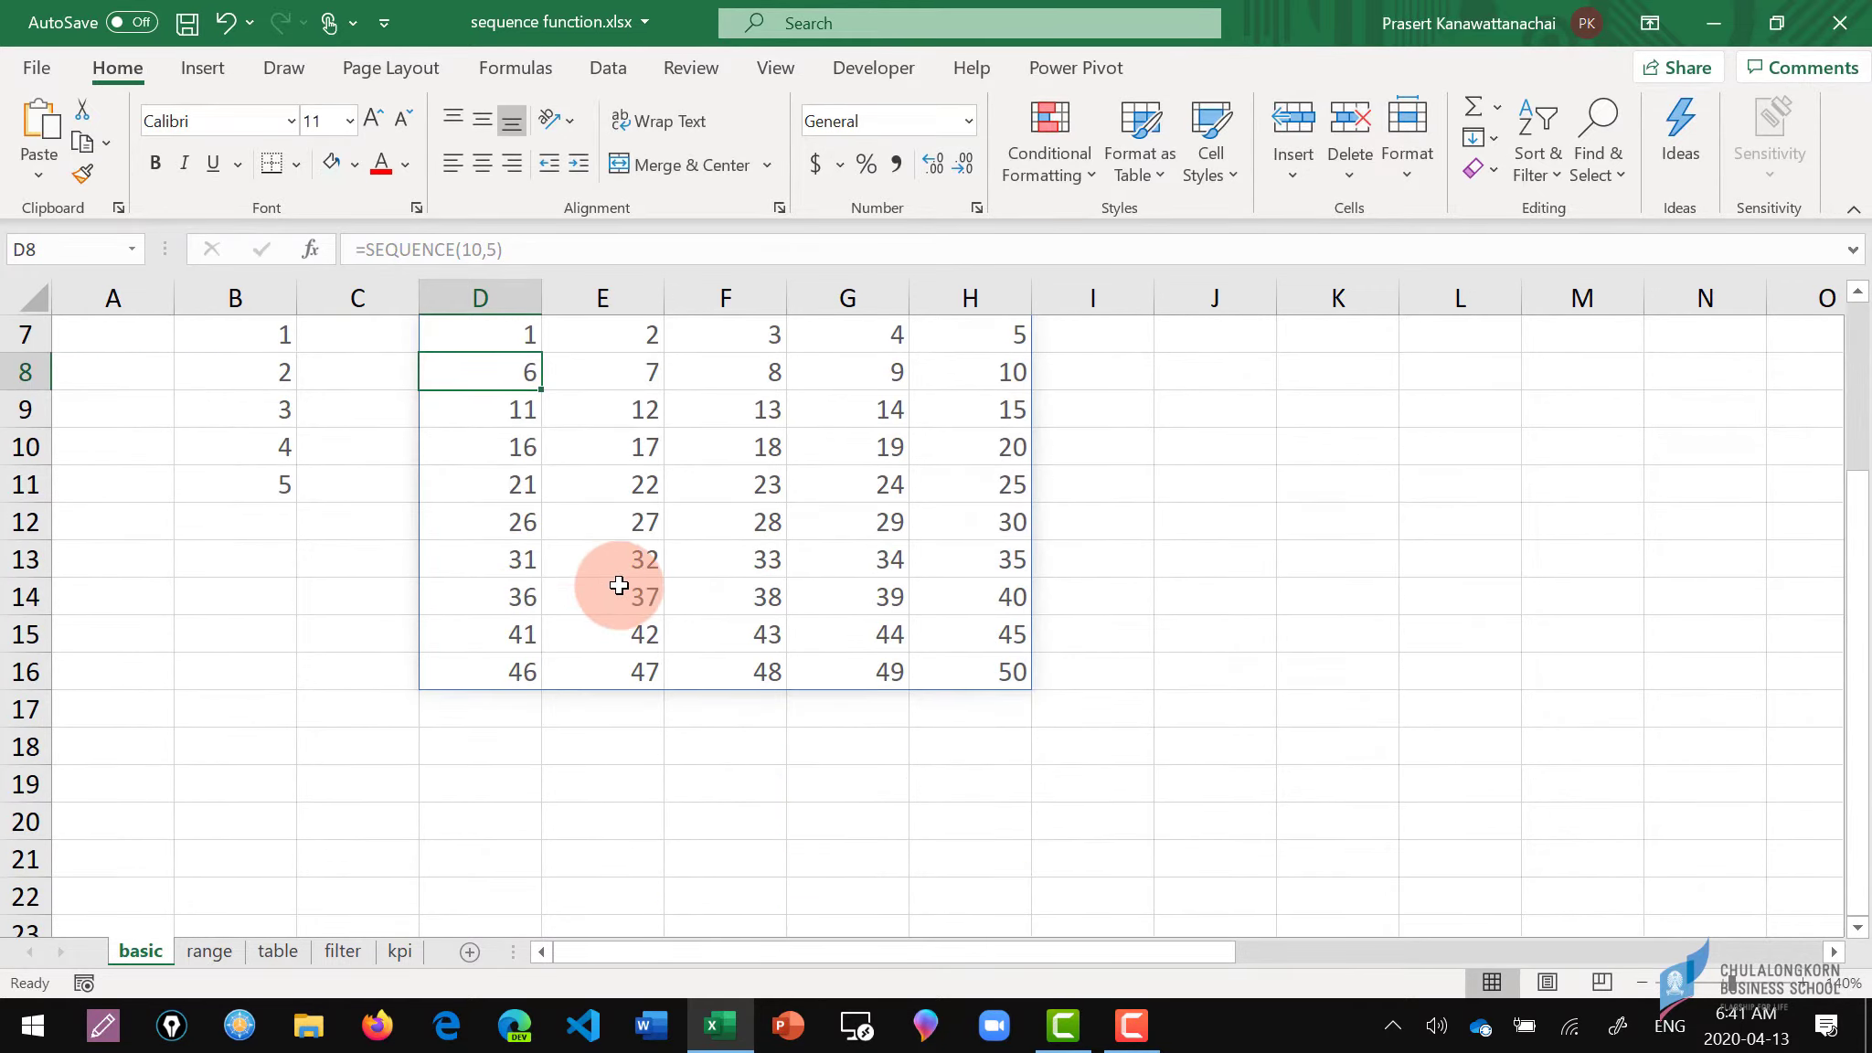
{"action": "left_click", "coordinate": [1857, 293]}
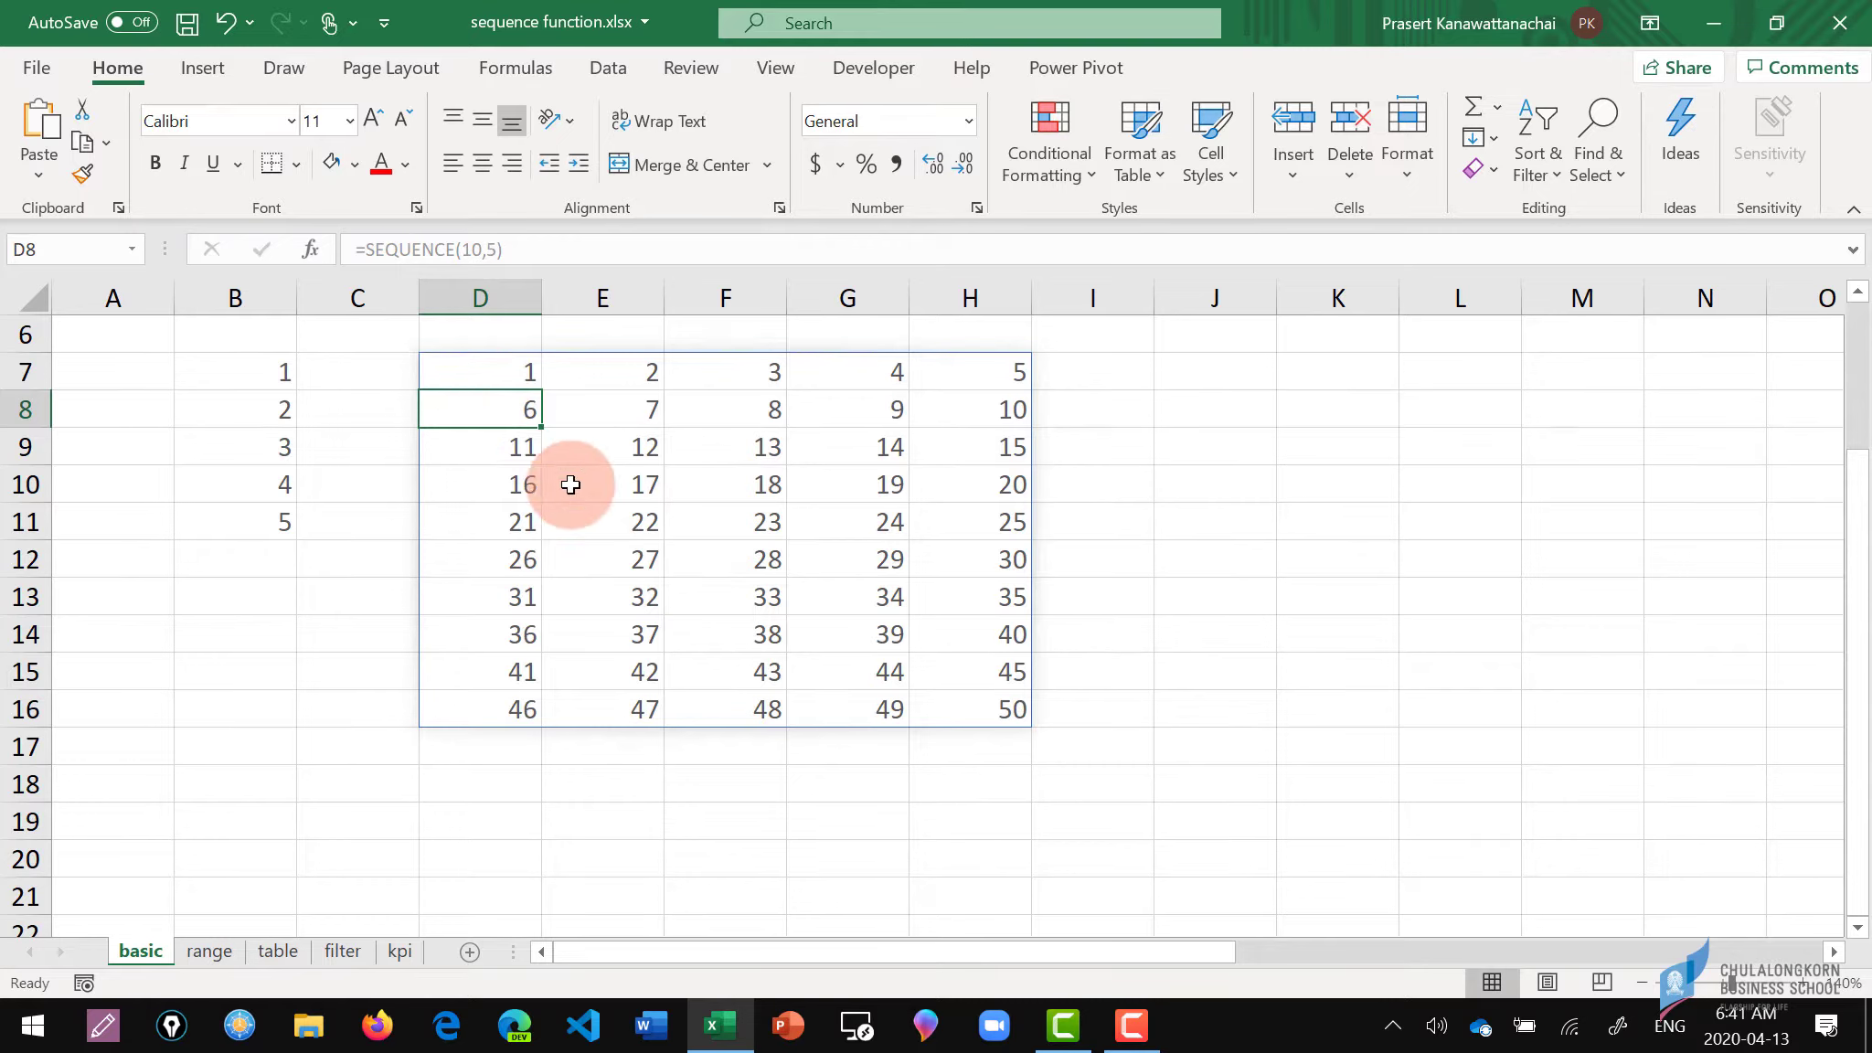
{"action": "left_click", "coordinate": [494, 371]}
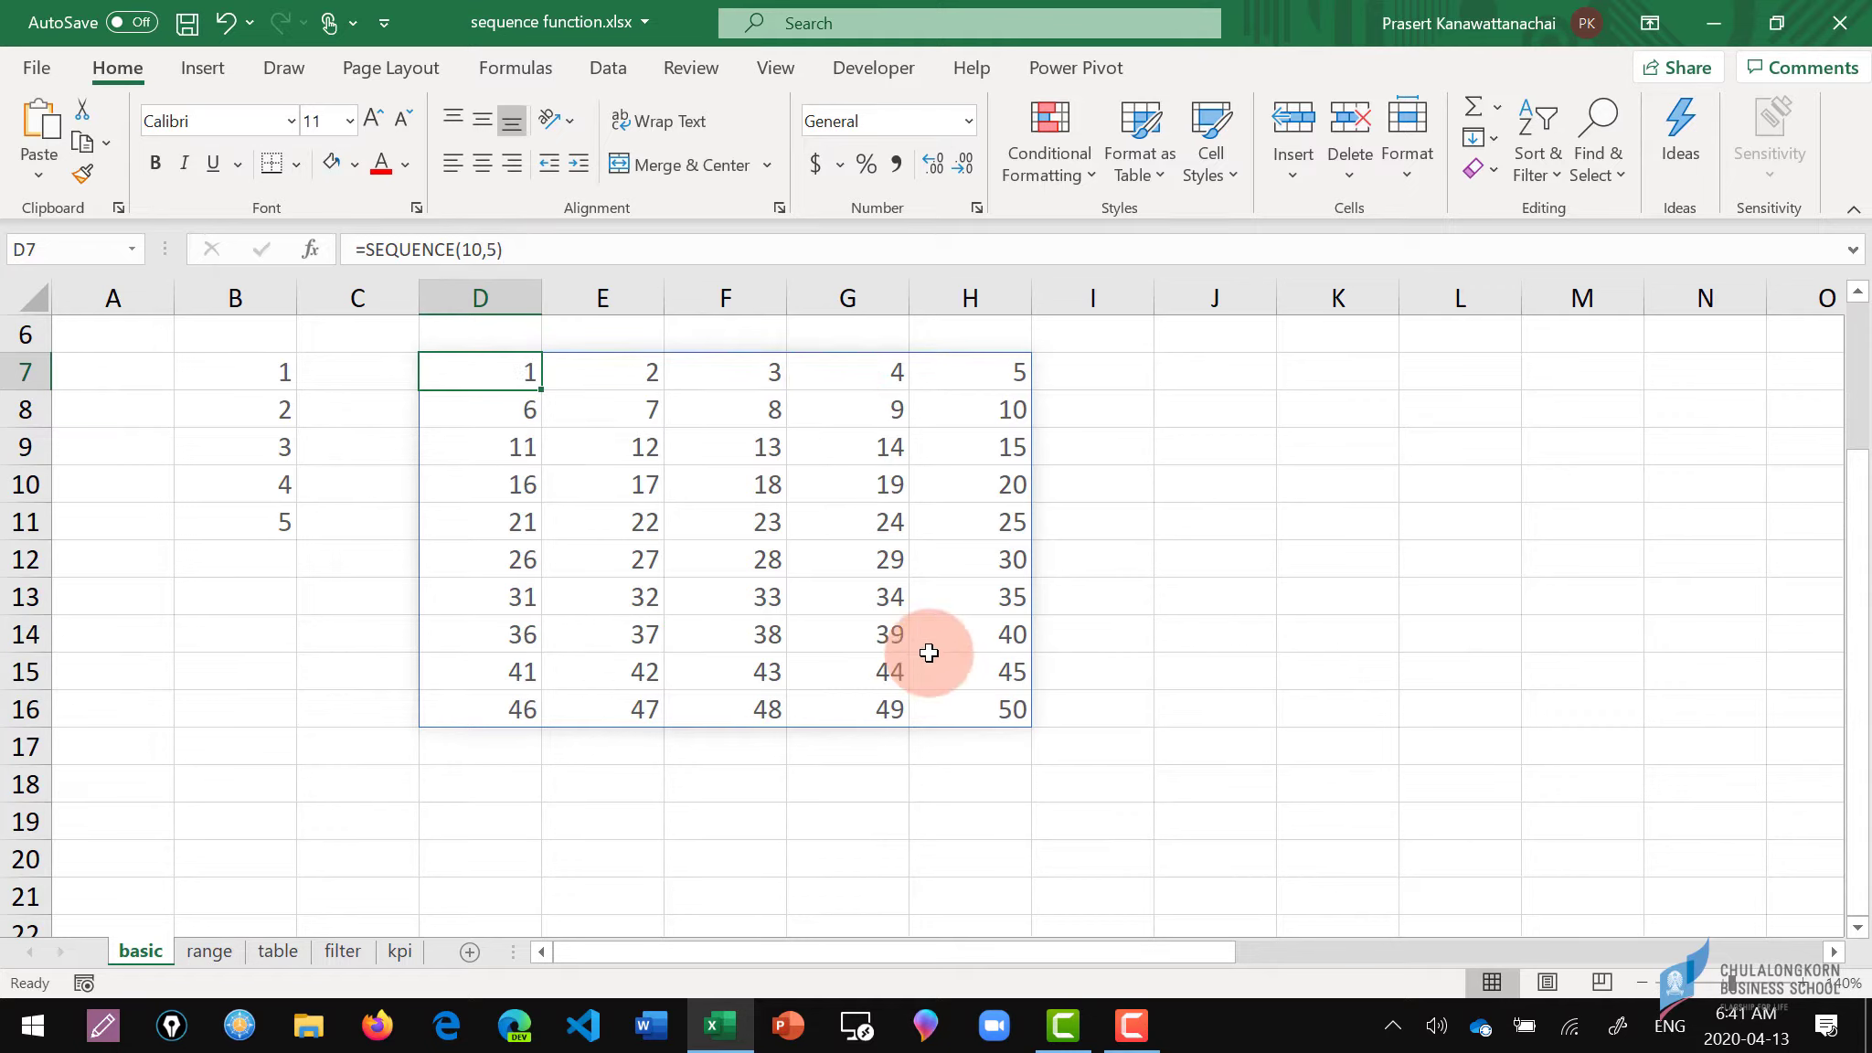
{"action": "left_click", "coordinate": [1176, 380]}
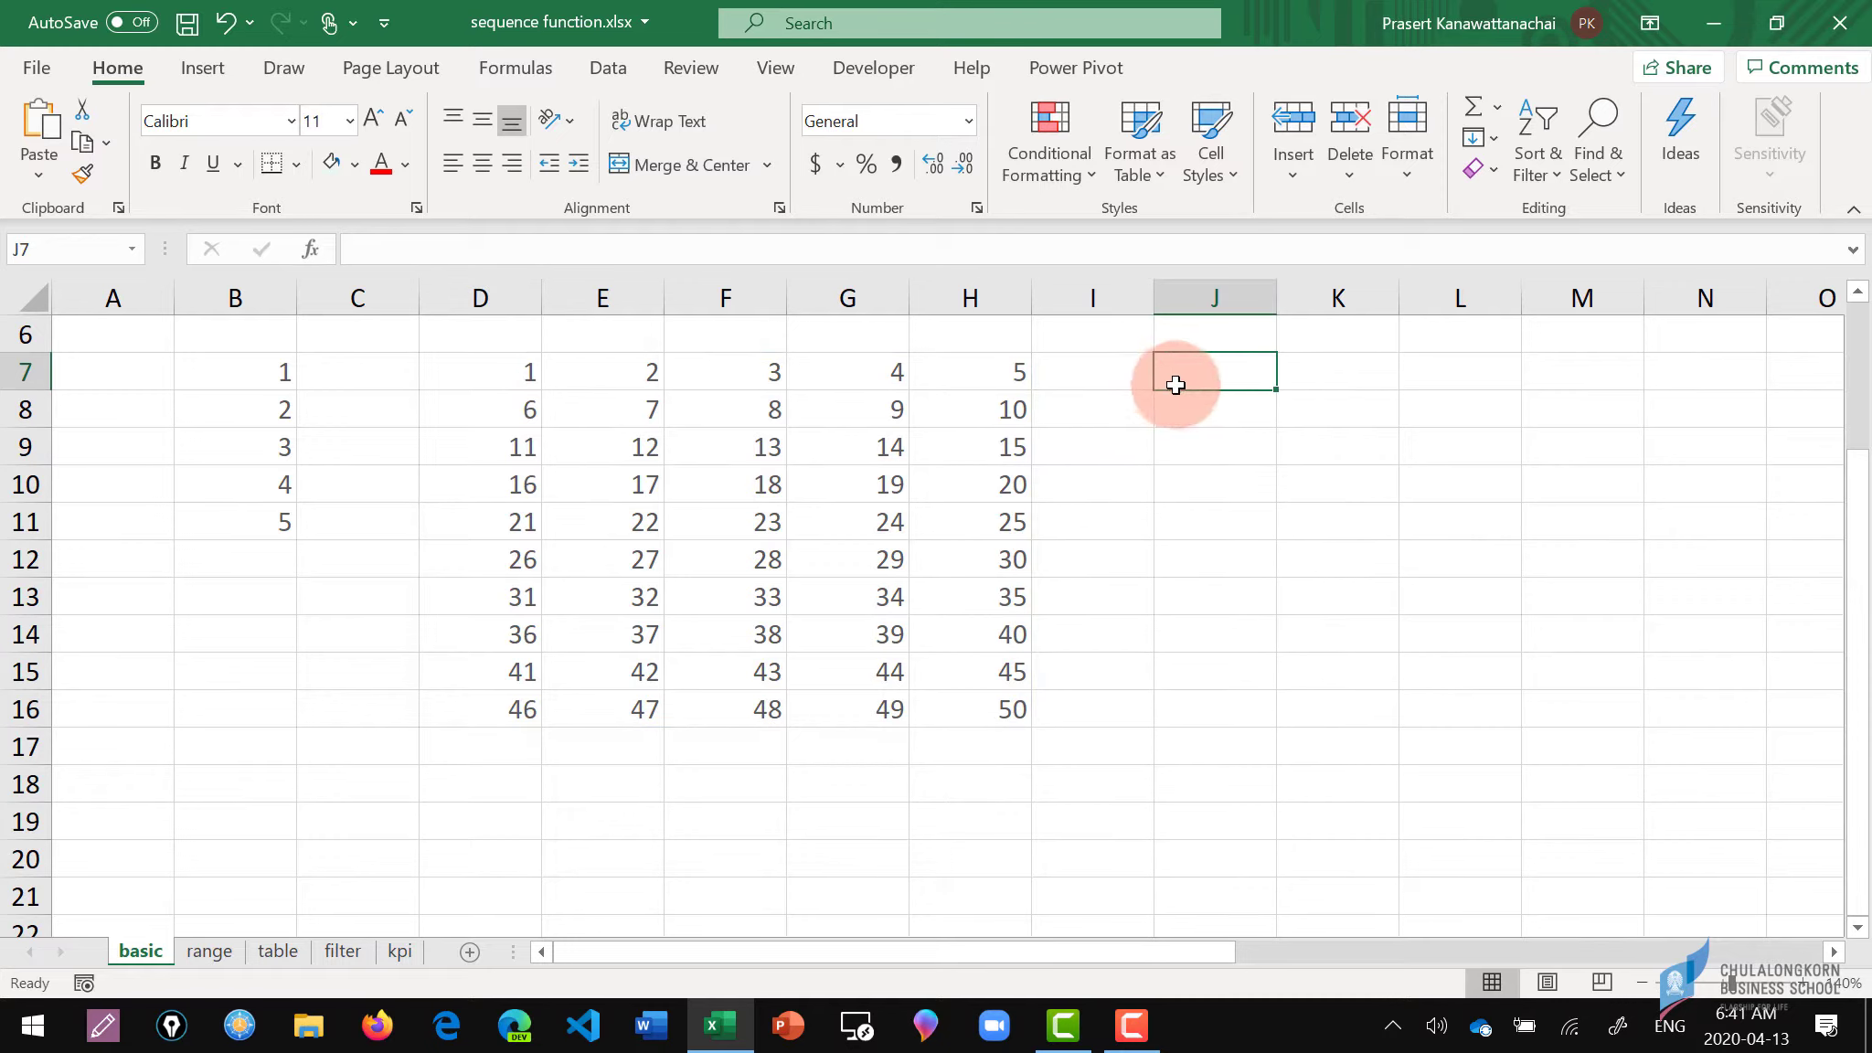
{"action": "type", "text": "="}
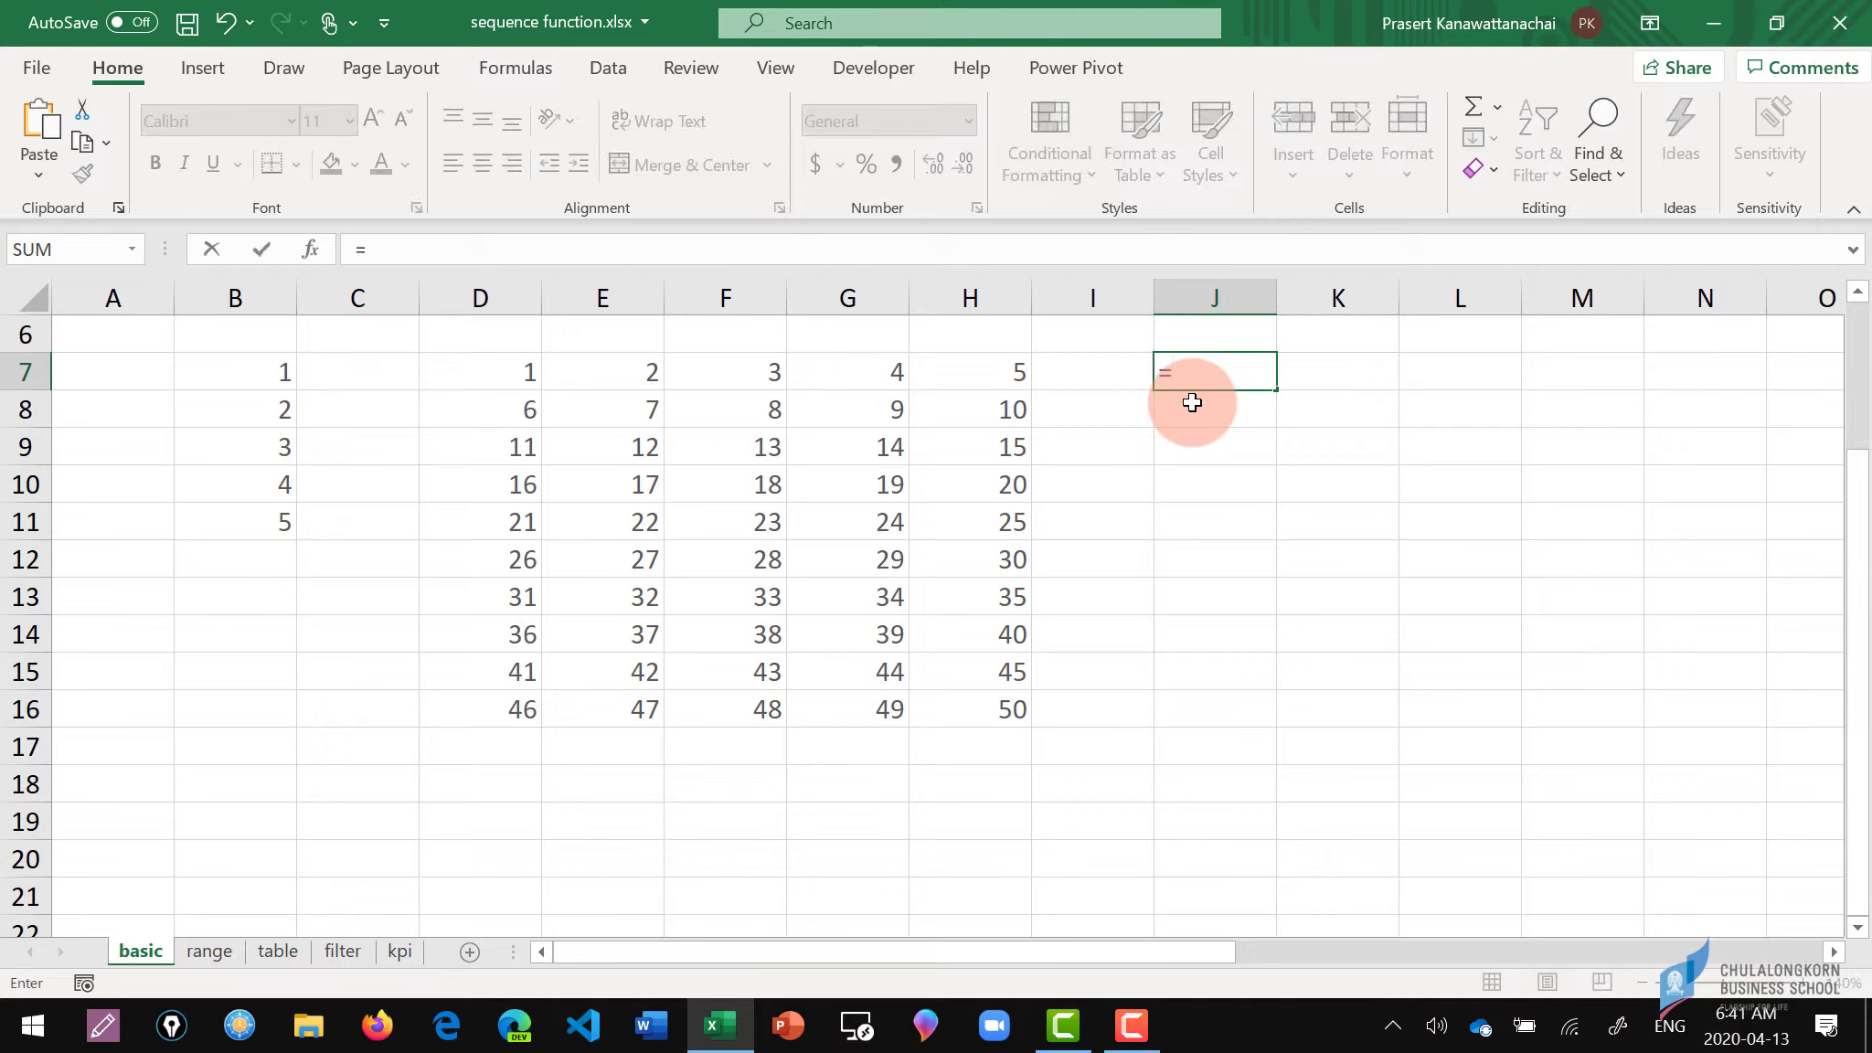
{"action": "type", "text": "seq"}
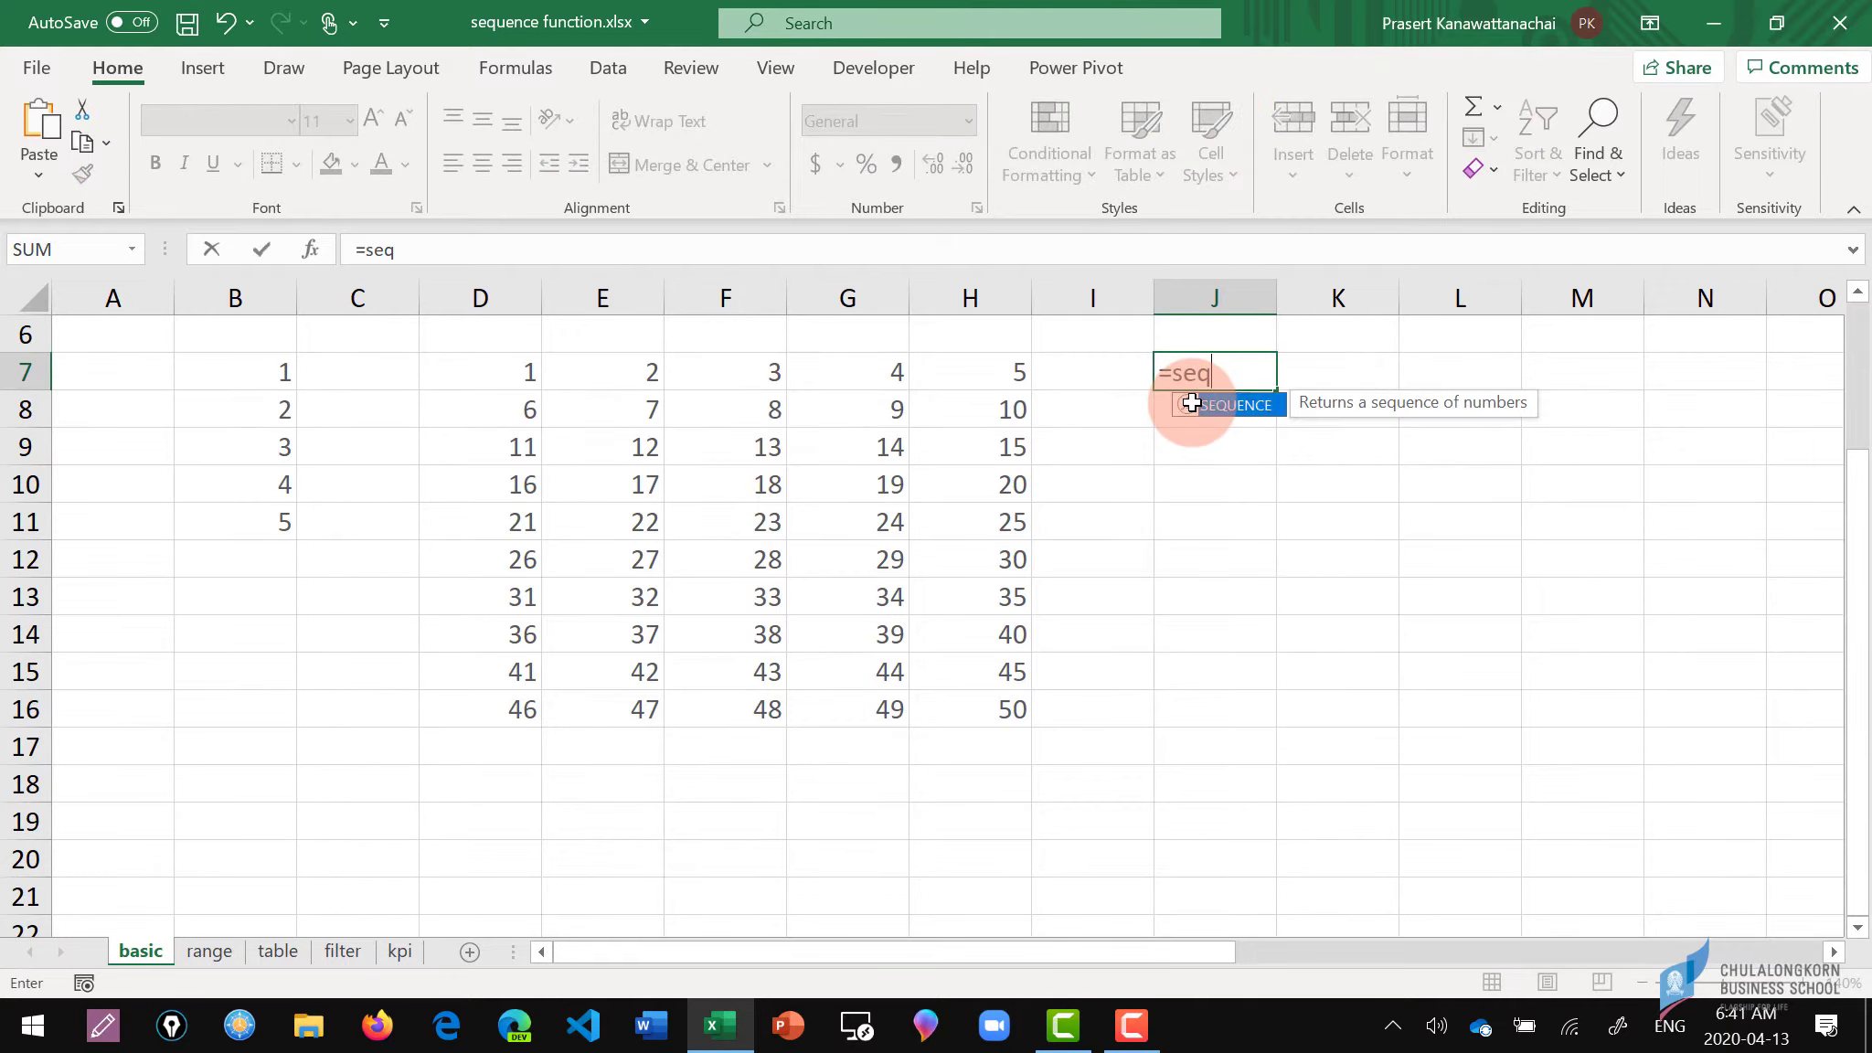
{"action": "type", "text": "u"}
{"action": "key", "text": "Tab"}
{"action": "type", "text": "1,5"}
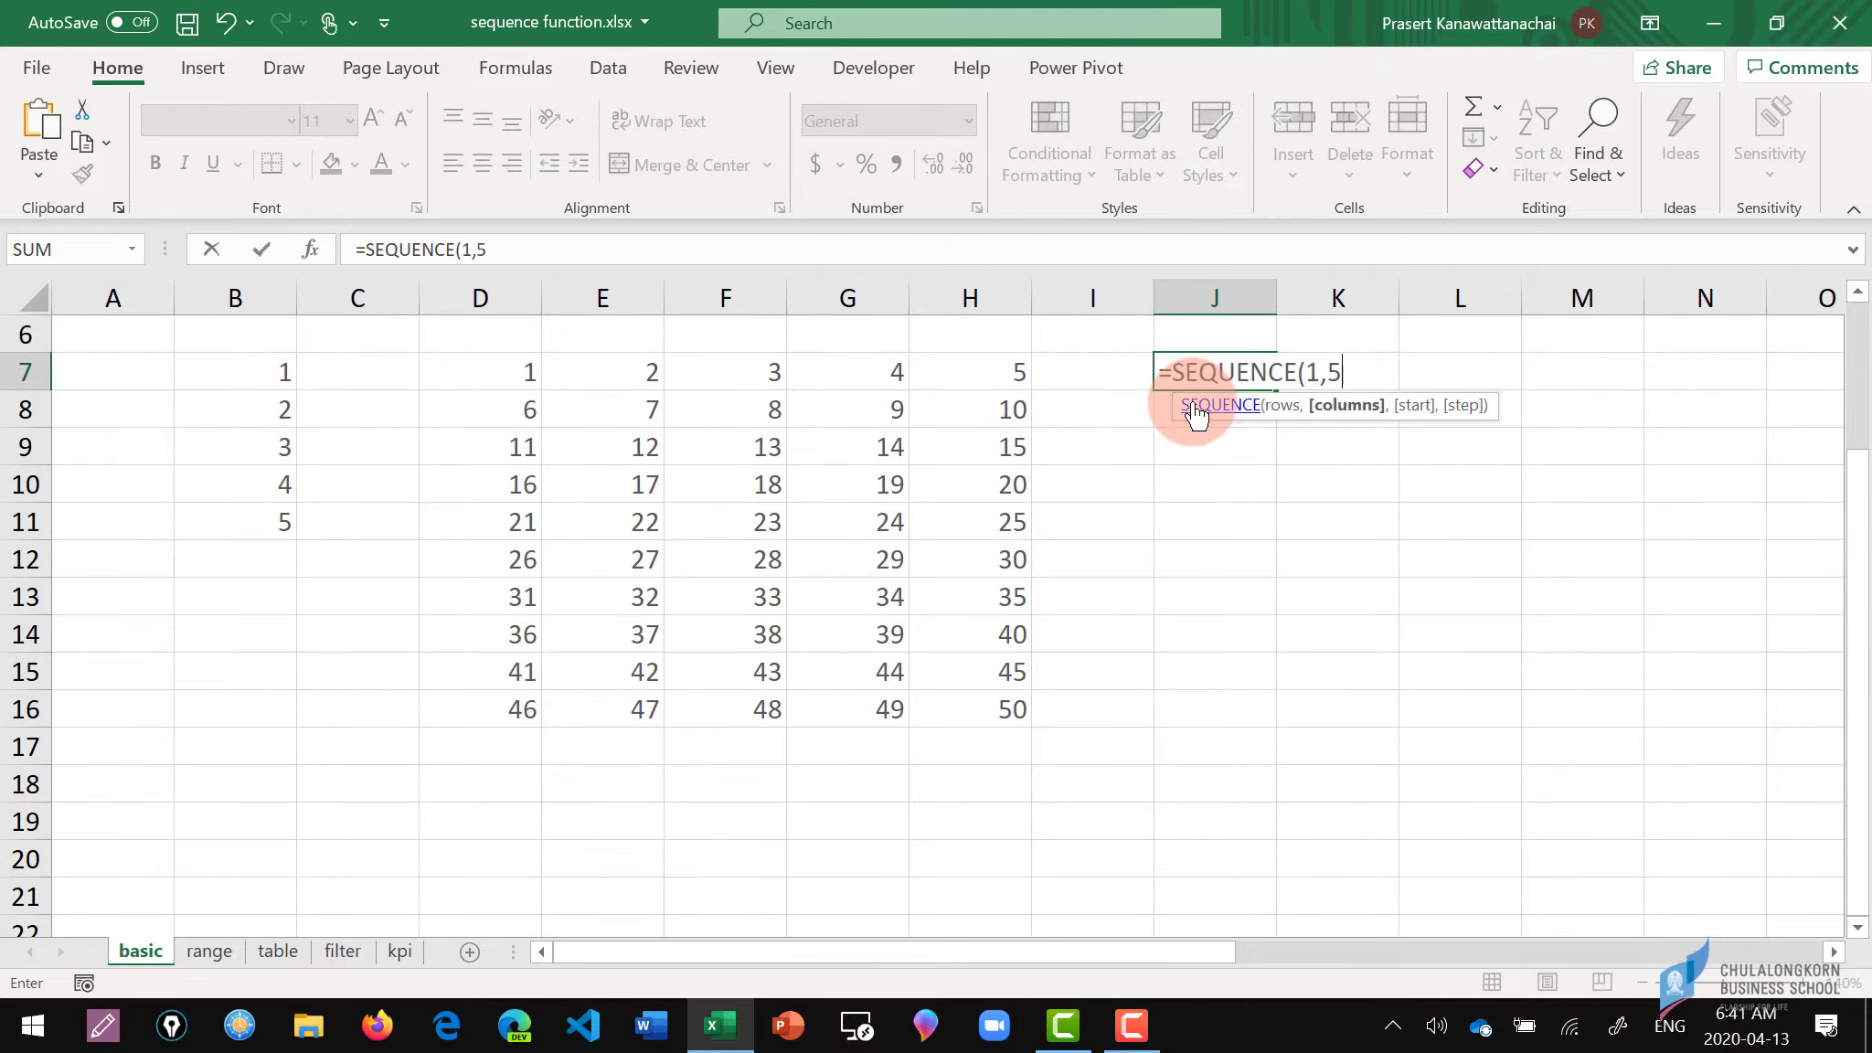
{"action": "type", "text": ")"}
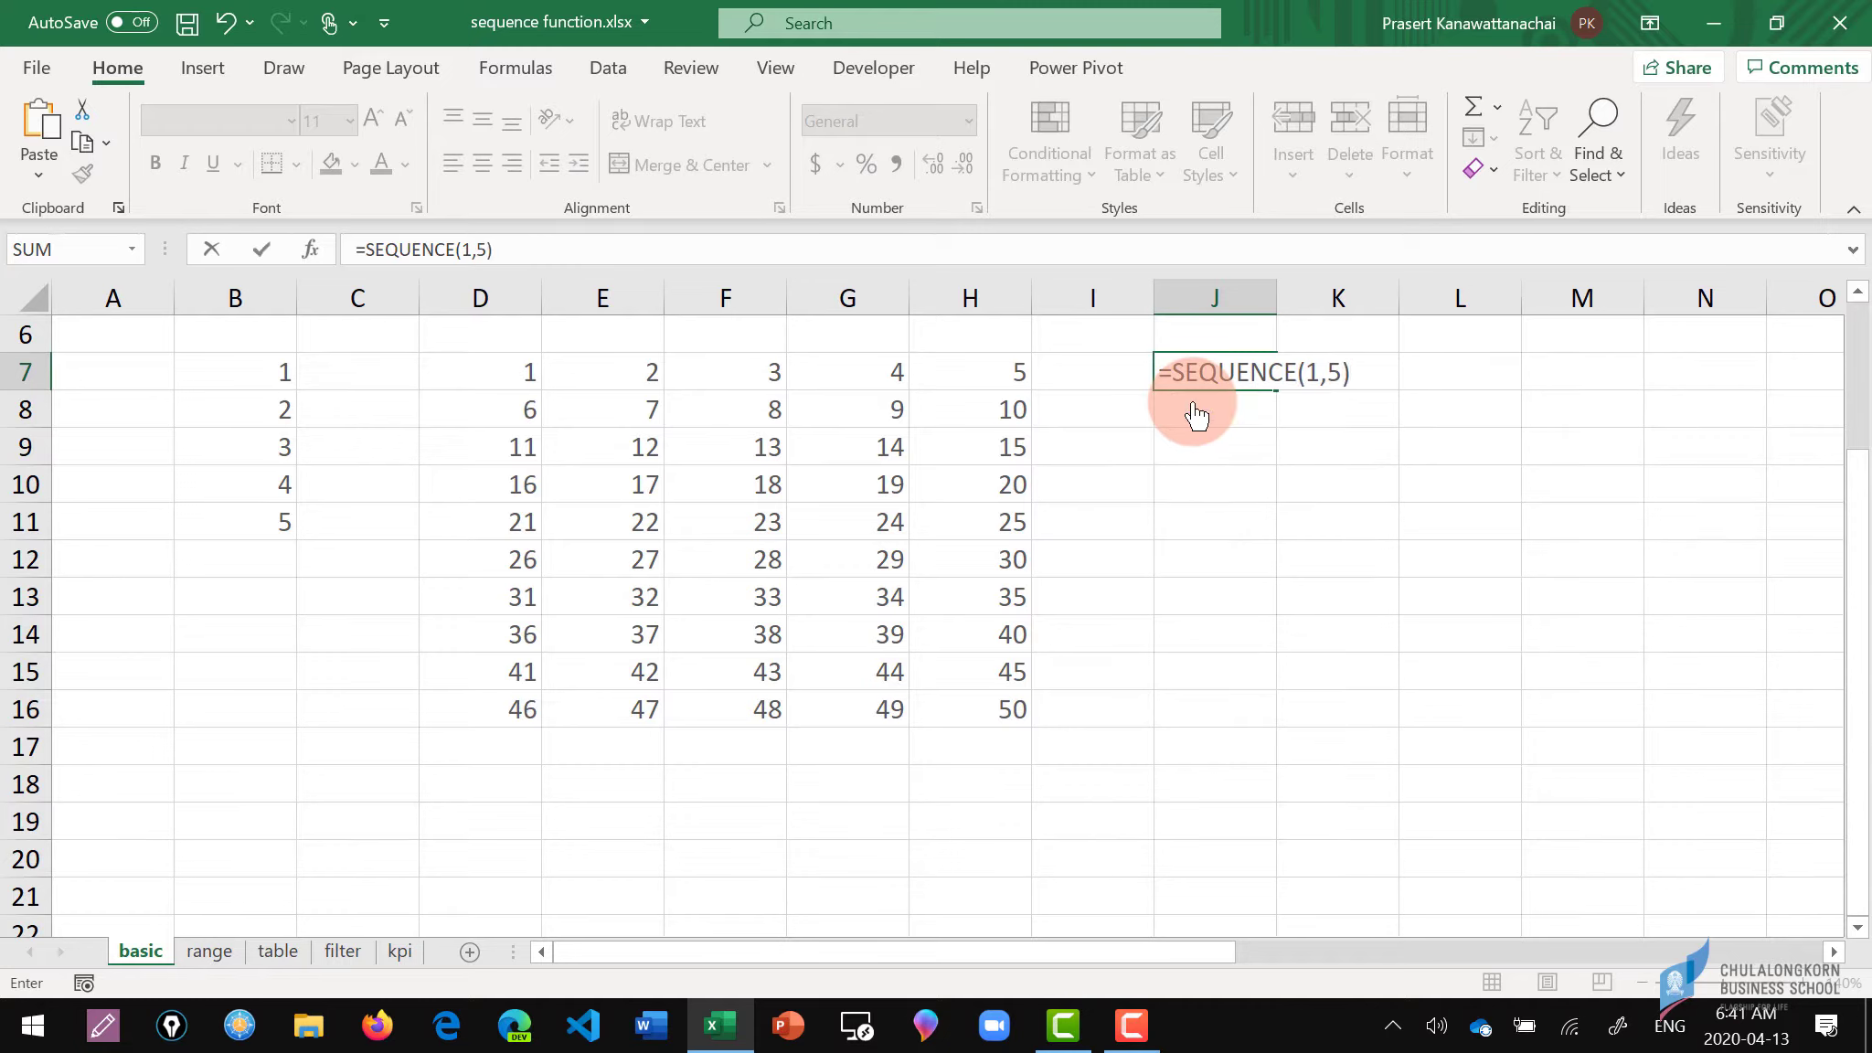
{"action": "key", "text": "Return"}
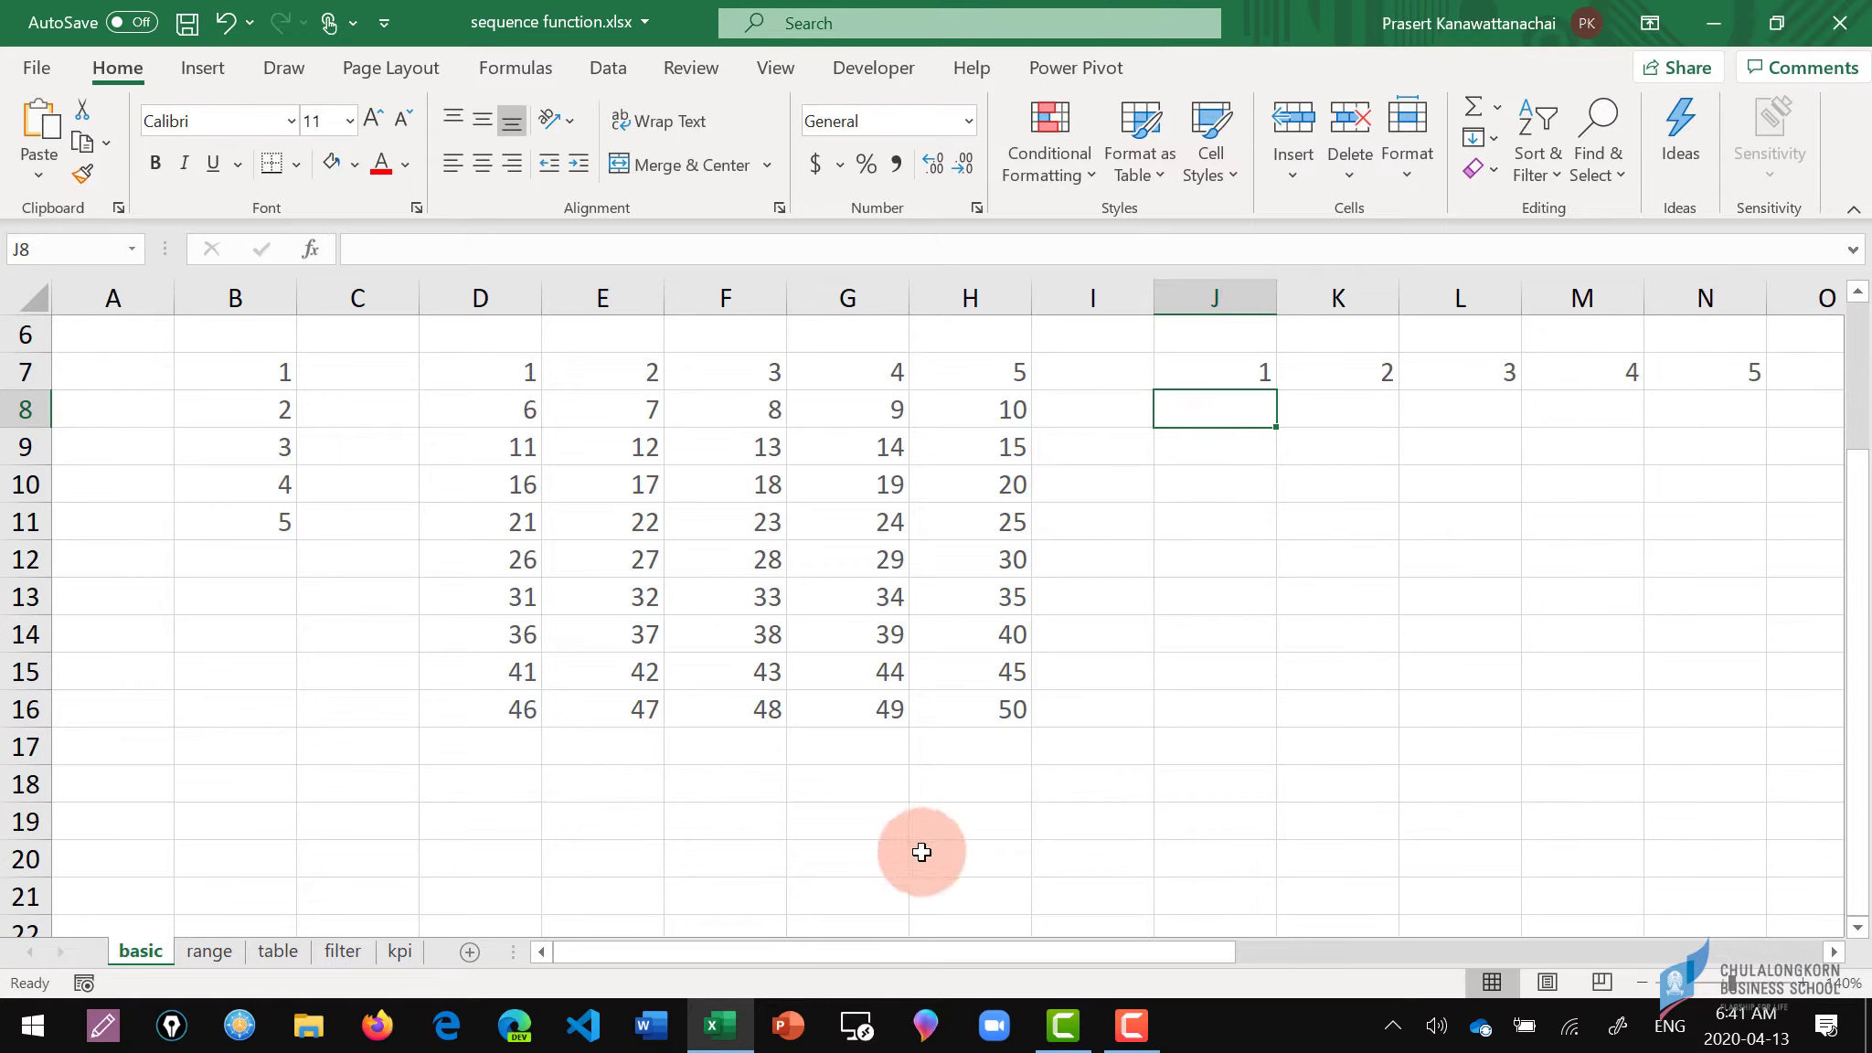
{"action": "left_click", "coordinate": [489, 818]}
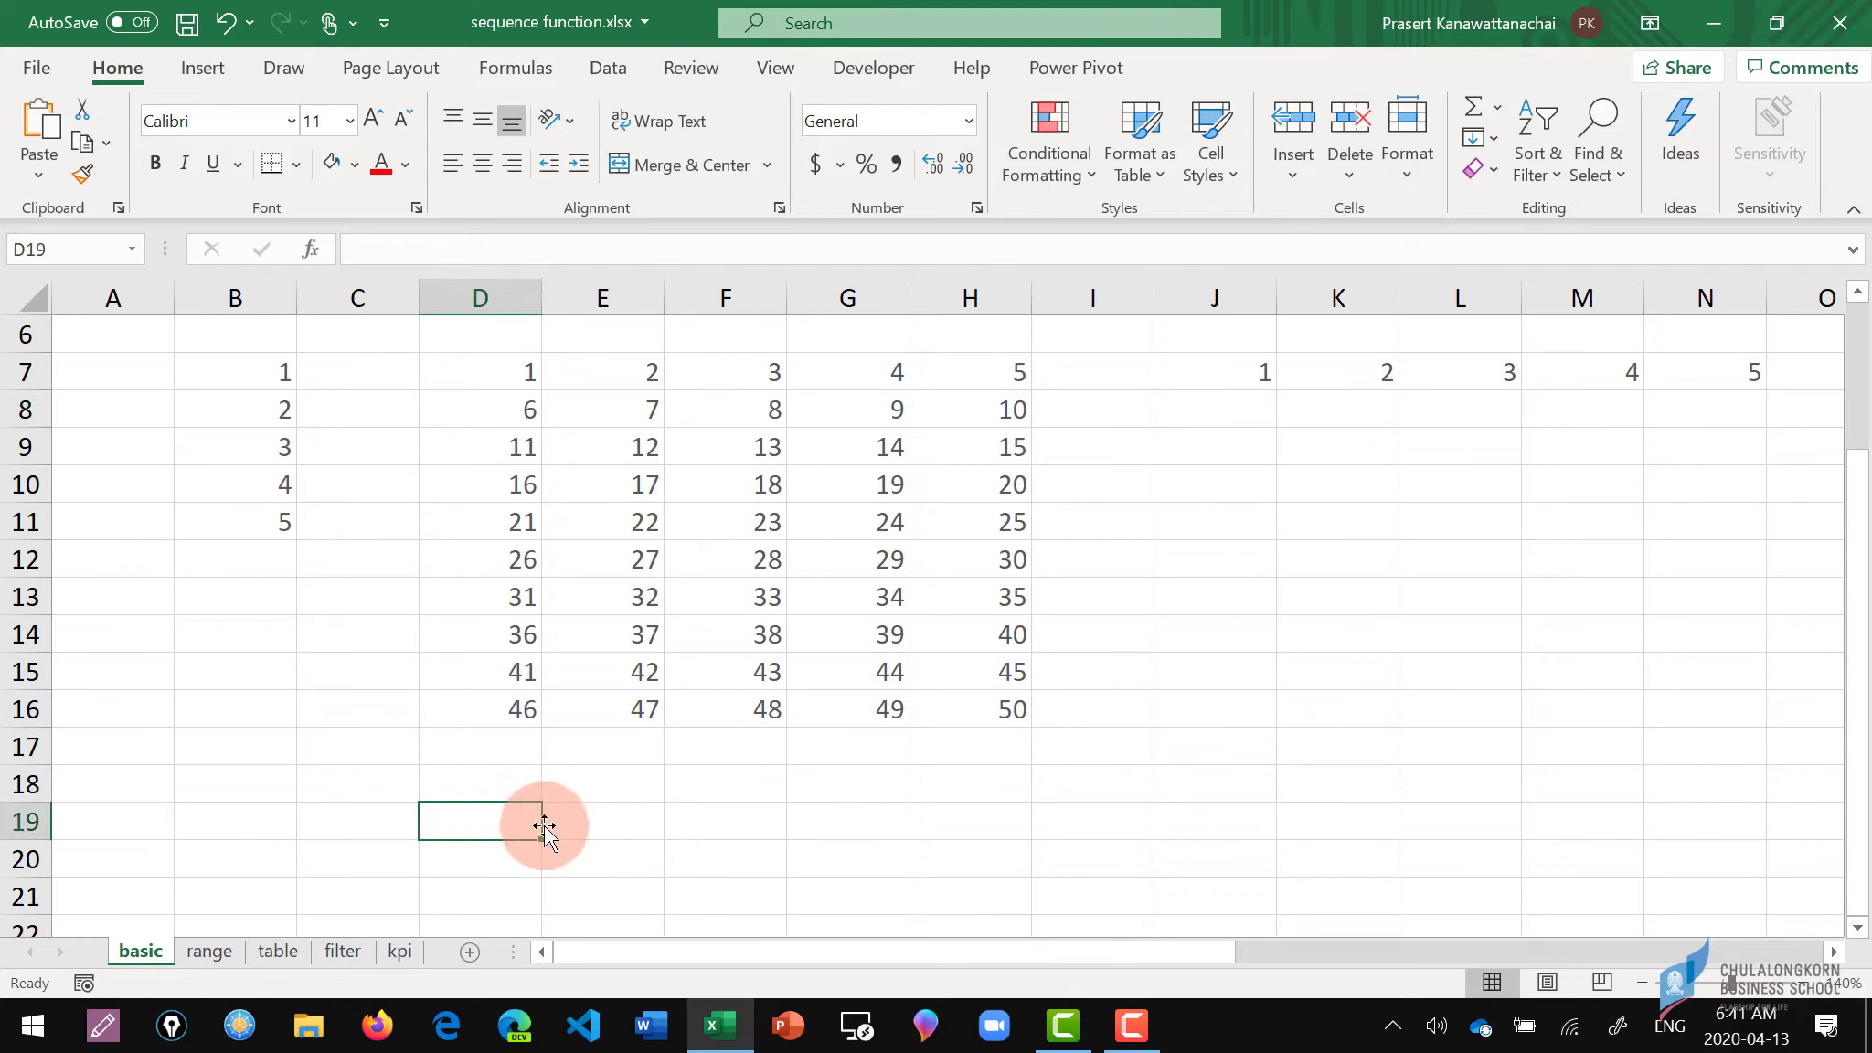
{"action": "left_click", "coordinate": [531, 371]}
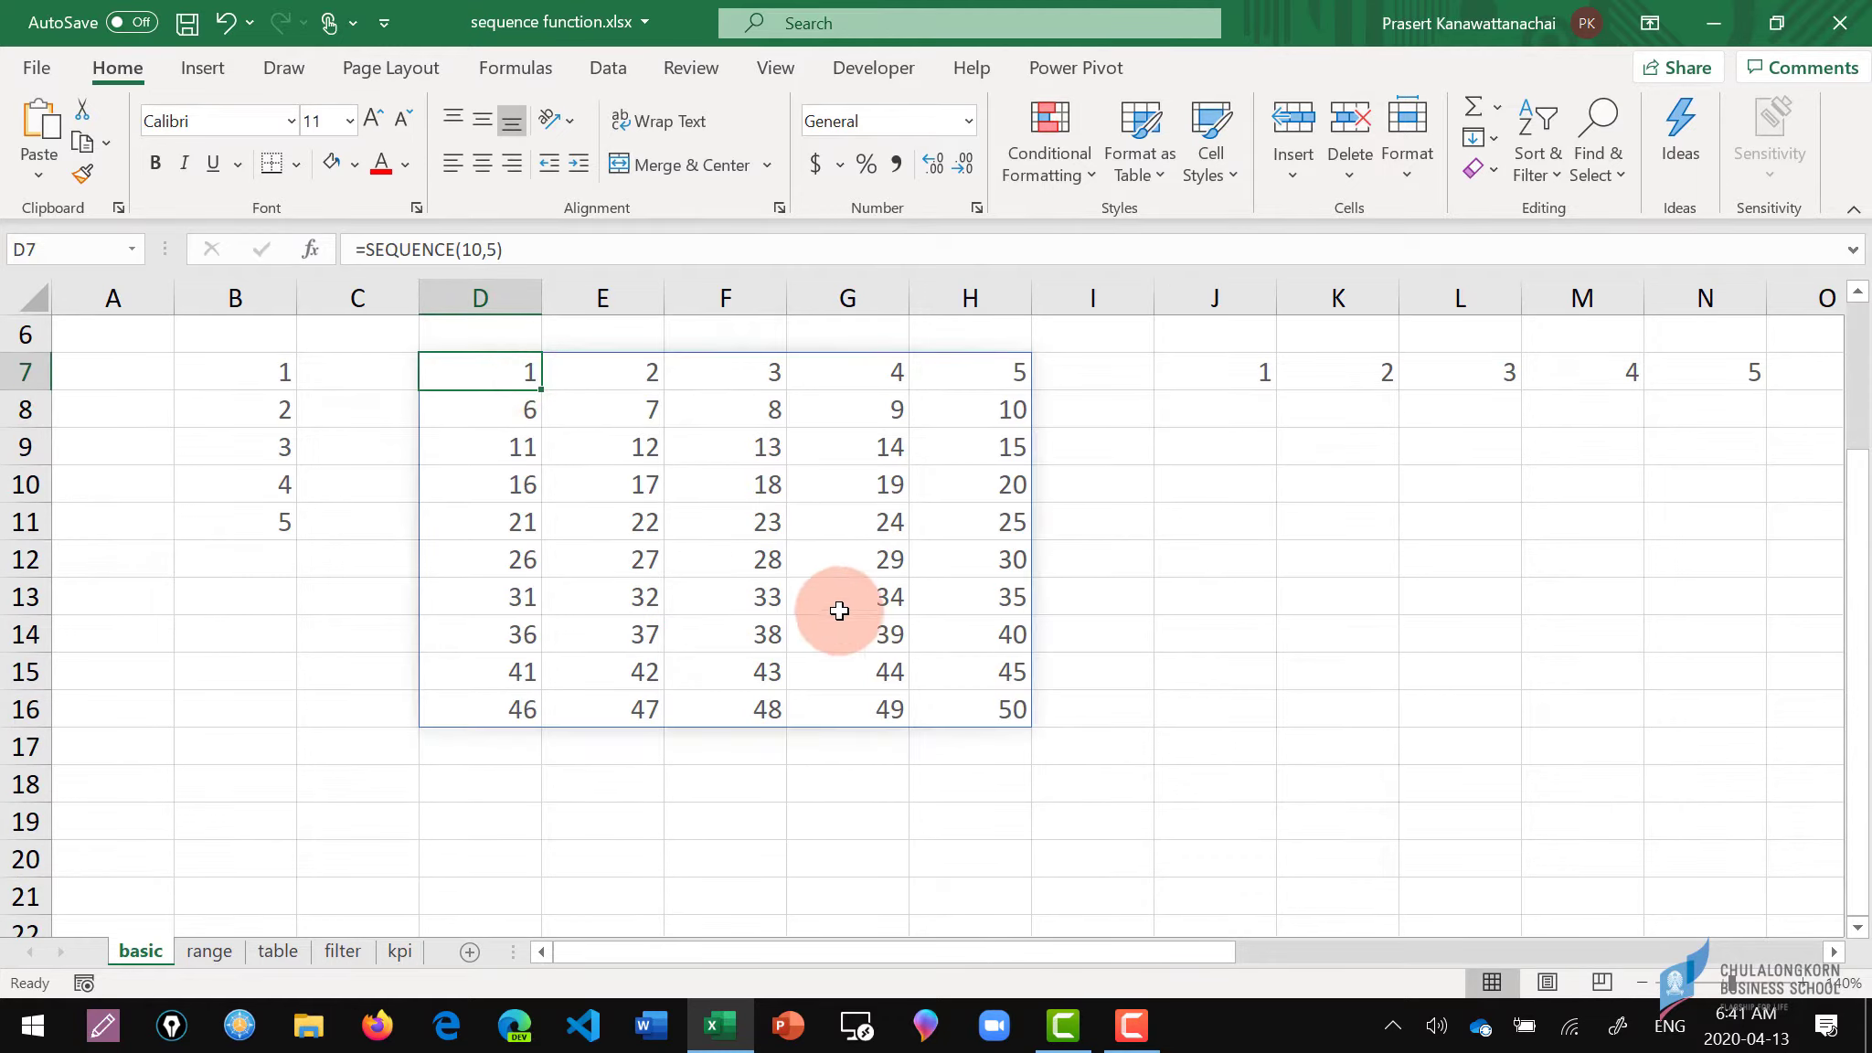
{"action": "left_click", "coordinate": [990, 702], "text": "shift"}
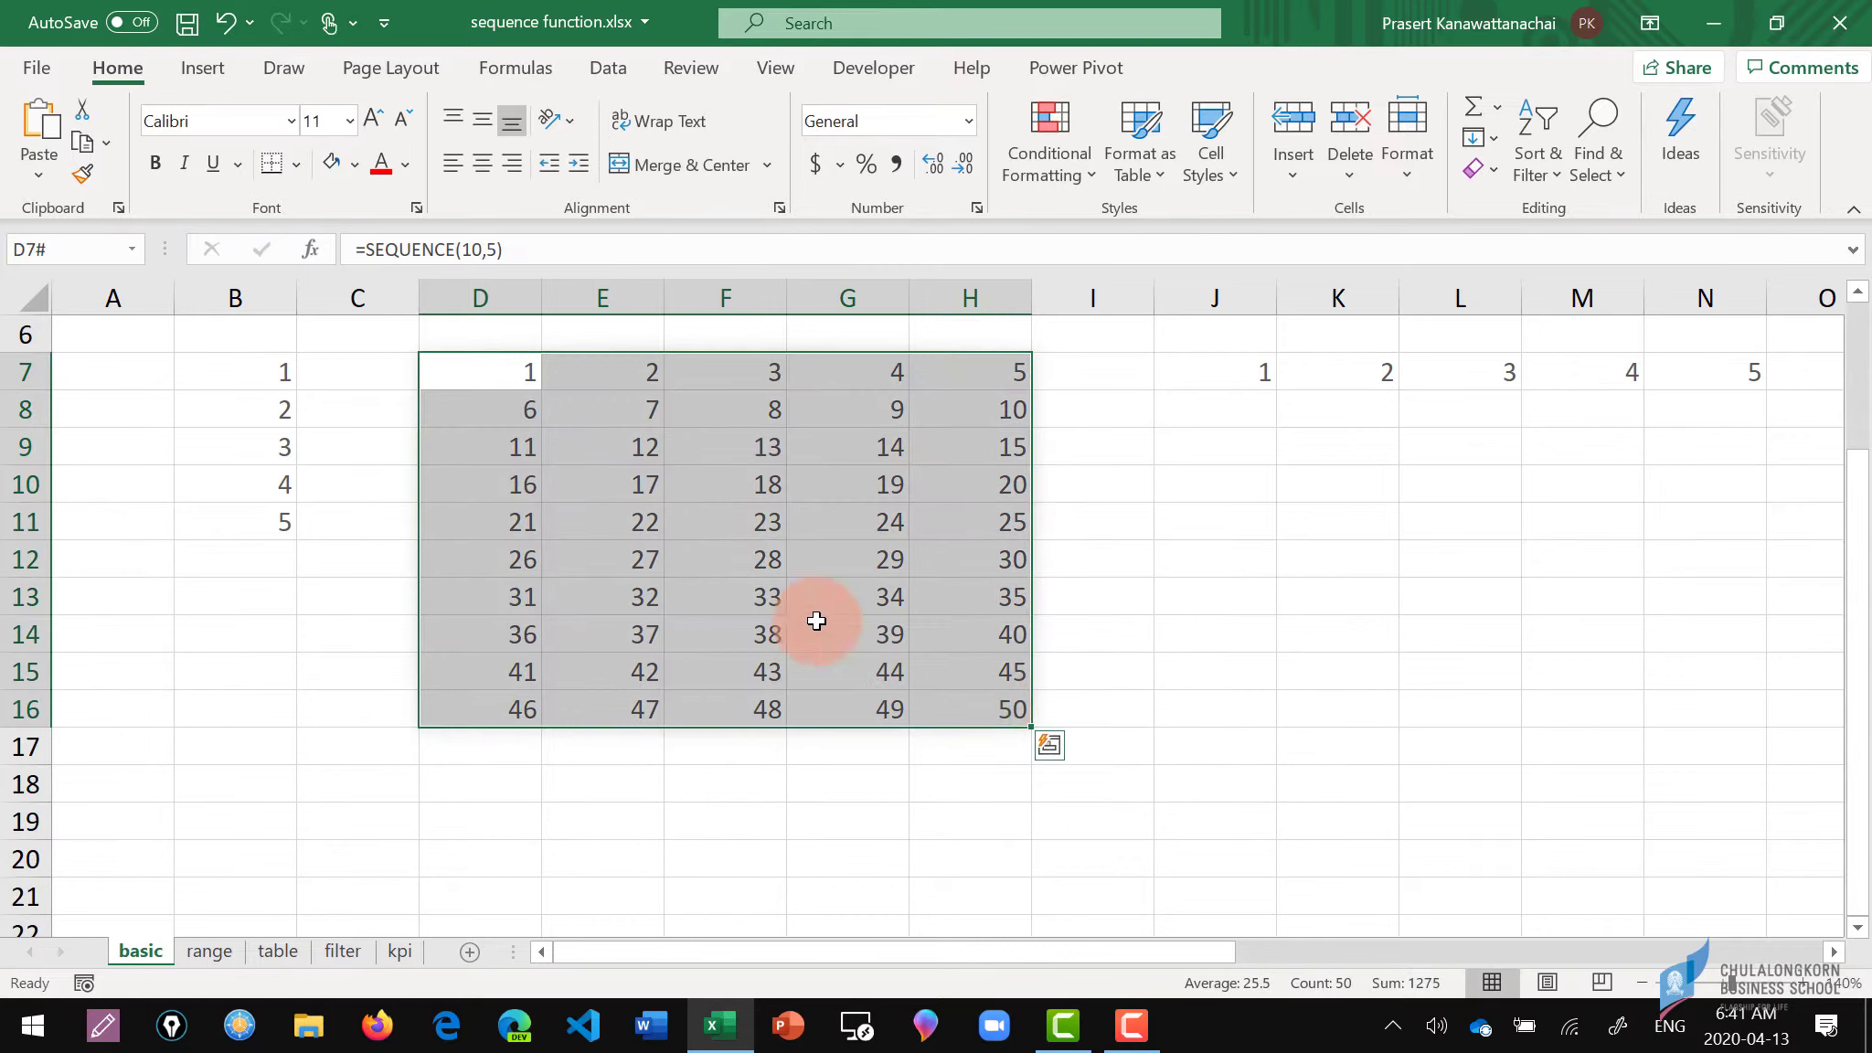
{"action": "left_click", "coordinate": [498, 816]}
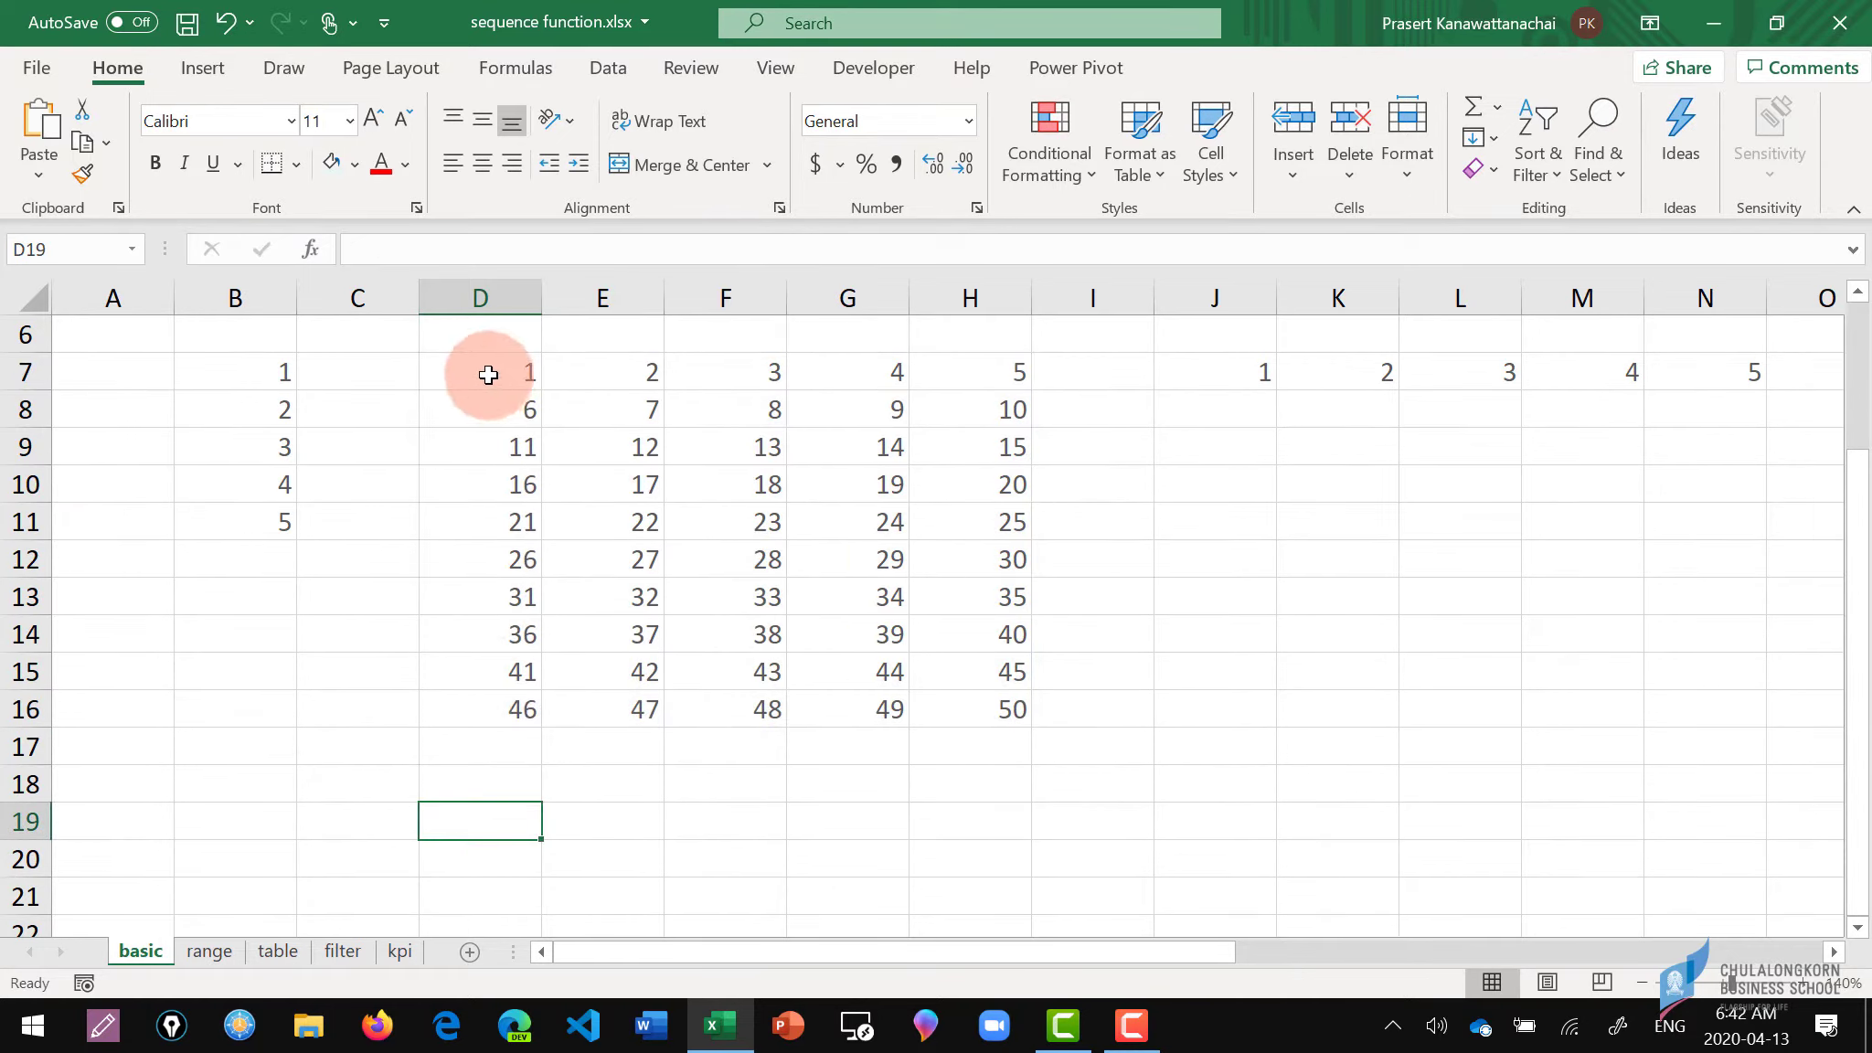
Enter =SEQUENCE(10,5,50,-1) in D19 to spill a countdown from 50 to 1 across D19:H28.
{"action": "type", "text": "=se"}
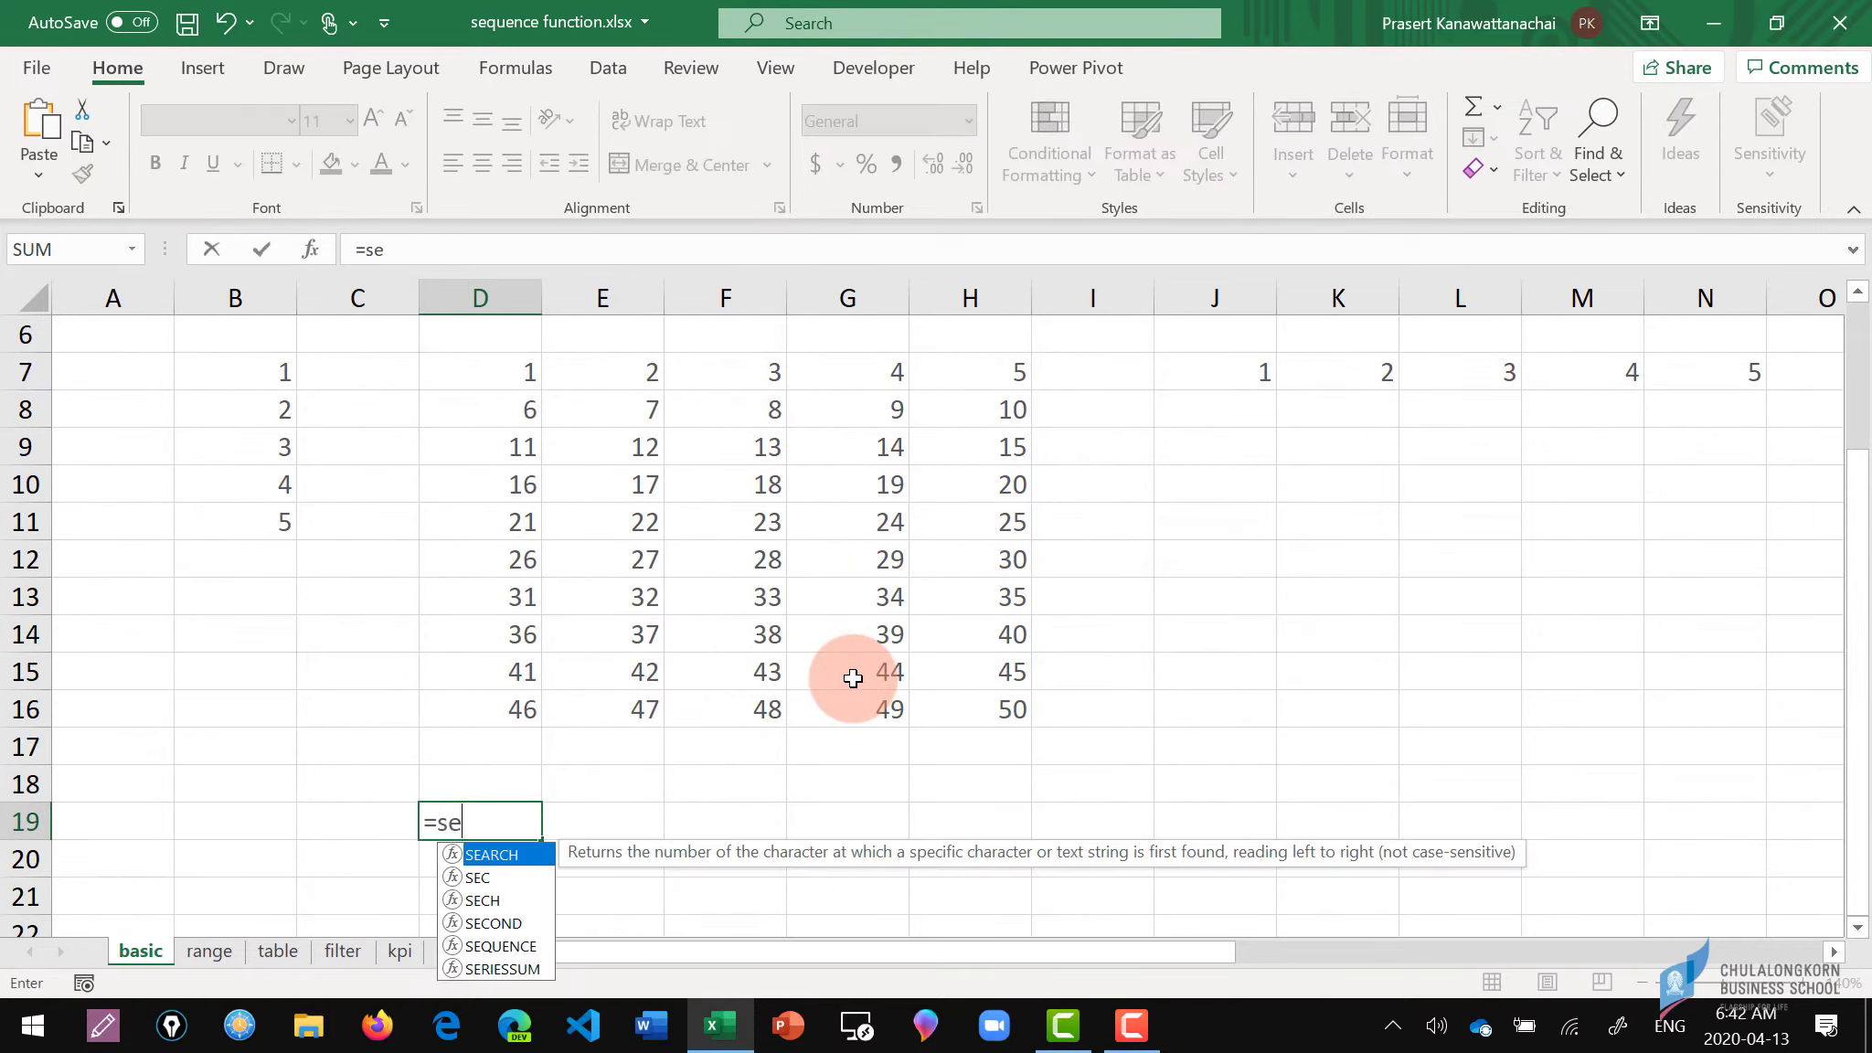
{"action": "type", "text": "q"}
{"action": "key", "text": "Tab"}
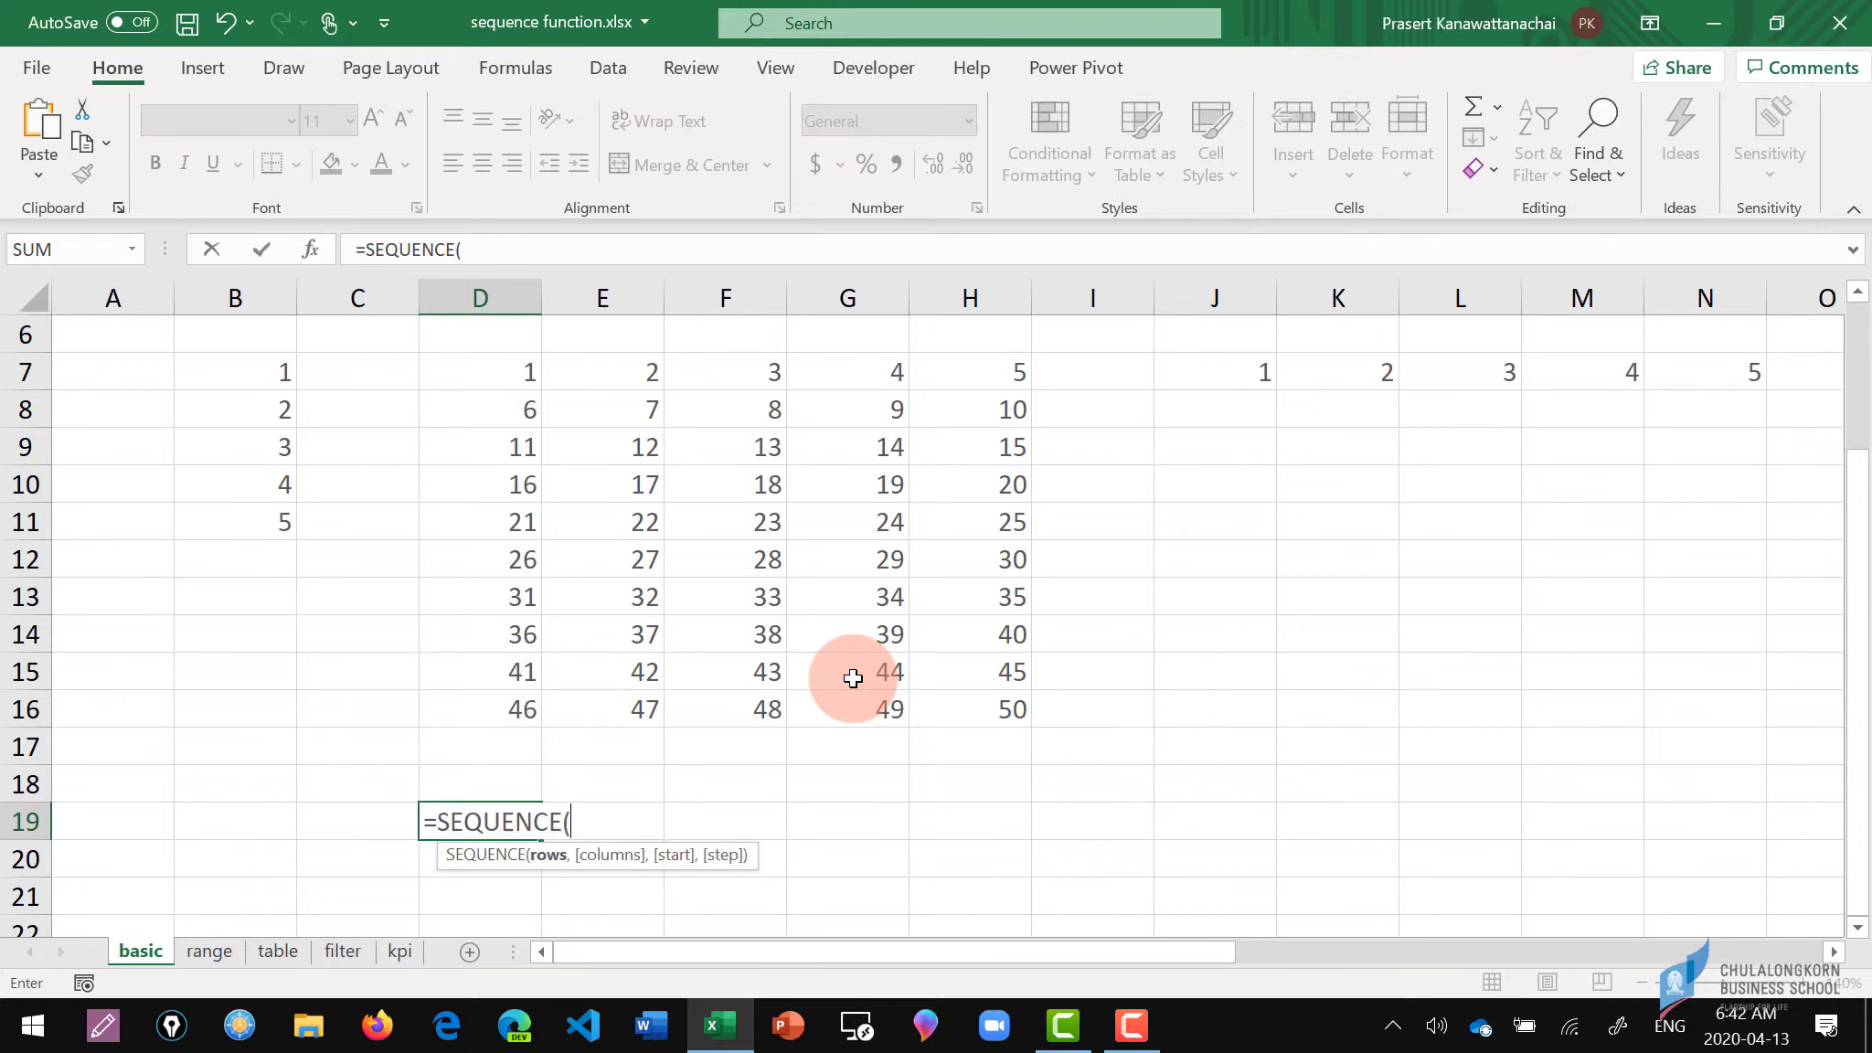
{"action": "type", "text": "10"}
{"action": "type", "text": ",5,"}
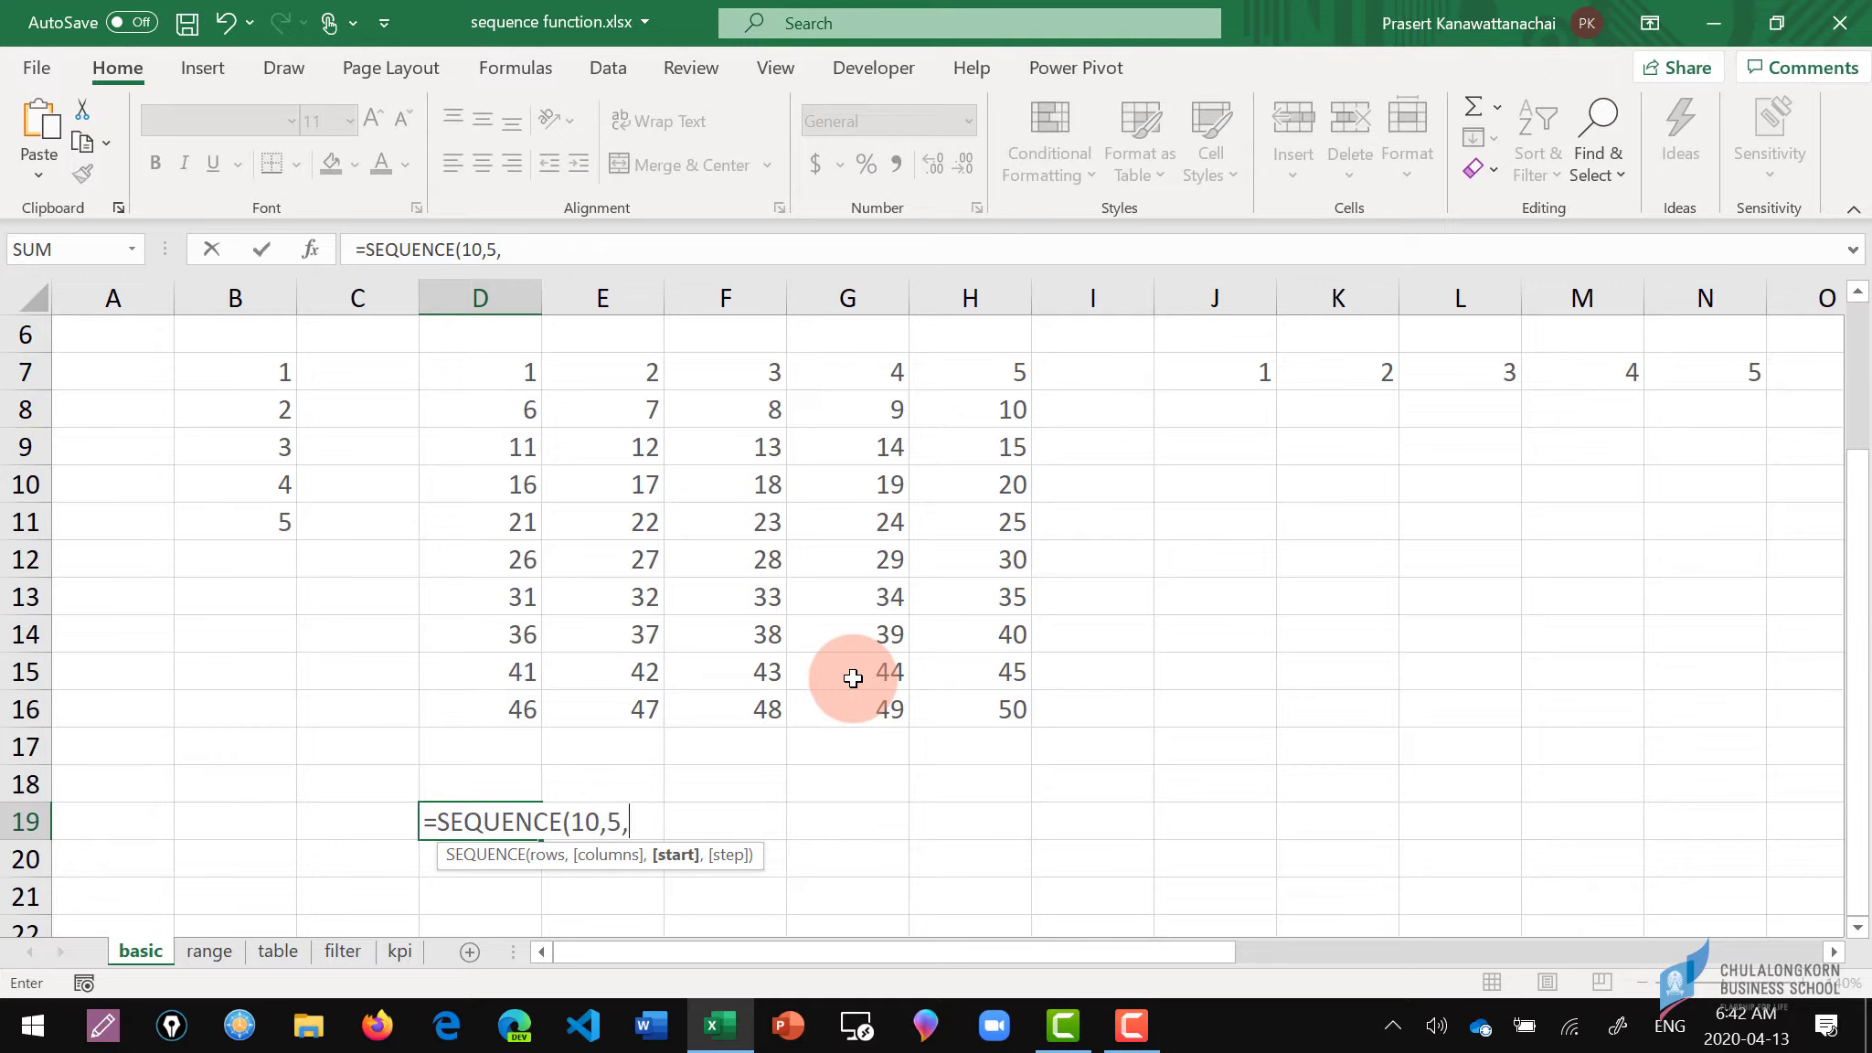
{"action": "type", "text": "5"}
{"action": "type", "text": "0"}
{"action": "type", "text": ",-"}
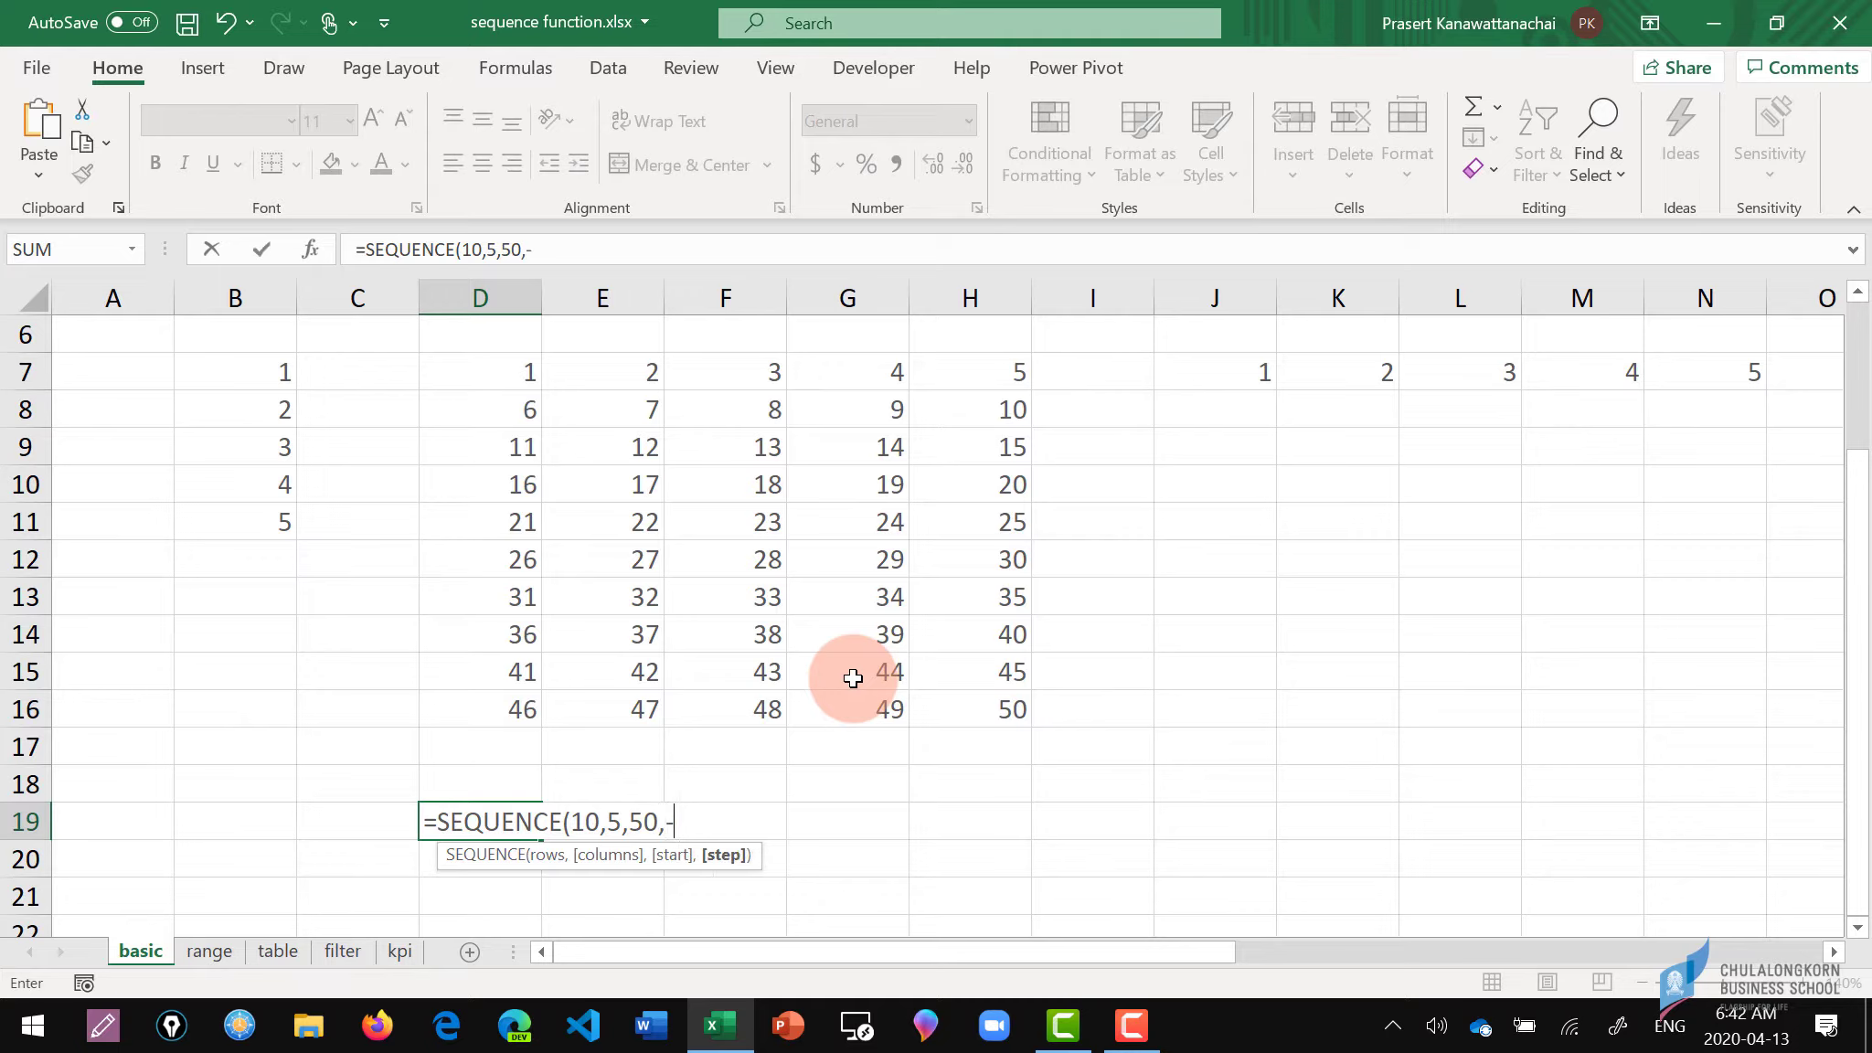
{"action": "type", "text": "1)"}
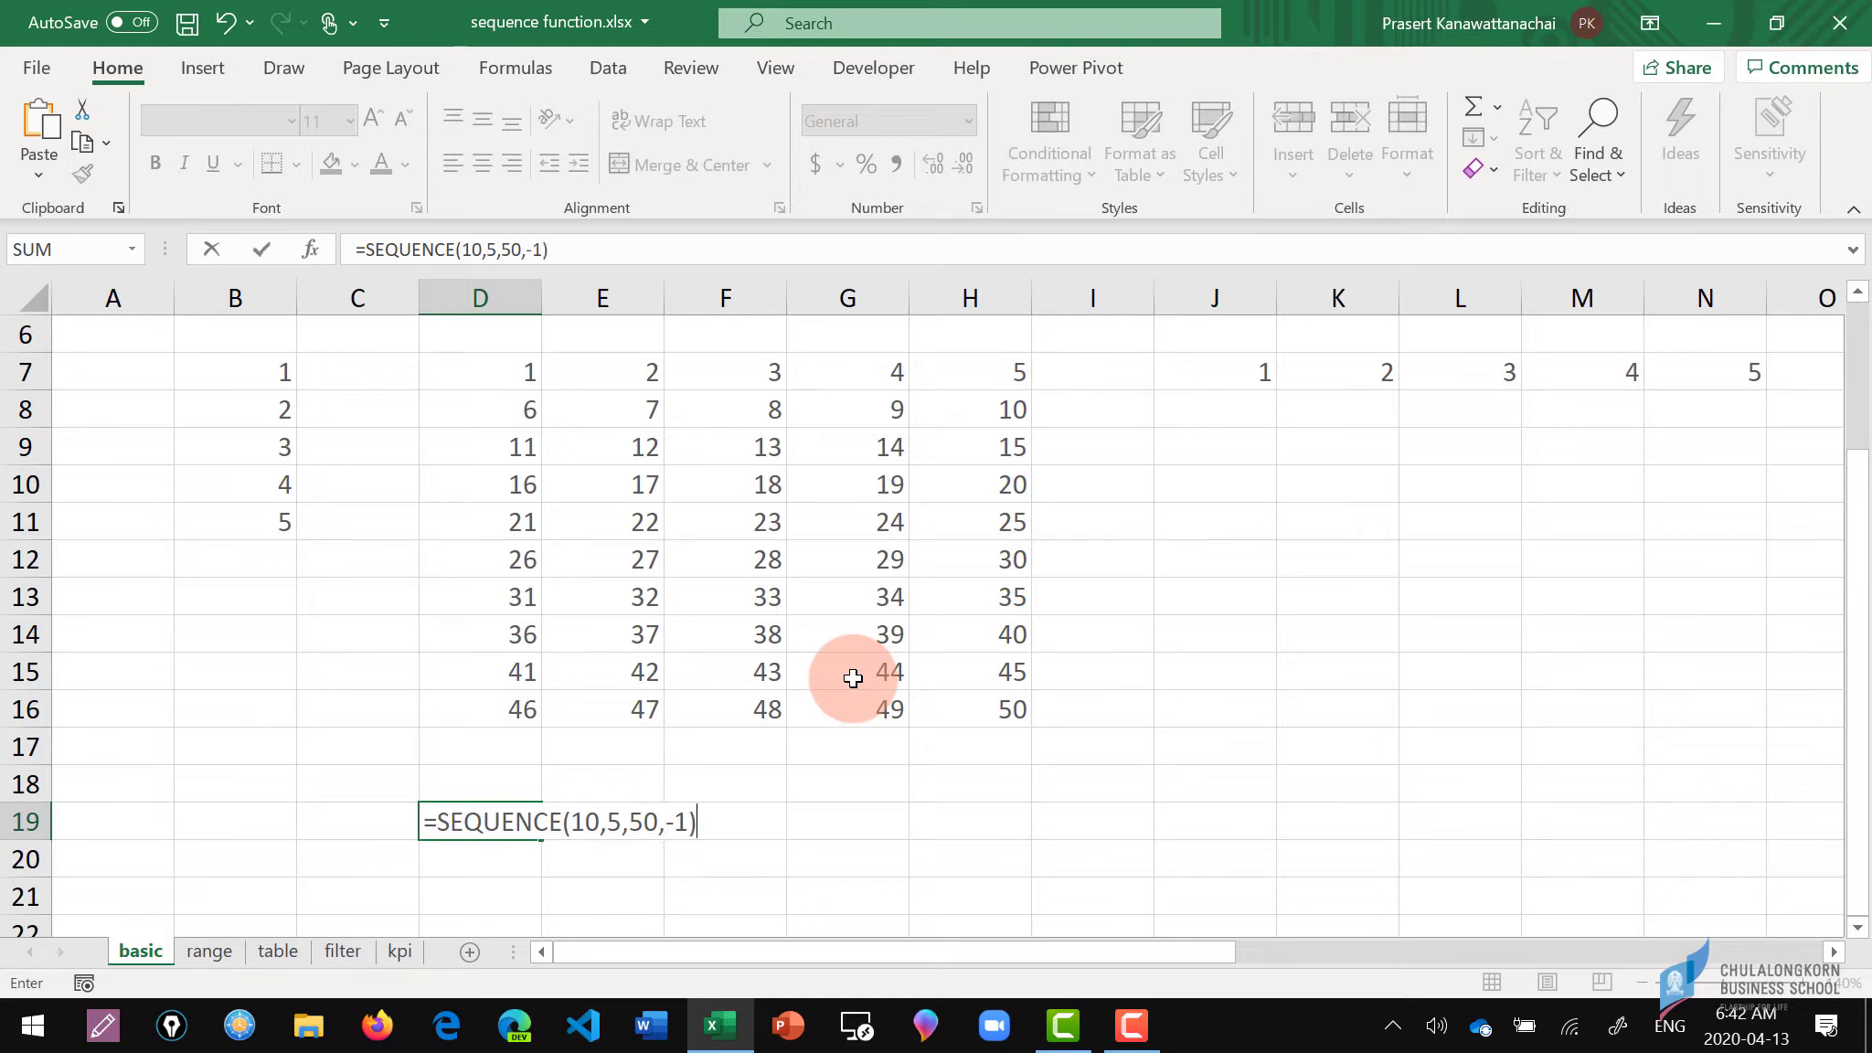
{"action": "key", "text": "Return"}
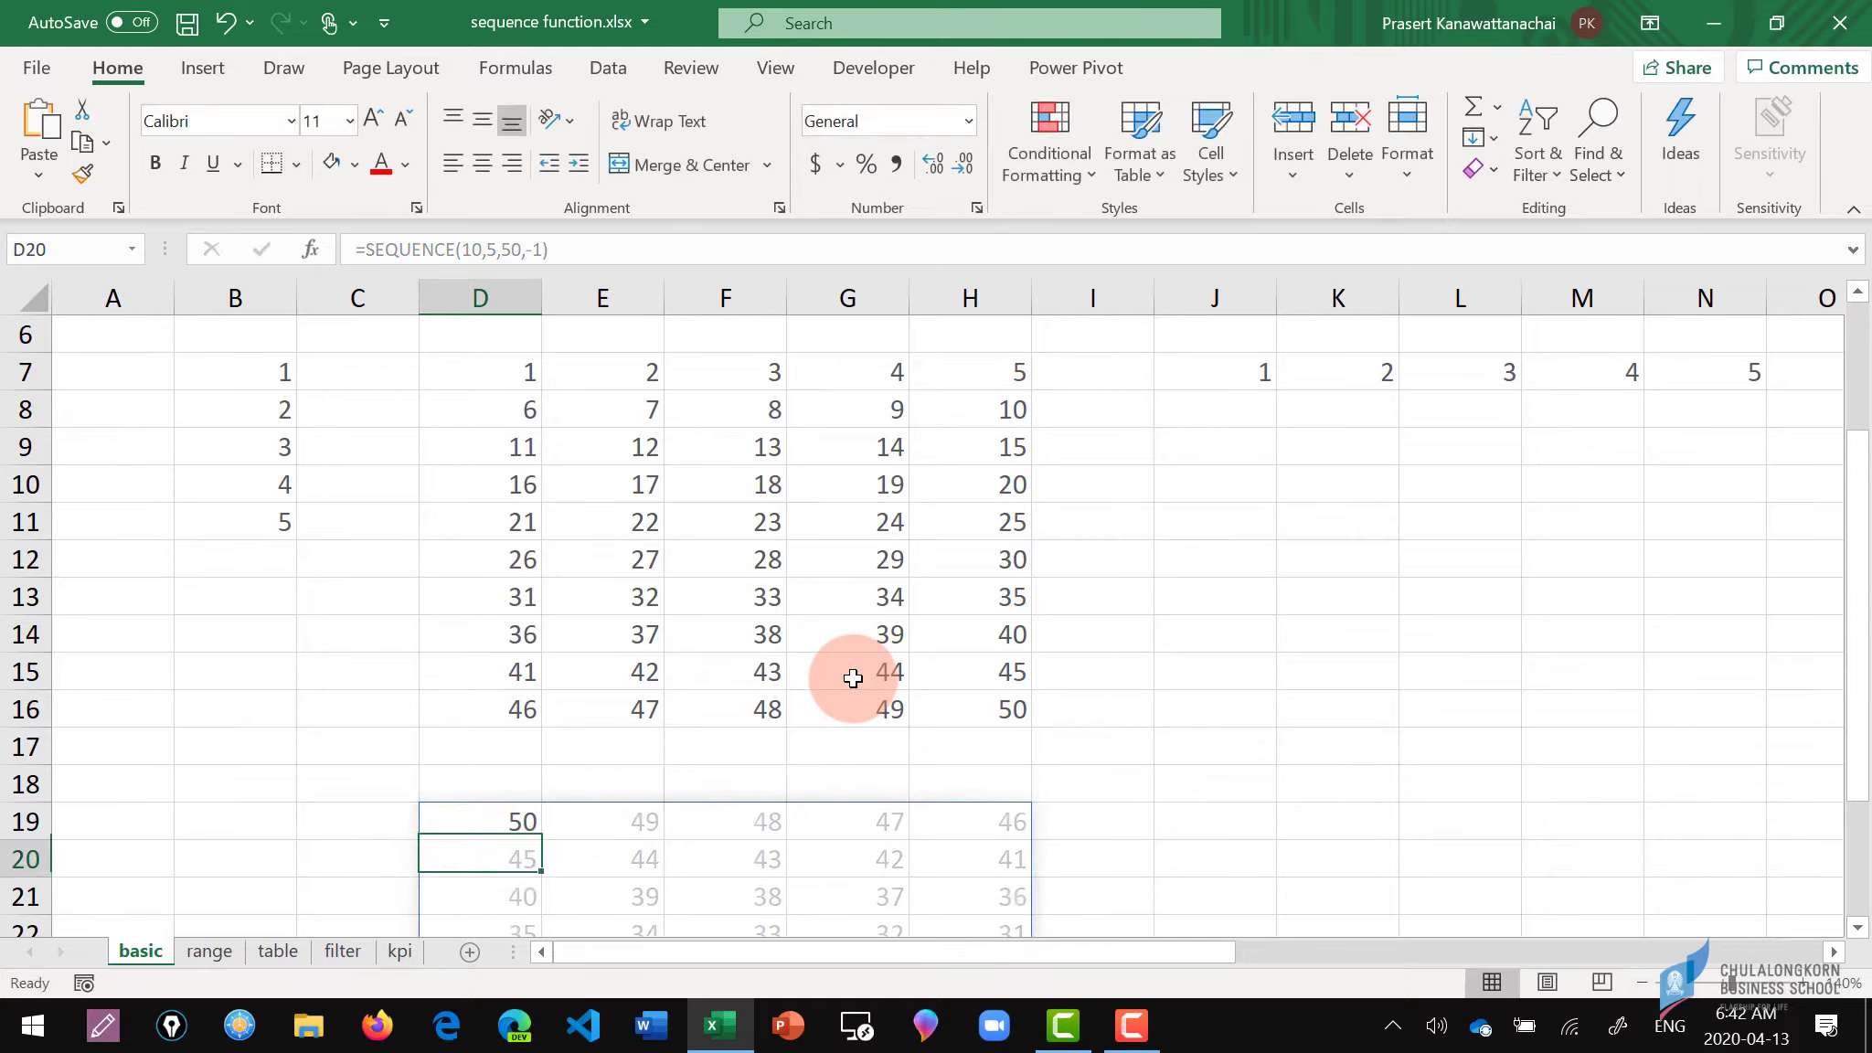
{"action": "scroll", "coordinate": [551, 562], "scroll_direction": "down", "scroll_amount": 2}
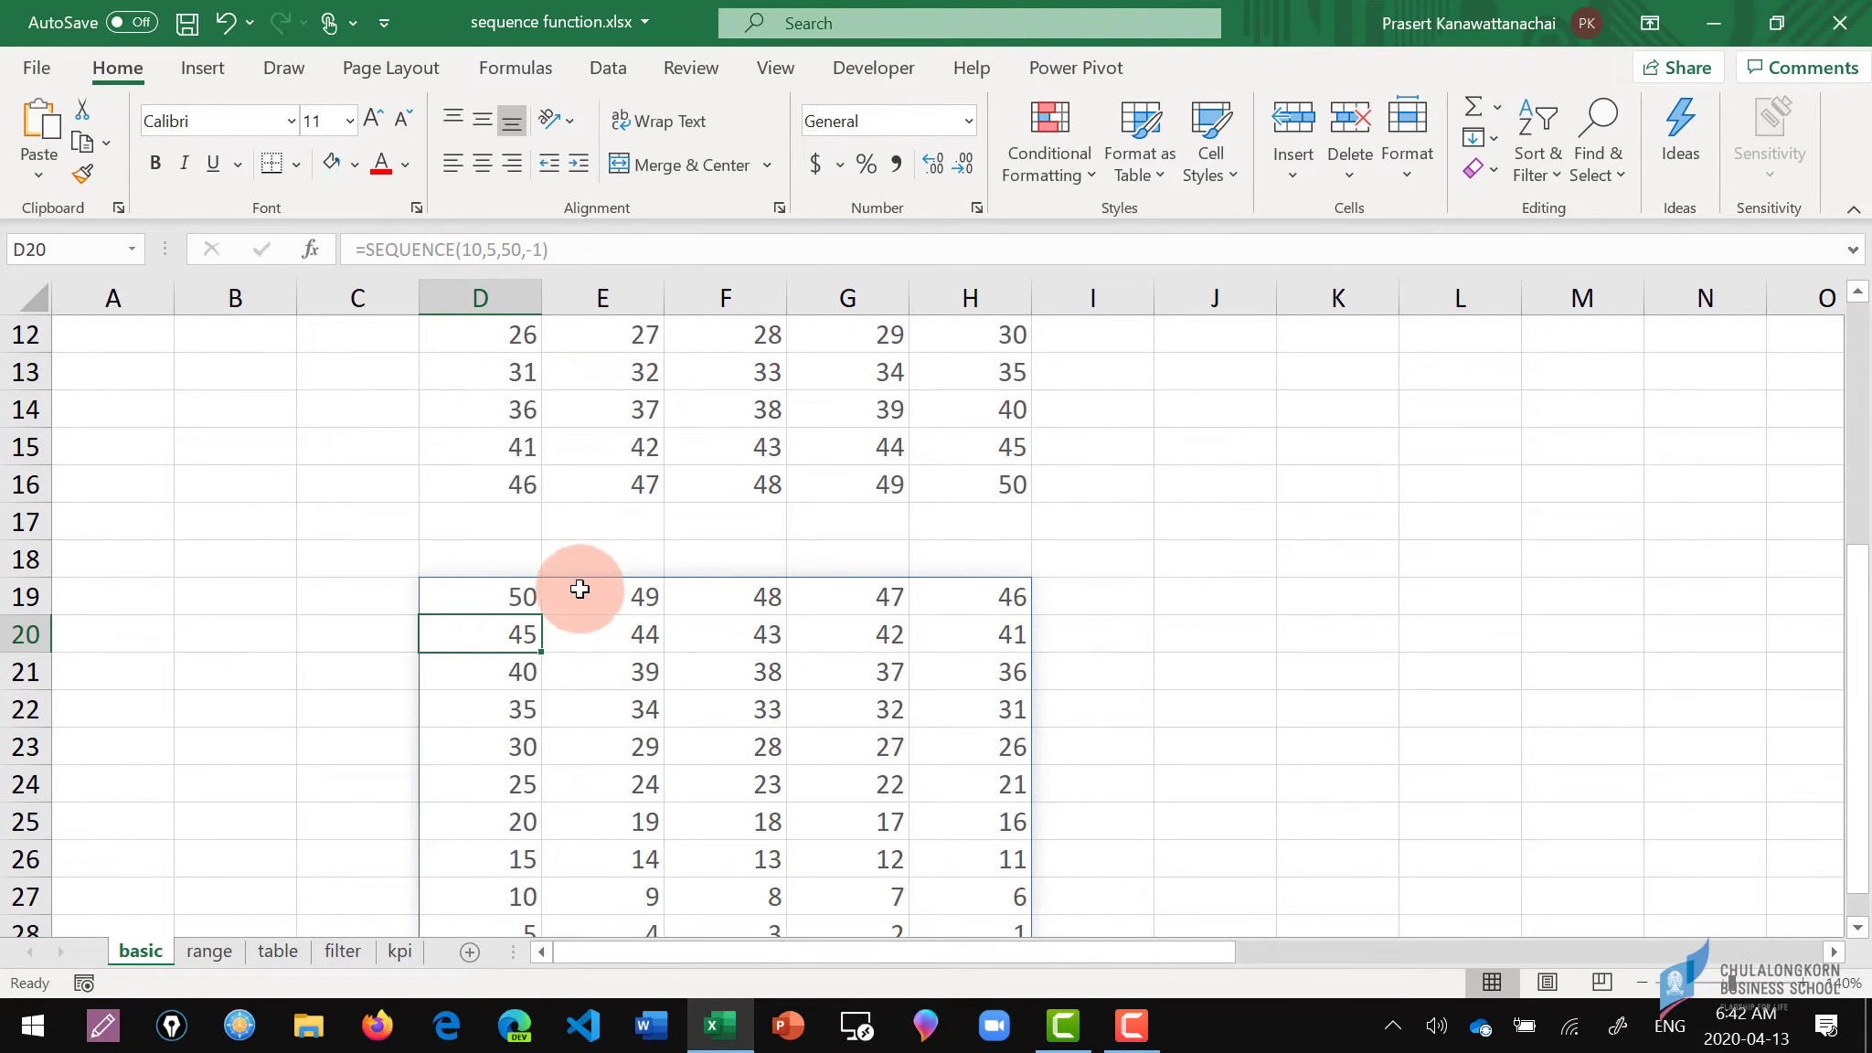
{"action": "scroll", "coordinate": [1005, 606], "scroll_direction": "down", "scroll_amount": 2}
{"action": "scroll", "coordinate": [1004, 606], "scroll_direction": "down", "scroll_amount": 1}
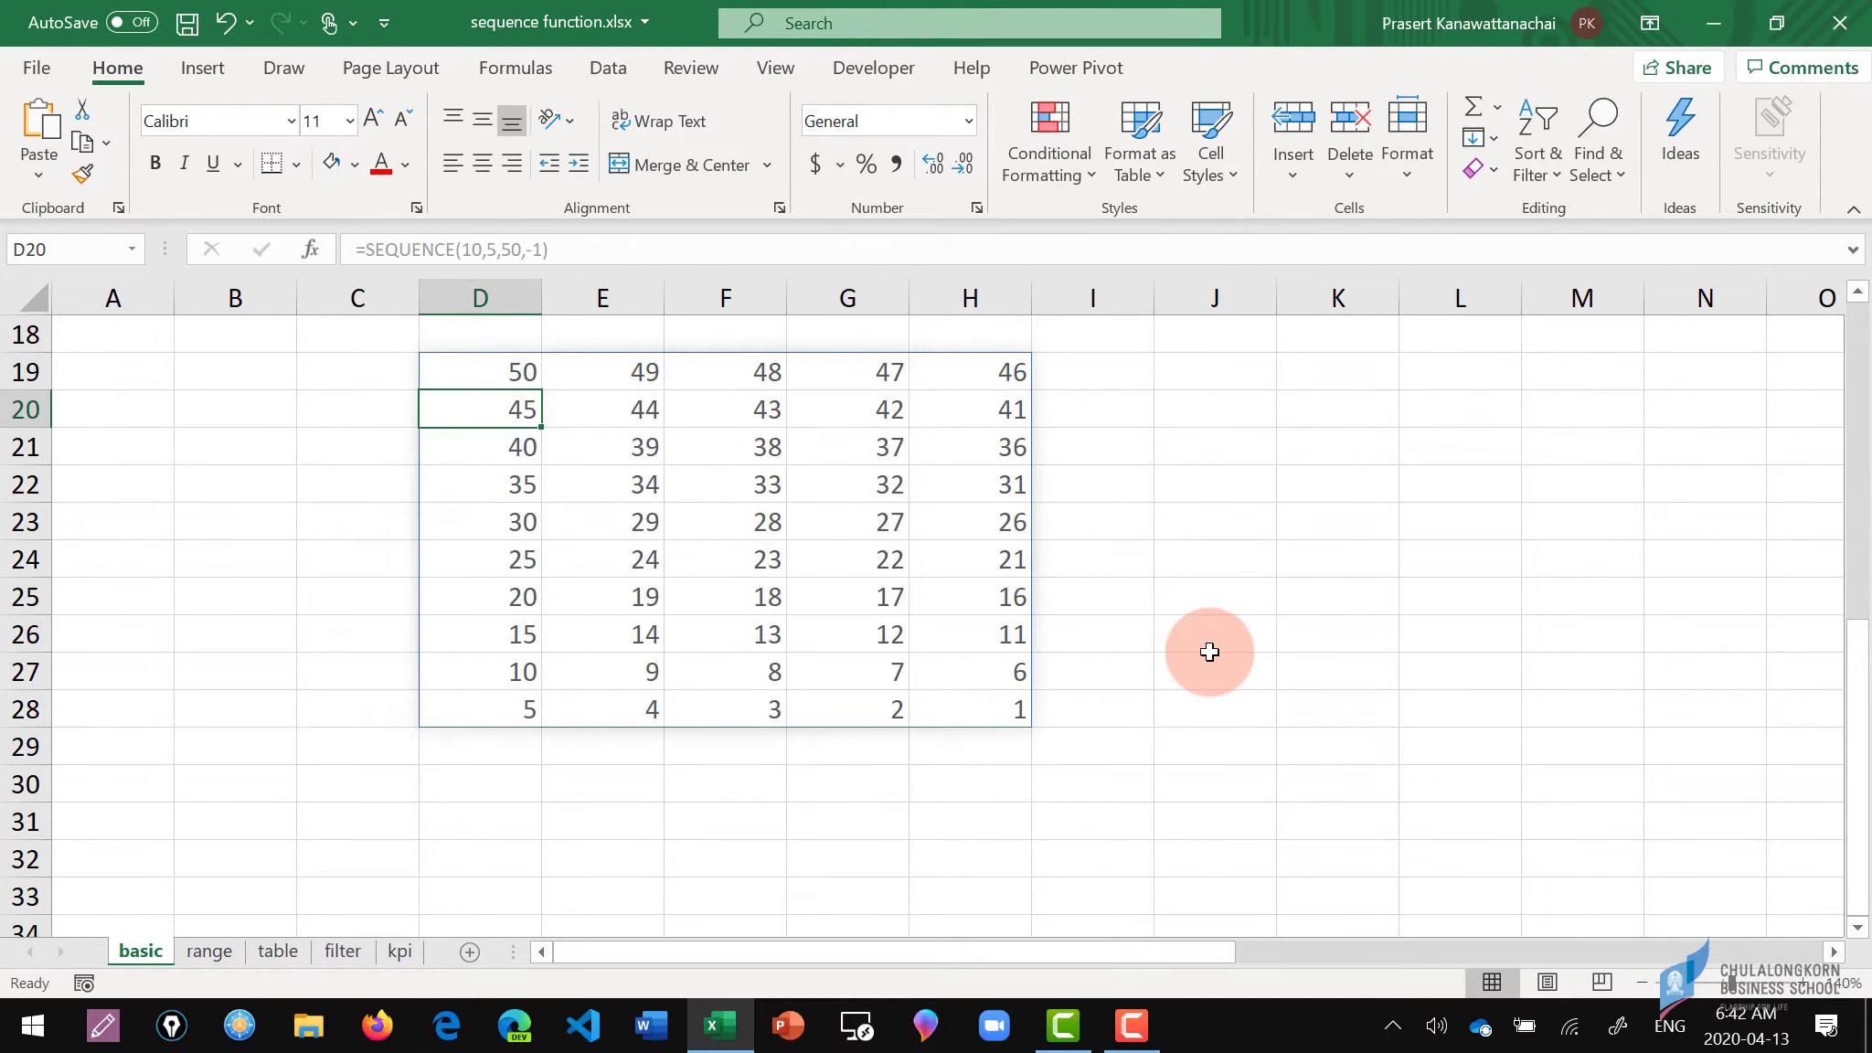
{"action": "scroll", "coordinate": [1209, 652], "scroll_direction": "up", "scroll_amount": 2}
{"action": "scroll", "coordinate": [1209, 651], "scroll_direction": "down", "scroll_amount": 4}
{"action": "left_click", "coordinate": [503, 596]}
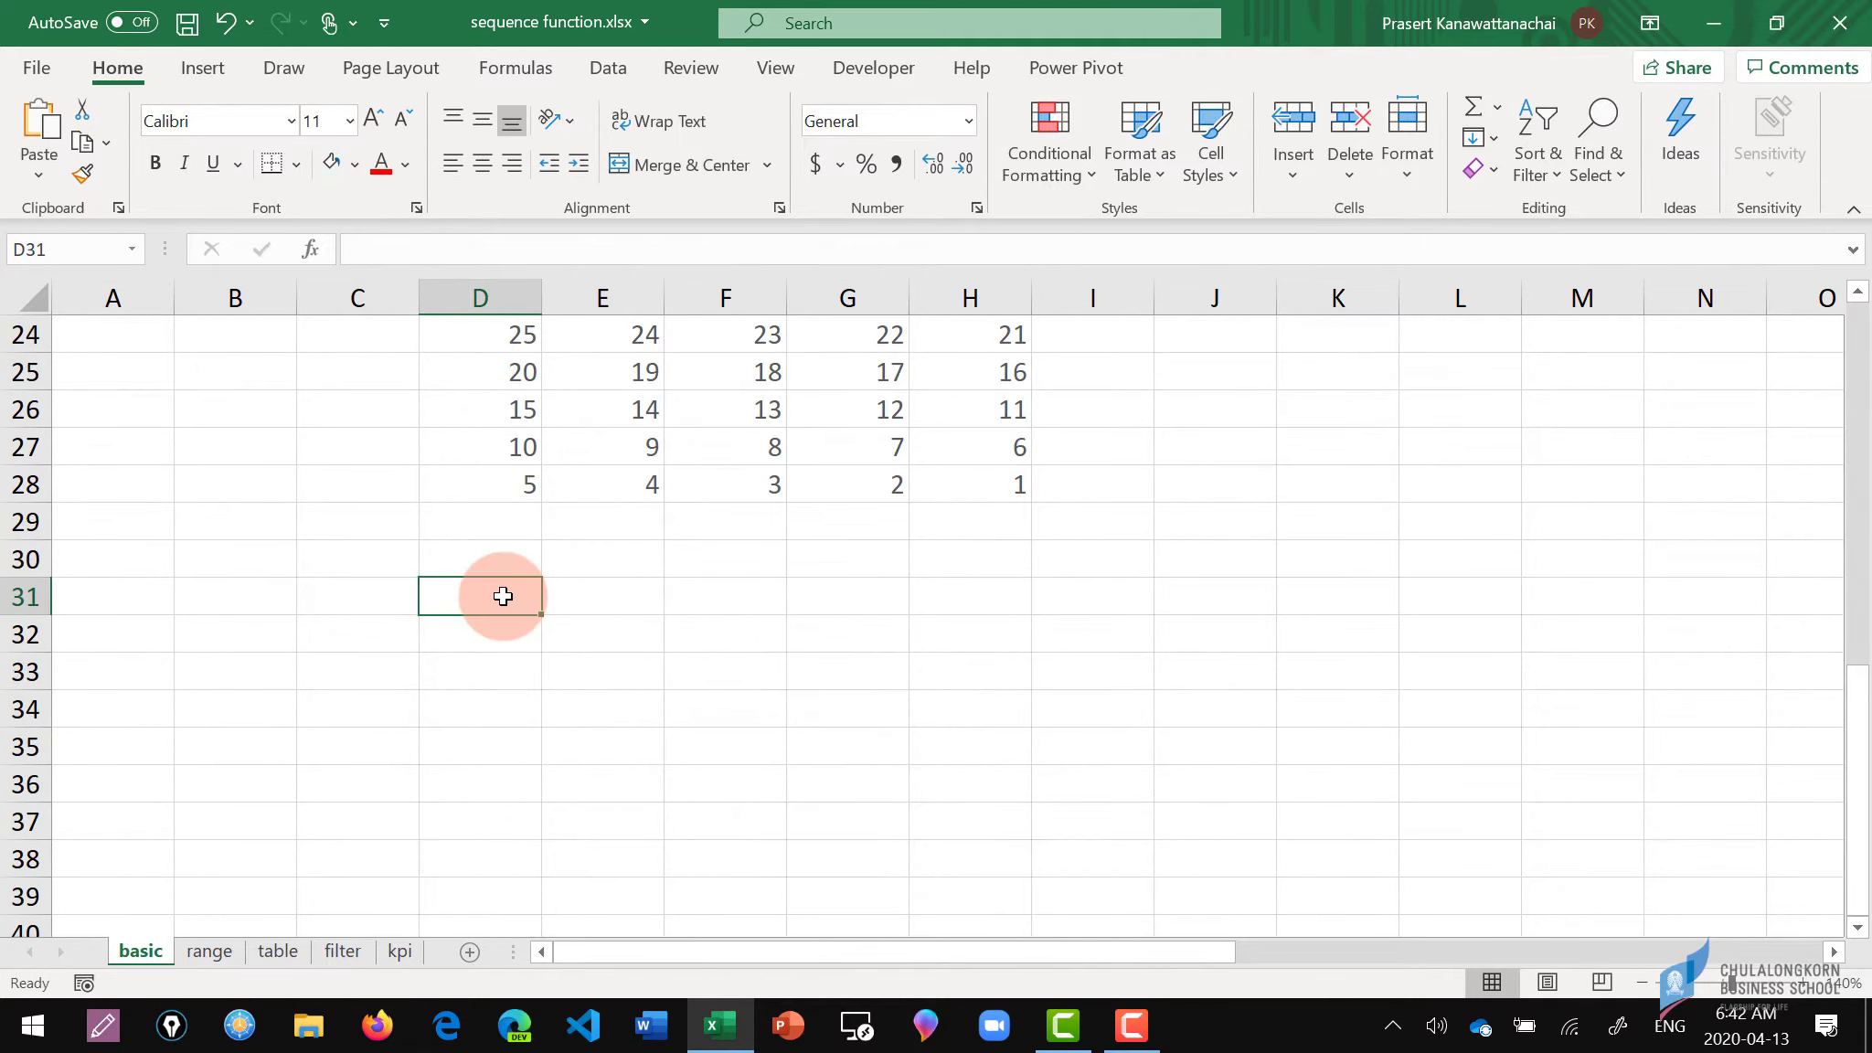
Enter =SEQUENCE(10,5,1000,10) in D31, spilling 1000 to 1490 in steps of 10.
{"action": "type", "text": "=seq"}
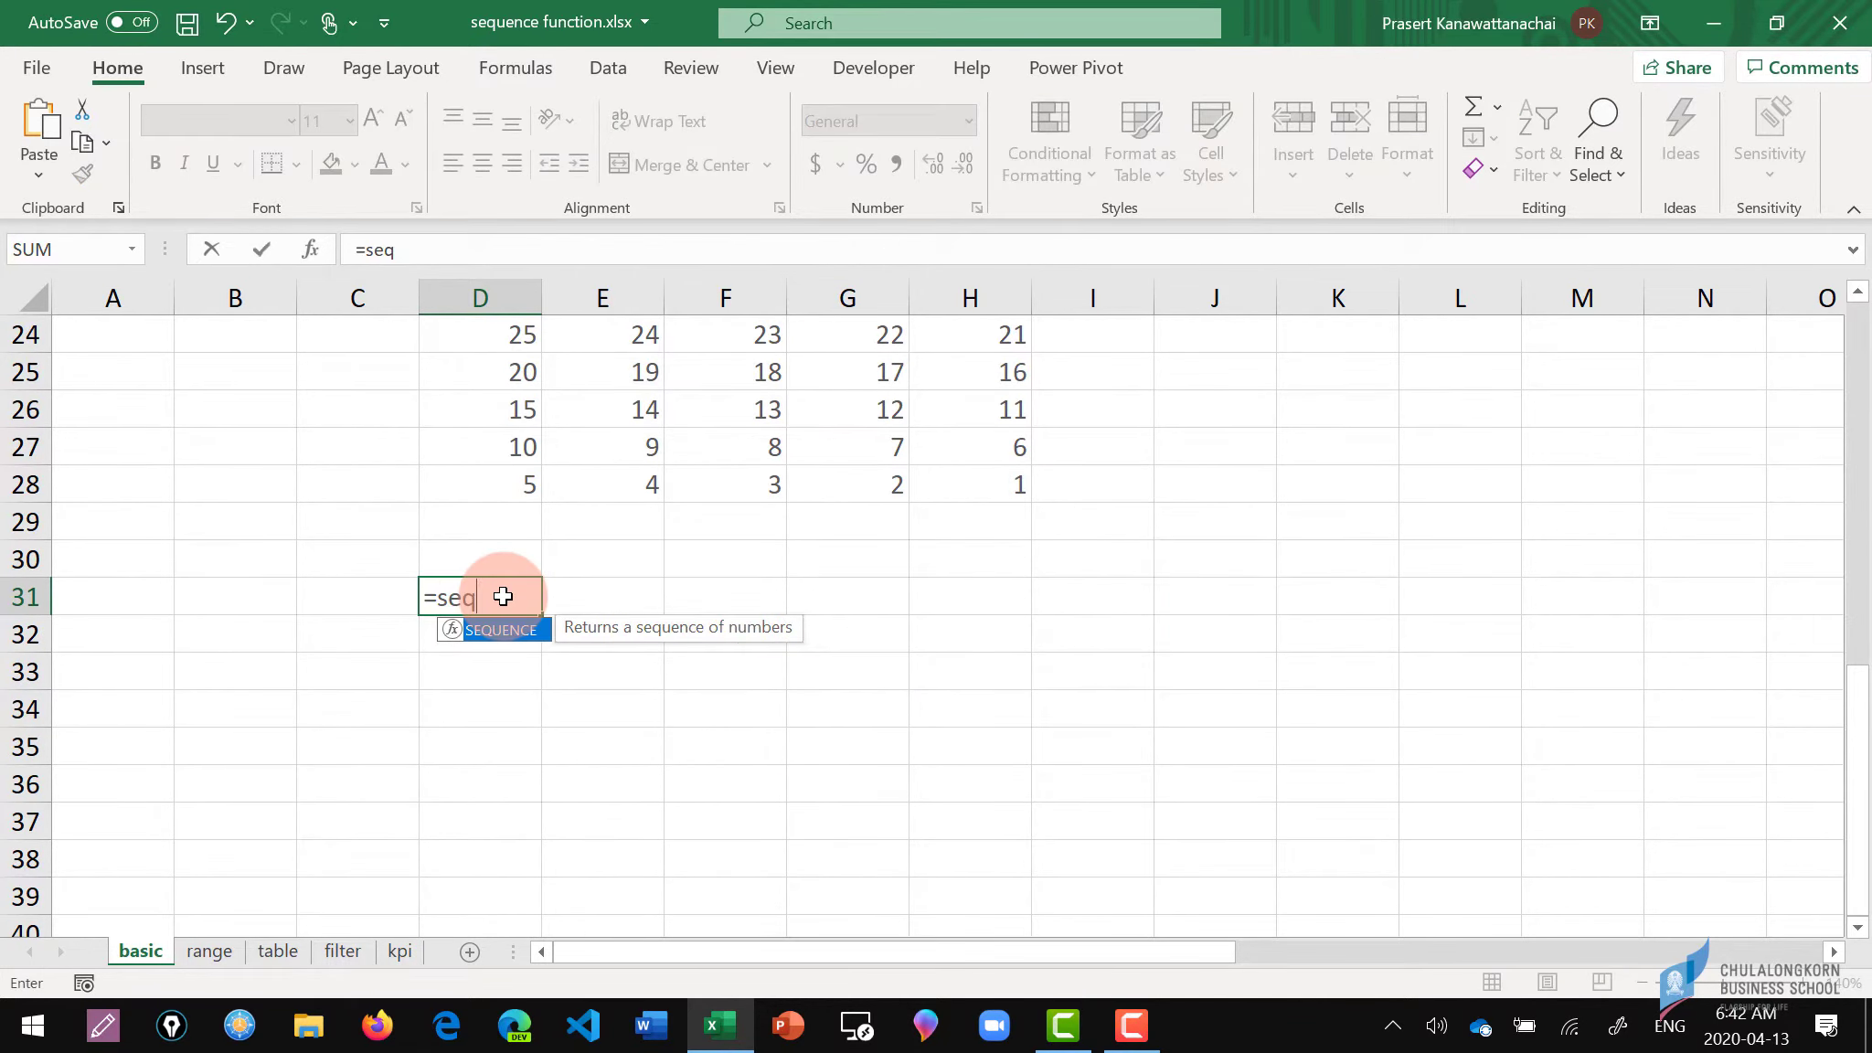
{"action": "type", "text": "("}
{"action": "key", "text": "BackSpace"}
{"action": "key", "text": "Tab"}
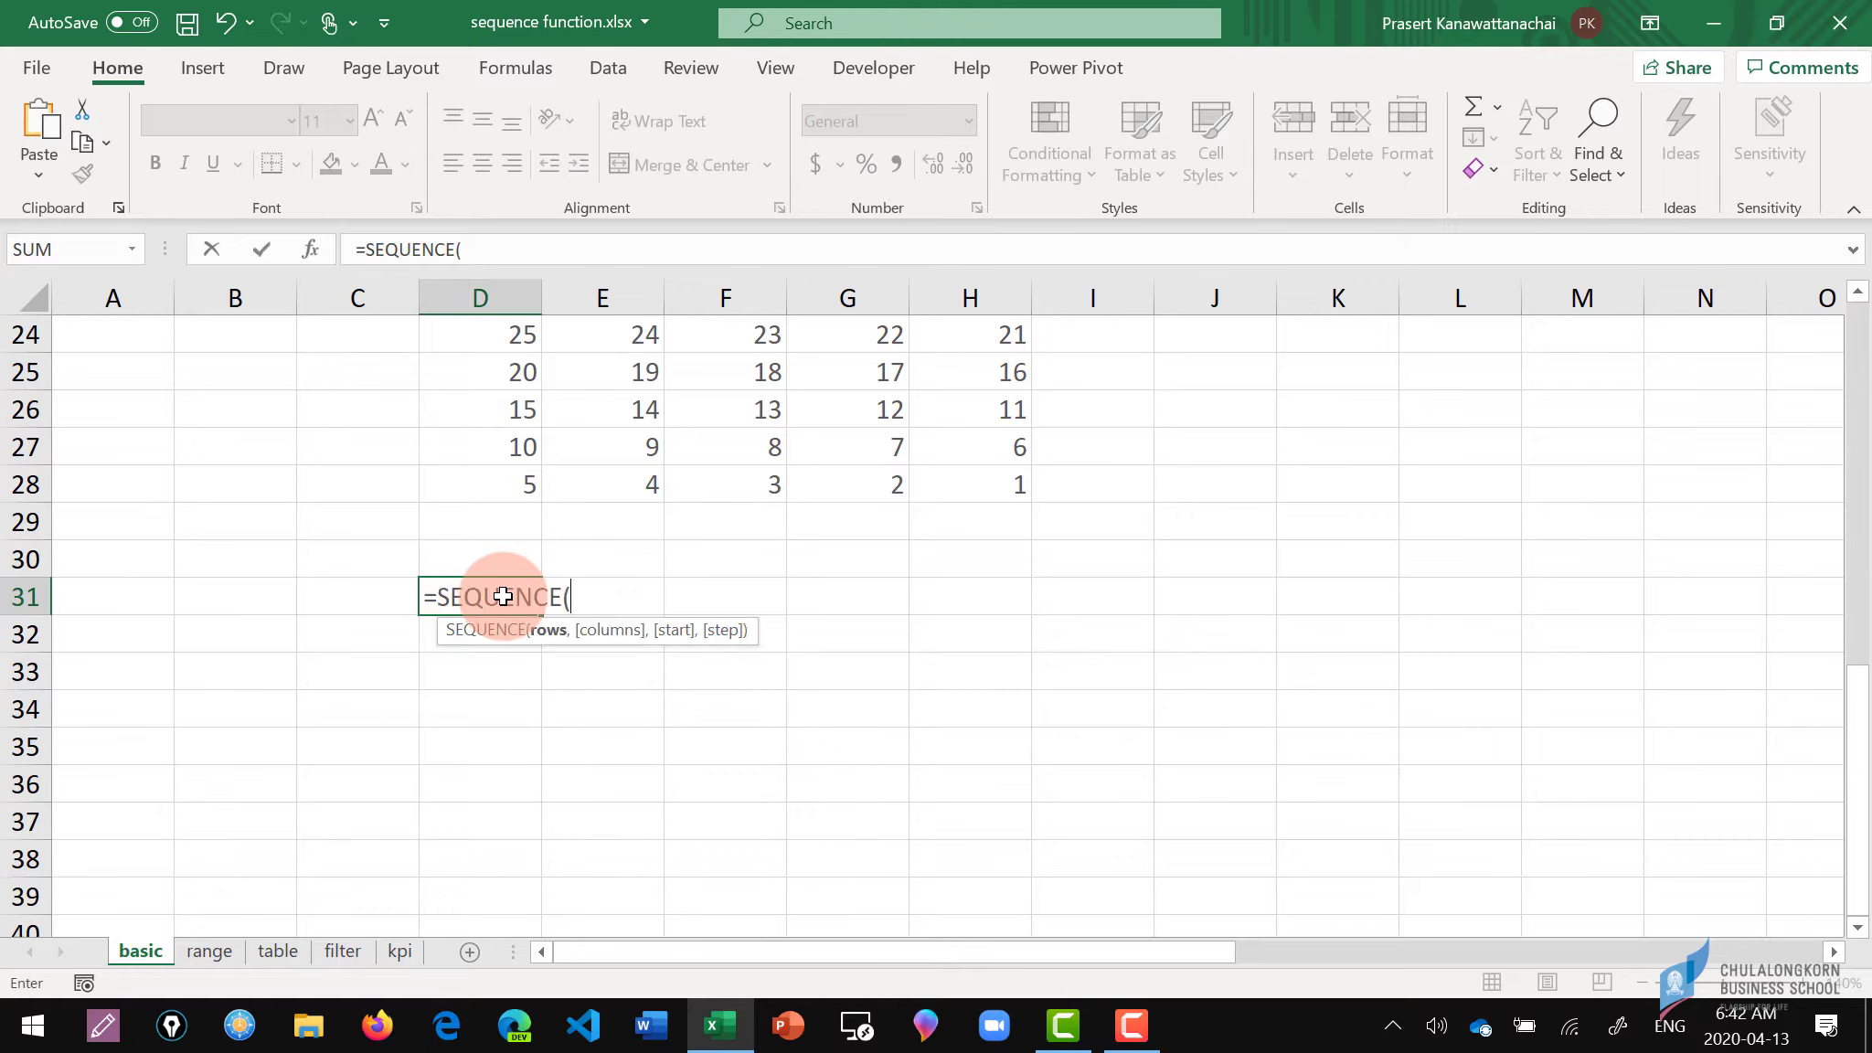
{"action": "type", "text": "10,5"}
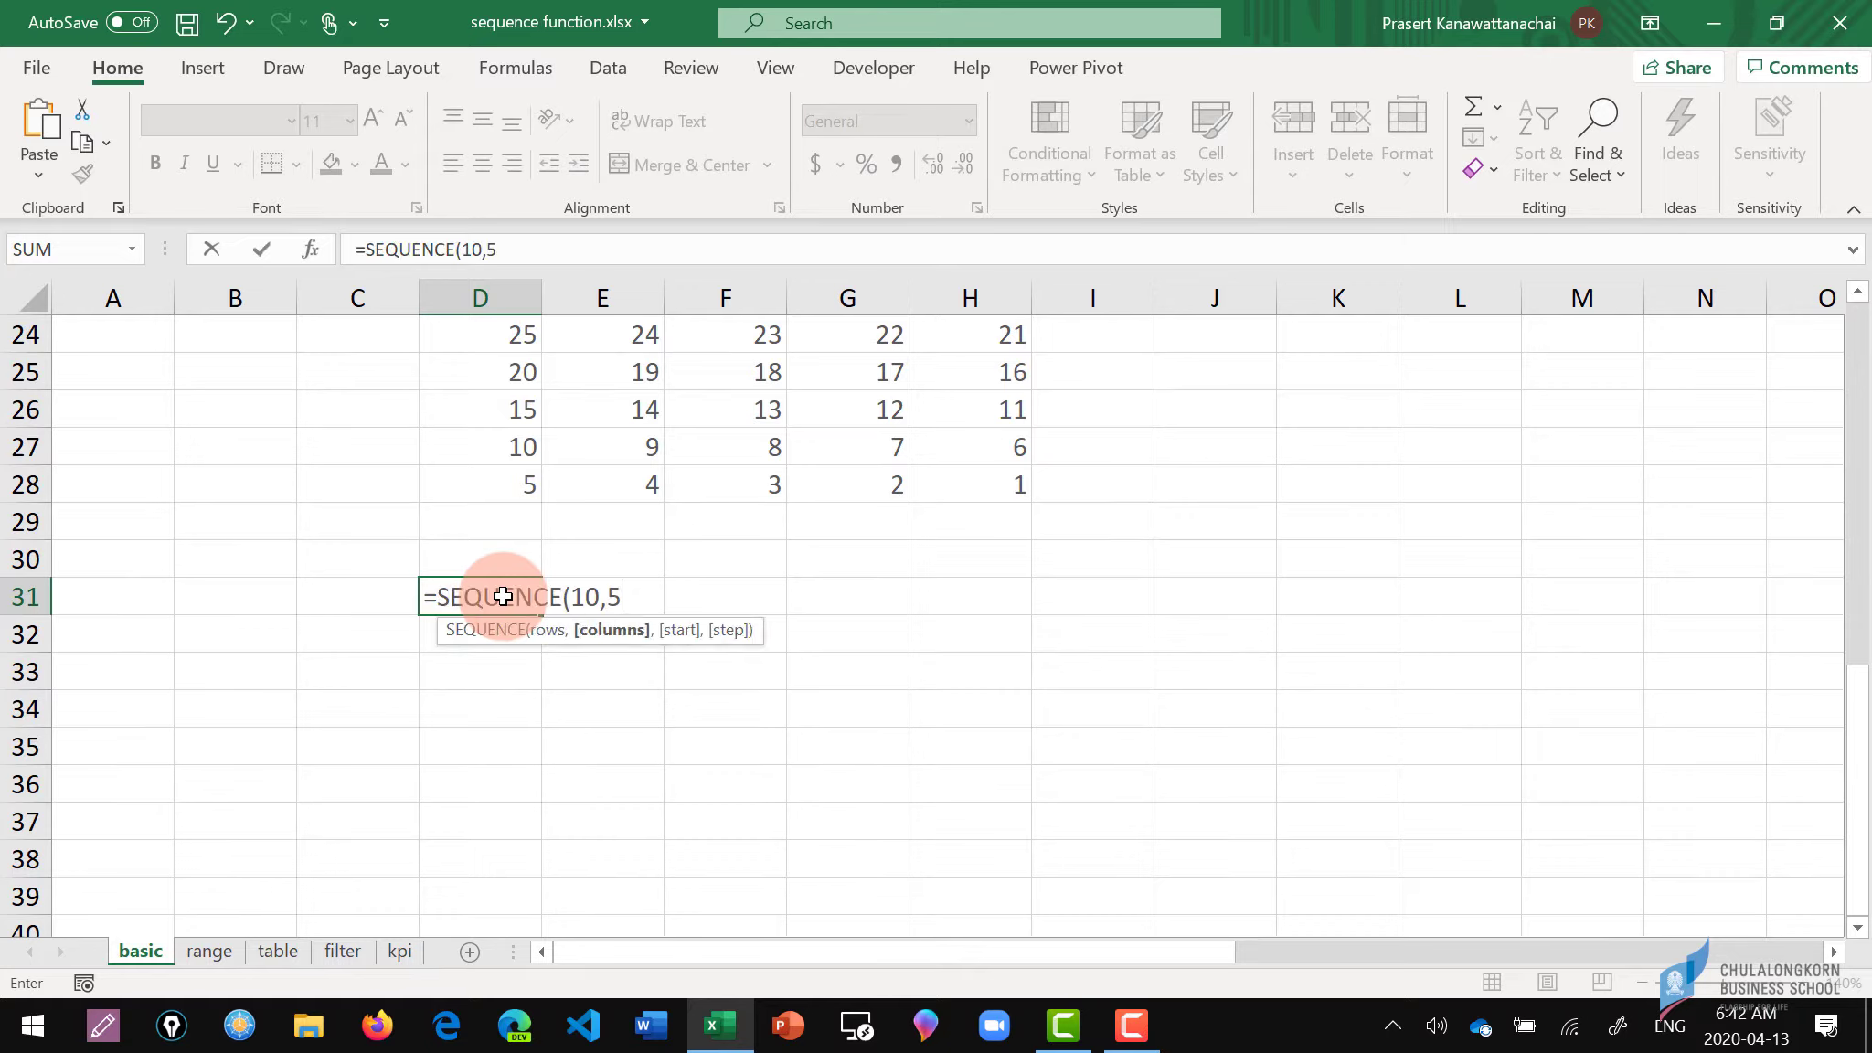
{"action": "type", "text": ","}
{"action": "type", "text": "1000,"}
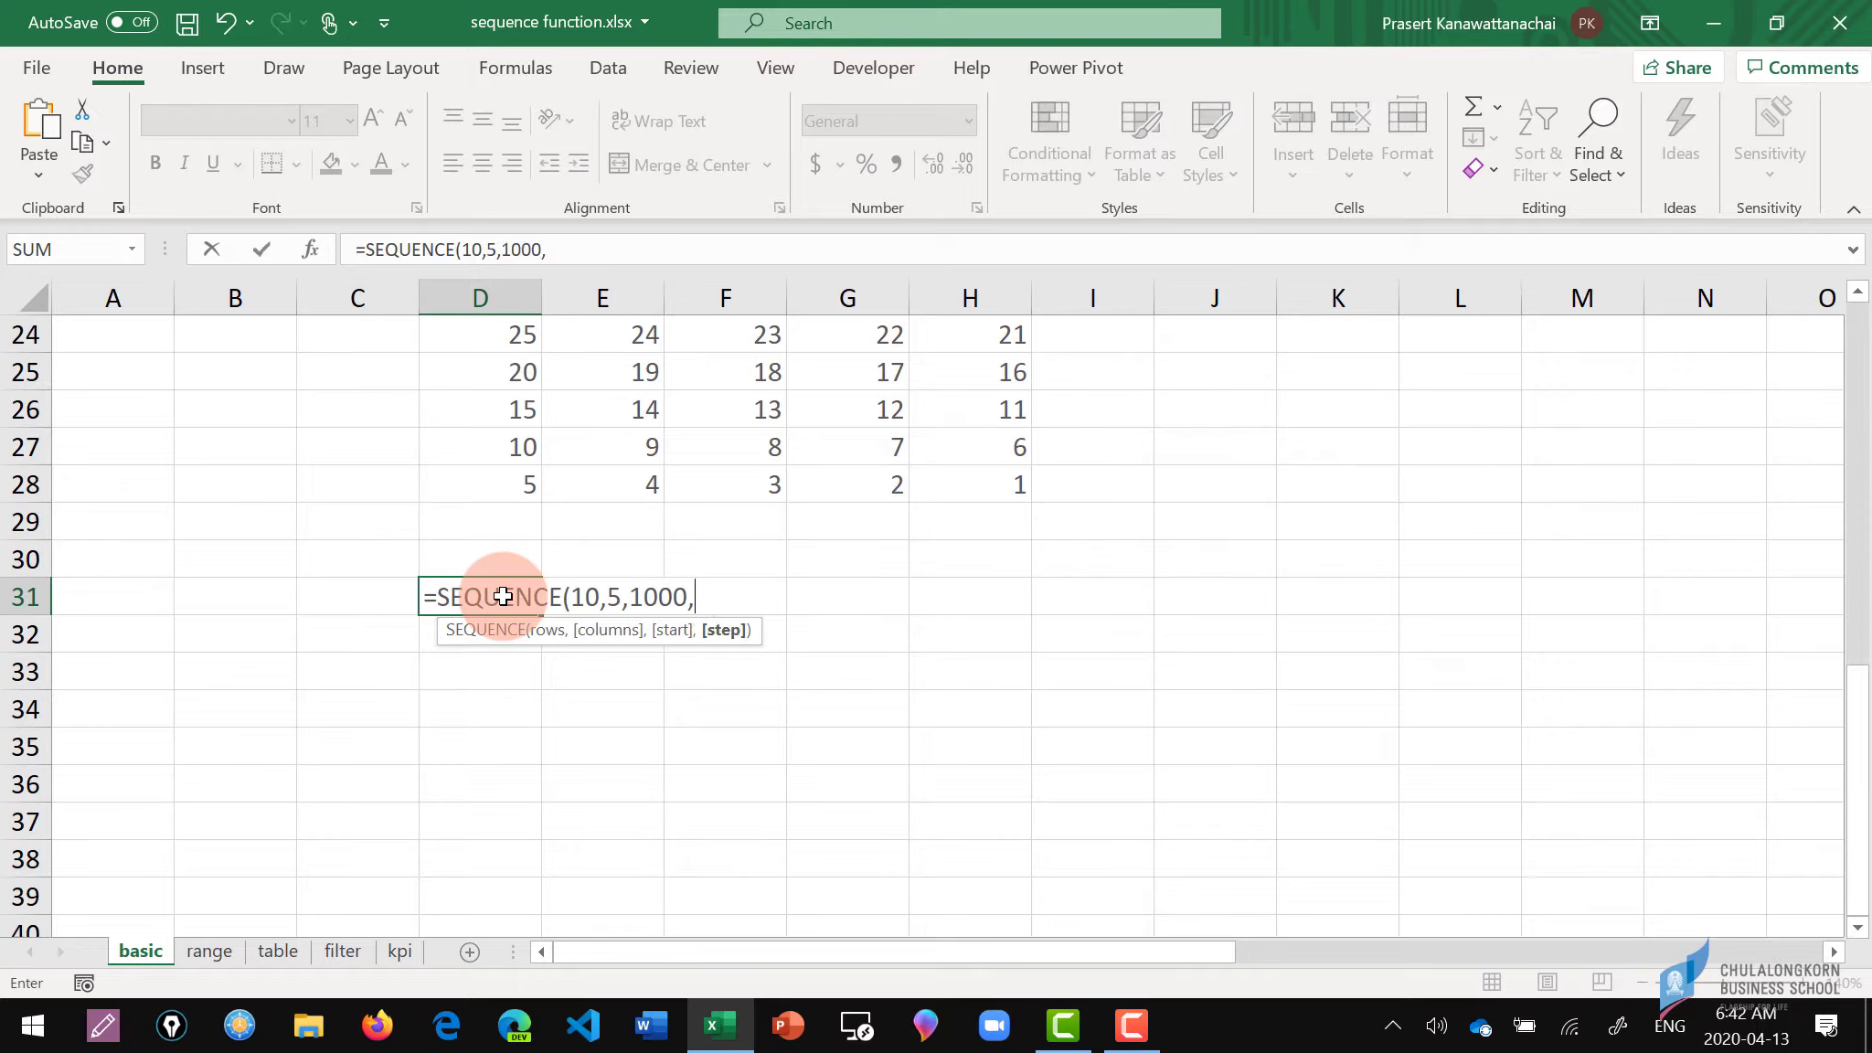
{"action": "type", "text": "10"}
{"action": "type", "text": ")"}
{"action": "key", "text": "Return"}
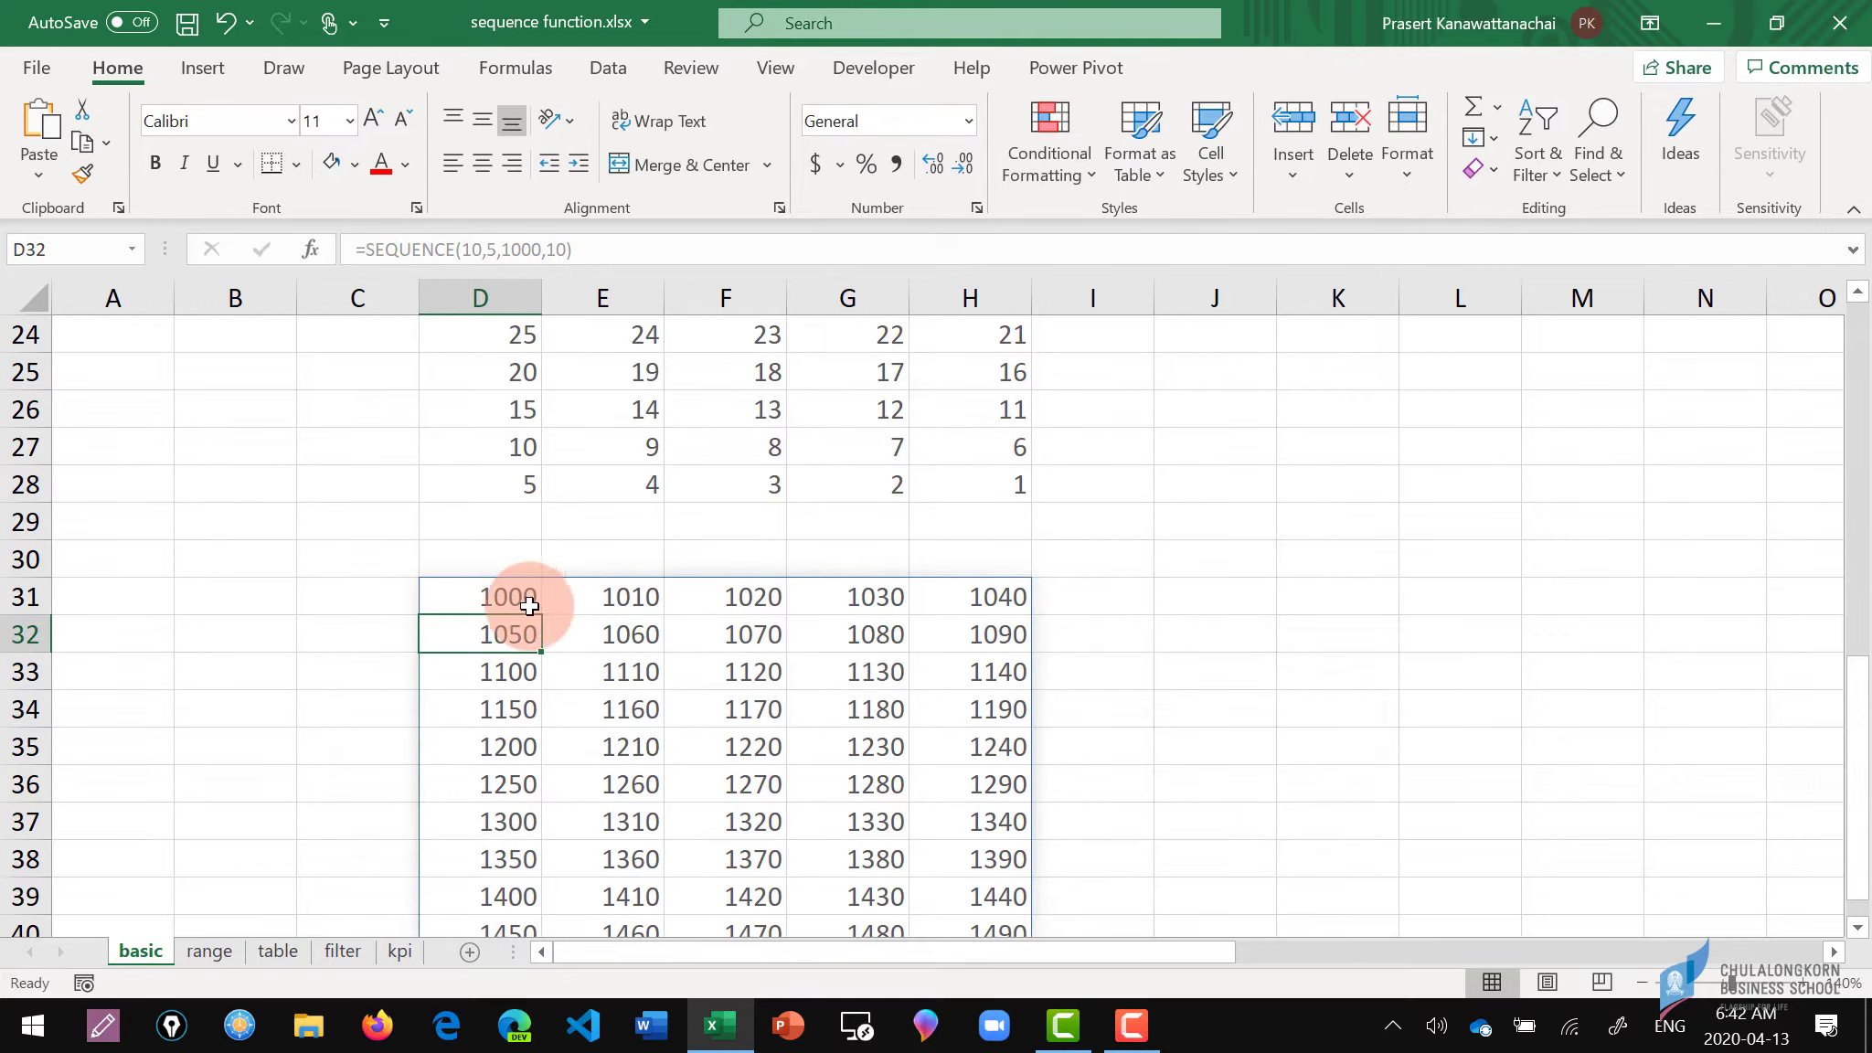
{"action": "left_click", "coordinate": [501, 595]}
{"action": "left_click", "coordinate": [645, 597]}
{"action": "left_click", "coordinate": [750, 596]}
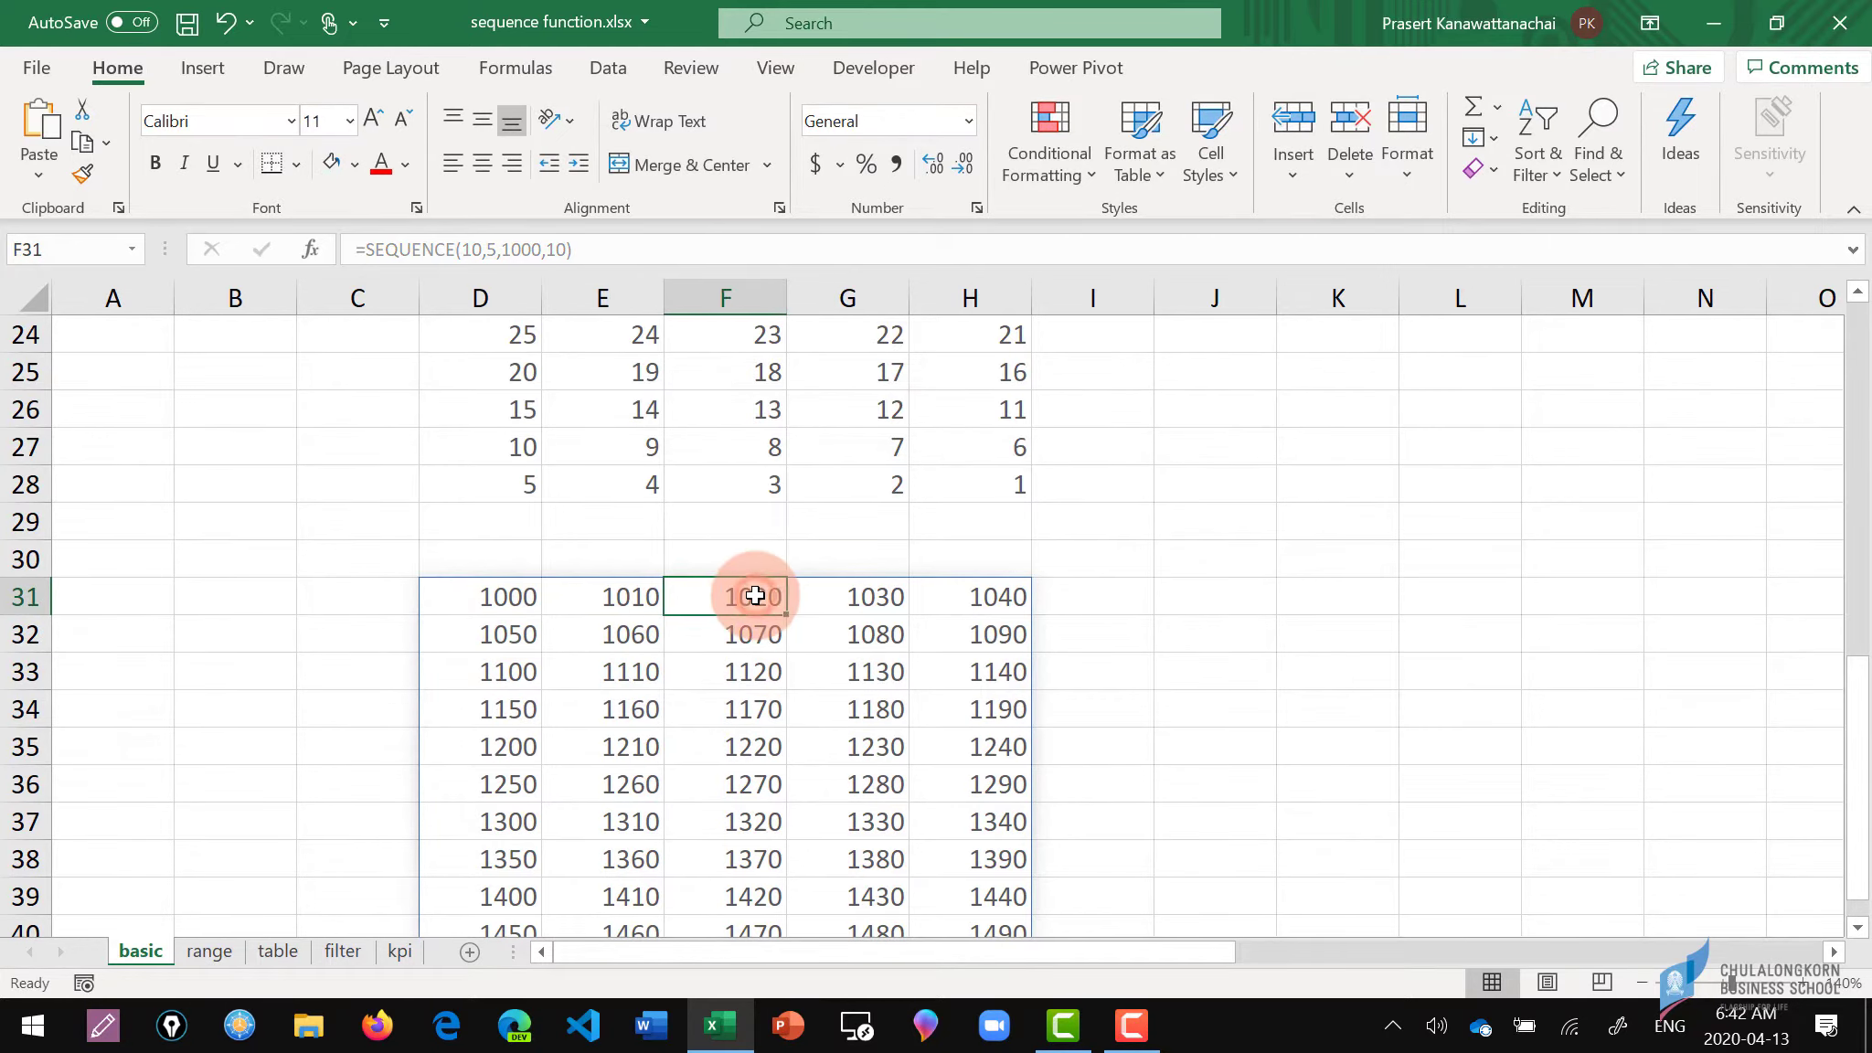
{"action": "scroll", "coordinate": [577, 513], "scroll_direction": "down", "scroll_amount": 4}
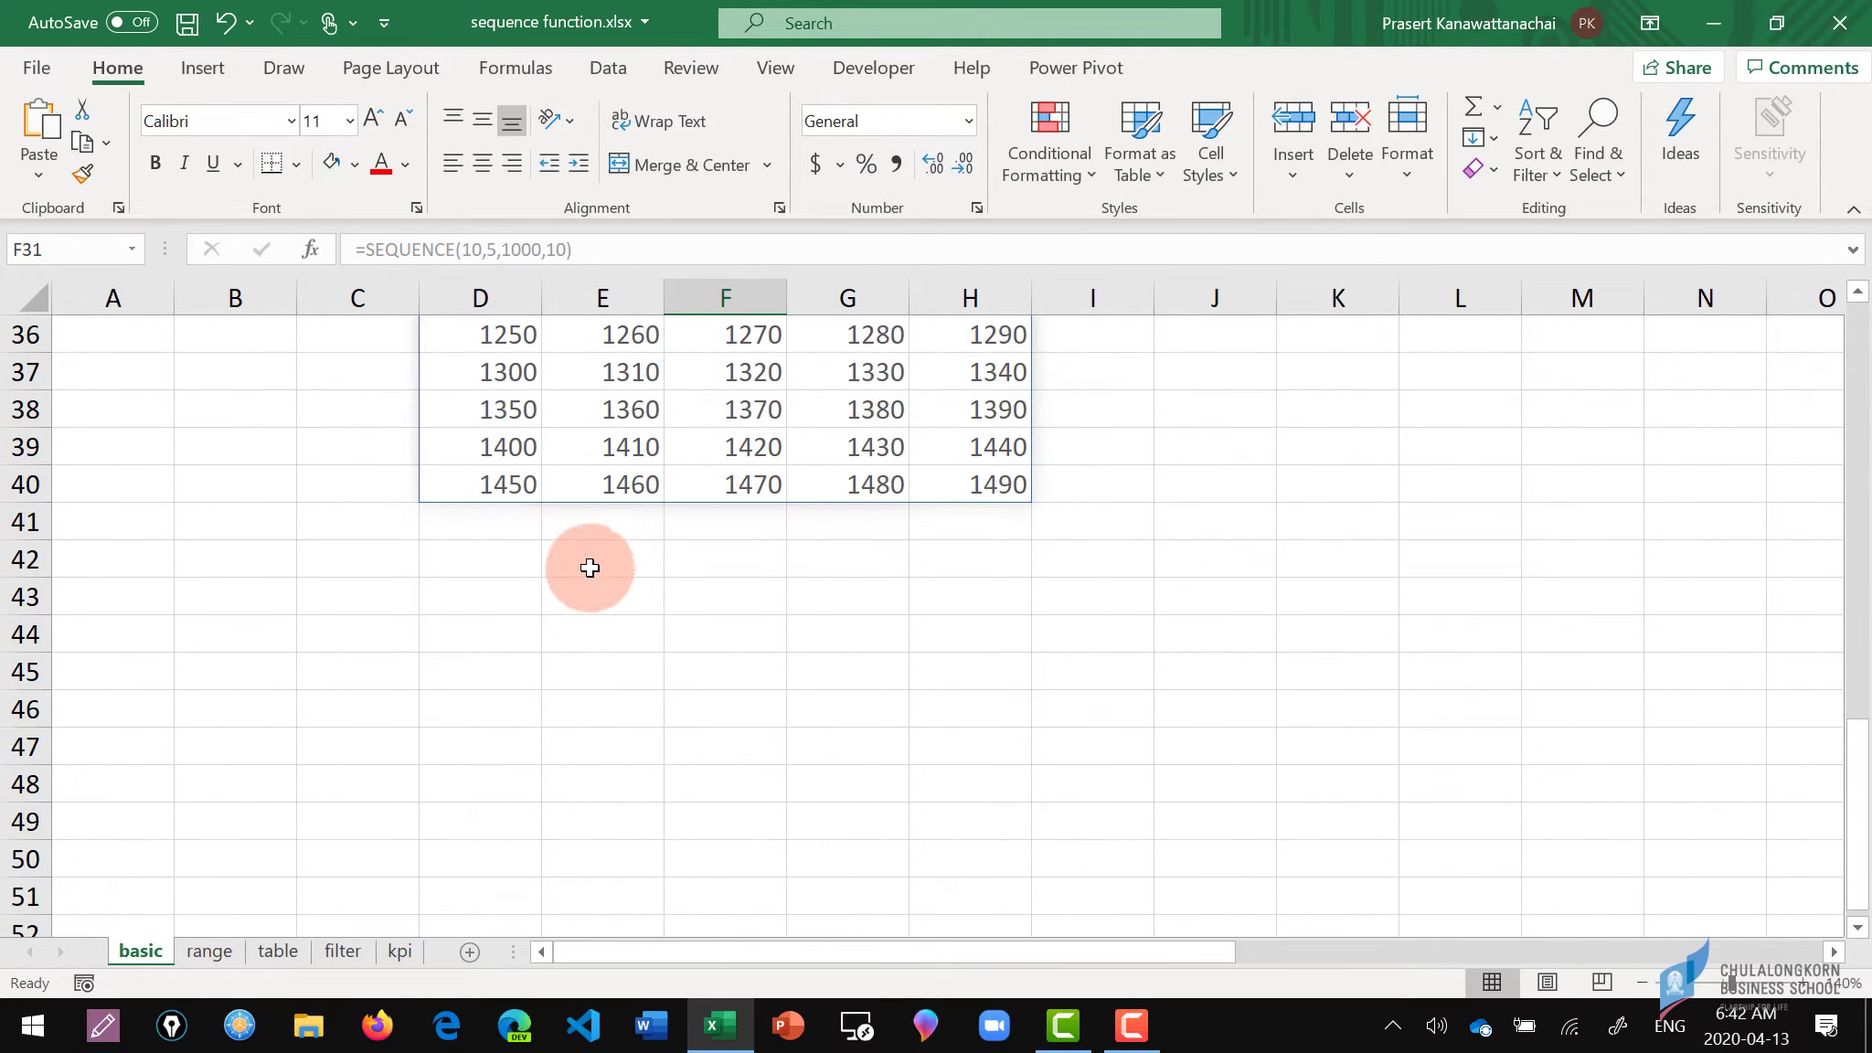
{"action": "scroll", "coordinate": [618, 547], "scroll_direction": "up", "scroll_amount": 2}
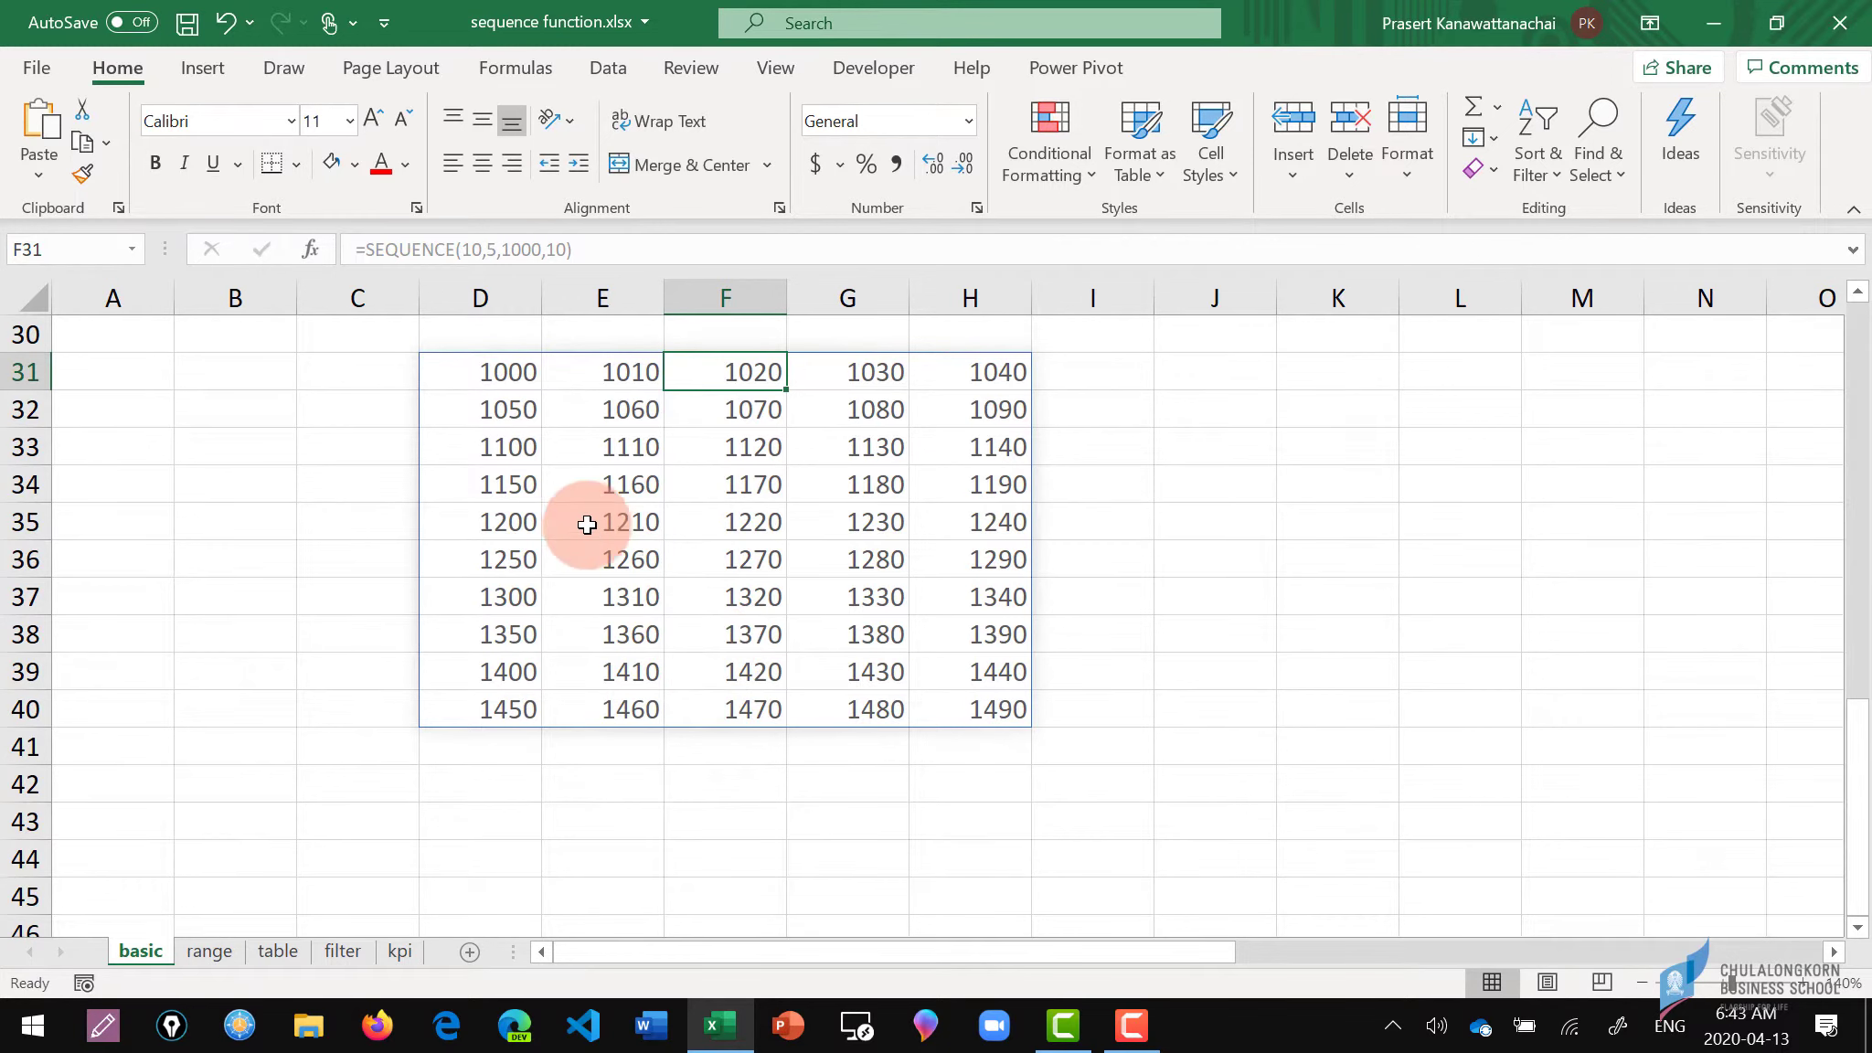
{"action": "left_click", "coordinate": [207, 951]}
Inspect the province list B6:B82 in column B of the range sheet.
{"action": "left_click", "coordinate": [498, 490]}
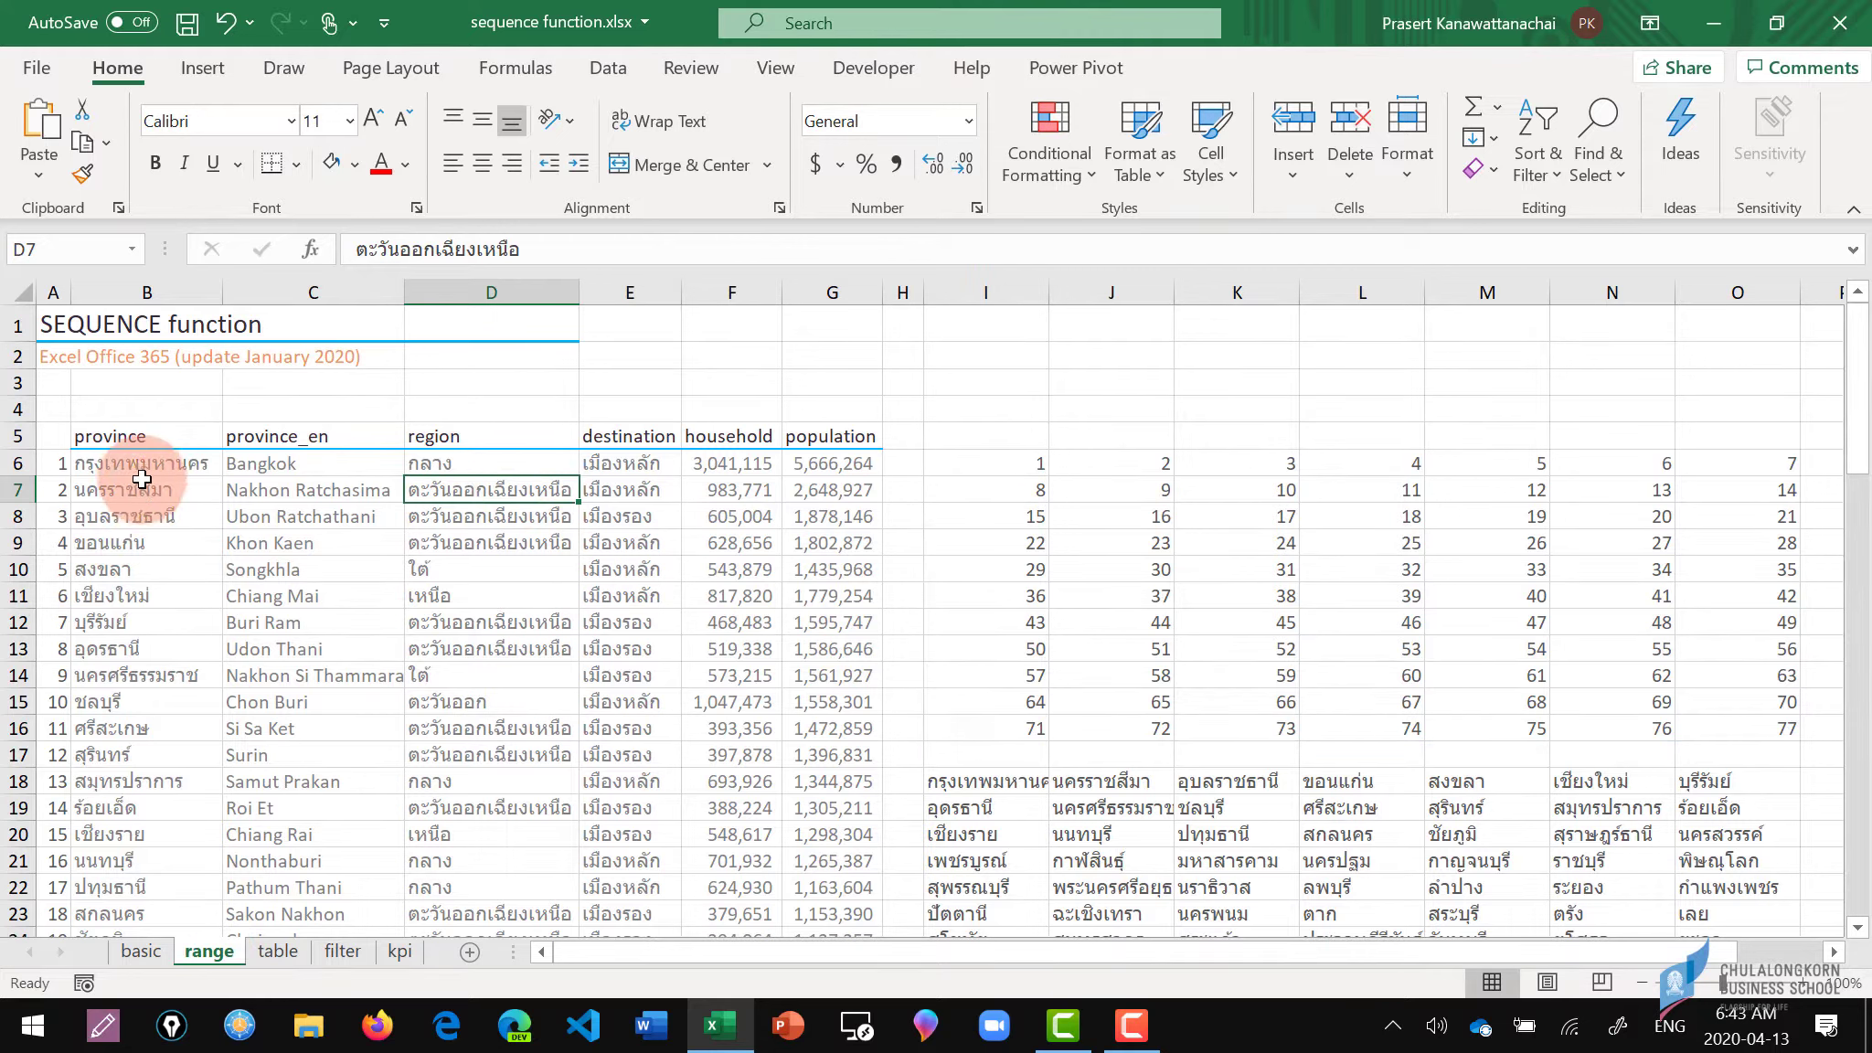
{"action": "left_click", "coordinate": [140, 467]}
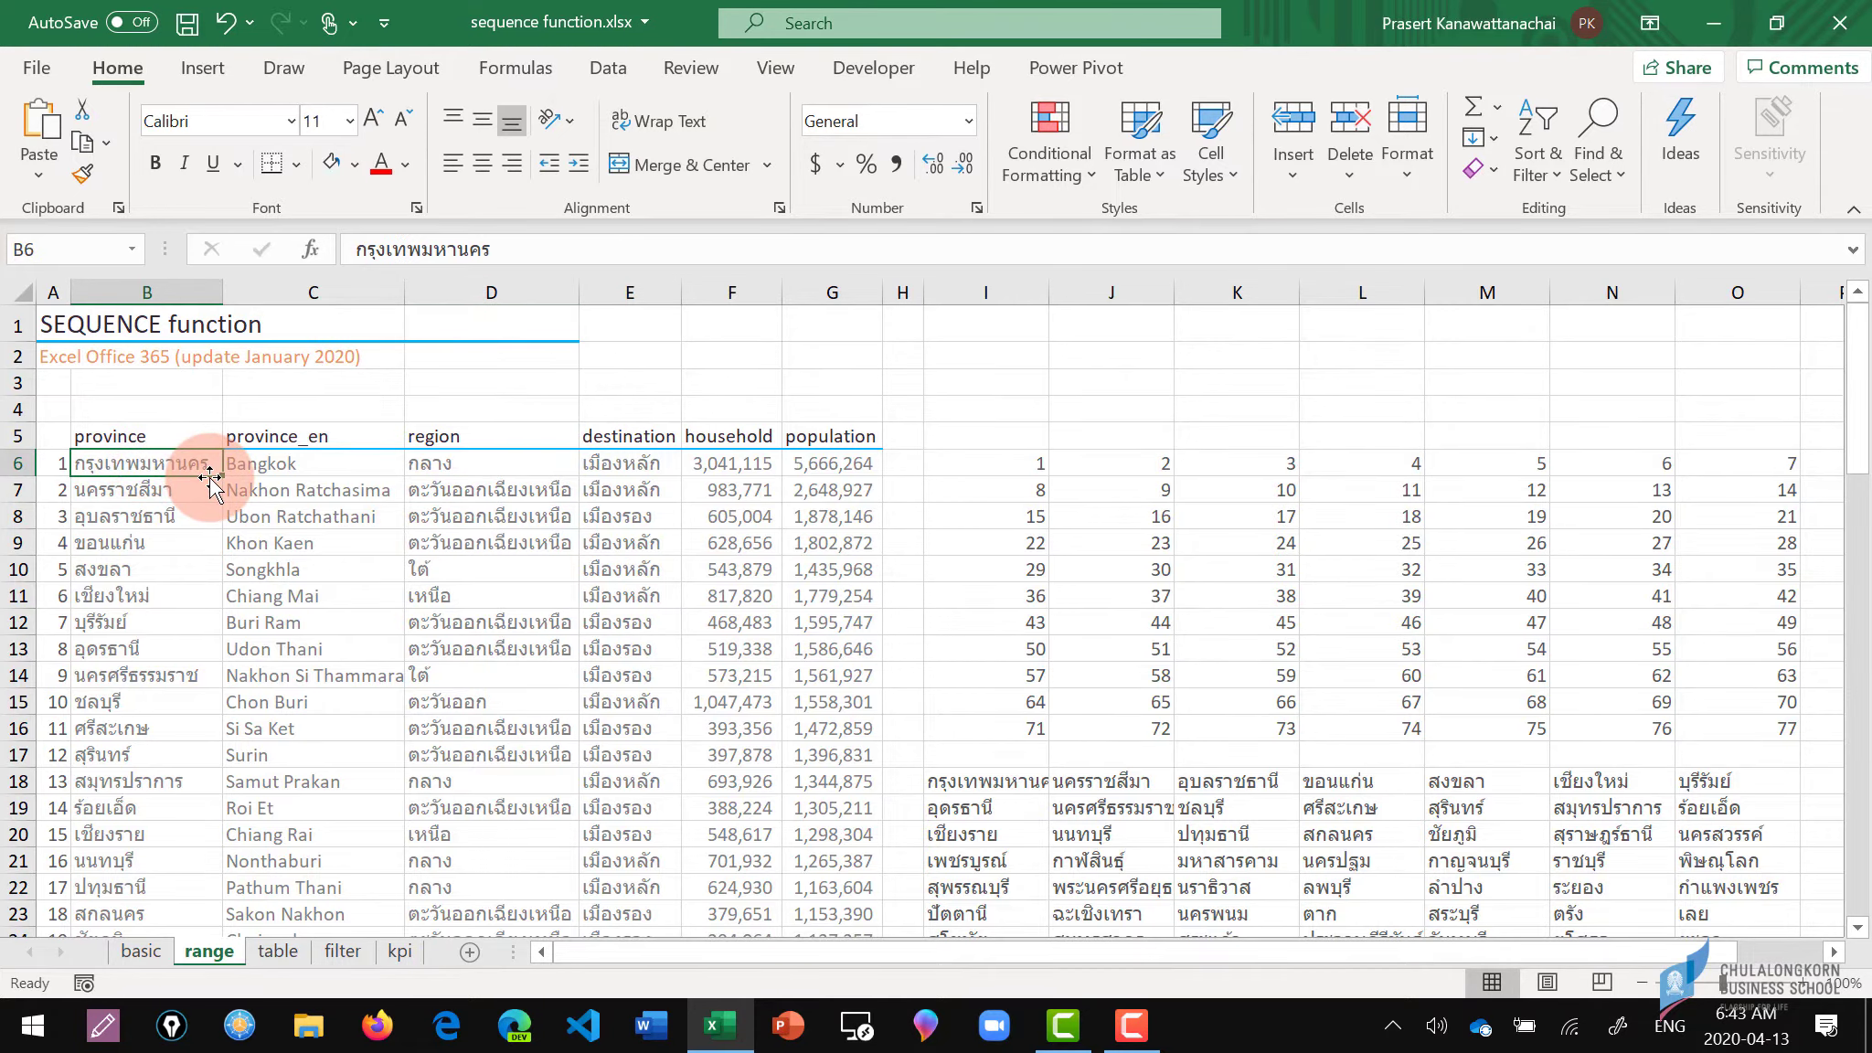
{"action": "double_click", "coordinate": [209, 476], "text": "shift"}
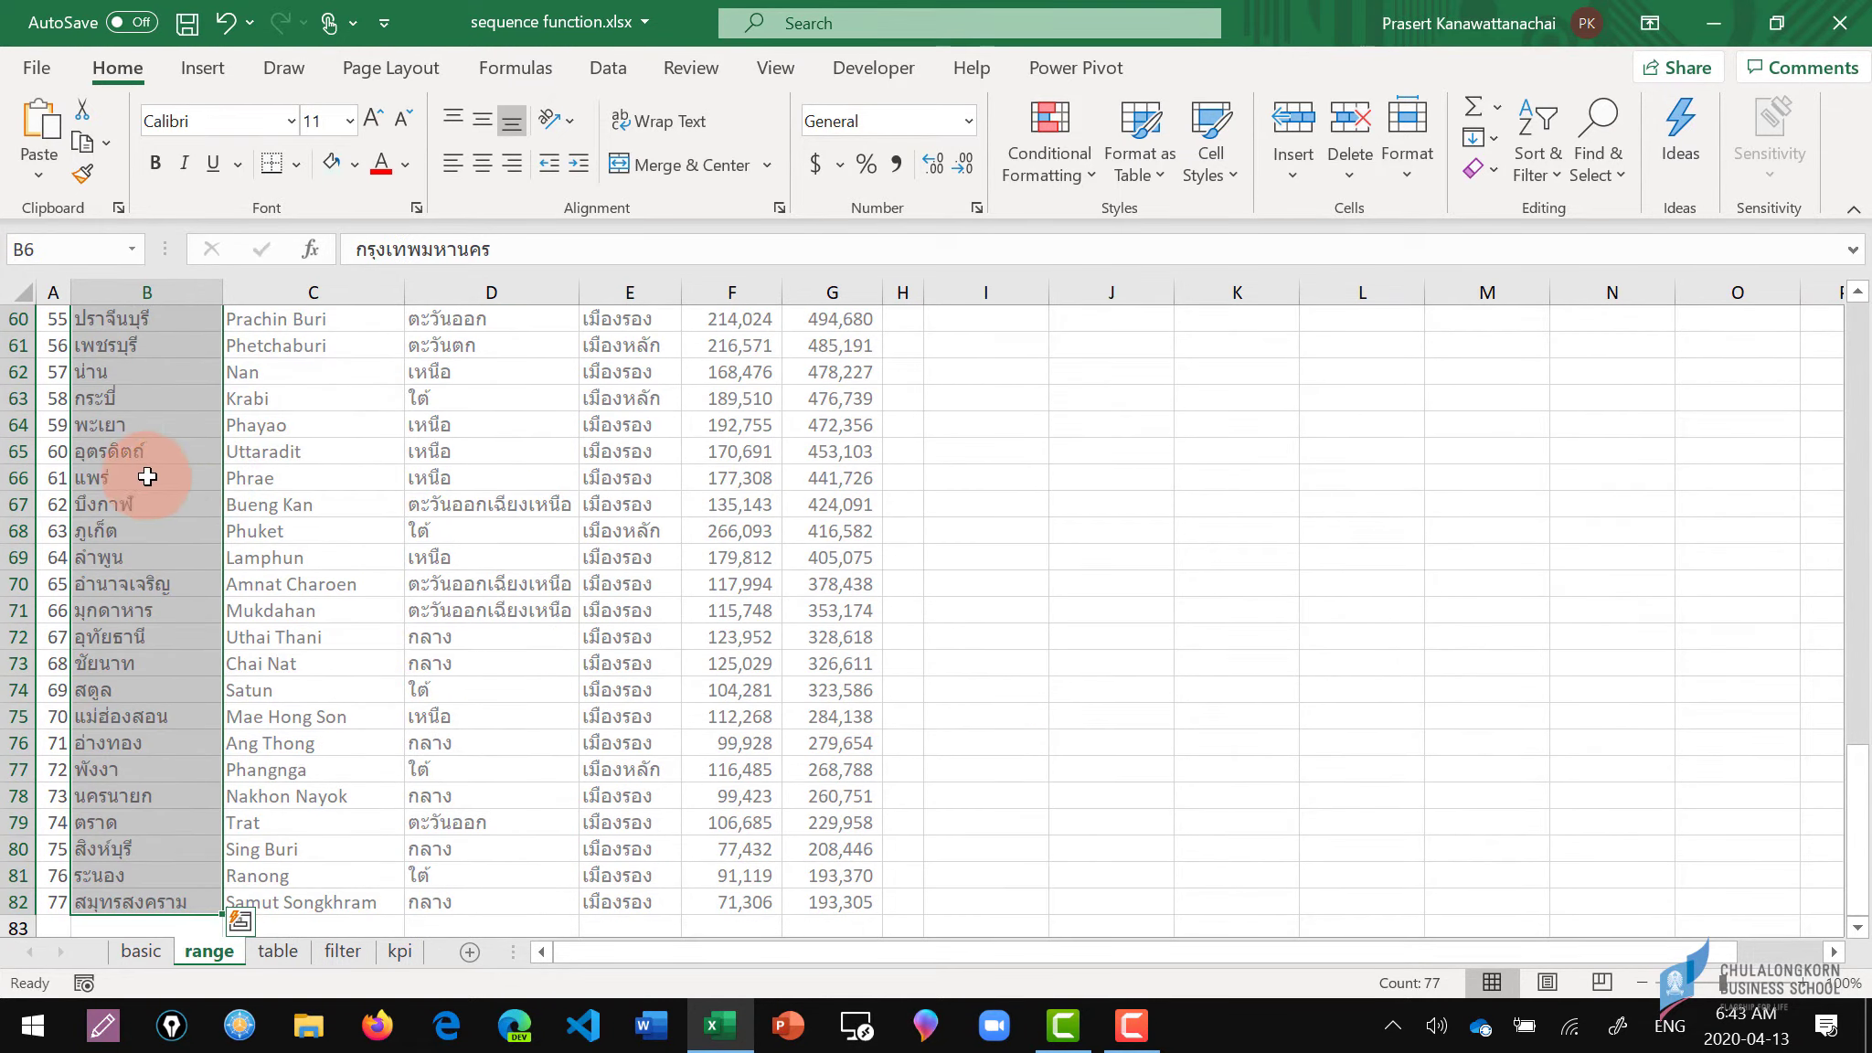
{"action": "scroll", "coordinate": [167, 474], "scroll_direction": "up", "scroll_amount": 5}
{"action": "scroll", "coordinate": [167, 474], "scroll_direction": "up", "scroll_amount": 9}
{"action": "scroll", "coordinate": [168, 473], "scroll_direction": "up", "scroll_amount": 6}
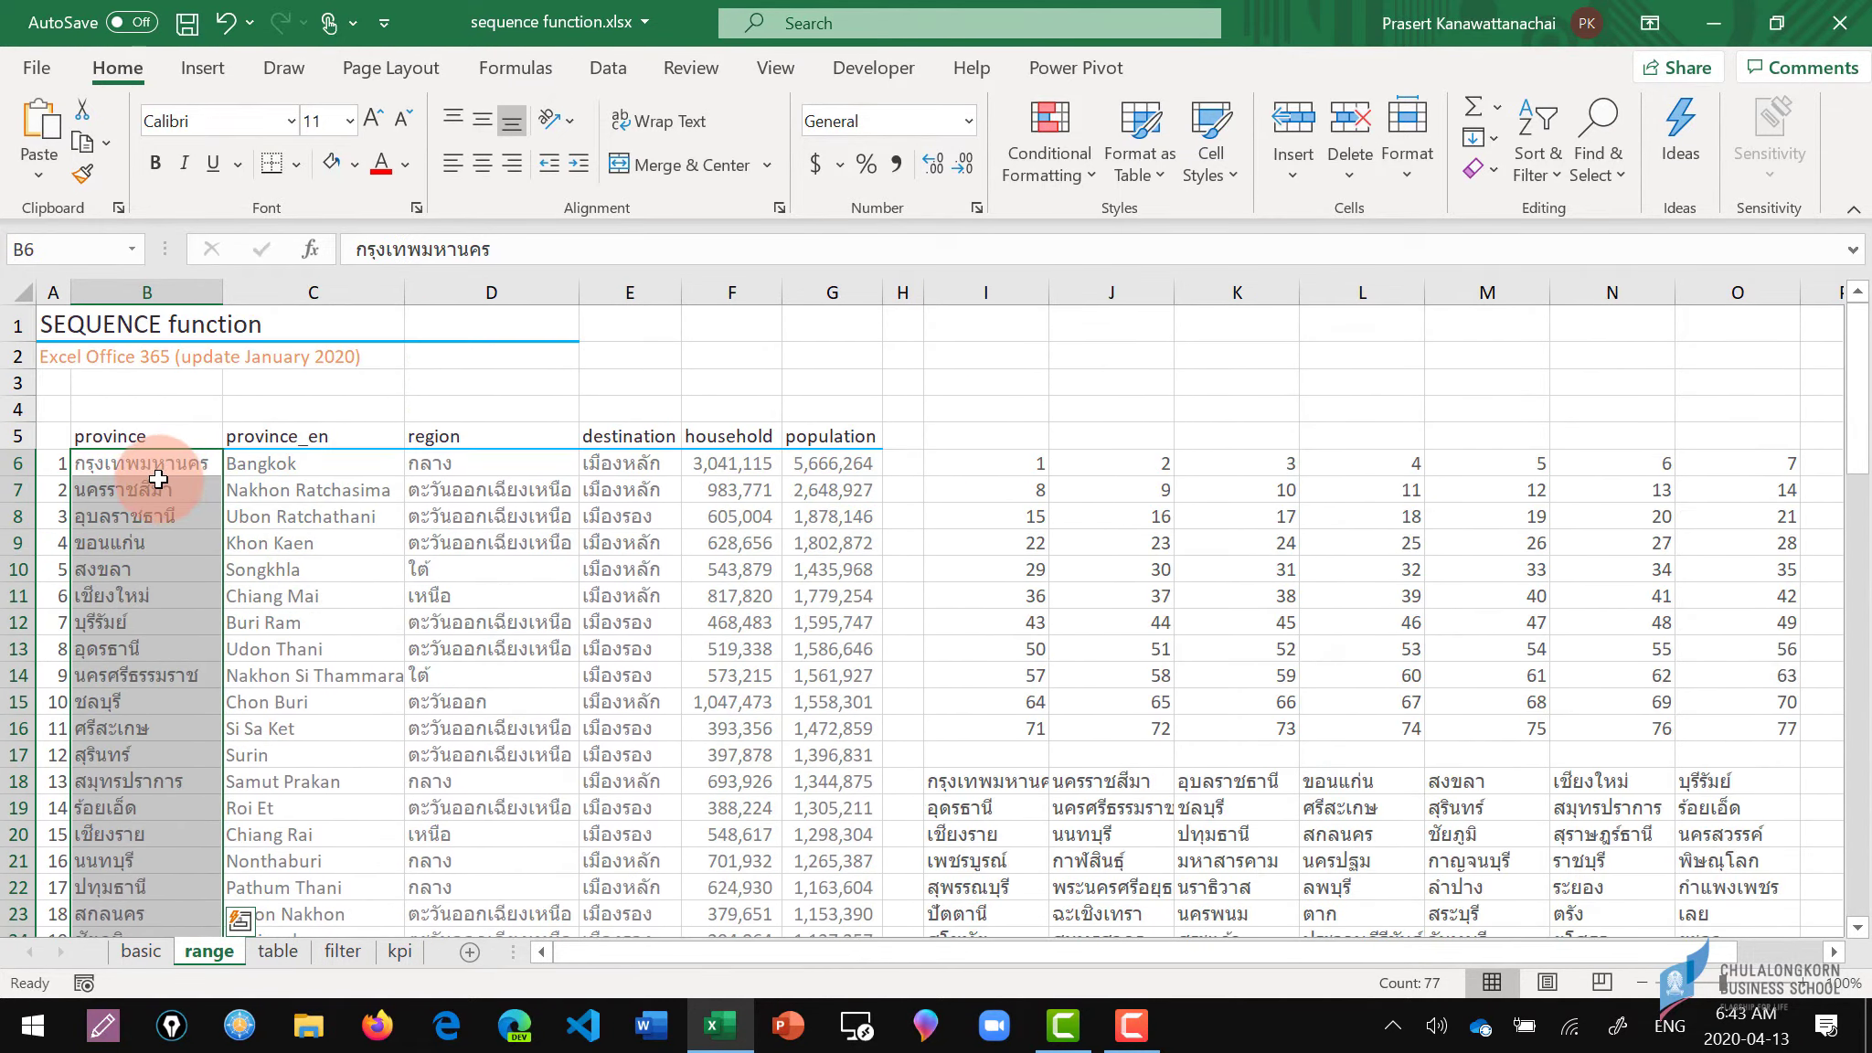
{"action": "left_click", "coordinate": [151, 469]}
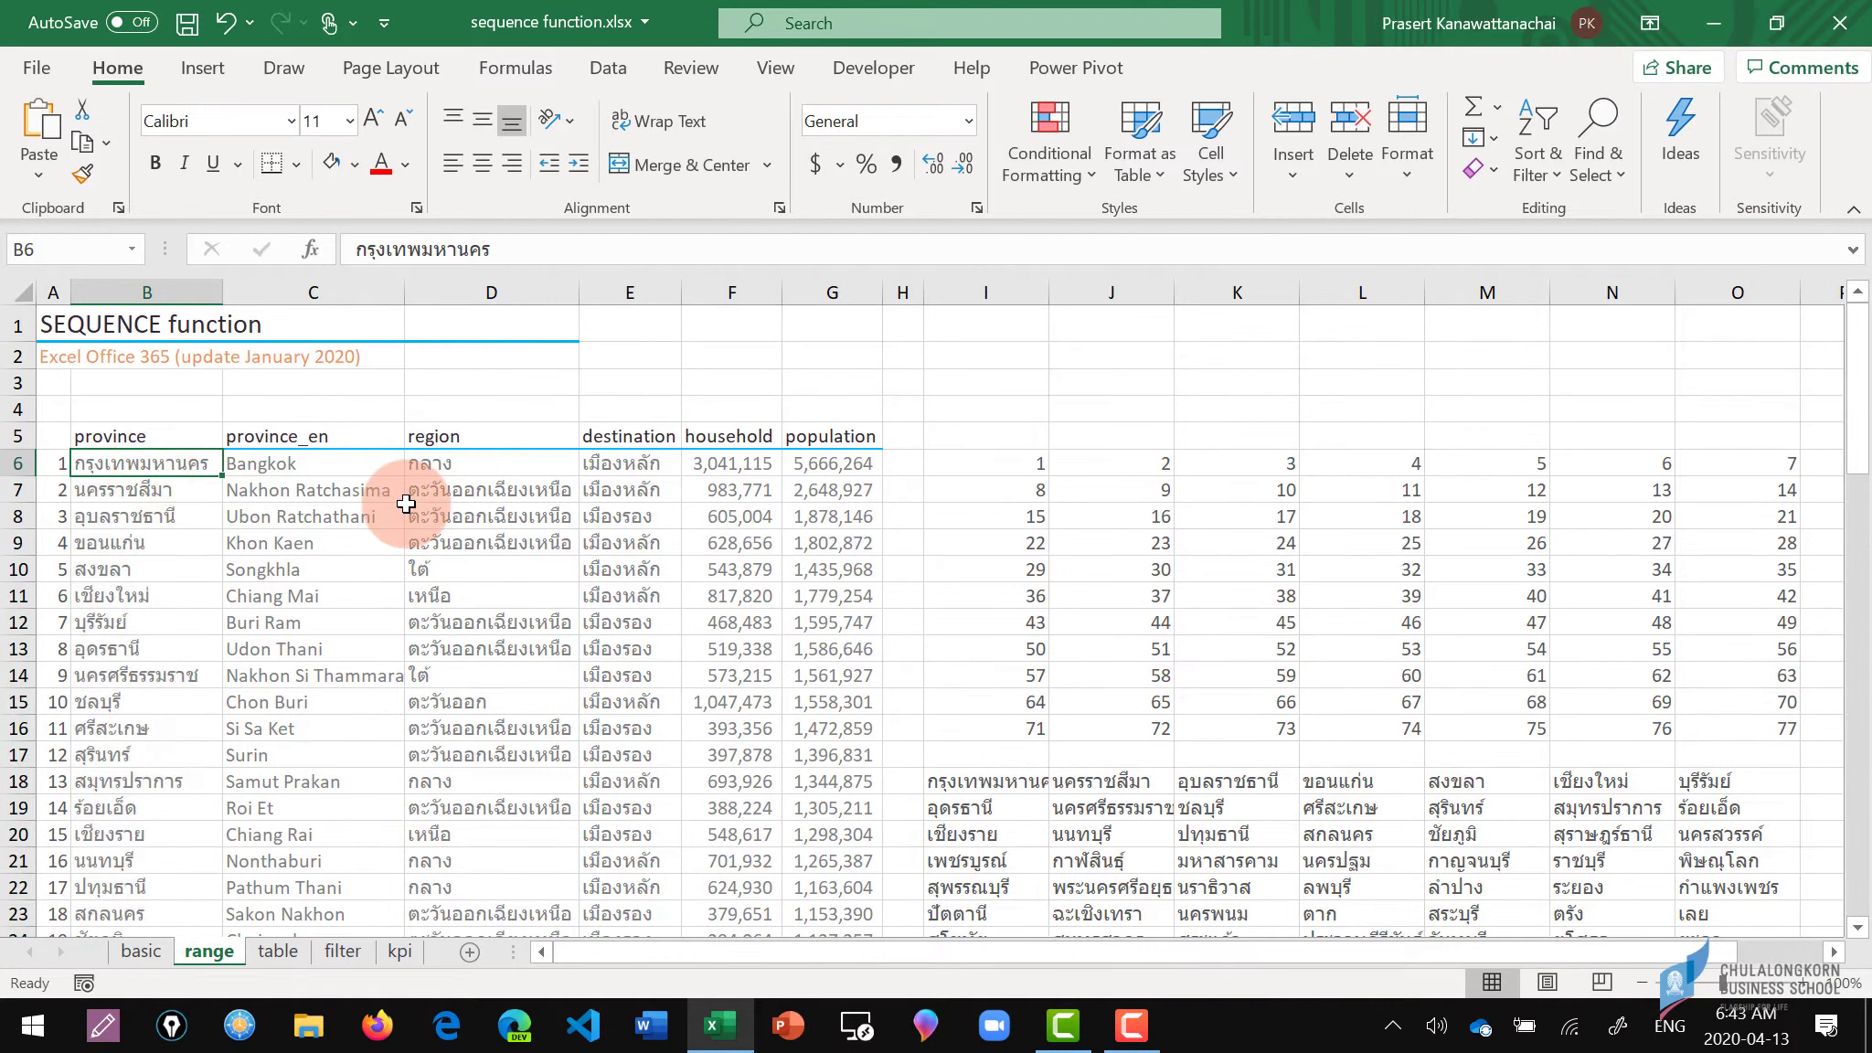
{"action": "scroll", "coordinate": [890, 585], "scroll_direction": "down", "scroll_amount": 2}
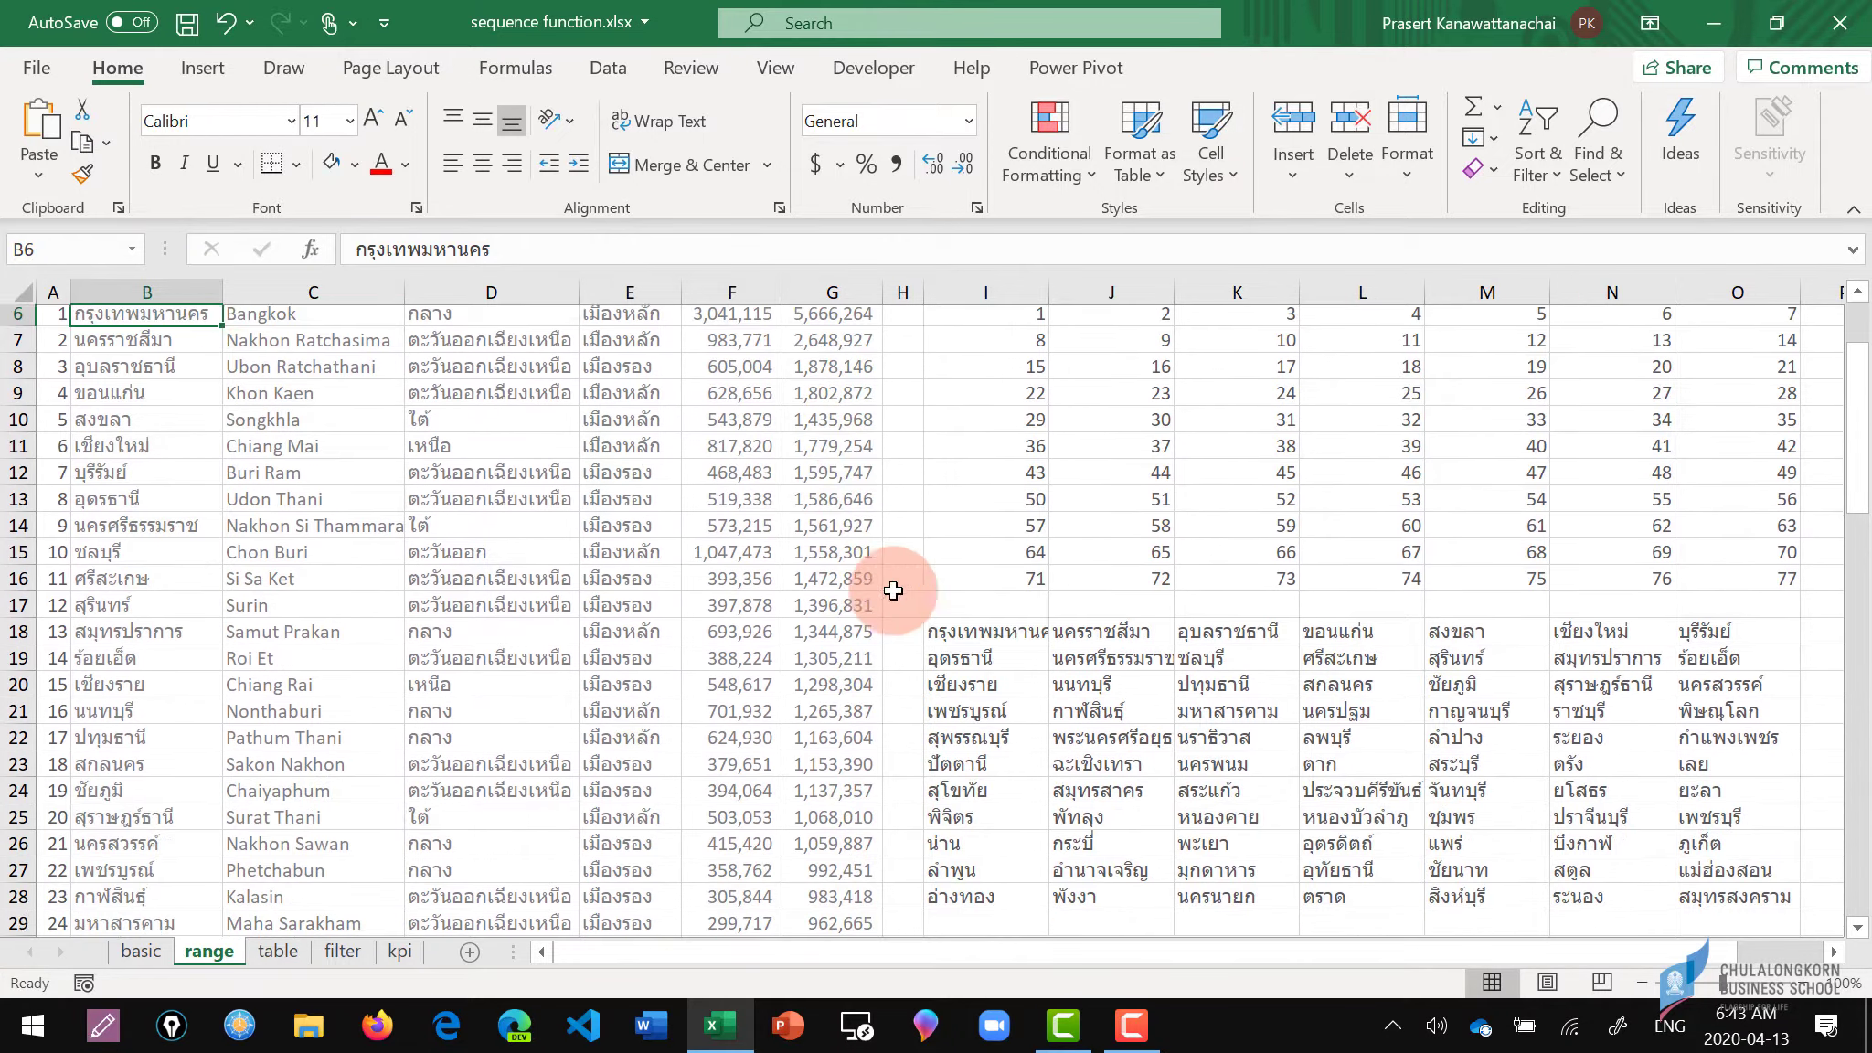
Clear the spill formulas in I18 and I6, removing the province-name and number grids.
{"action": "left_click", "coordinate": [1003, 602]}
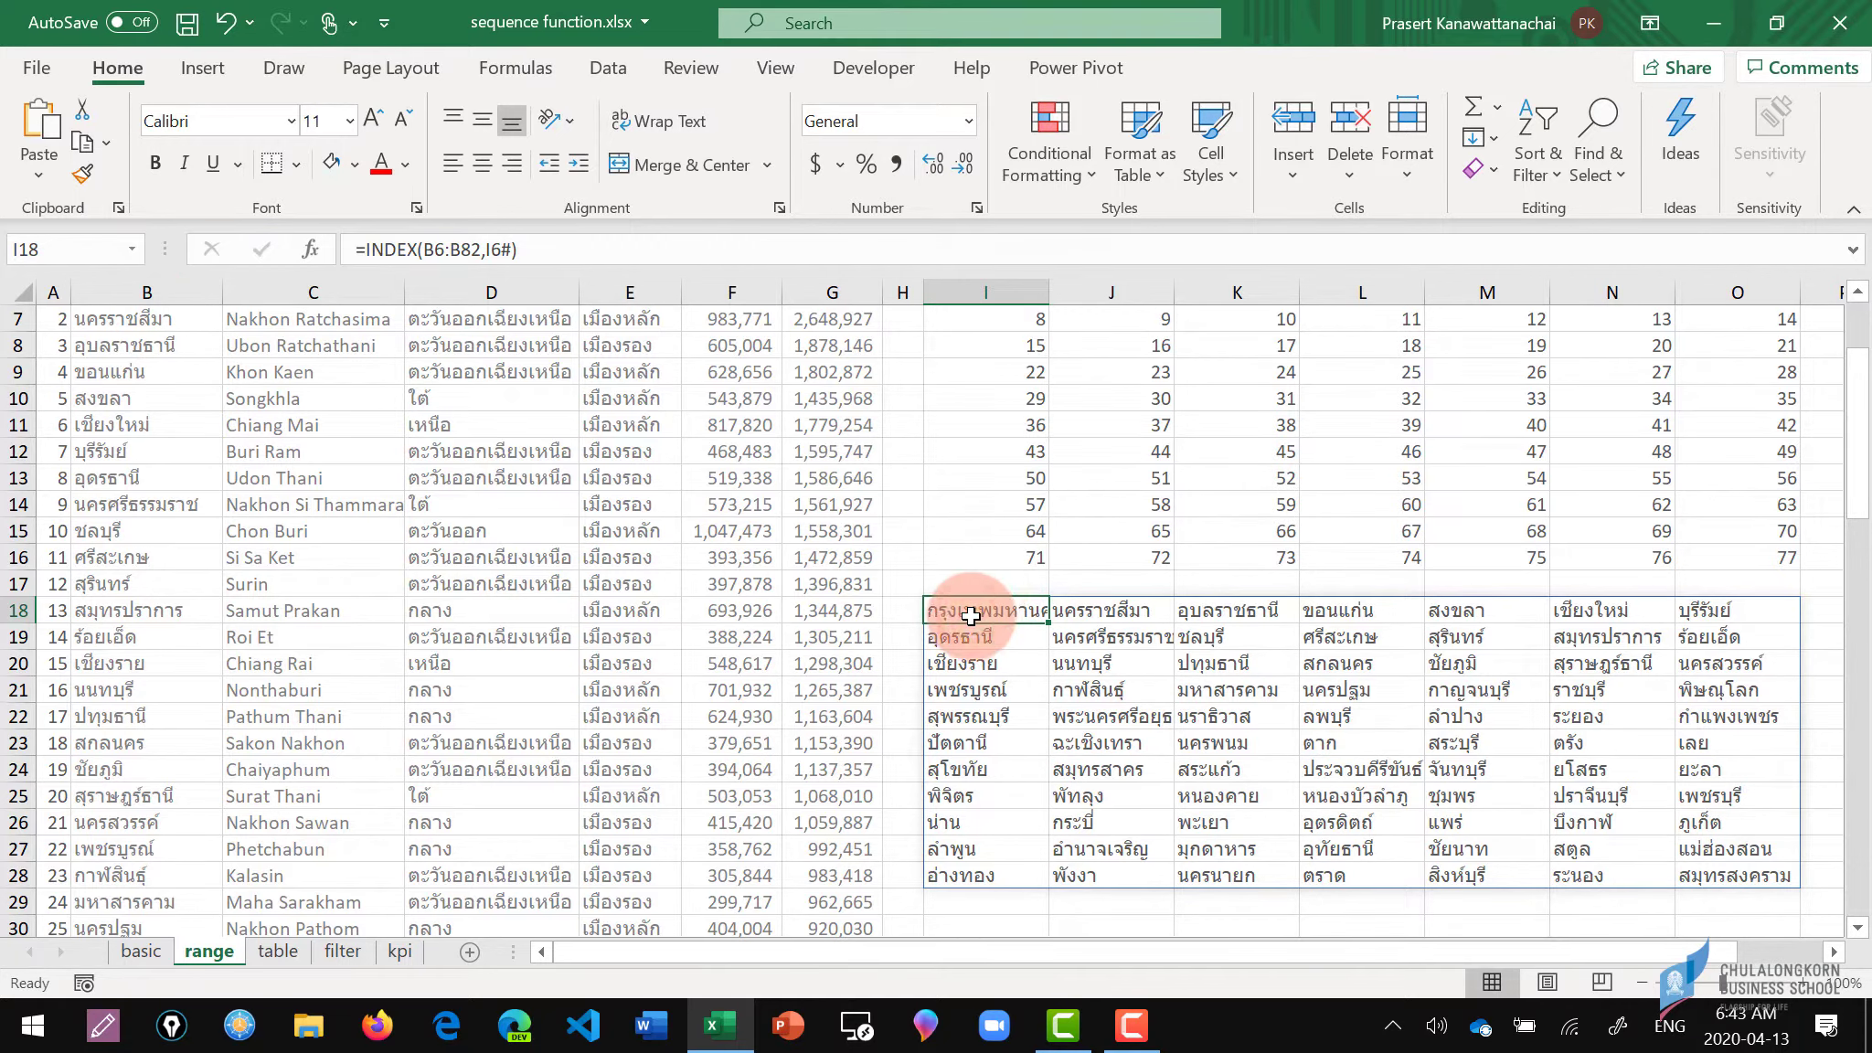
{"action": "key", "text": "Delete"}
{"action": "scroll", "coordinate": [1005, 558], "scroll_direction": "up", "scroll_amount": 2}
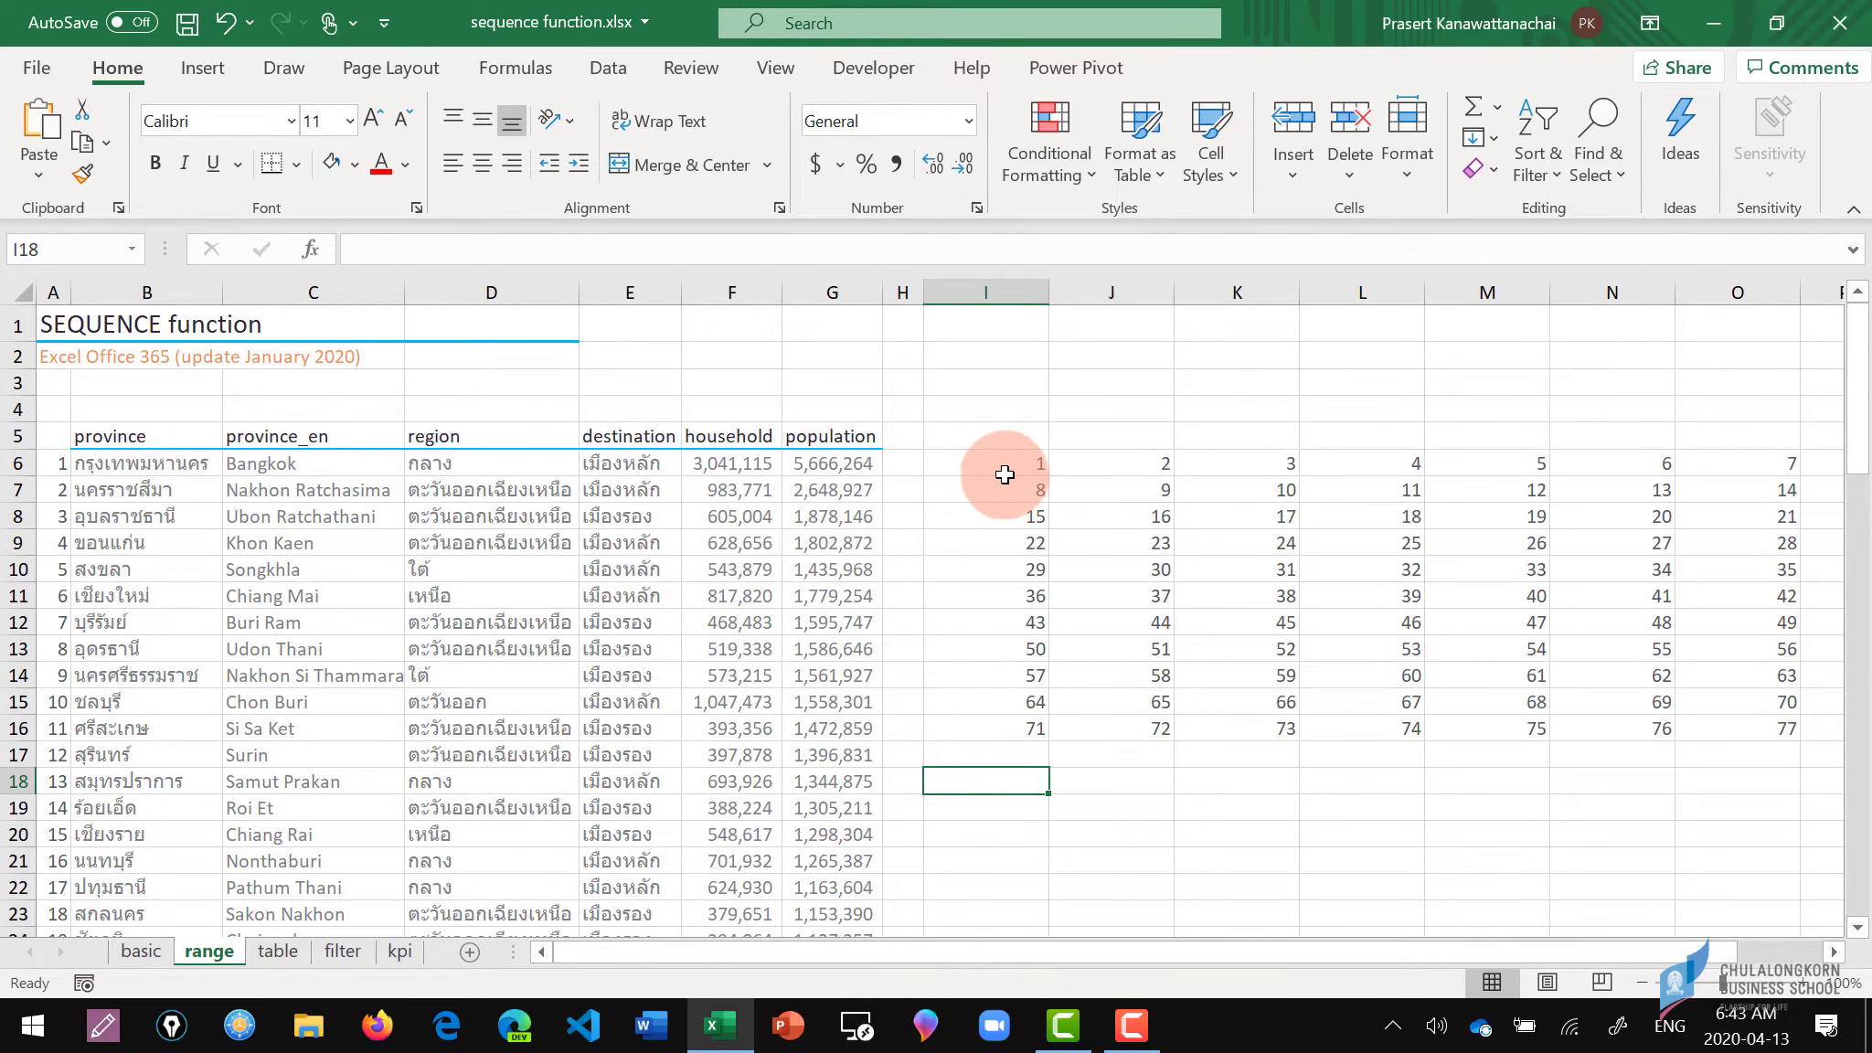
{"action": "left_click", "coordinate": [1004, 475]}
{"action": "key", "text": "Delete"}
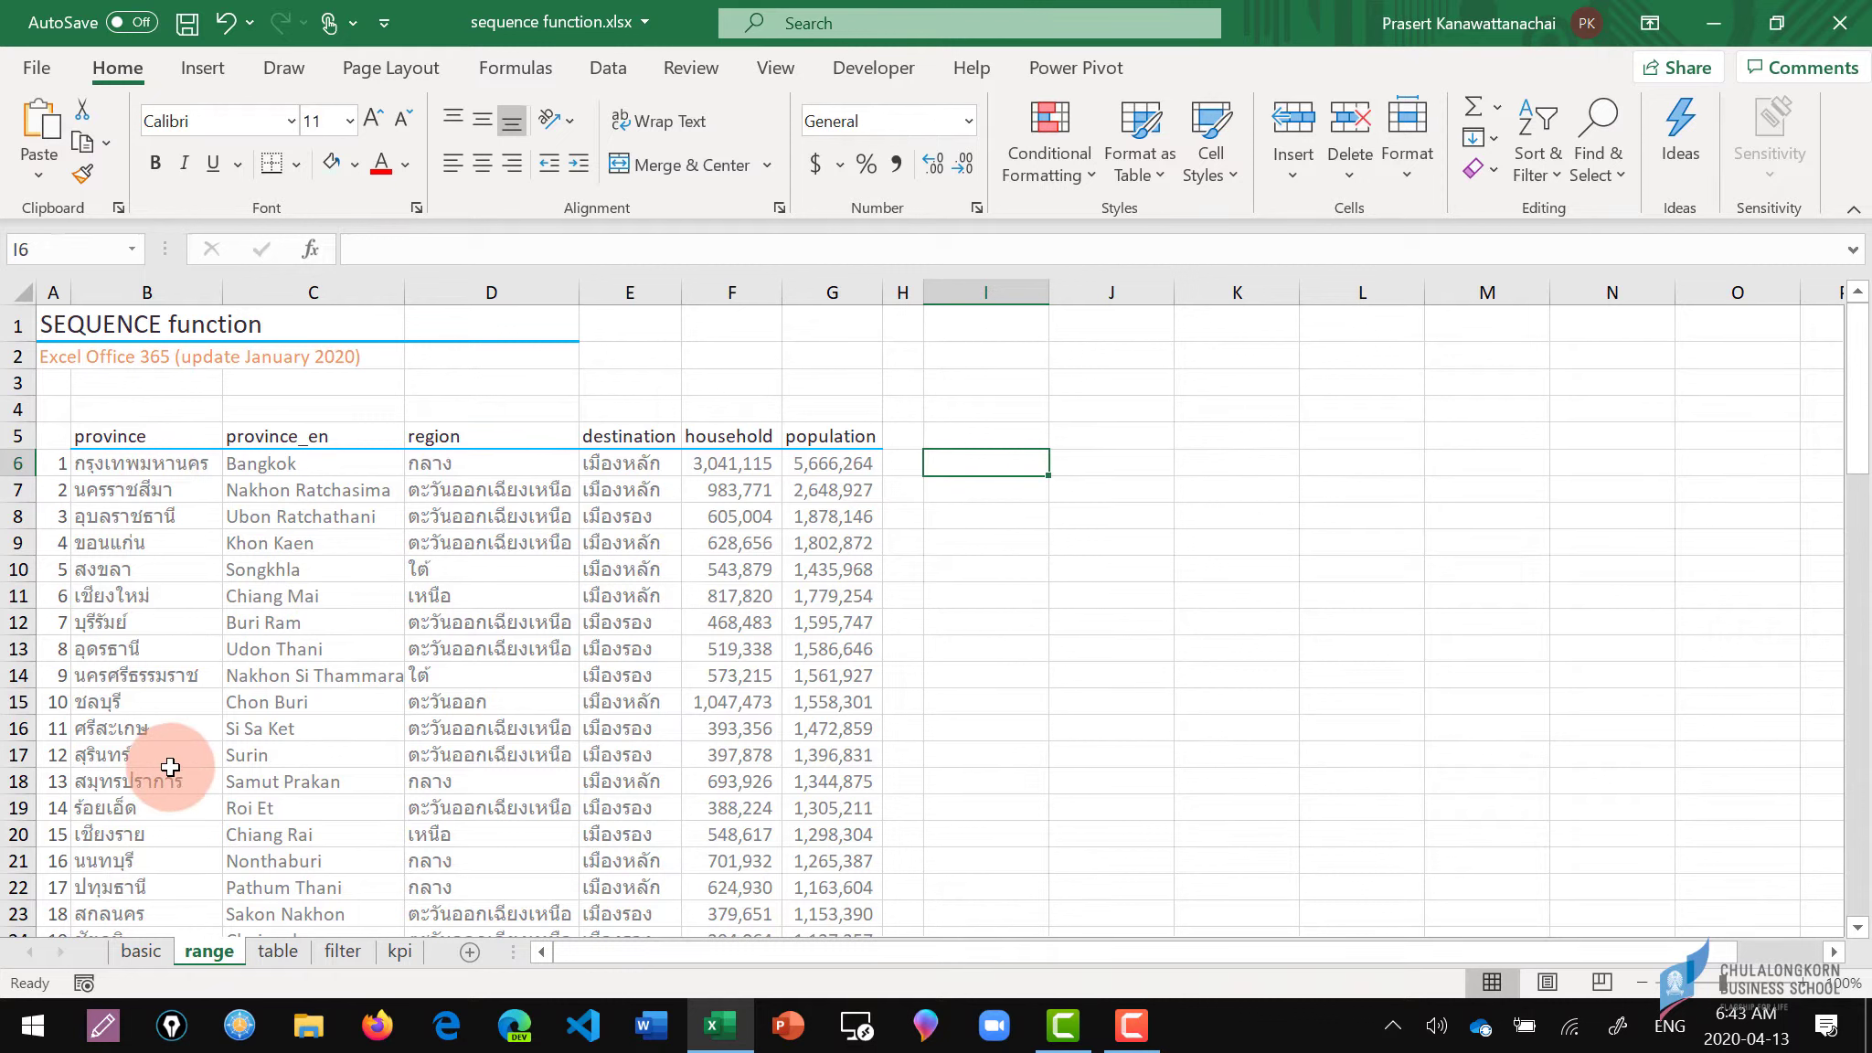
Enter =SEQUENCE(11,7) in I6 to spill 1 through 77 across I6:O16.
{"action": "type", "text": "="}
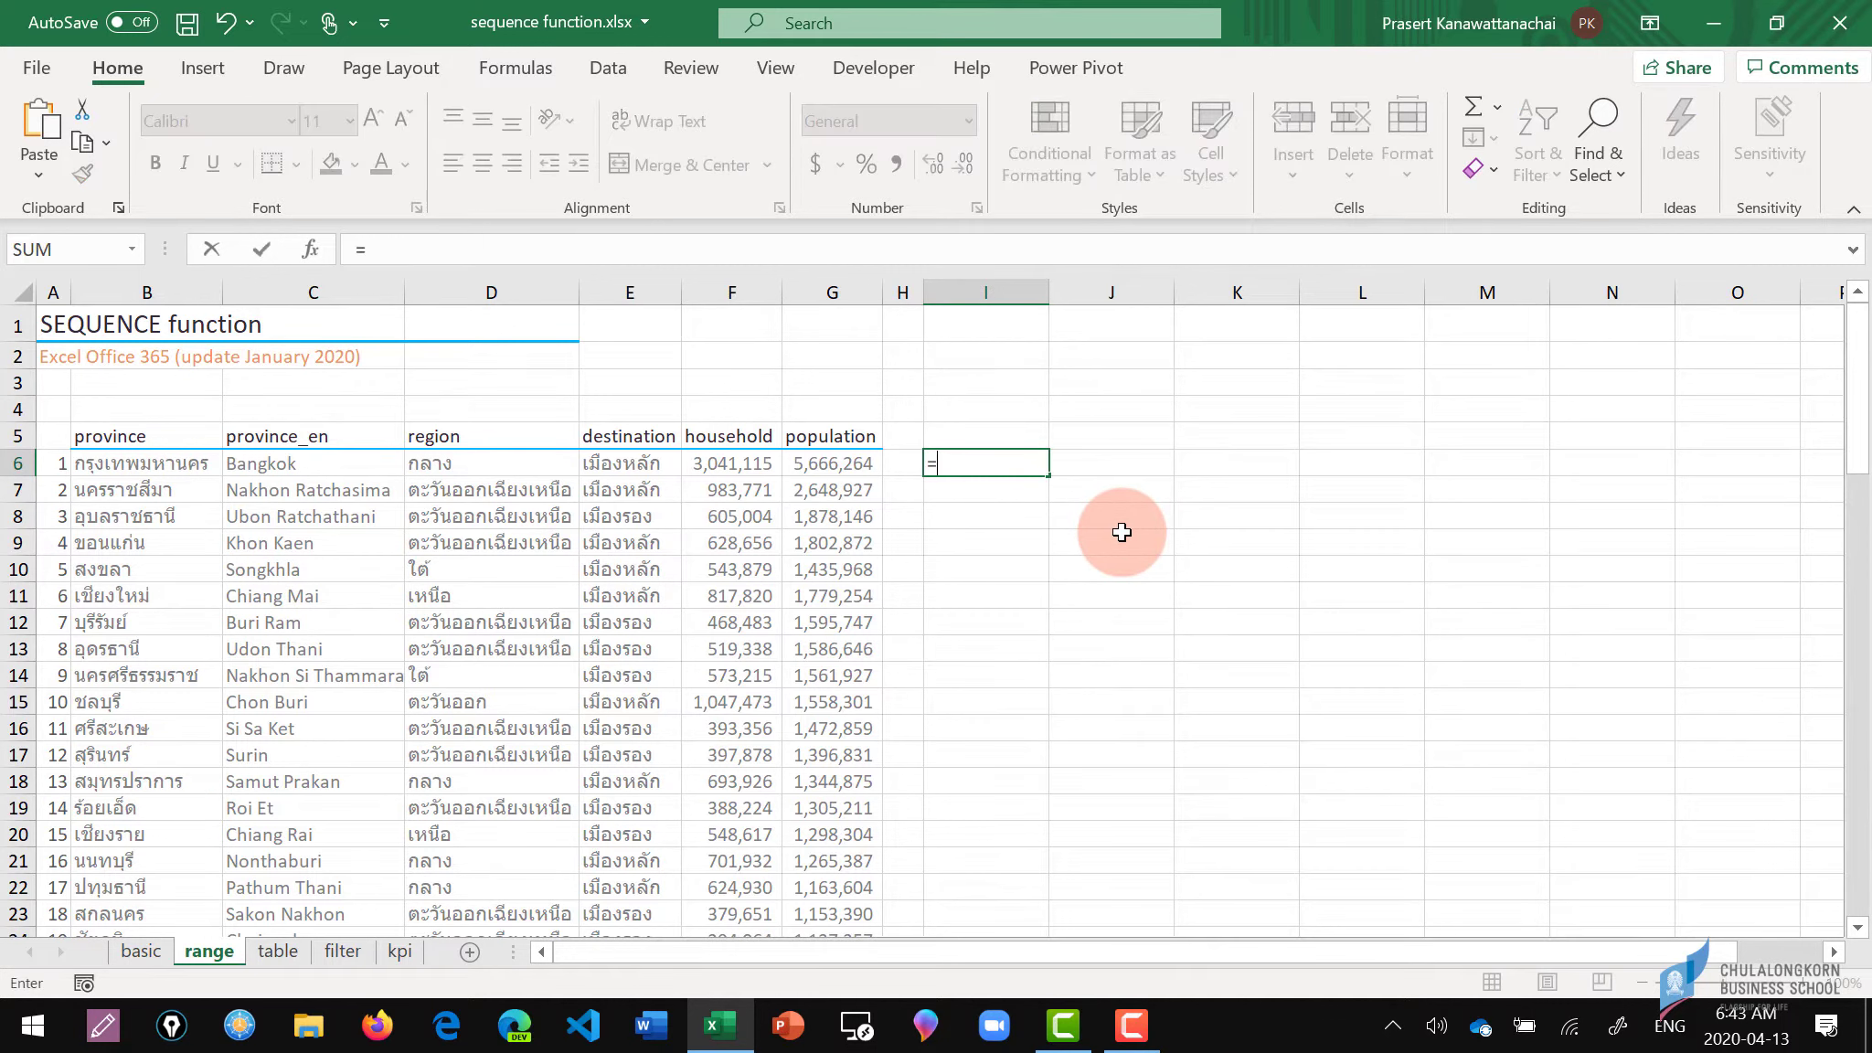
{"action": "type", "text": "seq"}
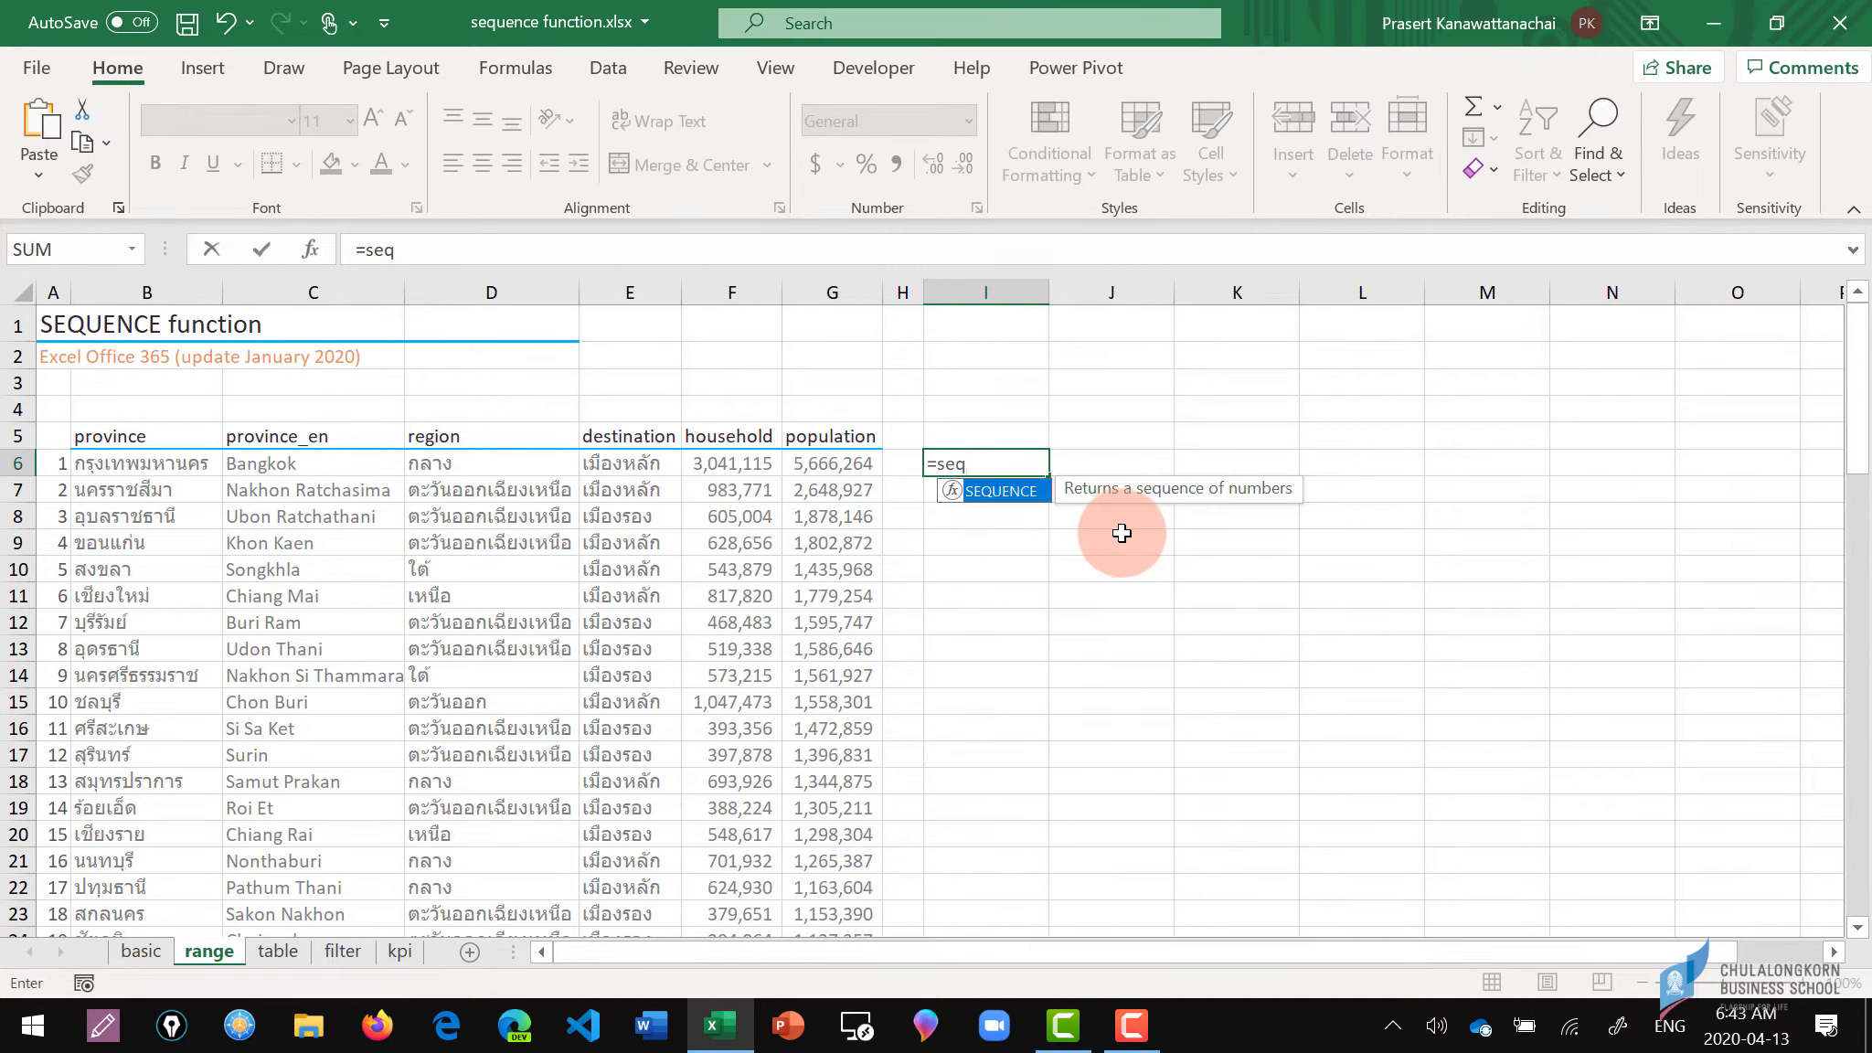
{"action": "key", "text": "Tab"}
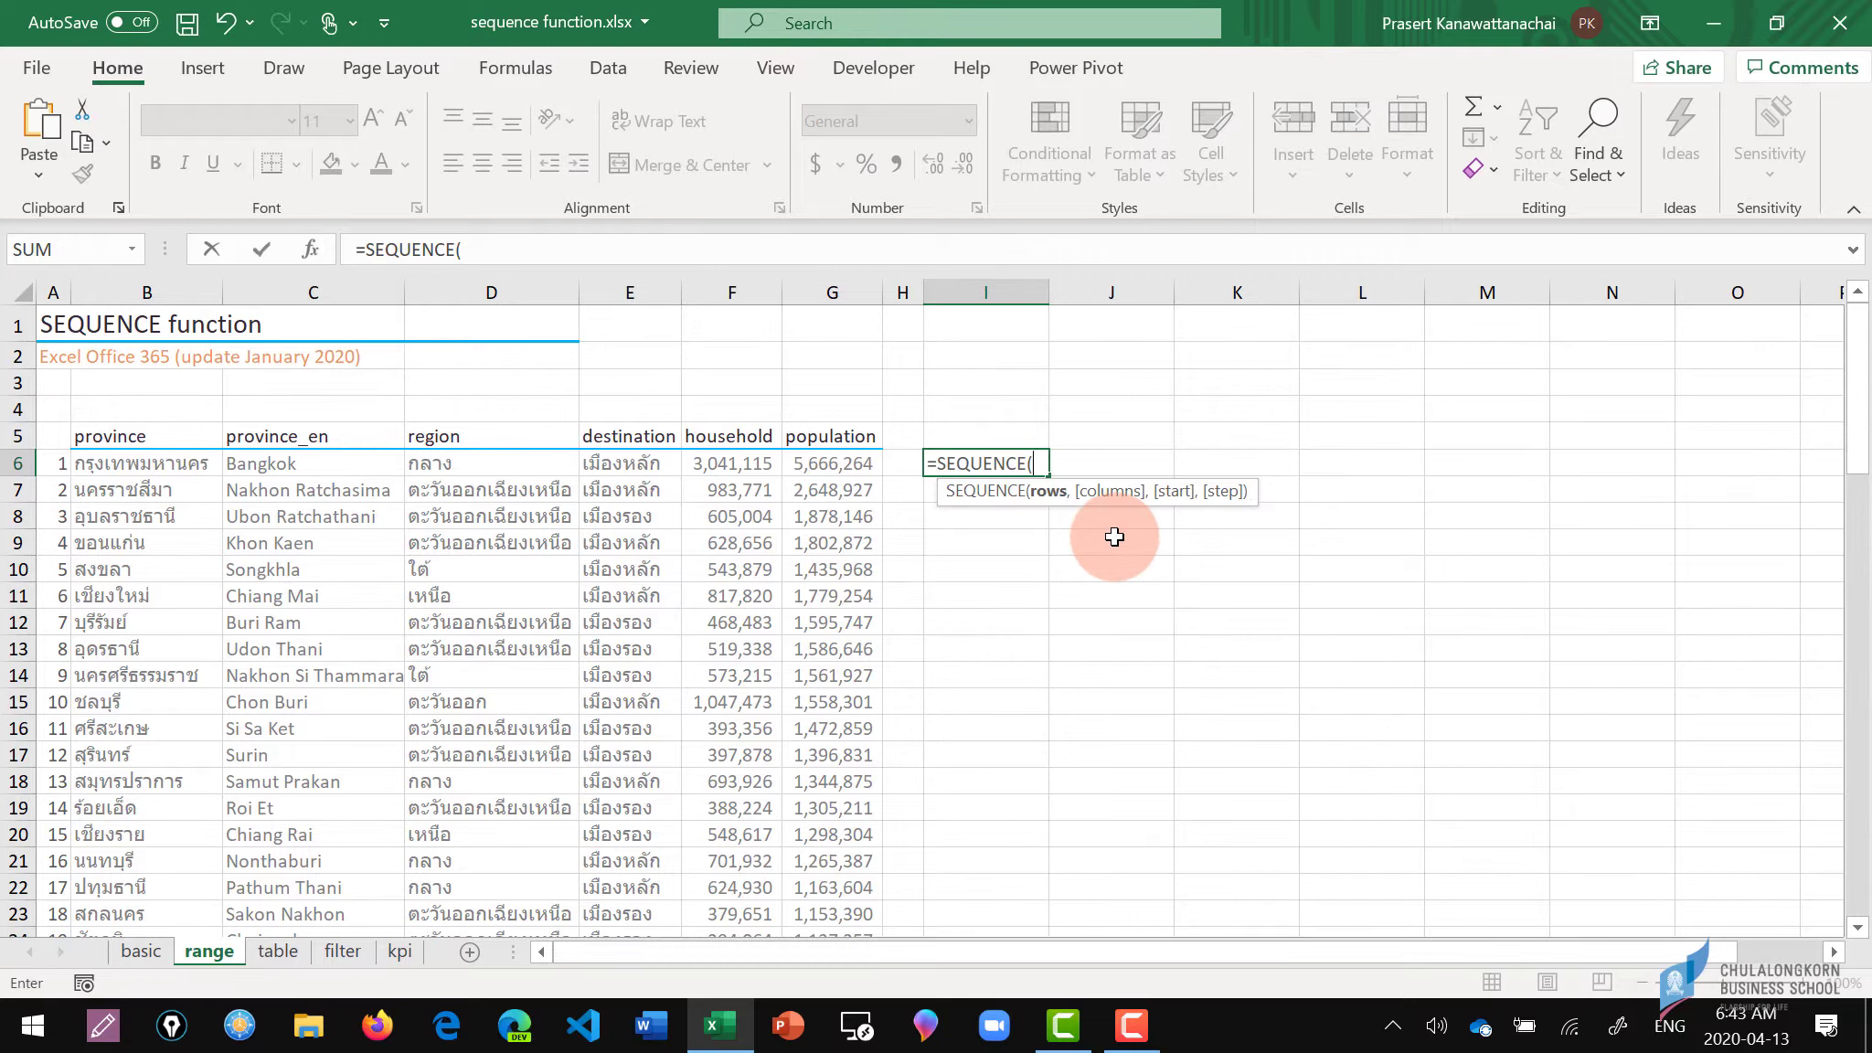
{"action": "type", "text": "11,7"}
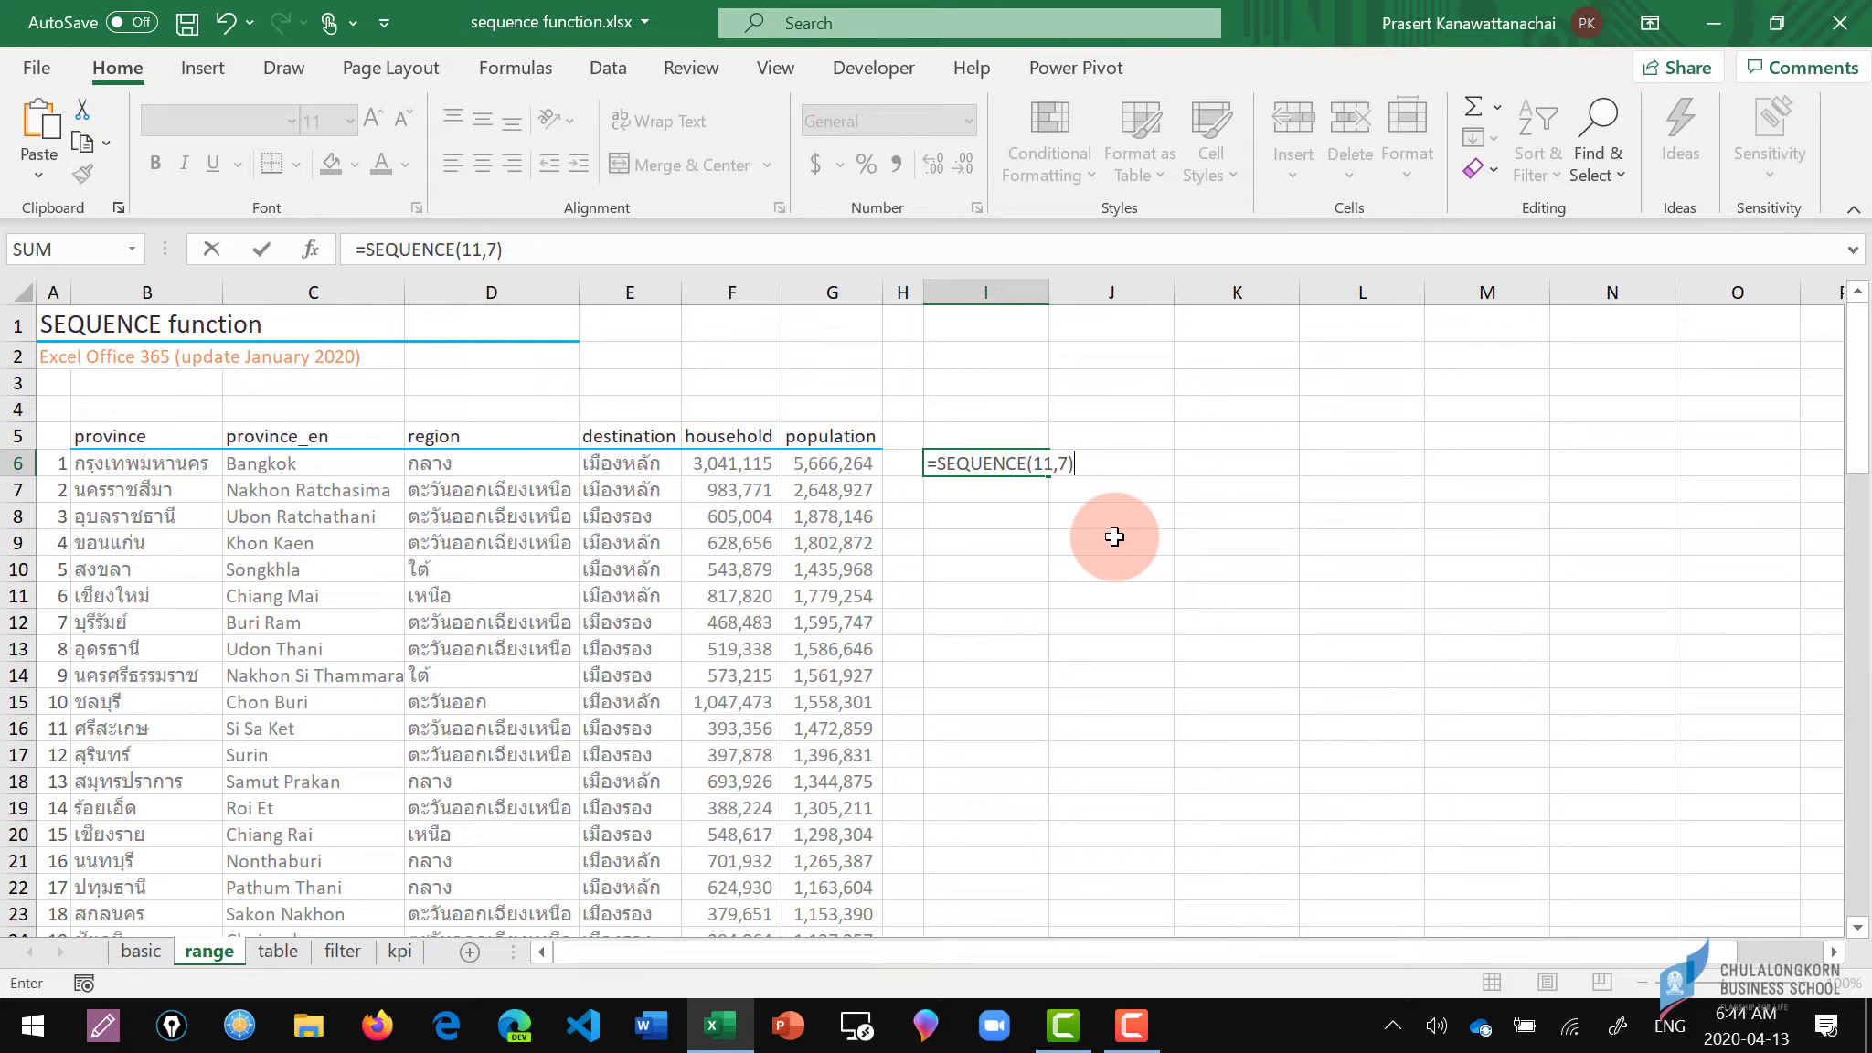
{"action": "key", "text": "Return"}
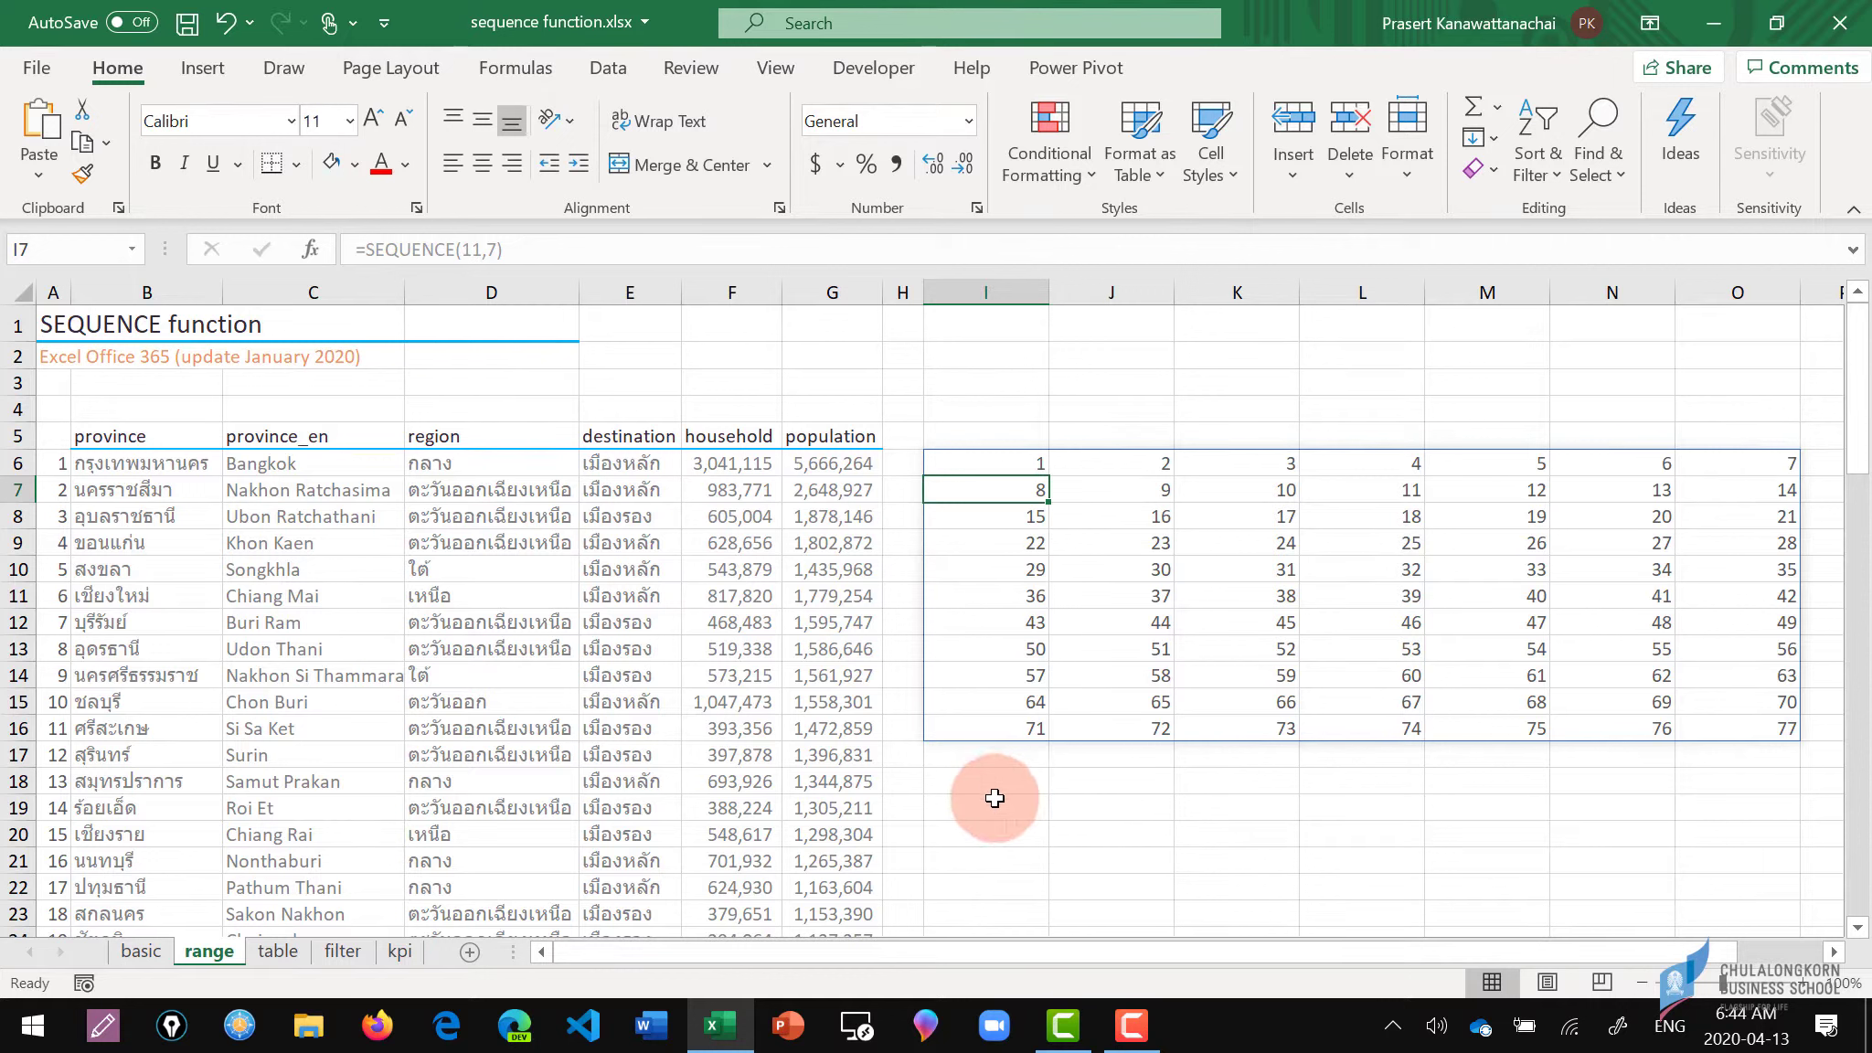
Start an INDEX formula in I18 using the province list B6:B82 as the lookup range.
{"action": "left_click", "coordinate": [1004, 784]}
{"action": "type", "text": "="}
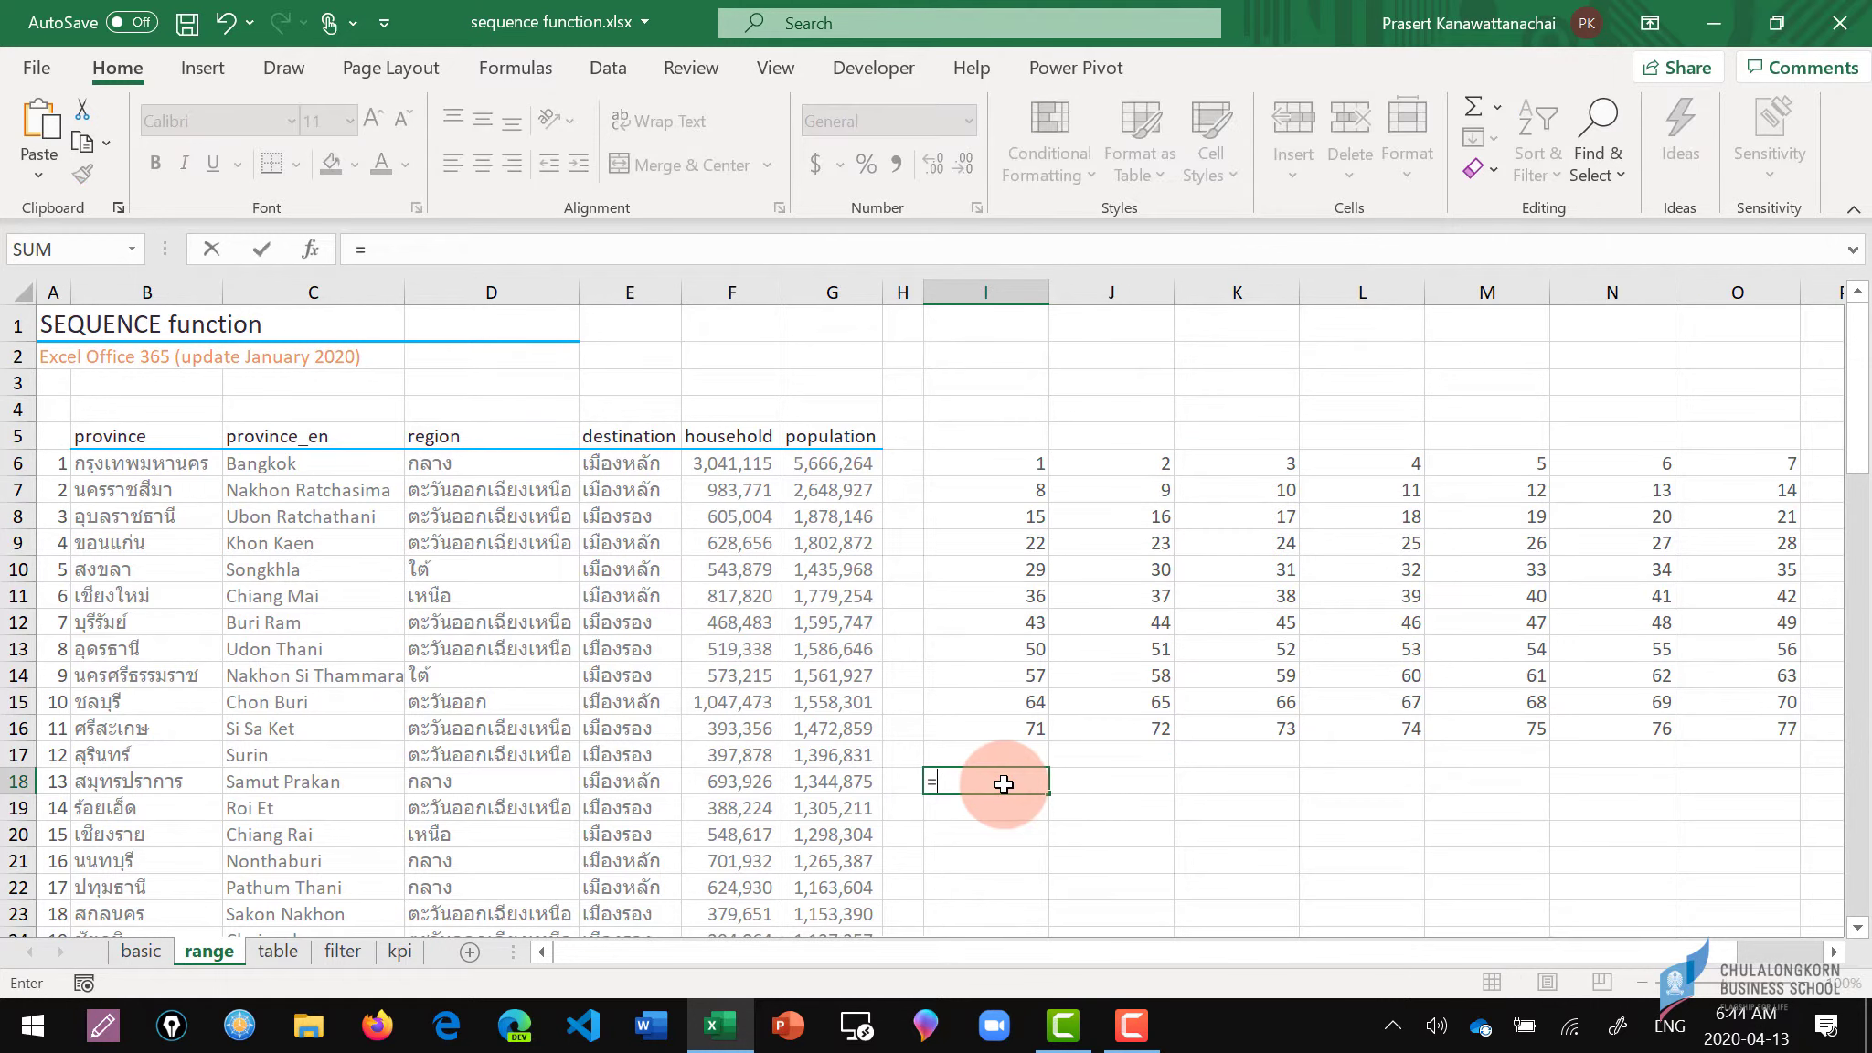
{"action": "type", "text": "in"}
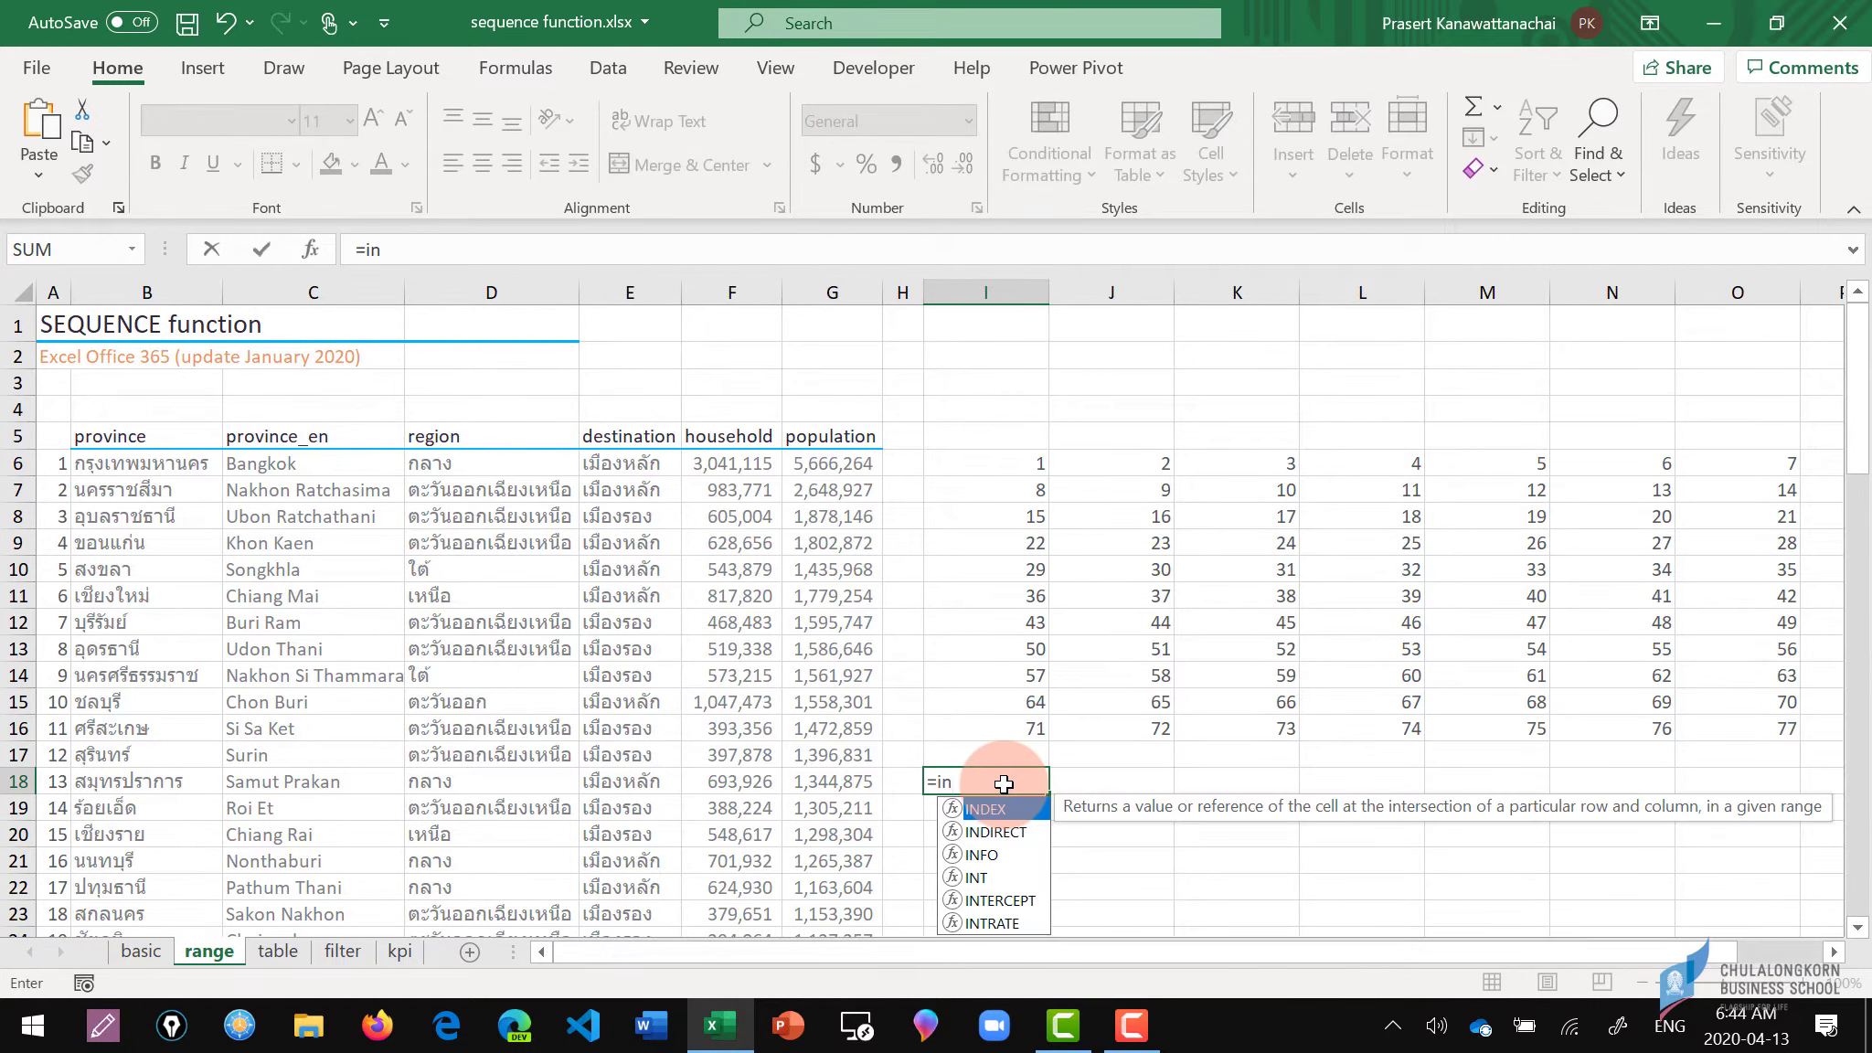
{"action": "key", "text": "Tab"}
{"action": "left_click", "coordinate": [151, 463]}
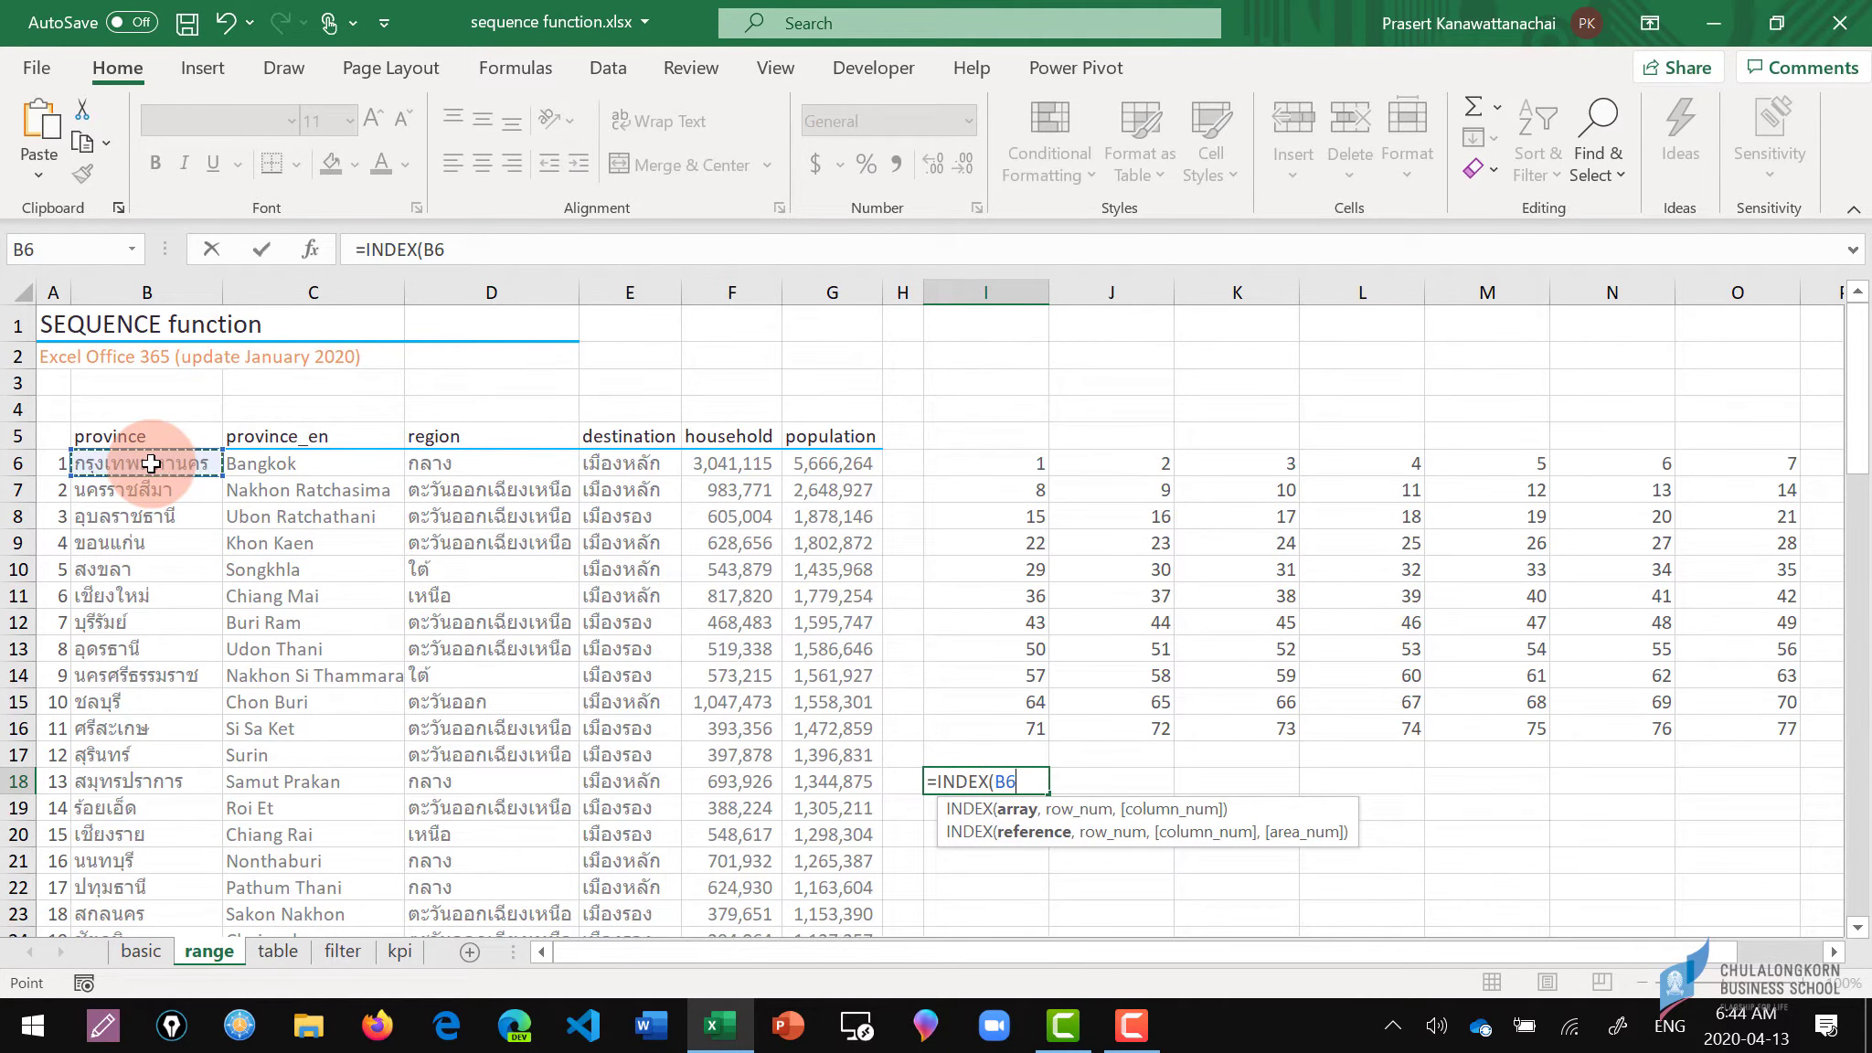
{"action": "key", "text": "ctrl+shift+Down"}
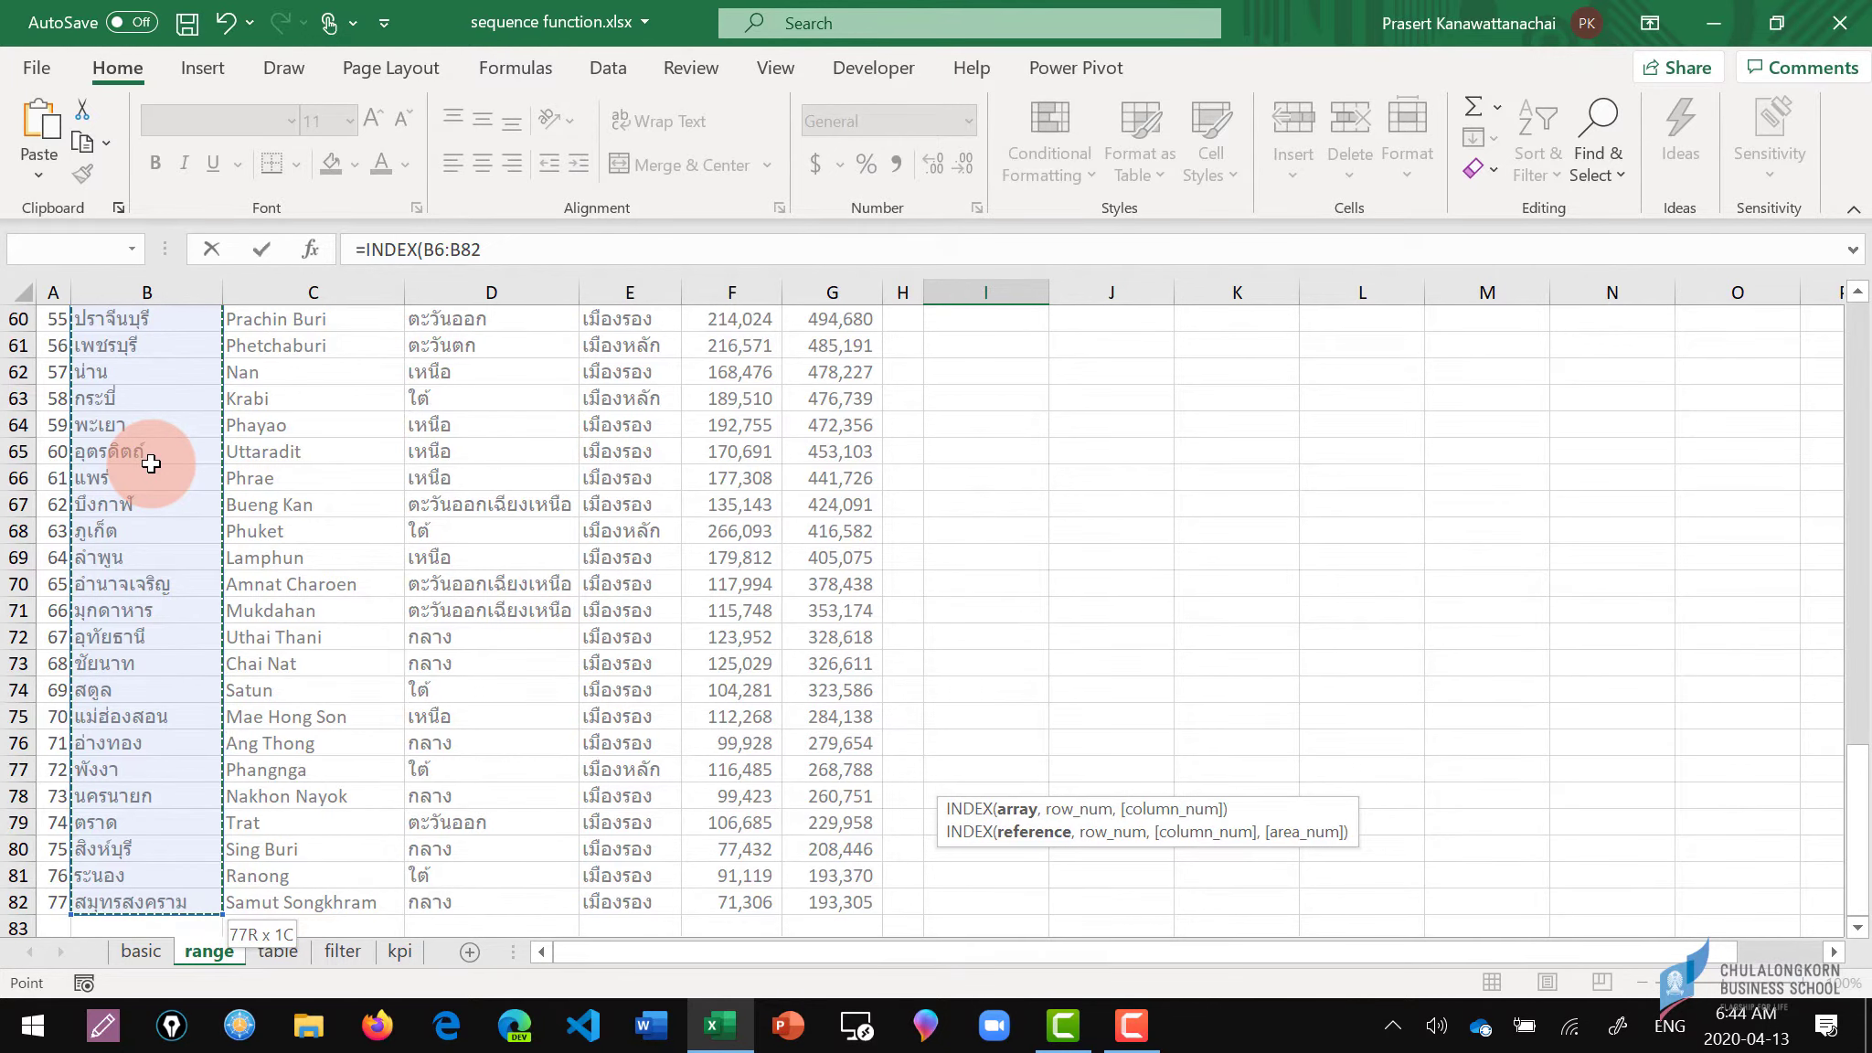
{"action": "key", "text": "ctrl+BackSpace"}
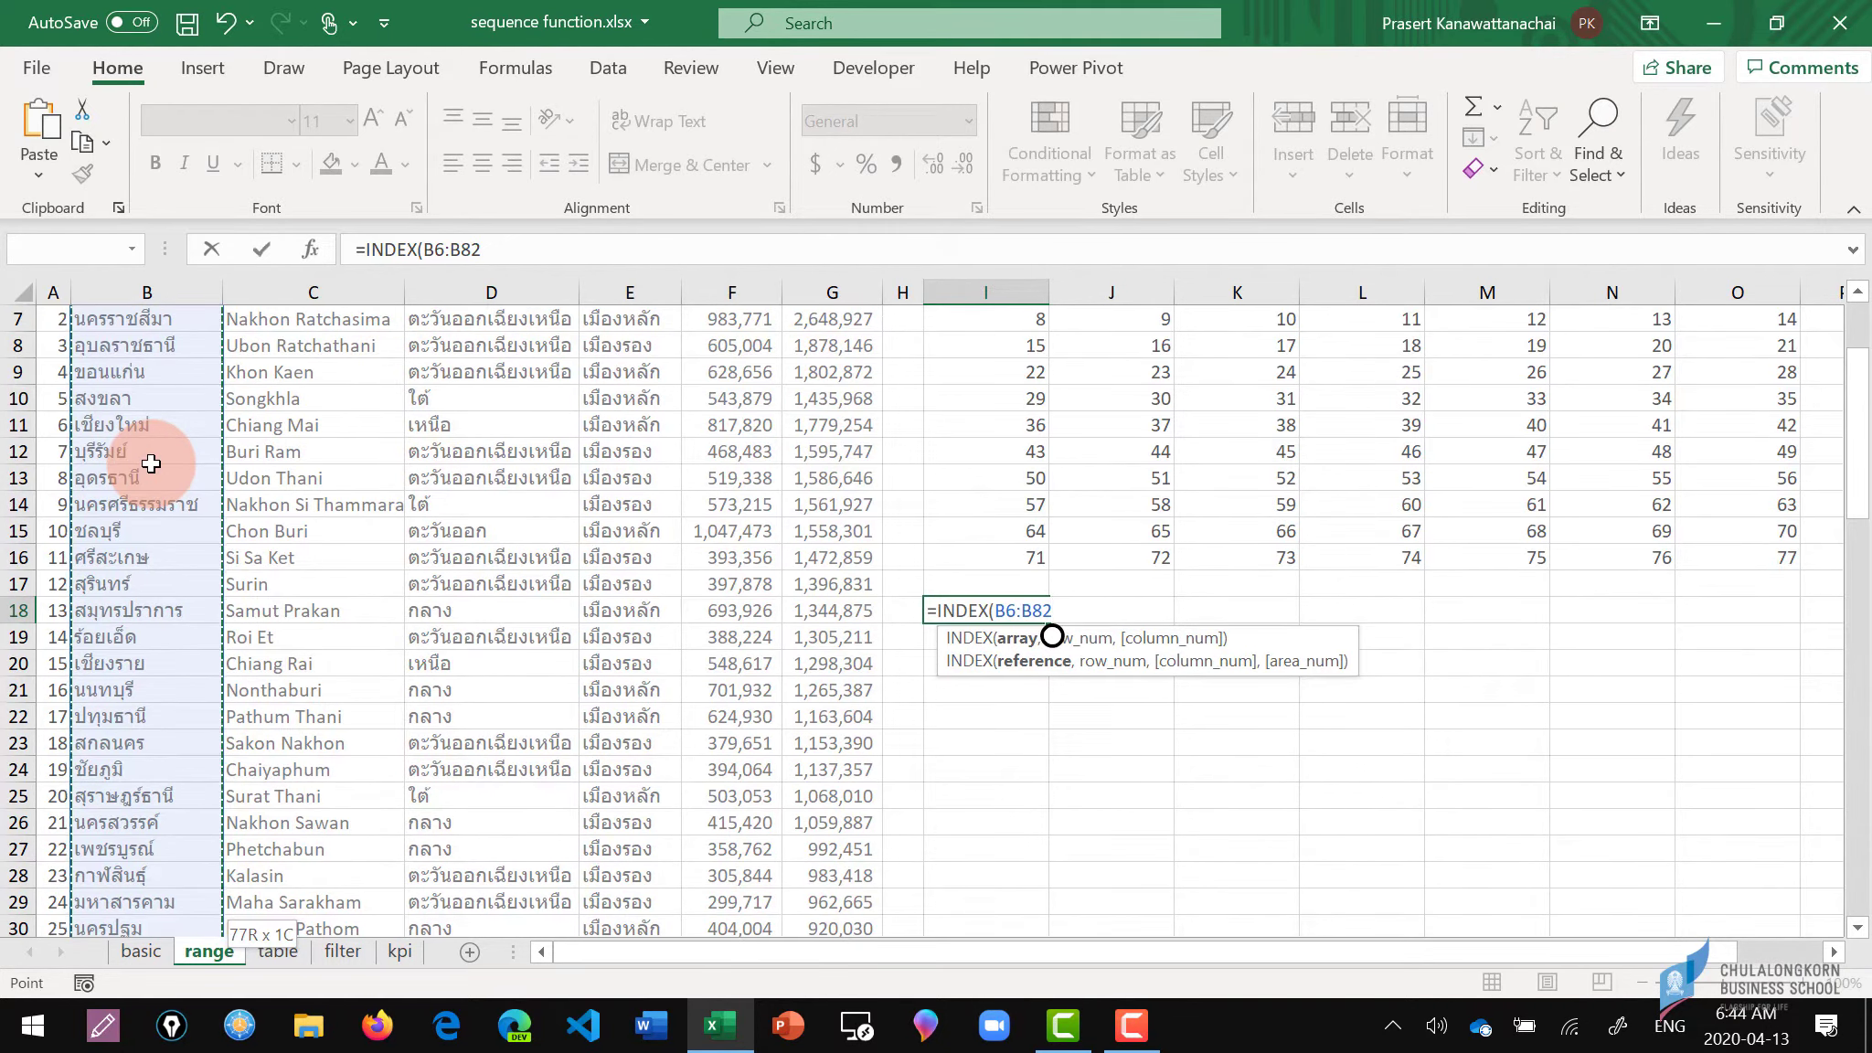
{"action": "type", "text": ","}
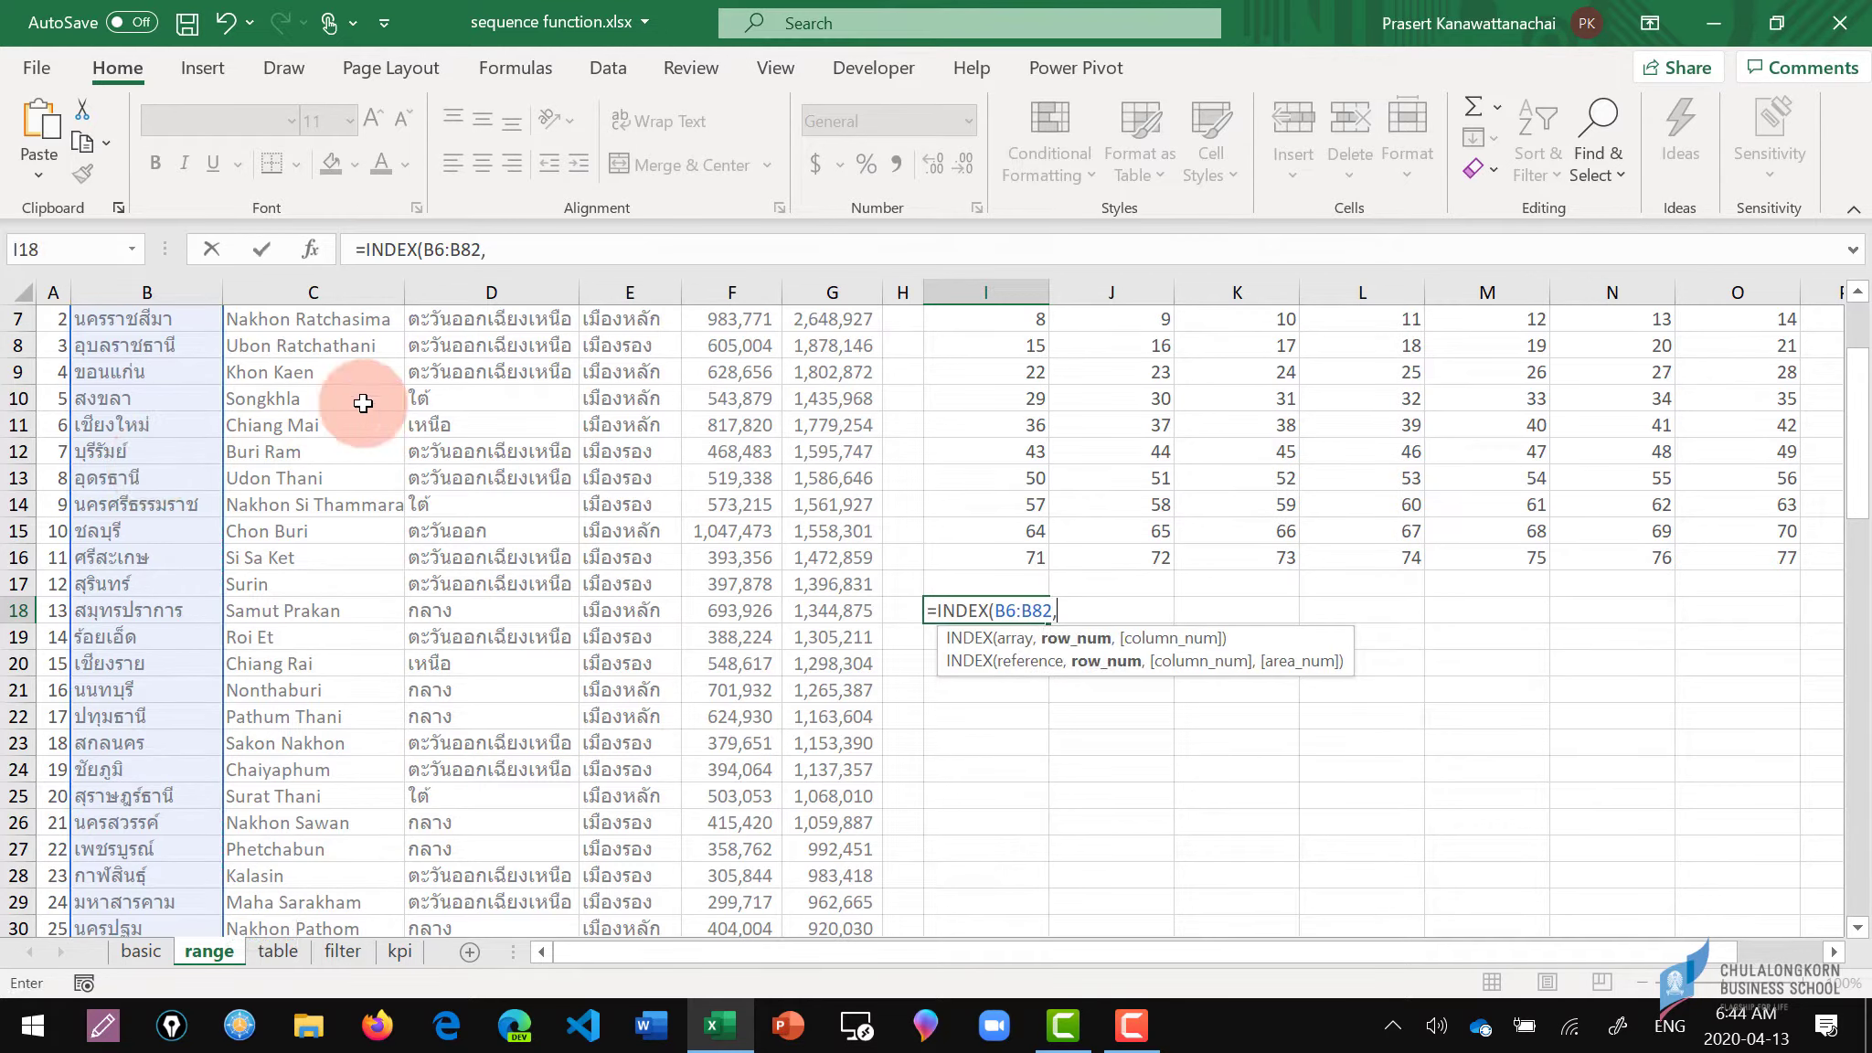
Use I6 as the row position and lock the range as $B$6:$B$82.
{"action": "scroll", "coordinate": [1021, 563], "scroll_direction": "up", "scroll_amount": 2}
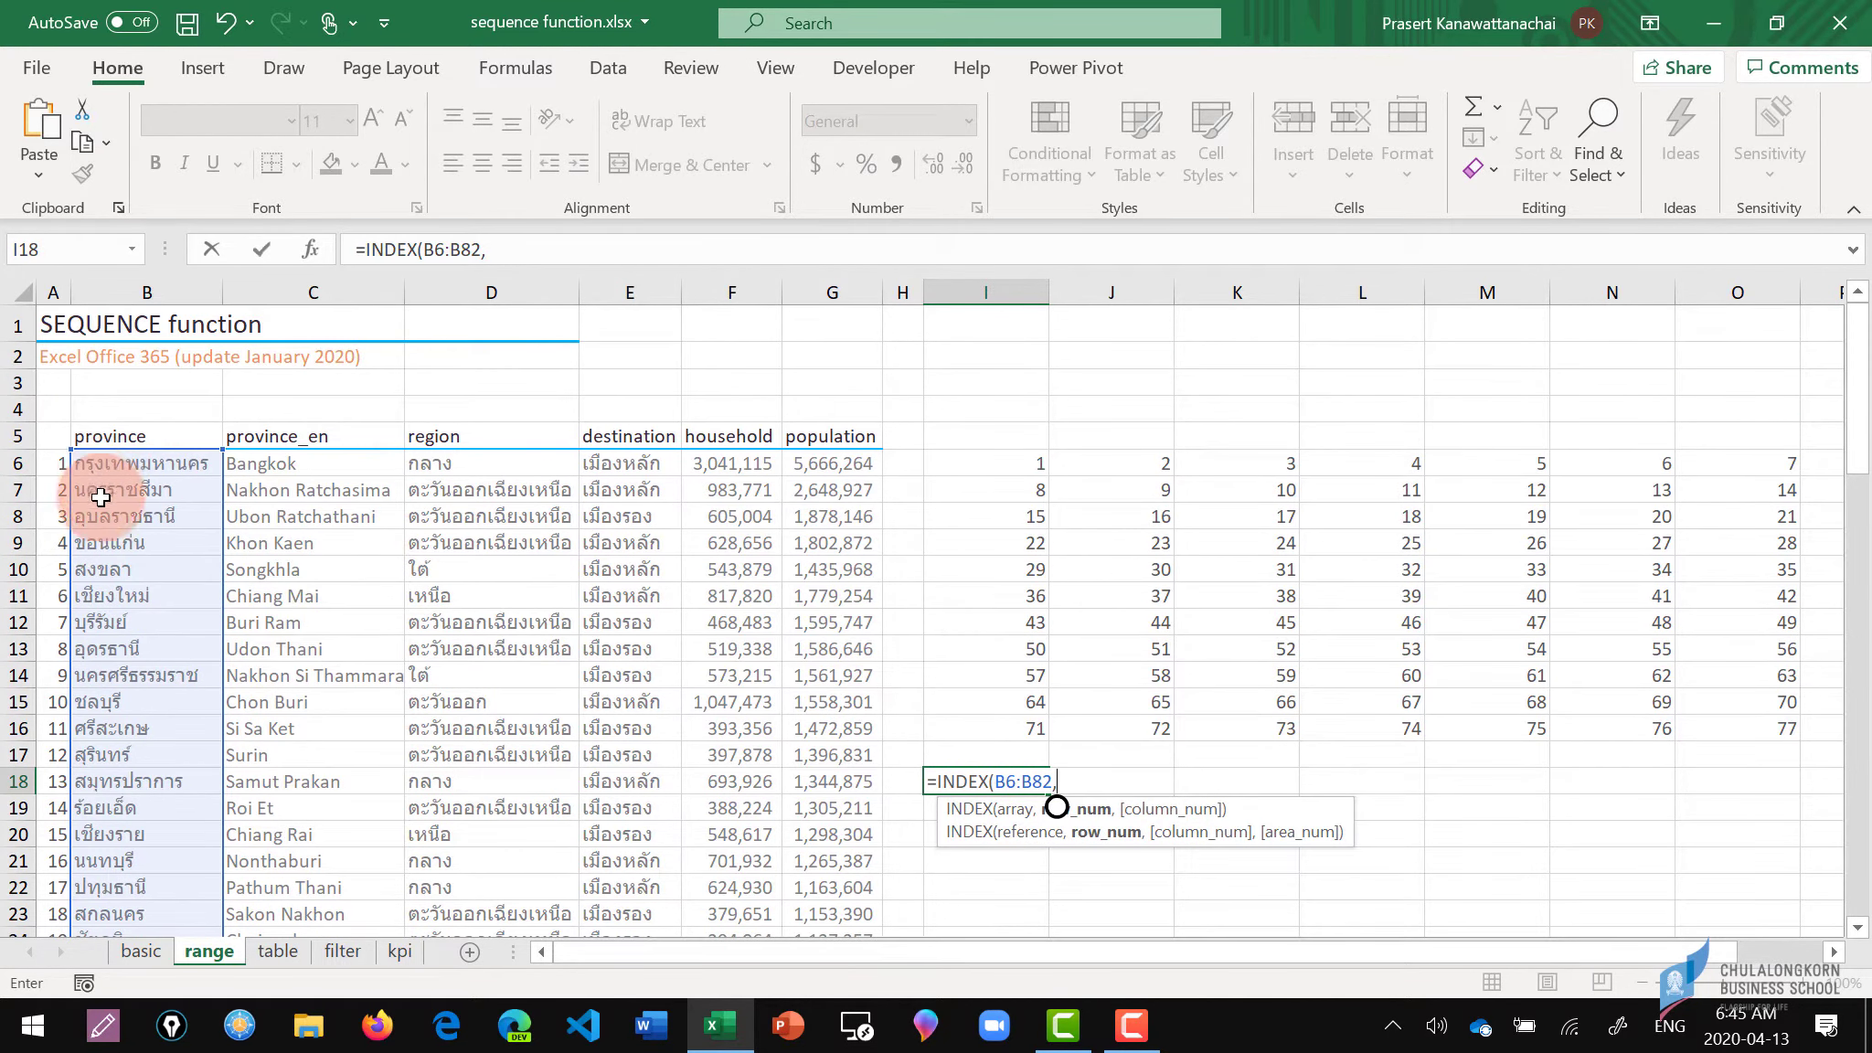
{"action": "left_click", "coordinate": [1018, 466]}
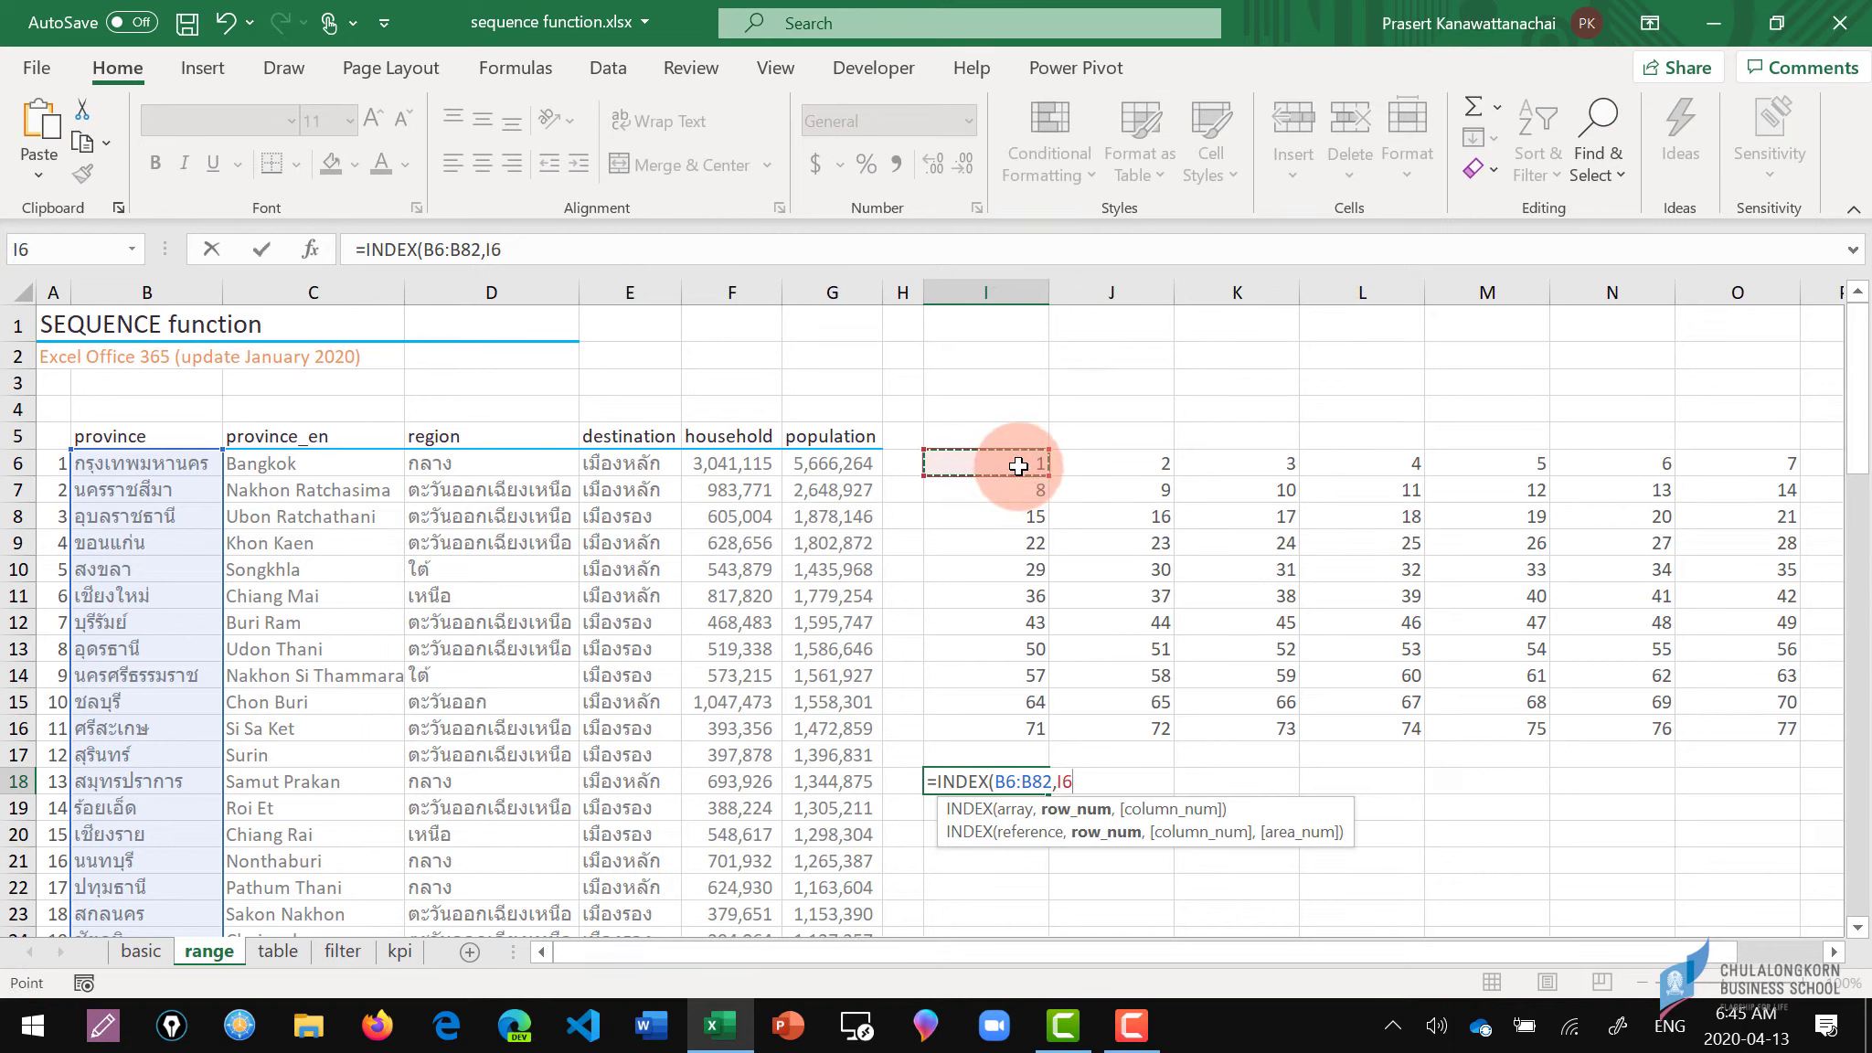
{"action": "type", "text": ")"}
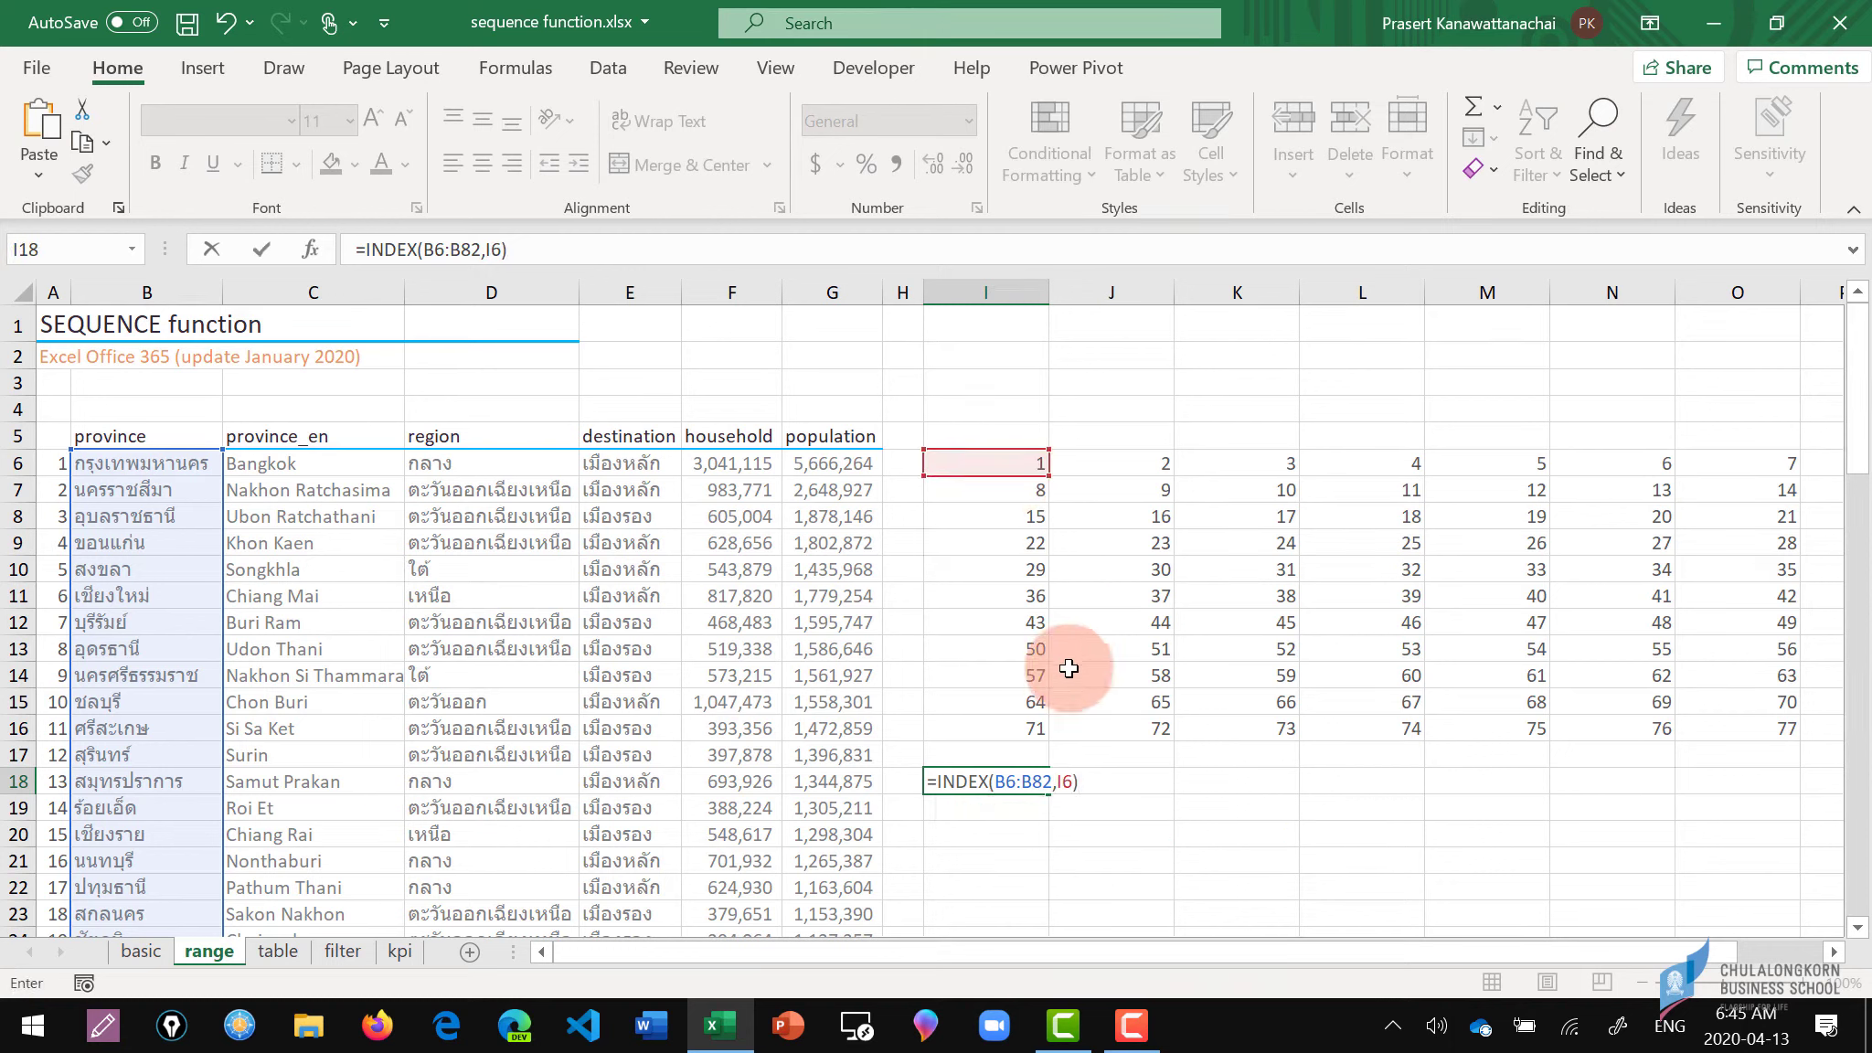
{"action": "left_click", "coordinate": [1010, 786]}
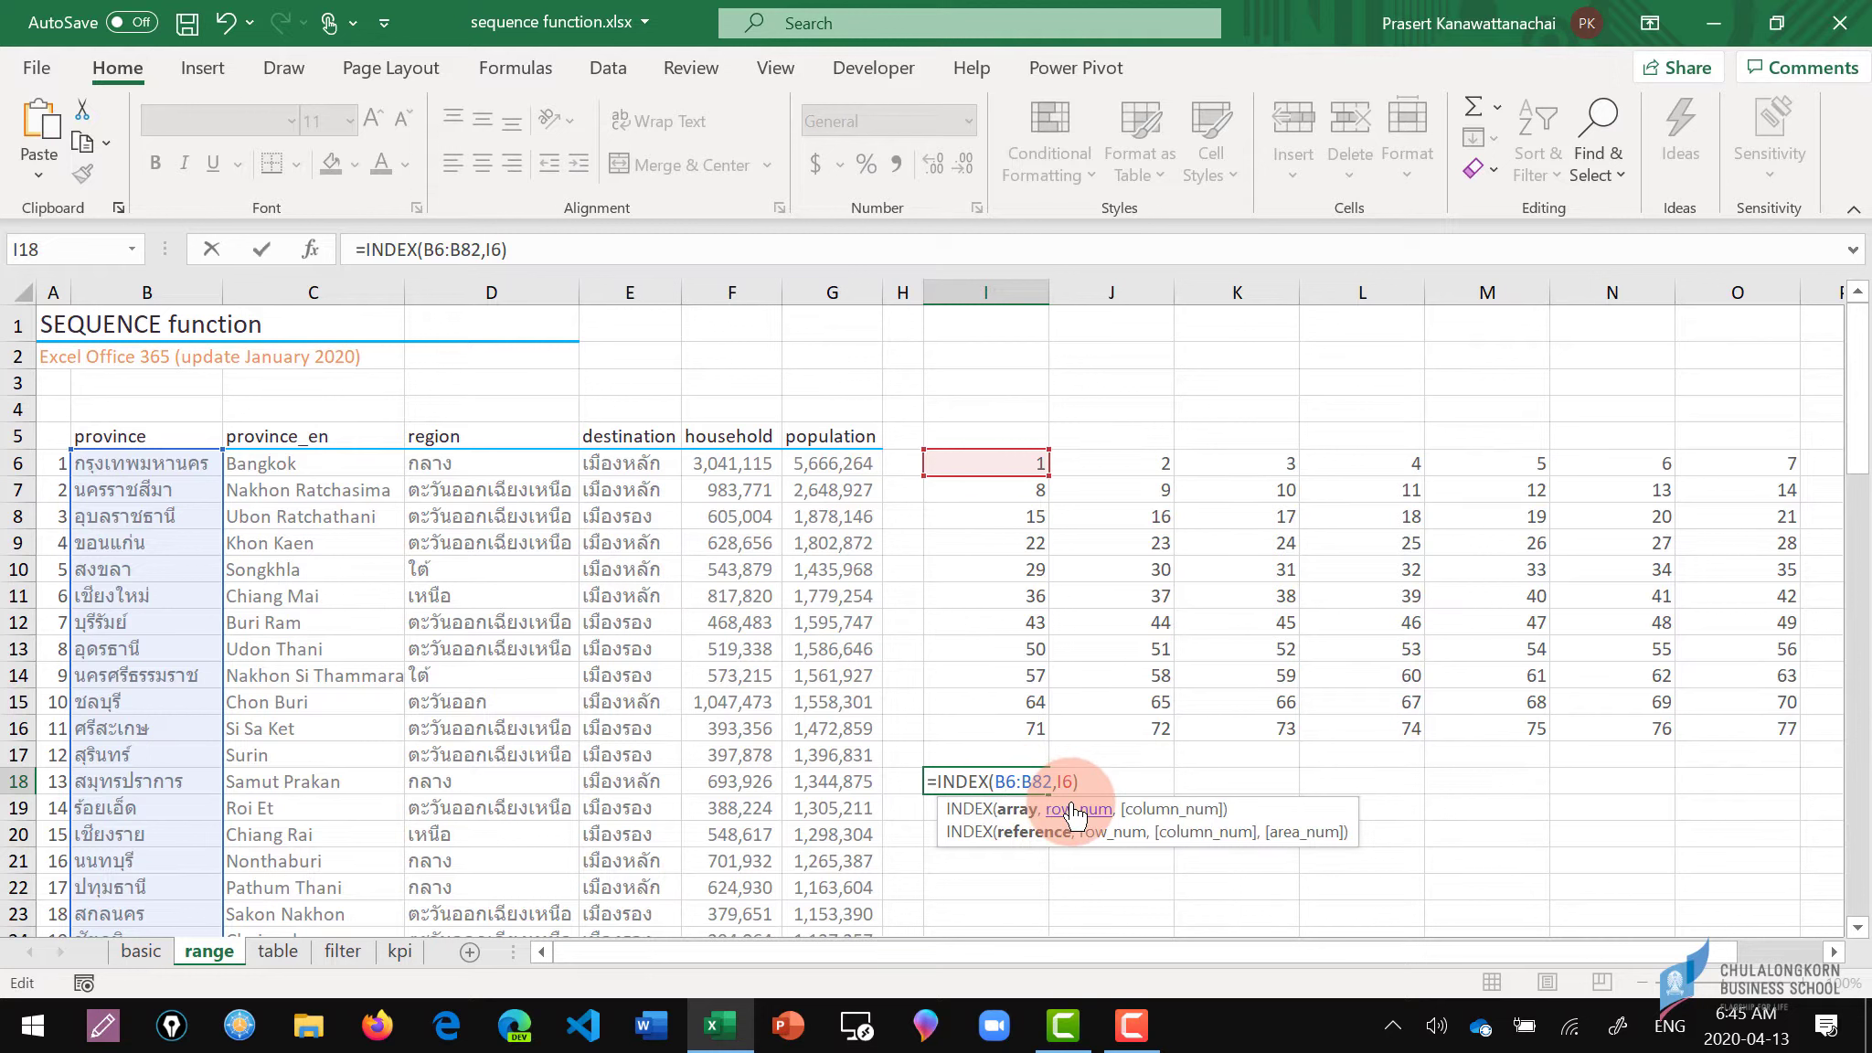
{"action": "key", "text": "F4"}
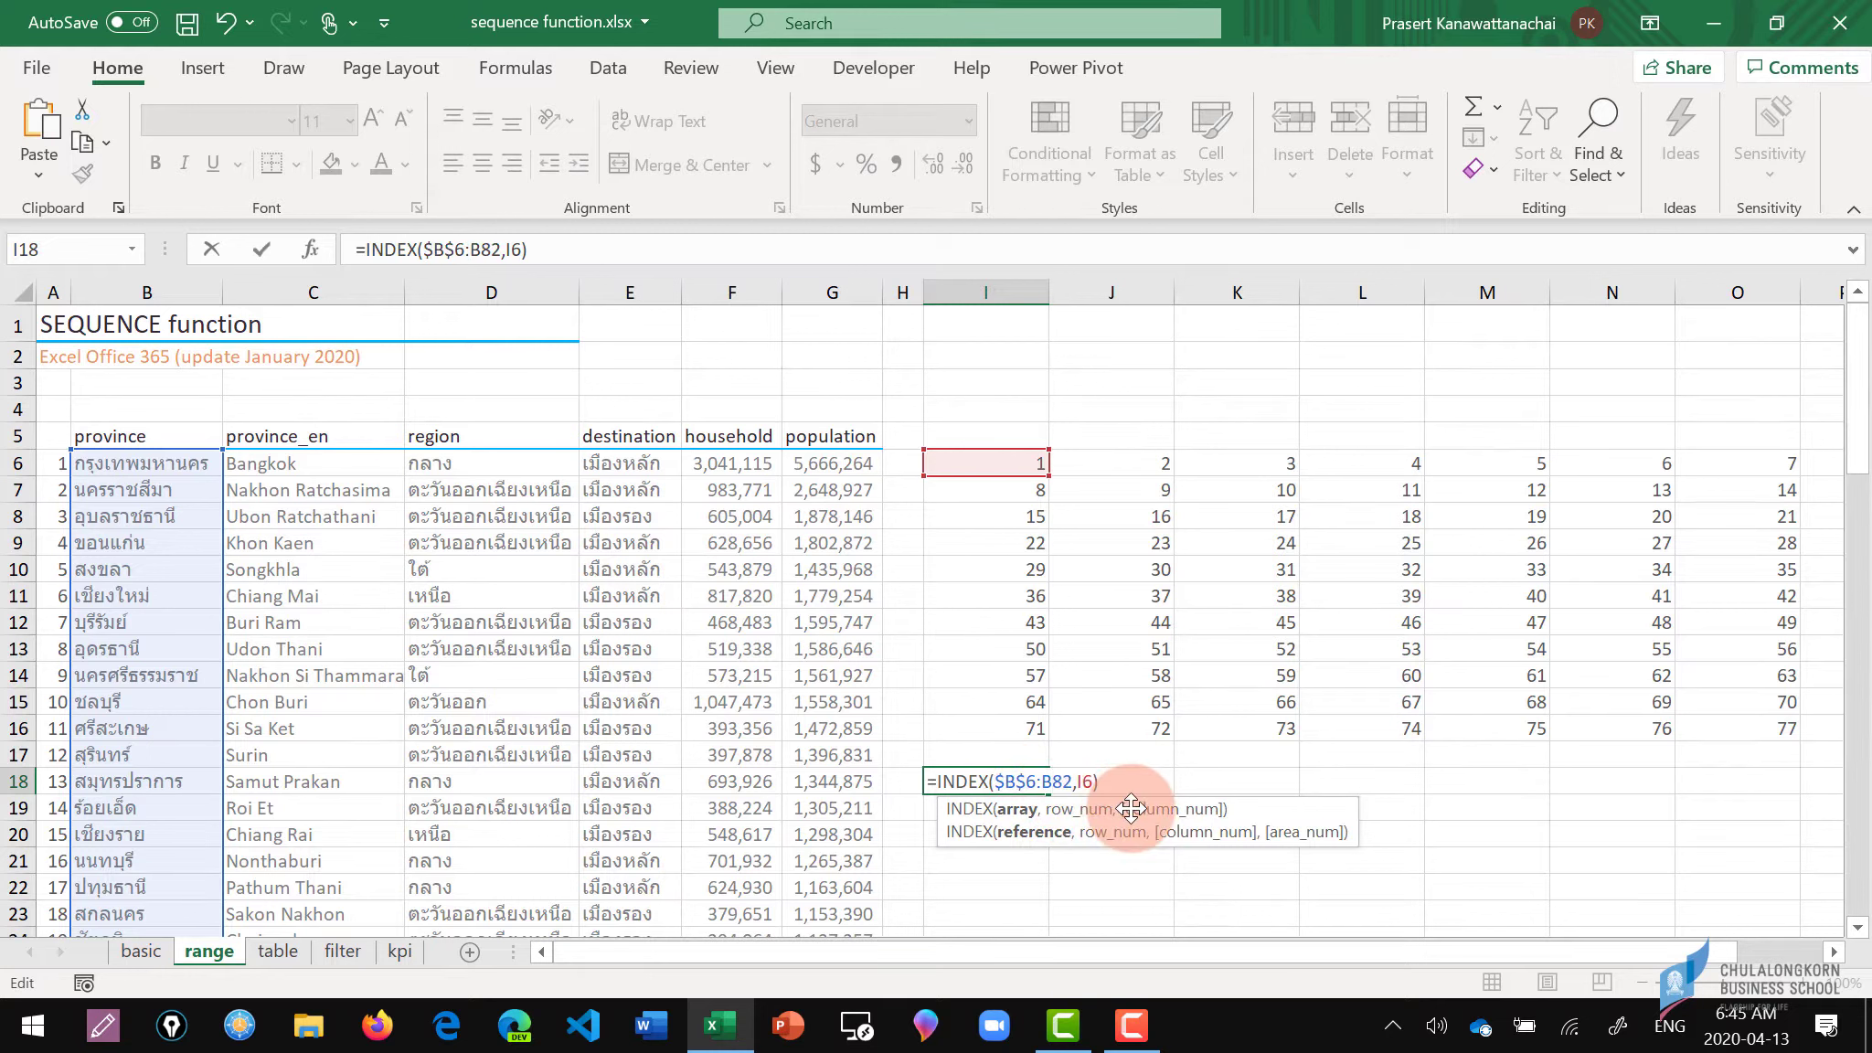
{"action": "key", "text": "F4"}
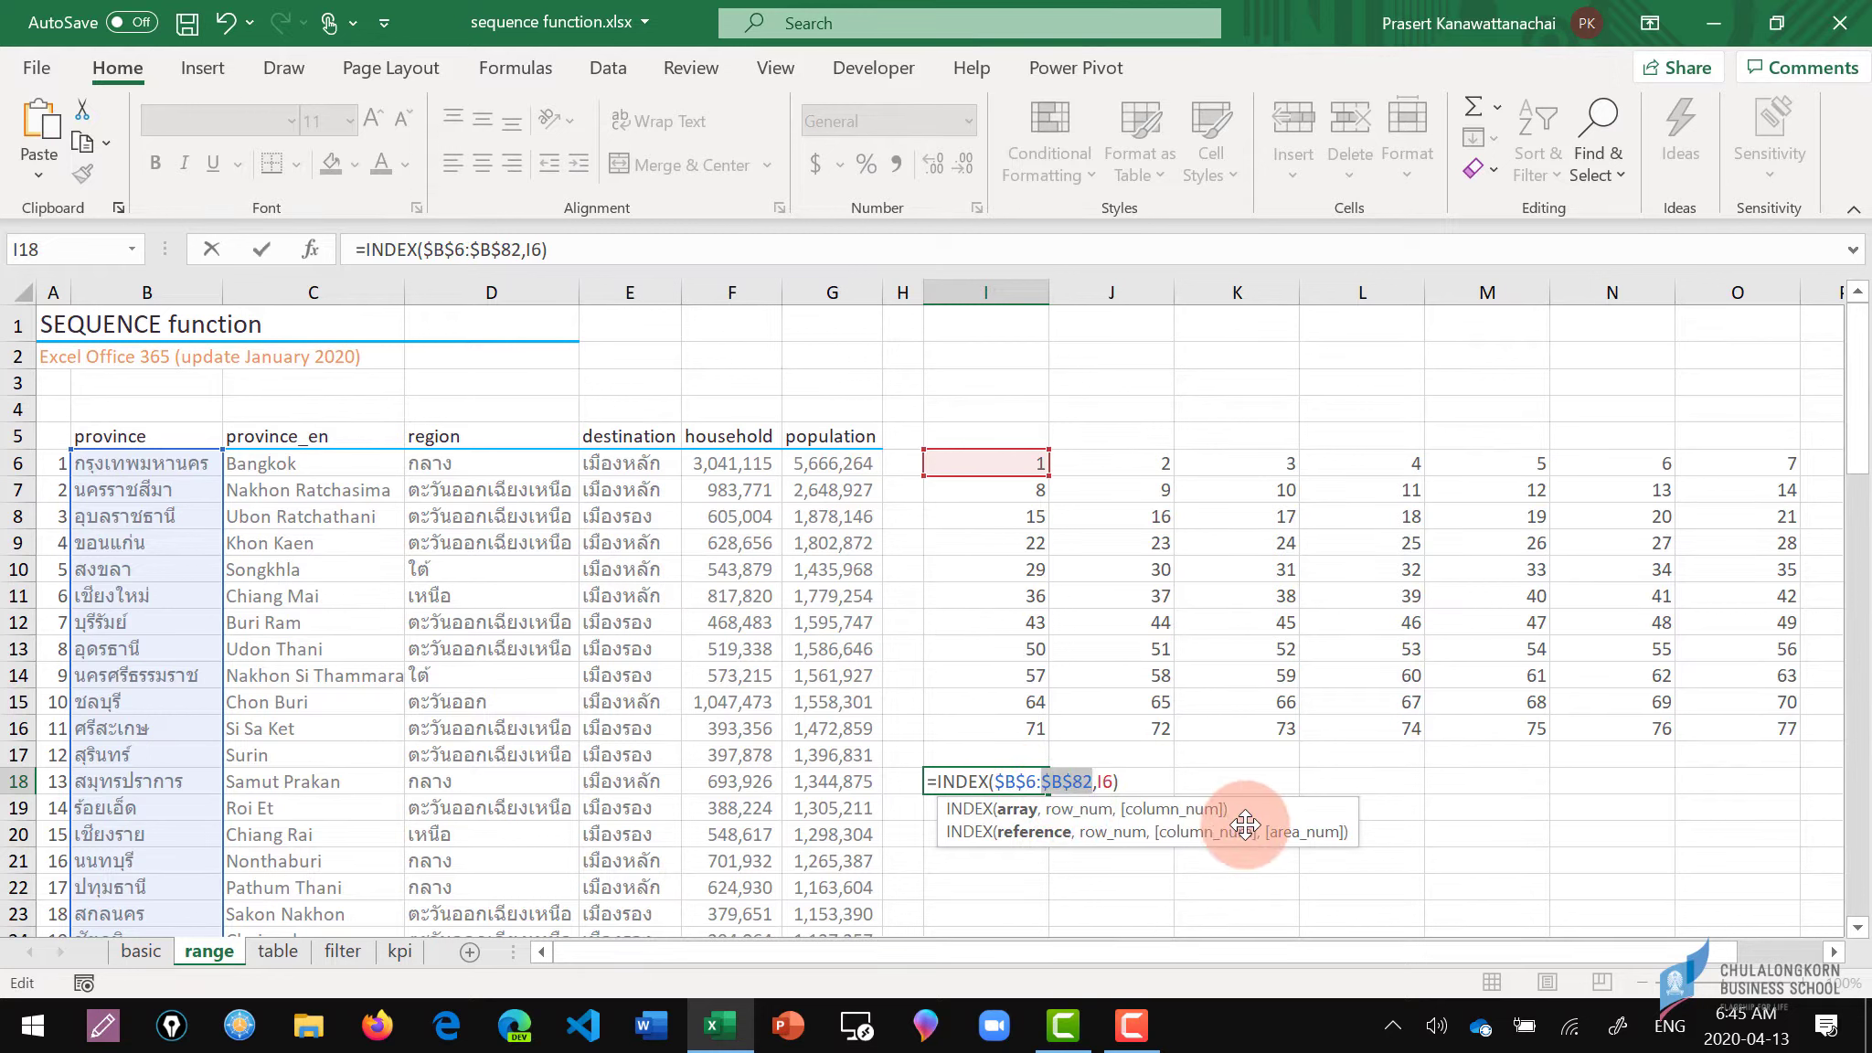
Commit the INDEX formula in I18 and copy it across I18:O28 with Ctrl+D and Ctrl+R.
{"action": "key", "text": "Return"}
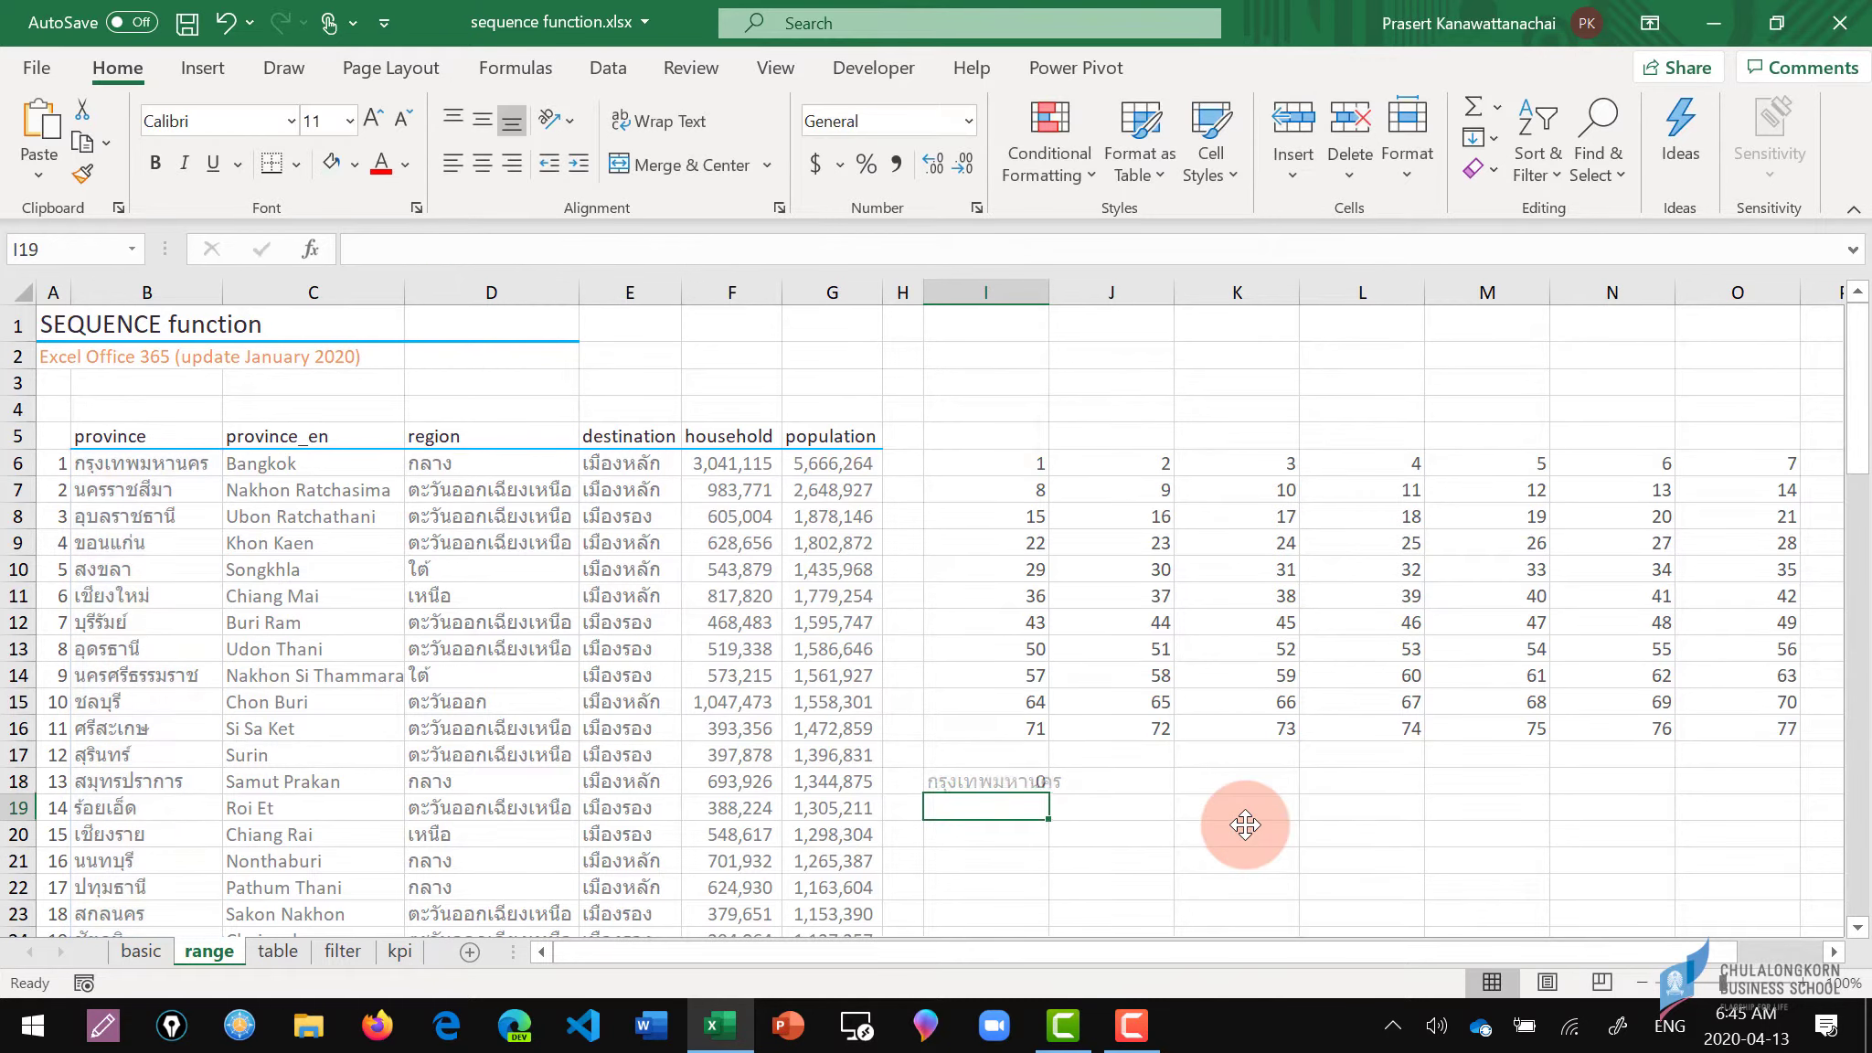
{"action": "key", "text": "Up"}
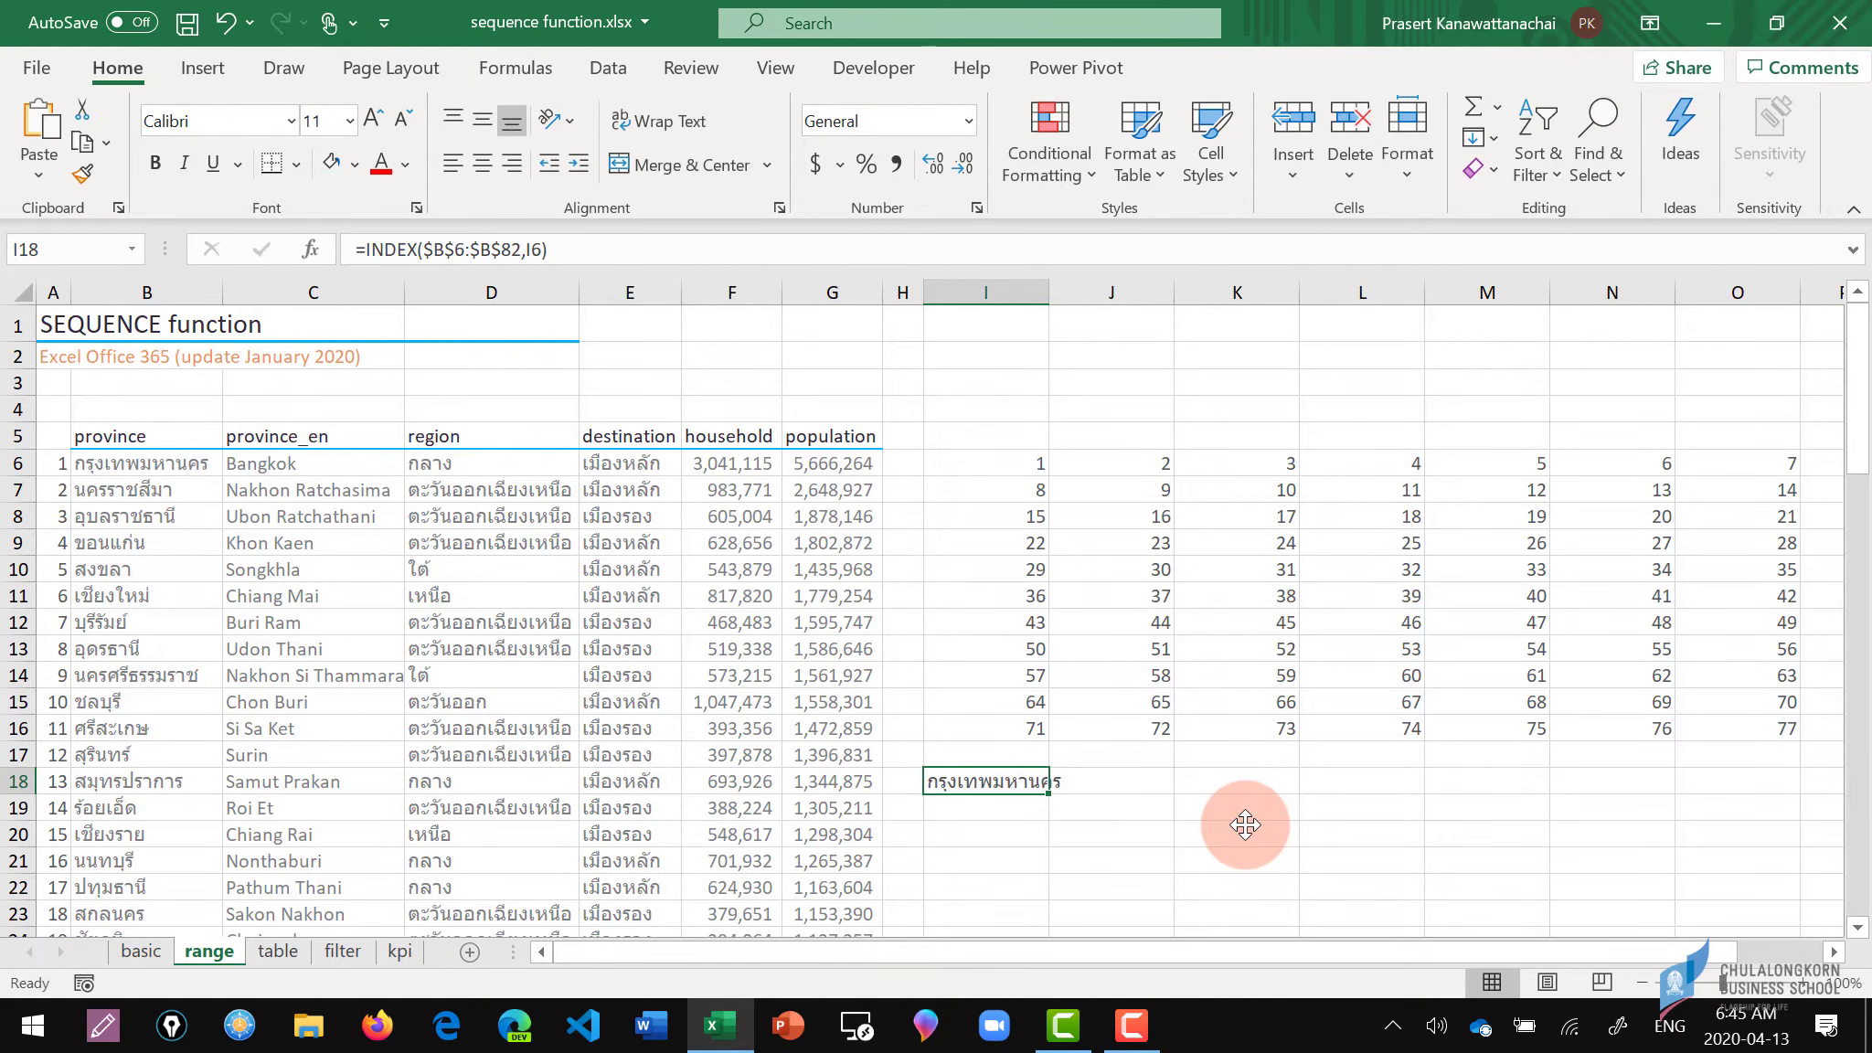
{"action": "scroll", "coordinate": [1245, 824], "scroll_direction": "down", "scroll_amount": 2}
{"action": "key", "text": "shift+Down"}
{"action": "key", "text": "shift+Down"}
{"action": "key", "text": "shift+Down"}
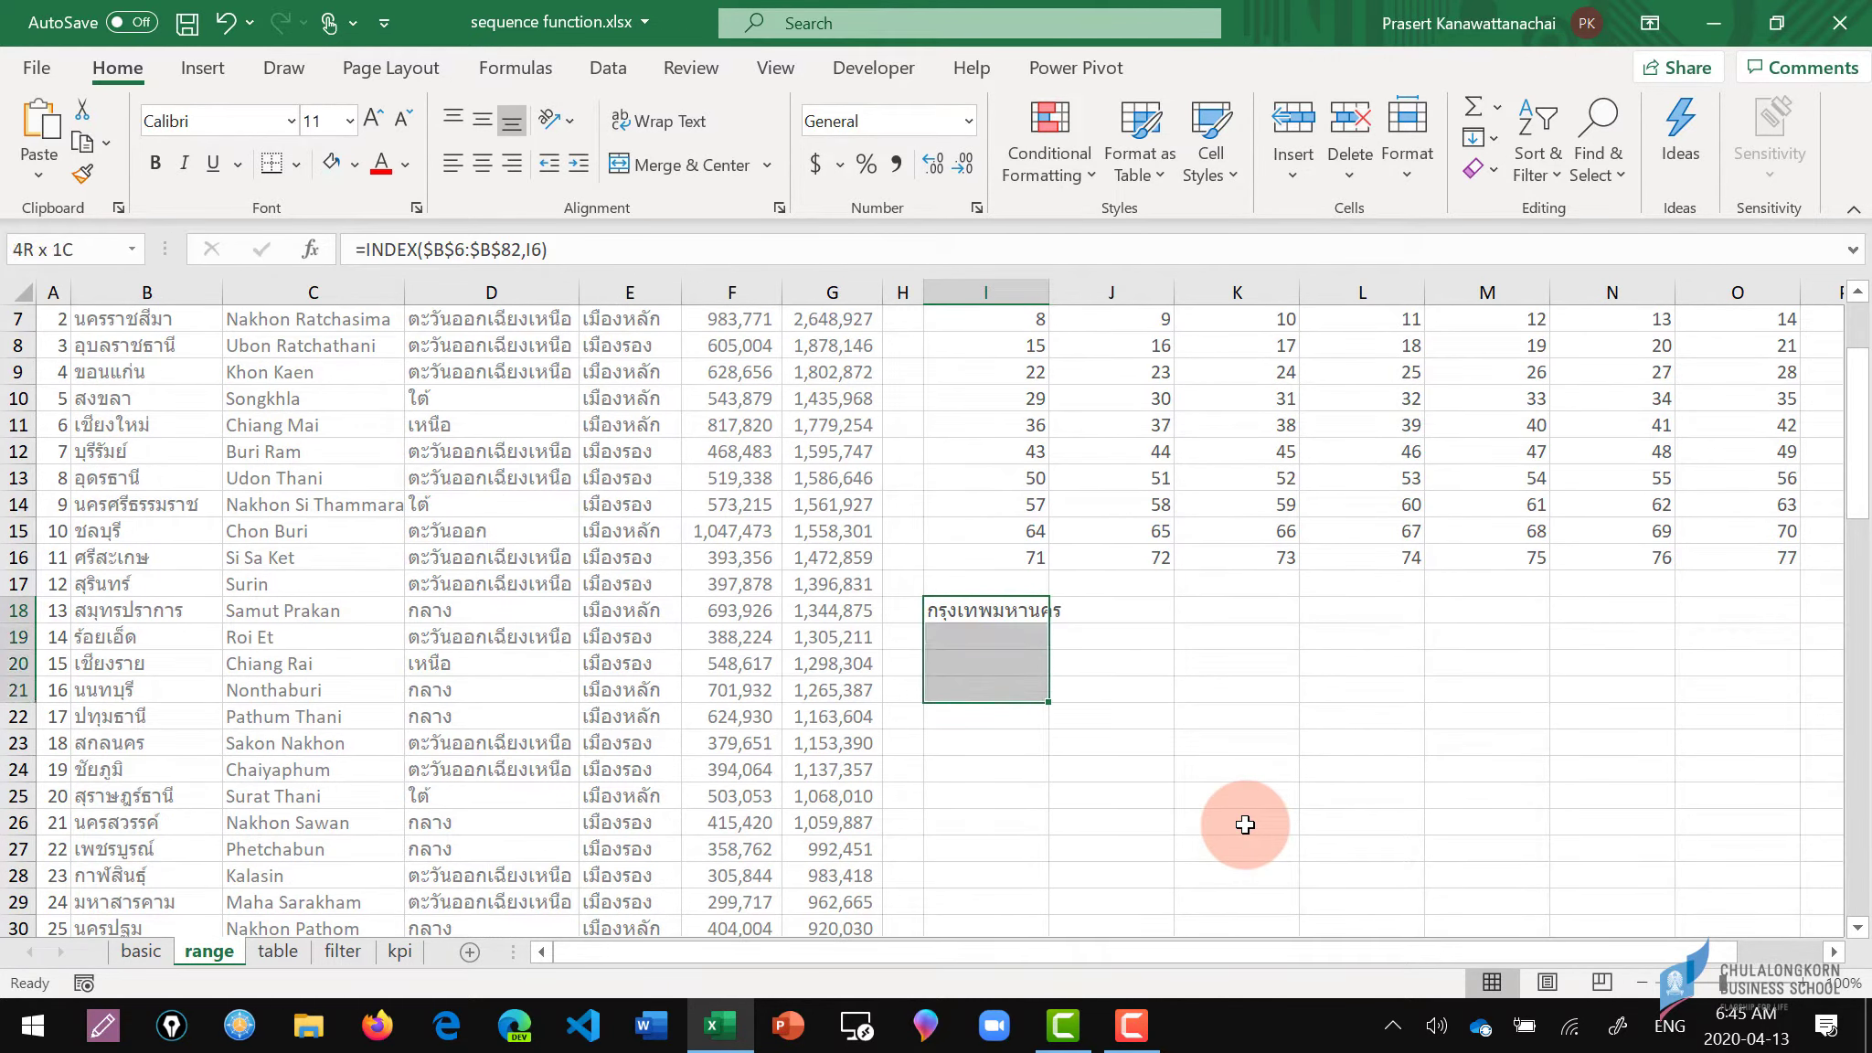
{"action": "key", "text": "shift+Down"}
{"action": "key", "text": "shift+Down"}
{"action": "key", "text": "shift+Down"}
{"action": "key", "text": "shift+Down"}
{"action": "key", "text": "shift+Down"}
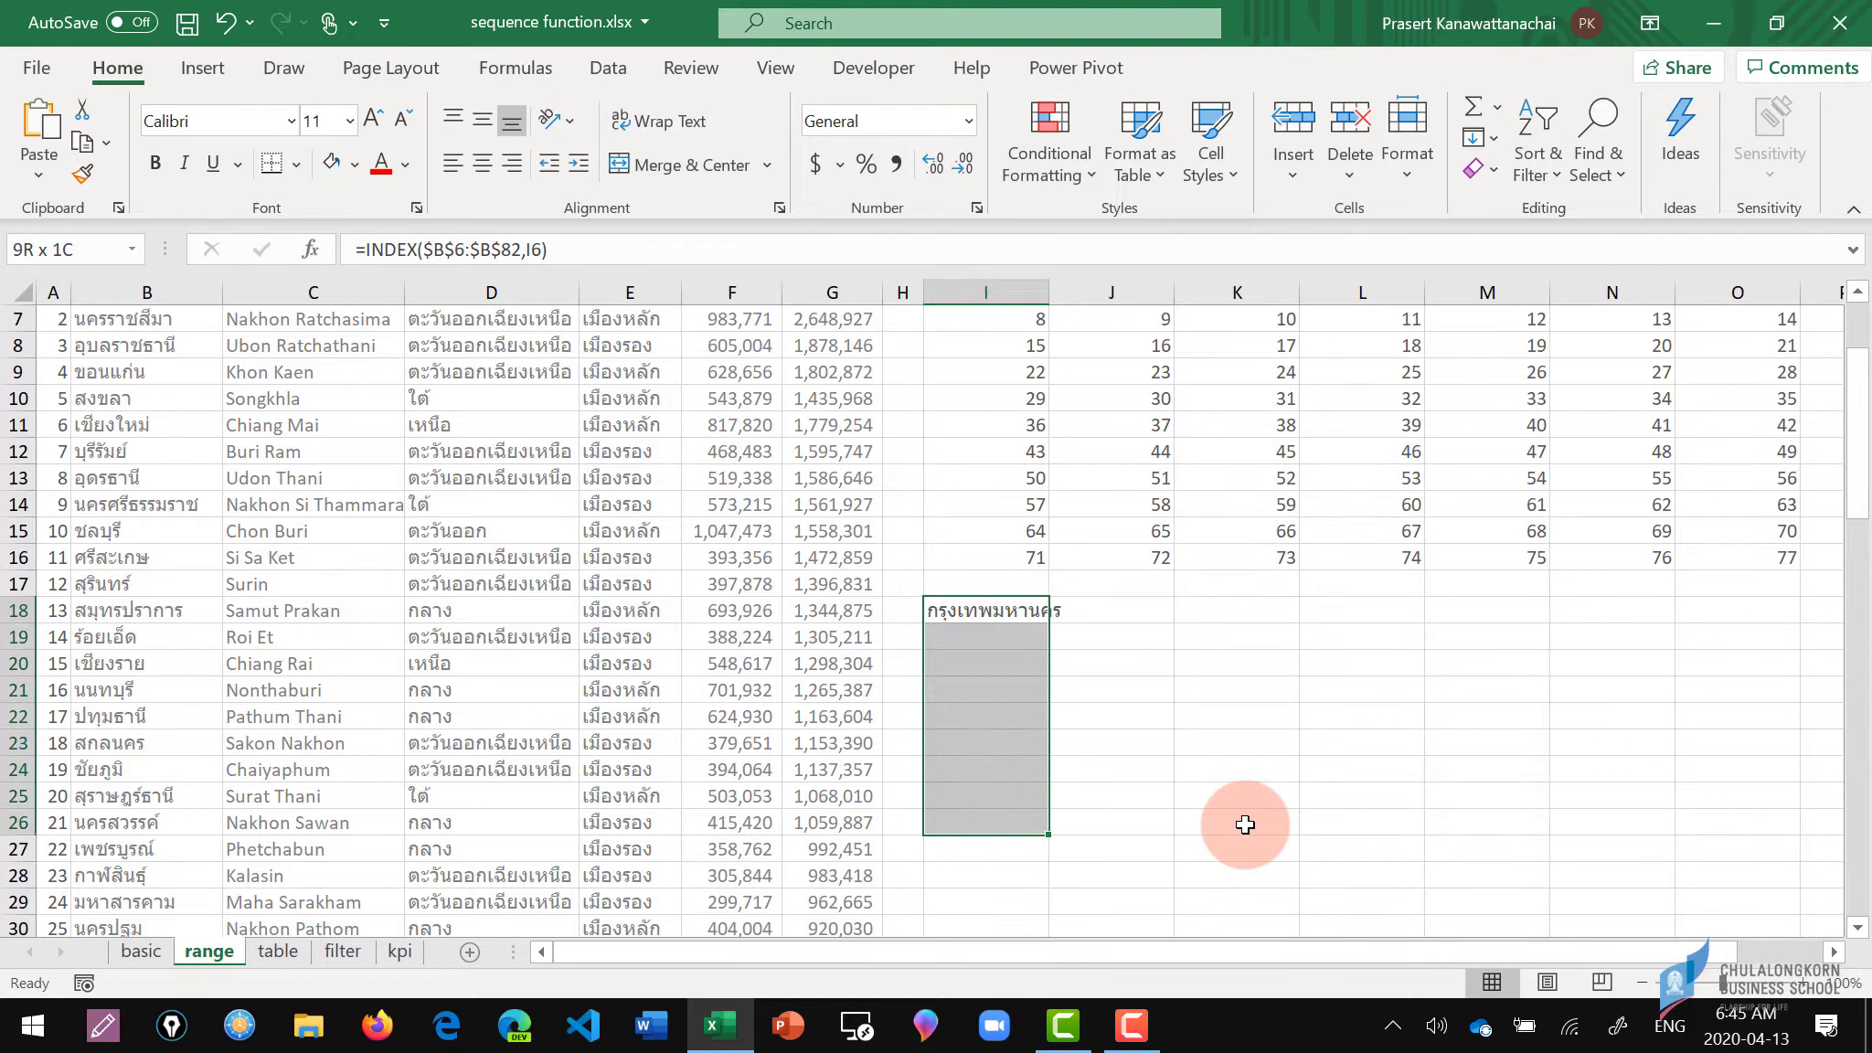
{"action": "key", "text": "shift+Down"}
{"action": "key", "text": "shift+Down"}
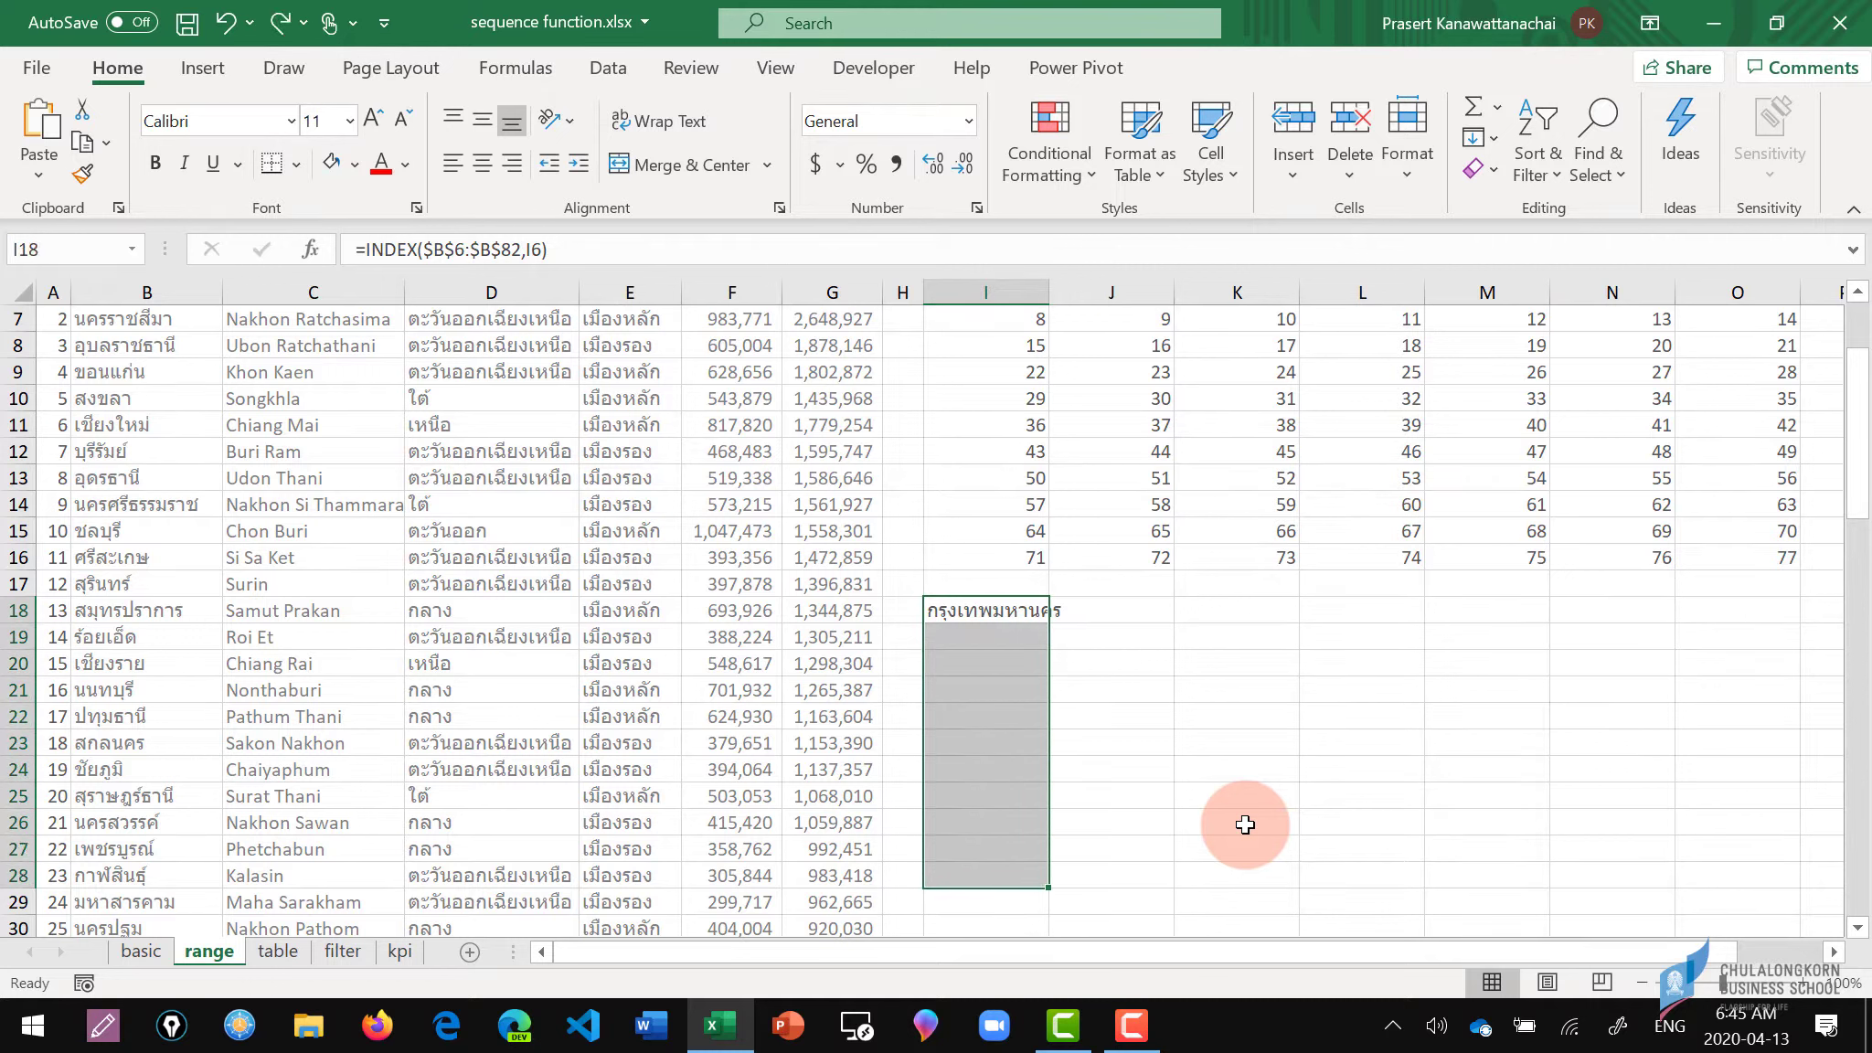
{"action": "key", "text": "ctrl+d"}
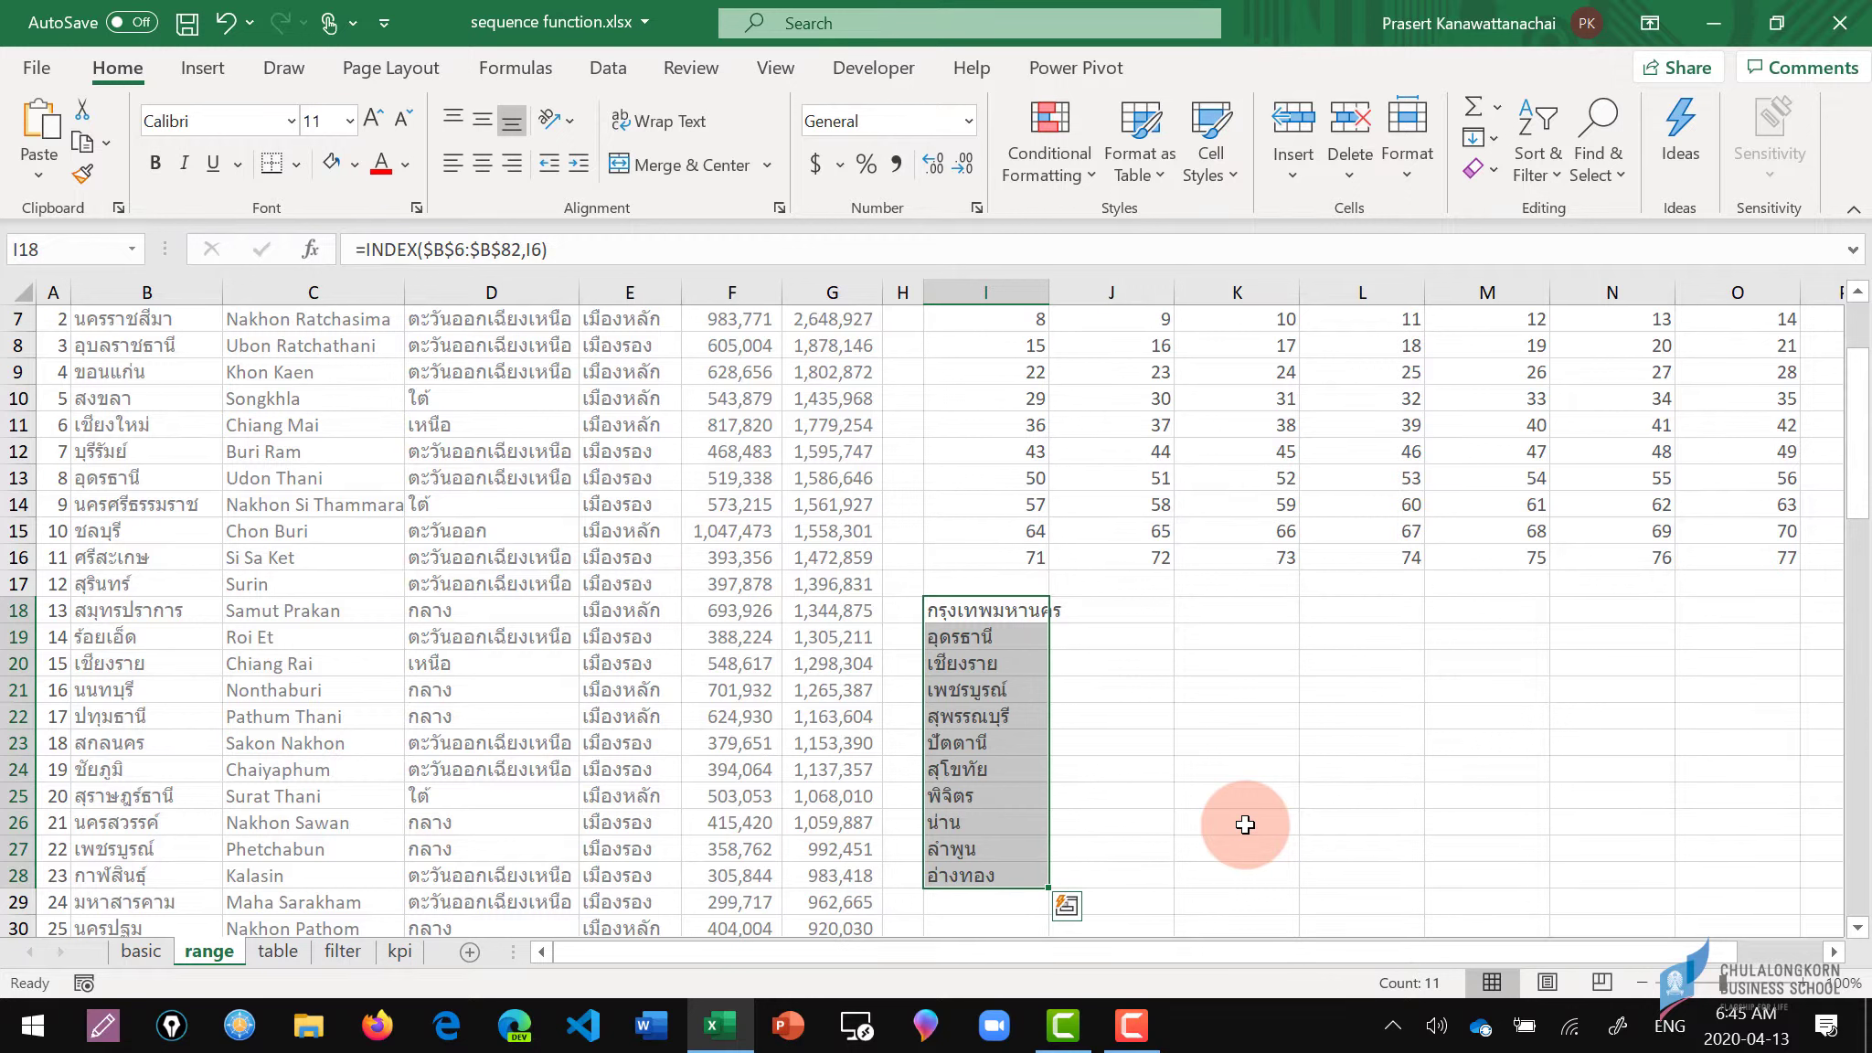
{"action": "key", "text": "shift+Right"}
{"action": "key", "text": "shift+Right"}
{"action": "key", "text": "shift+Right"}
{"action": "key", "text": "shift+Right"}
{"action": "key", "text": "shift+Right"}
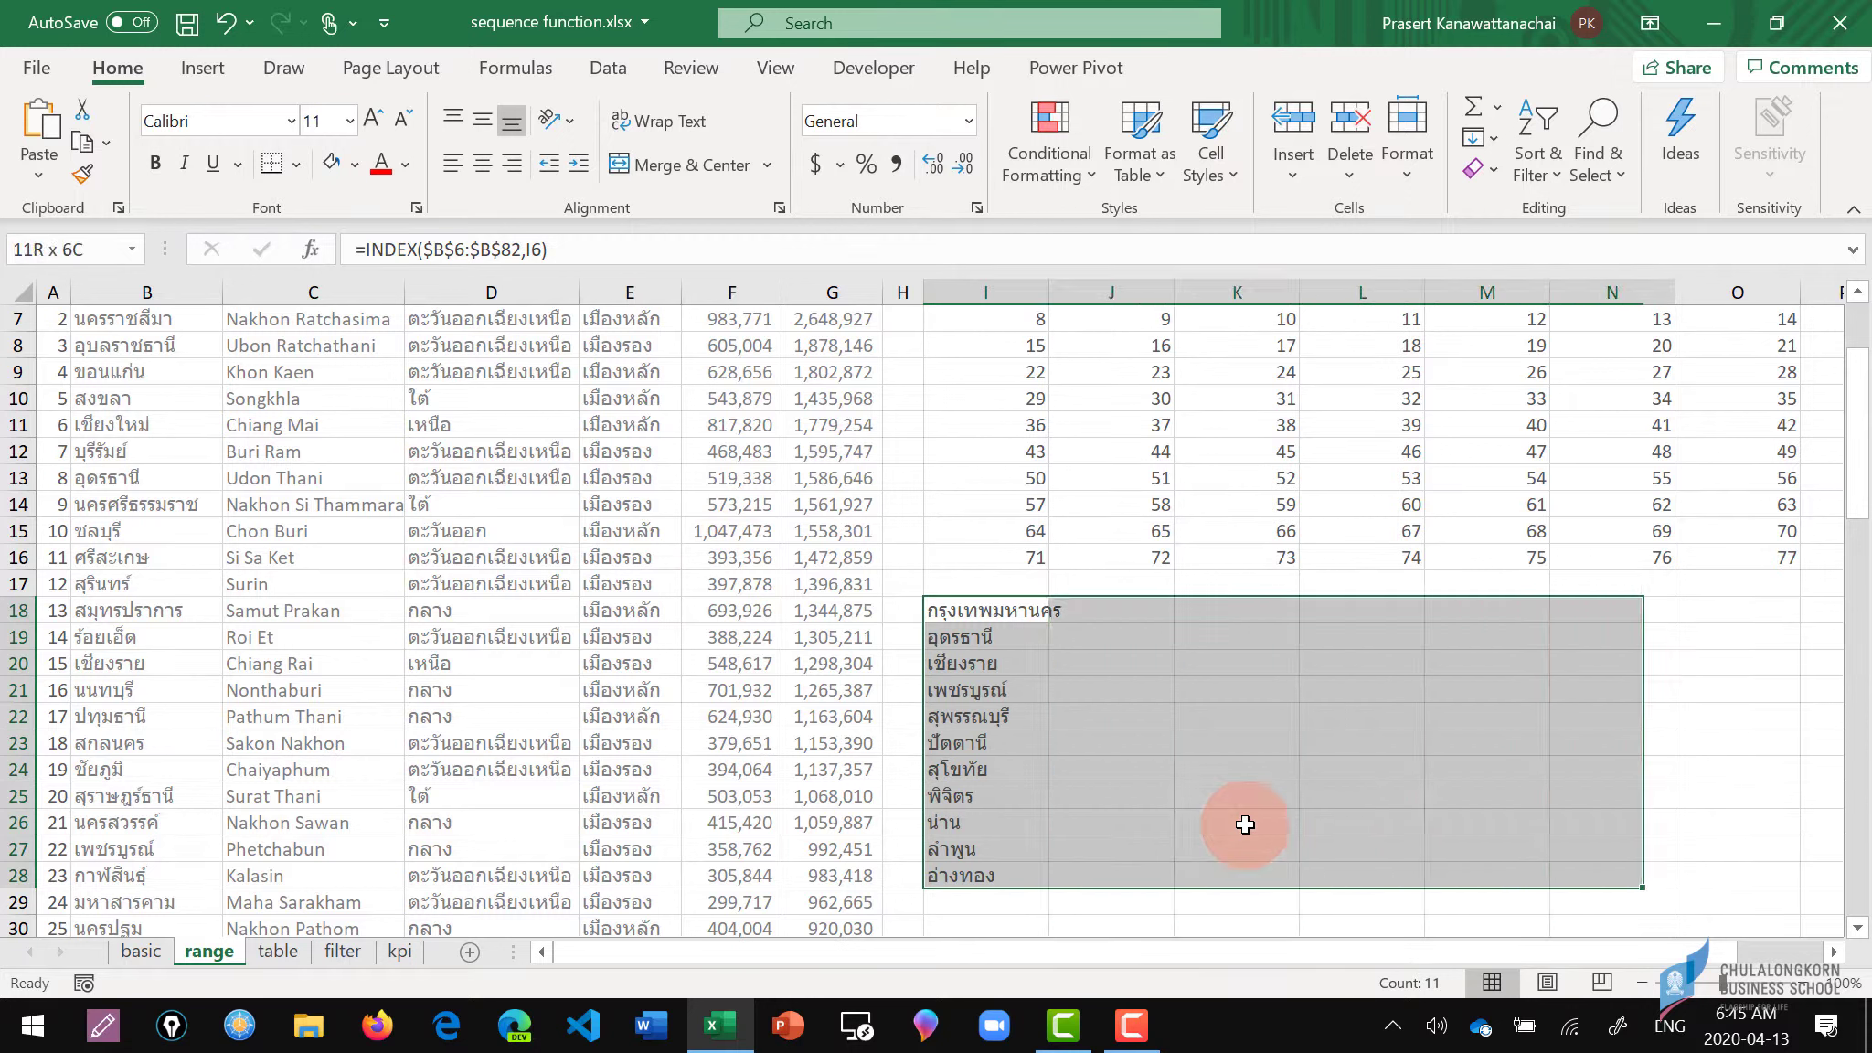
{"action": "key", "text": "shift+Right"}
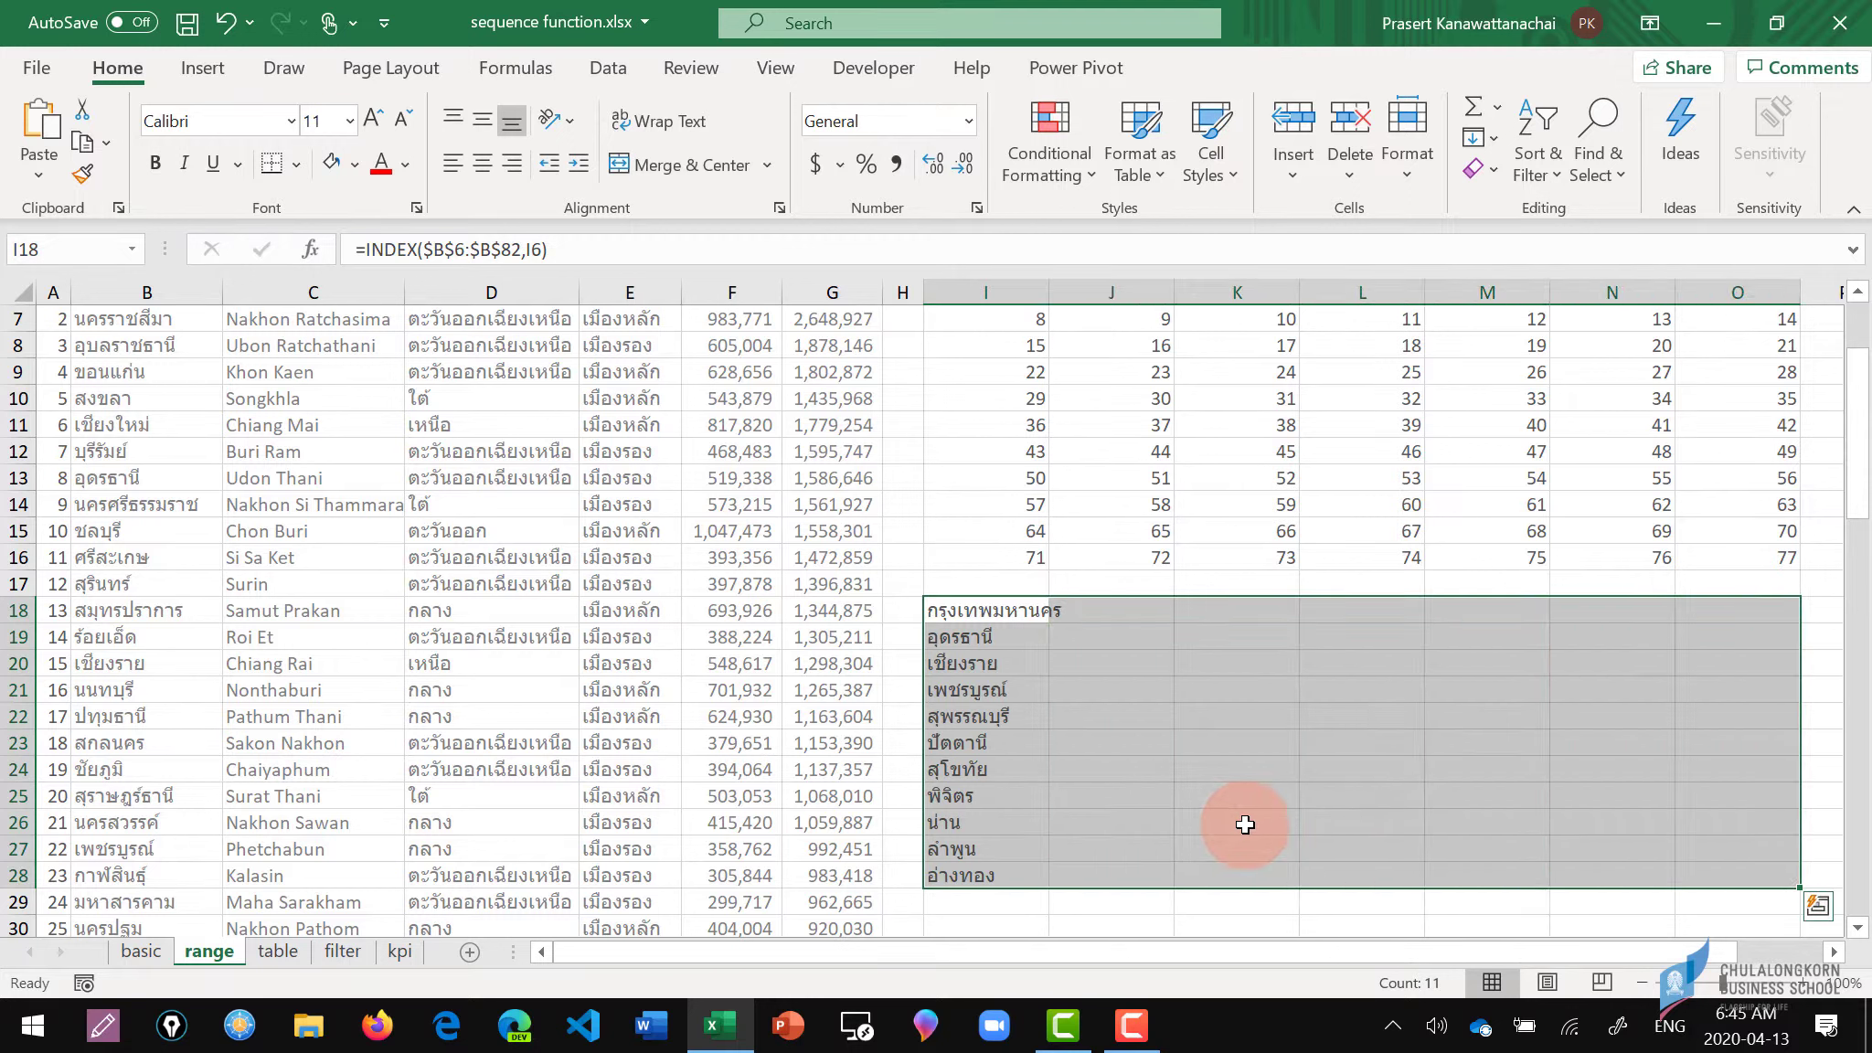
{"action": "key", "text": "ctrl+r"}
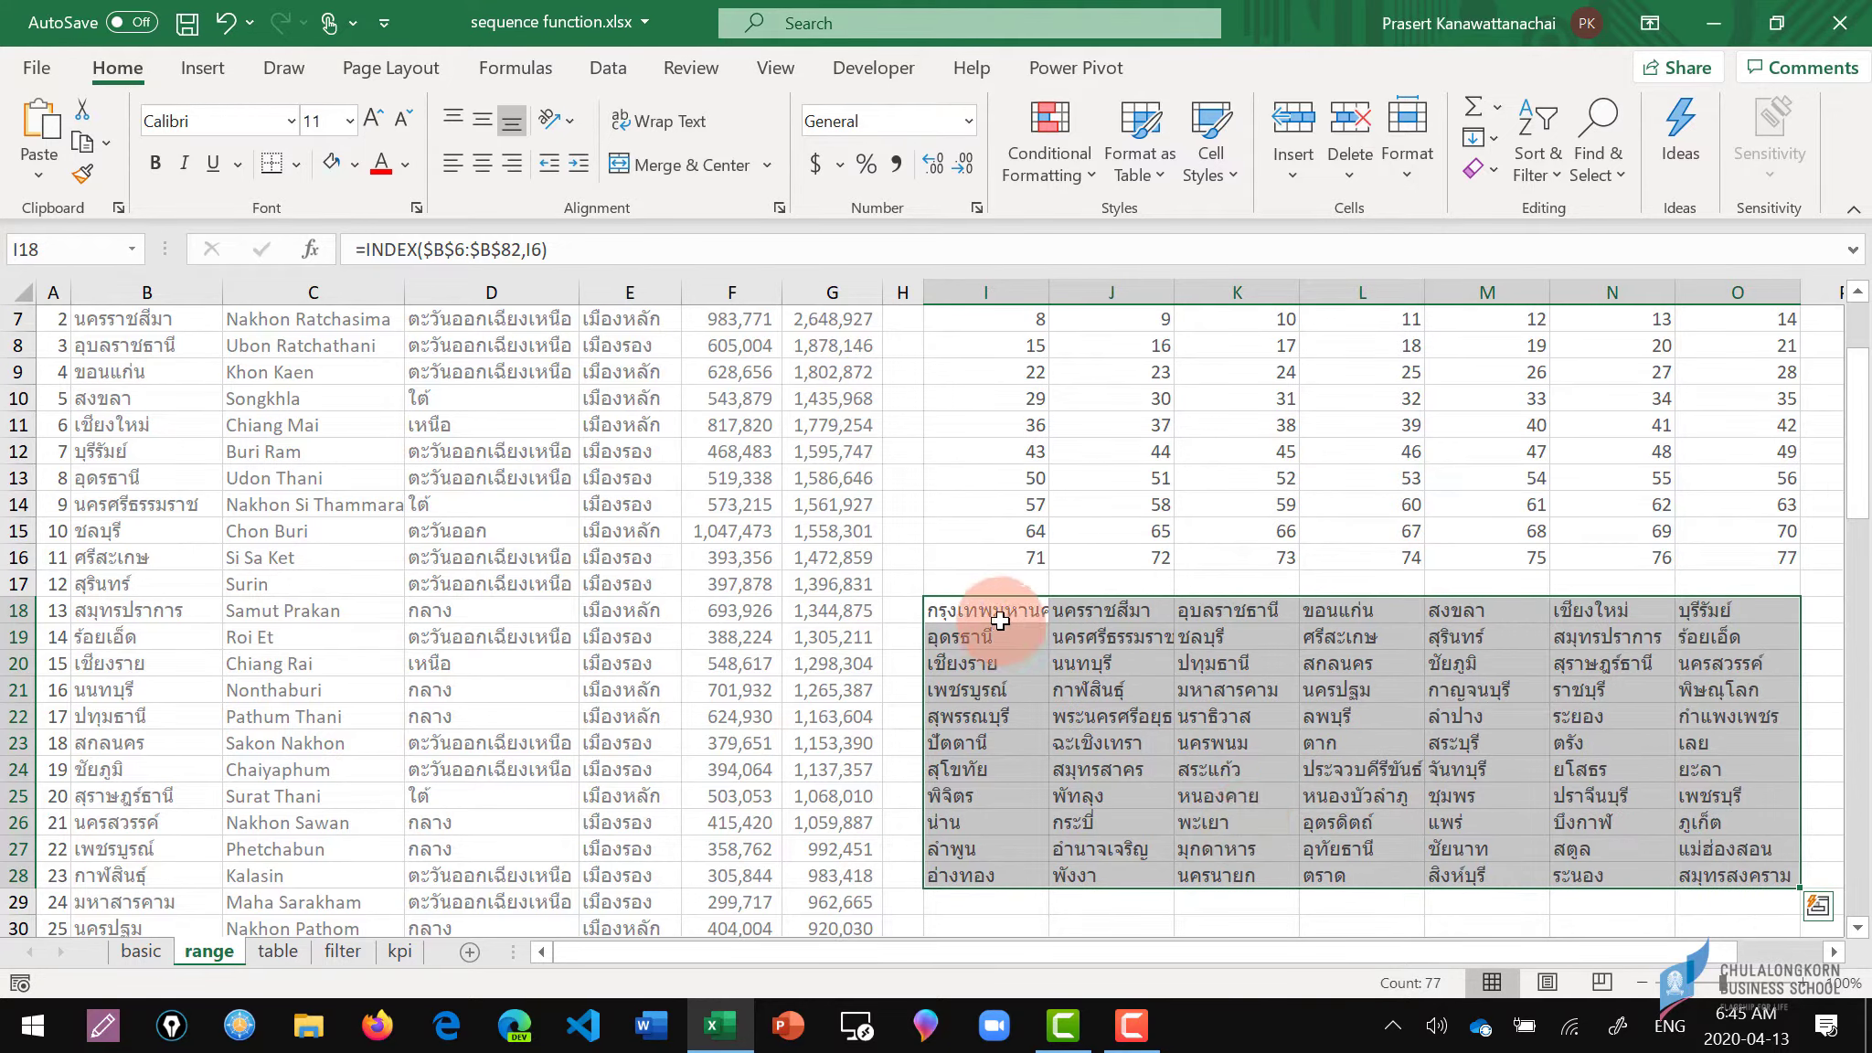
{"action": "left_click", "coordinate": [999, 621]}
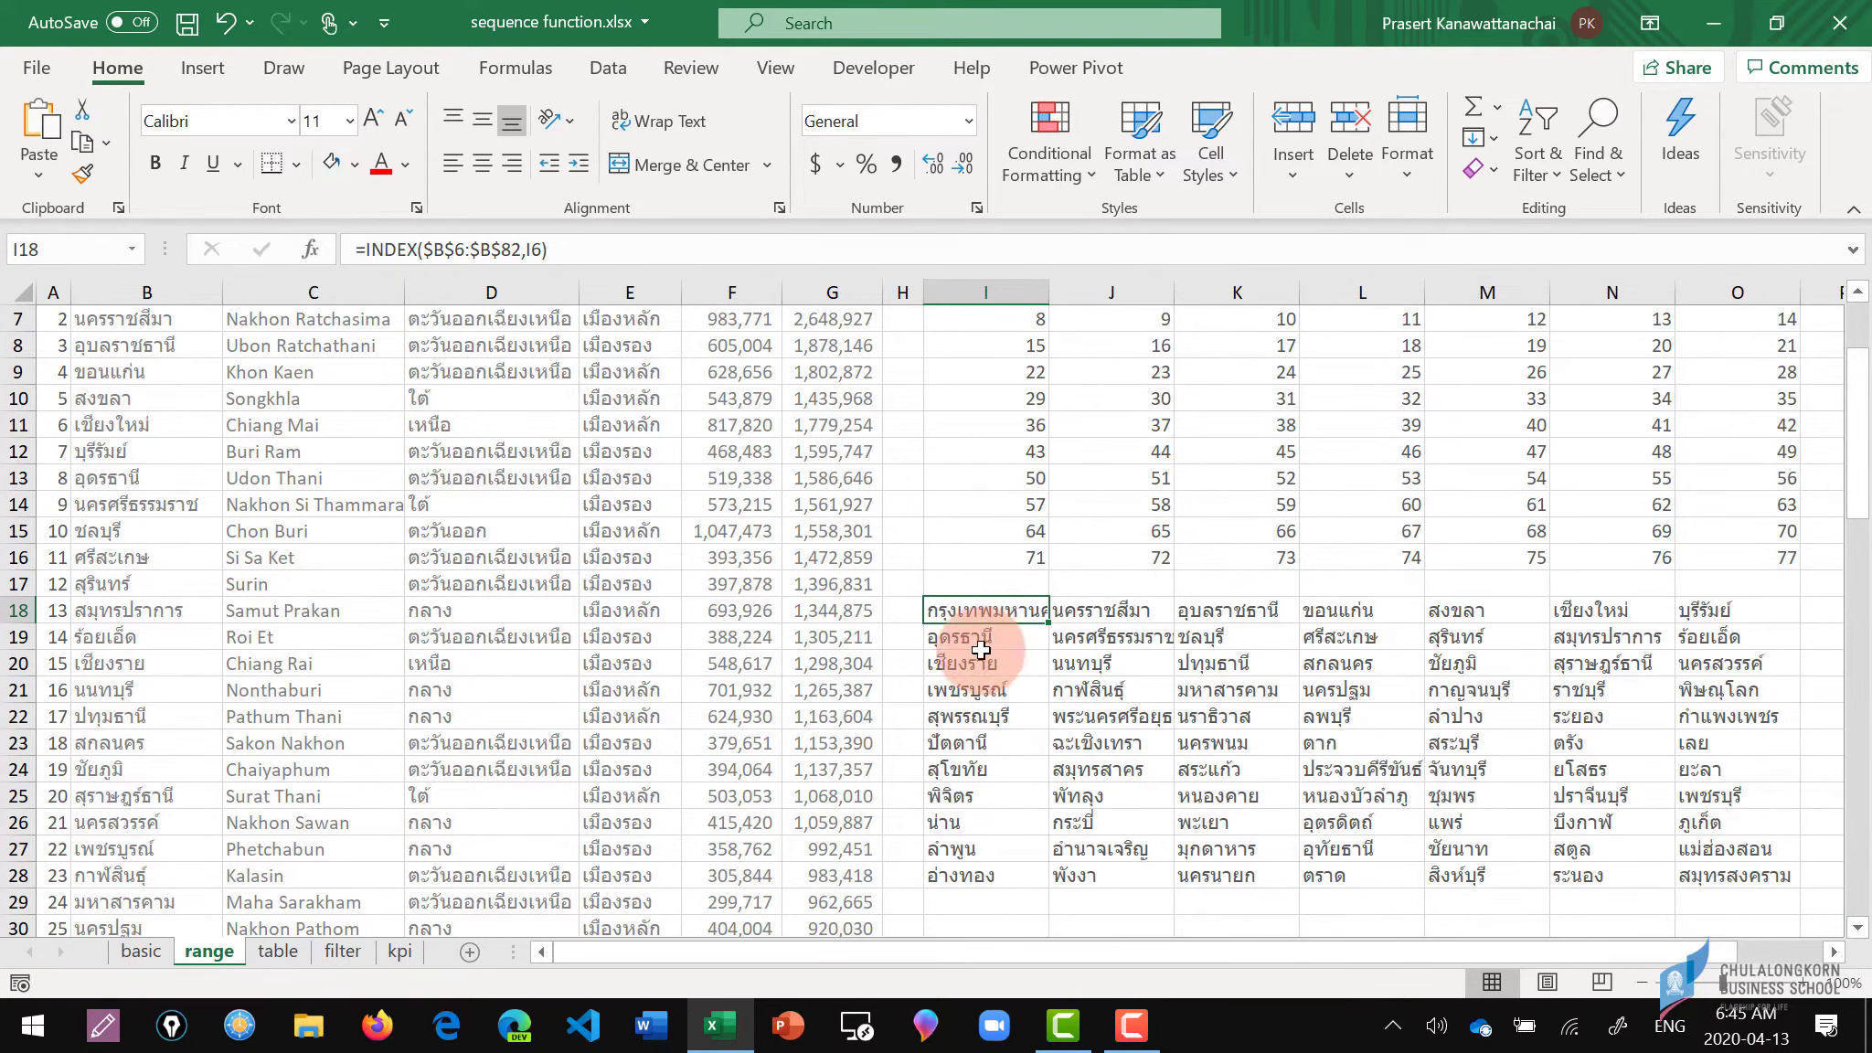
Check the copied formulas in J18, K18, O18 and I19 against column B, then scroll right past column H.
{"action": "scroll", "coordinate": [484, 526], "scroll_direction": "up", "scroll_amount": 2}
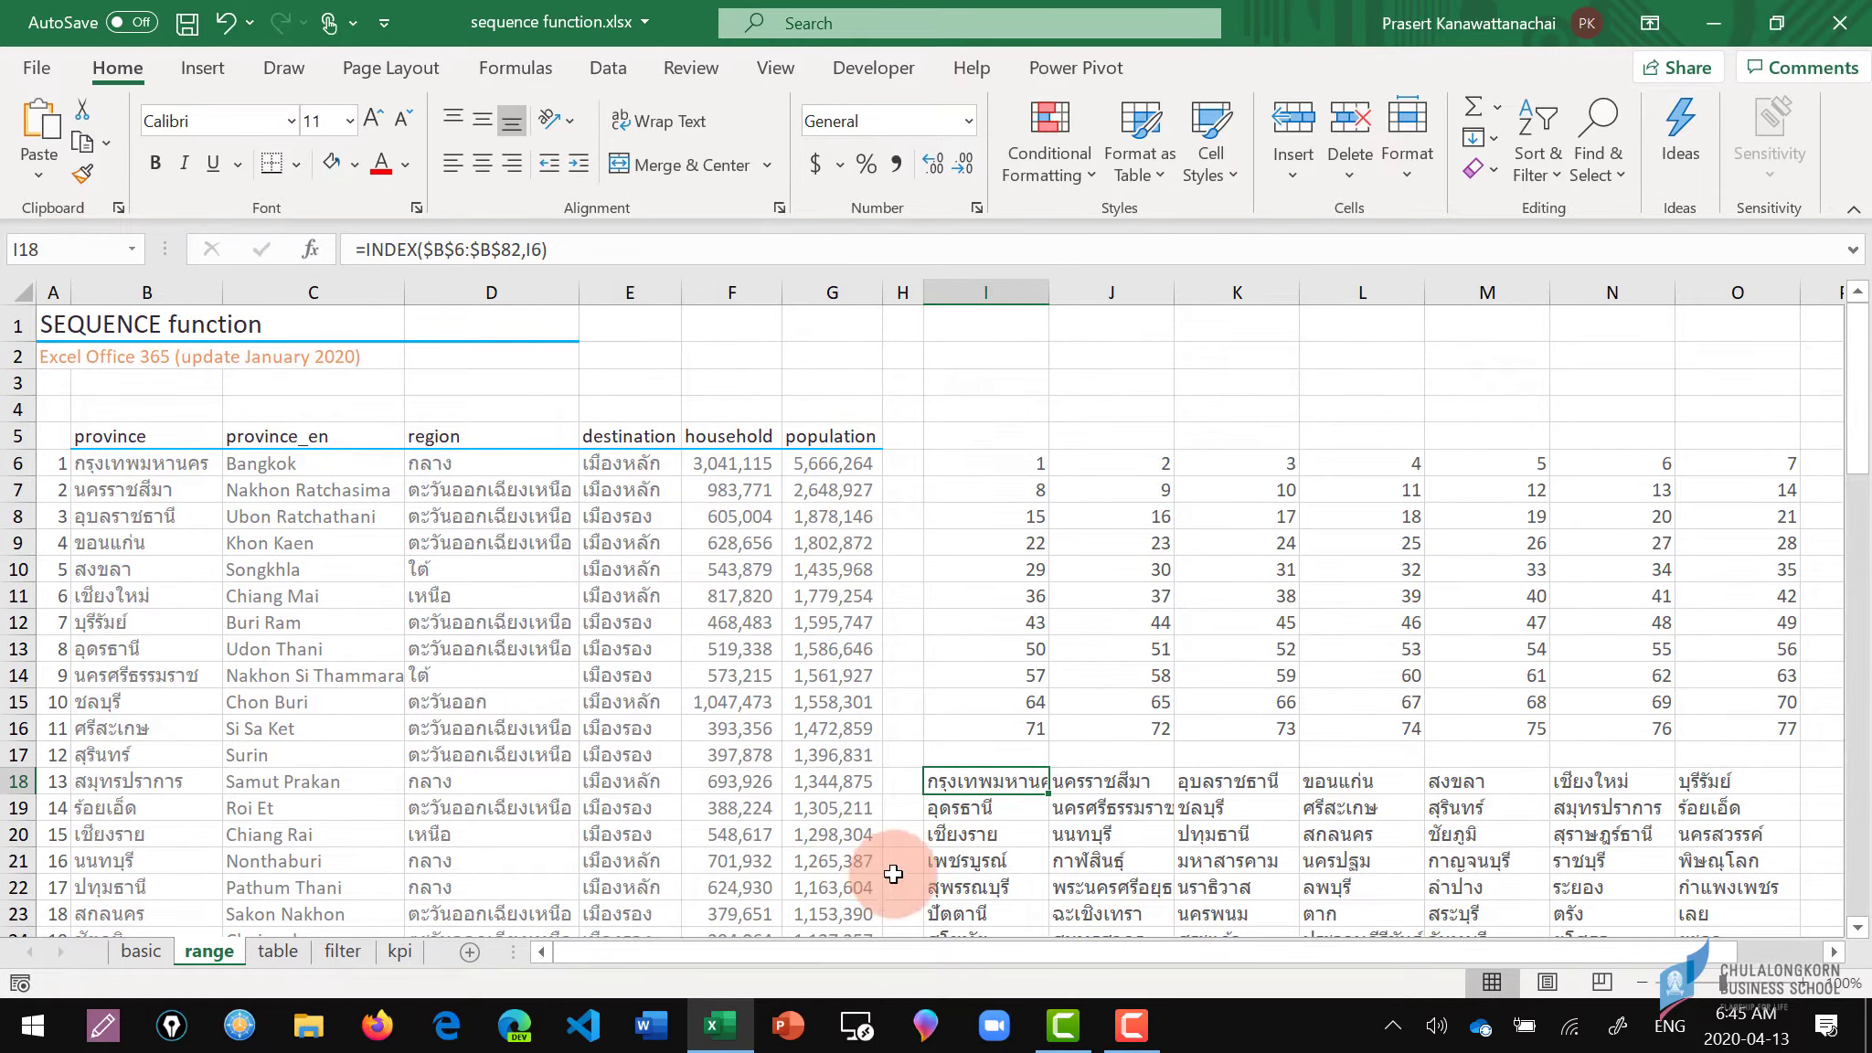
{"action": "left_click", "coordinate": [1095, 781]}
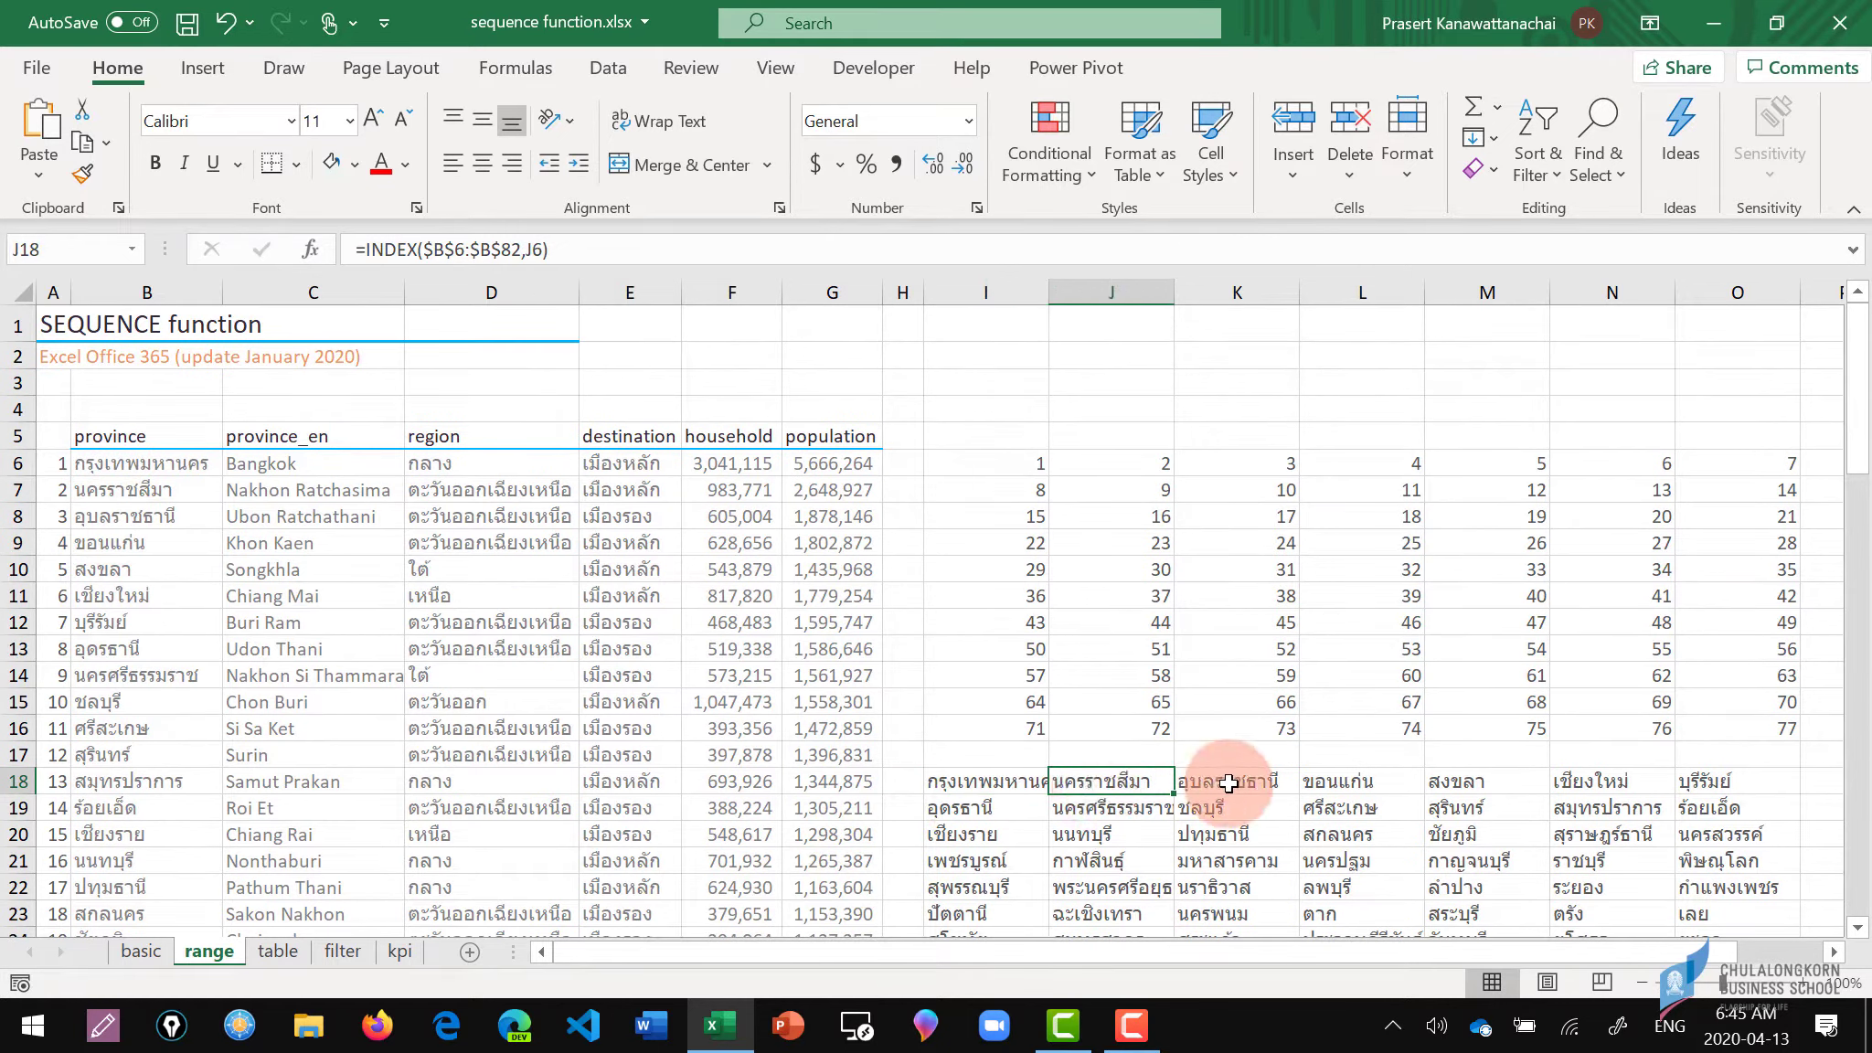
{"action": "left_click", "coordinate": [1261, 782]}
{"action": "left_click", "coordinate": [1686, 784]}
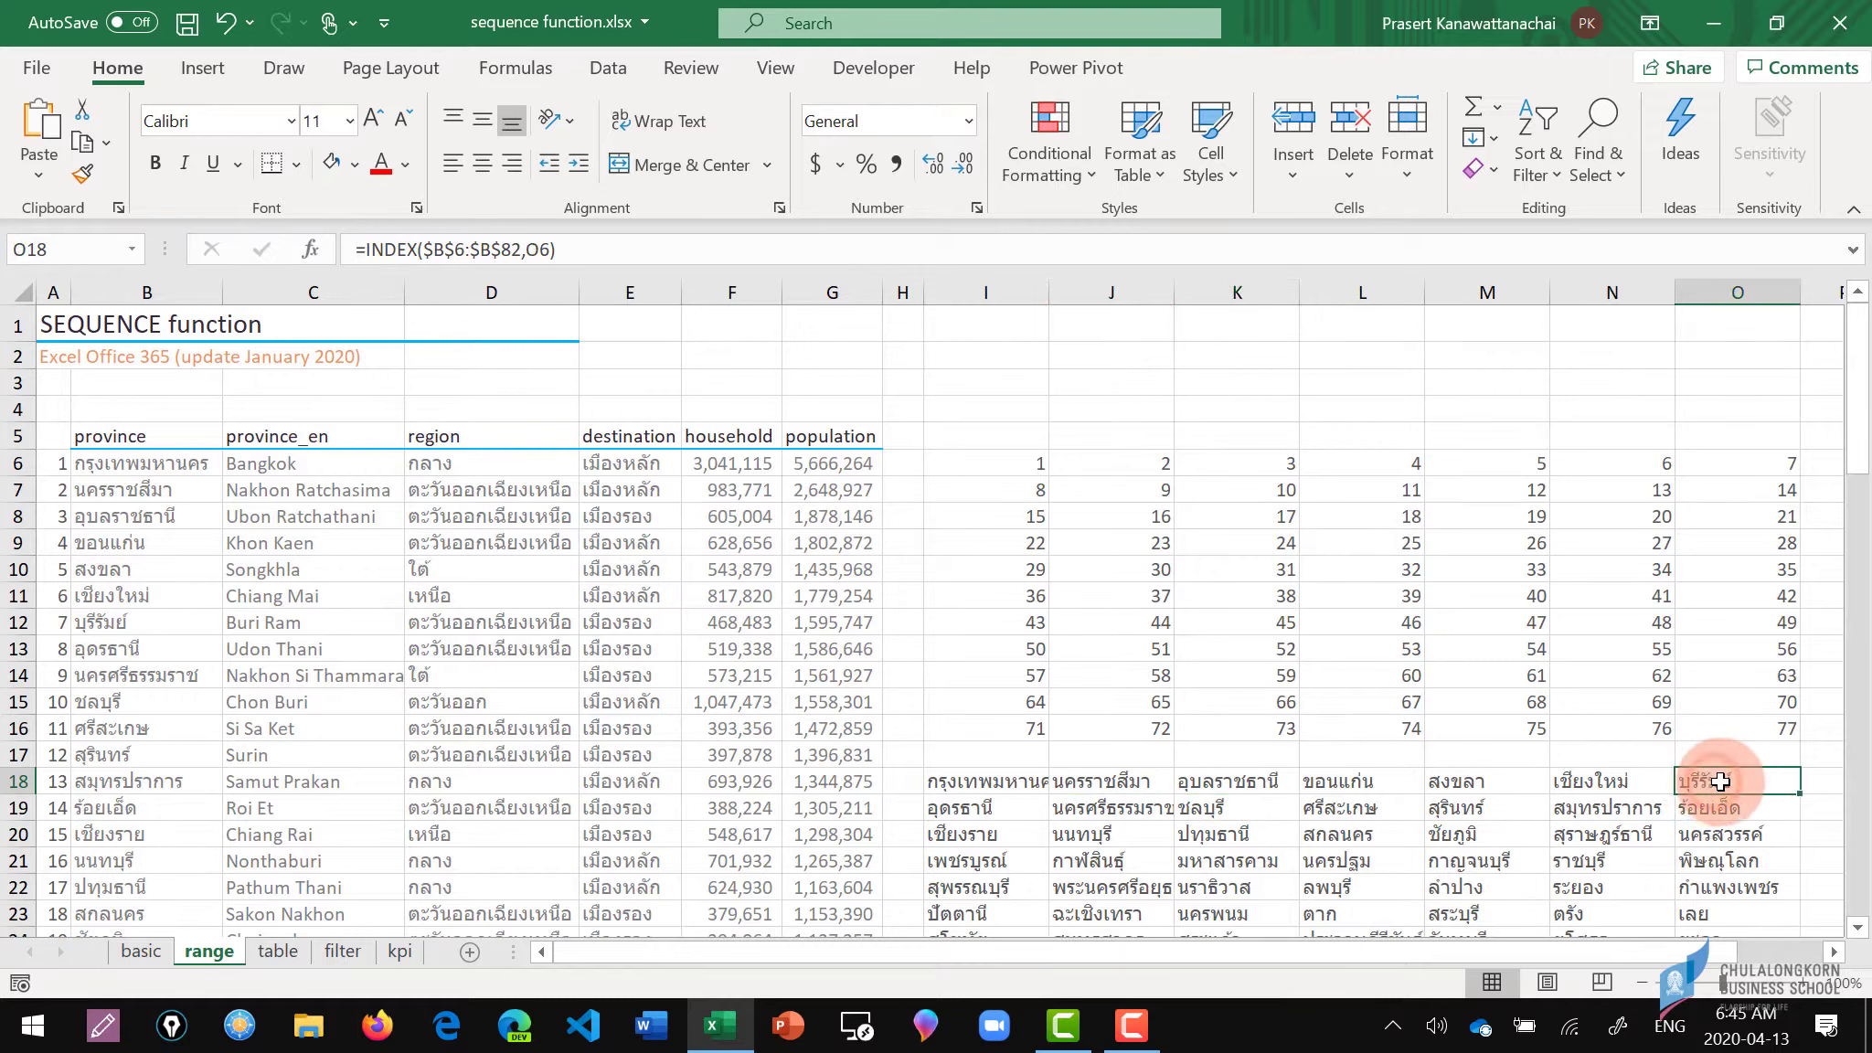
{"action": "left_click", "coordinate": [109, 623]}
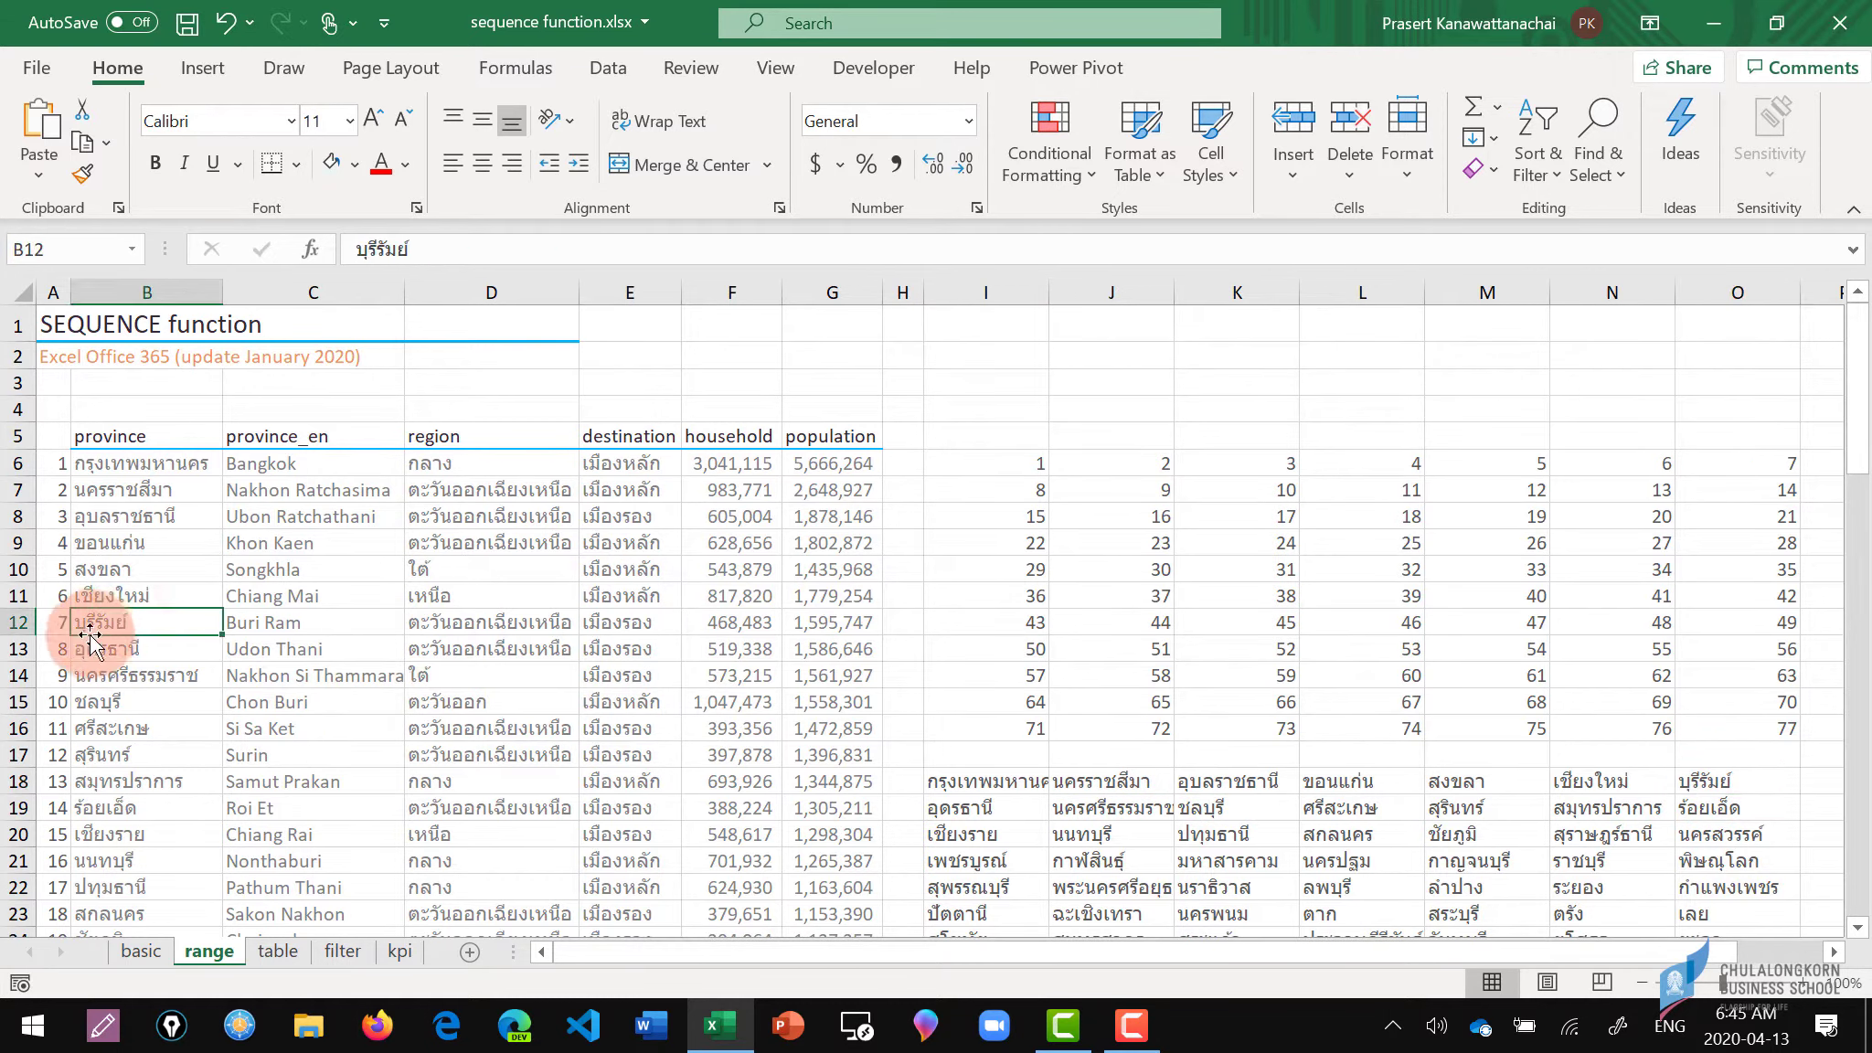
{"action": "left_click", "coordinate": [960, 808]}
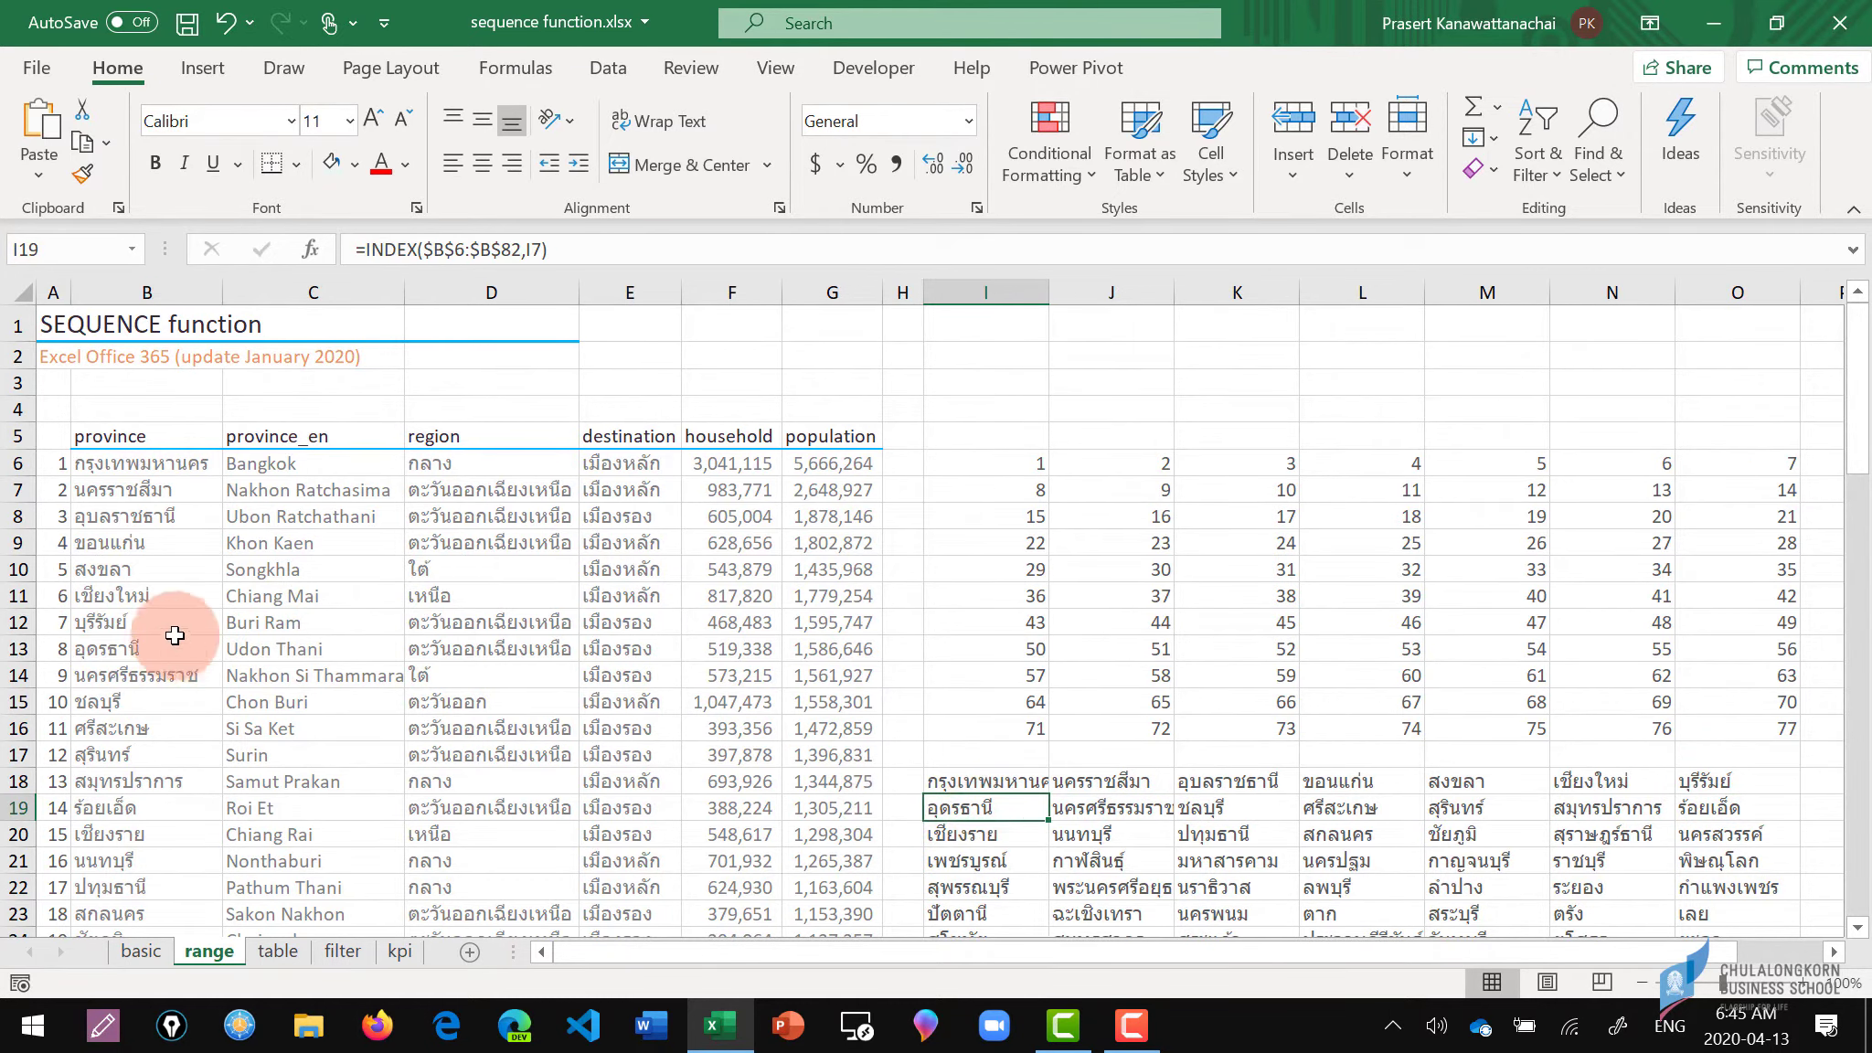
{"action": "left_click", "coordinate": [107, 651]}
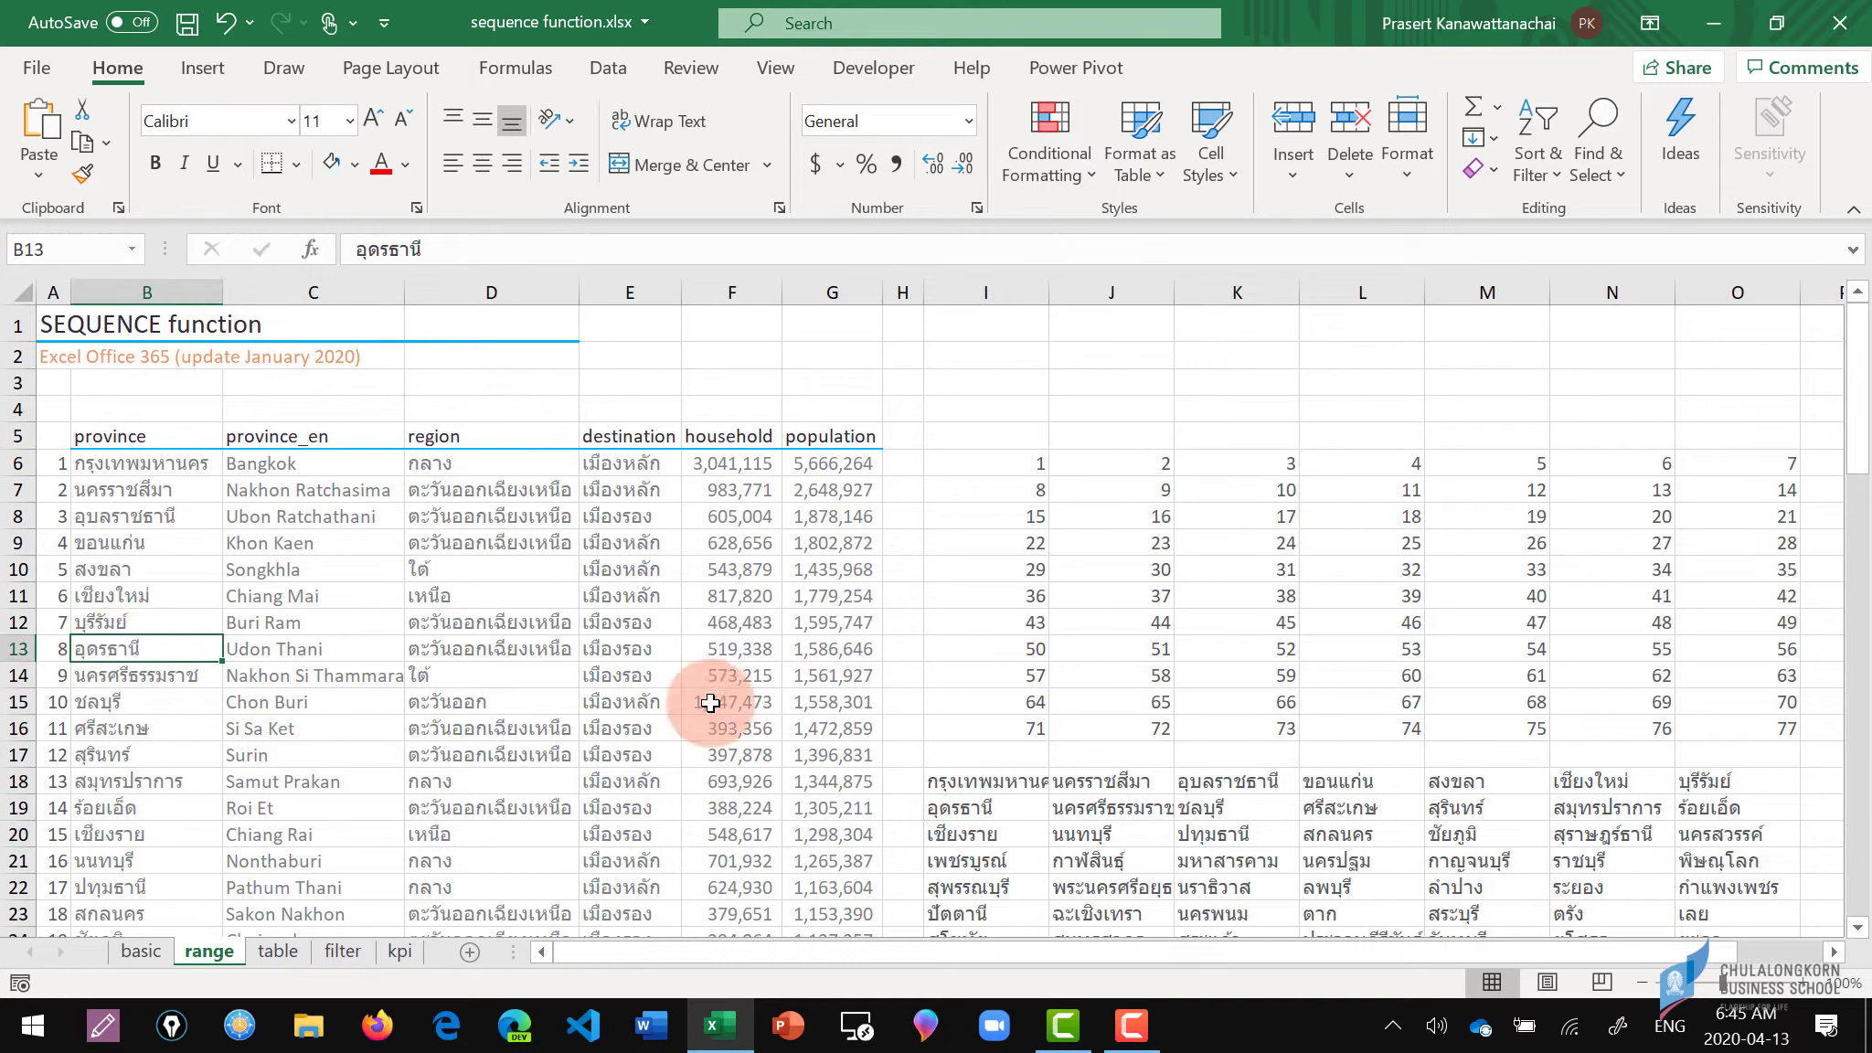
{"action": "left_click", "coordinate": [959, 808]}
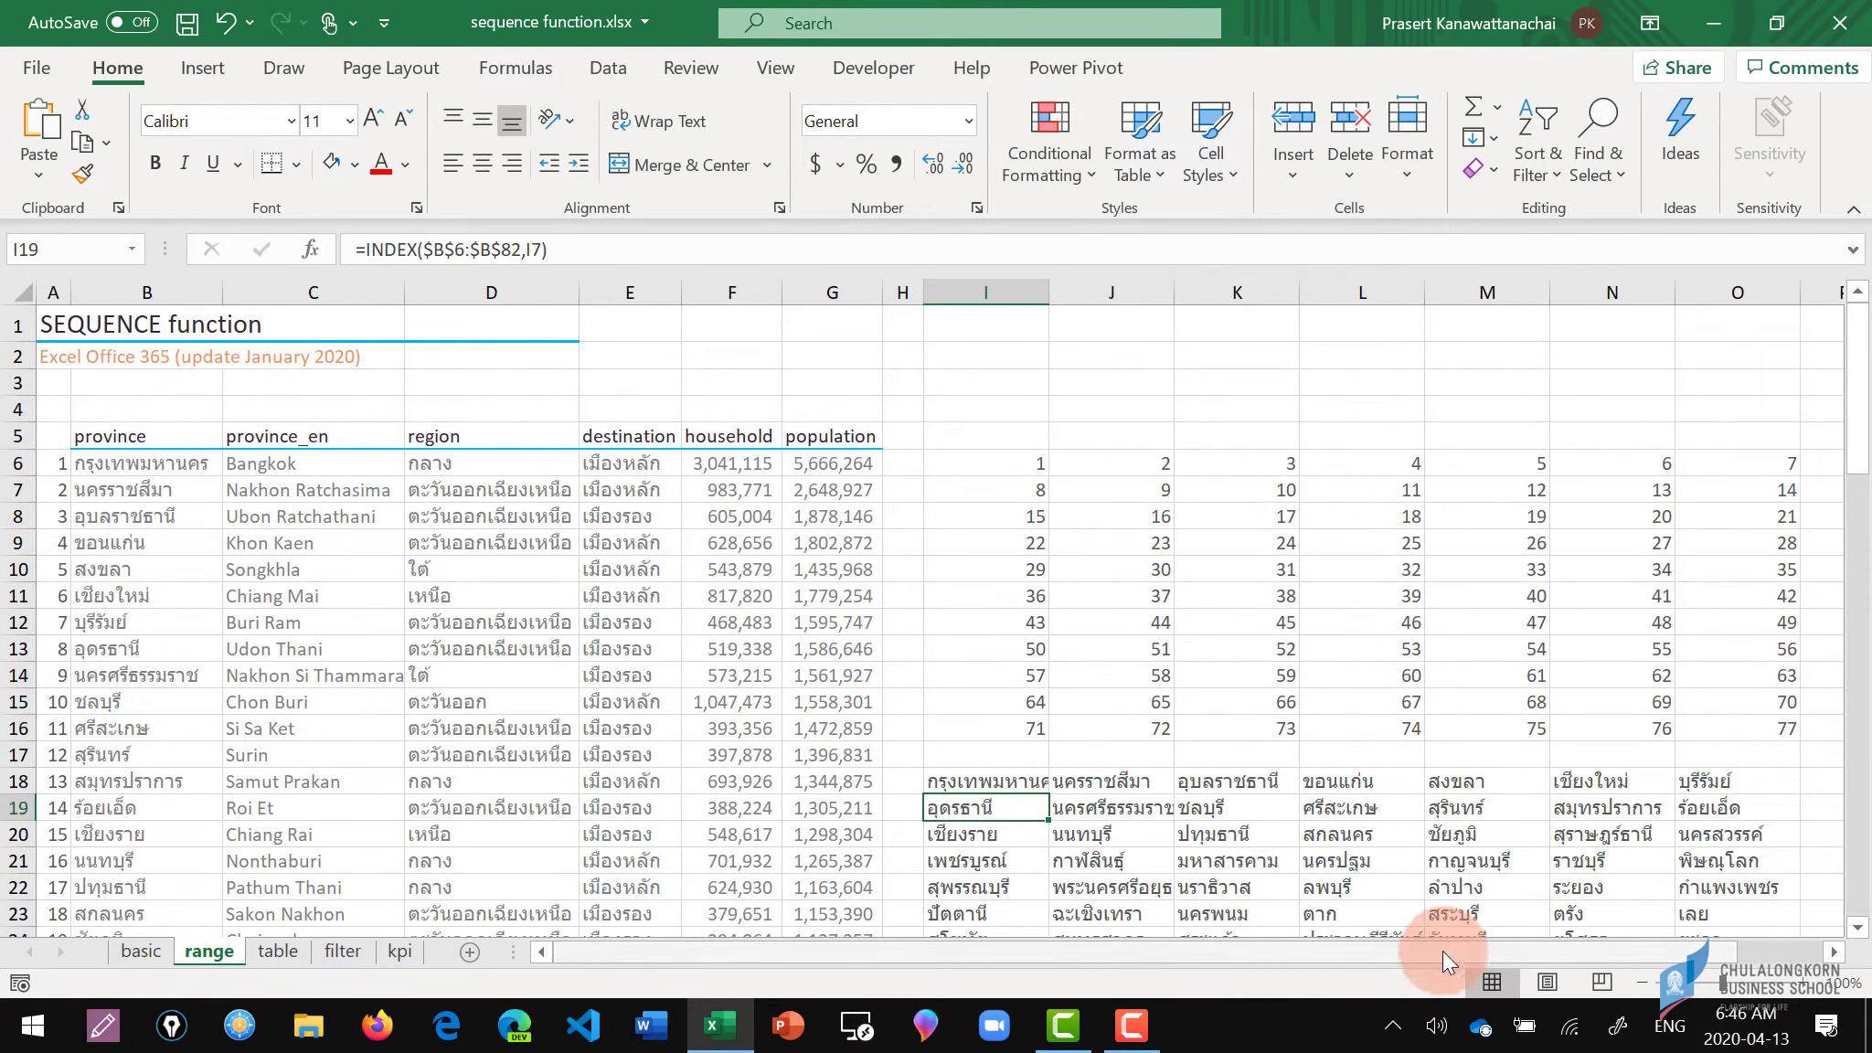
{"action": "left_click_drag", "start_coordinate": [1441, 953], "coordinate": [1691, 950]}
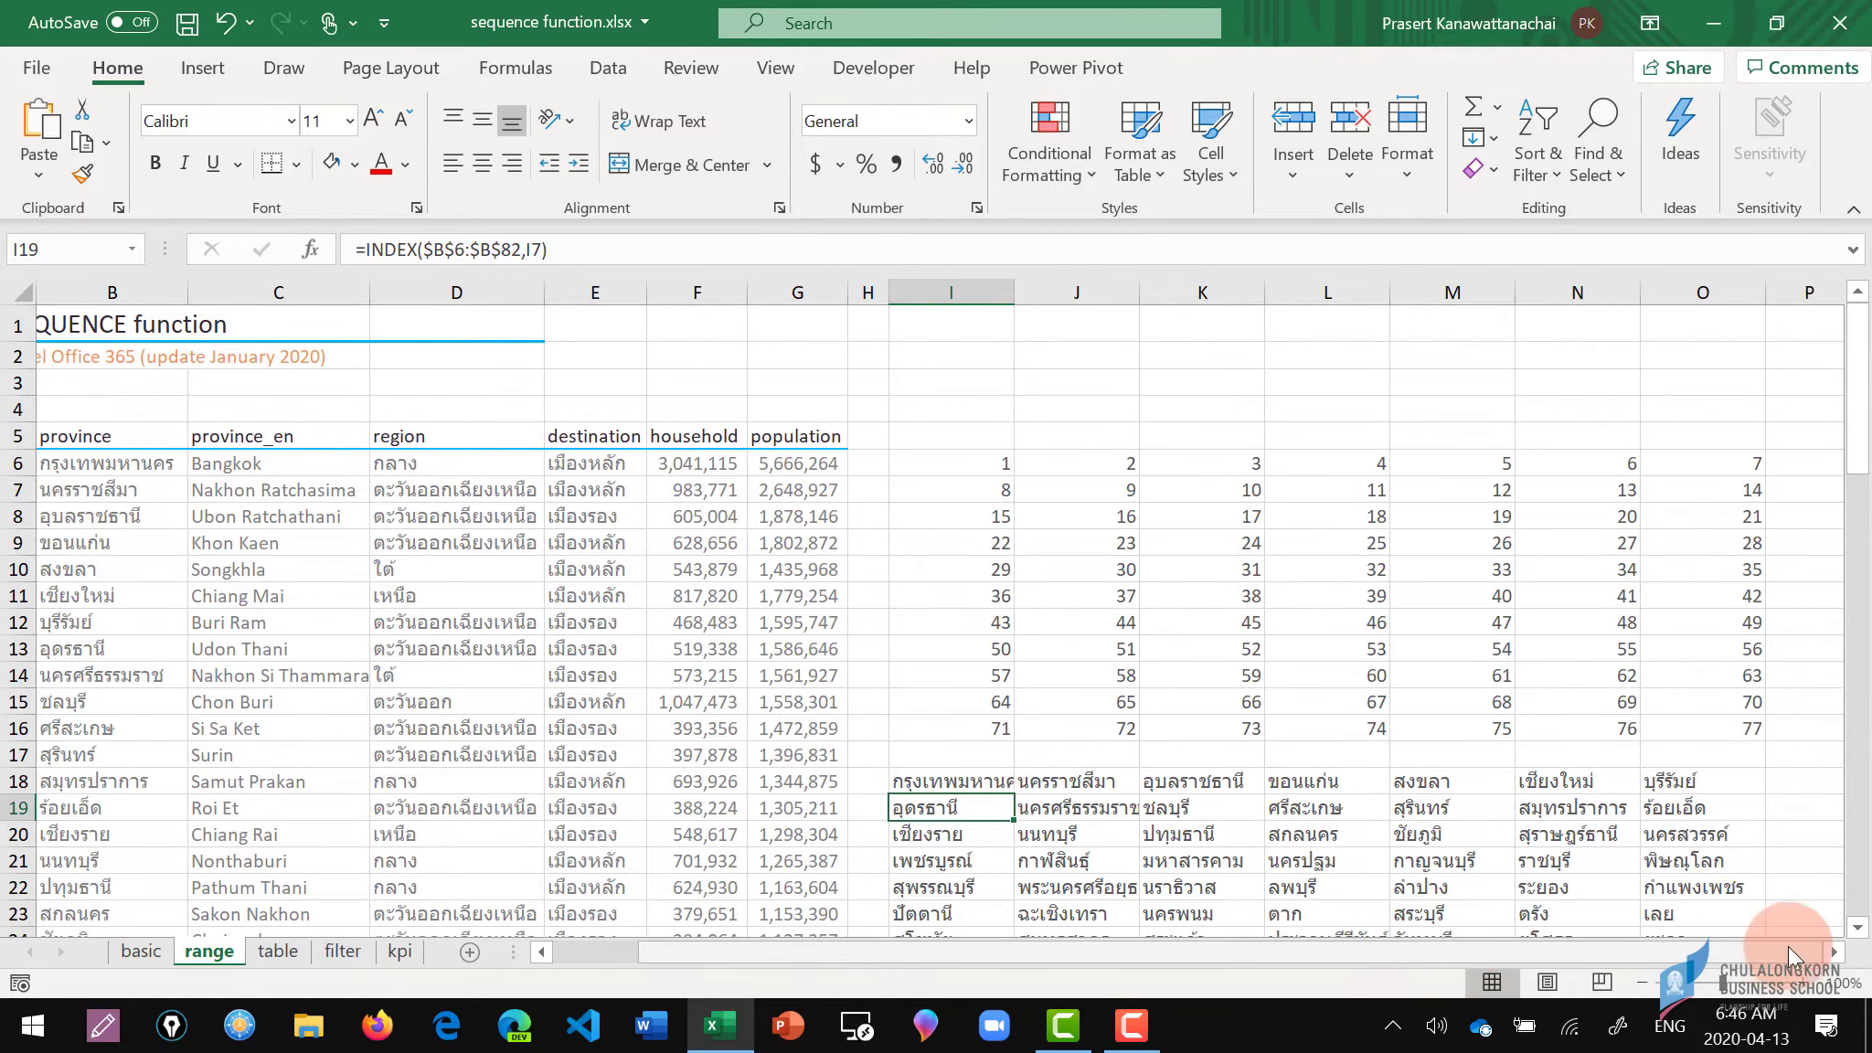
{"action": "left_click", "coordinate": [1835, 952]}
{"action": "left_click", "coordinate": [1837, 955]}
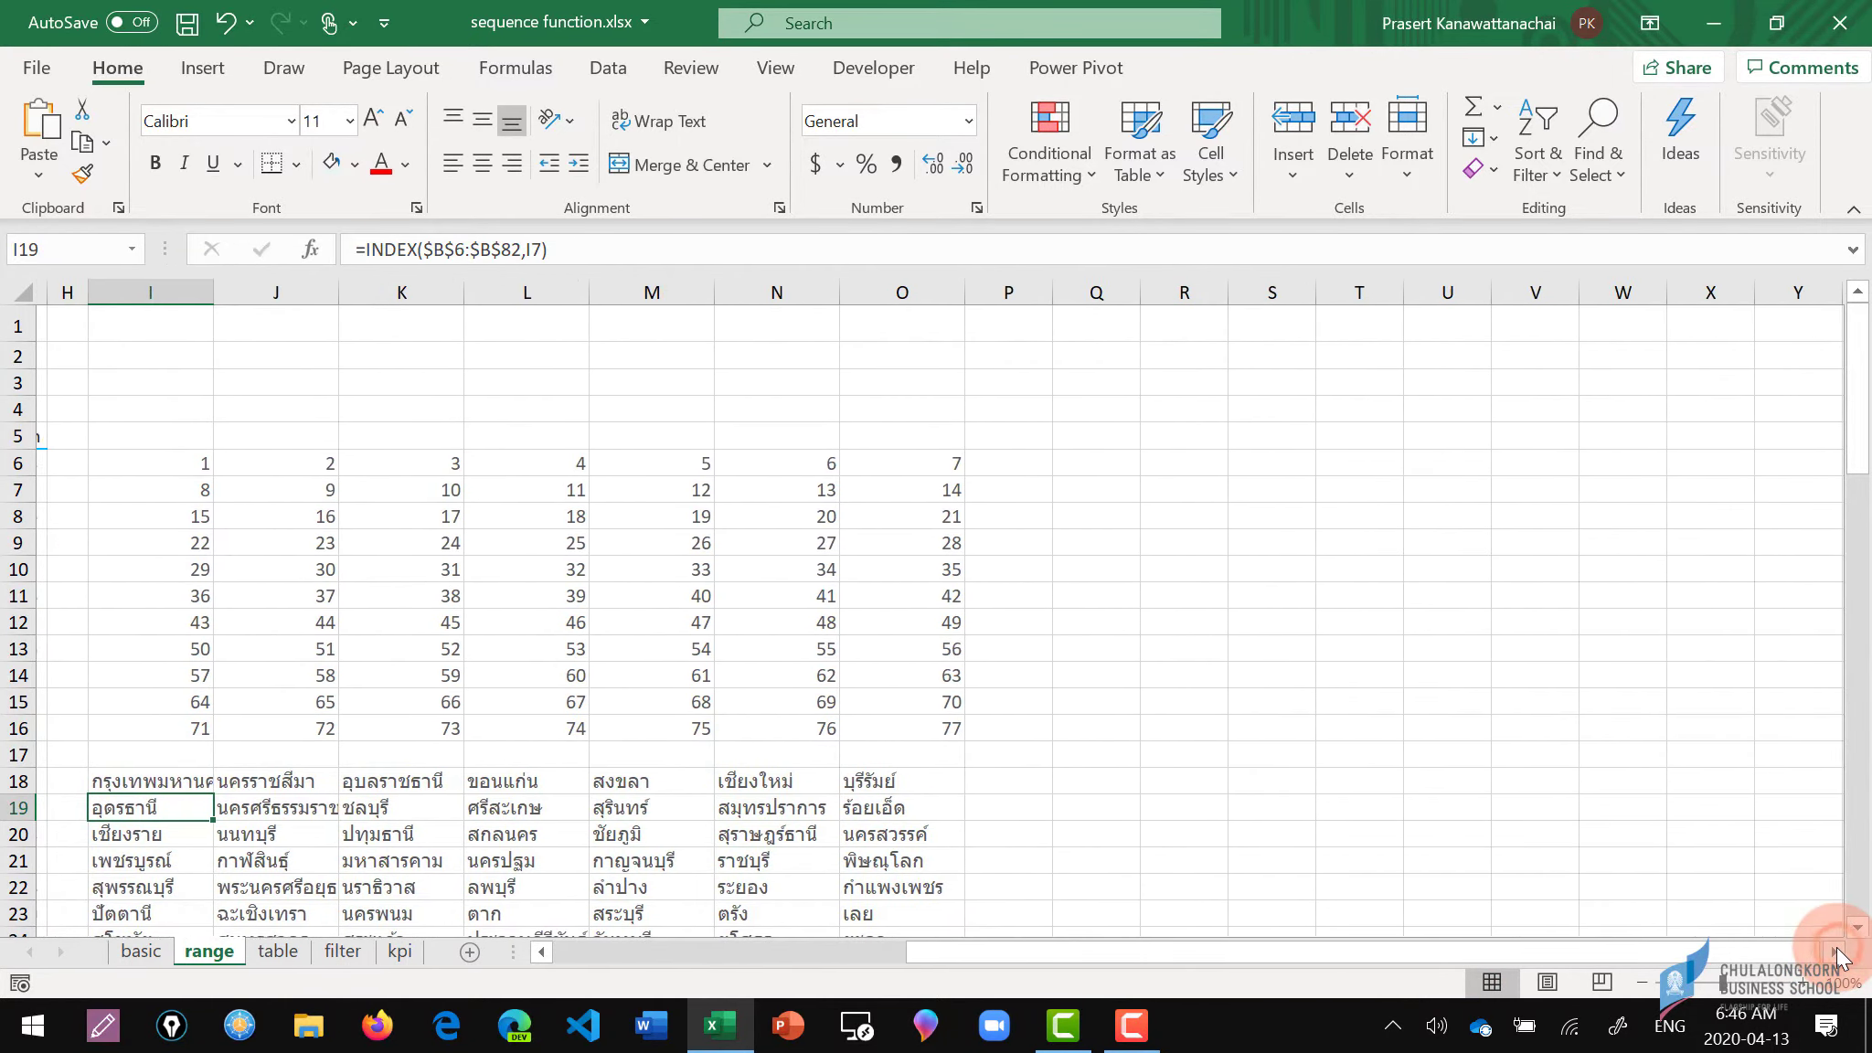
Enter =INDEX(B6:B82,I6#) in Q6 to spill all province names across Q6:W16.
{"action": "left_click", "coordinate": [1088, 469]}
{"action": "type", "text": "="}
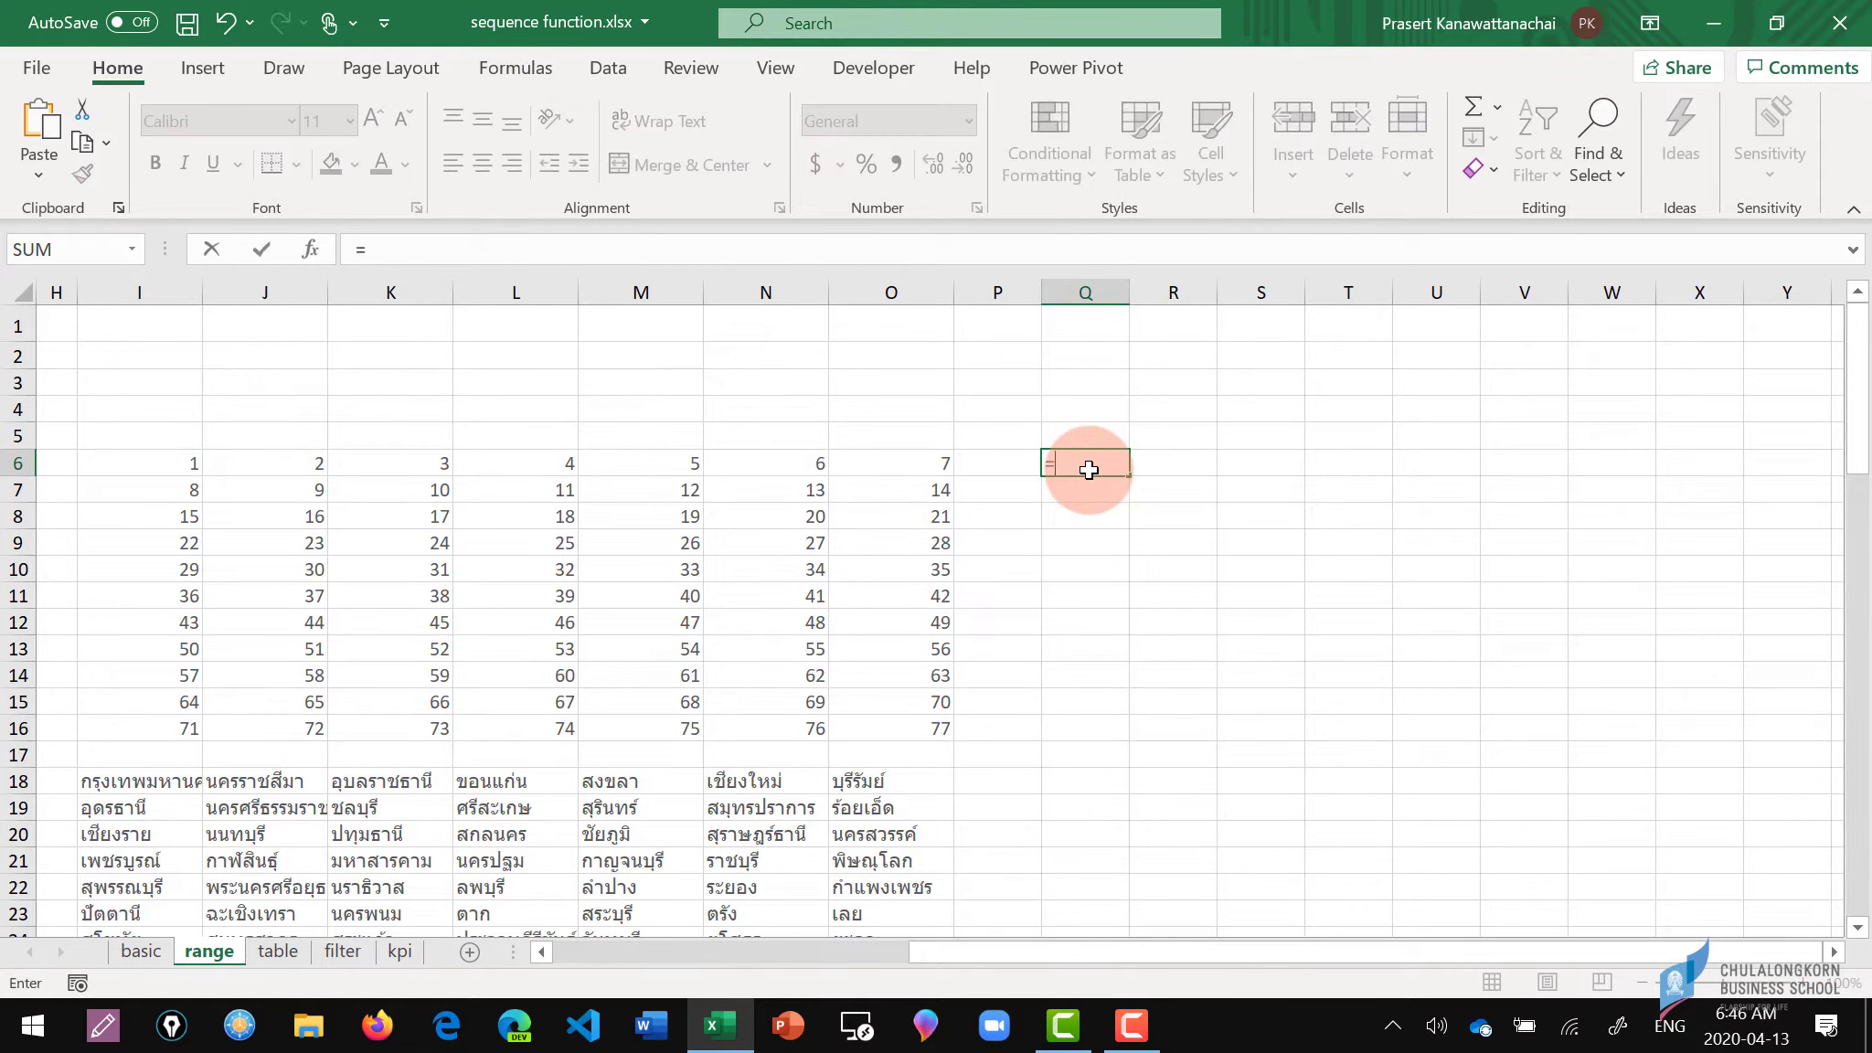
{"action": "type", "text": "in"}
{"action": "key", "text": "Tab"}
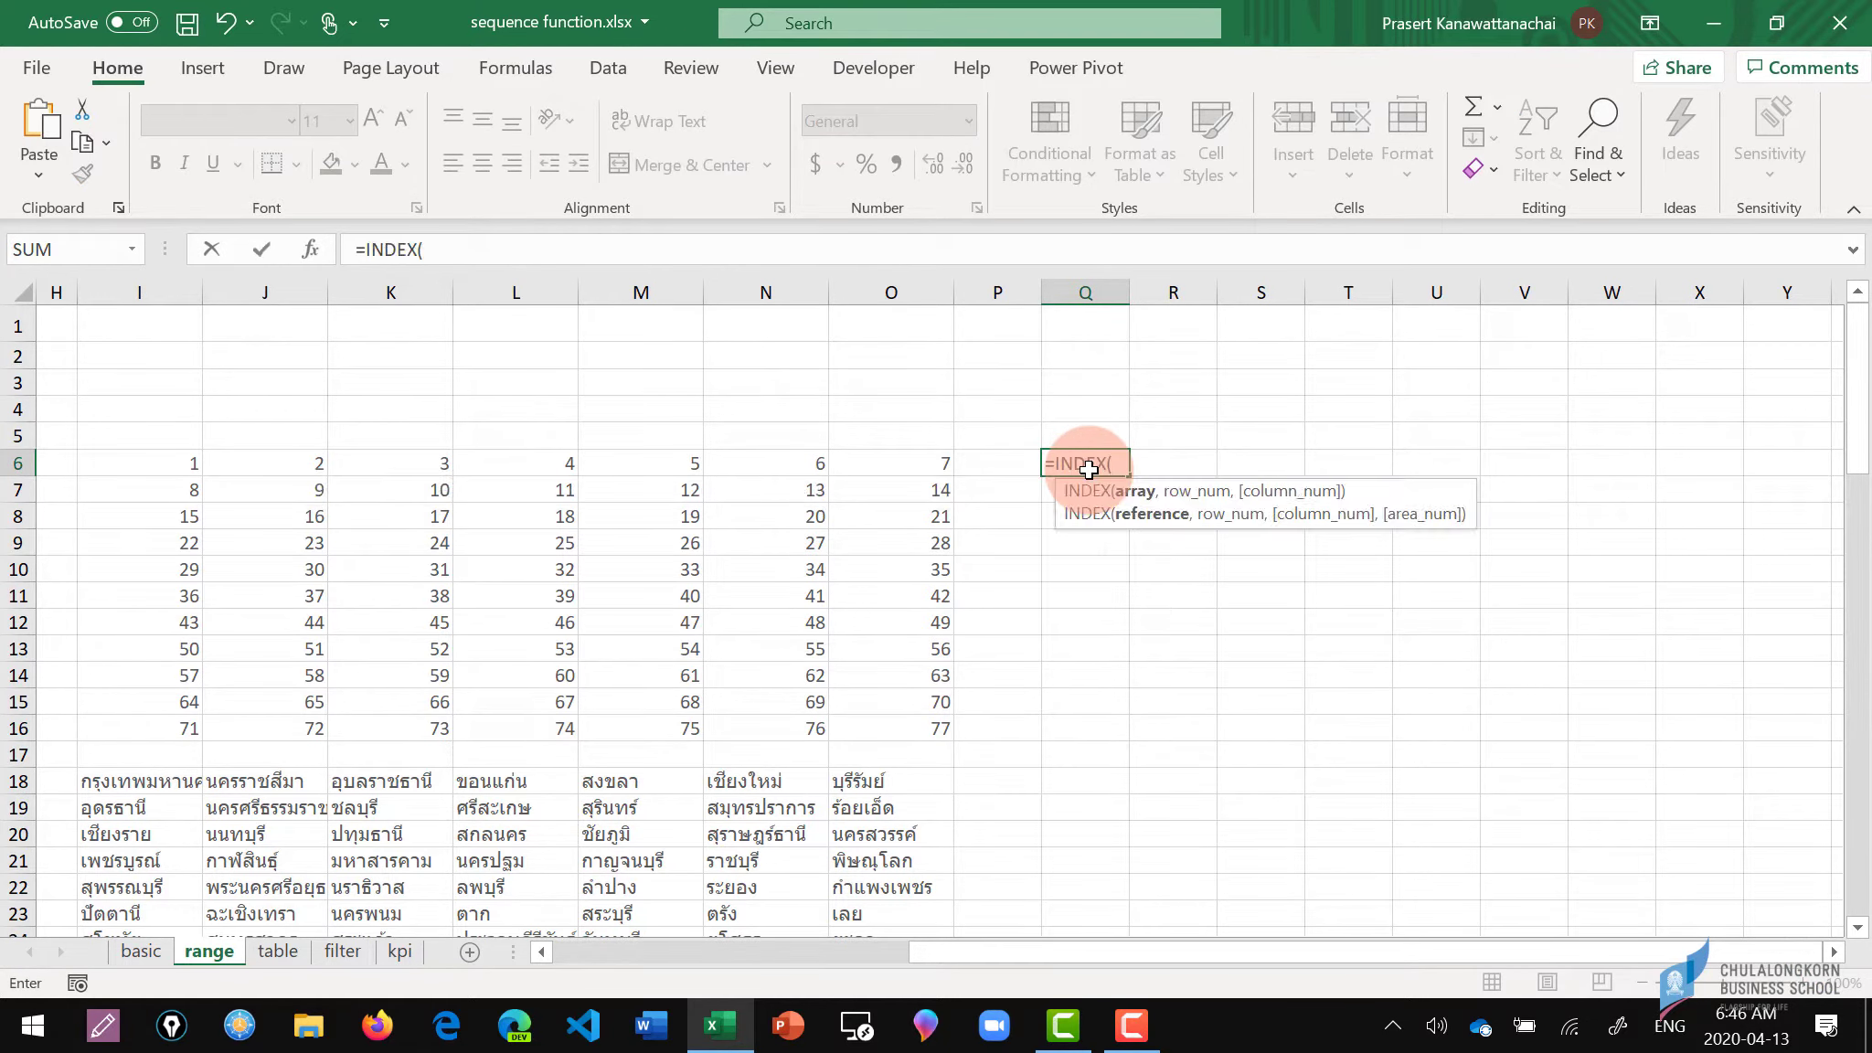
{"action": "left_click", "coordinate": [568, 956]}
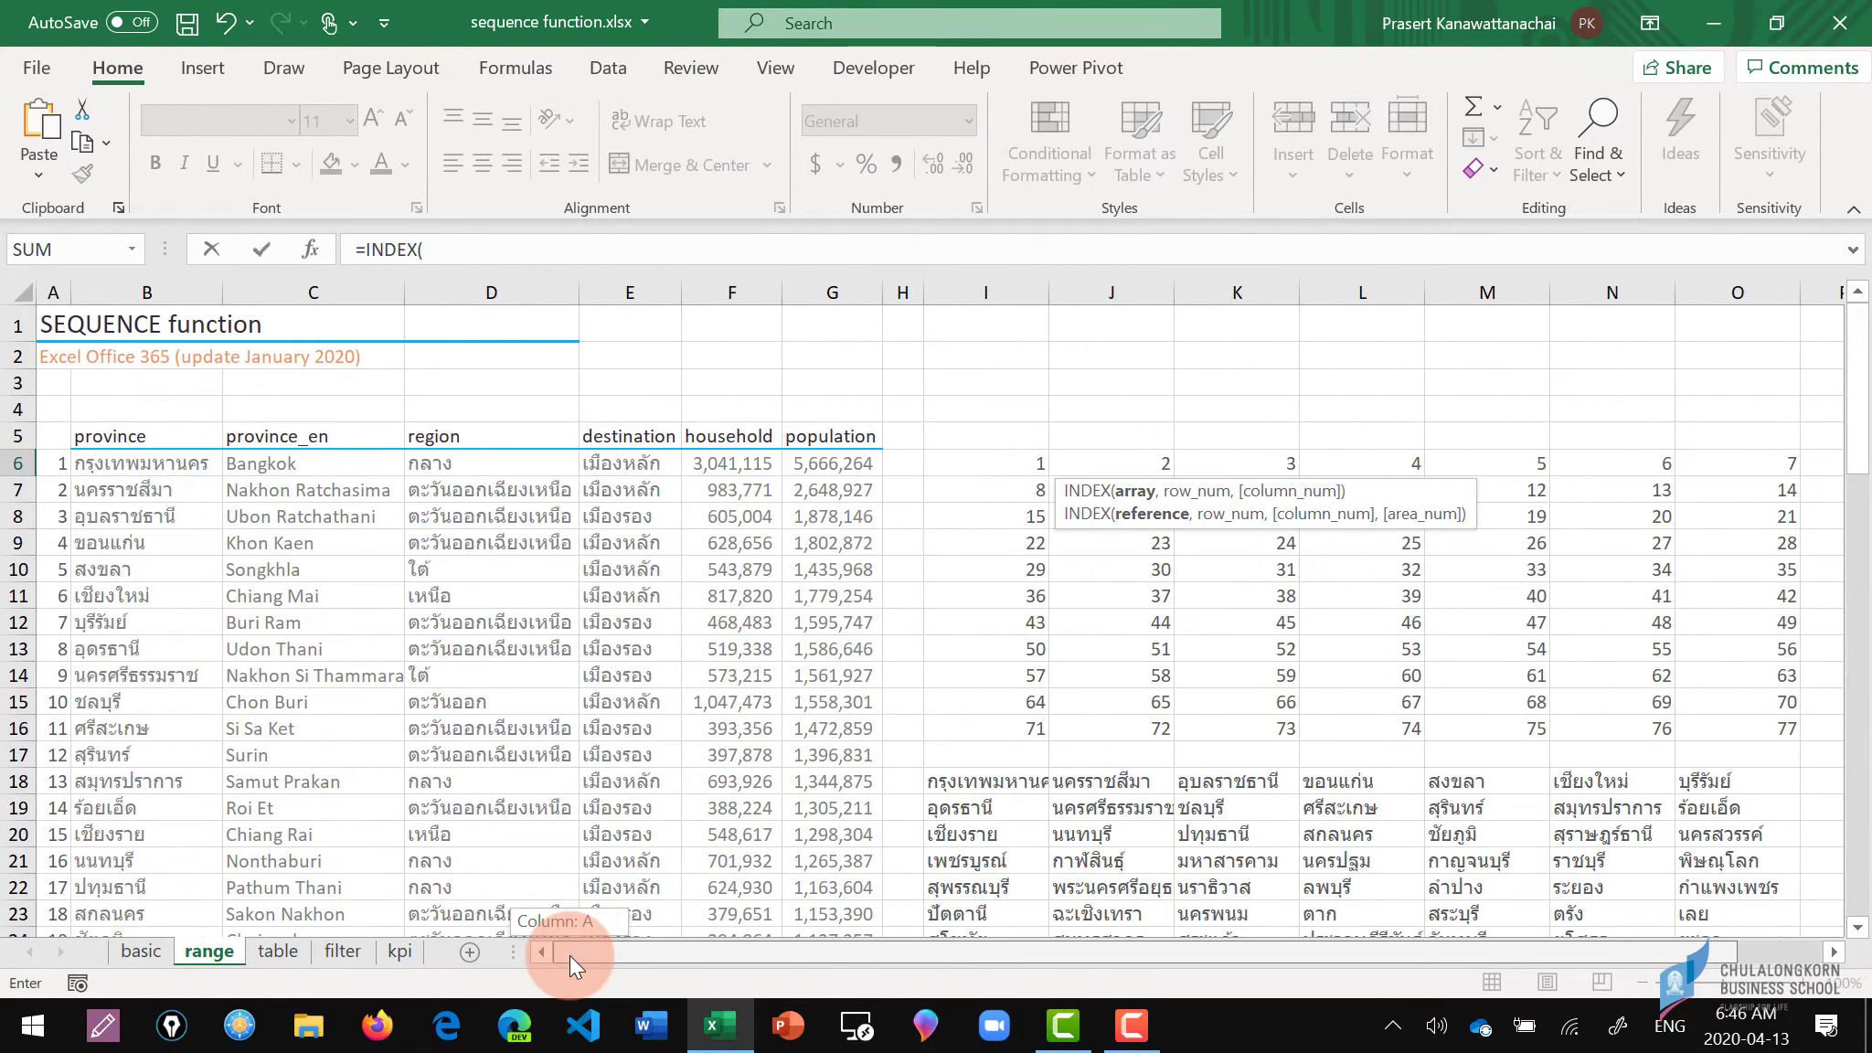
{"action": "left_click", "coordinate": [182, 462]}
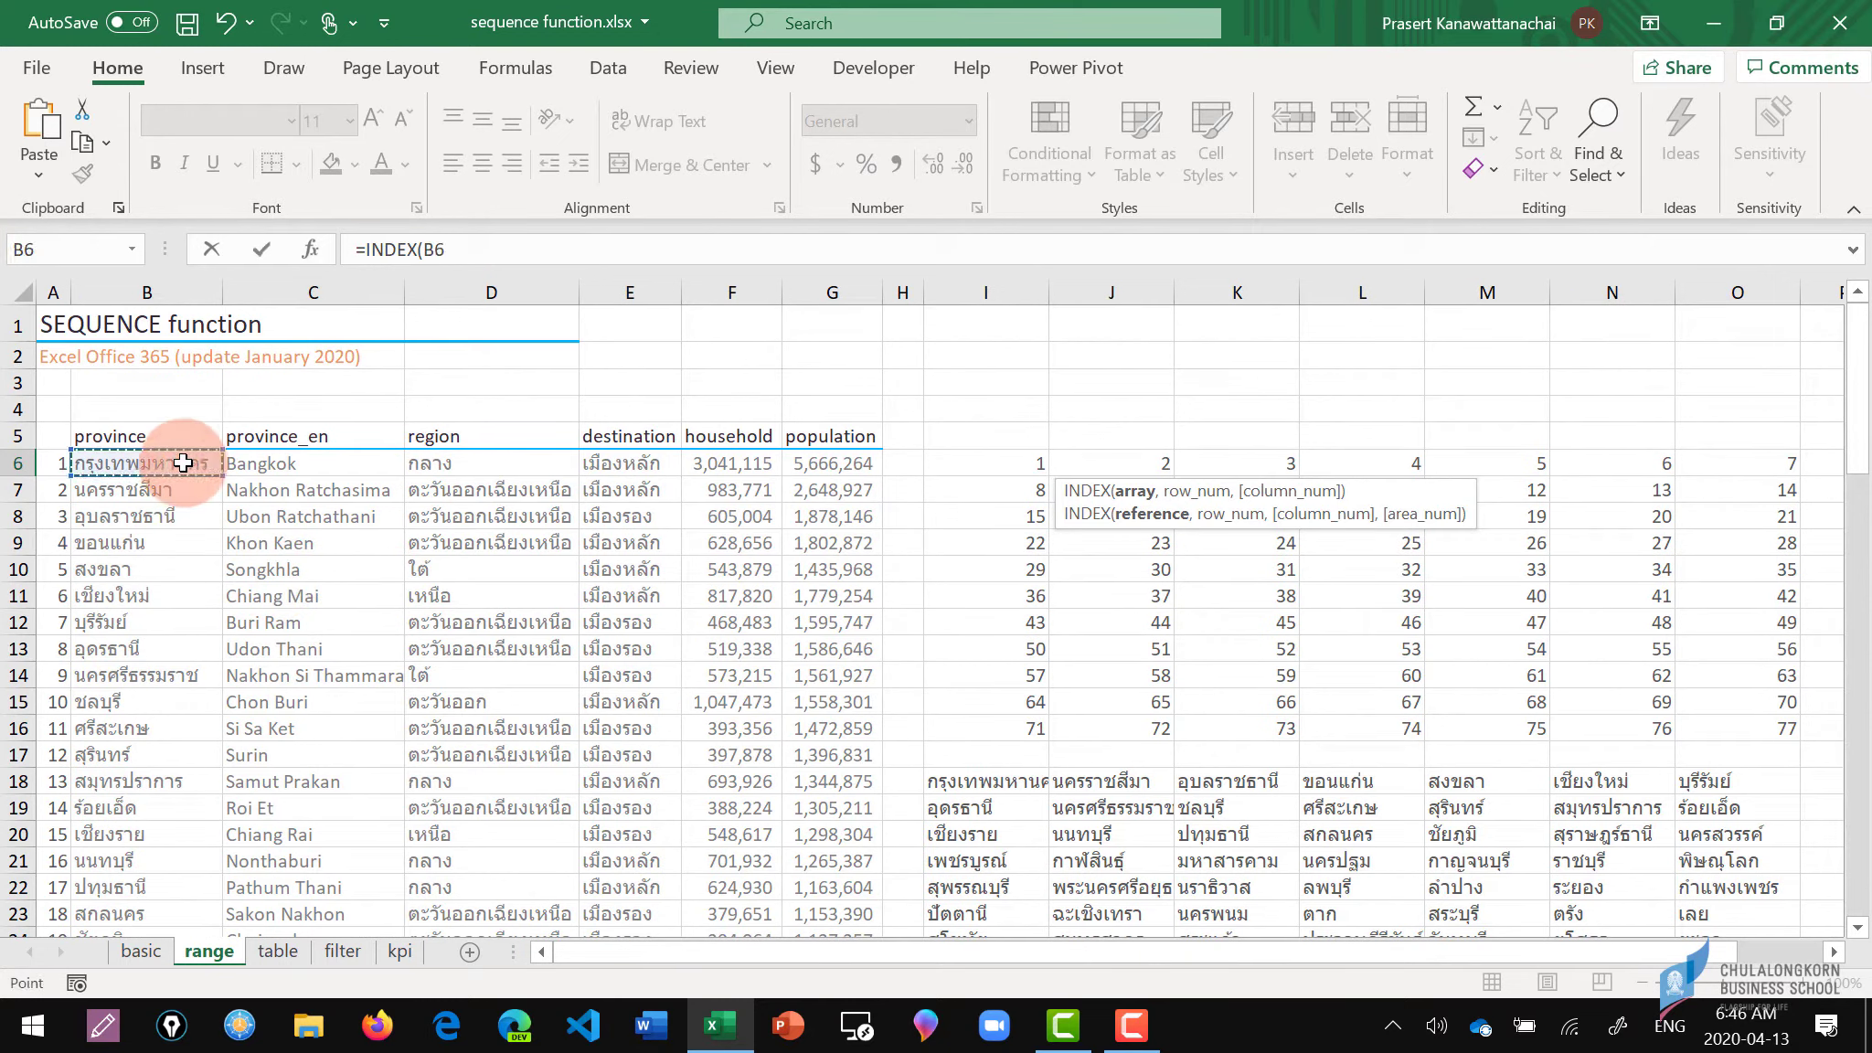
{"action": "key", "text": "ctrl+shift+Down"}
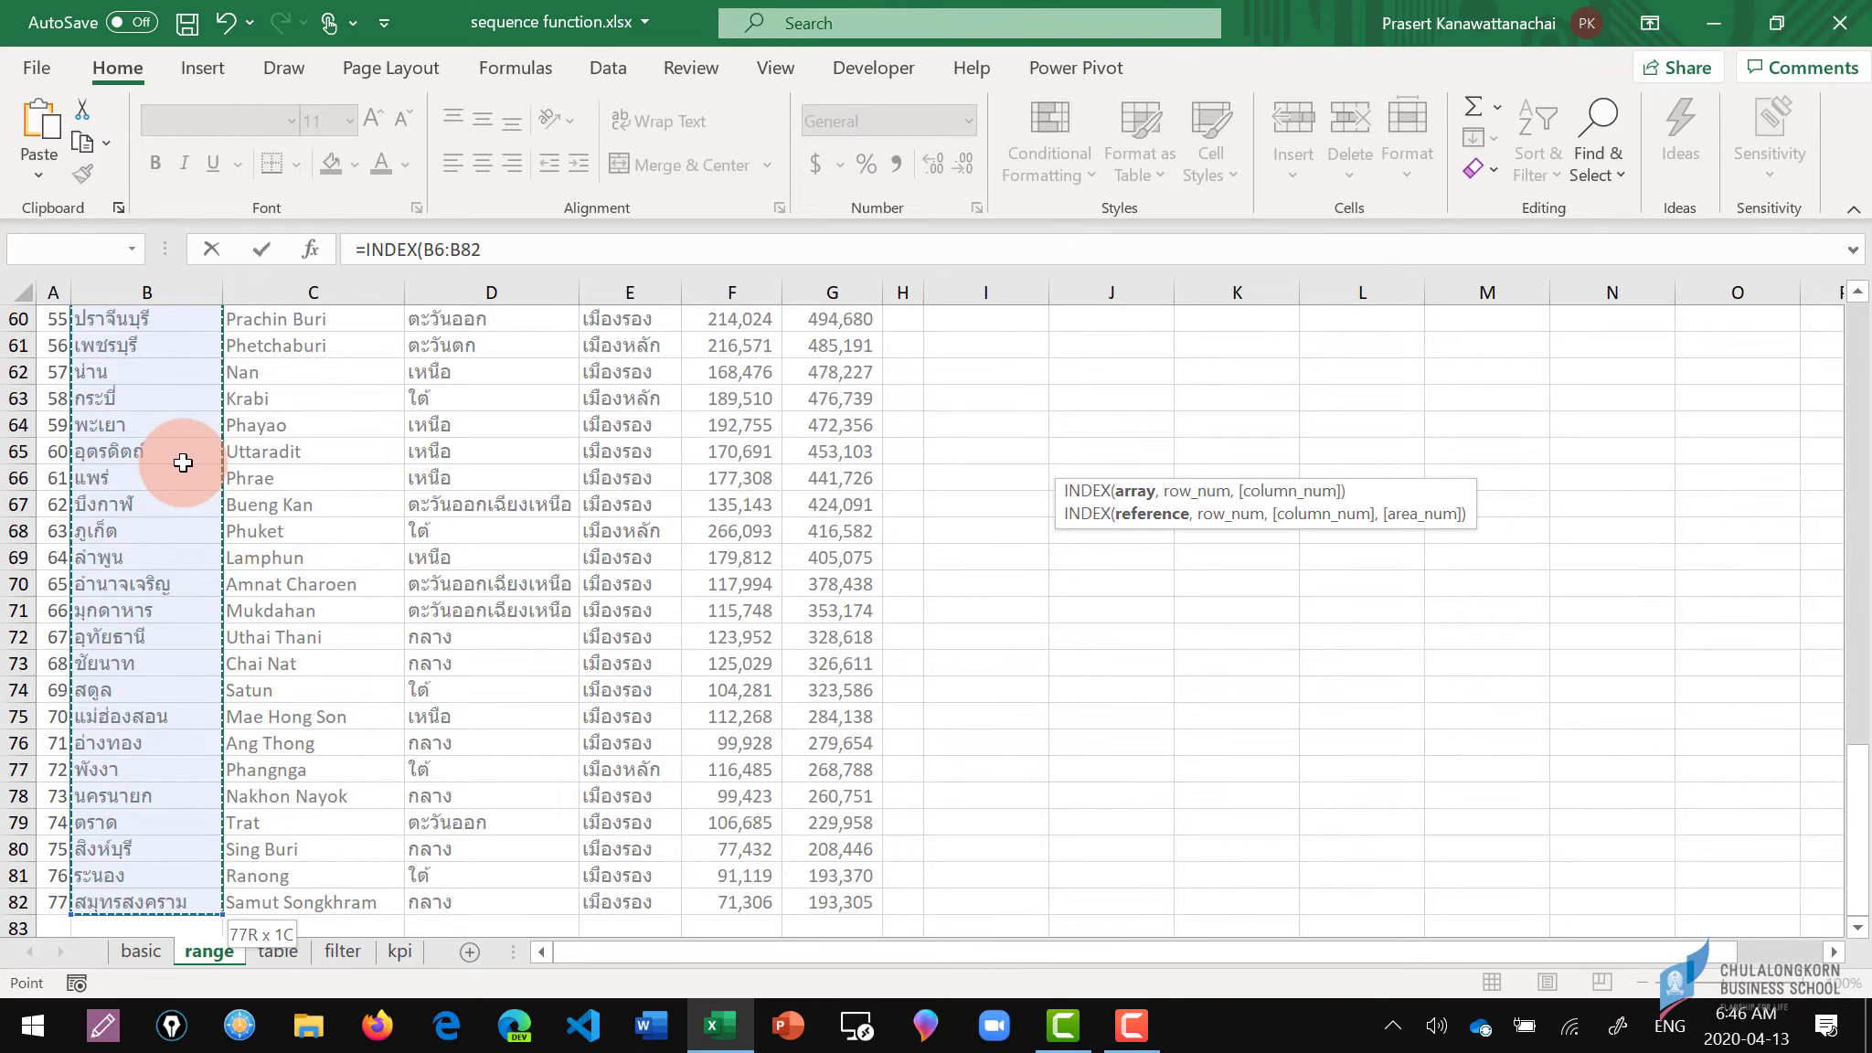
{"action": "type", "text": ","}
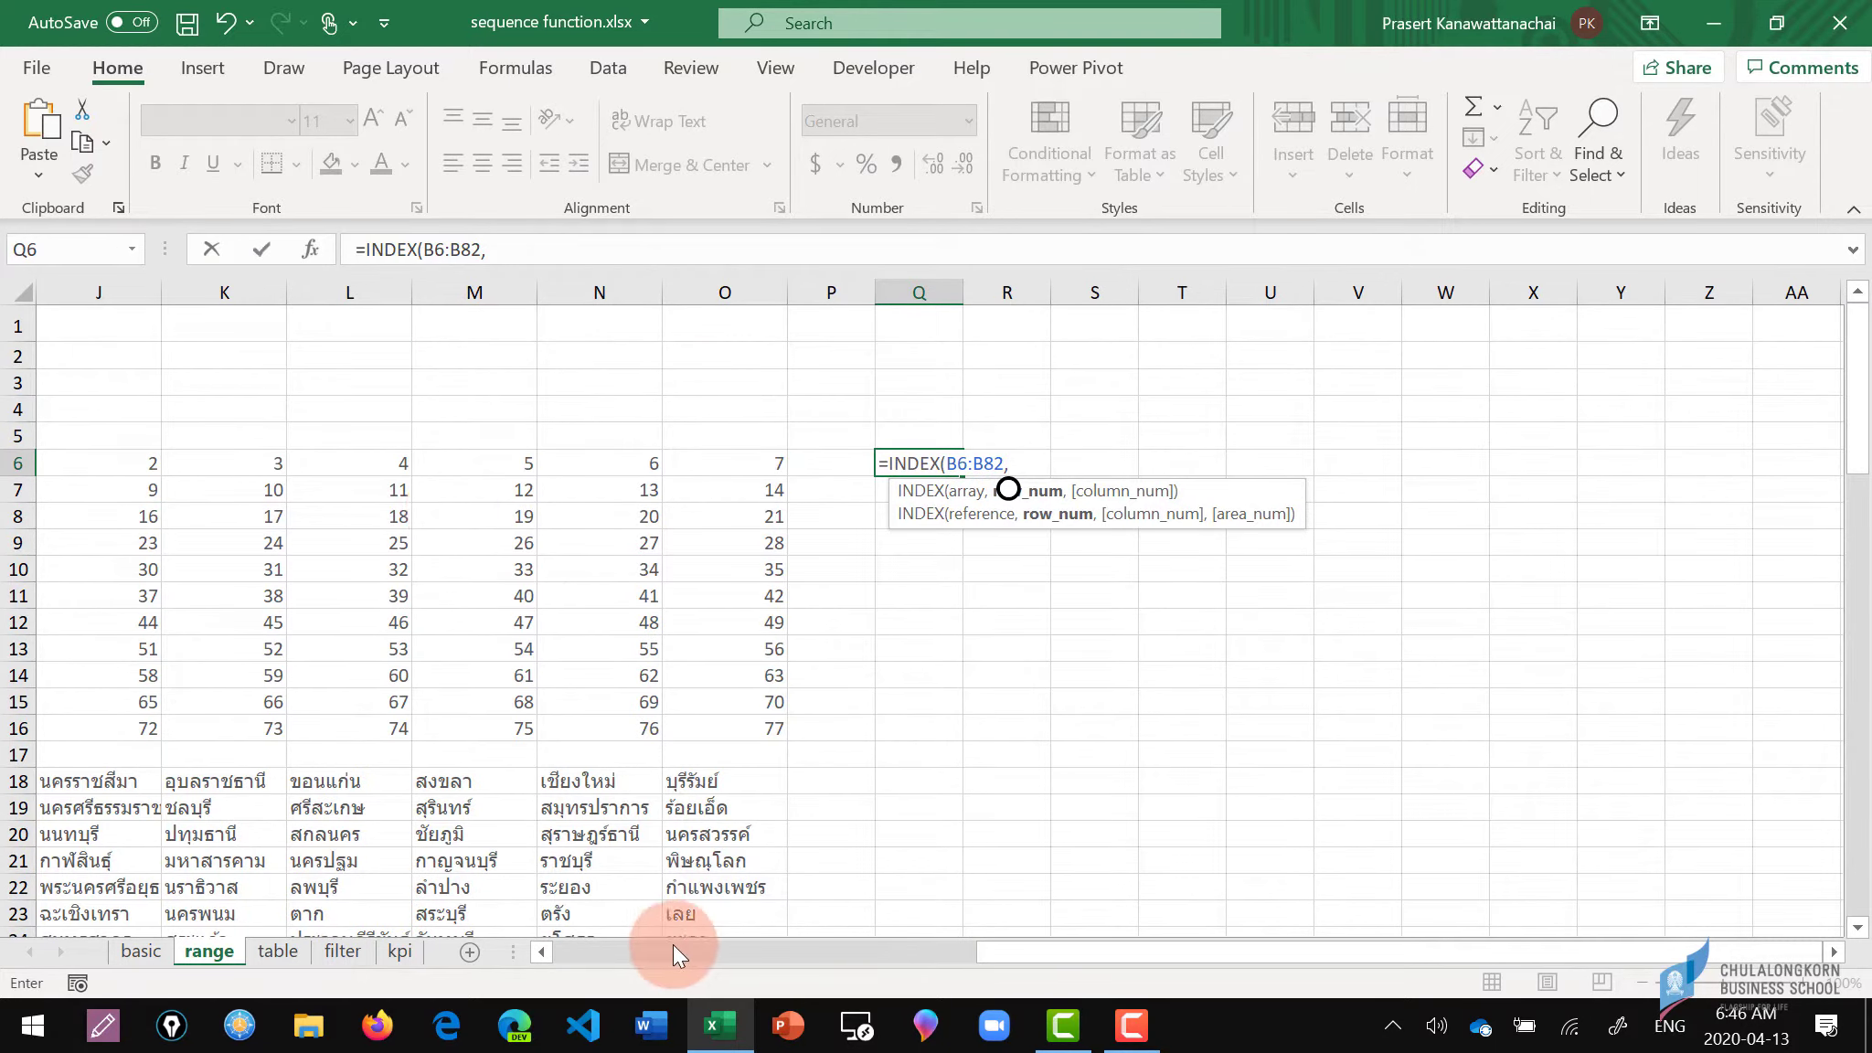
{"action": "left_click_drag", "start_coordinate": [1107, 949], "coordinate": [971, 955]}
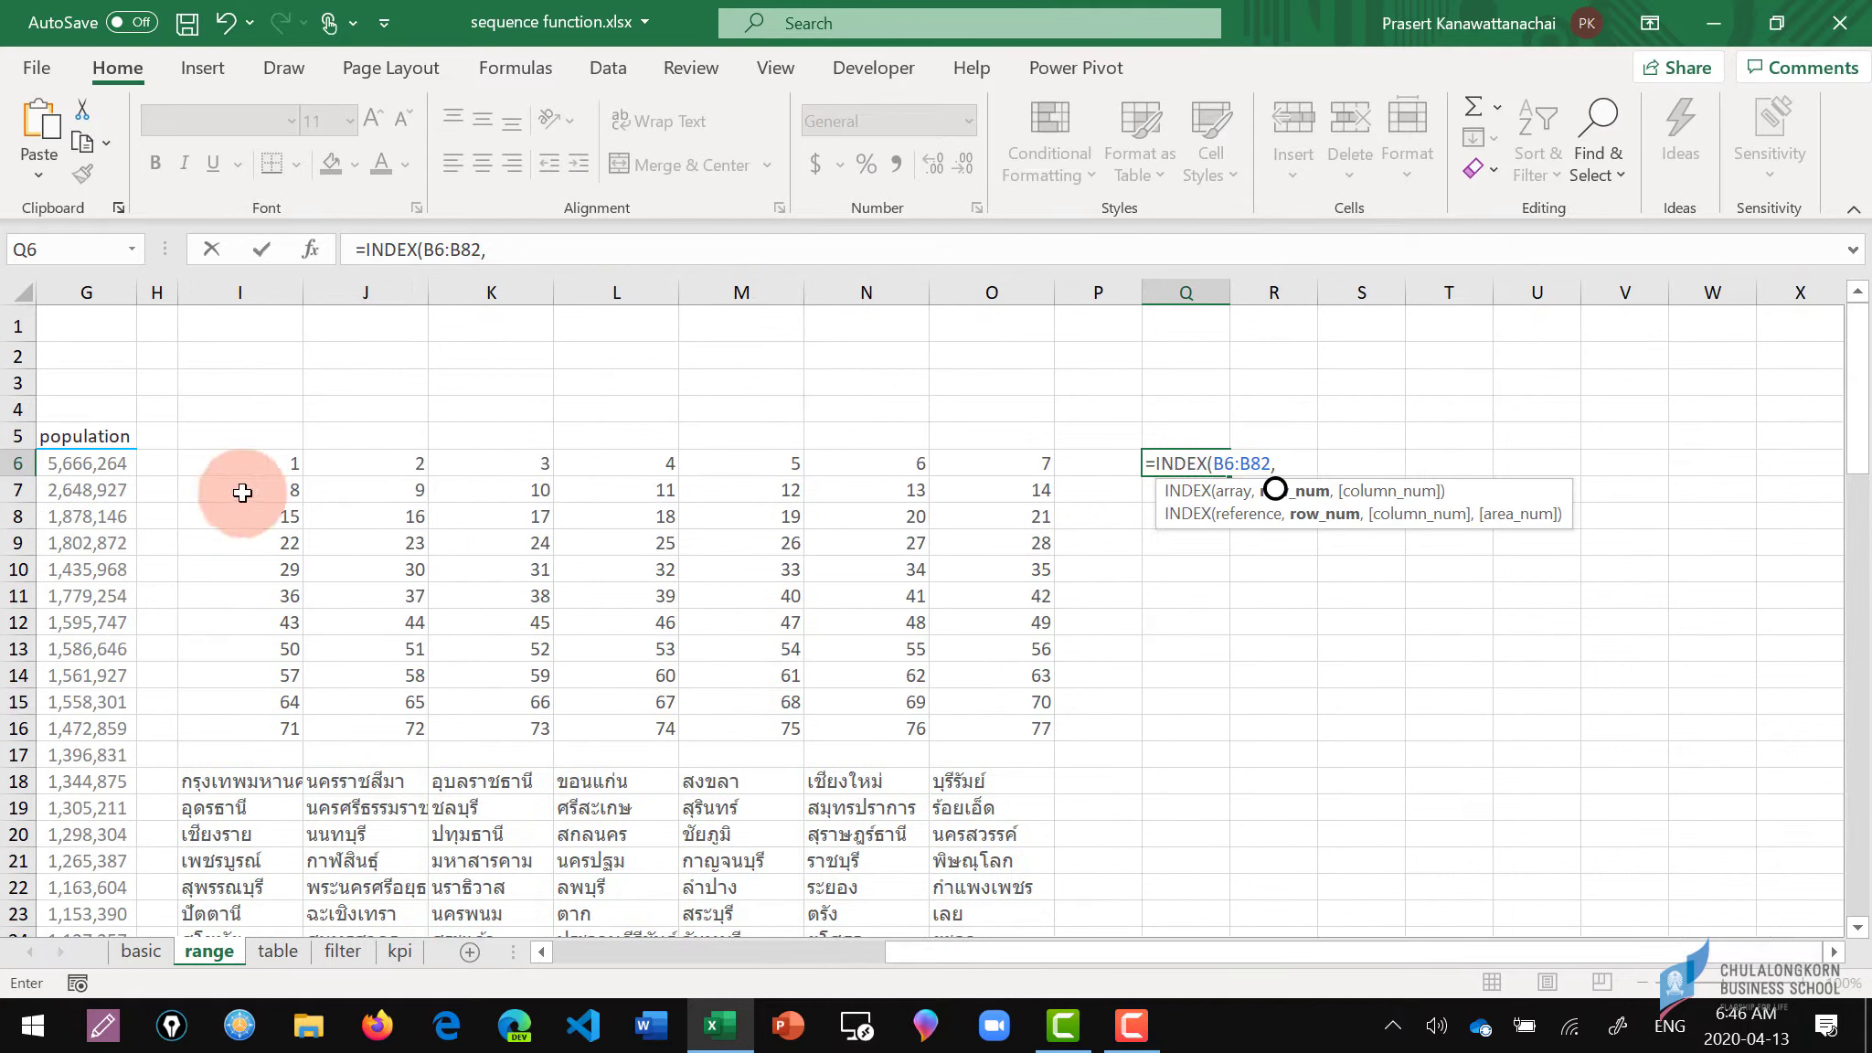
{"action": "mouse_move", "coordinate": [259, 462]}
{"action": "left_mouse_down"}
{"action": "mouse_move", "coordinate": [1045, 730]}
{"action": "mouse_move", "coordinate": [1024, 727]}
{"action": "left_mouse_up"}
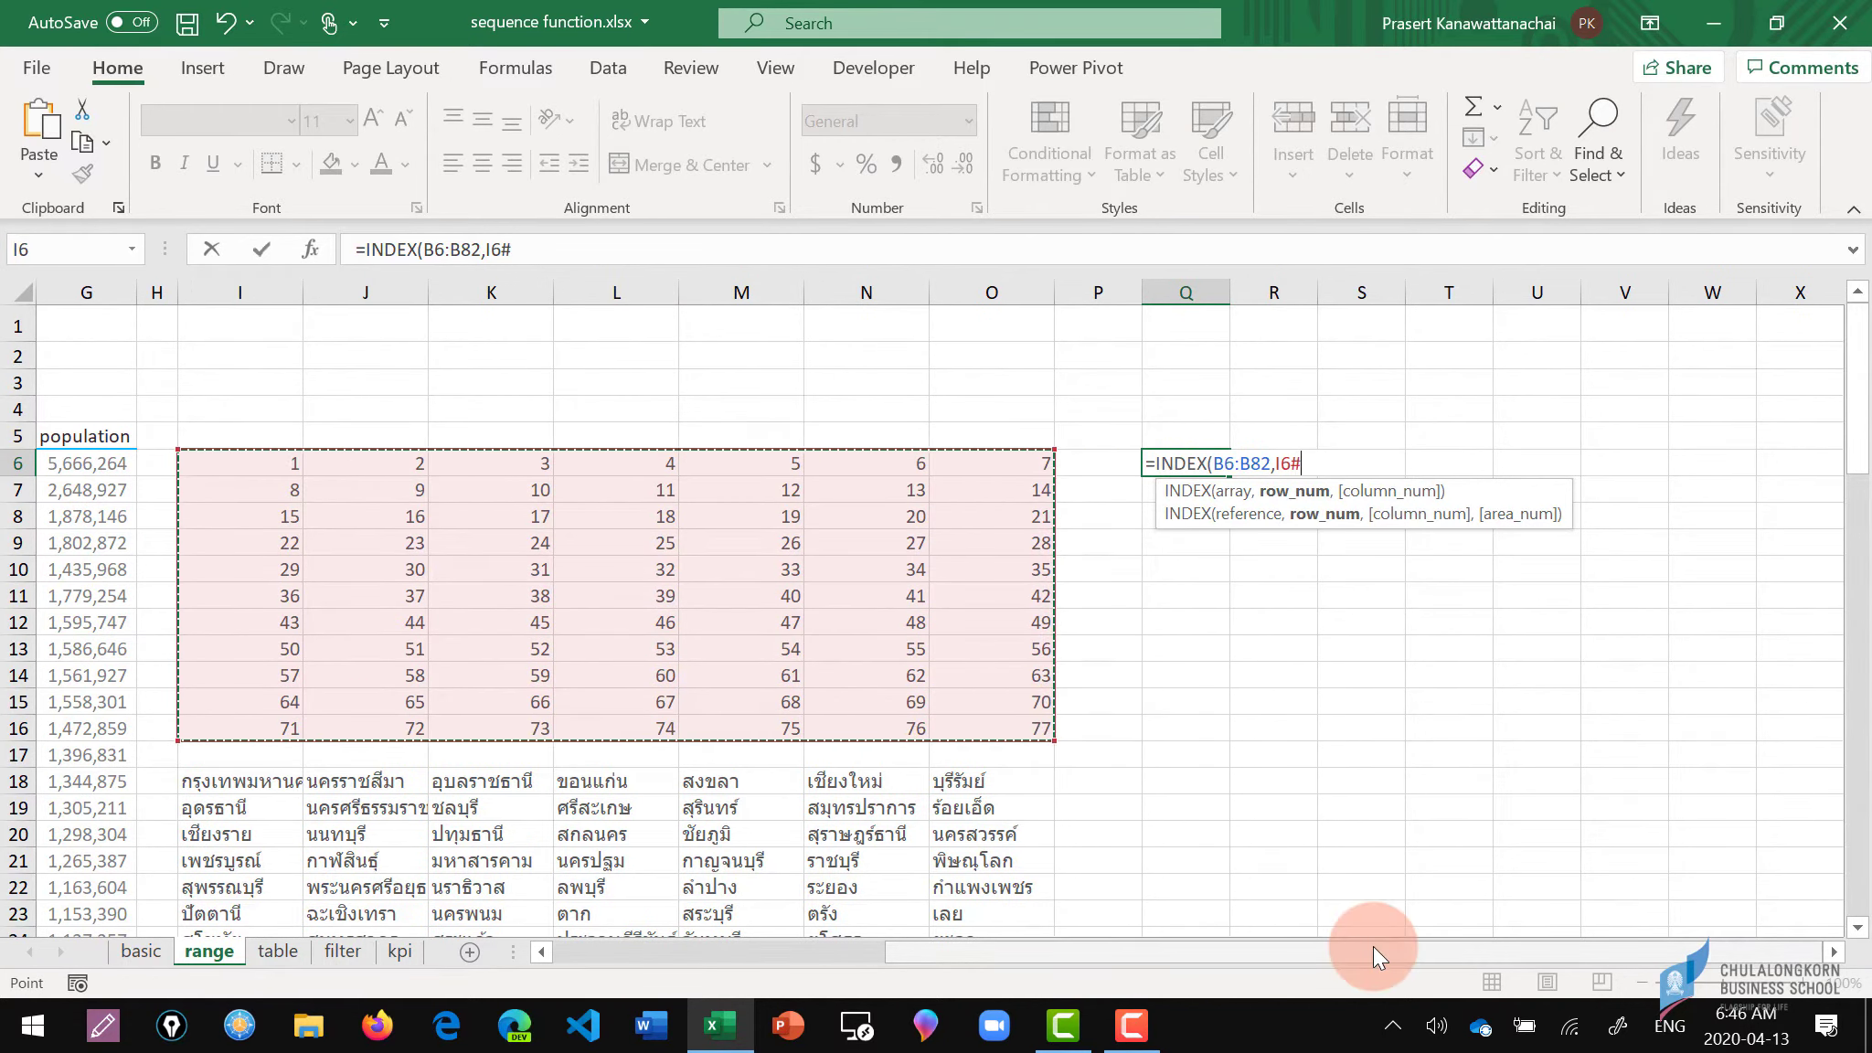
{"action": "type", "text": ")"}
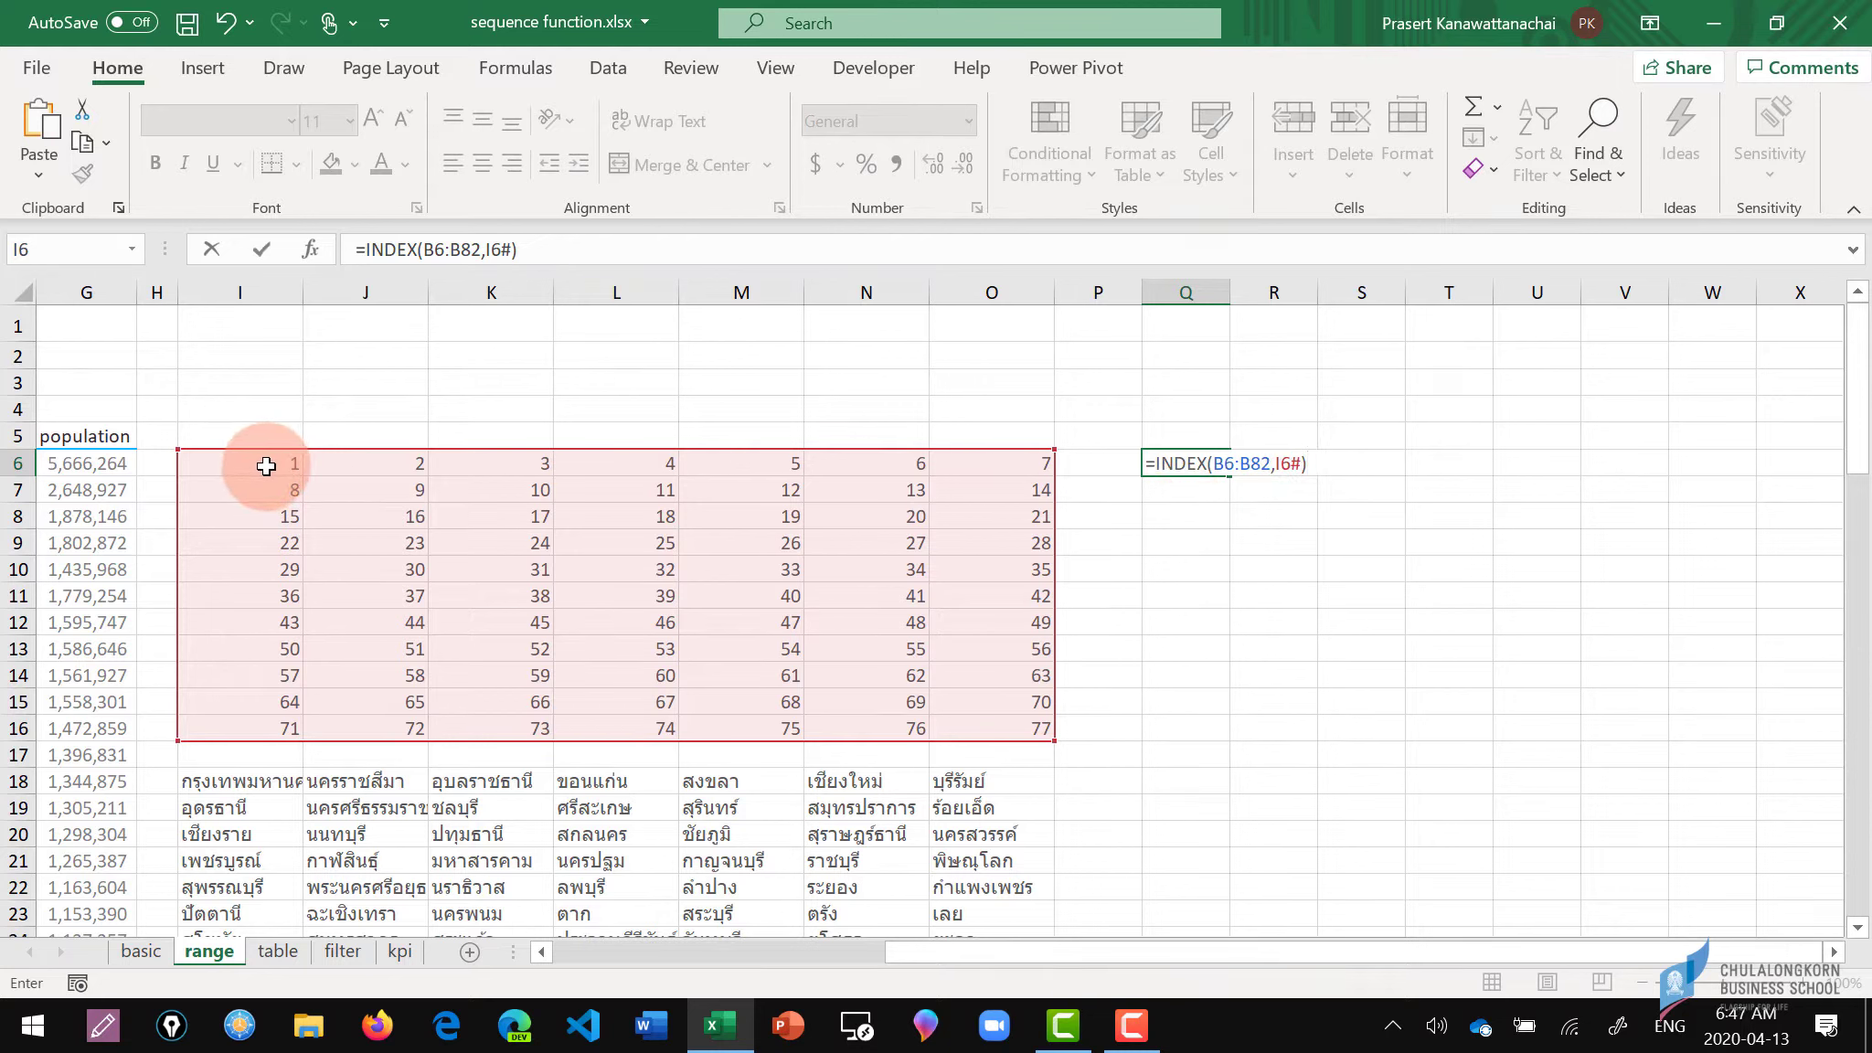
{"action": "left_click", "coordinate": [1331, 468]}
{"action": "key", "text": "Return"}
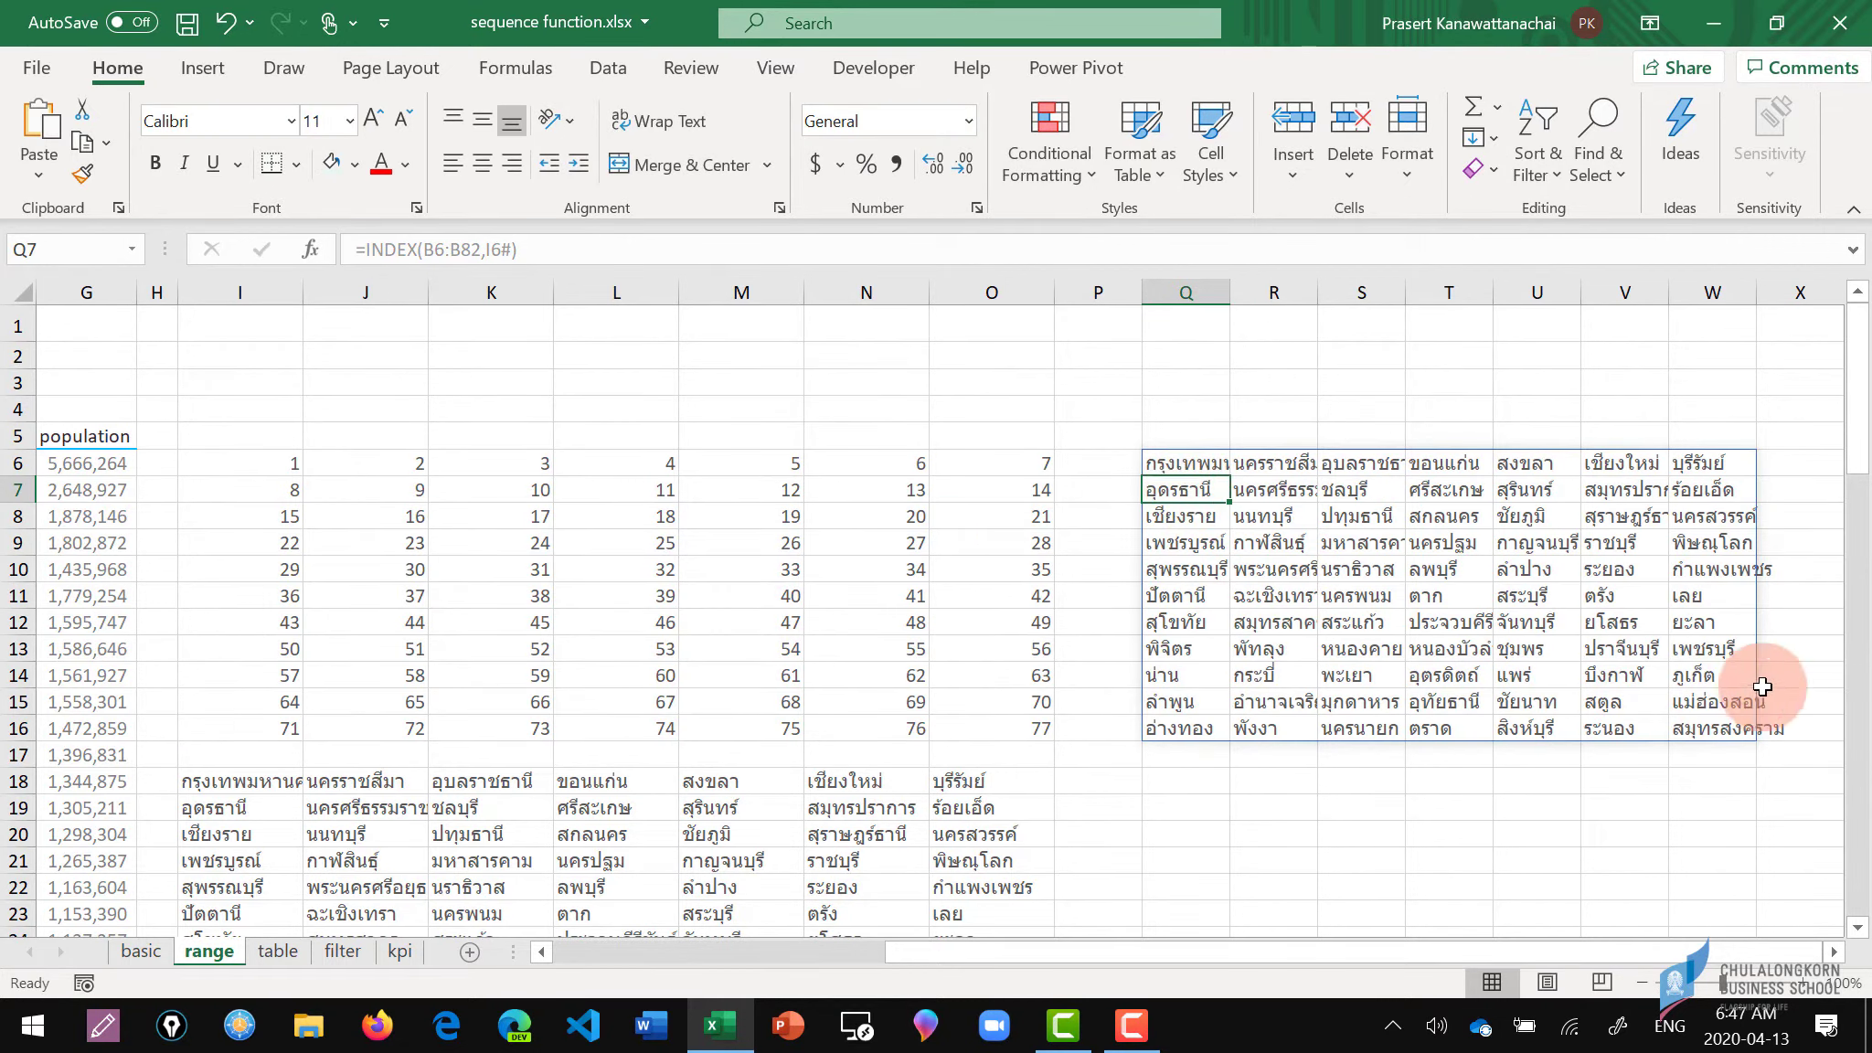
Compare the Q6 and I6 formulas and copy SEQUENCE(11,7) from I6's formula bar.
{"action": "left_click", "coordinate": [1191, 461]}
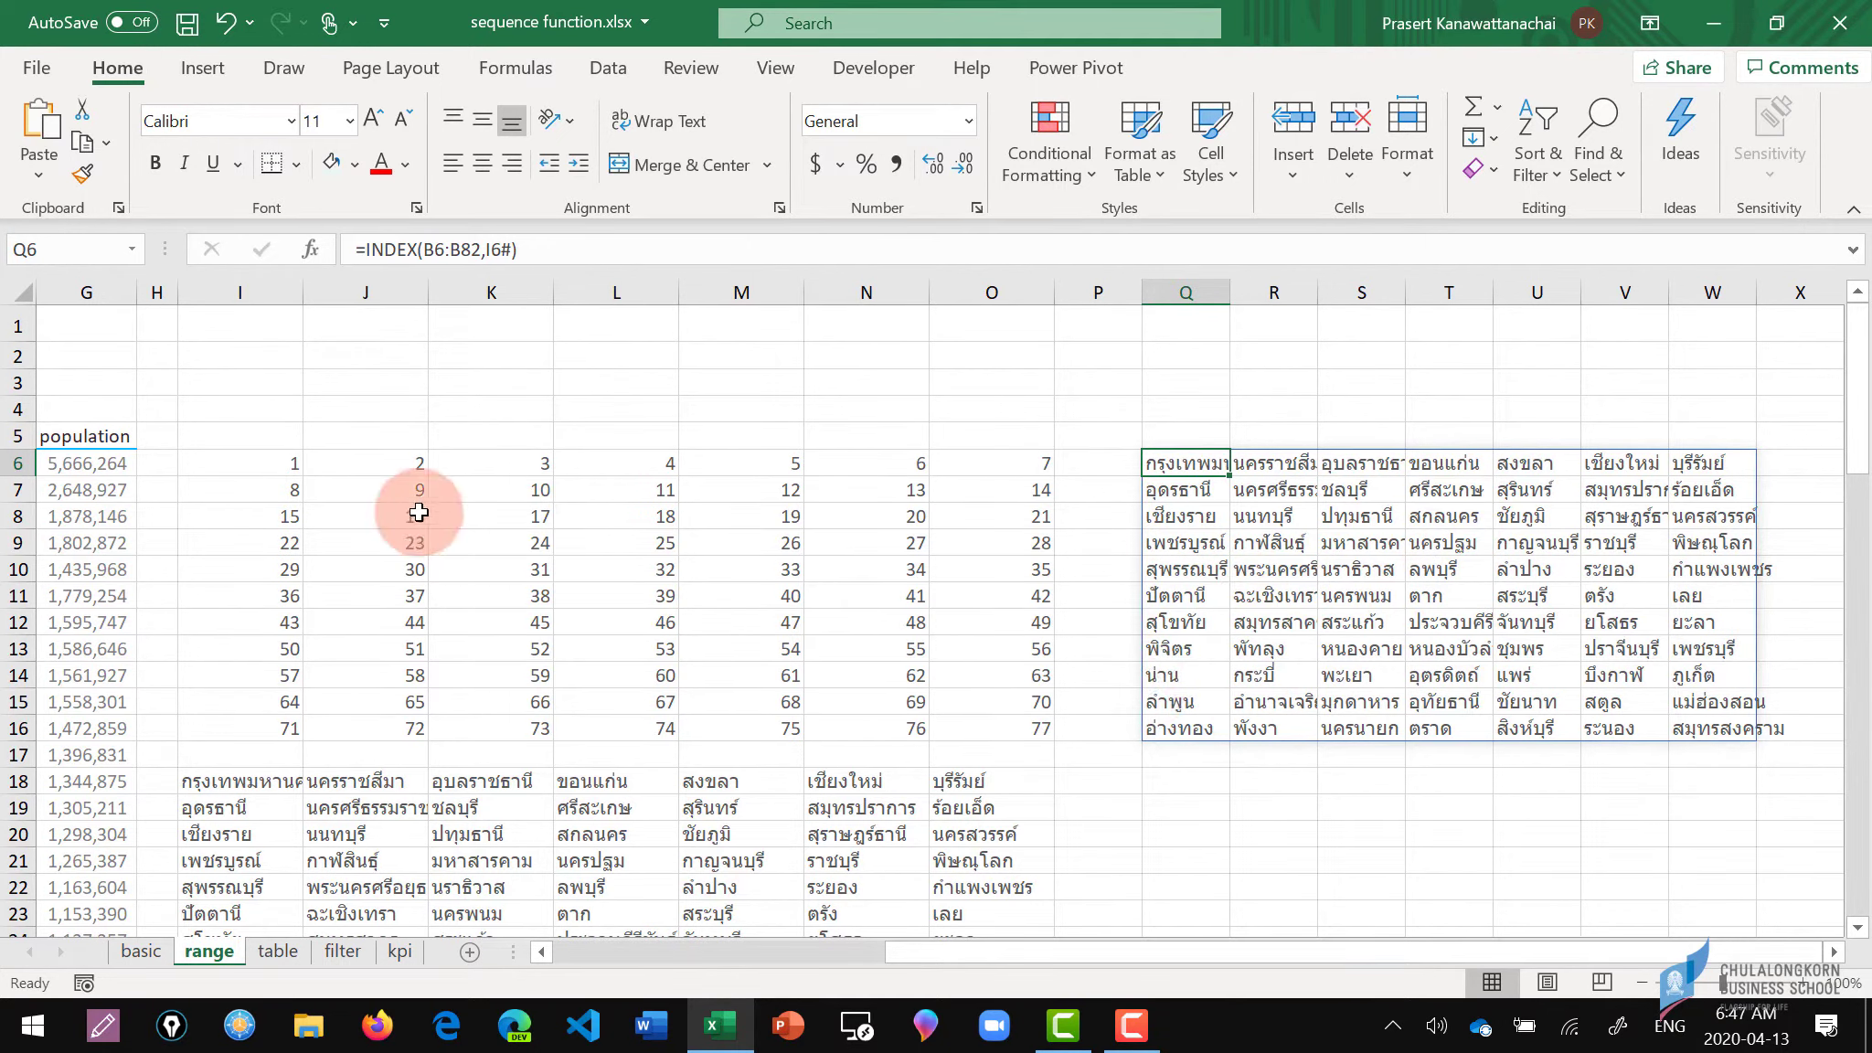
{"action": "left_click_drag", "start_coordinate": [247, 463], "coordinate": [1044, 719]}
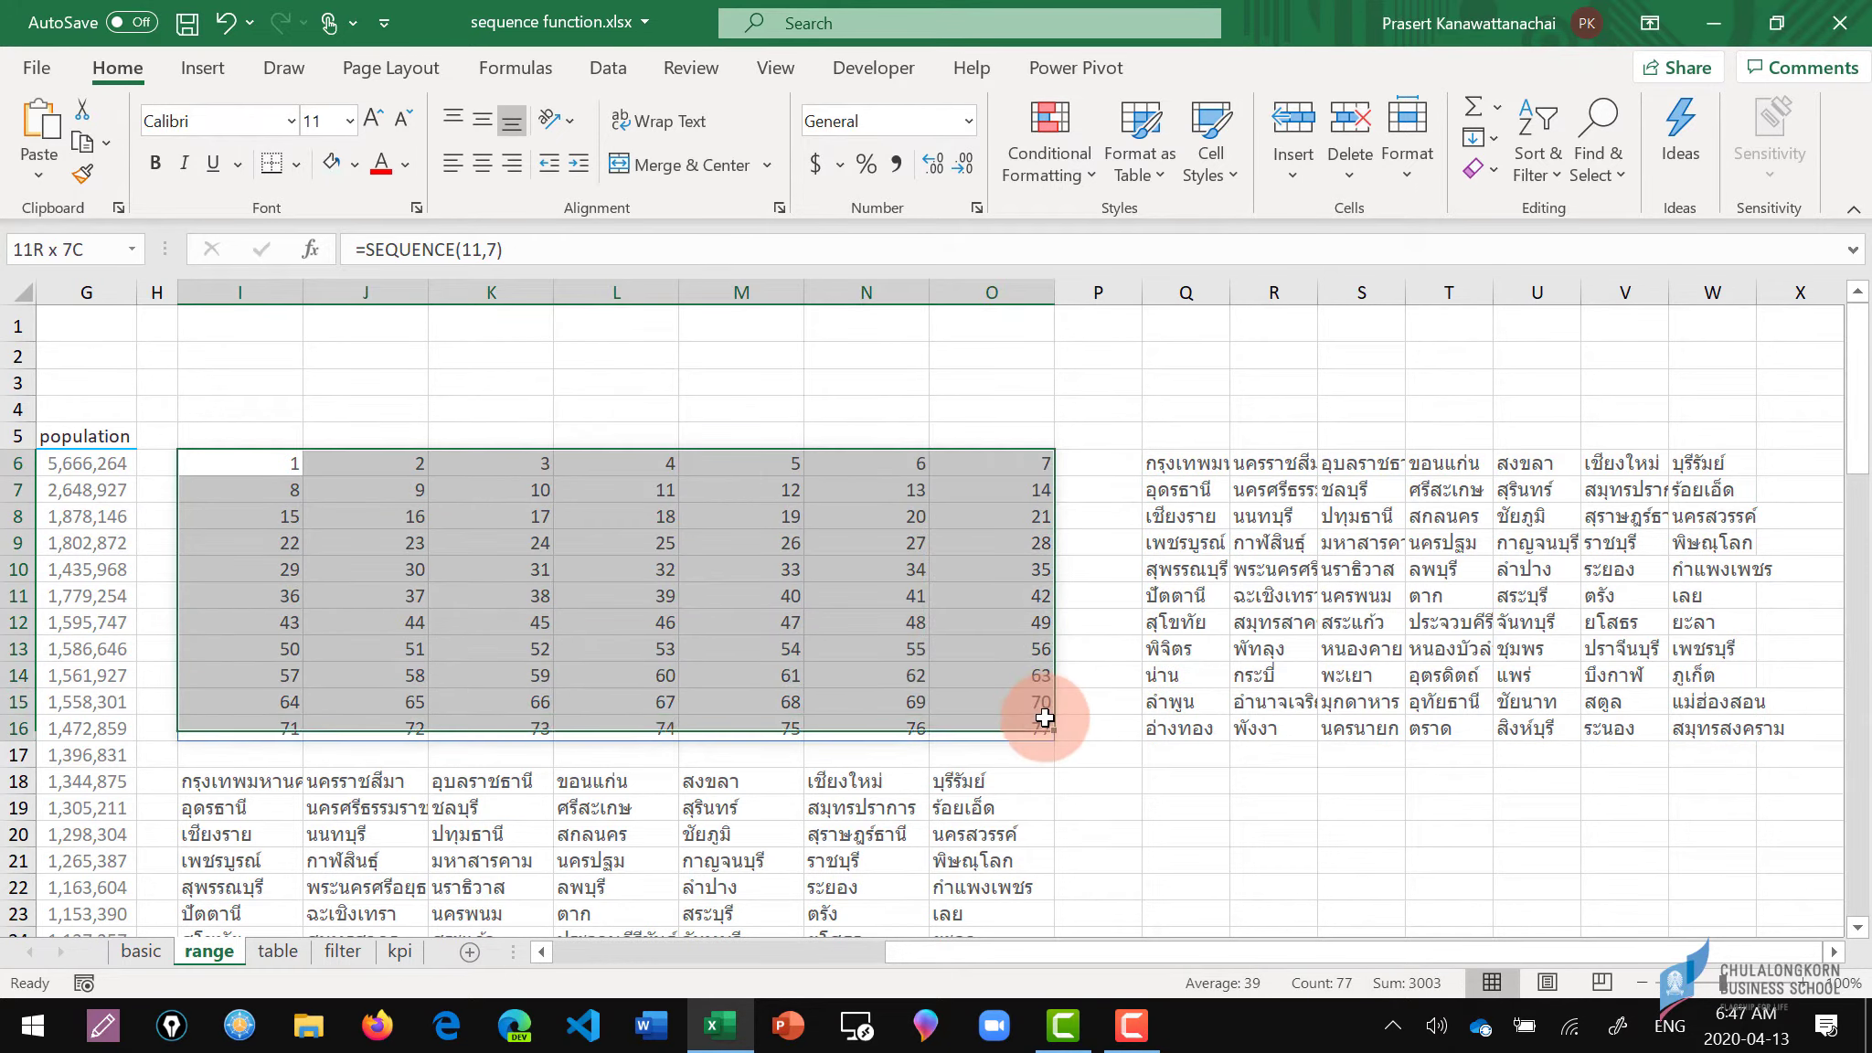
{"action": "left_click", "coordinate": [1172, 464]}
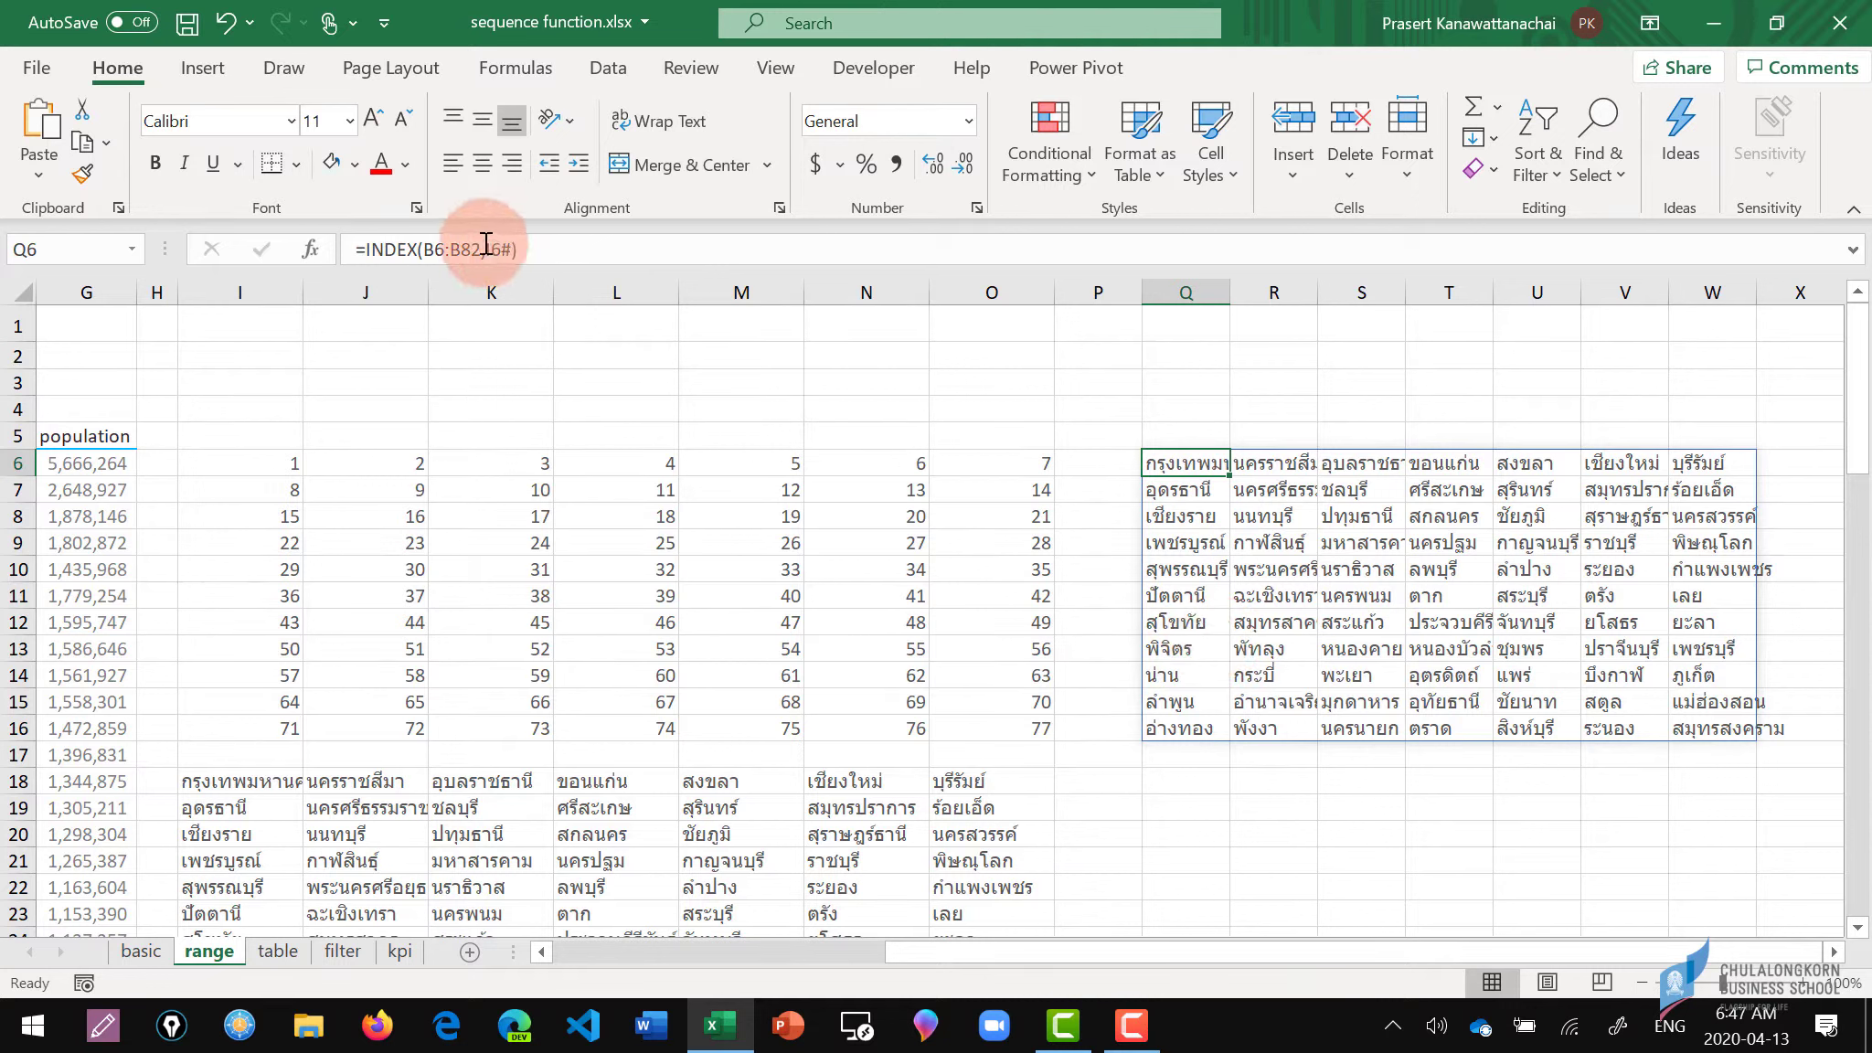
{"action": "left_click", "coordinate": [272, 468]}
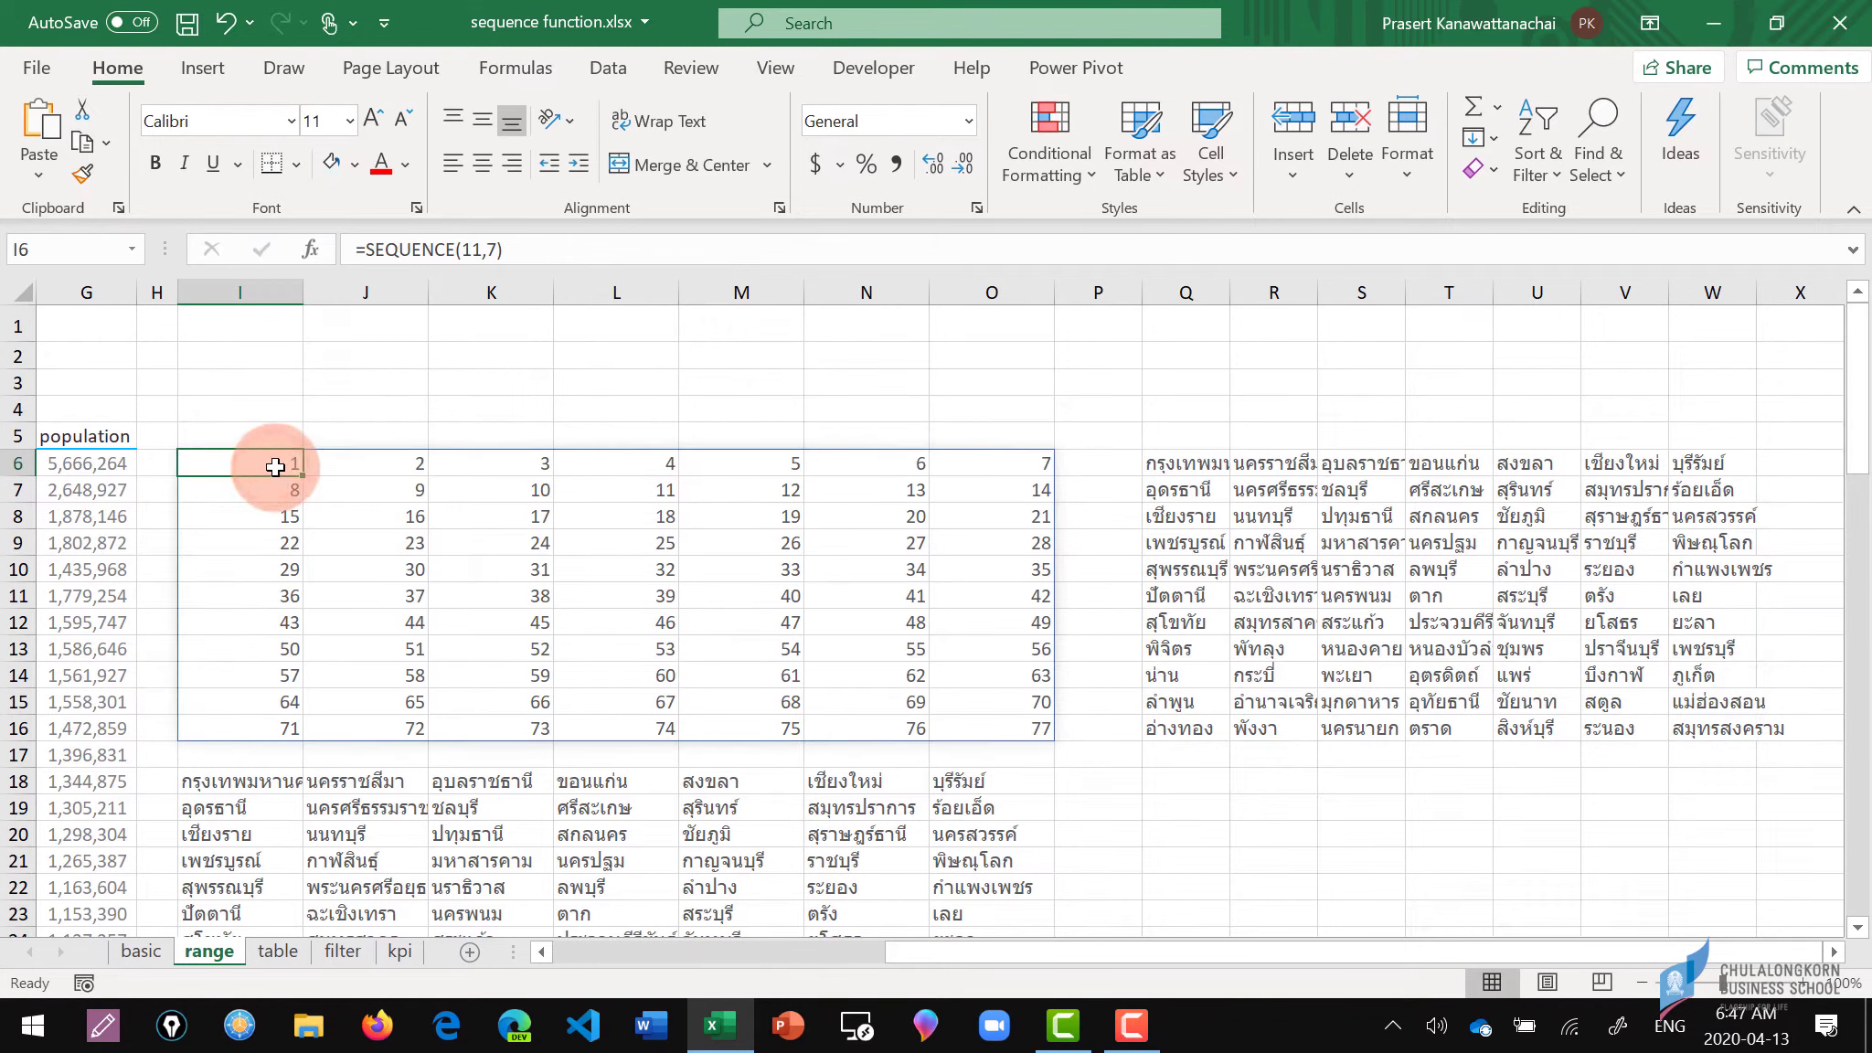
{"action": "left_click_drag", "start_coordinate": [365, 248], "coordinate": [508, 248]}
{"action": "key", "text": "ctrl+c"}
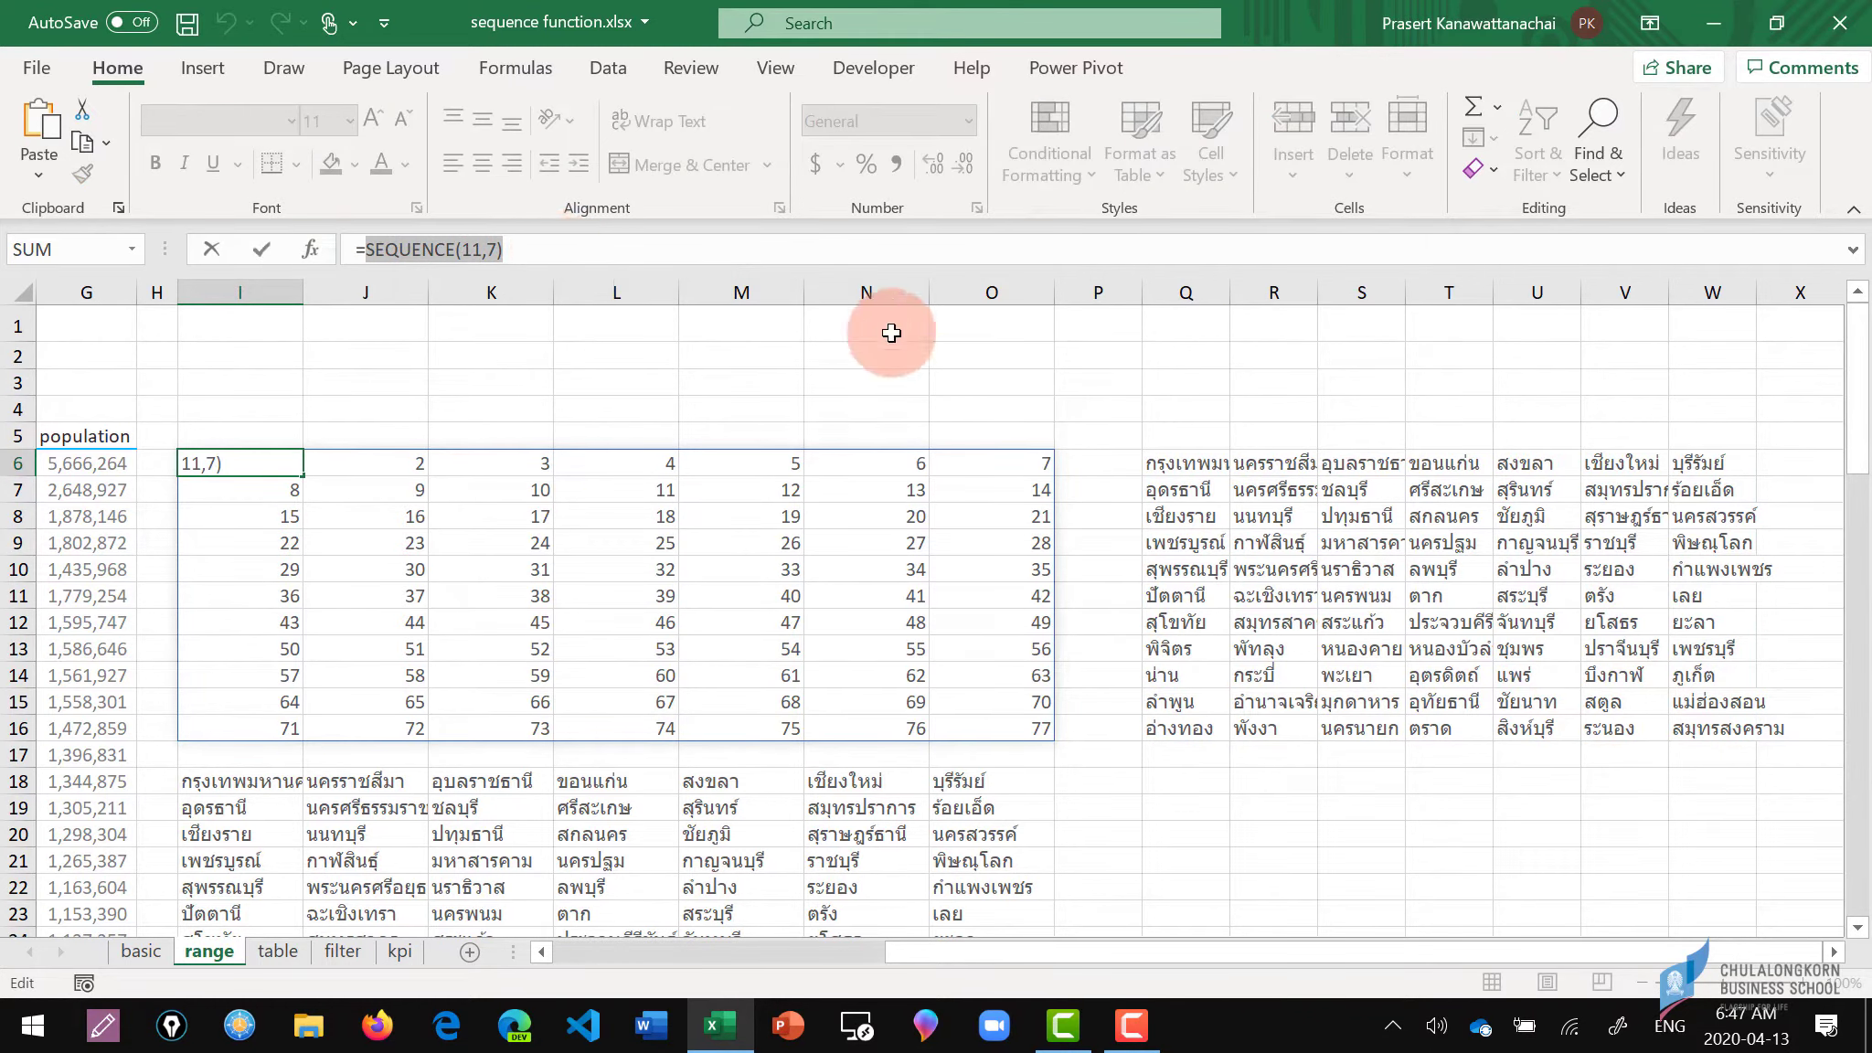
{"action": "key", "text": "Escape"}
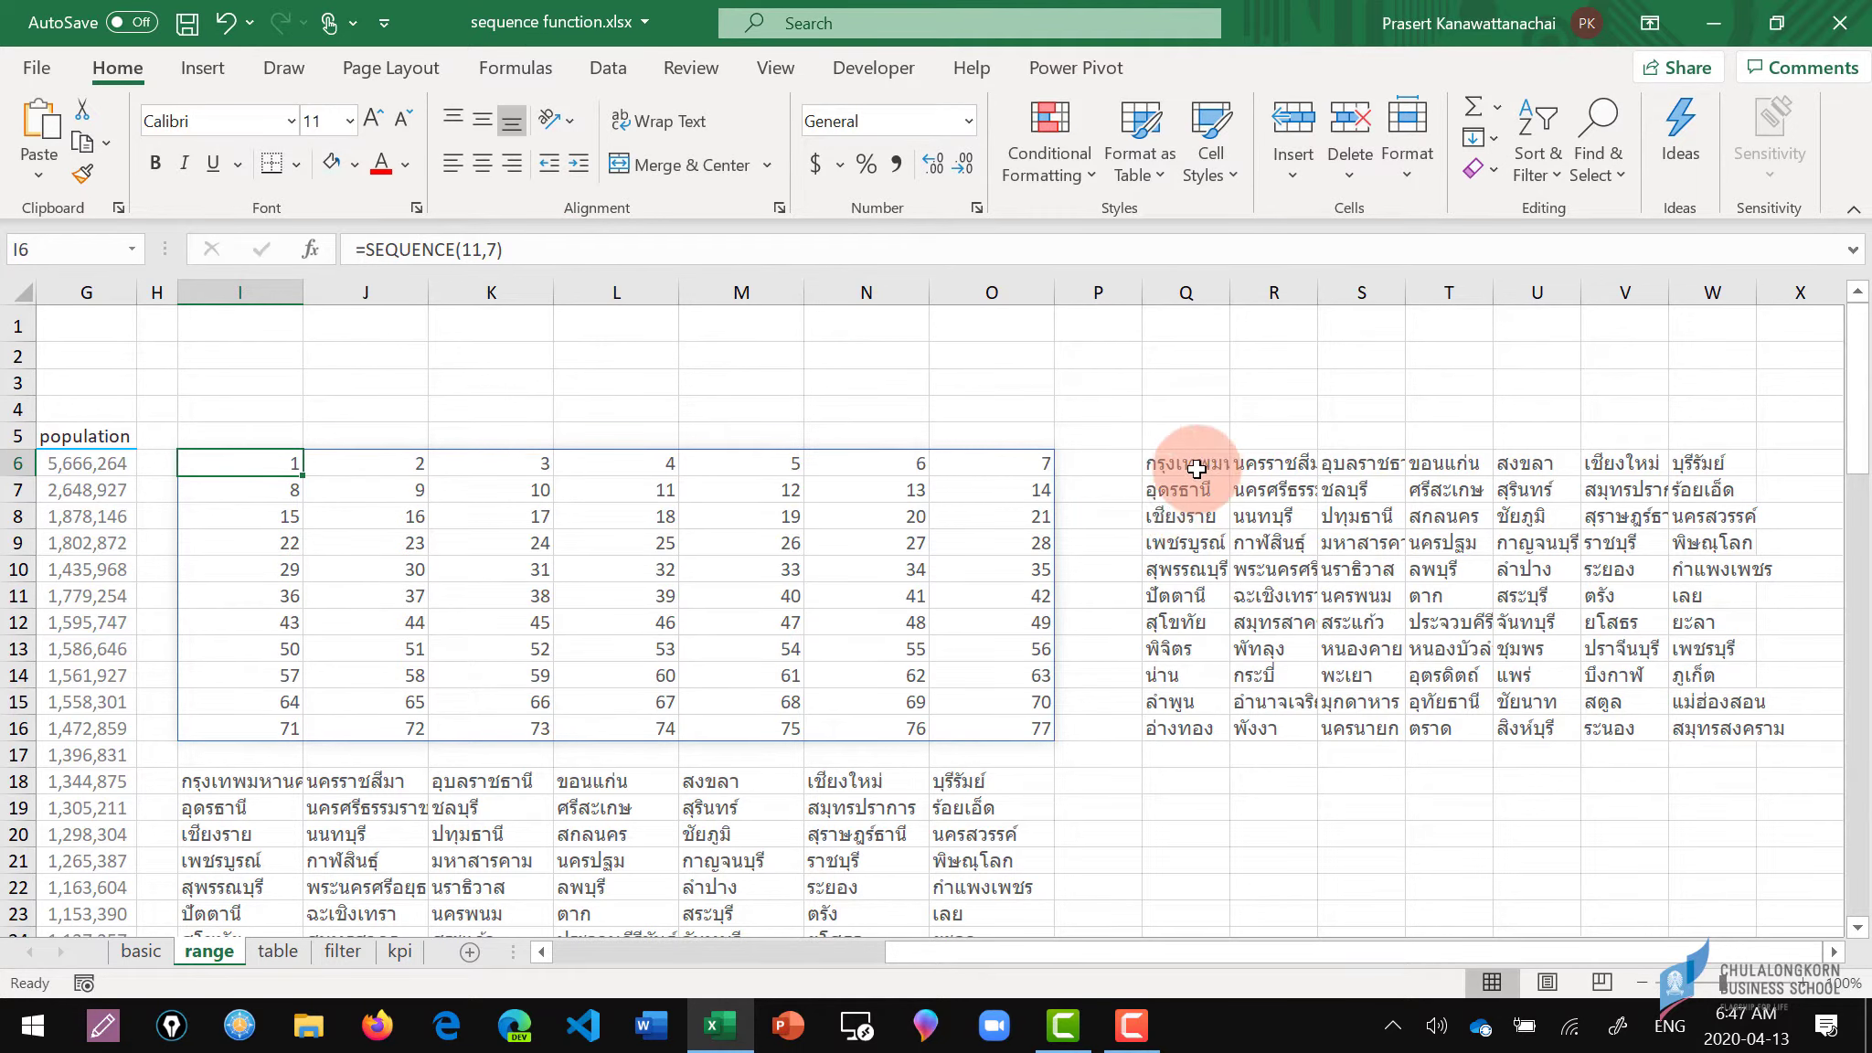
Replace I6# in Q6's INDEX formula with SEQUENCE(11,7), giving =INDEX(B6:B82,SEQUENCE(11,7)).
{"action": "left_click", "coordinate": [1196, 469]}
{"action": "double_click", "coordinate": [1197, 468]}
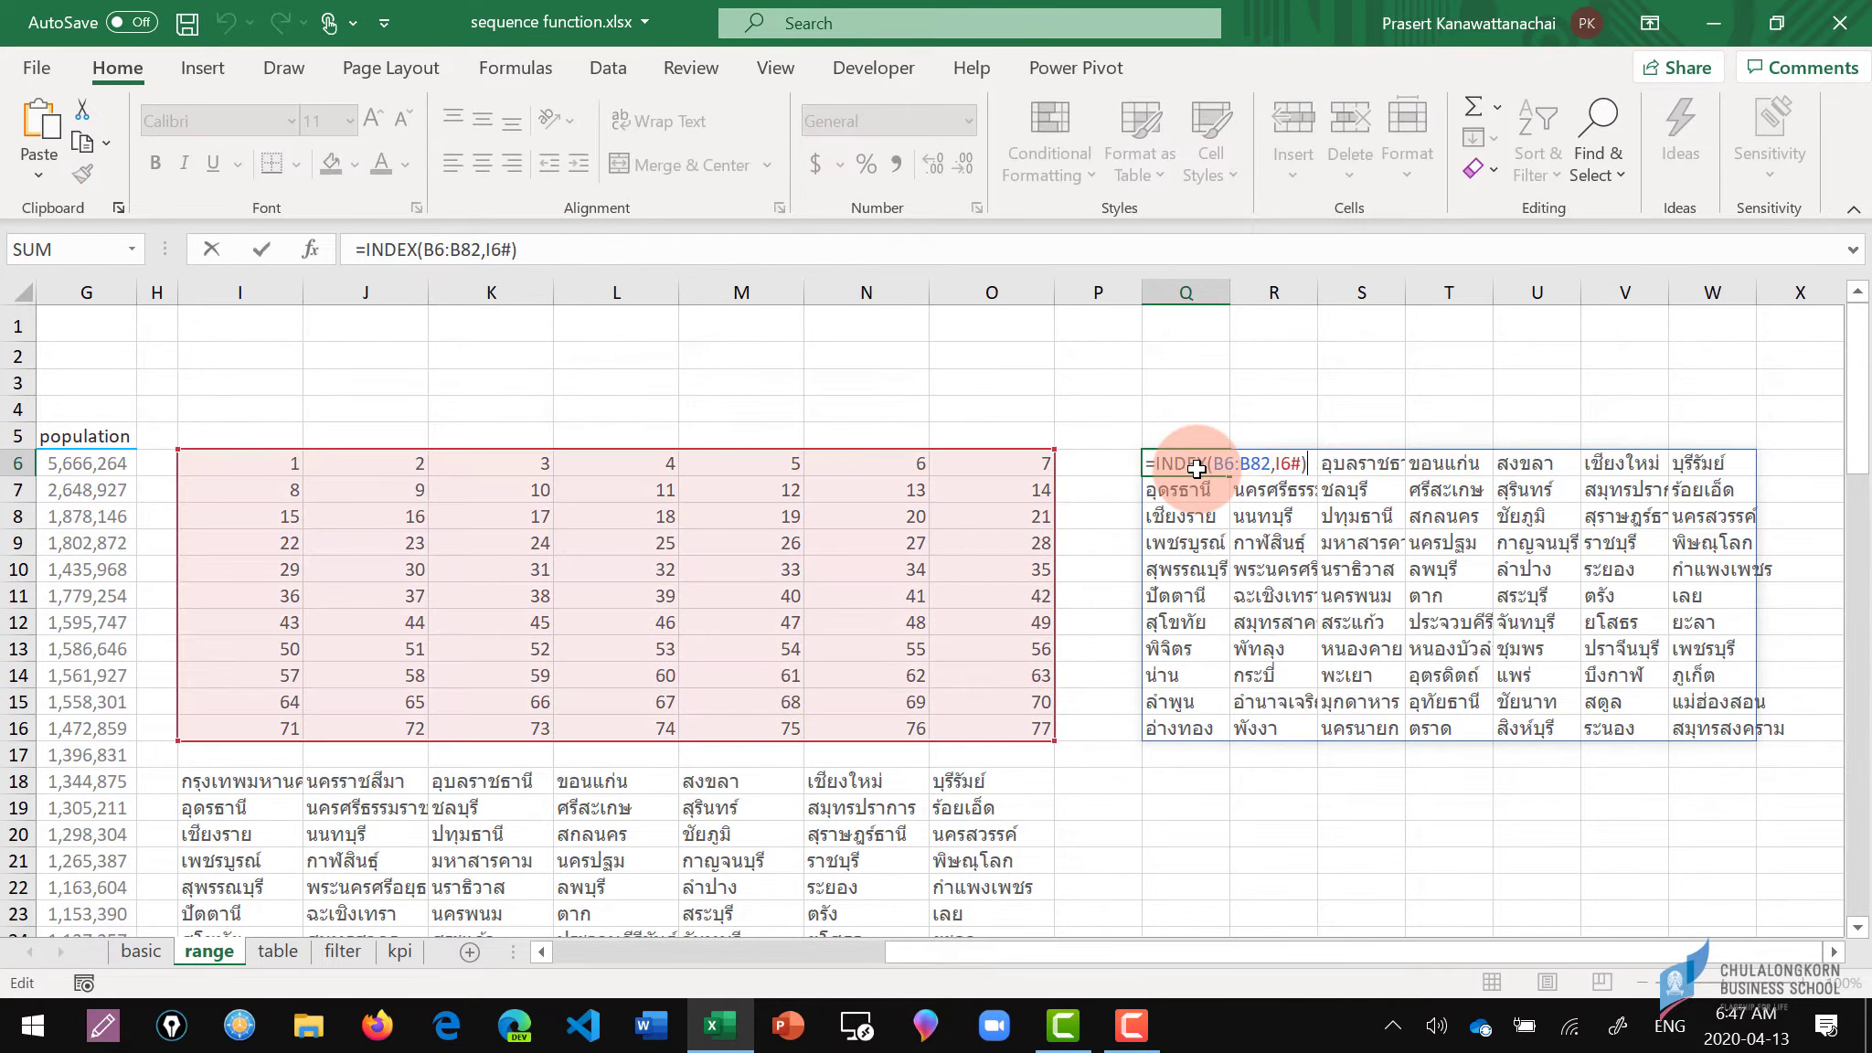
{"action": "left_click", "coordinate": [1277, 467]}
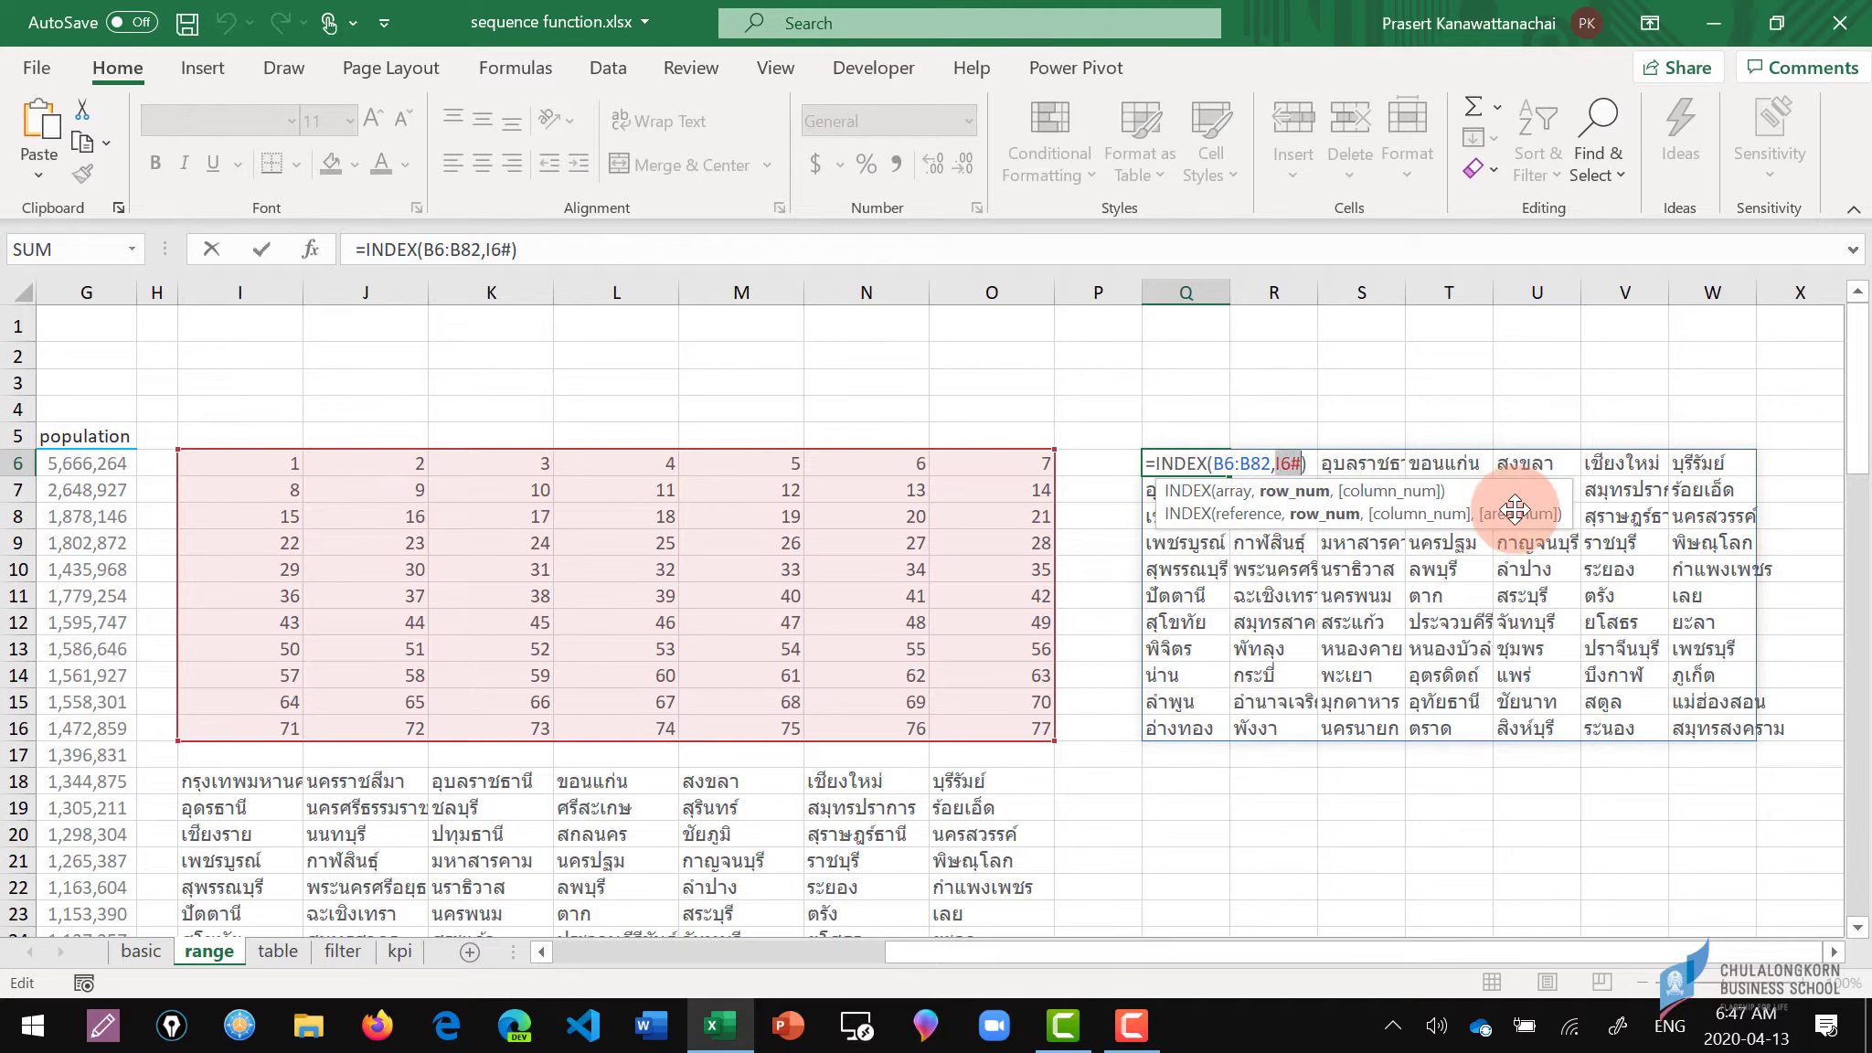
{"action": "key", "text": "ctrl+v"}
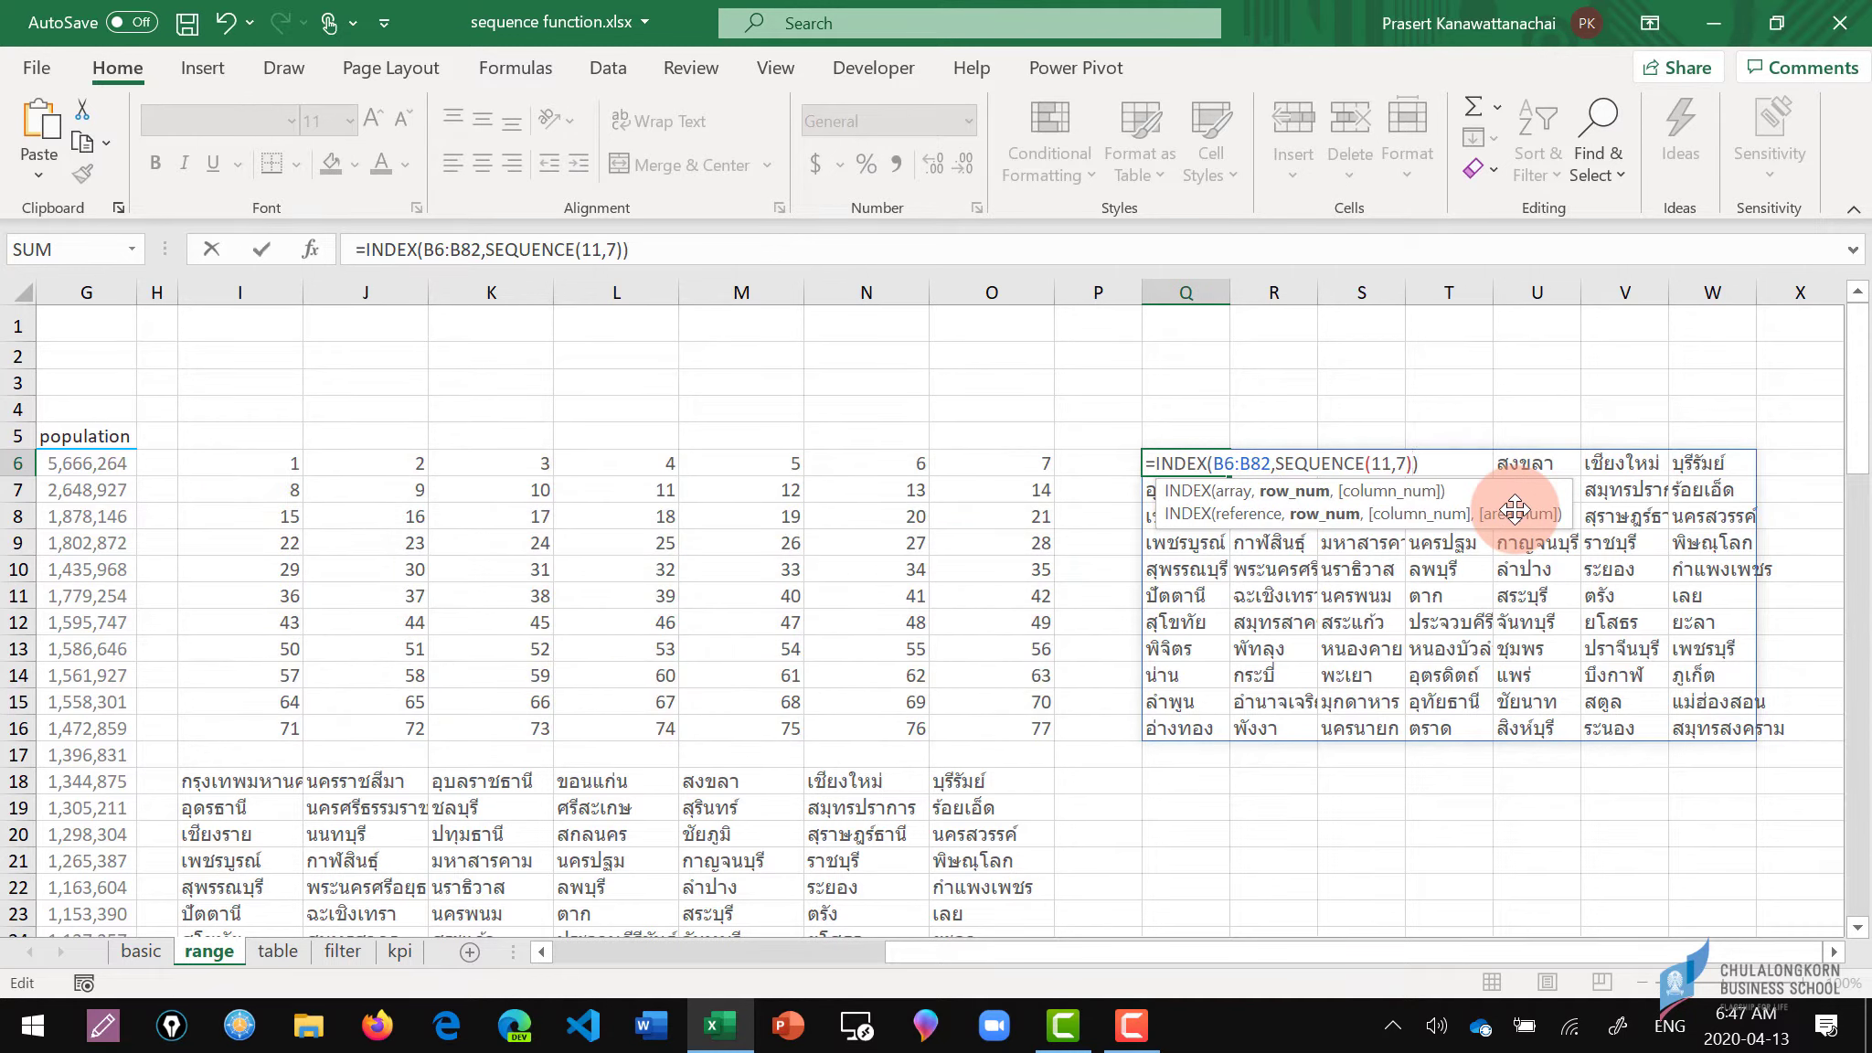
{"action": "key", "text": "Return"}
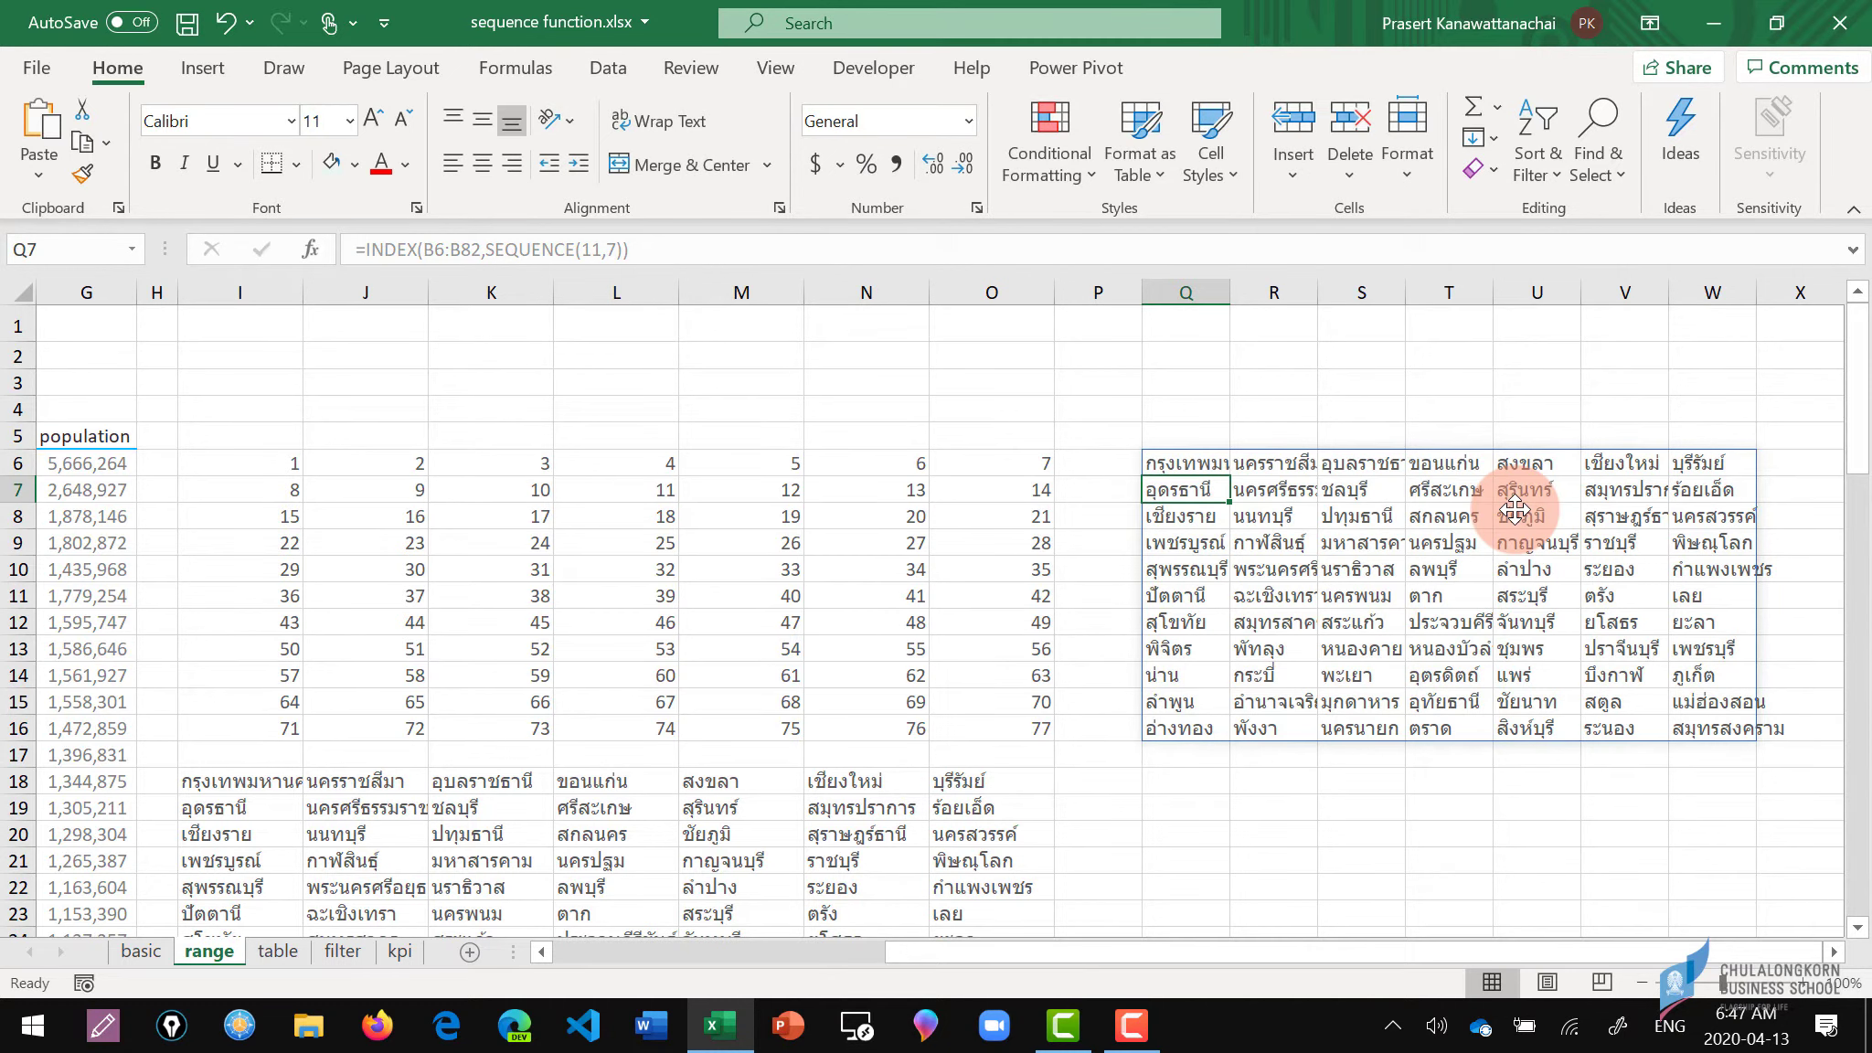
{"action": "left_click", "coordinate": [1191, 468]}
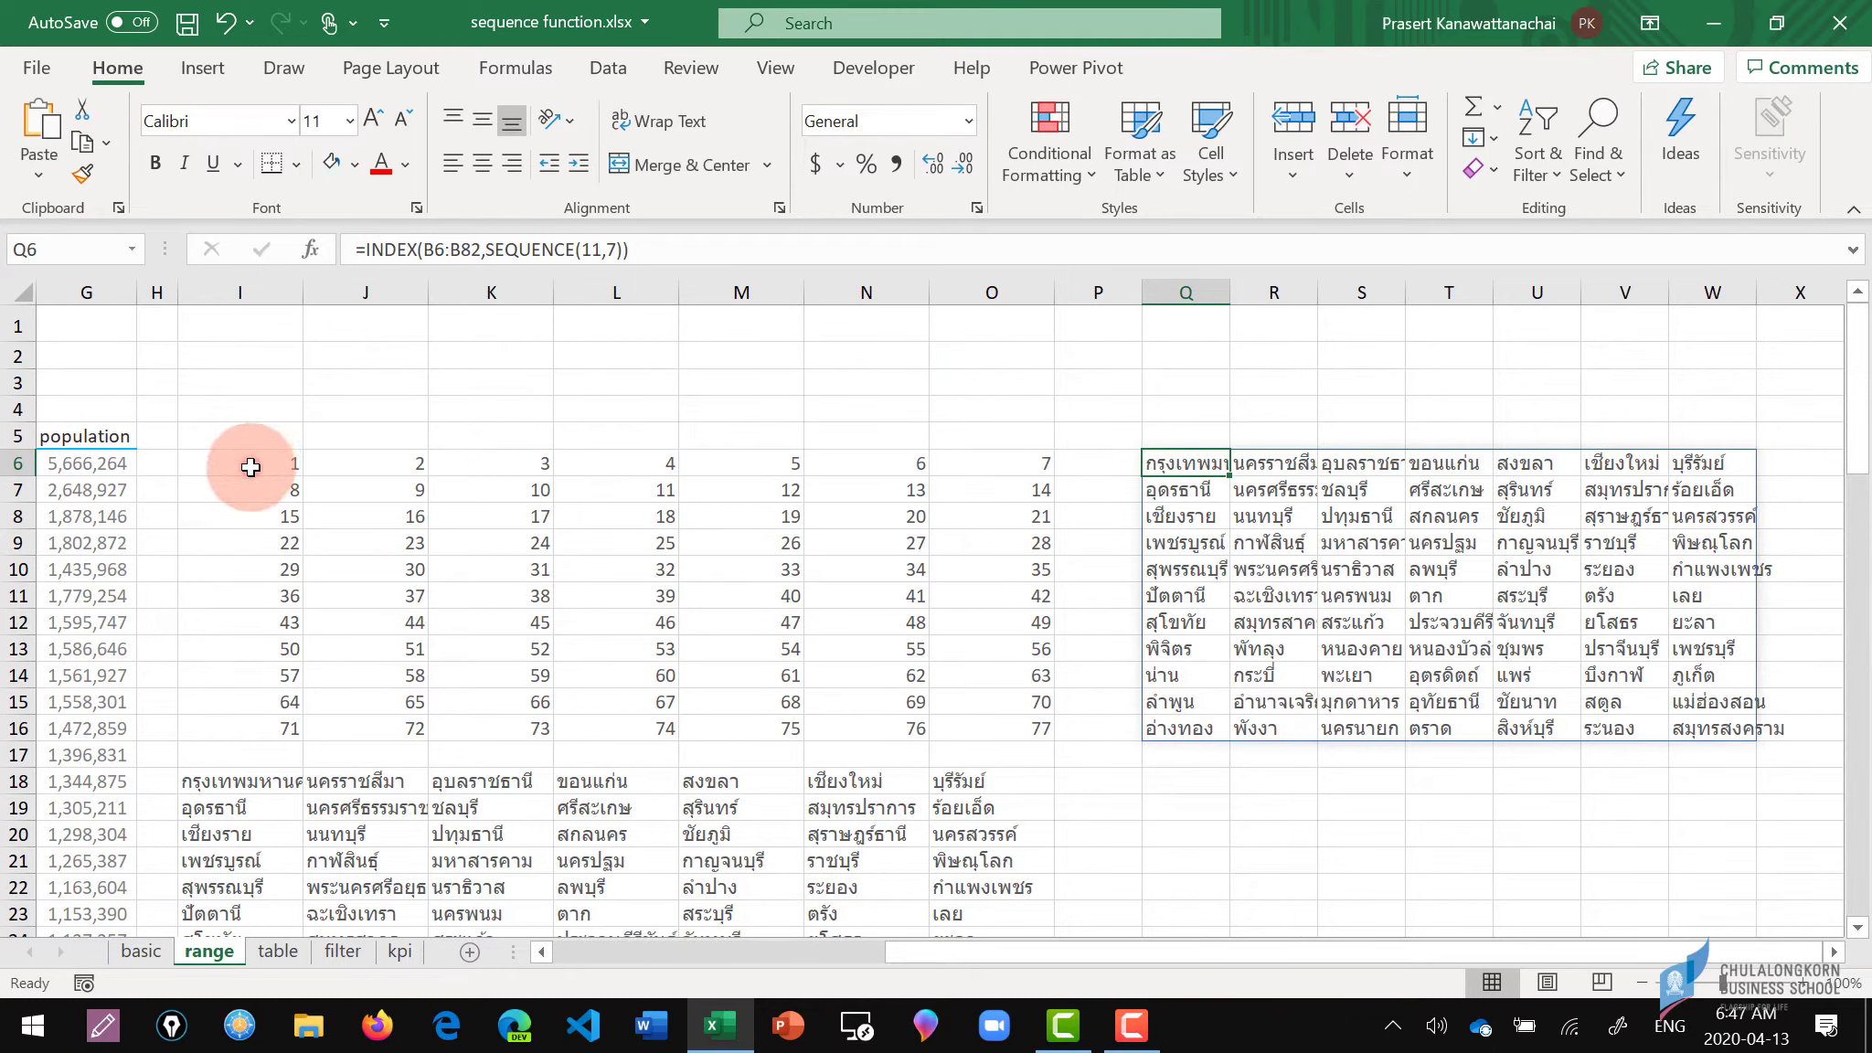
Delete the SEQUENCE(11,7) formula from I6 to test whether the grids depend on it.
{"action": "left_click_drag", "start_coordinate": [251, 467], "coordinate": [996, 728]}
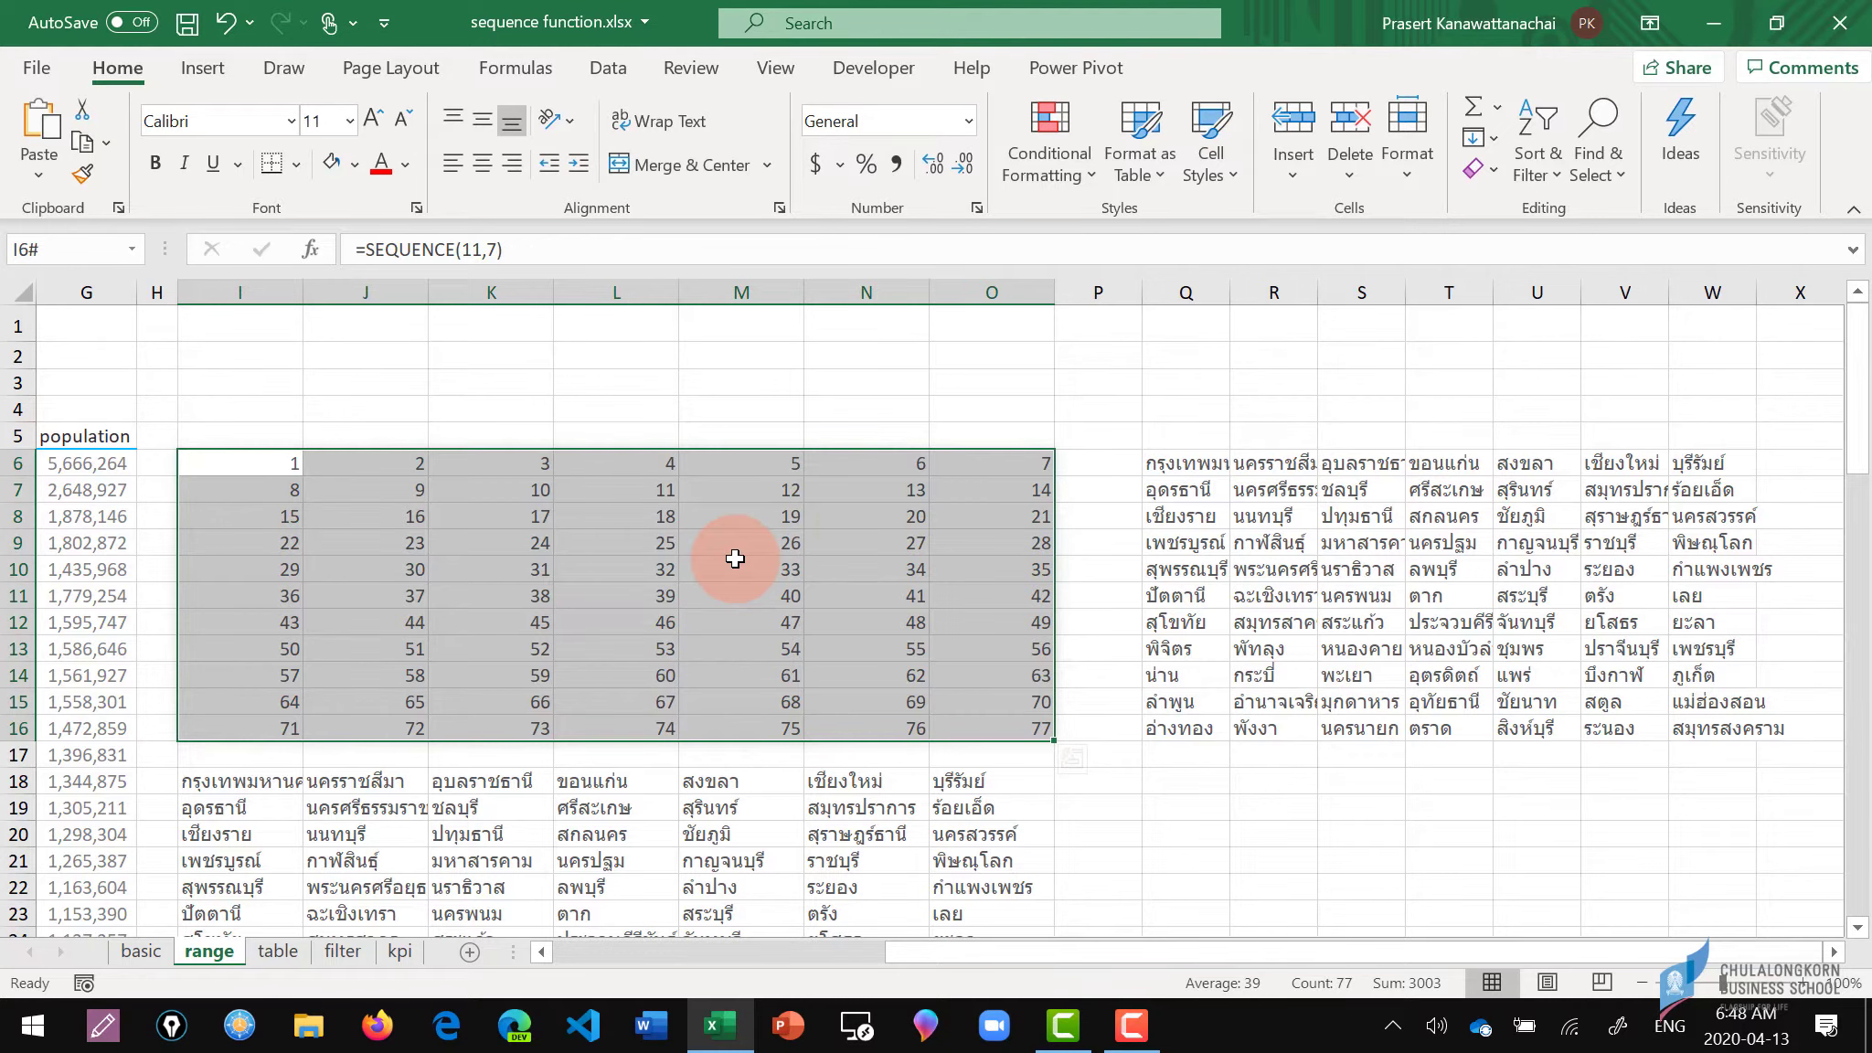
{"action": "left_click", "coordinate": [1165, 462]}
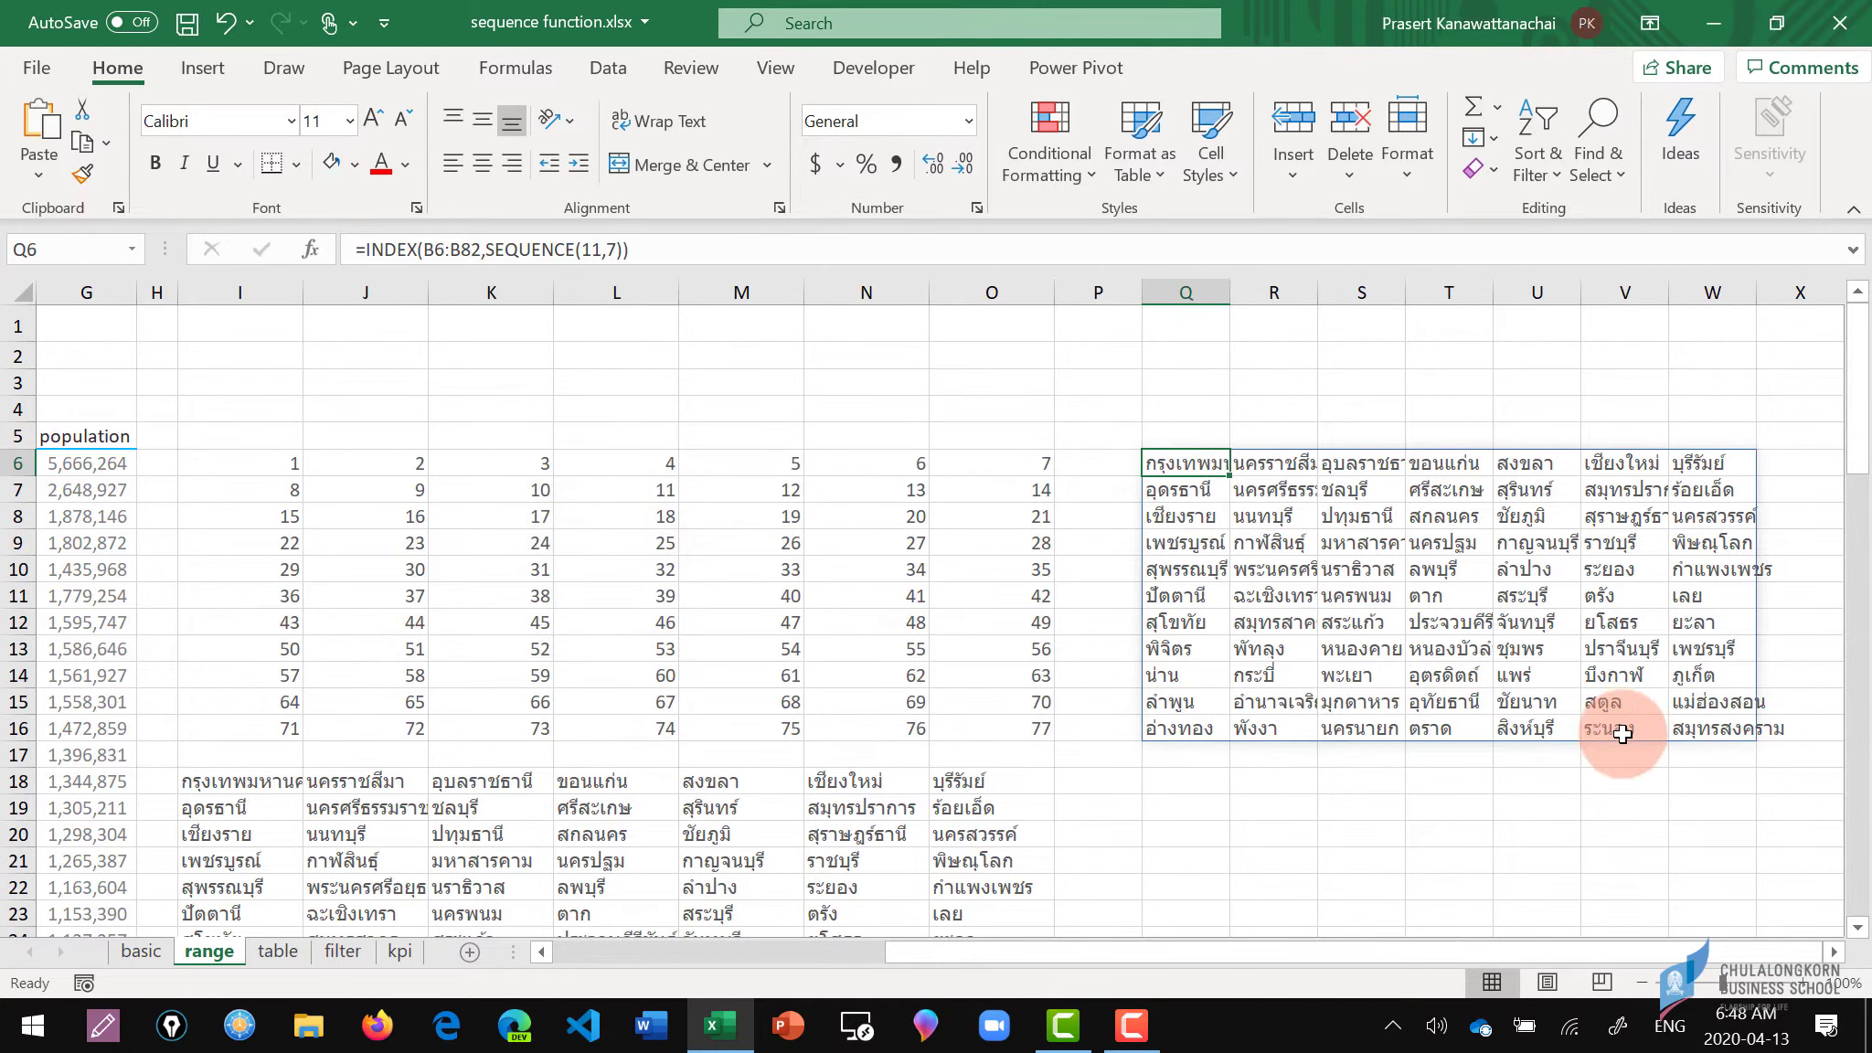
{"action": "left_click", "coordinate": [269, 468]}
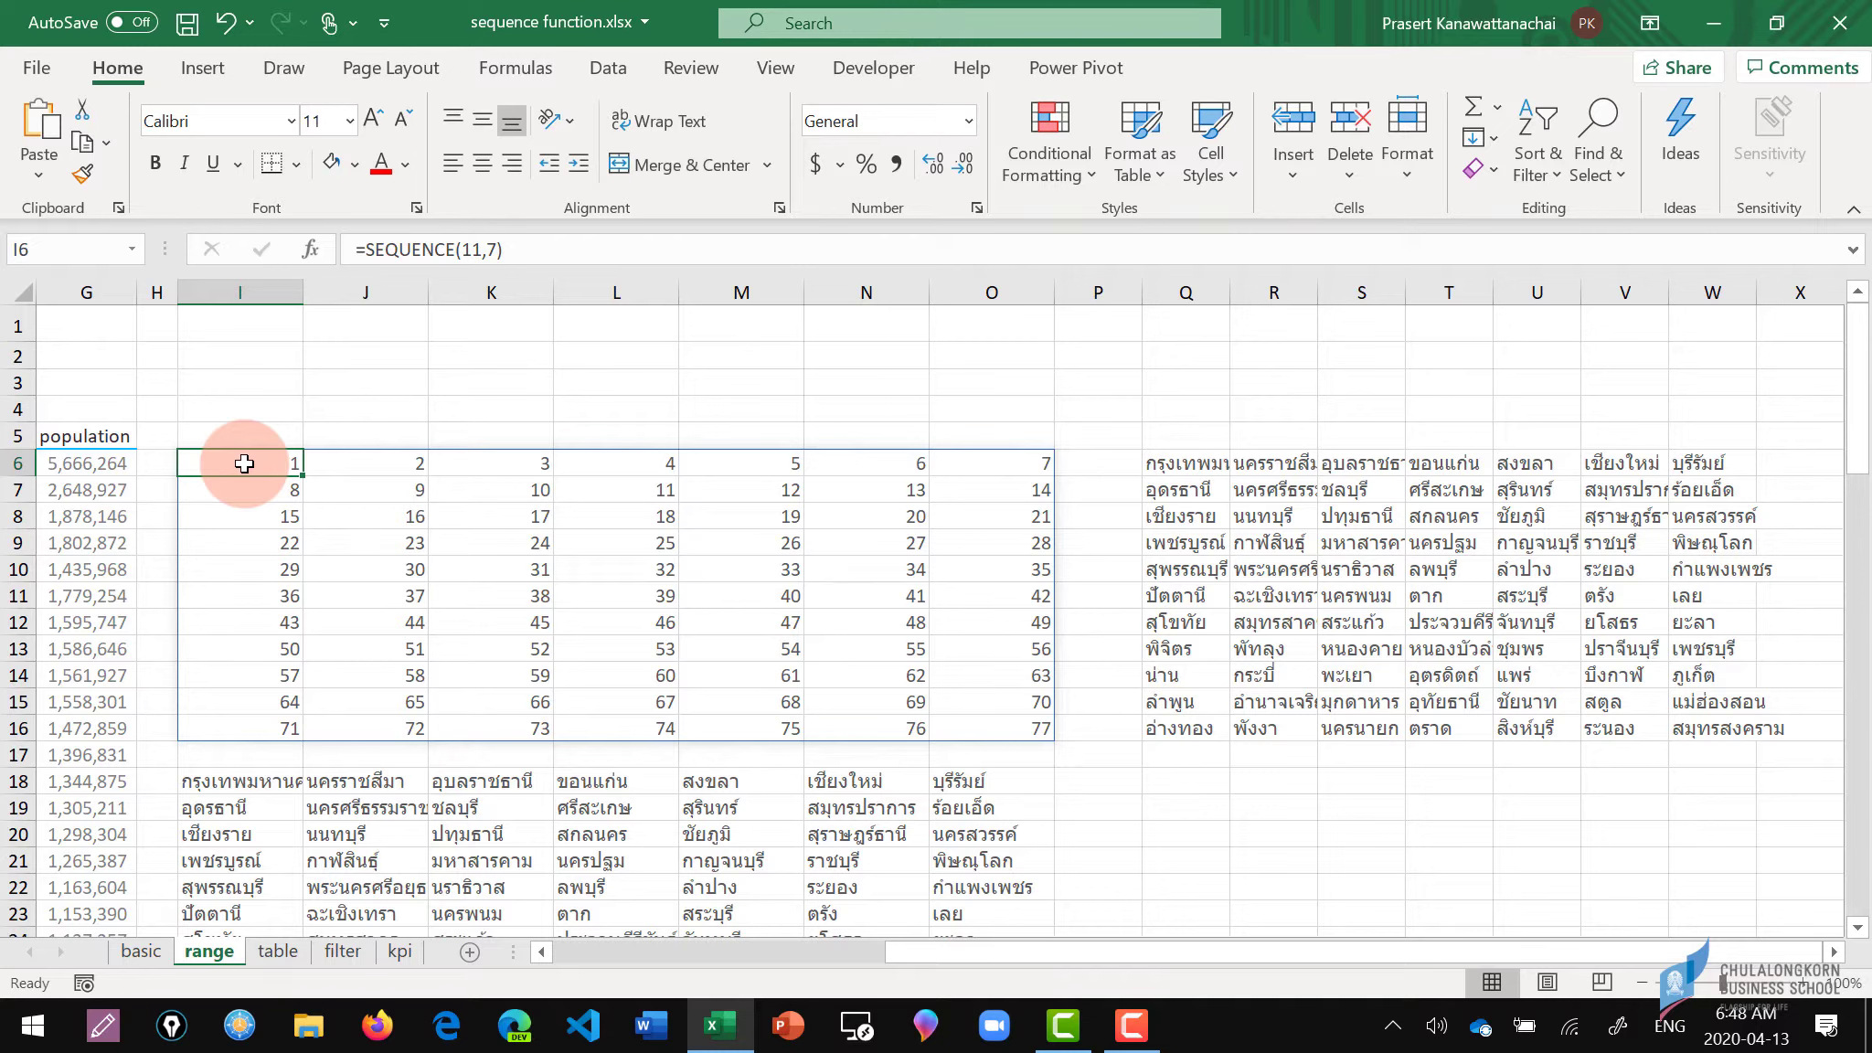
{"action": "left_click", "coordinate": [991, 722], "text": "shift"}
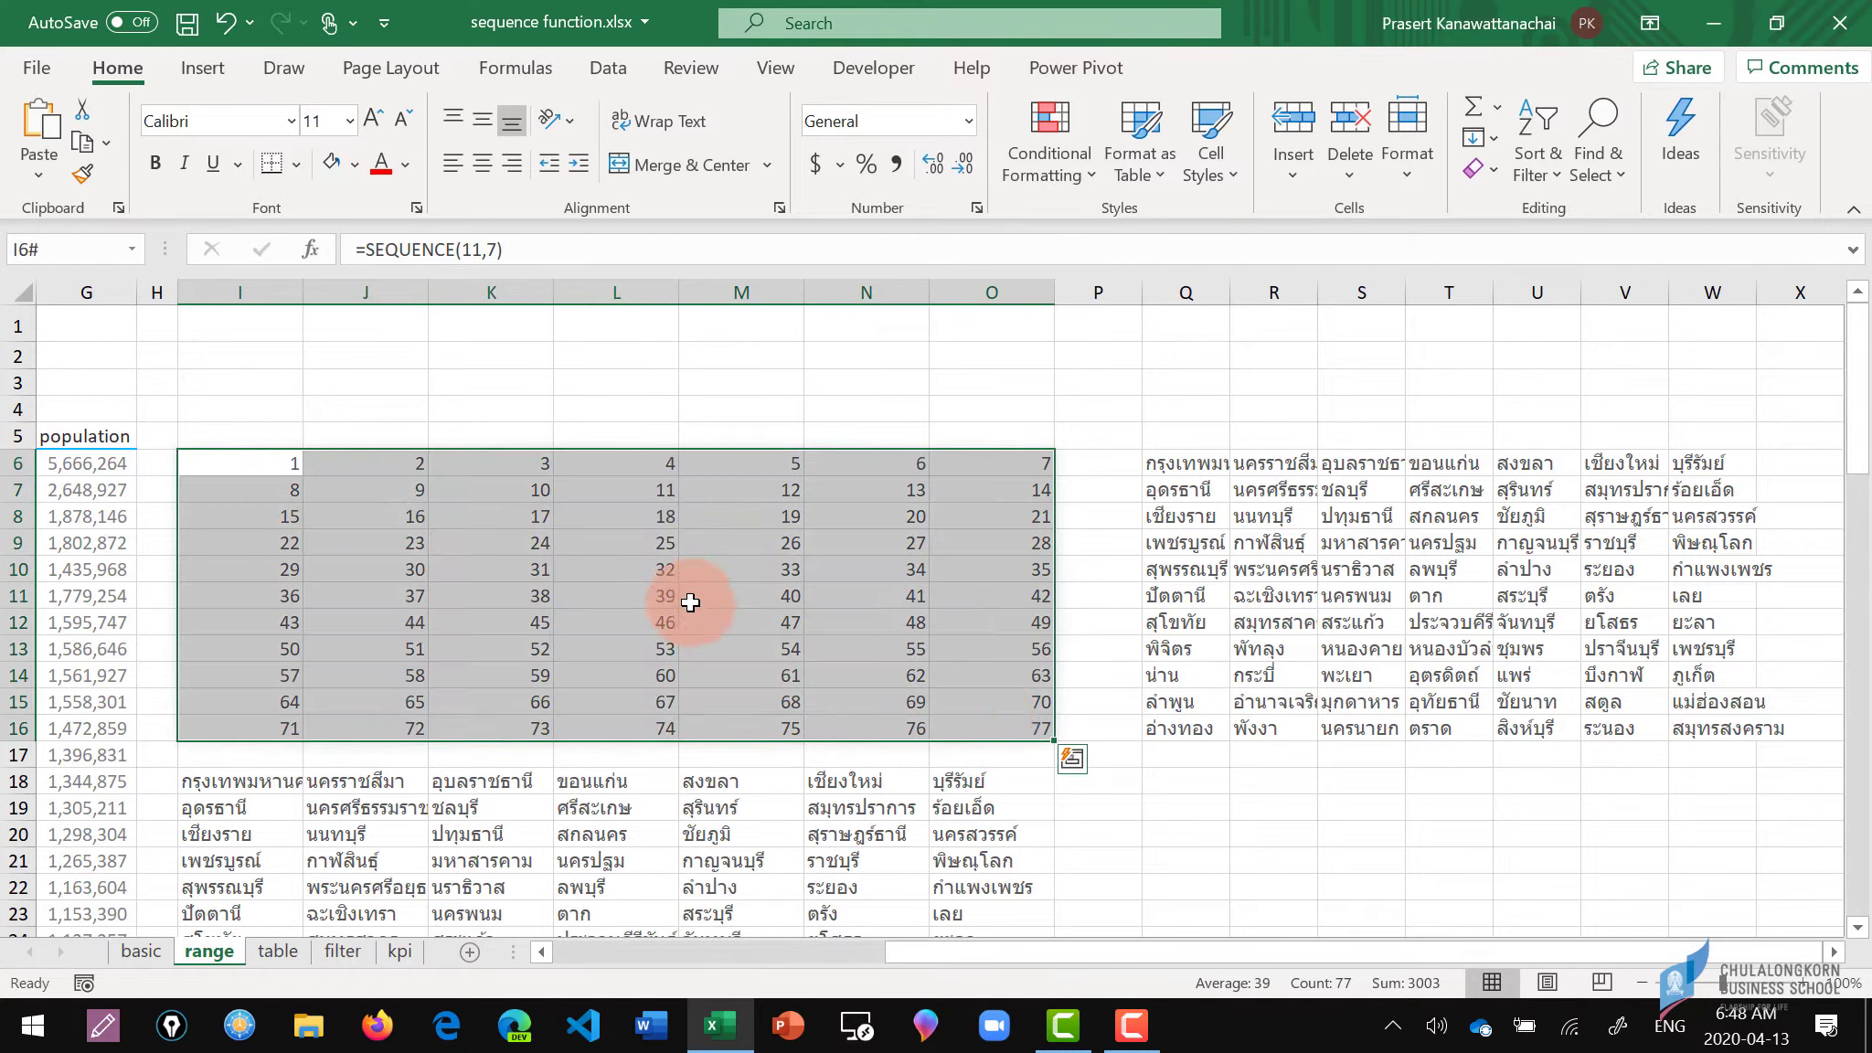
{"action": "left_click", "coordinate": [247, 459]}
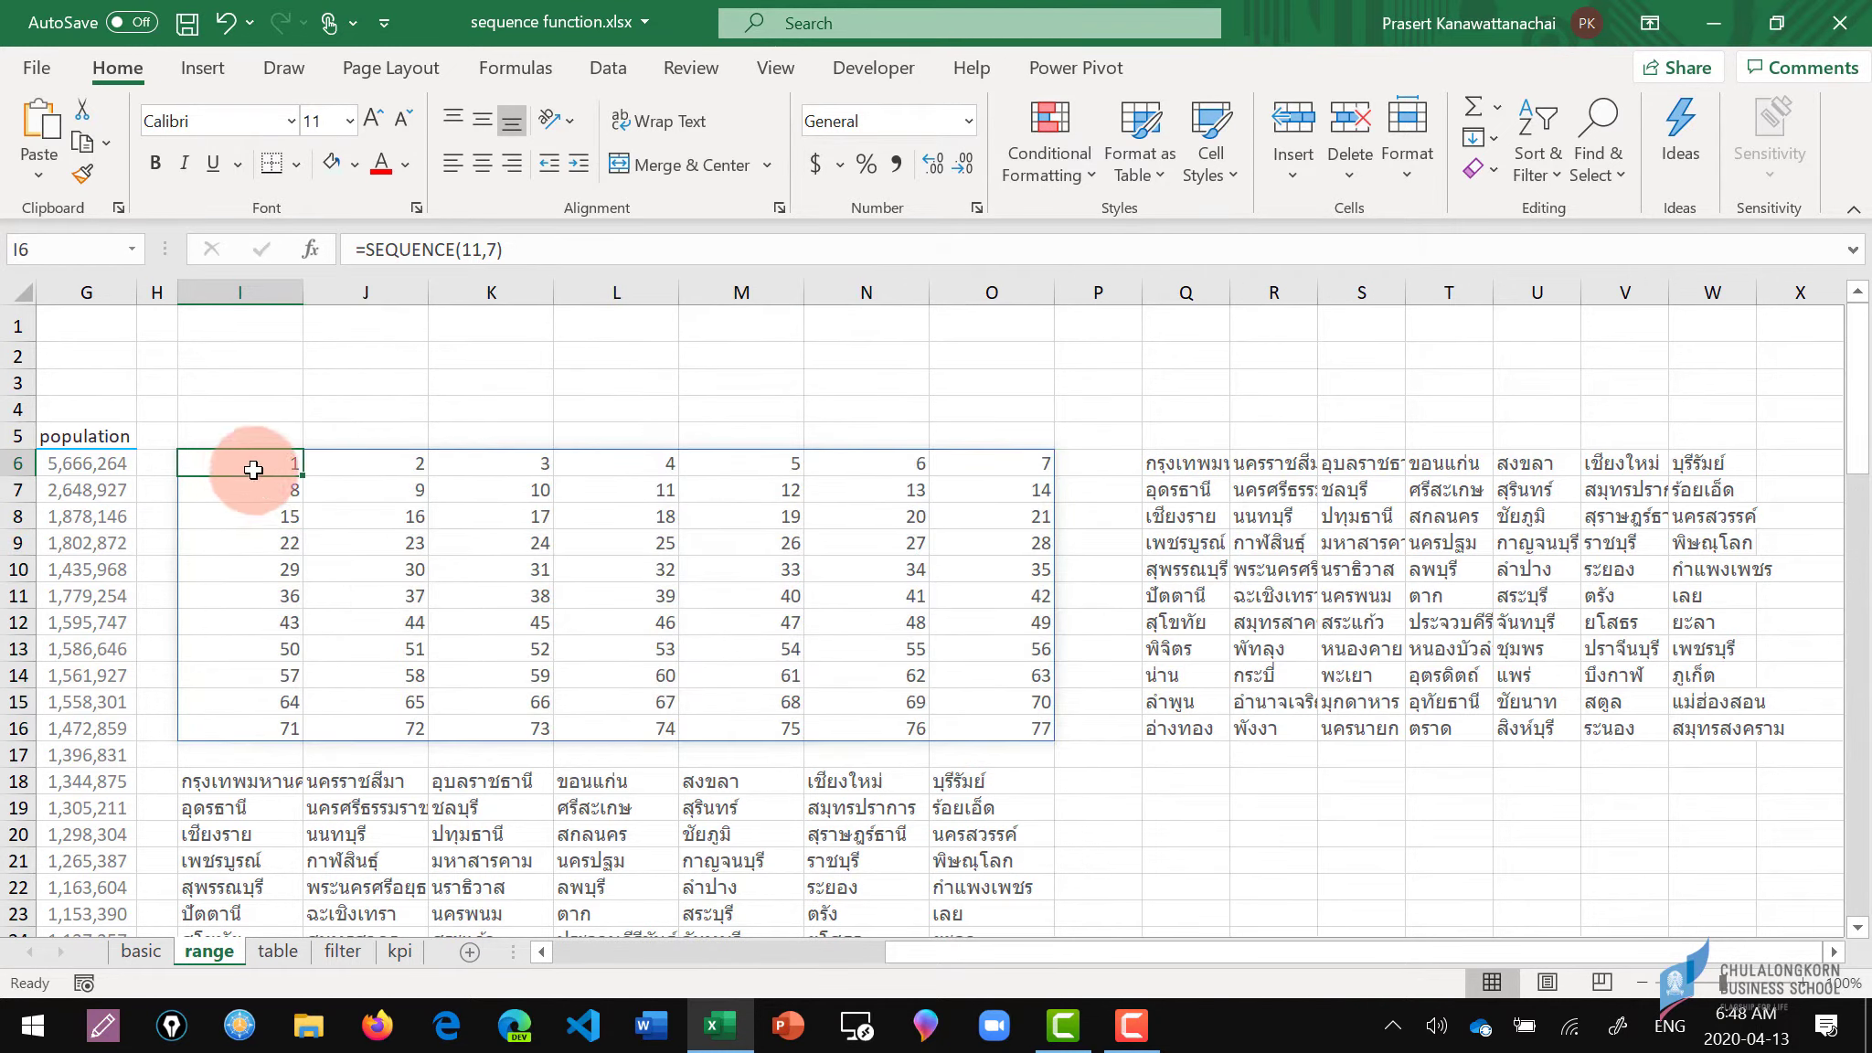
{"action": "key", "text": "Delete"}
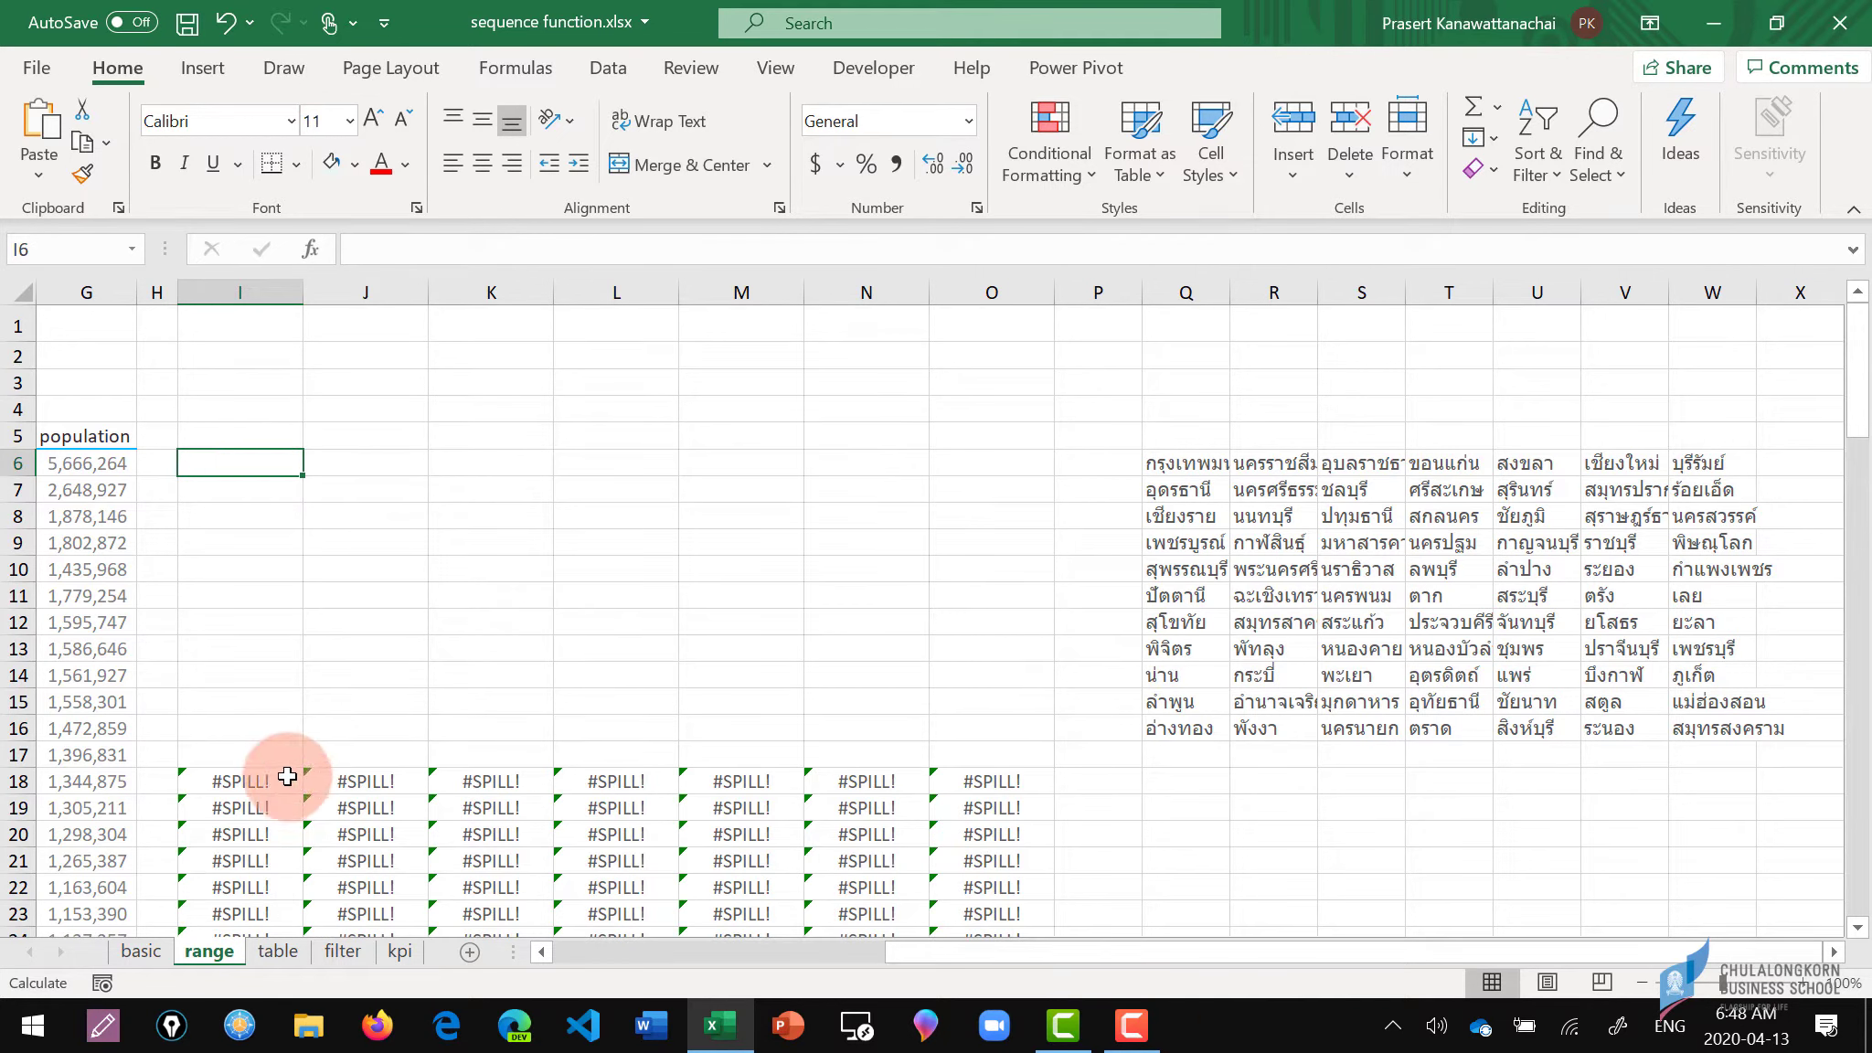
Check the I18 and Q6 formulas, then undo so I6 spills the 1–77 grid again.
{"action": "left_click", "coordinate": [239, 781]}
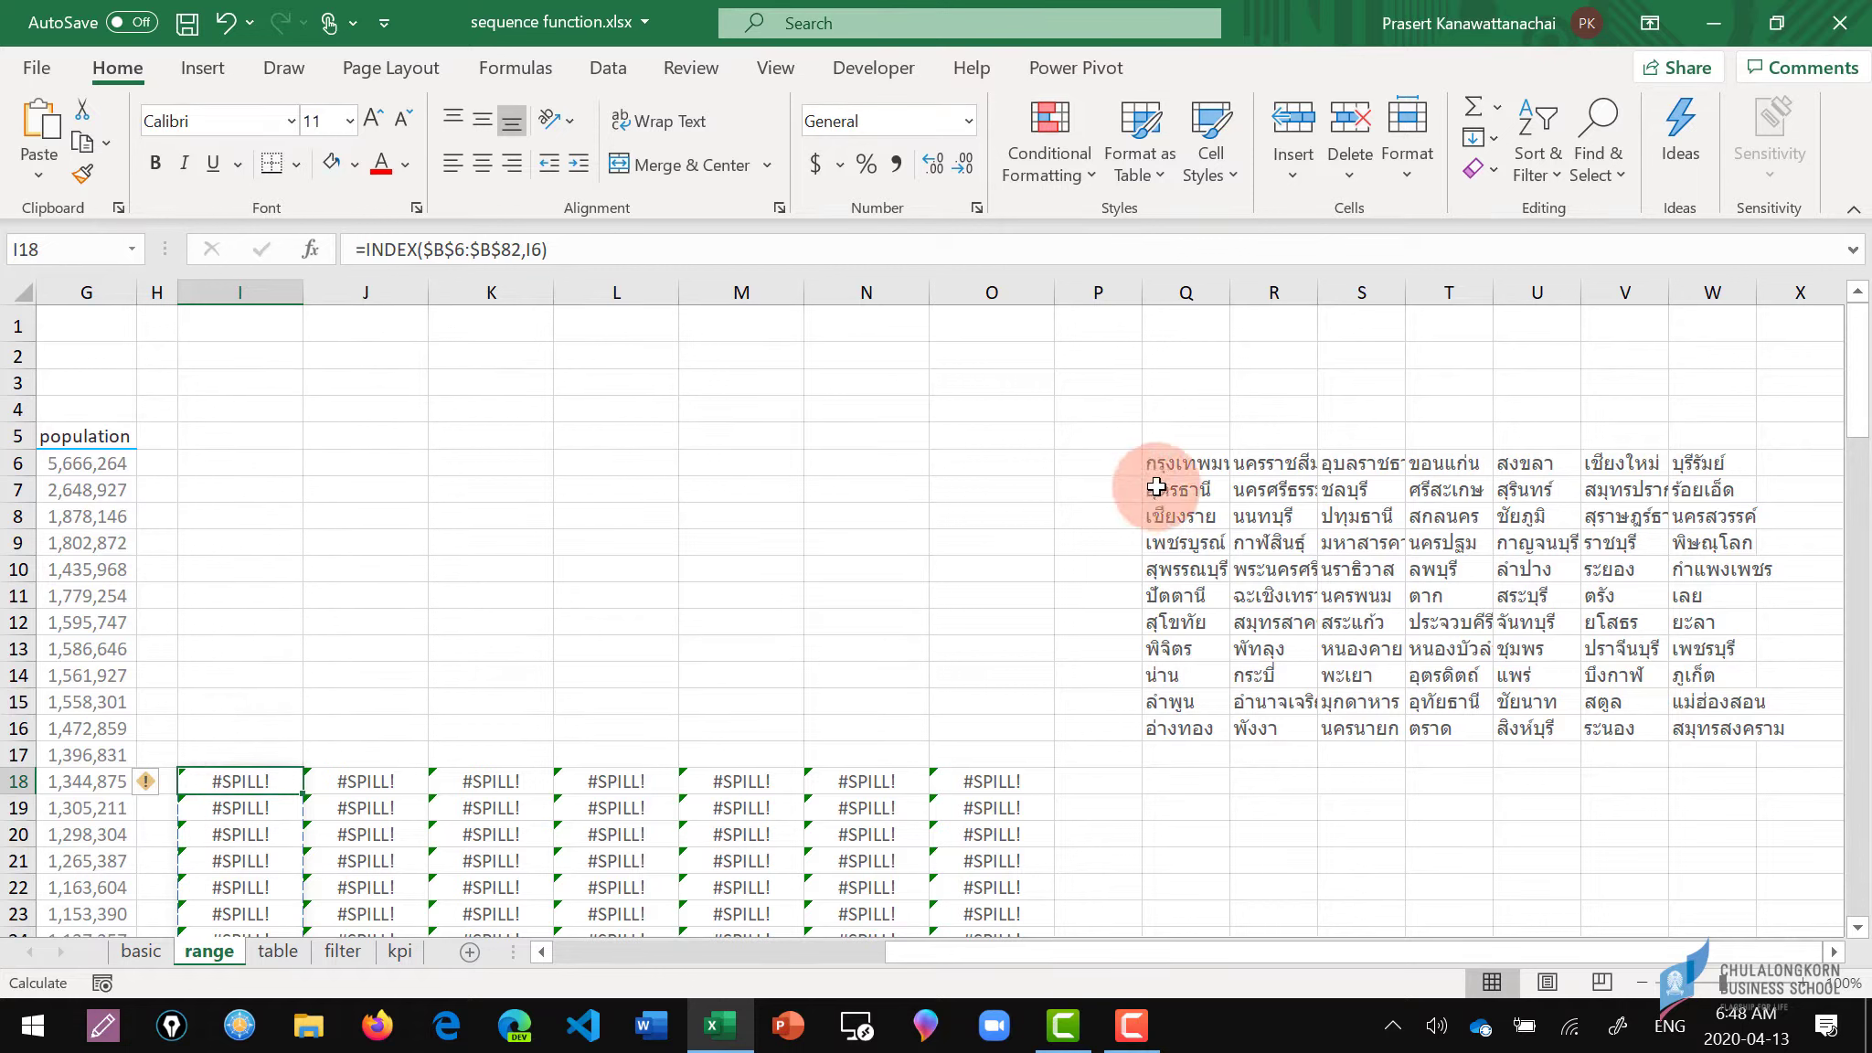
{"action": "left_click", "coordinate": [1202, 455]}
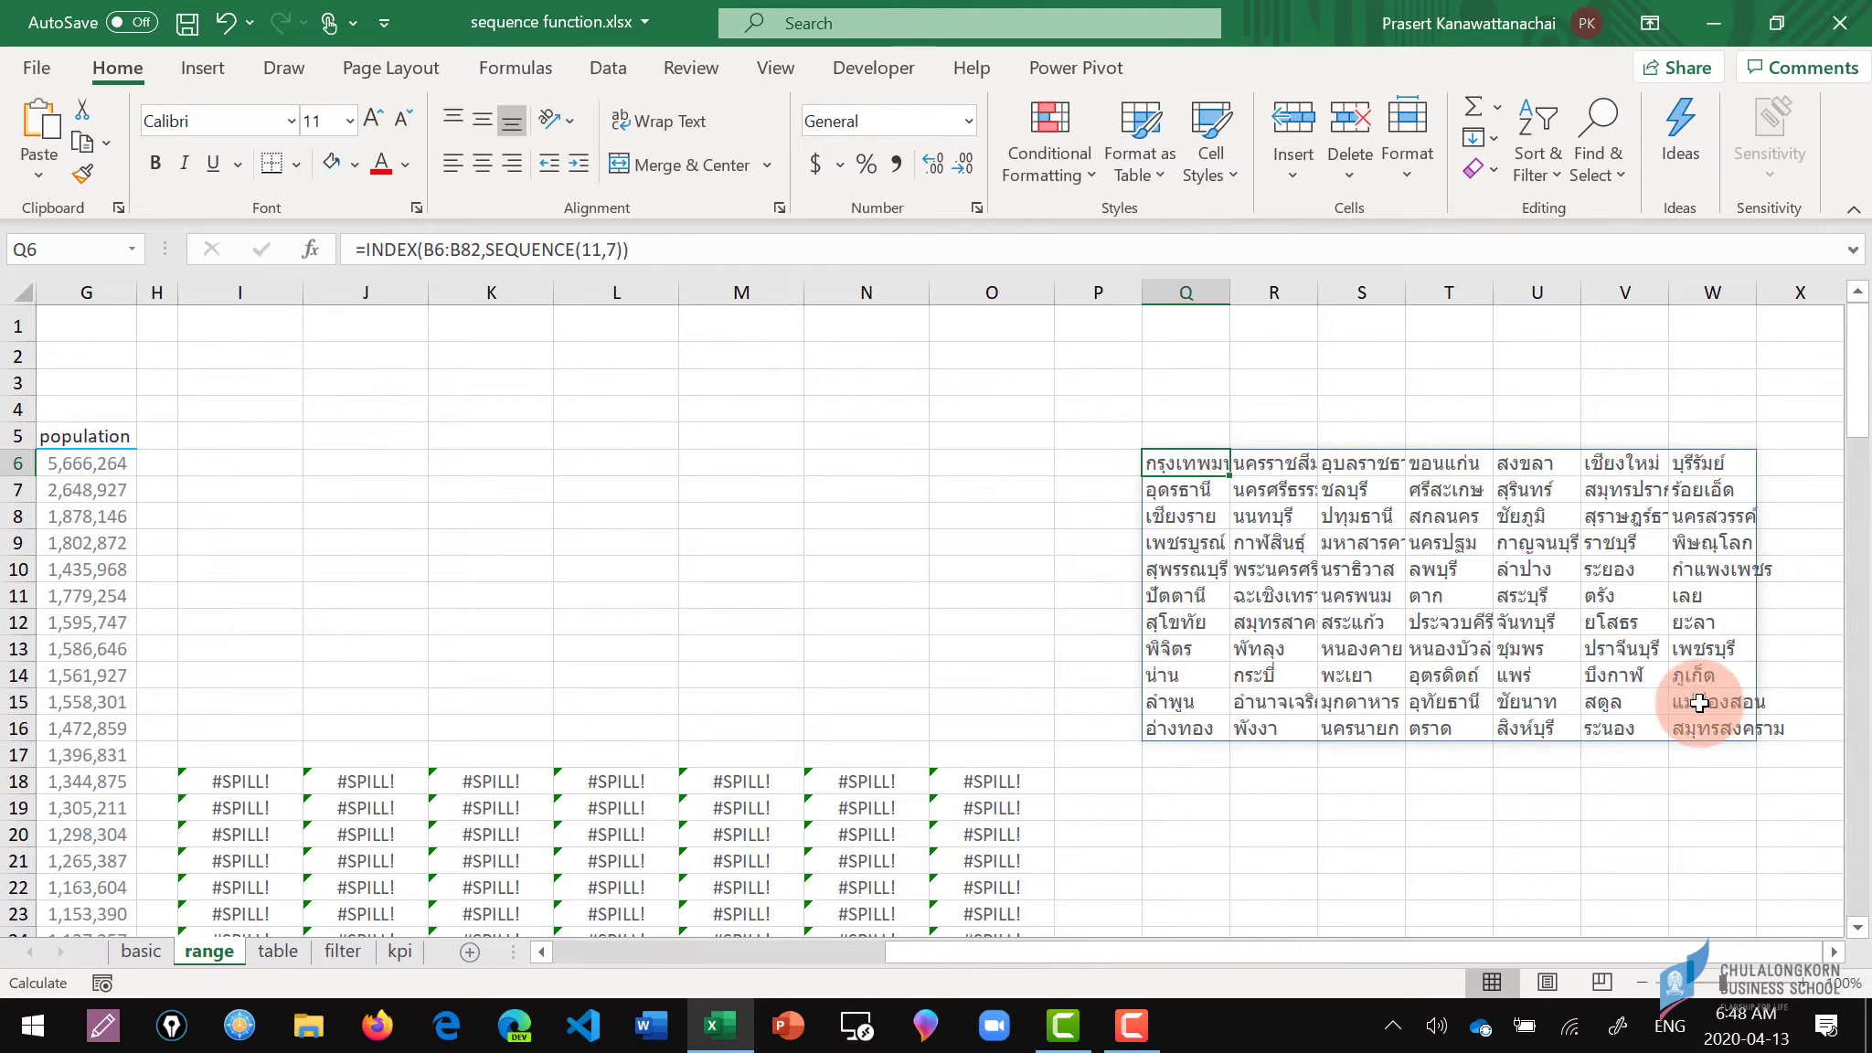
{"action": "left_click", "coordinate": [235, 467]}
{"action": "key", "text": "ctrl+z"}
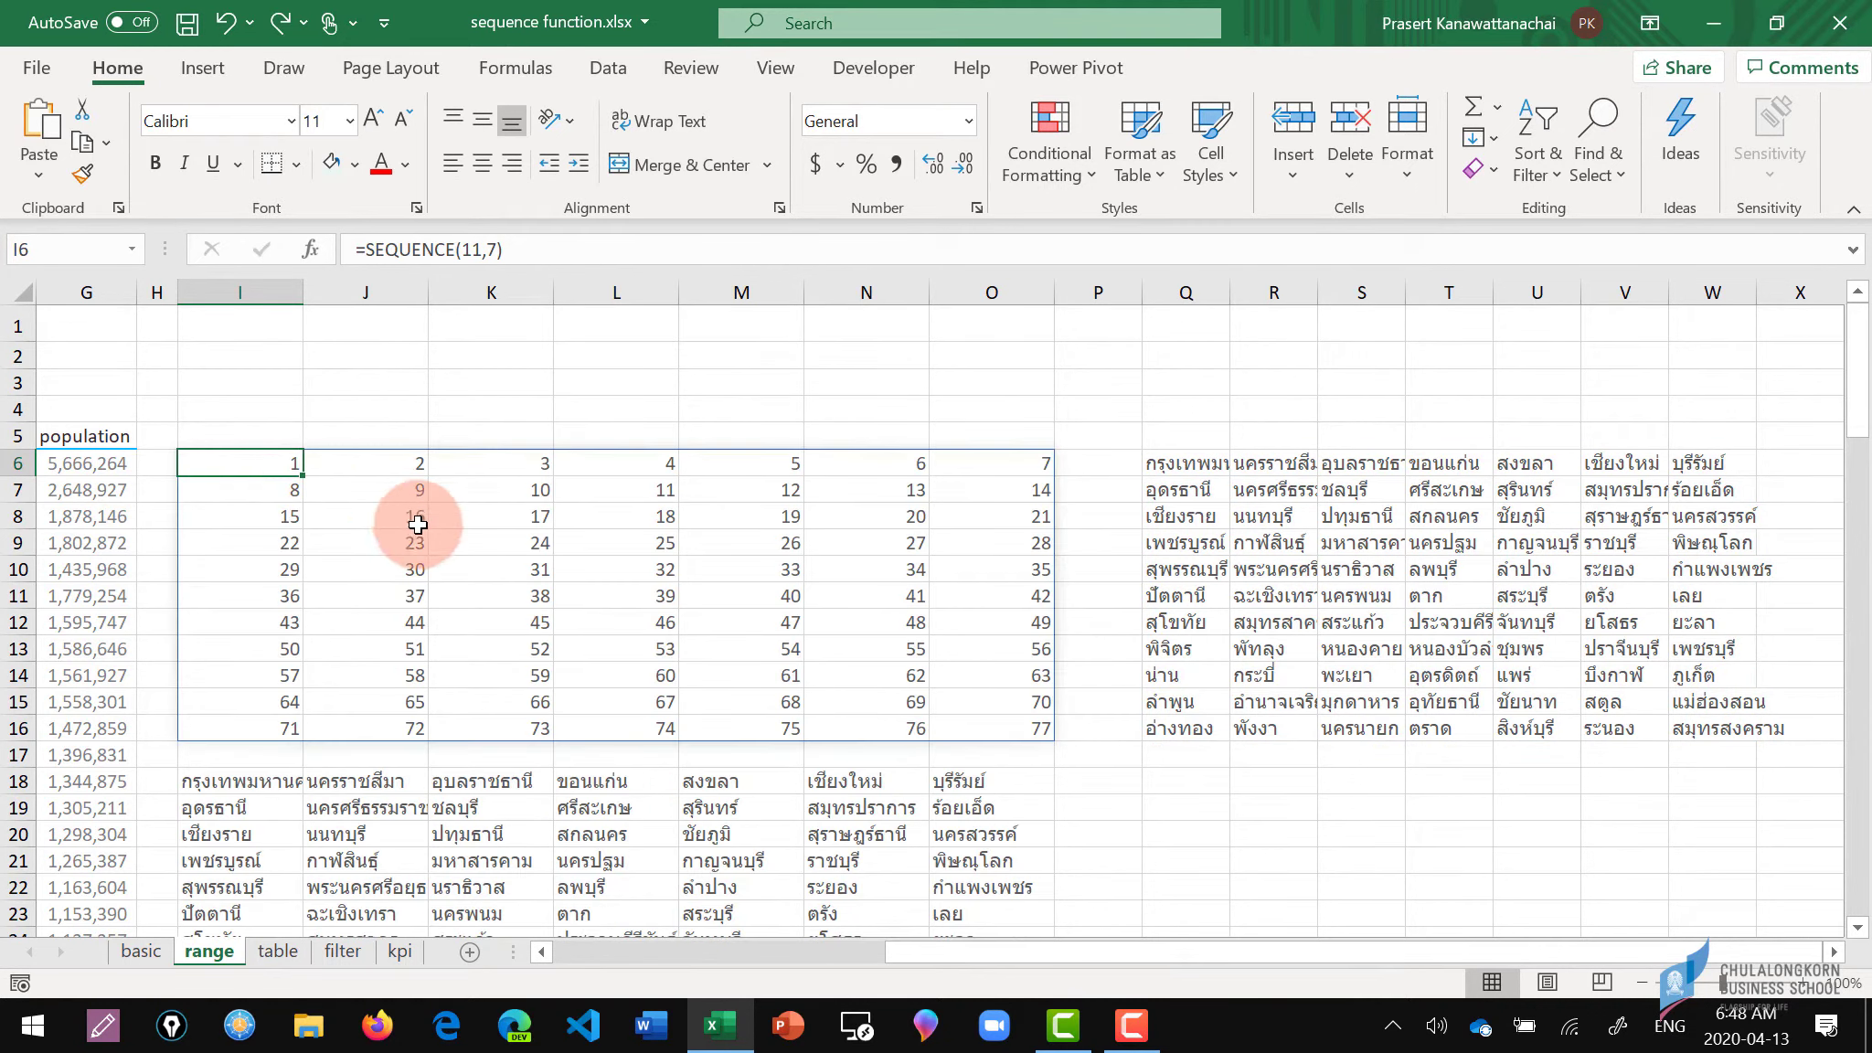
On the filter sheet, set the J4 destination to เมืองหลัก.
{"action": "left_click", "coordinate": [338, 951]}
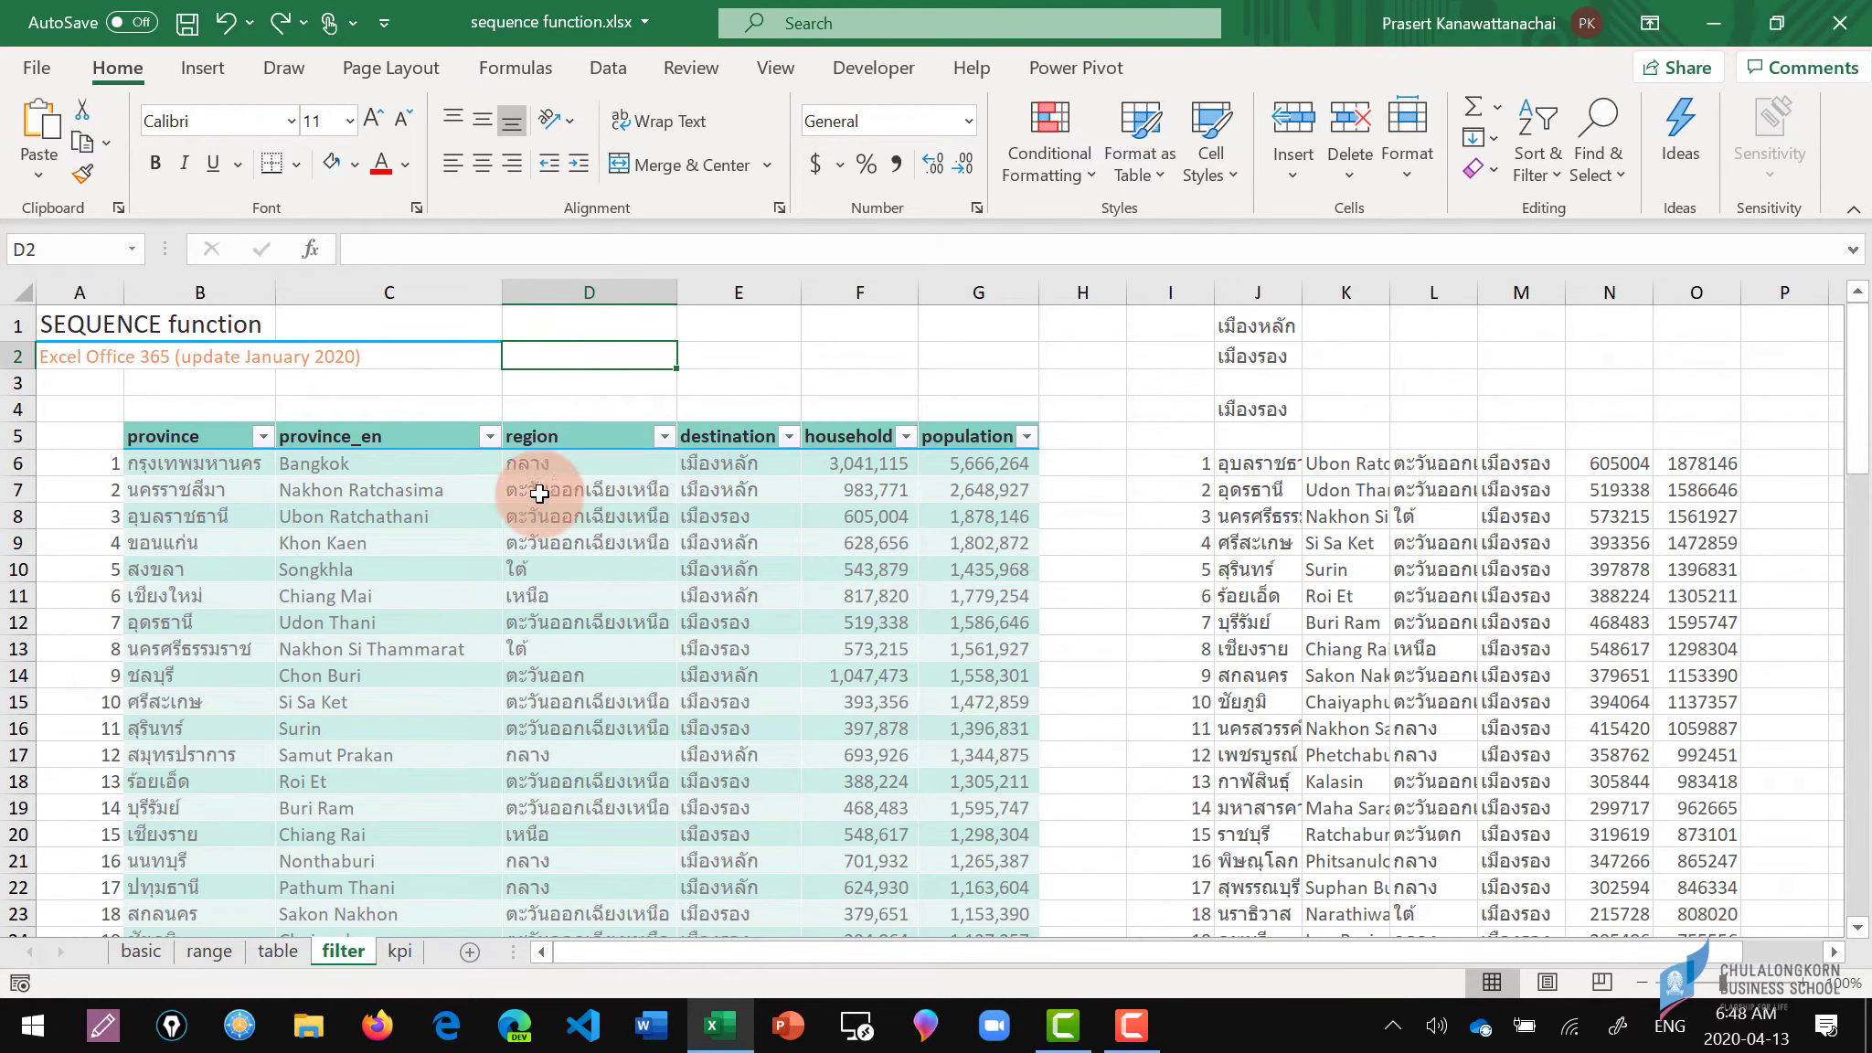
{"action": "left_click", "coordinate": [437, 542]}
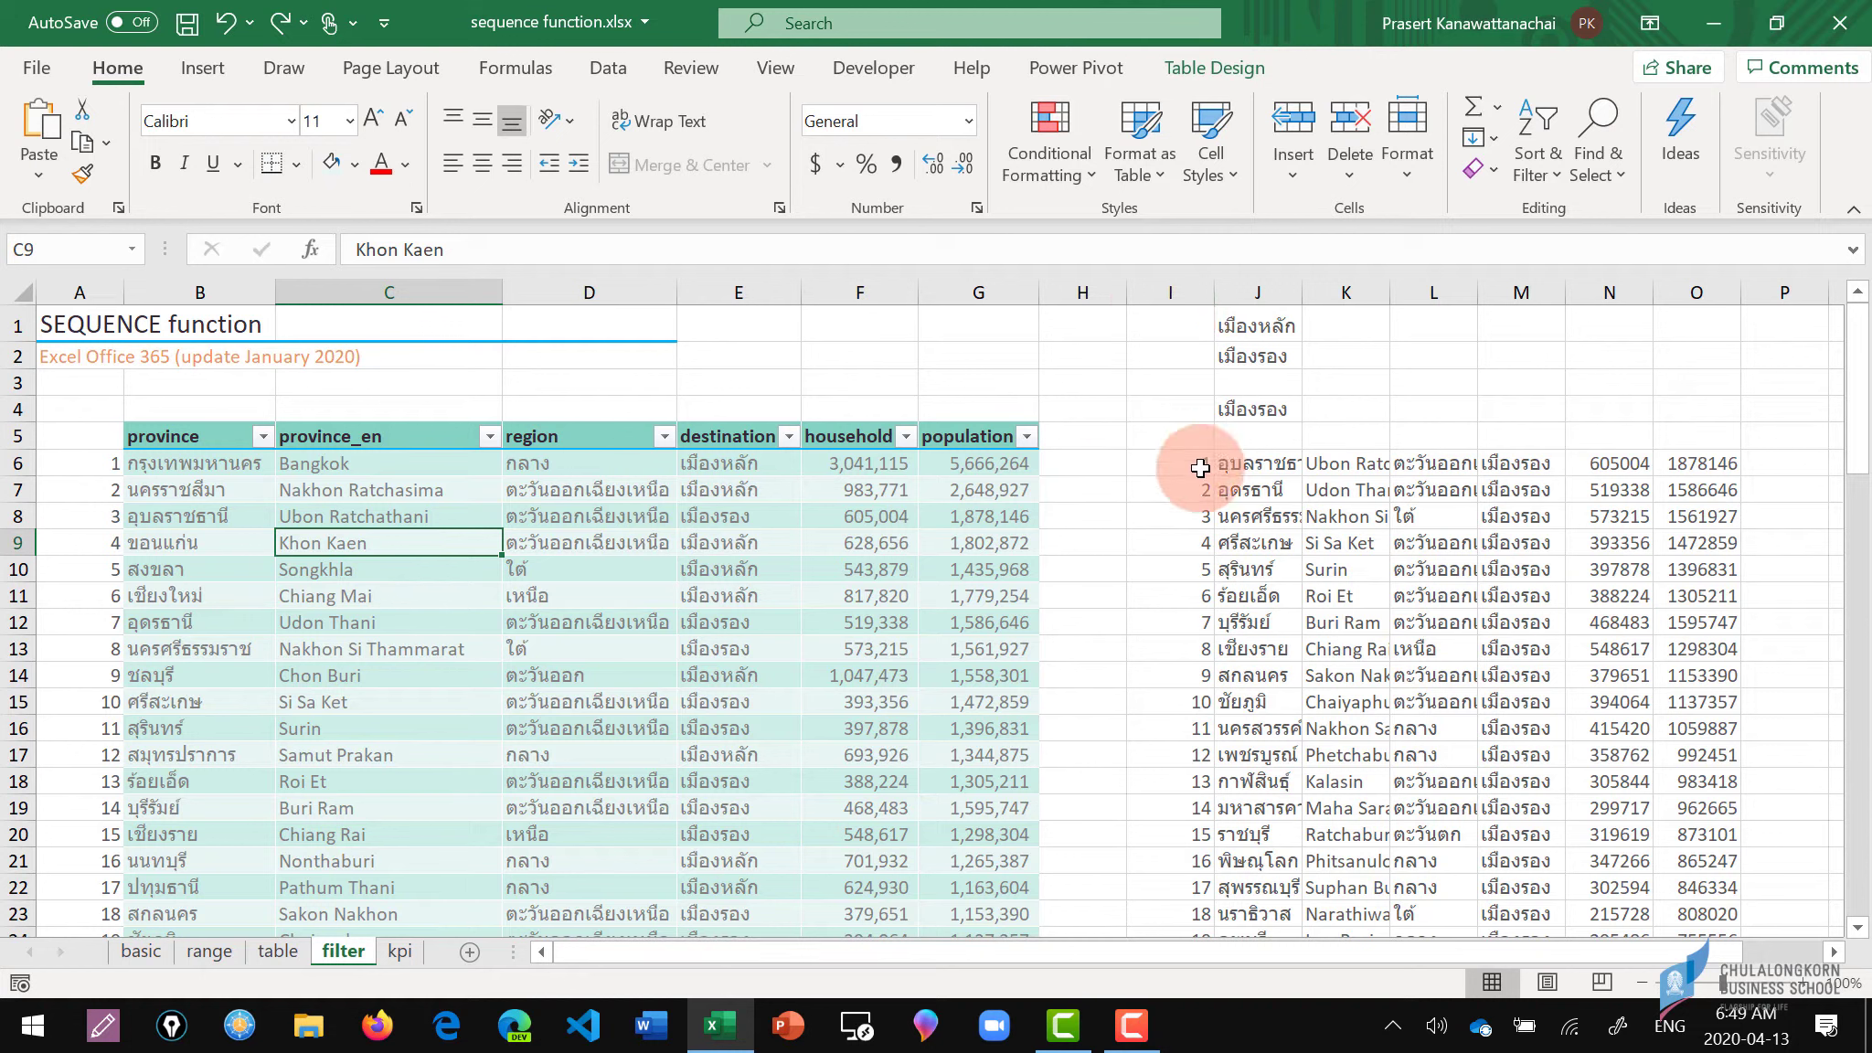
{"action": "left_click", "coordinate": [1236, 416]}
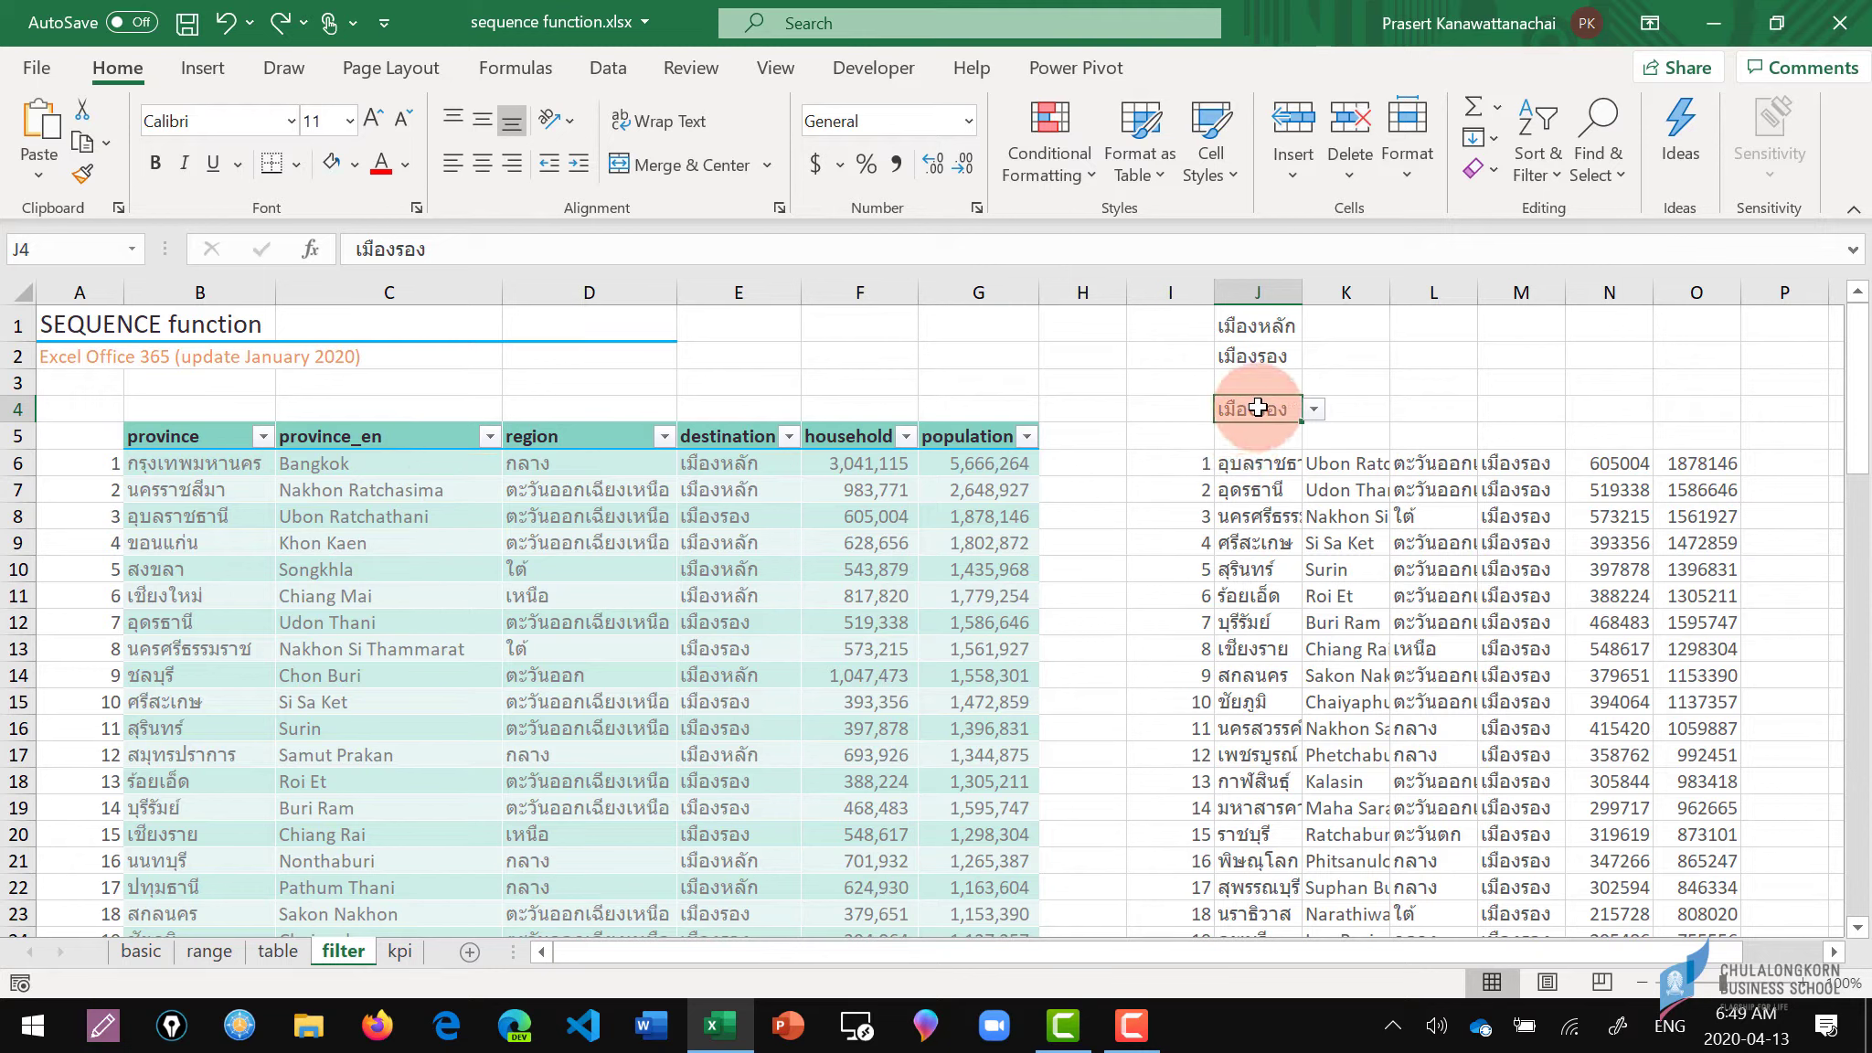
{"action": "left_click", "coordinate": [1315, 411]}
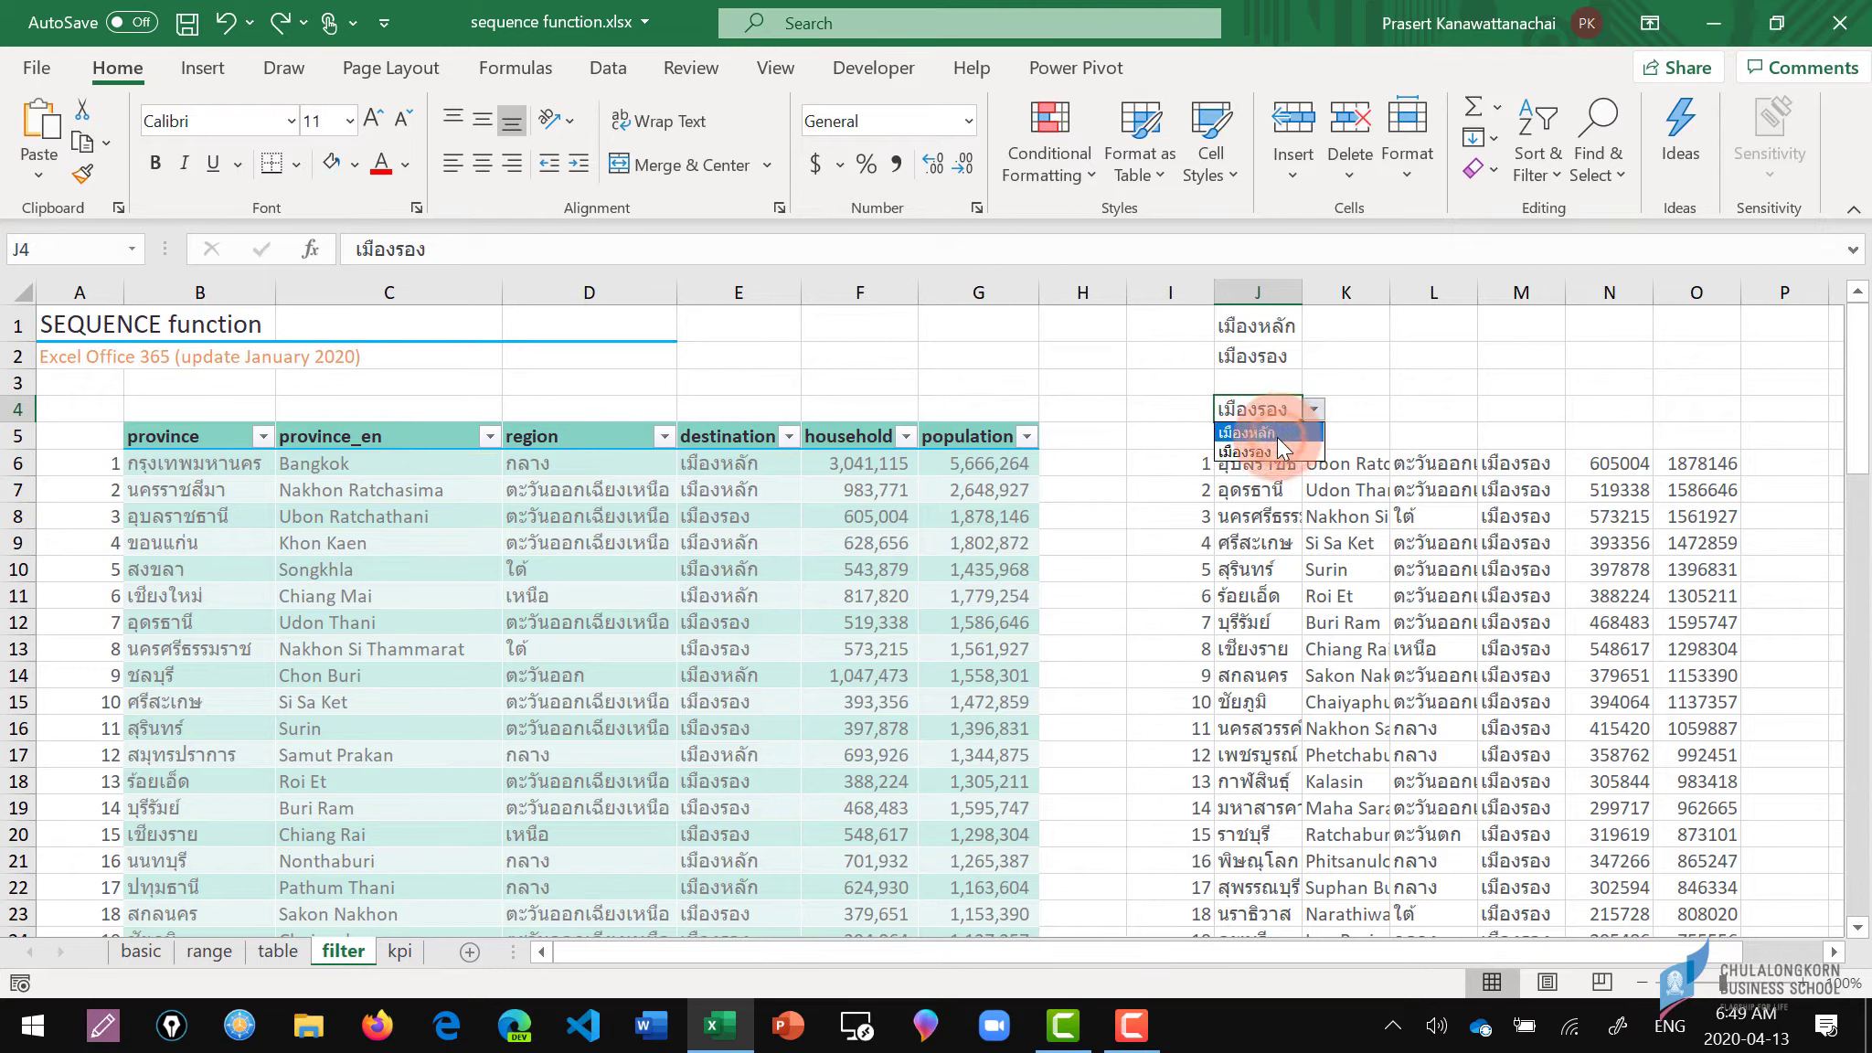
{"action": "left_click", "coordinate": [1277, 435]}
{"action": "left_click", "coordinate": [1185, 464]}
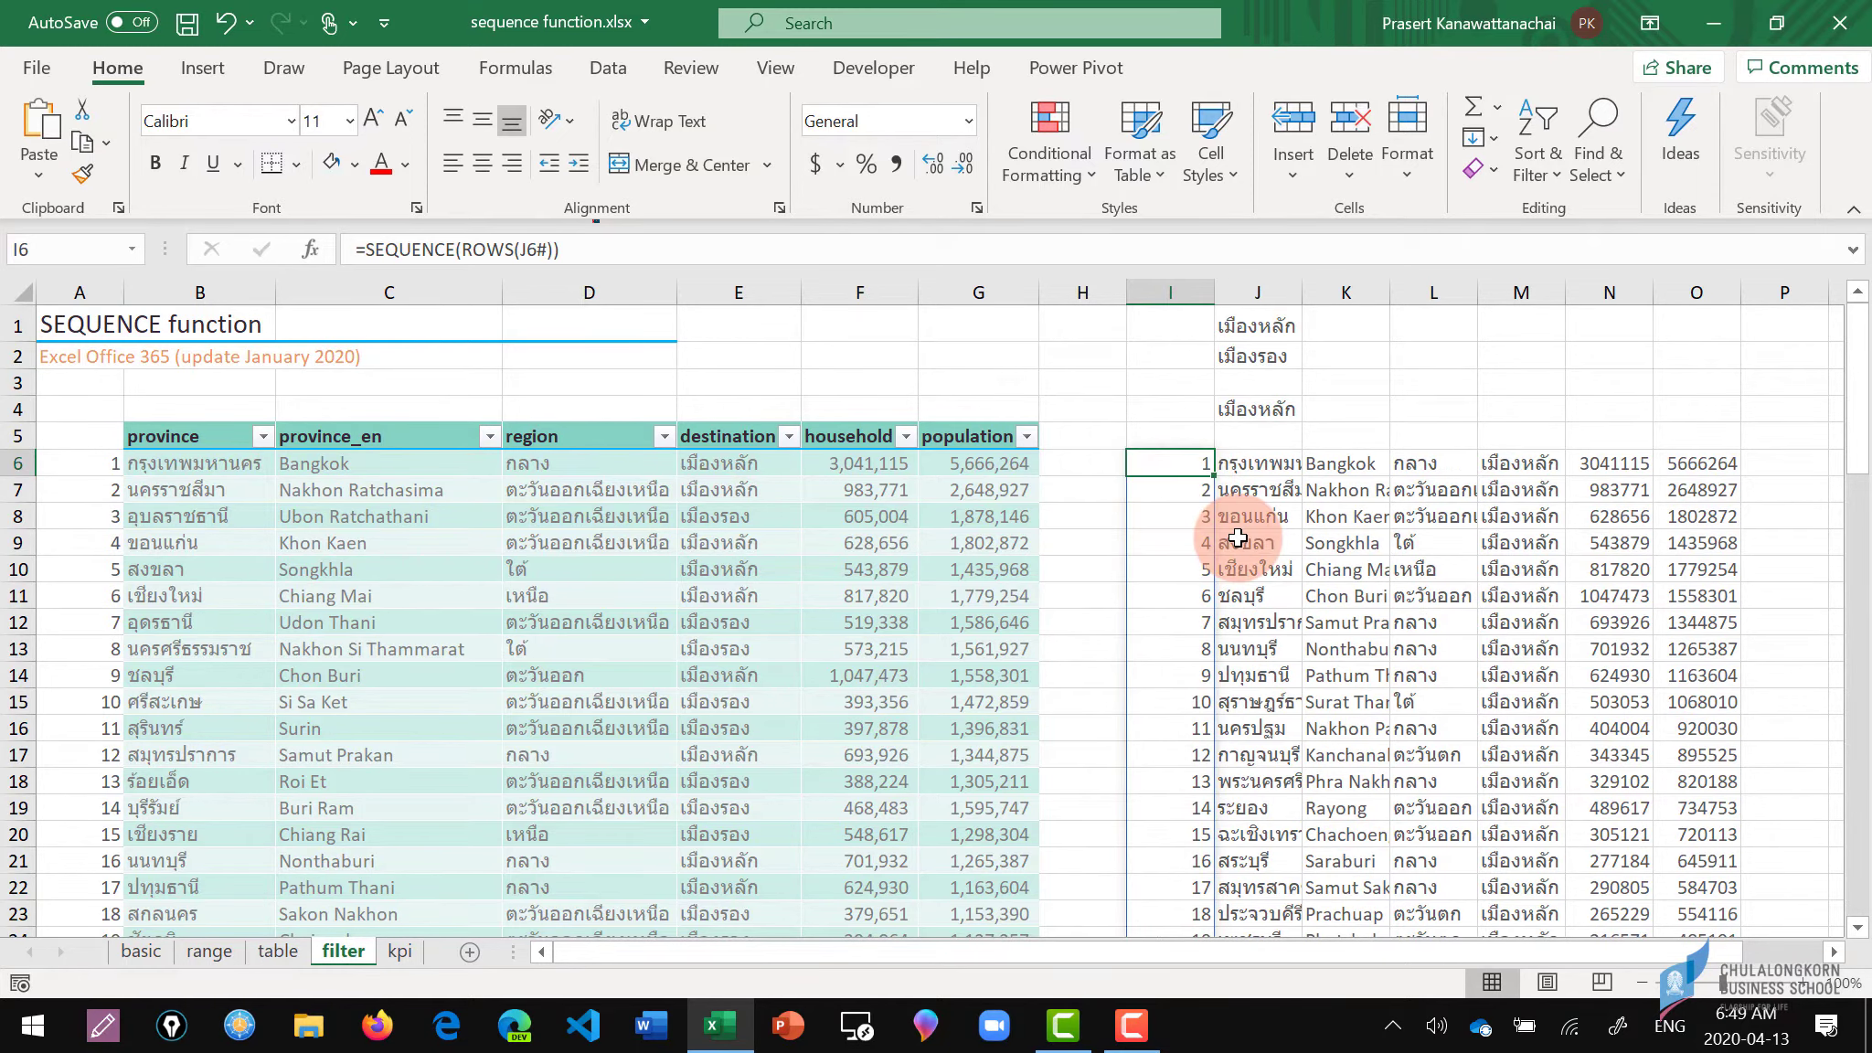
Review the เมืองหลัก results, then switch J4 back to เมืองรอง.
{"action": "scroll", "coordinate": [1236, 537], "scroll_direction": "down", "scroll_amount": 2}
{"action": "scroll", "coordinate": [1212, 494], "scroll_direction": "up", "scroll_amount": 2}
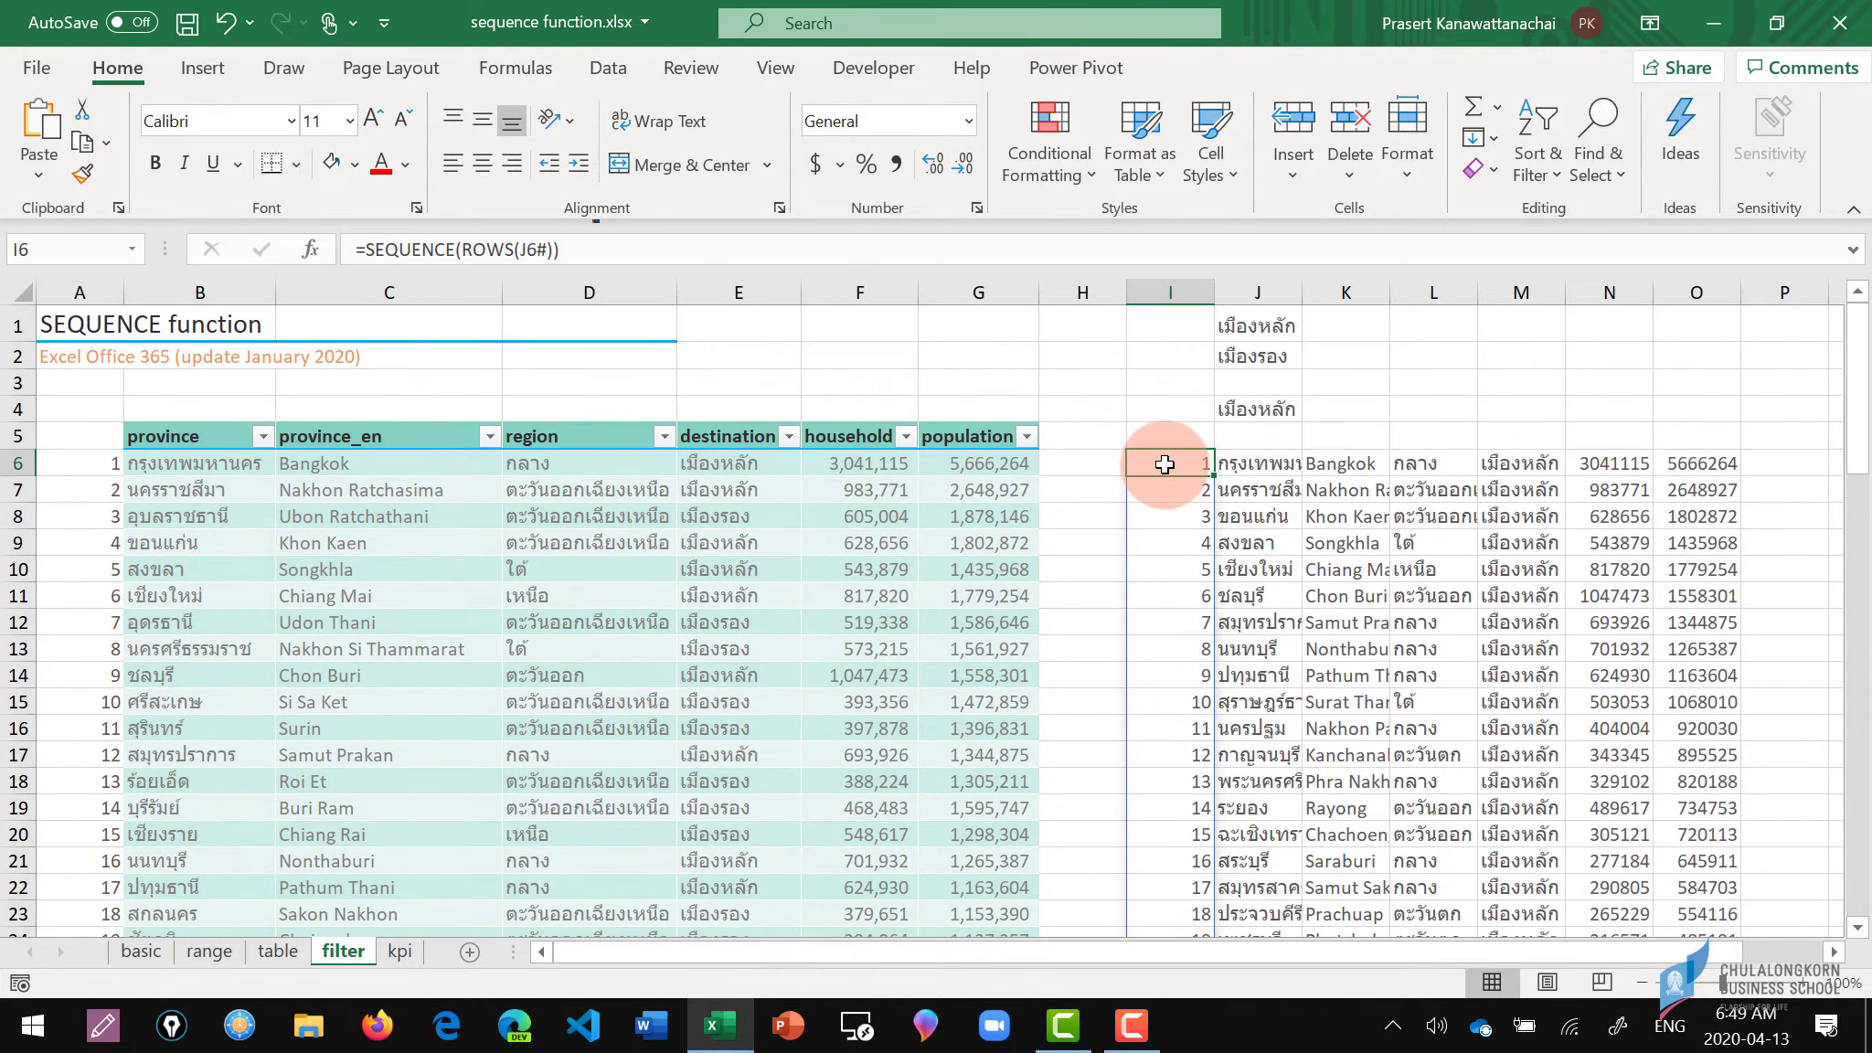
{"action": "left_click_drag", "start_coordinate": [1164, 465], "coordinate": [1216, 690]}
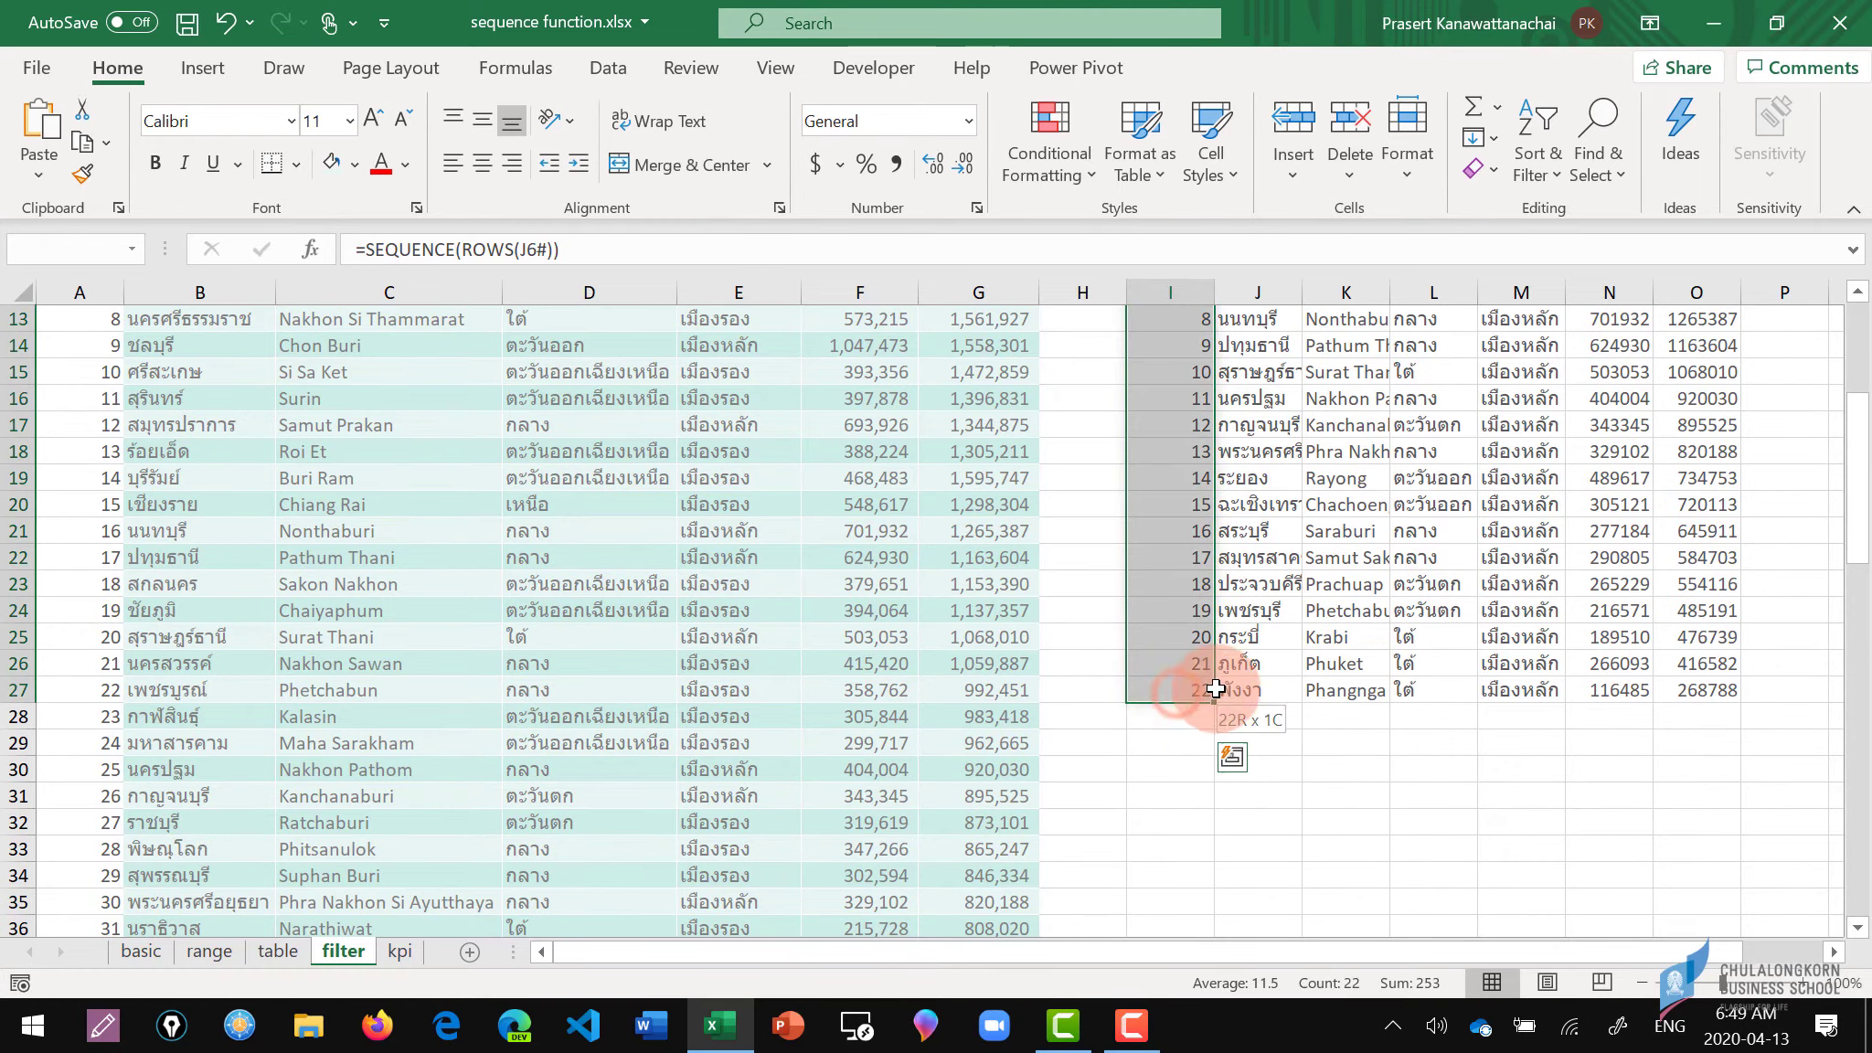
{"action": "scroll", "coordinate": [1262, 640], "scroll_direction": "up", "scroll_amount": 4}
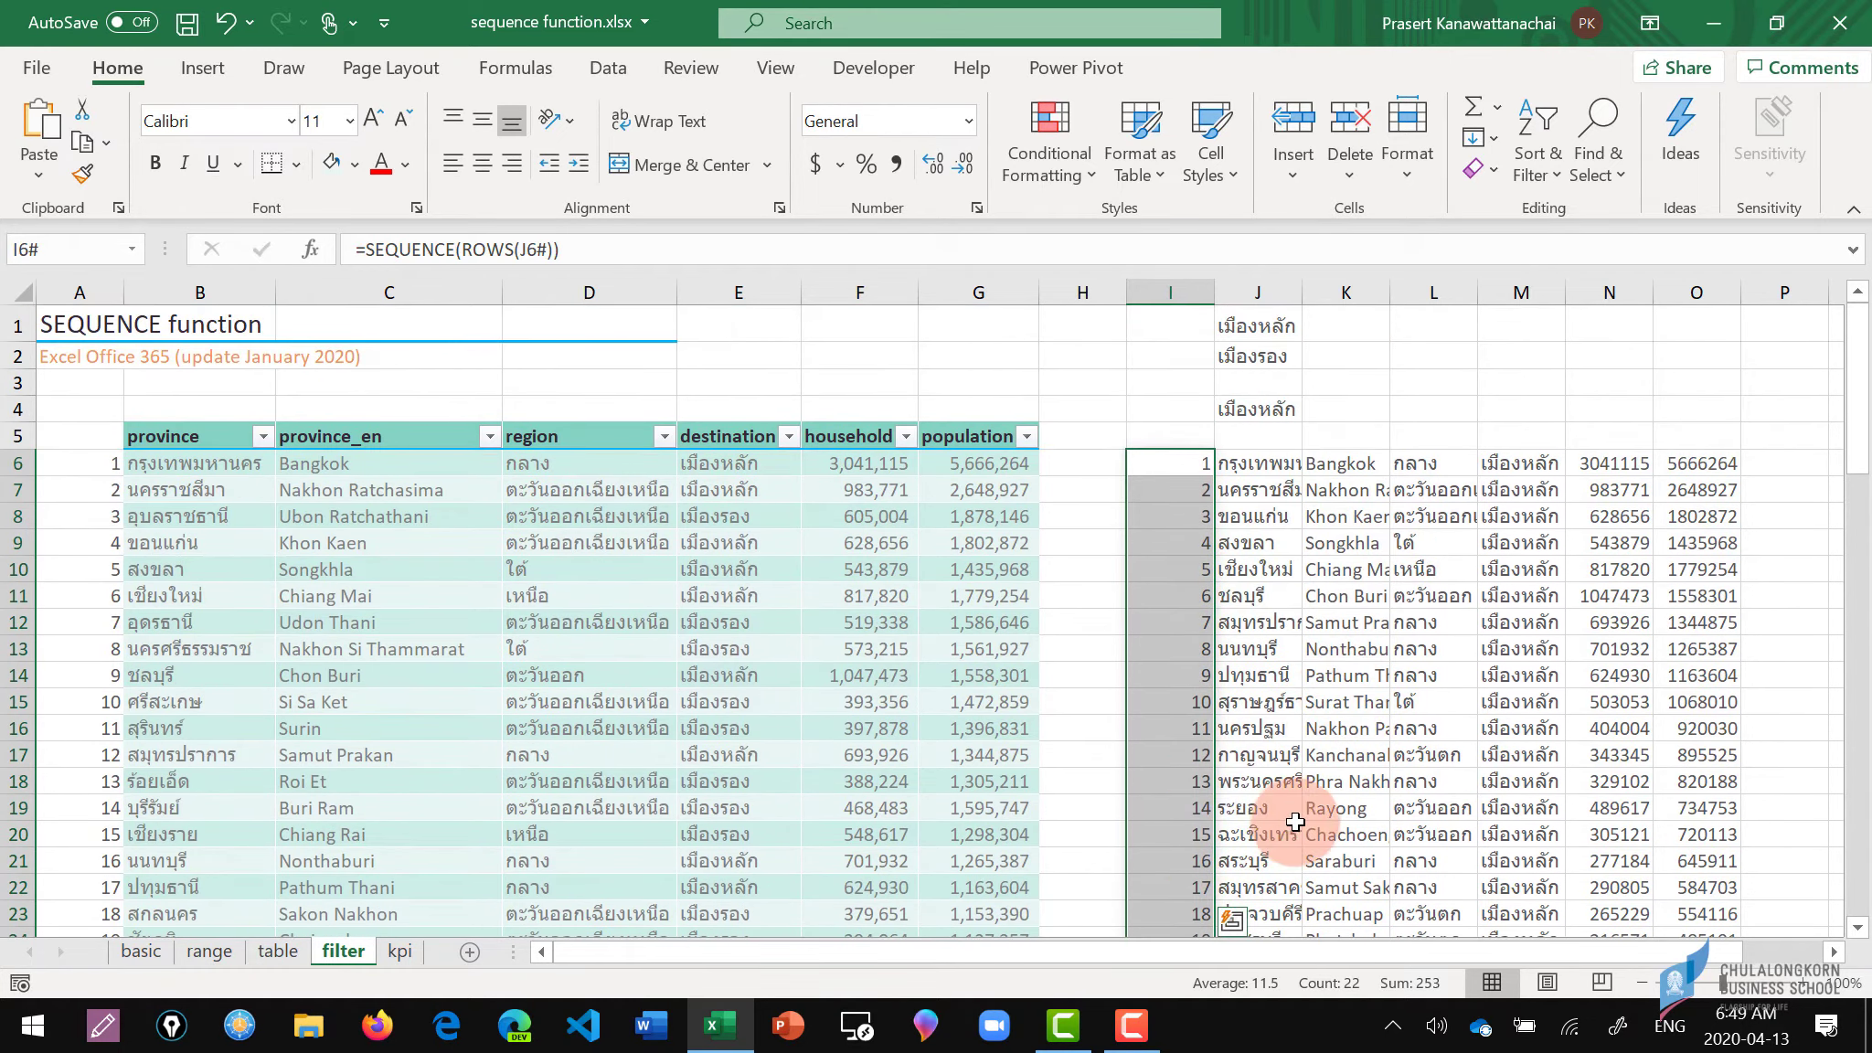
{"action": "left_click", "coordinate": [1256, 464]}
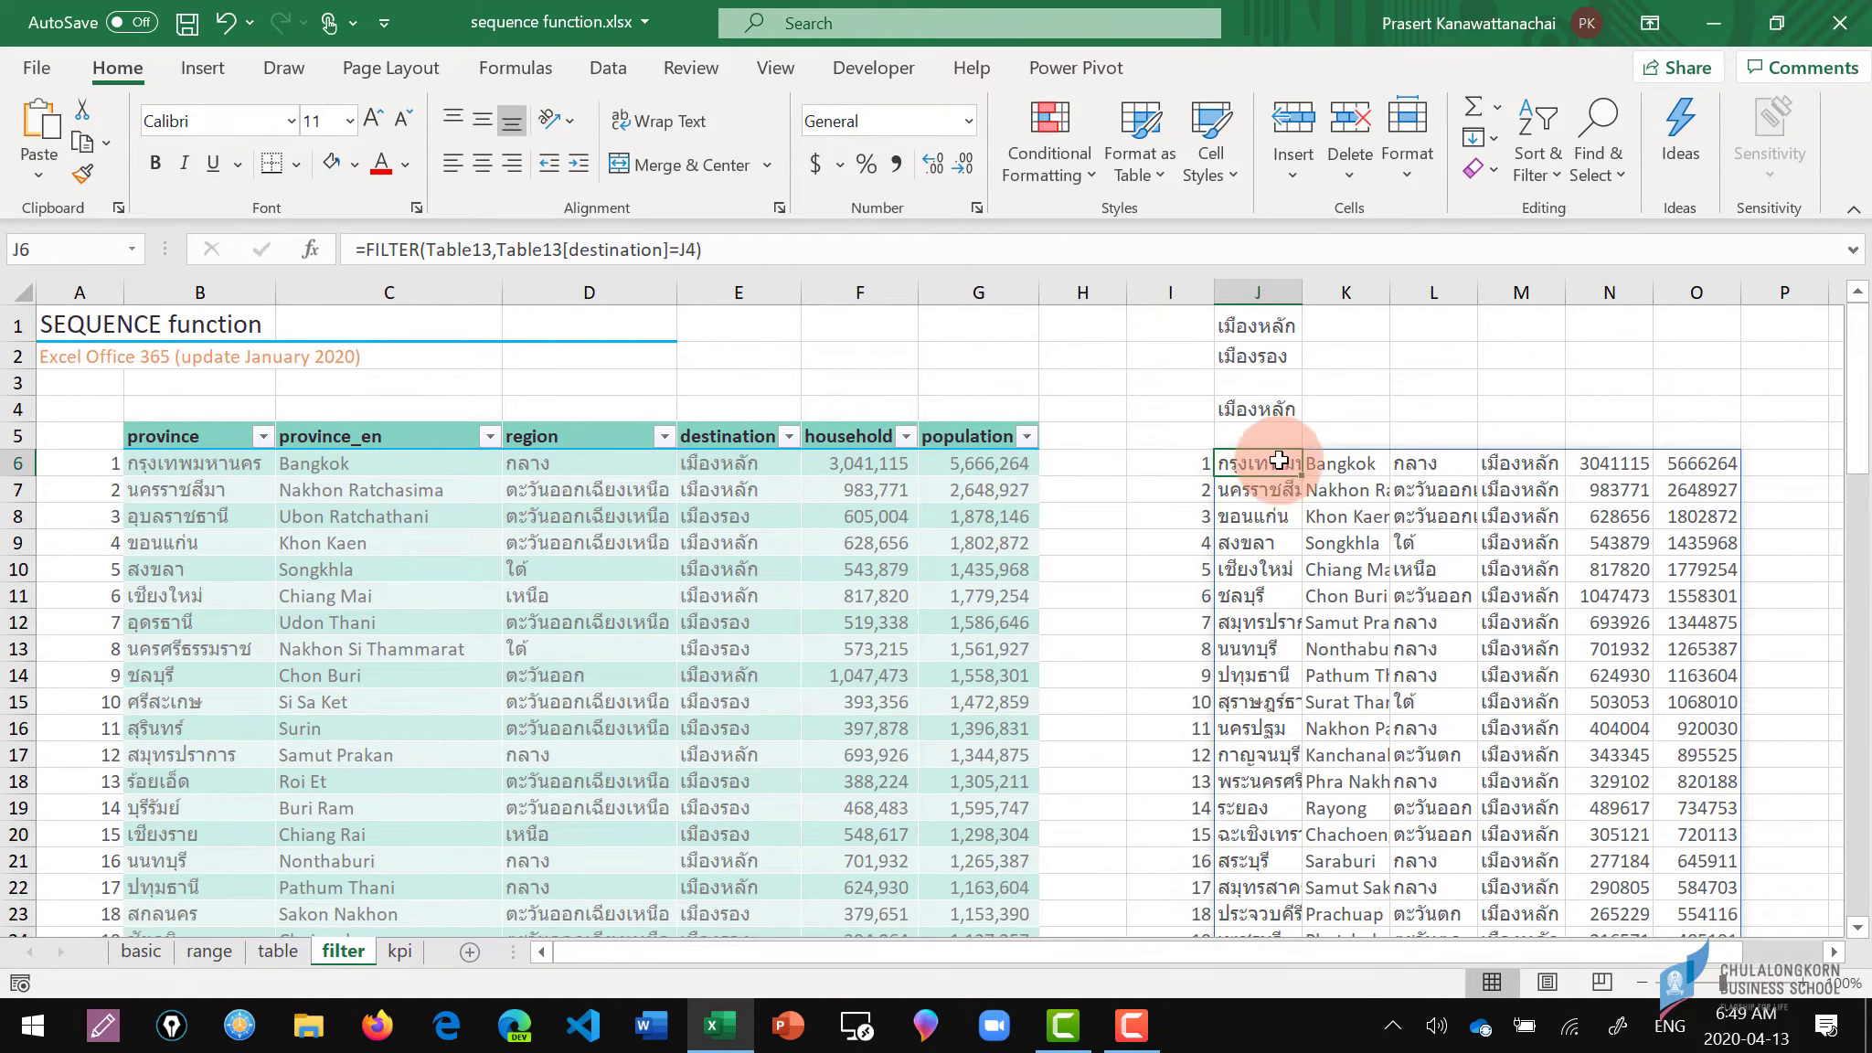
{"action": "left_click", "coordinate": [1261, 407]}
{"action": "left_click", "coordinate": [1314, 409]}
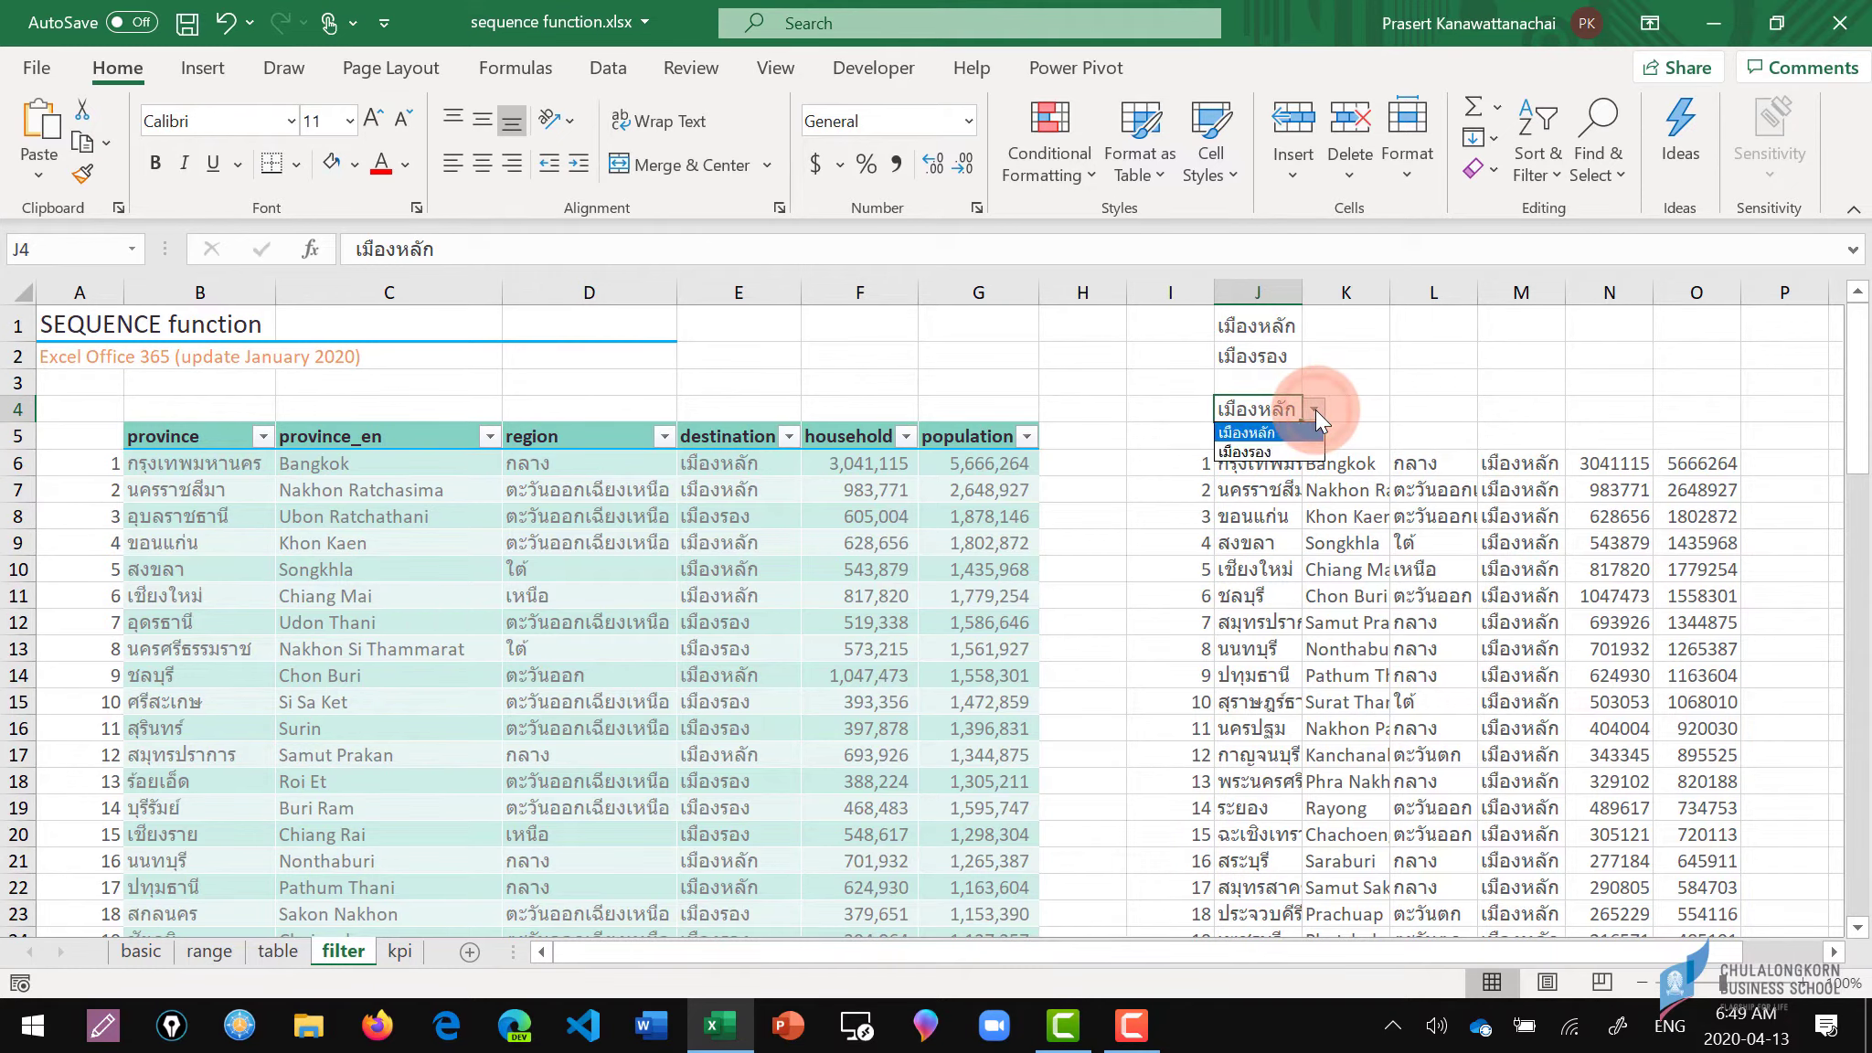
{"action": "left_click", "coordinate": [1274, 442]}
Confirm the เมืองรอง list is numbered to 55, then select columns I through O.
{"action": "scroll", "coordinate": [1241, 506], "scroll_direction": "down", "scroll_amount": 2}
{"action": "scroll", "coordinate": [1288, 539], "scroll_direction": "down", "scroll_amount": 6}
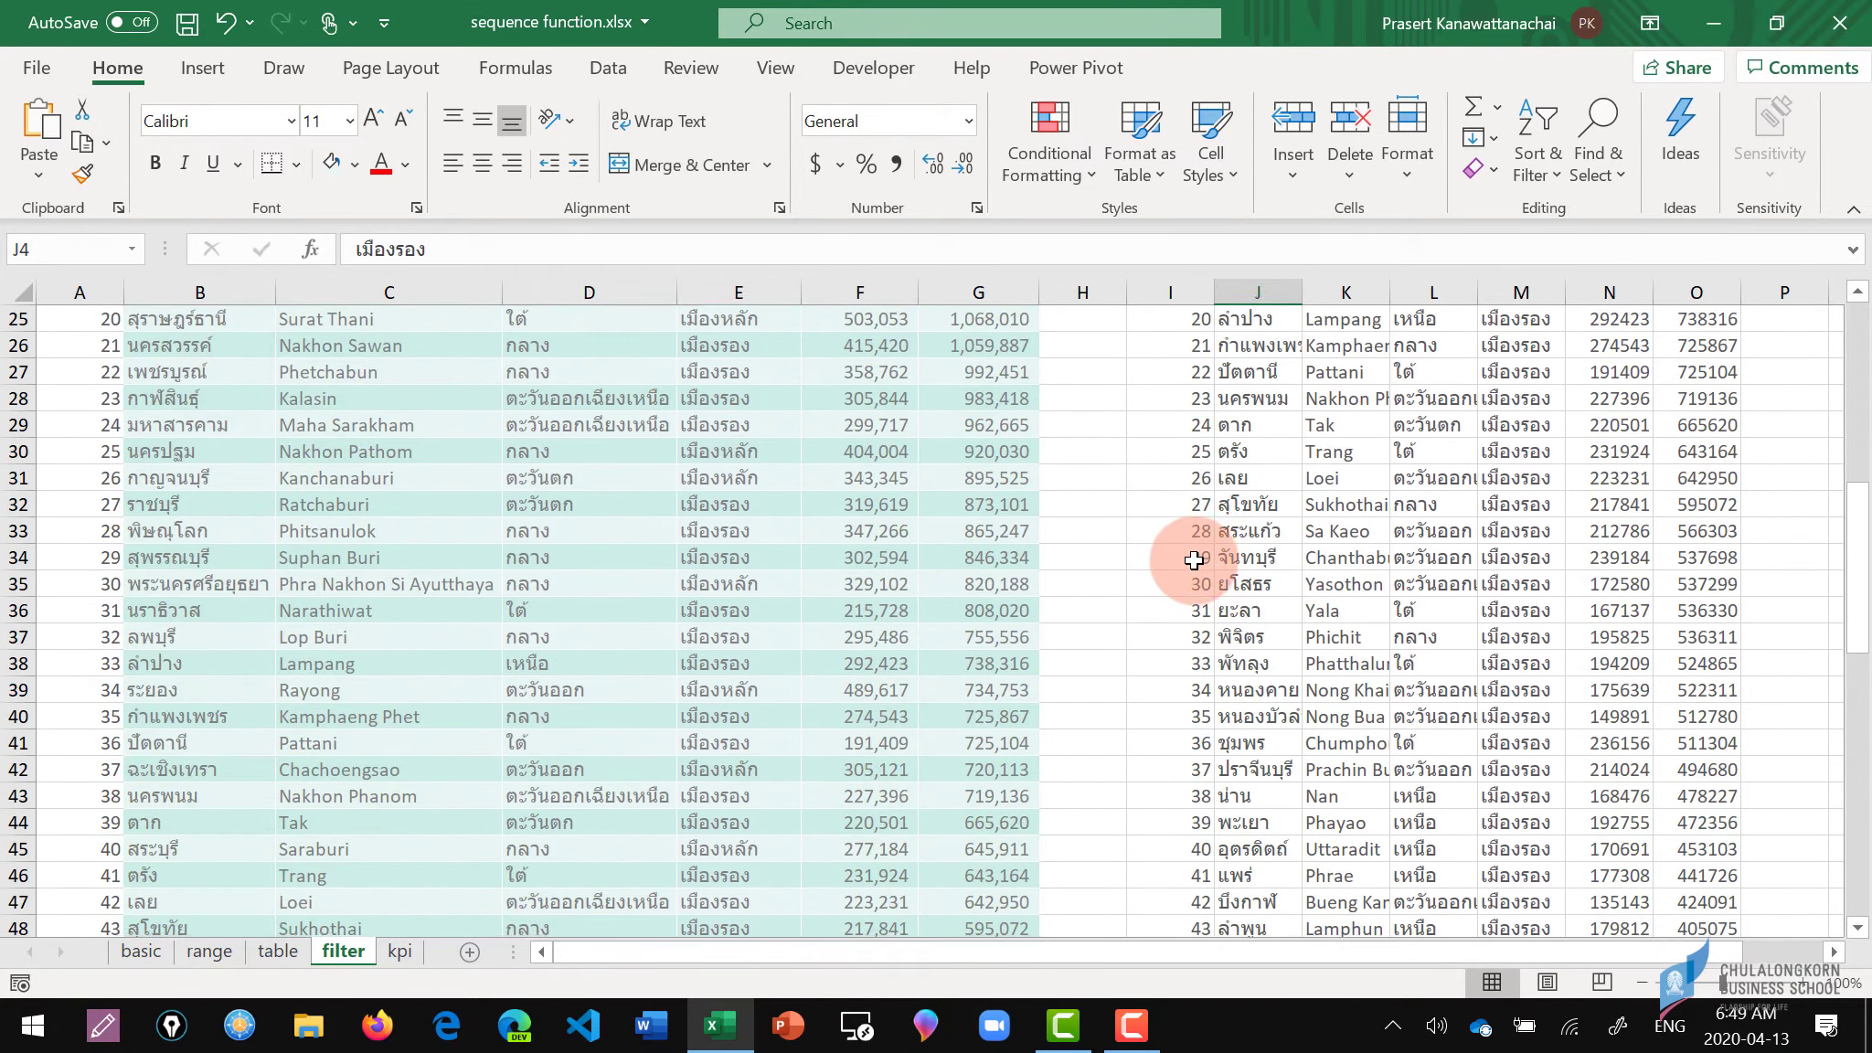
{"action": "scroll", "coordinate": [1199, 647], "scroll_direction": "down", "scroll_amount": 6}
{"action": "left_click", "coordinate": [1182, 771]}
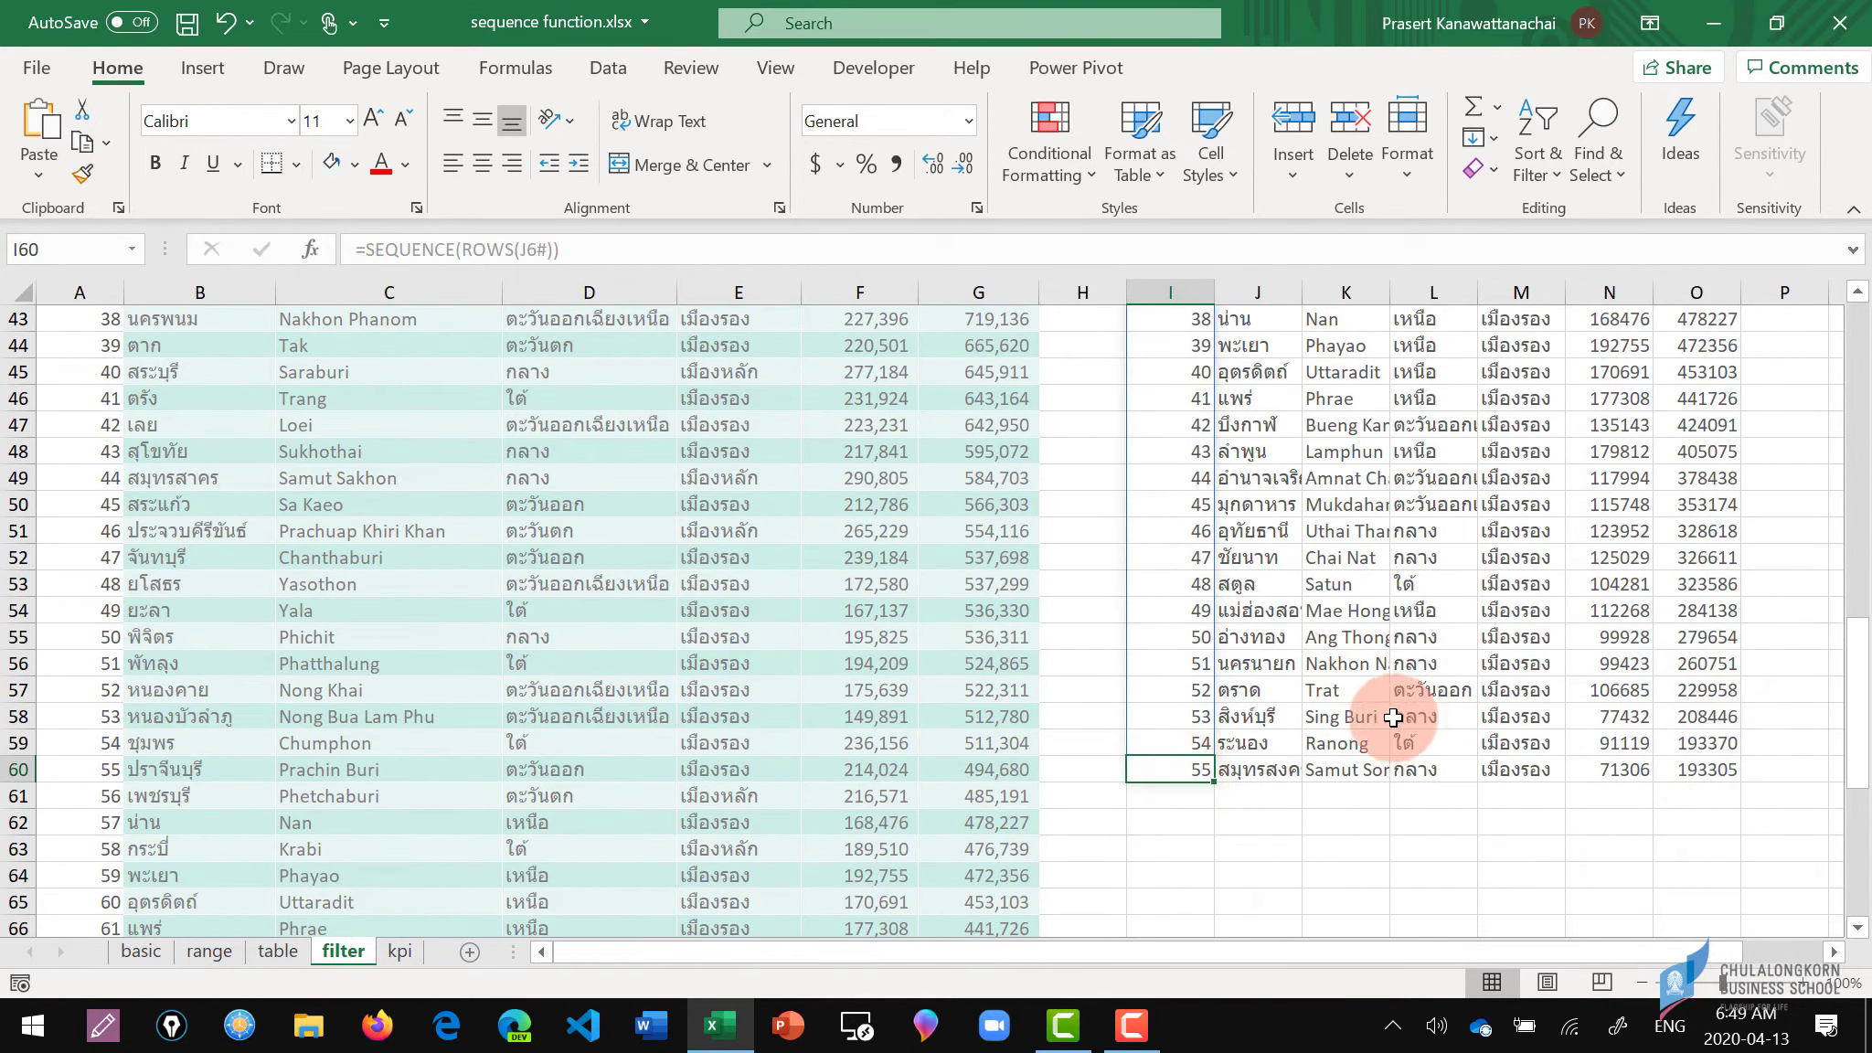
{"action": "scroll", "coordinate": [1380, 718], "scroll_direction": "up", "scroll_amount": 8}
{"action": "scroll", "coordinate": [1307, 585], "scroll_direction": "up", "scroll_amount": 4}
{"action": "scroll", "coordinate": [1236, 484], "scroll_direction": "up", "scroll_amount": 3}
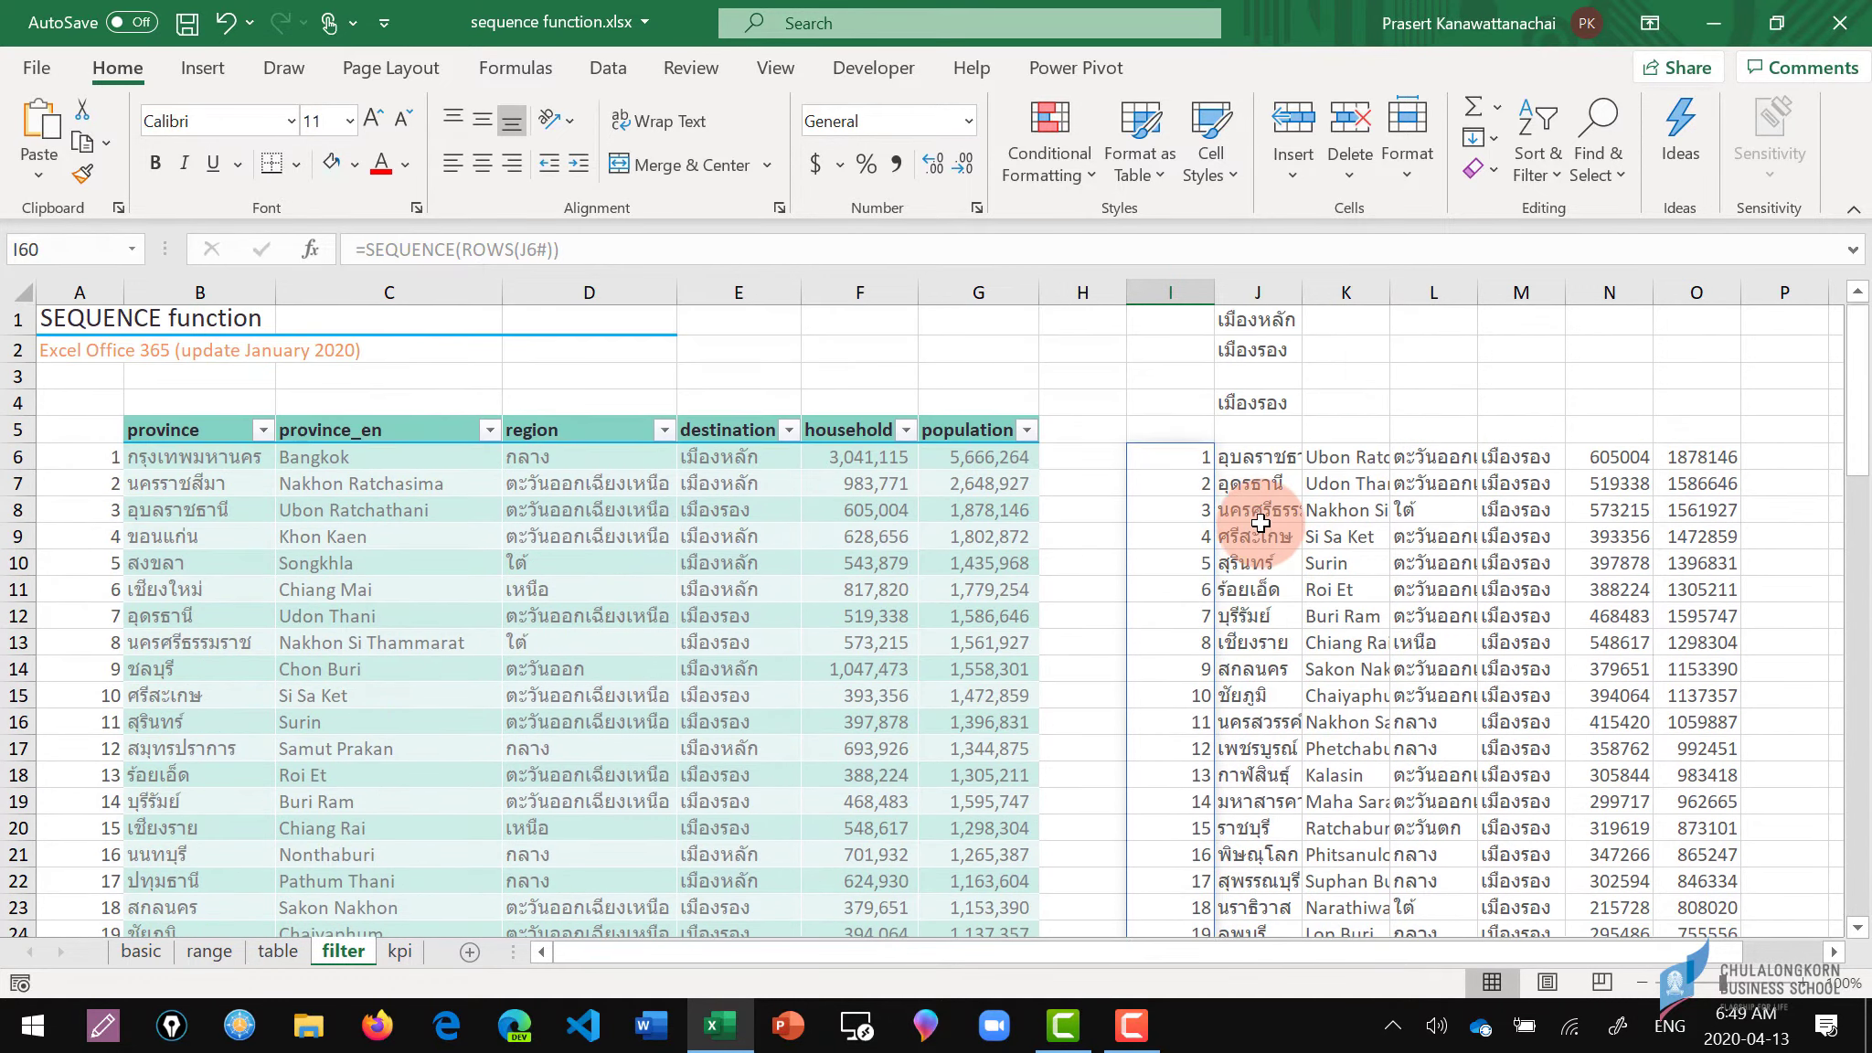
{"action": "left_click_drag", "start_coordinate": [1184, 292], "coordinate": [1689, 333]}
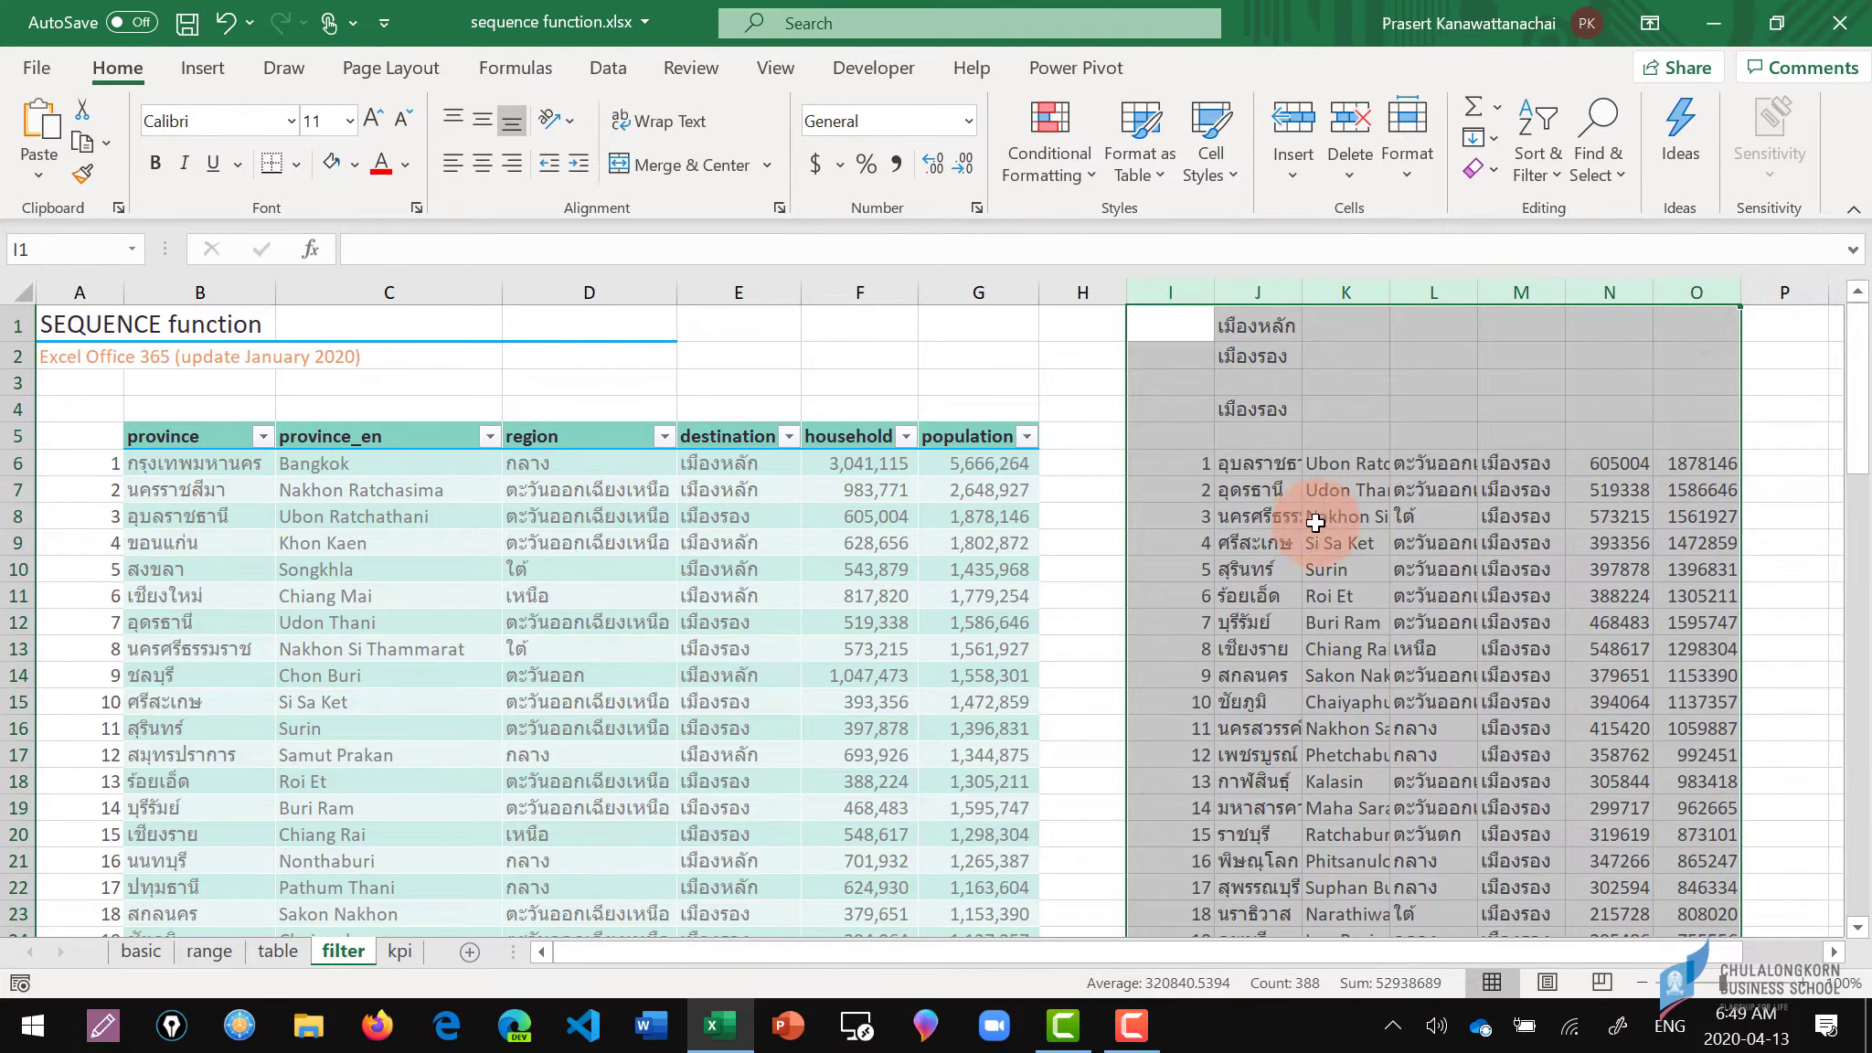
Delete columns I through O holding the old filtered results.
{"action": "right_click", "coordinate": [1177, 302]}
{"action": "left_click", "coordinate": [1253, 569]}
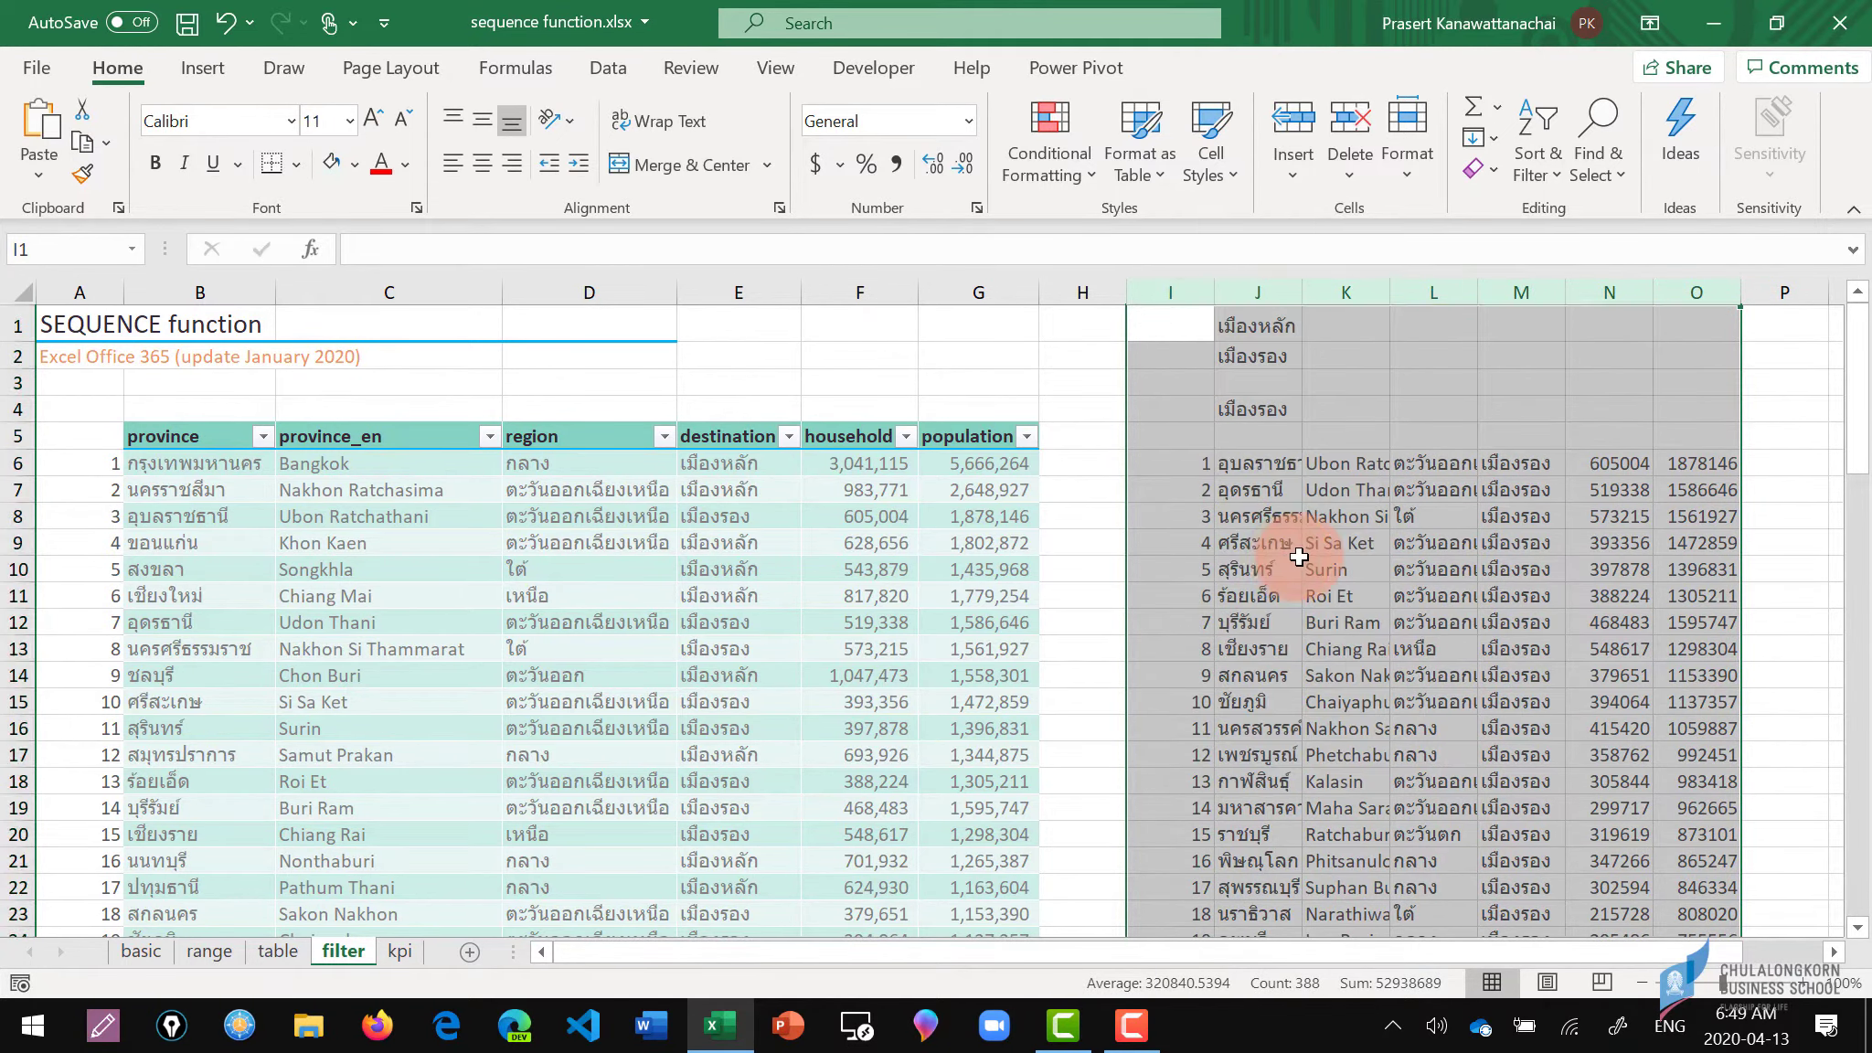
{"action": "left_click", "coordinate": [1202, 455]}
{"action": "left_click", "coordinate": [376, 541]}
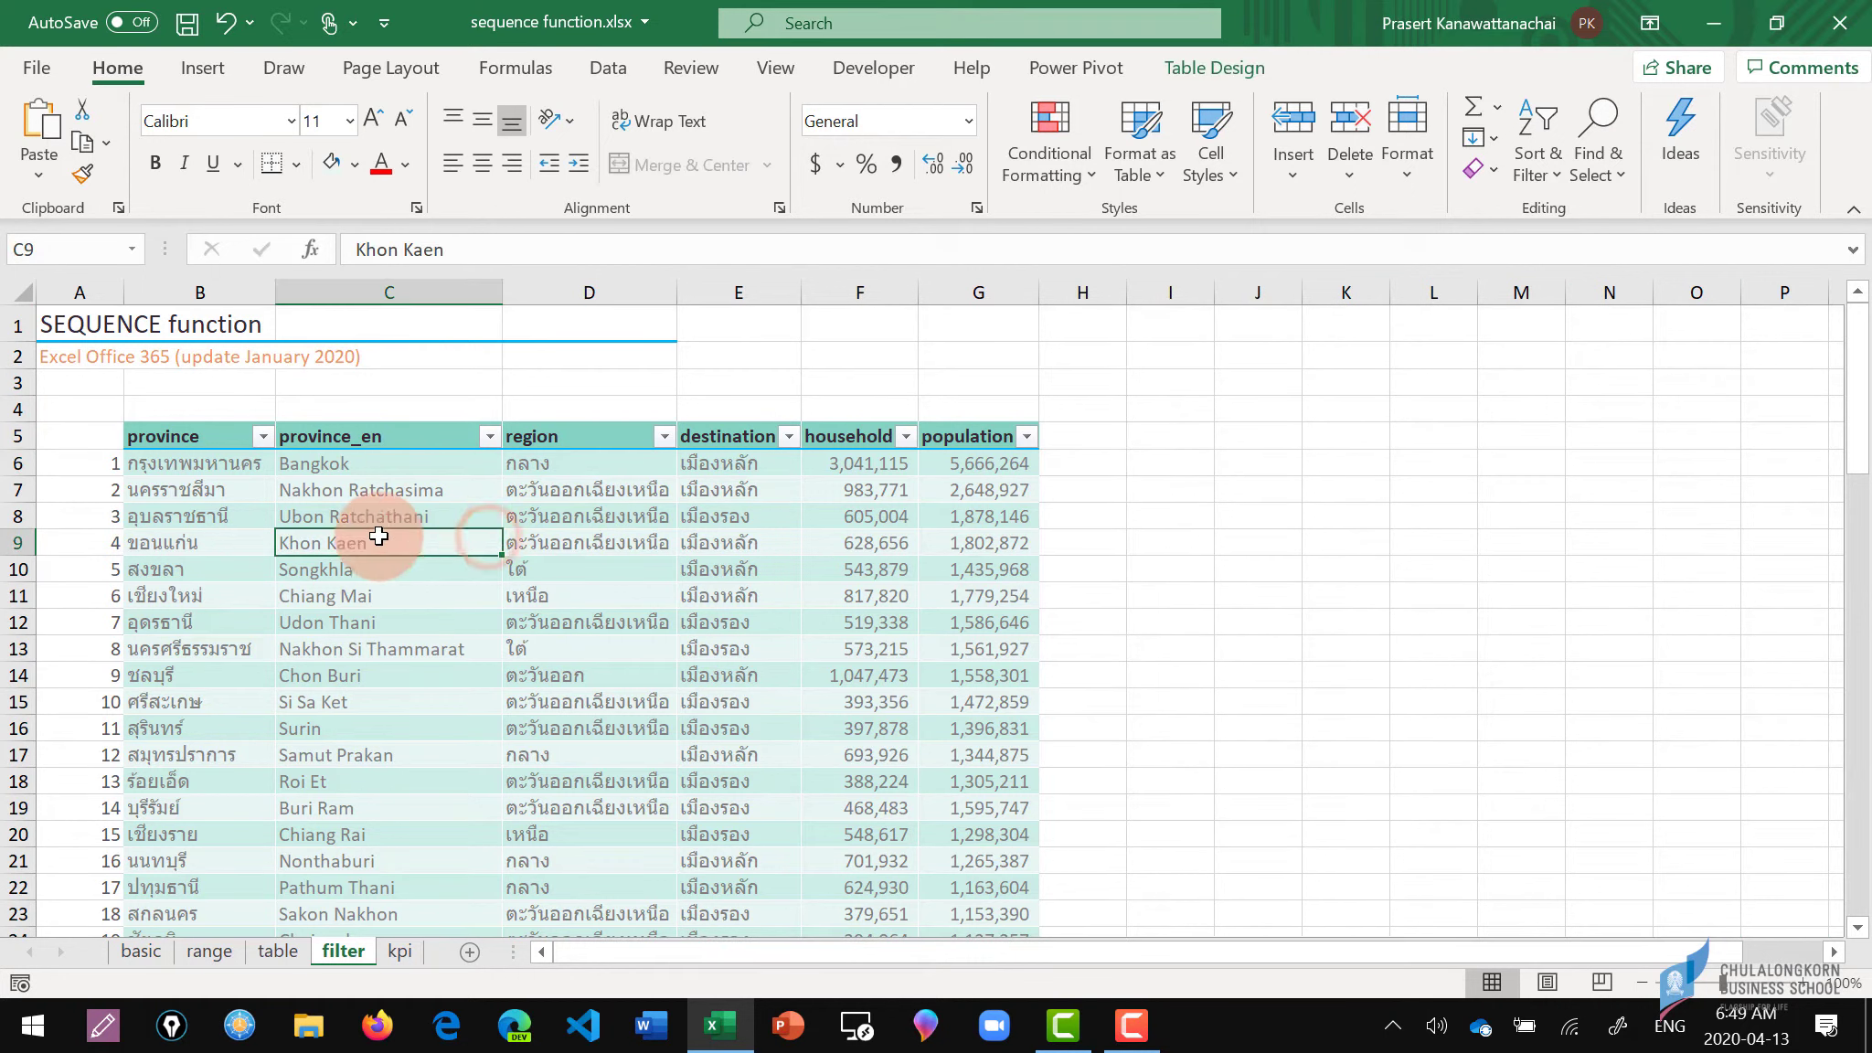
{"action": "left_click", "coordinate": [433, 556]}
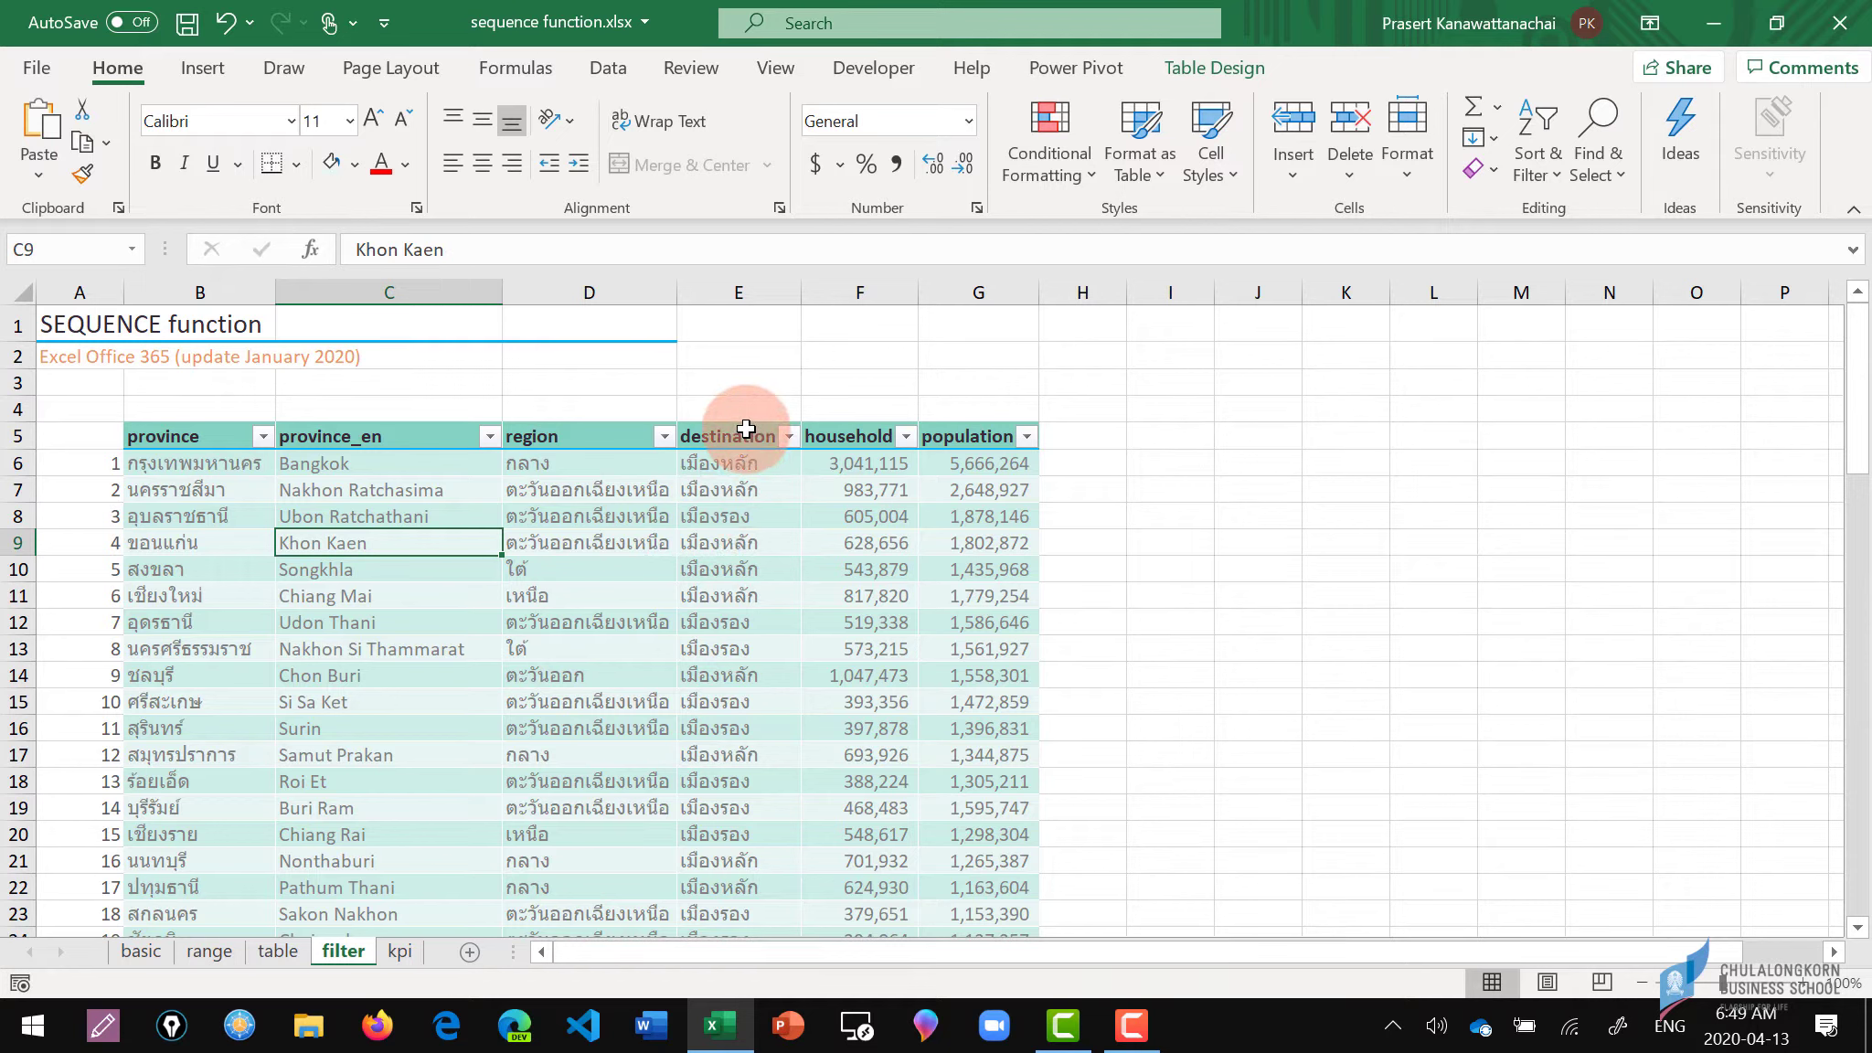
Enter =UNIQUE(Table13[region]) in I5 to list the six distinct regions down I5:I10.
{"action": "left_click", "coordinate": [604, 419]}
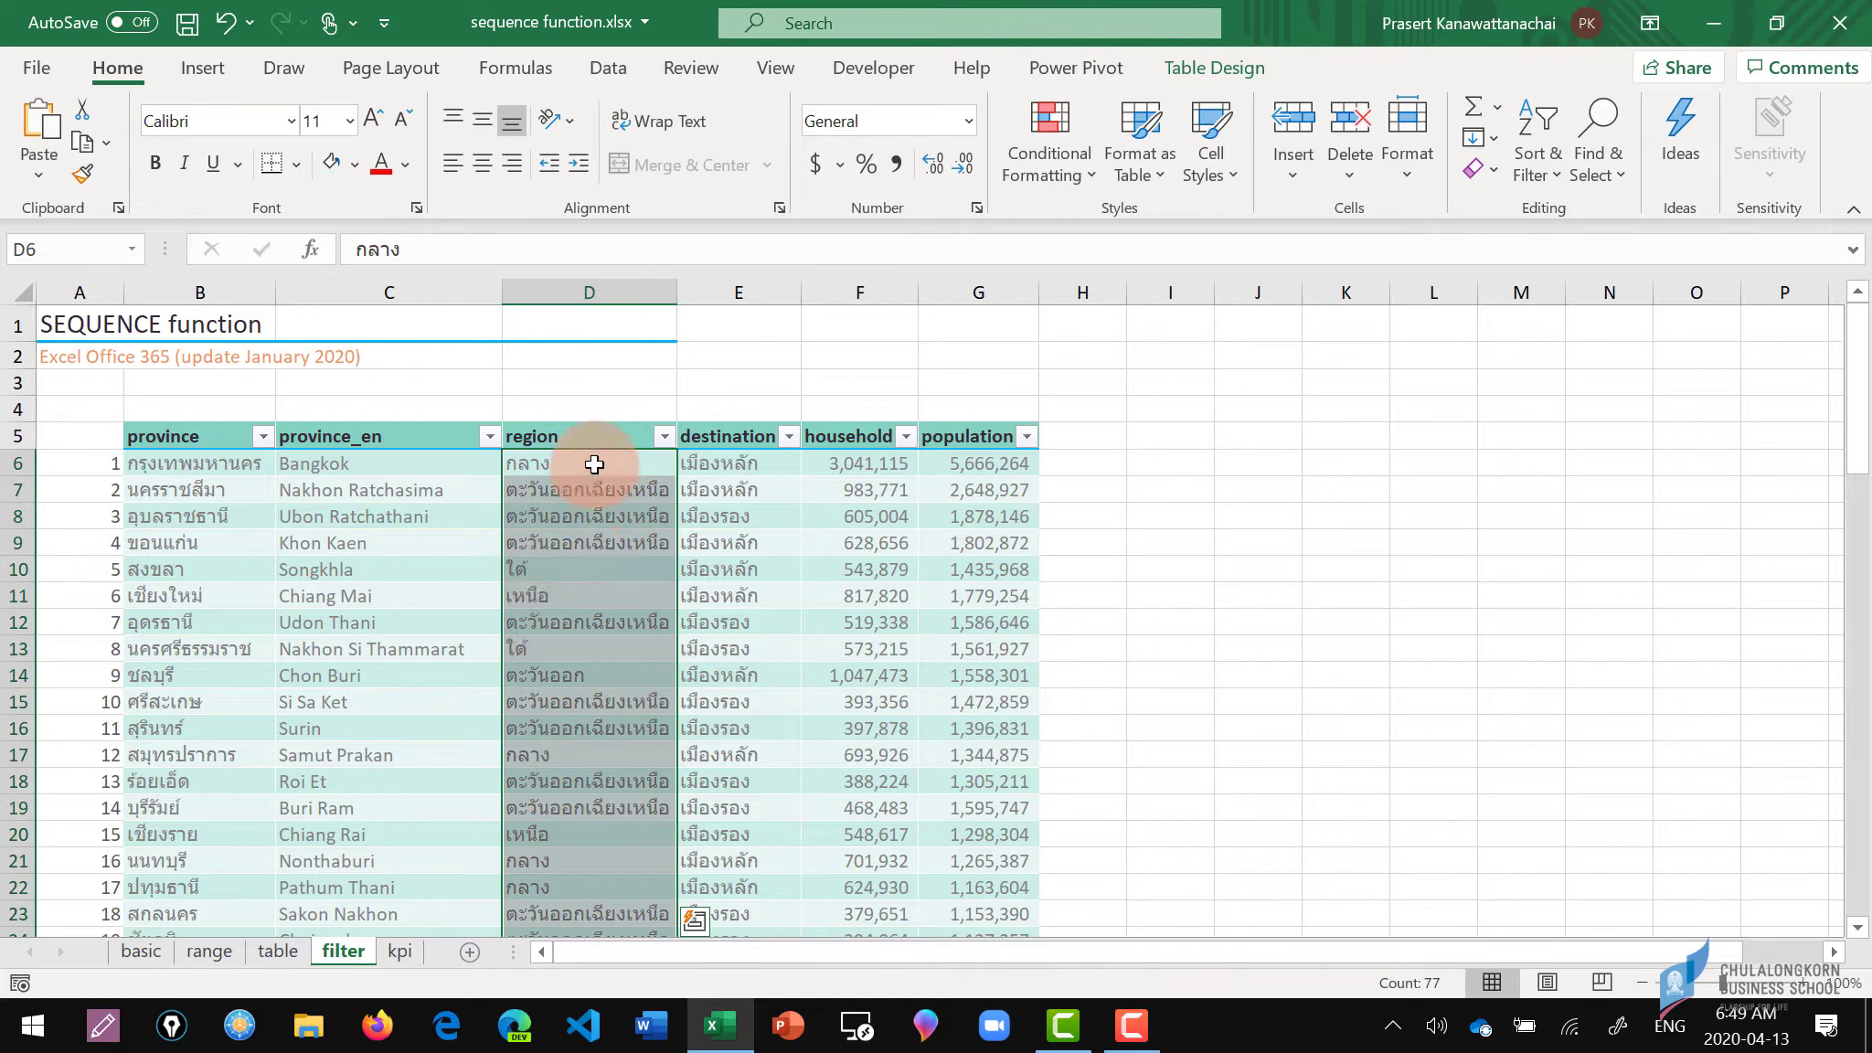
{"action": "left_click", "coordinate": [582, 468]}
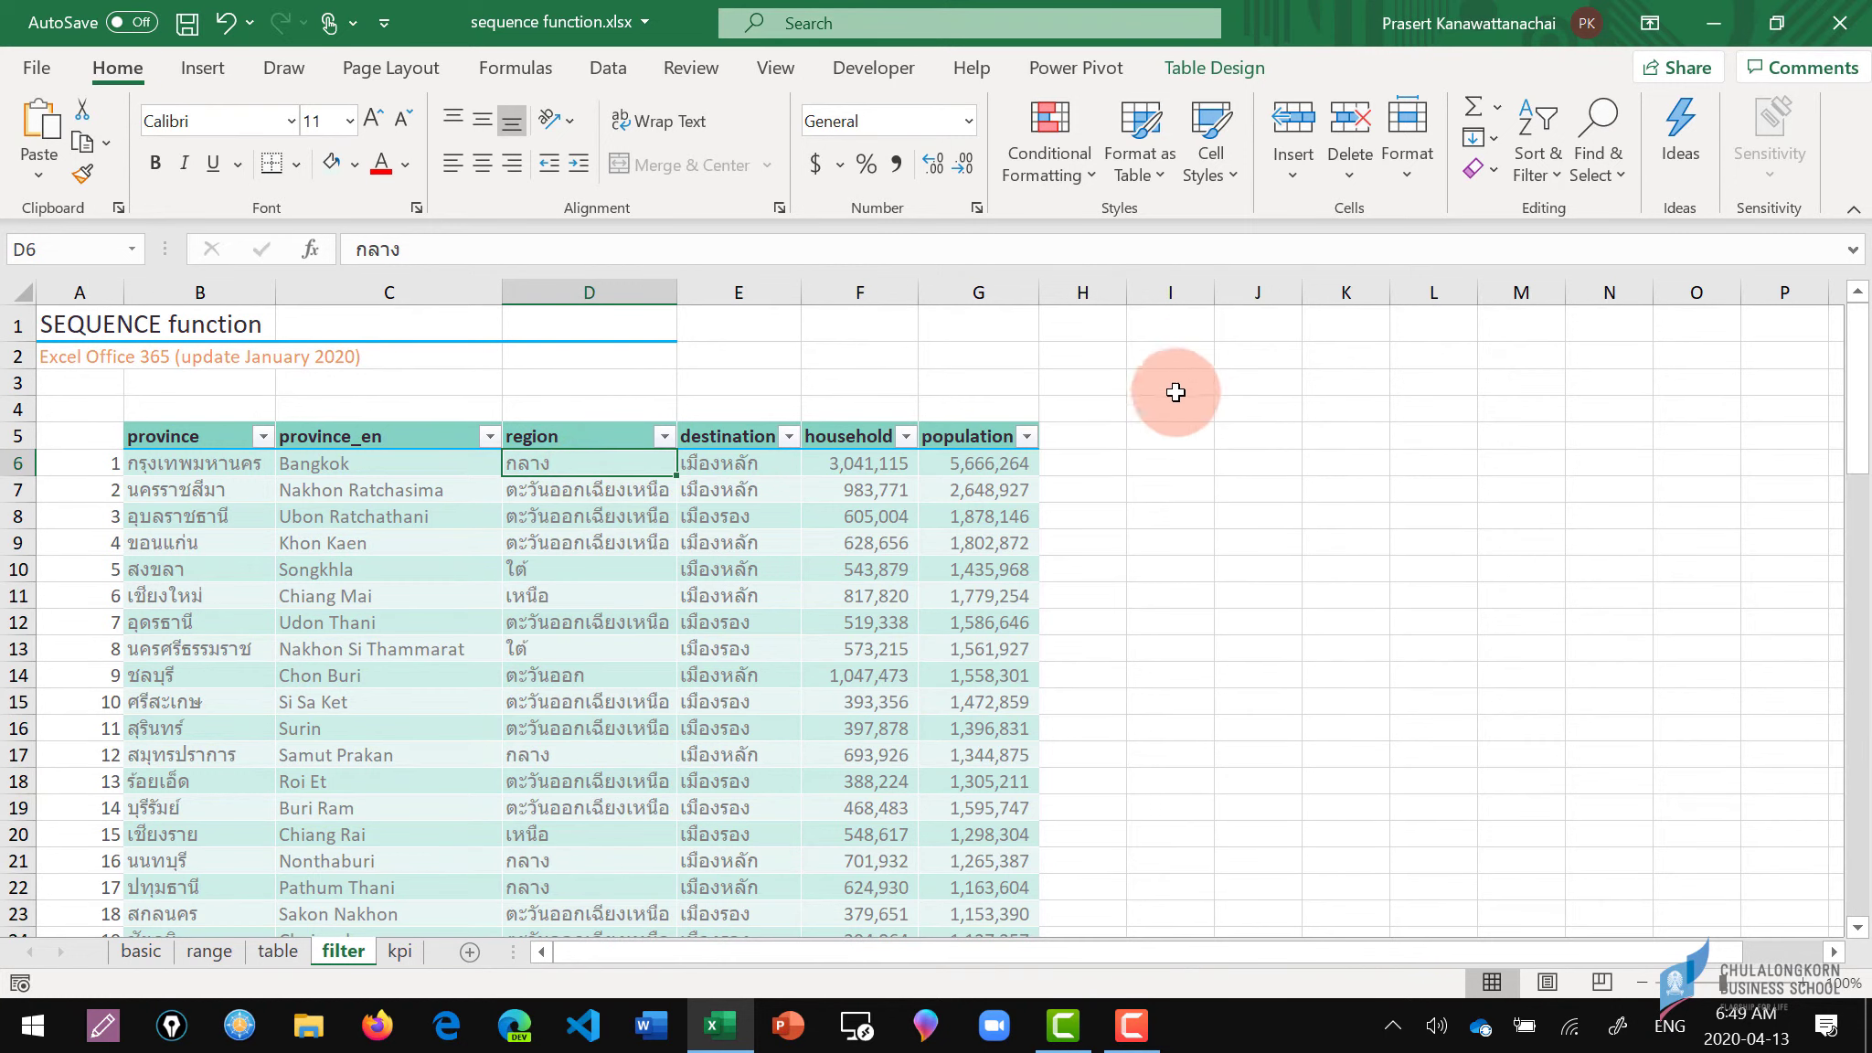
{"action": "left_click", "coordinate": [1169, 441]}
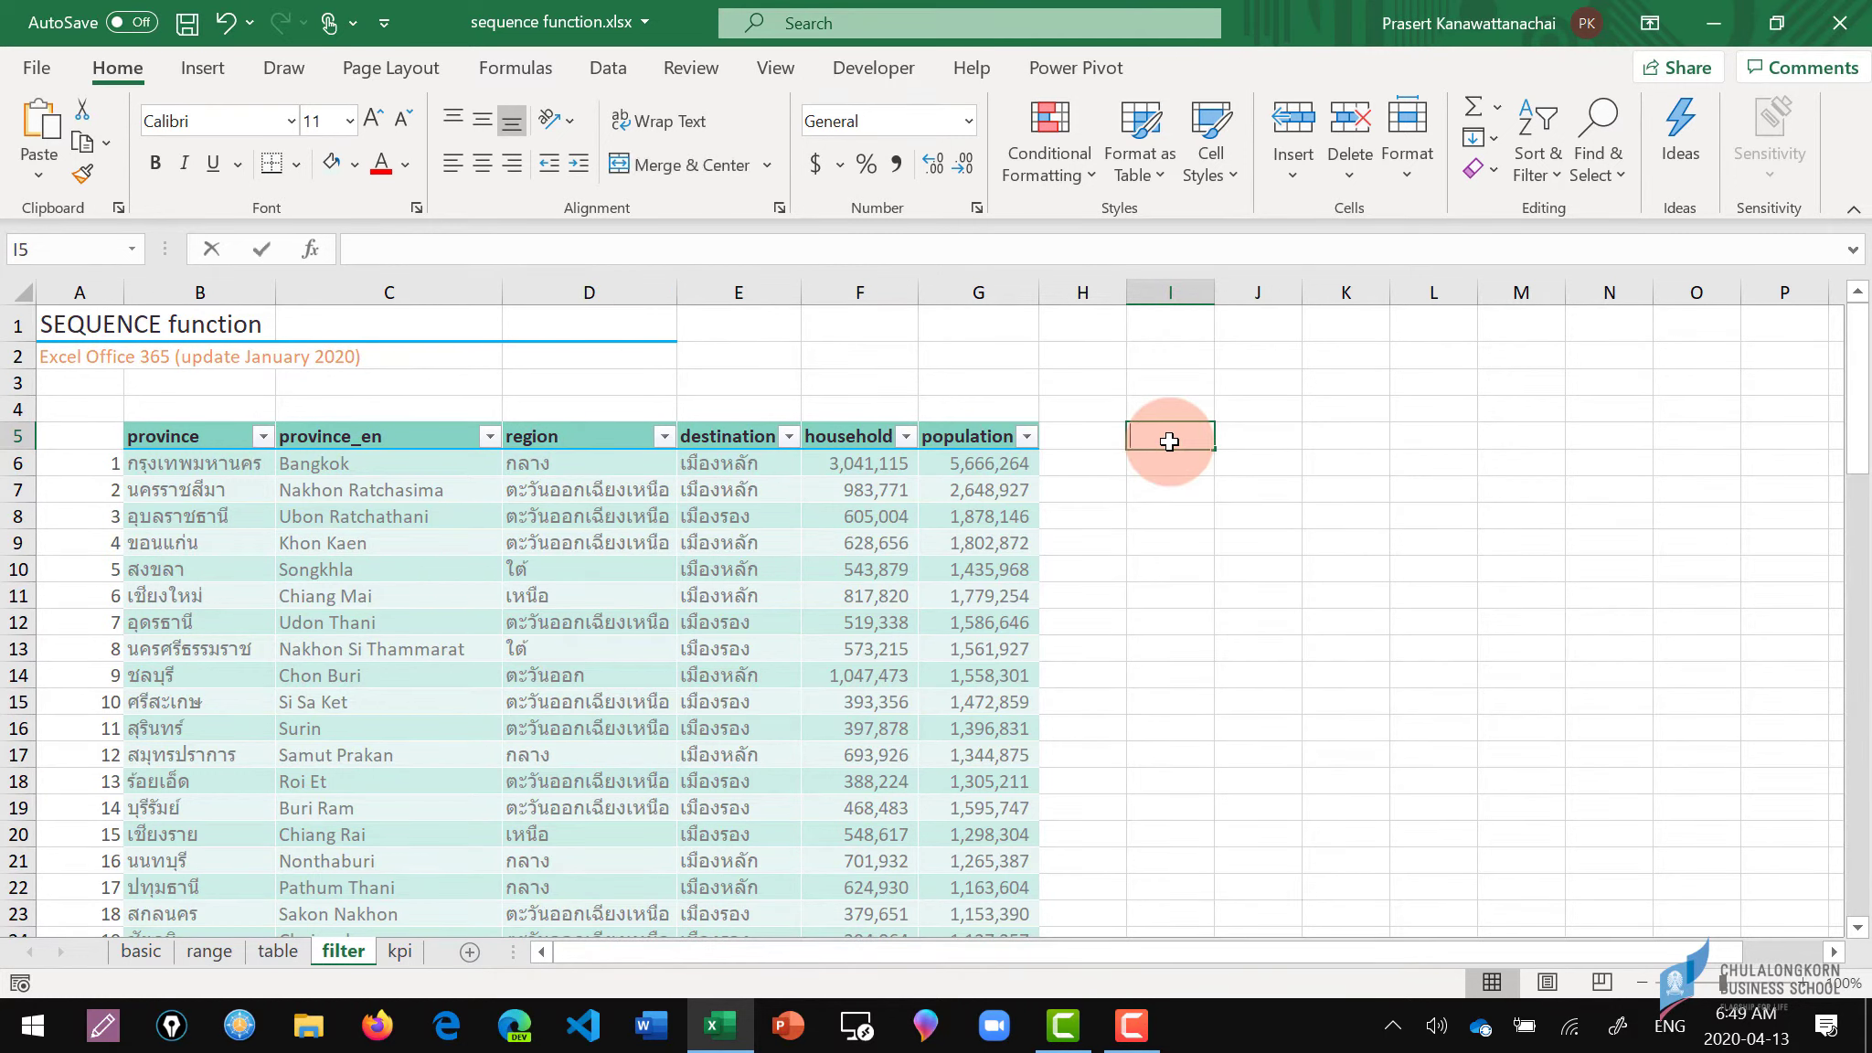
{"action": "type", "text": "="}
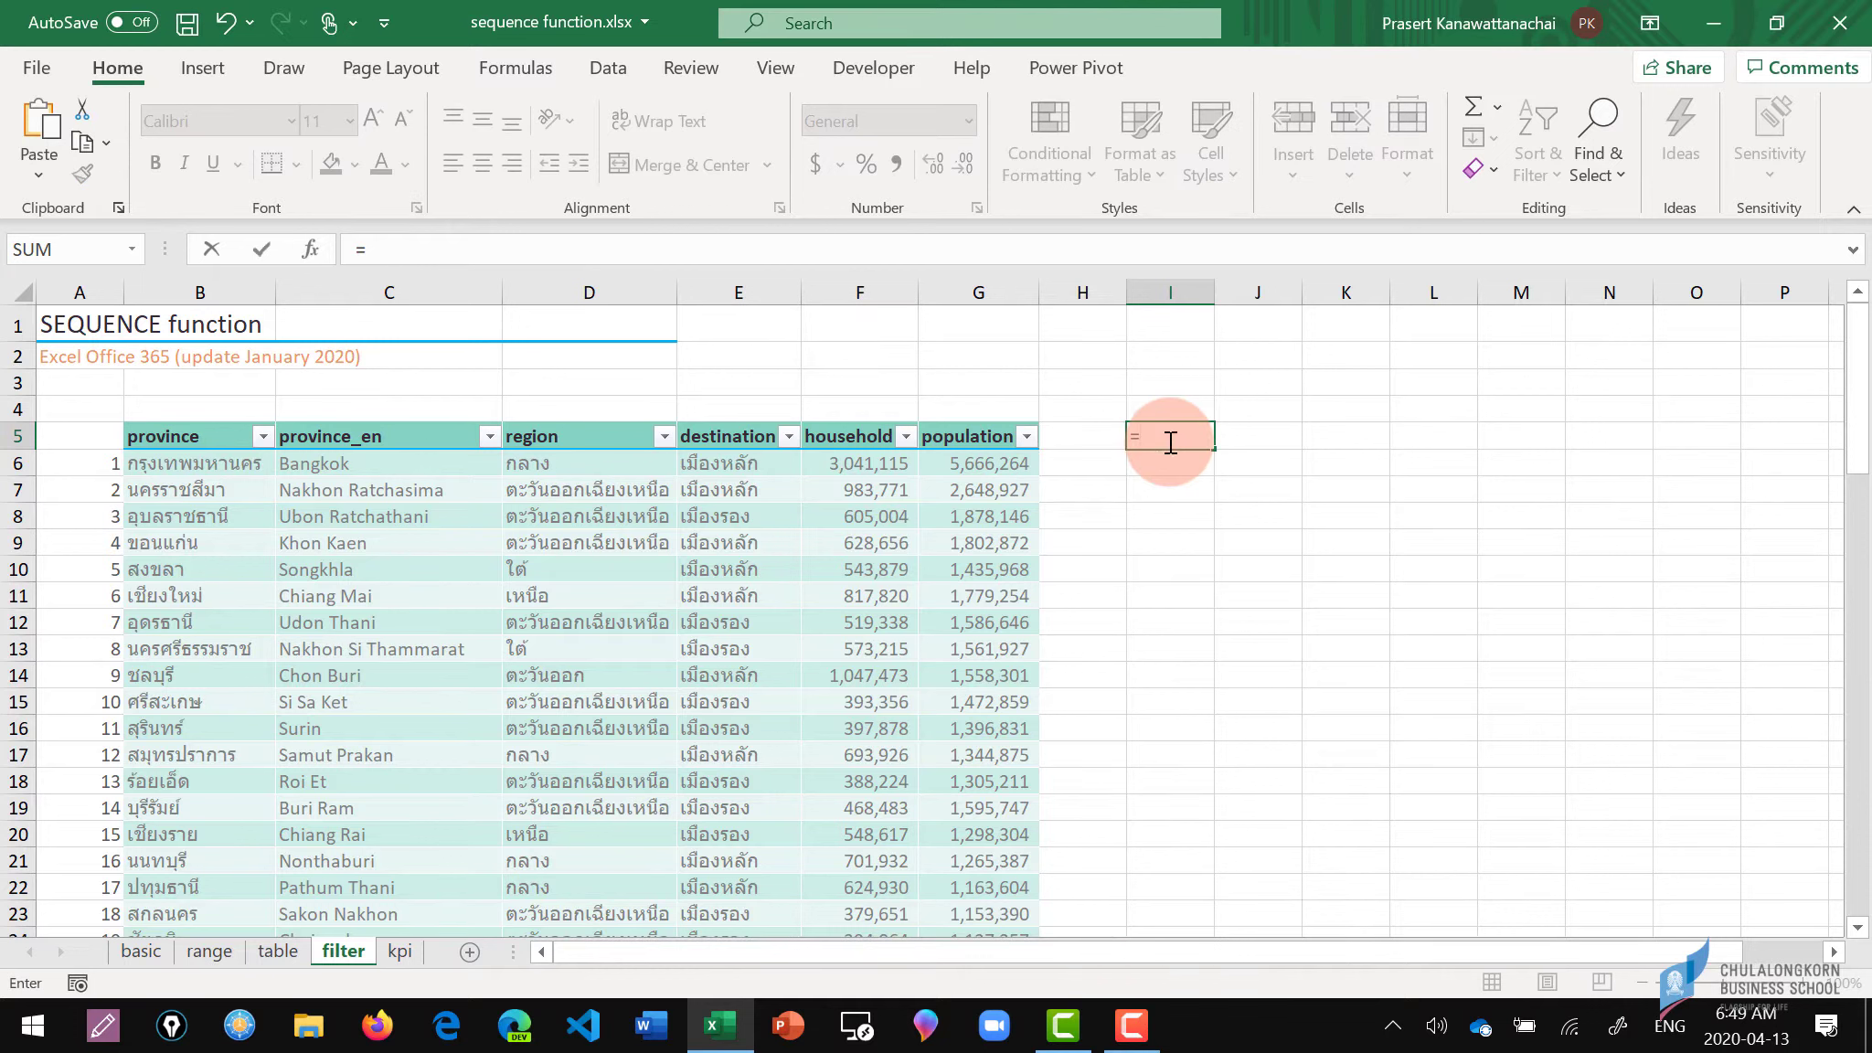
{"action": "type", "text": "u"}
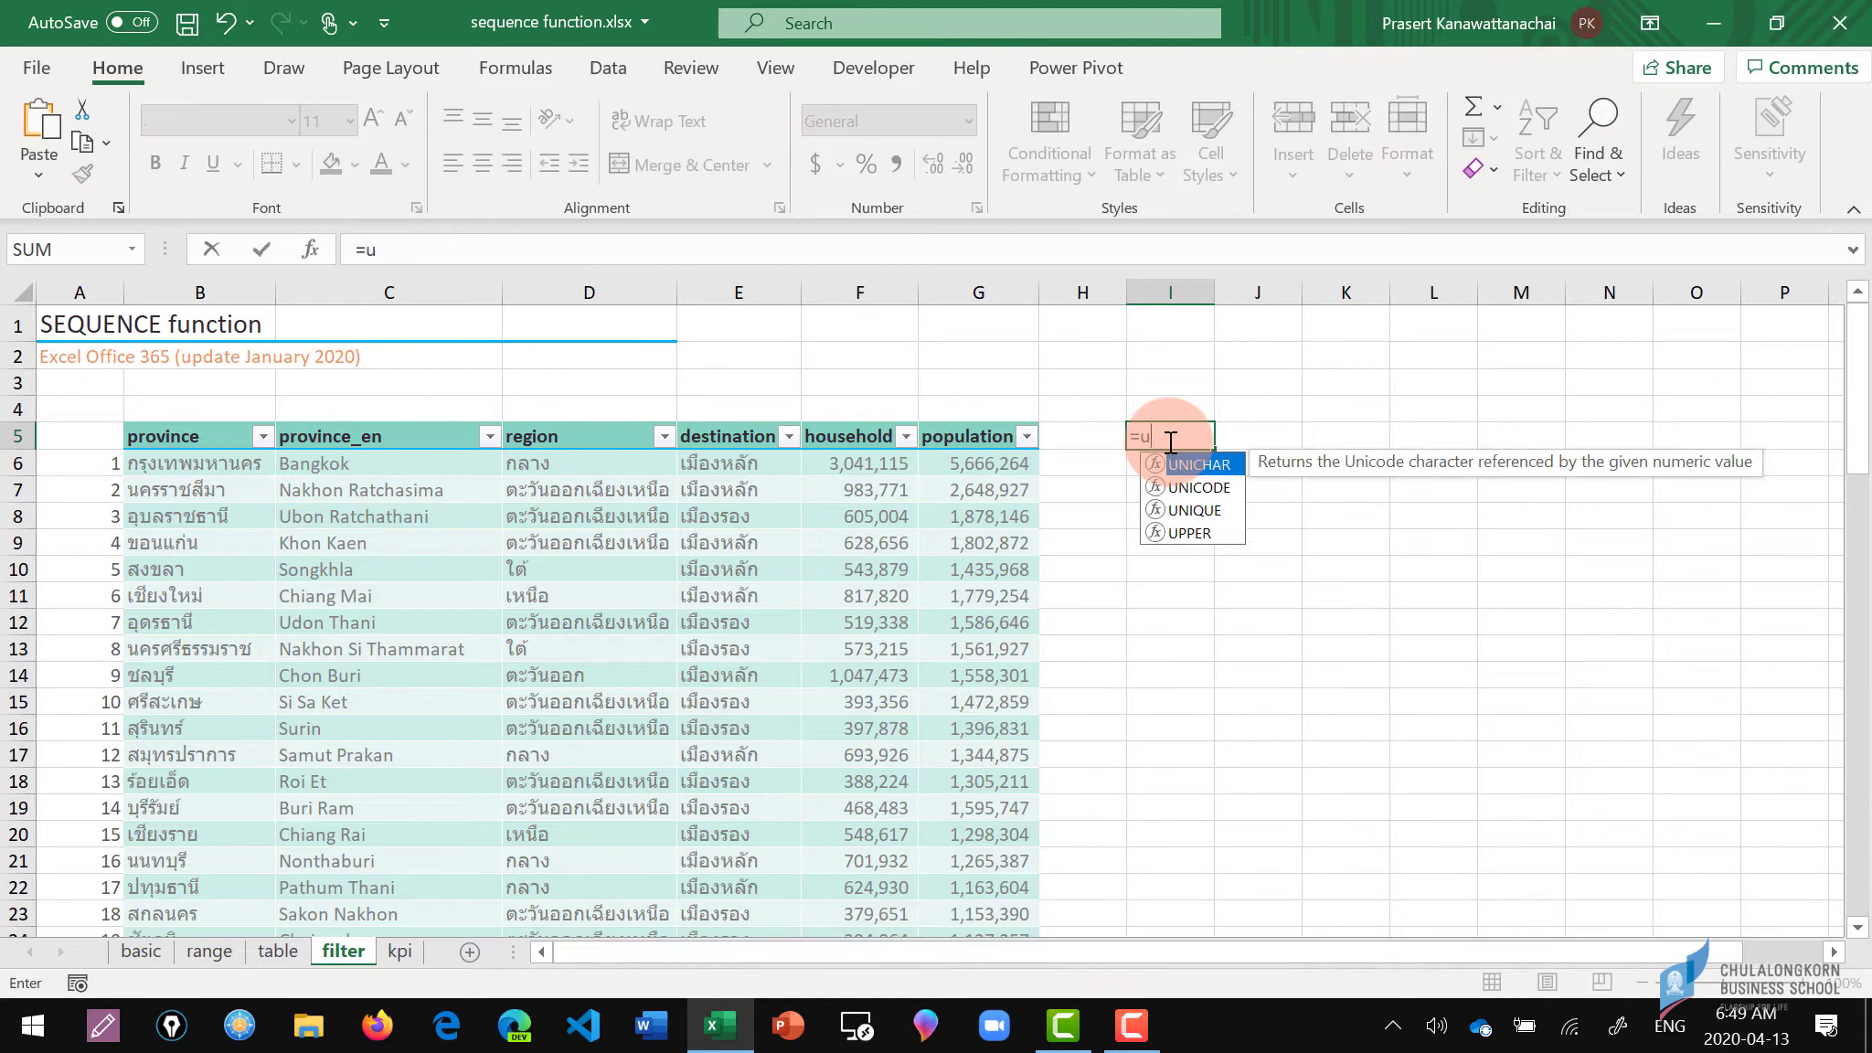
{"action": "type", "text": "i"}
{"action": "key", "text": "BackSpace"}
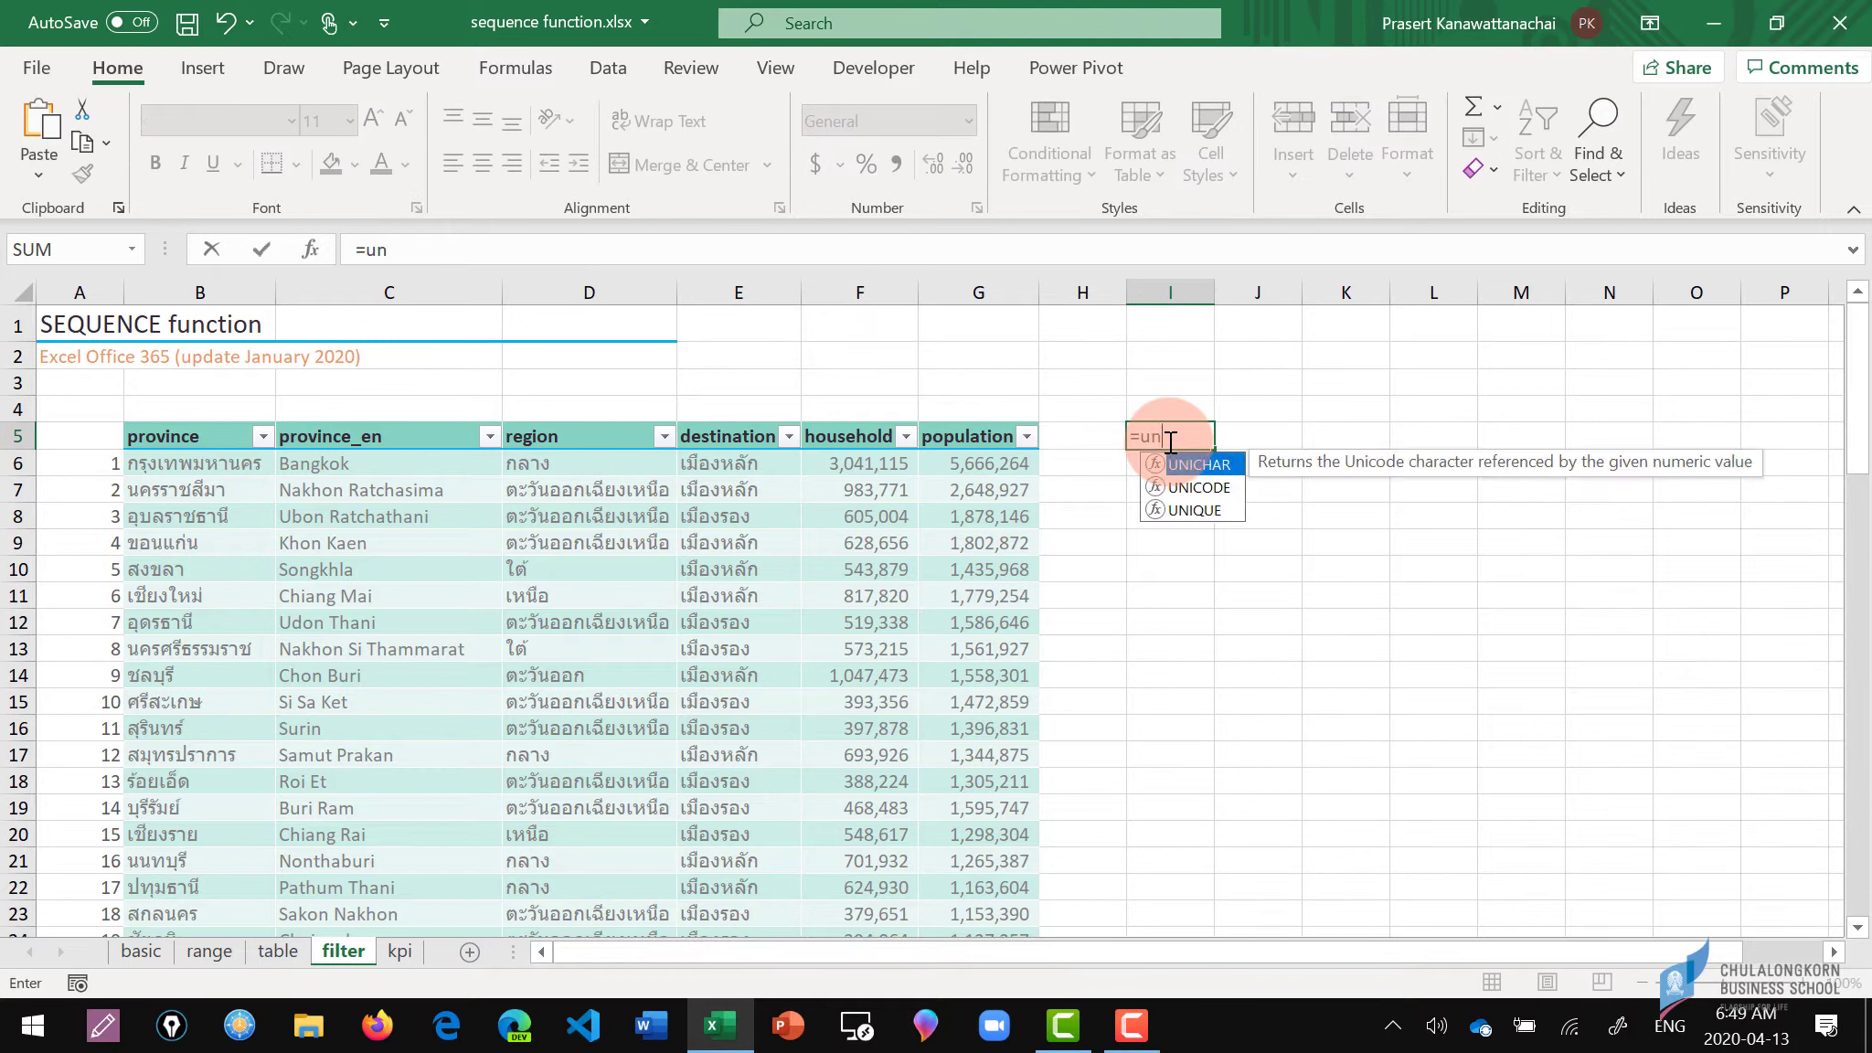
{"action": "key", "text": "Down"}
{"action": "key", "text": "Down"}
{"action": "key", "text": "Tab"}
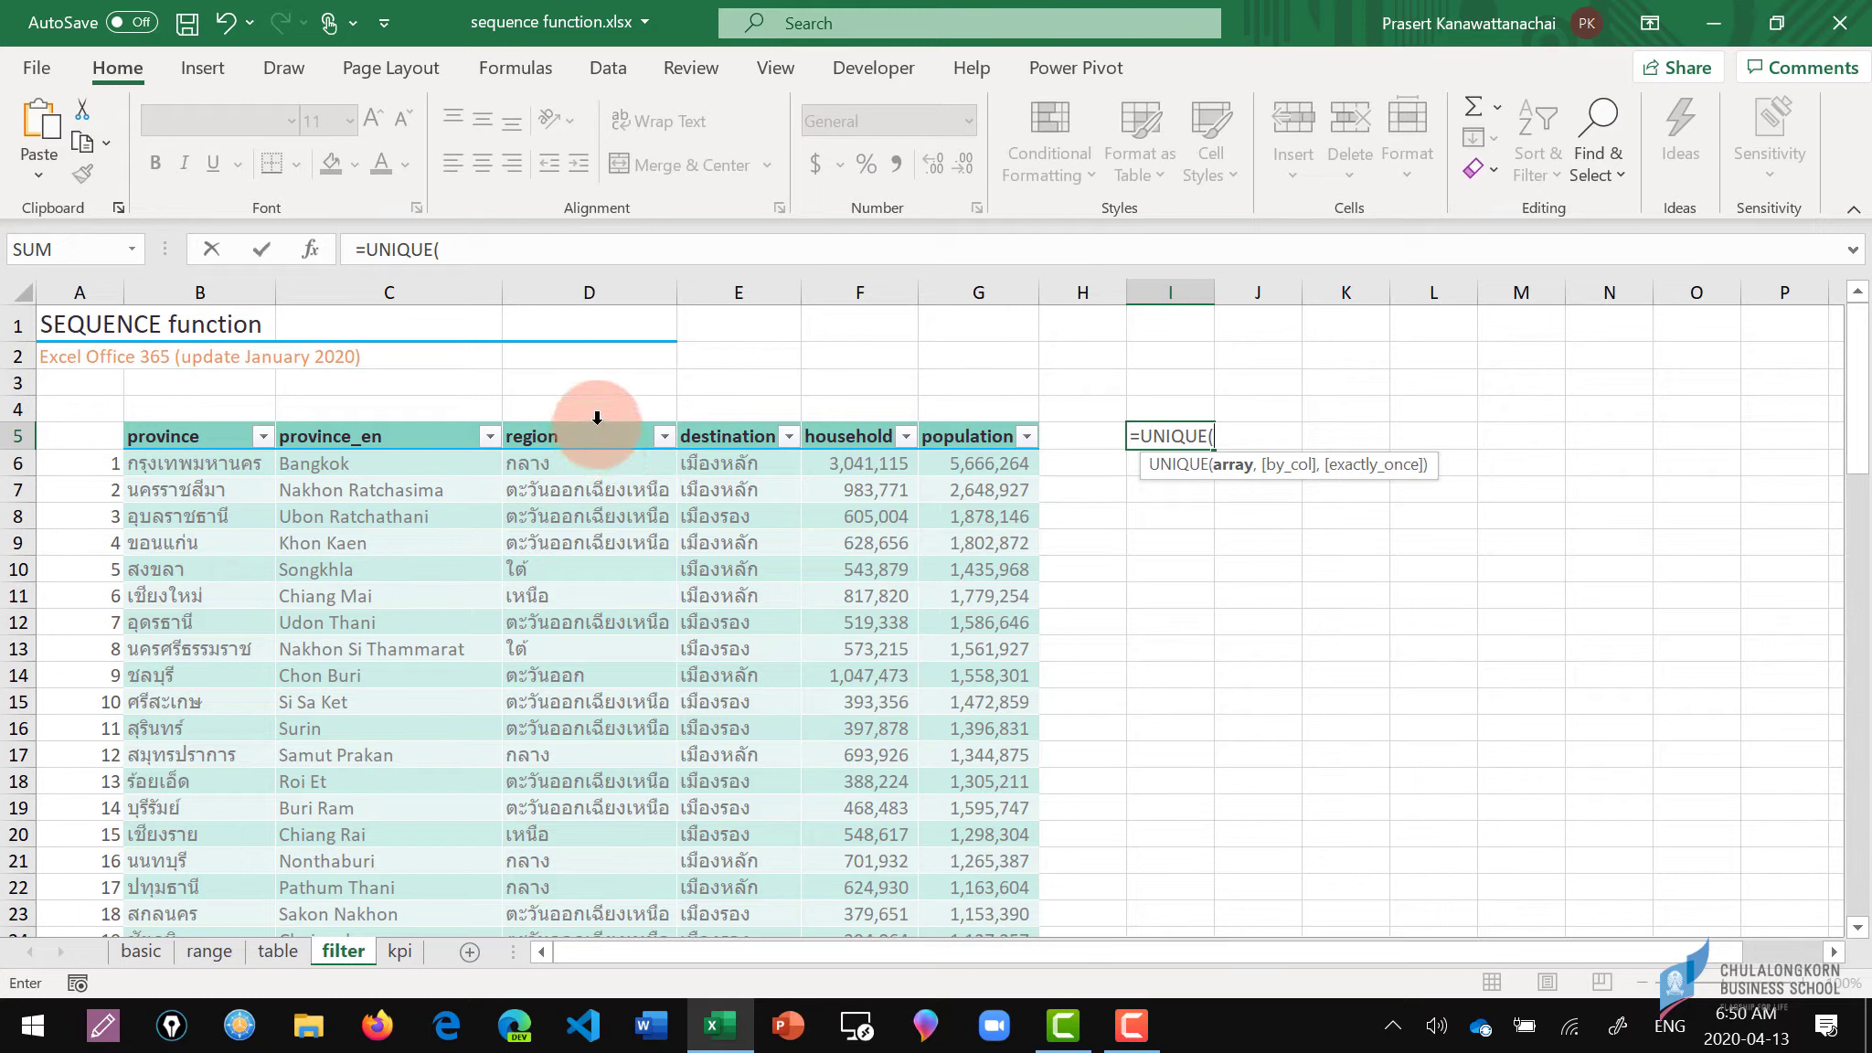
{"action": "type", "text": ")"}
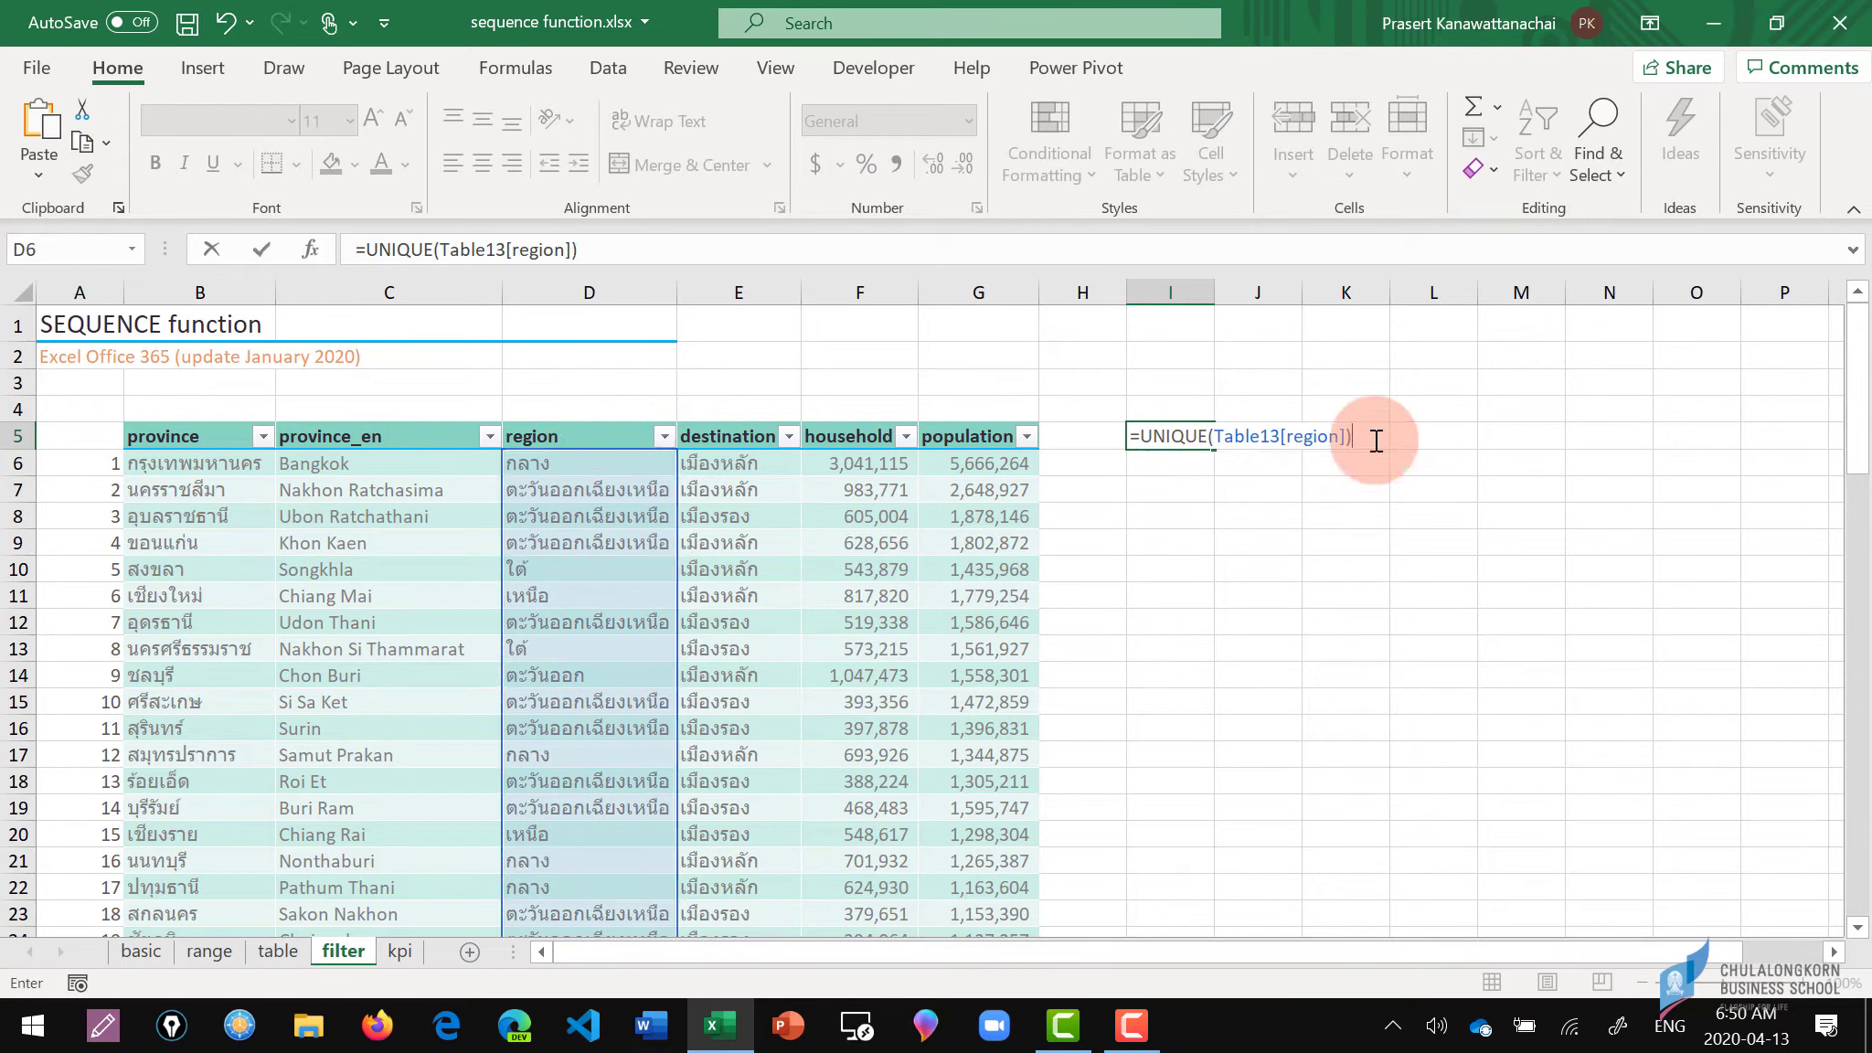
{"action": "key", "text": "Return"}
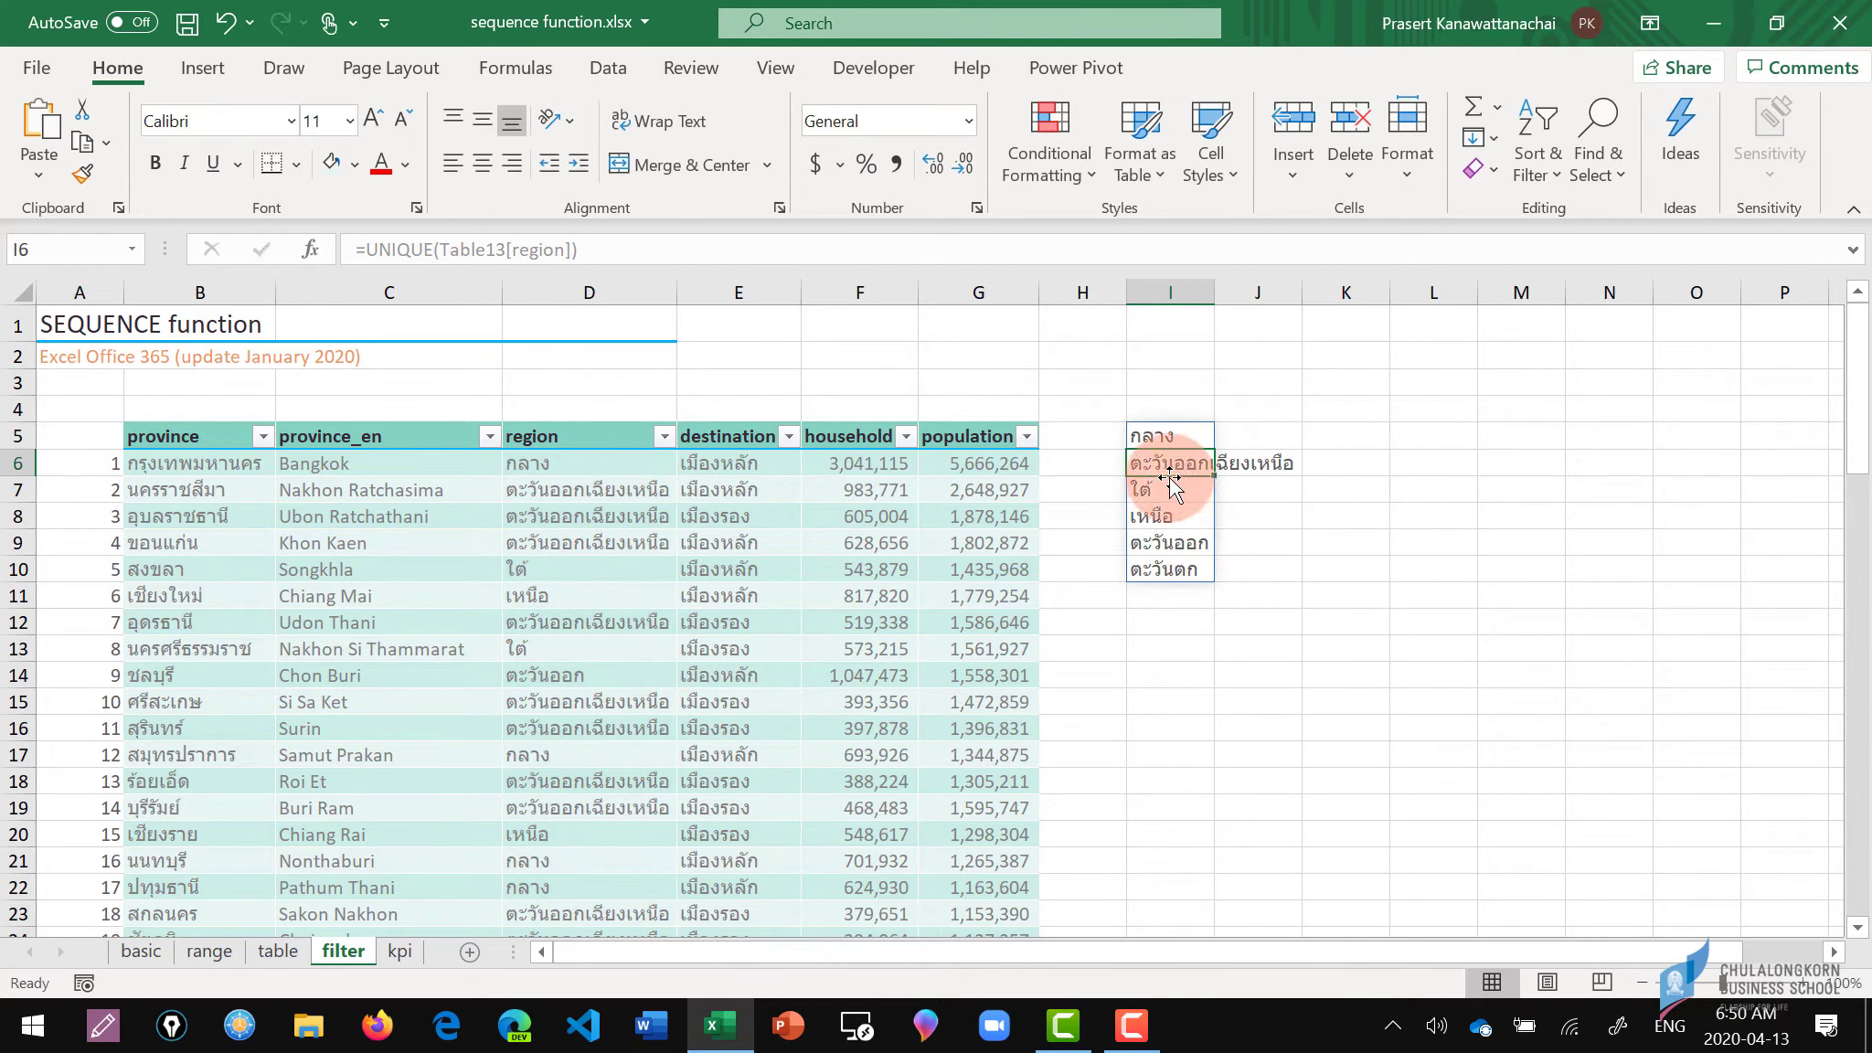
{"action": "left_click_drag", "start_coordinate": [1164, 432], "coordinate": [1163, 565]}
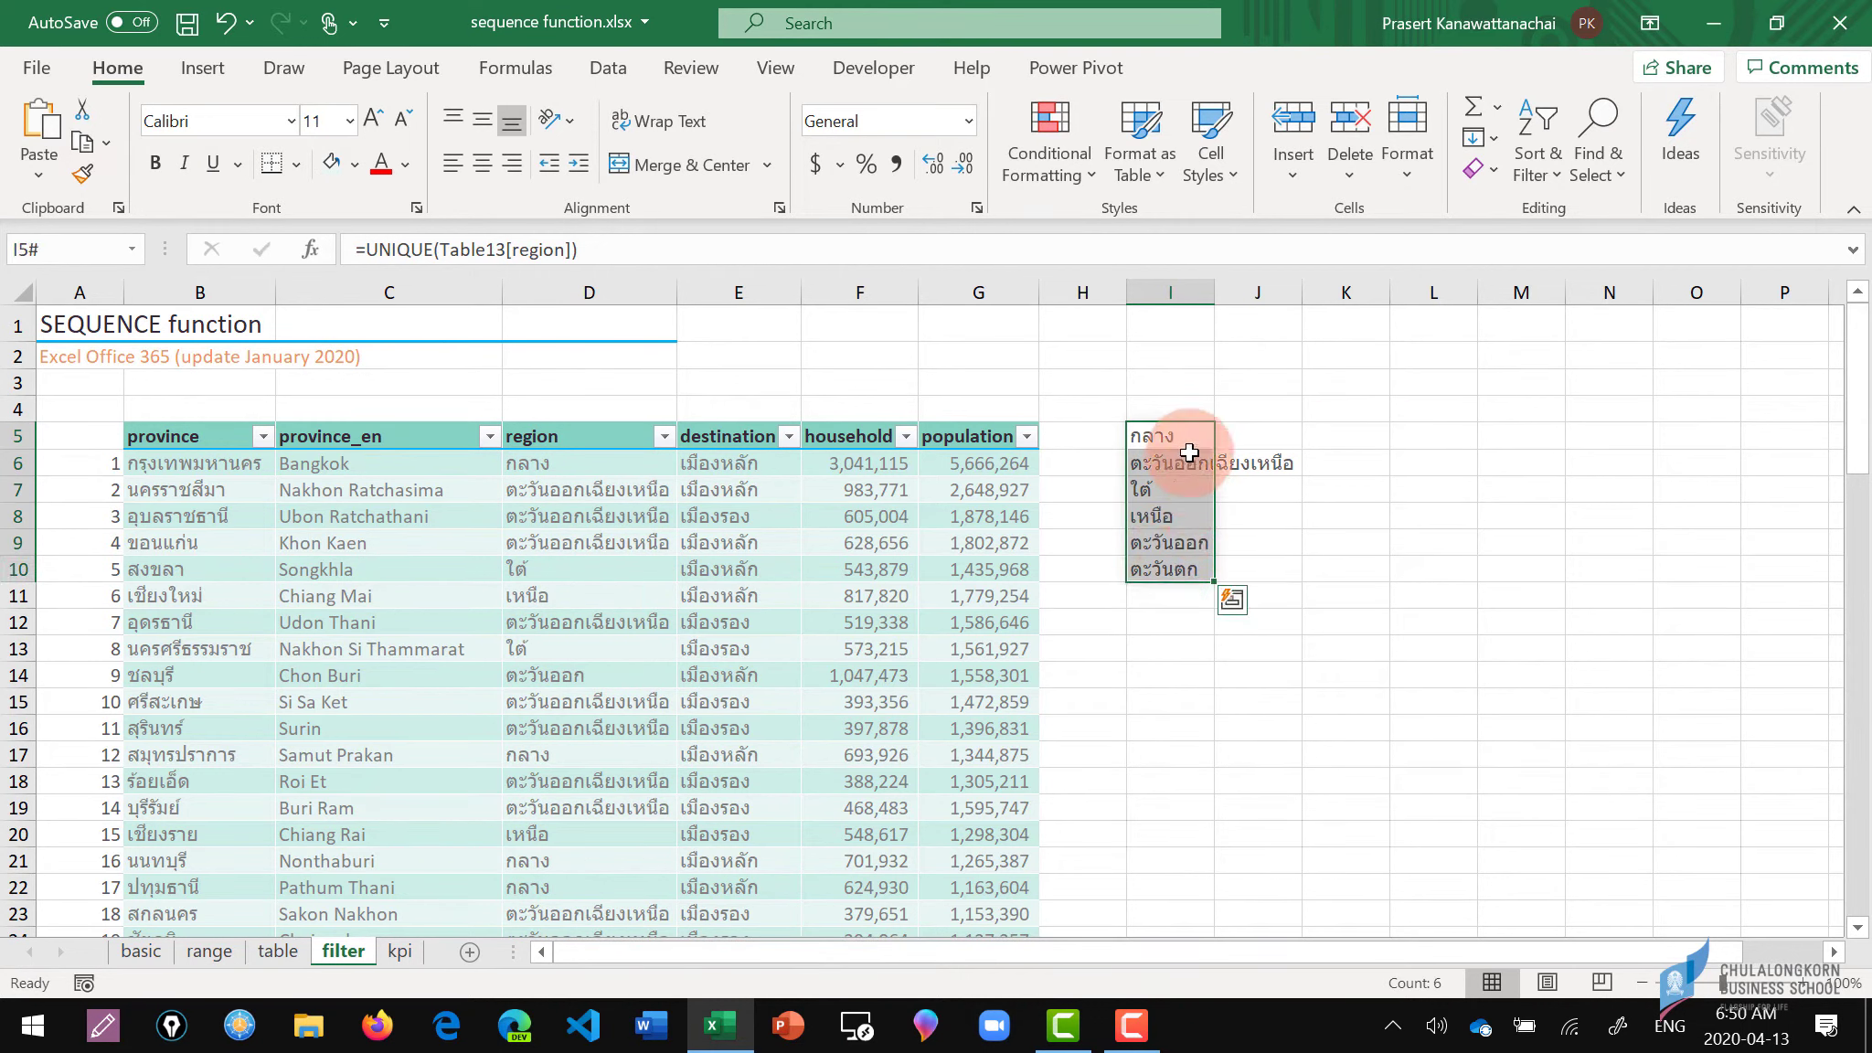
{"action": "left_click_drag", "start_coordinate": [1176, 434], "coordinate": [1170, 571]}
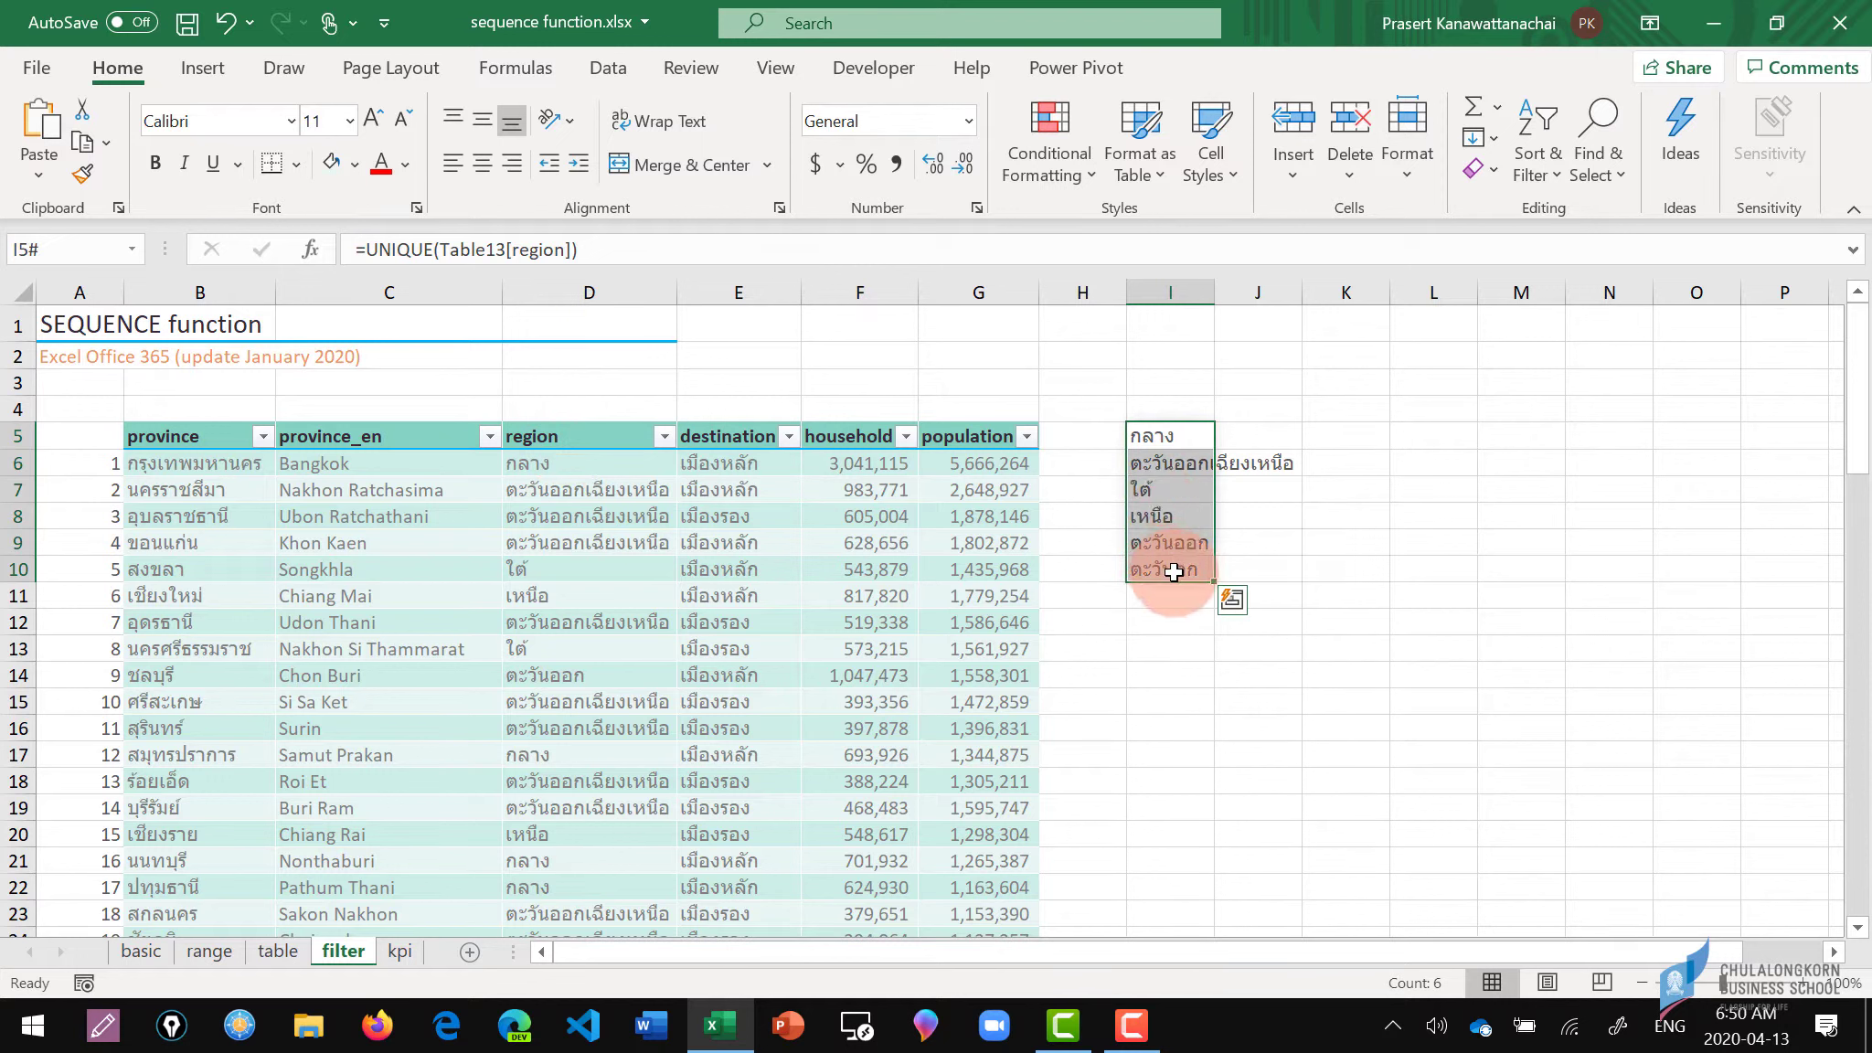
{"action": "left_click", "coordinate": [1335, 411]}
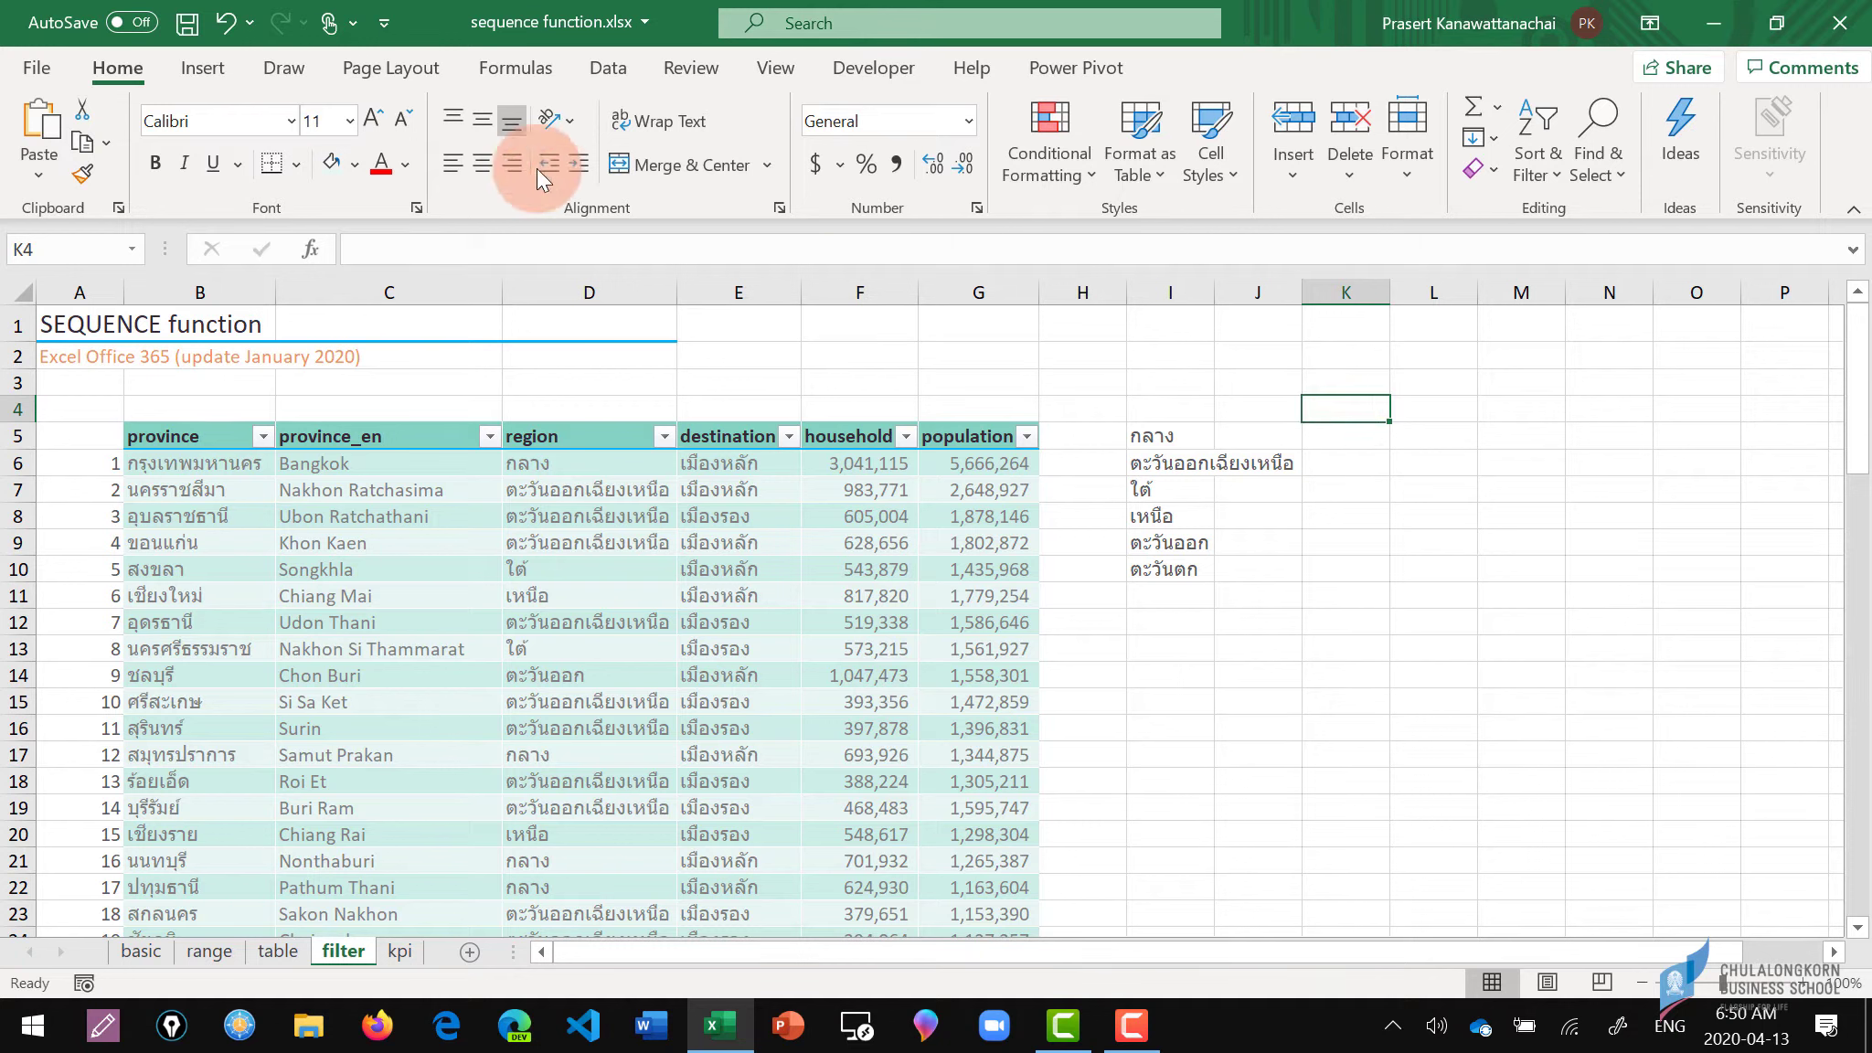
Give K4 list data validation sourced from =$I$5#, offering the six regions.
{"action": "left_click", "coordinate": [617, 75]}
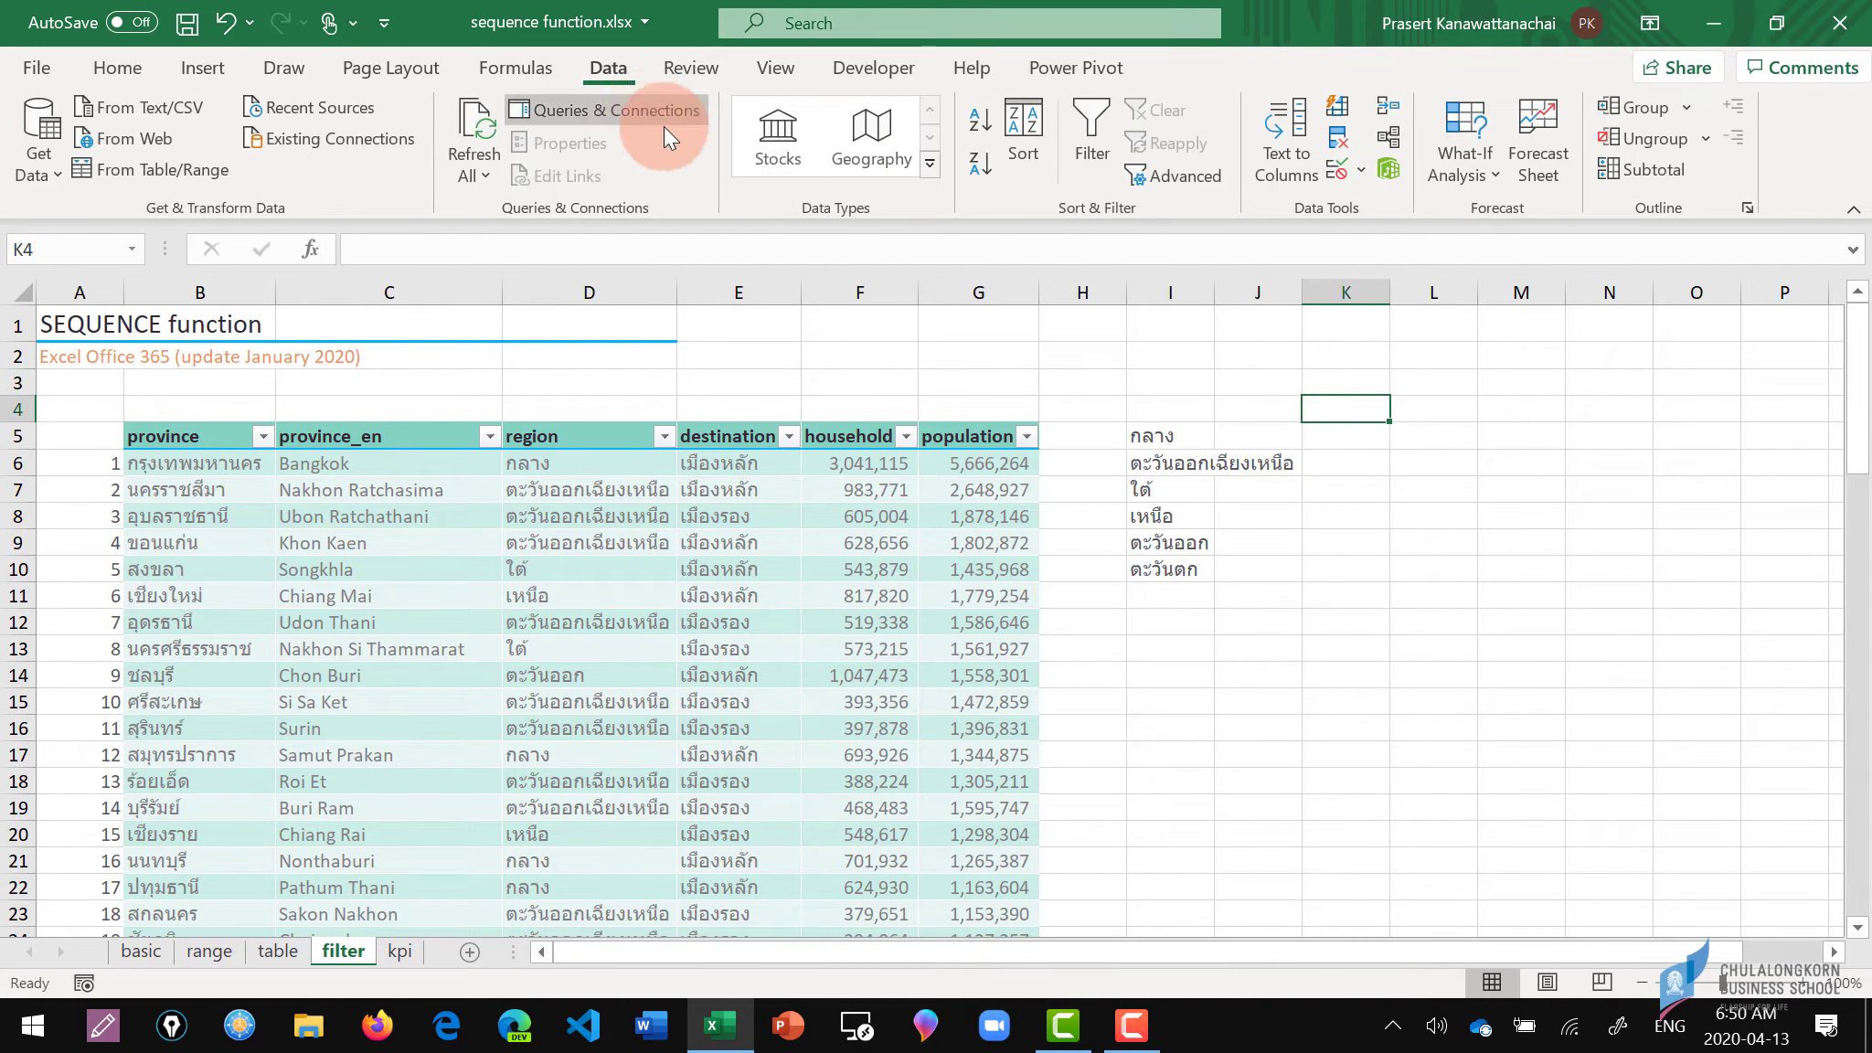
{"action": "left_click", "coordinate": [1357, 169]}
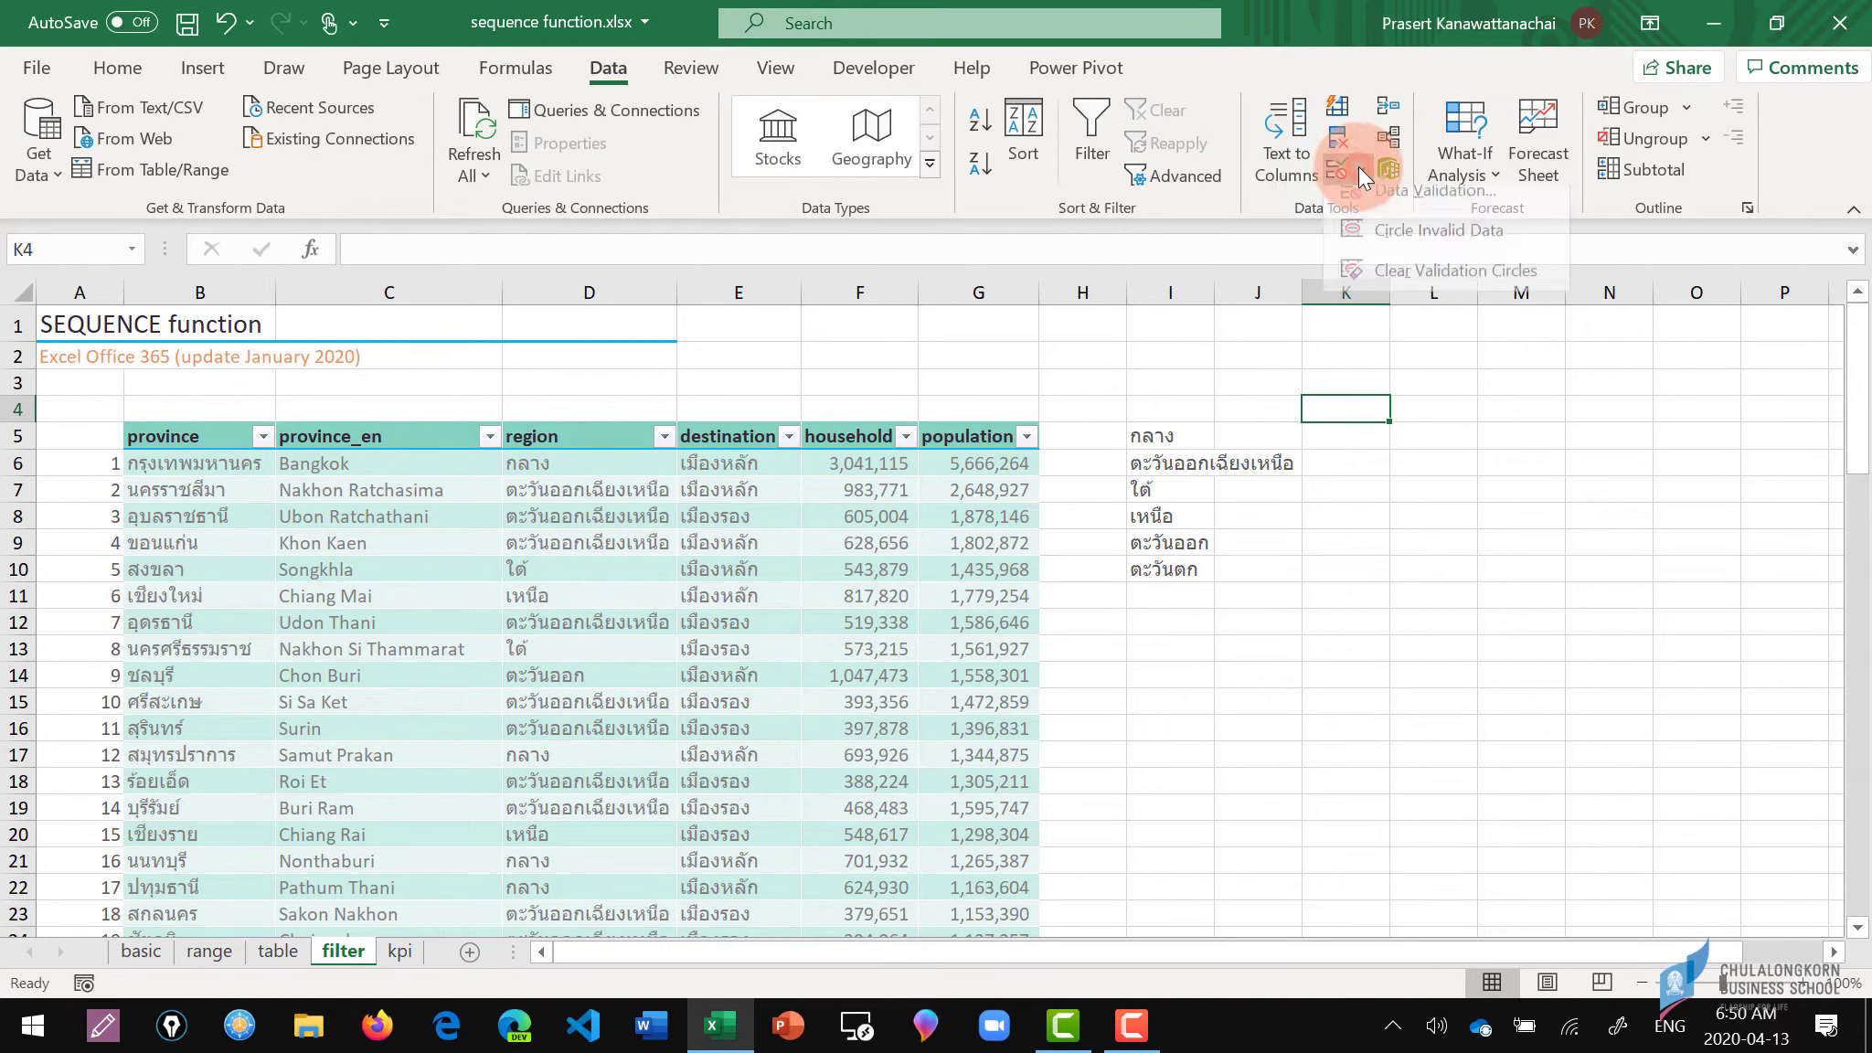
{"action": "left_click", "coordinate": [1386, 206]}
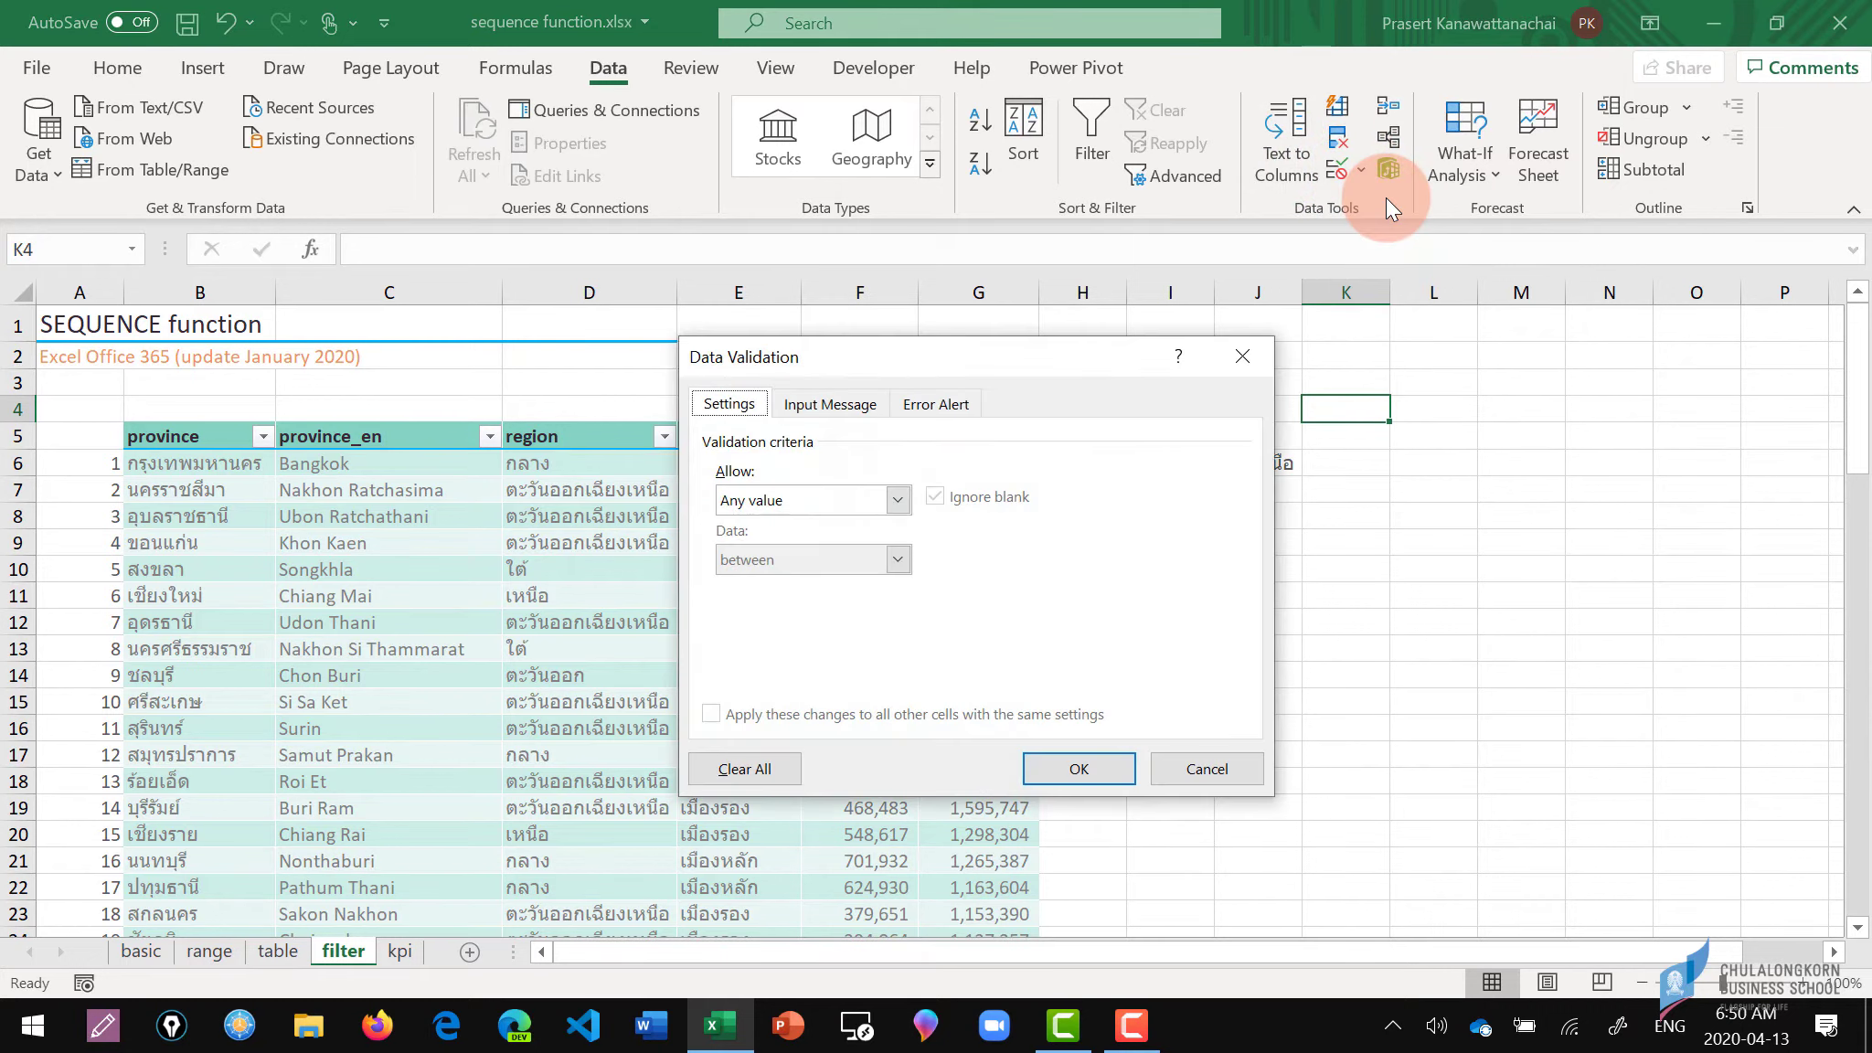
{"action": "left_click", "coordinate": [808, 493]}
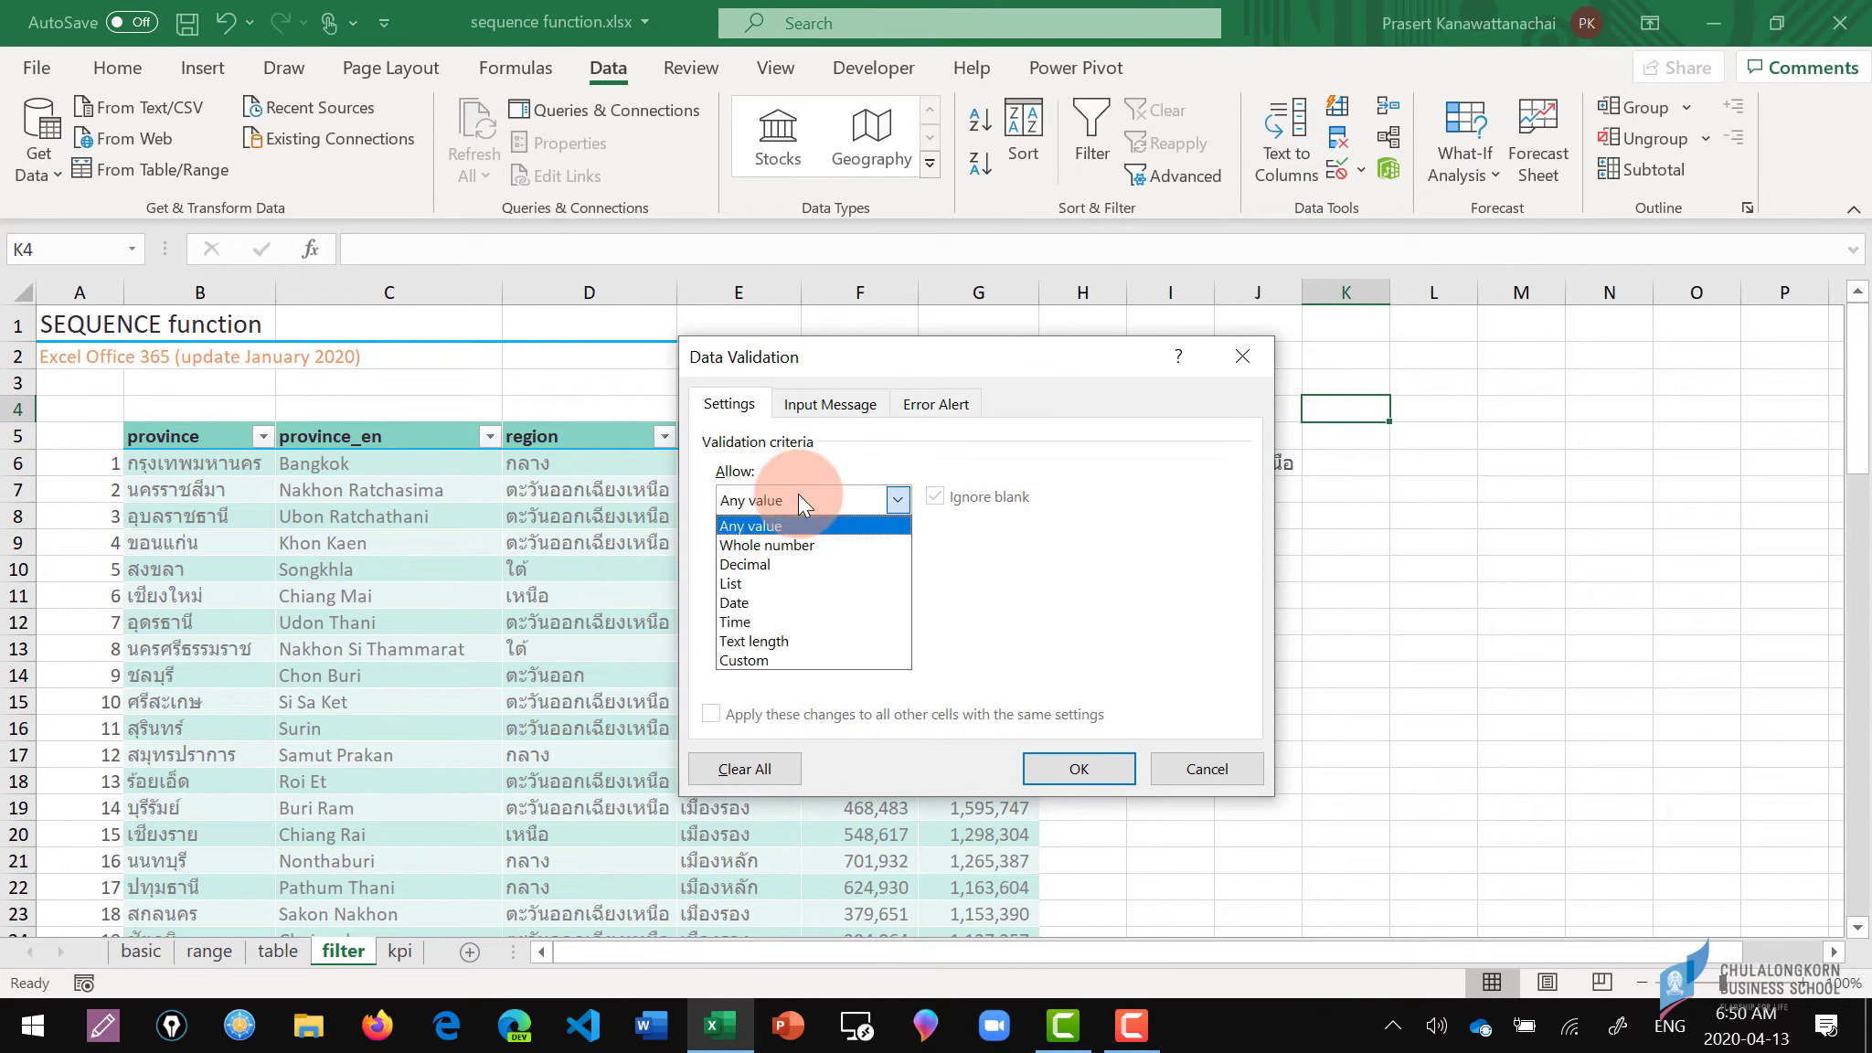
{"action": "left_click", "coordinate": [754, 583]}
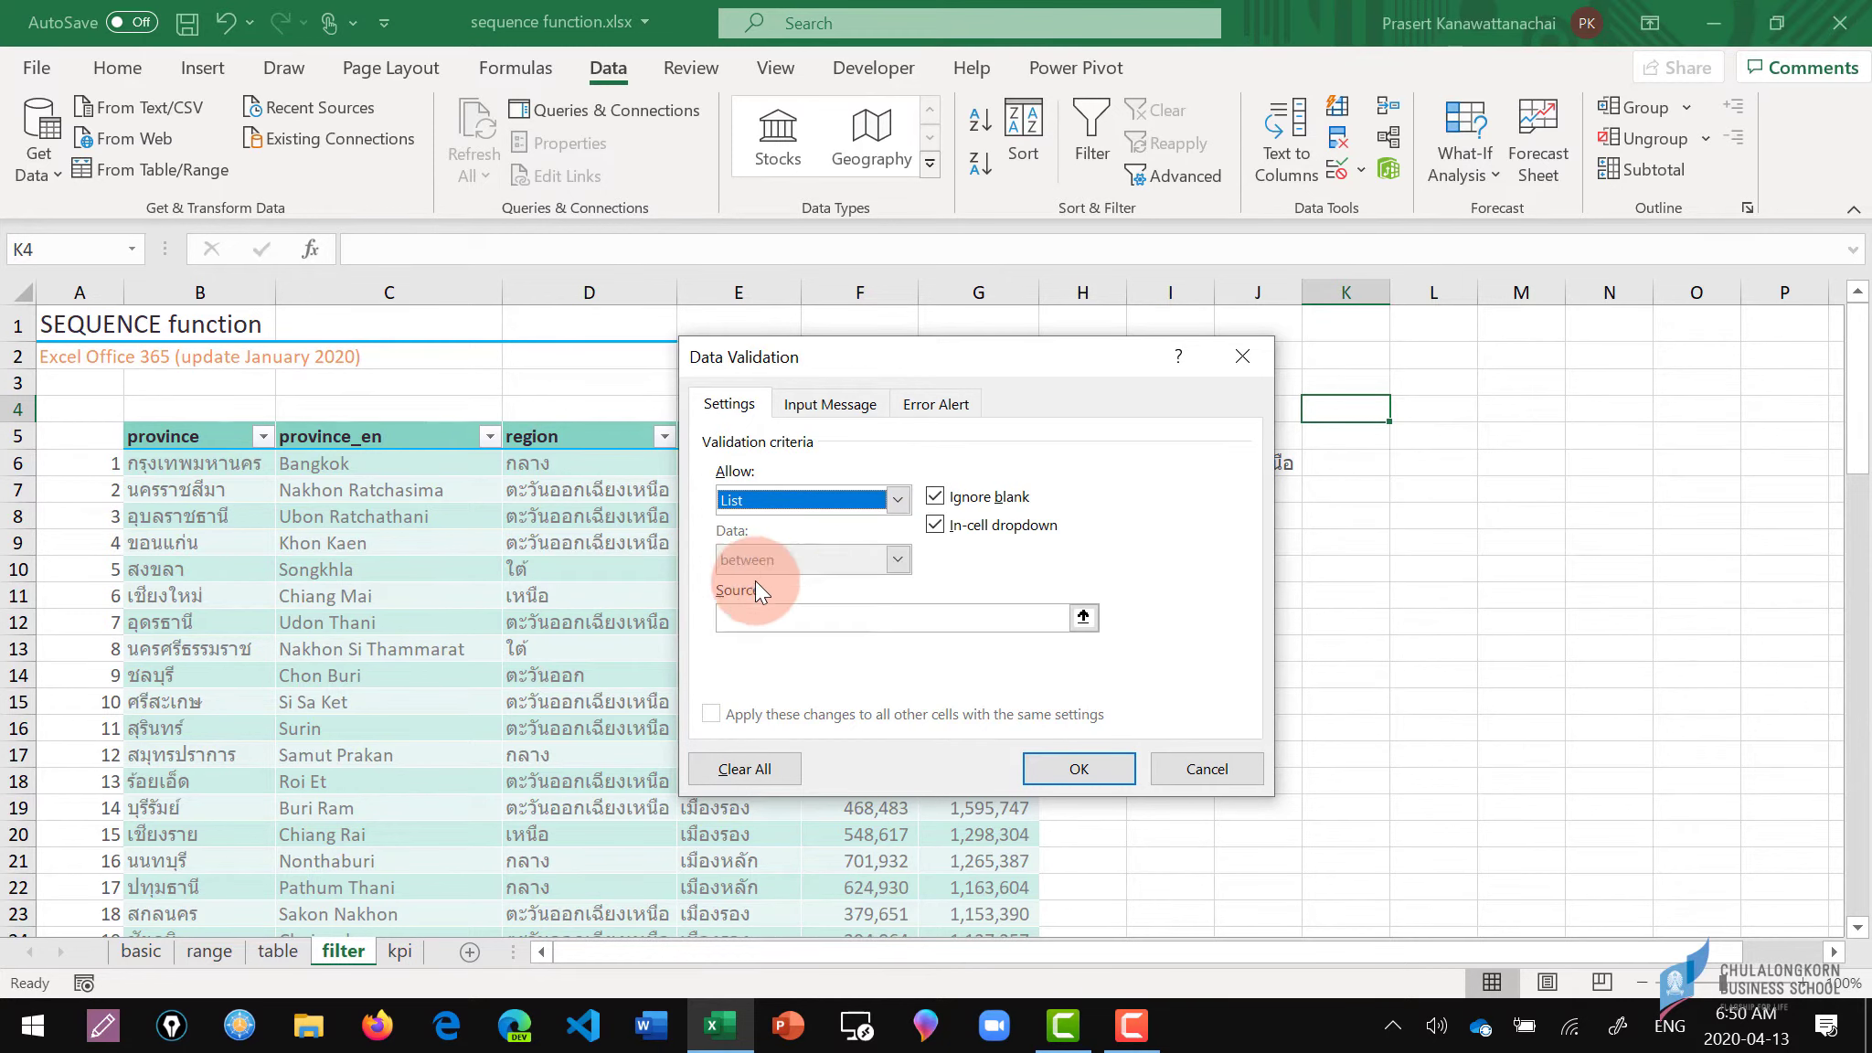
{"action": "left_click", "coordinate": [772, 616]}
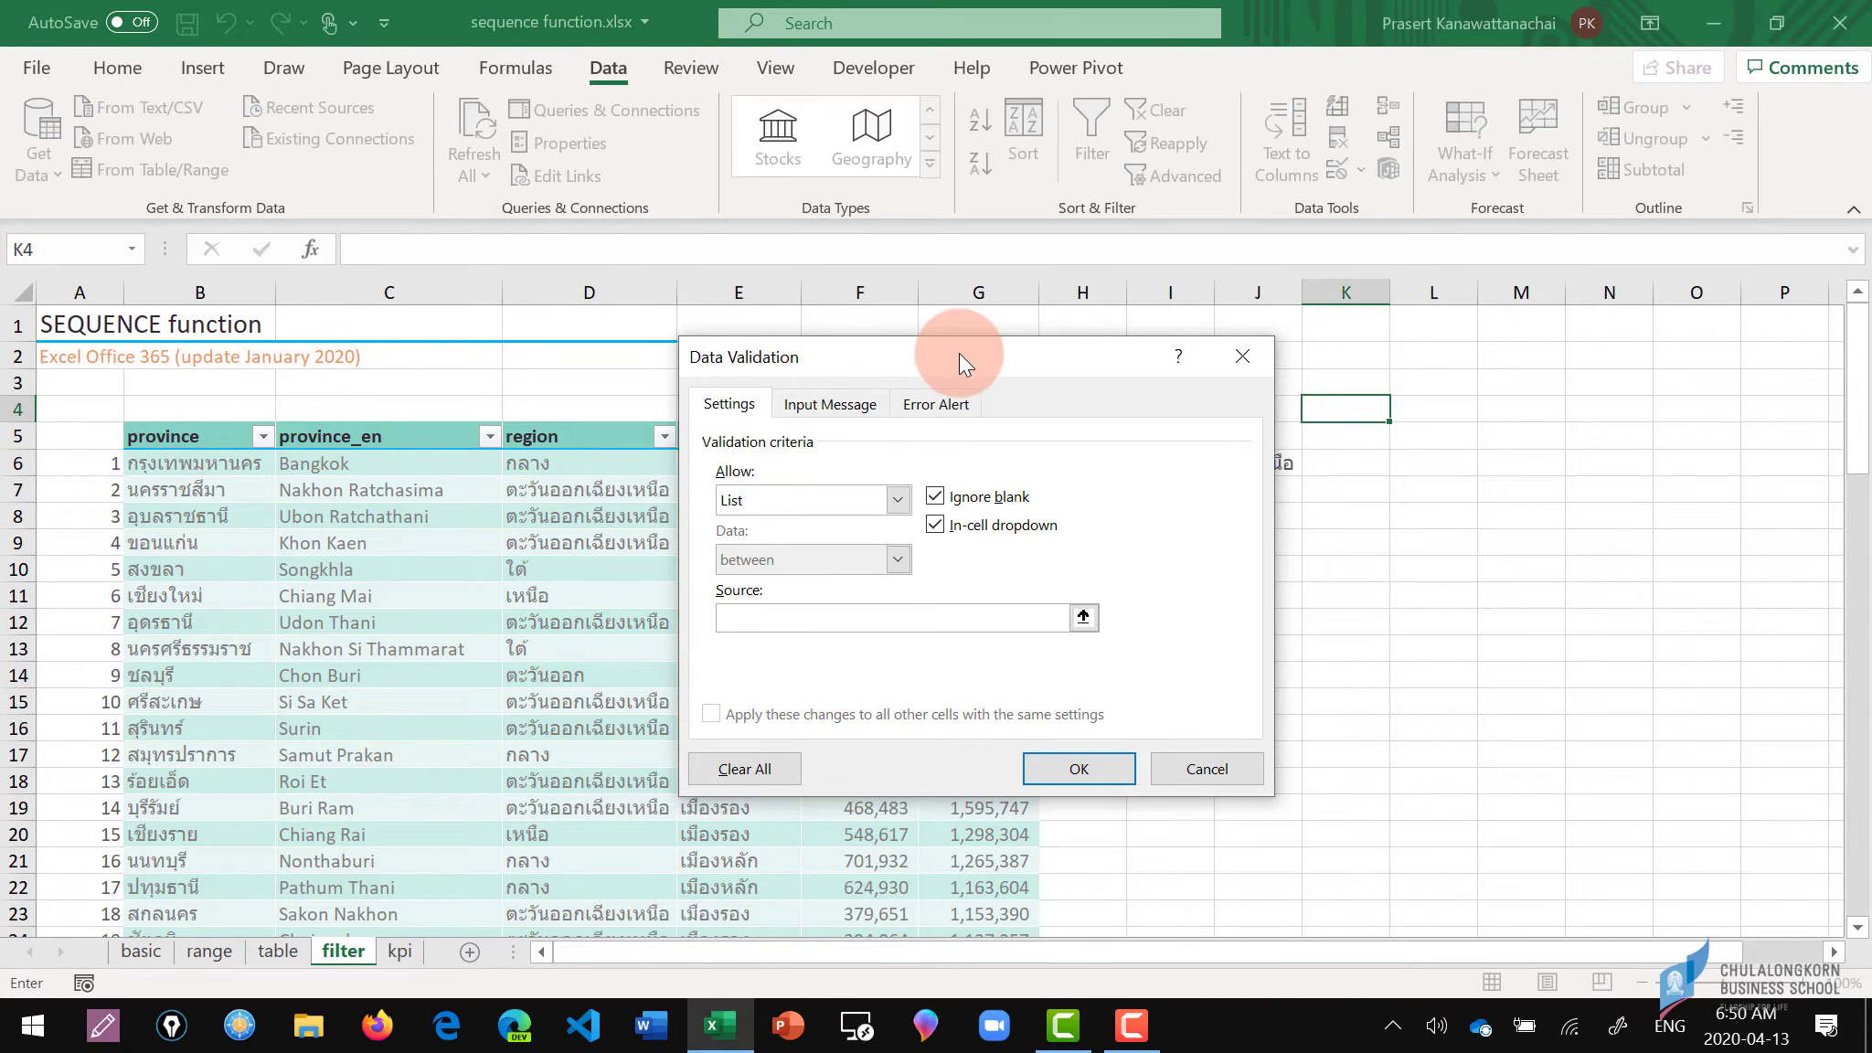
{"action": "left_click_drag", "start_coordinate": [960, 362], "coordinate": [745, 356]}
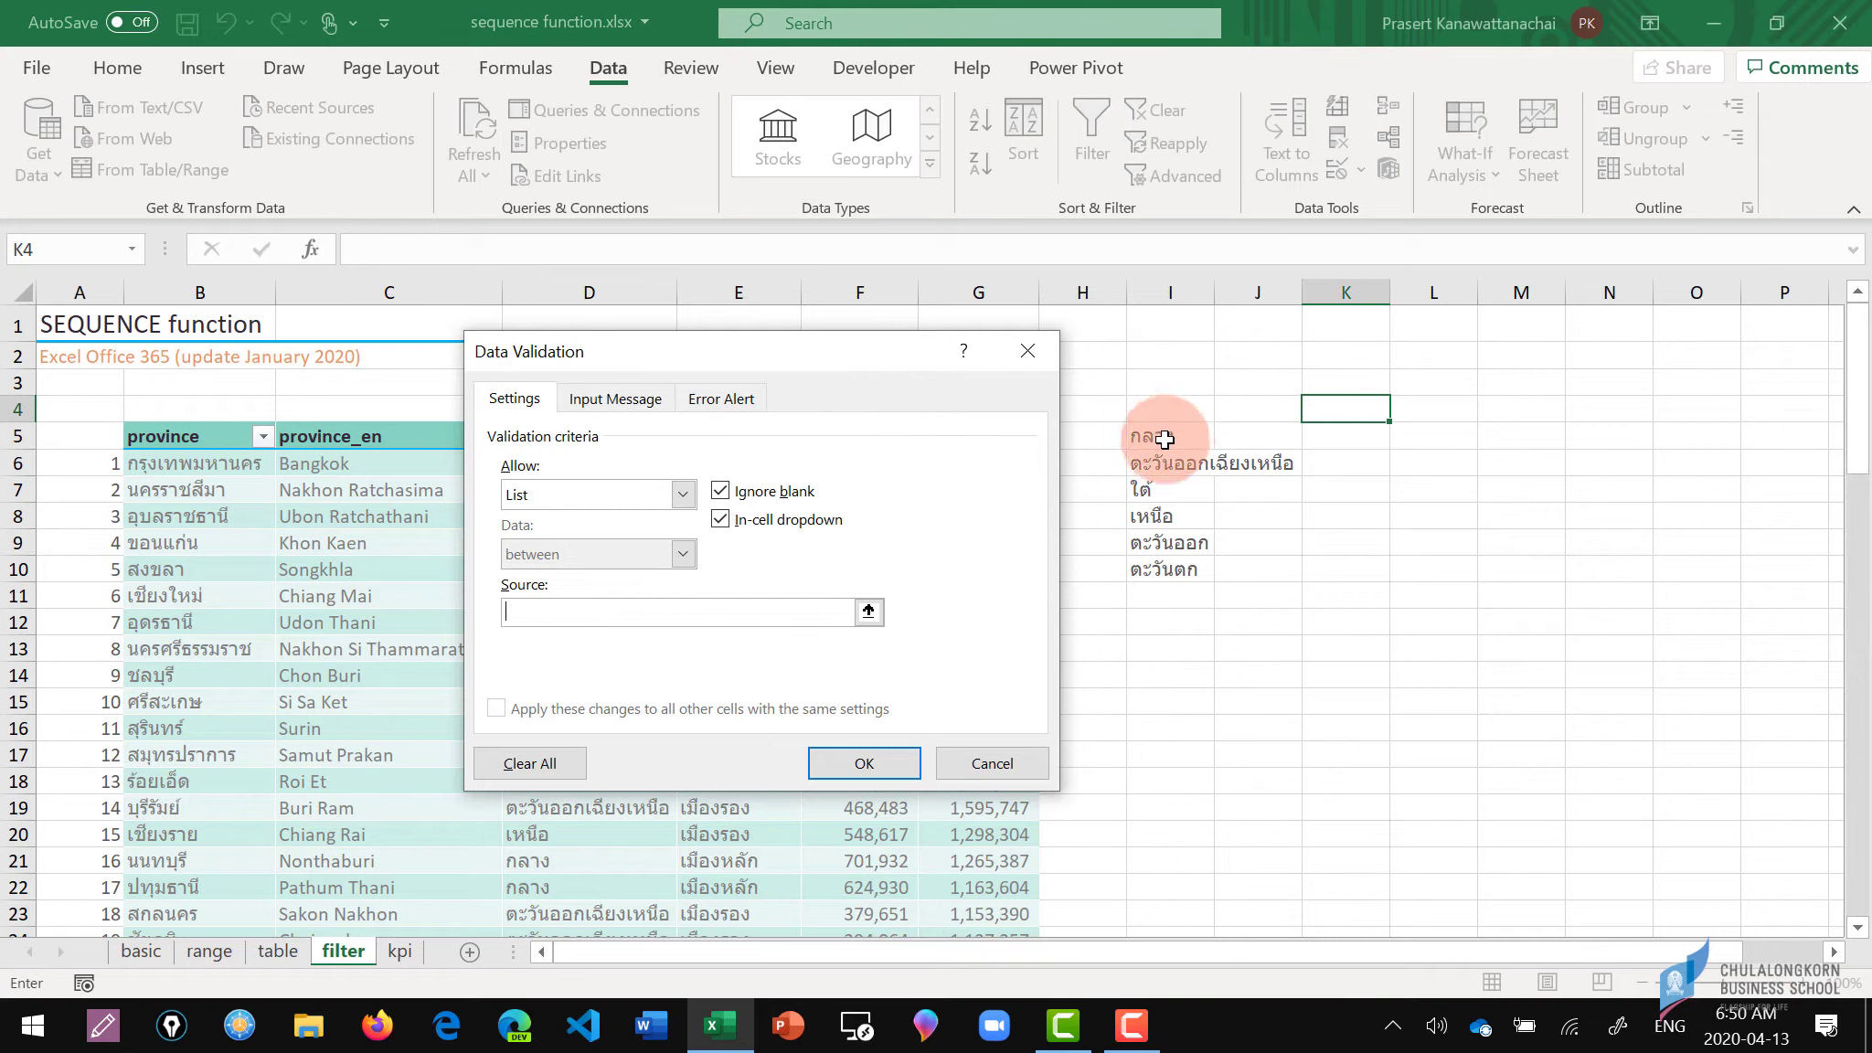
{"action": "left_click_drag", "start_coordinate": [1164, 439], "coordinate": [1166, 572]}
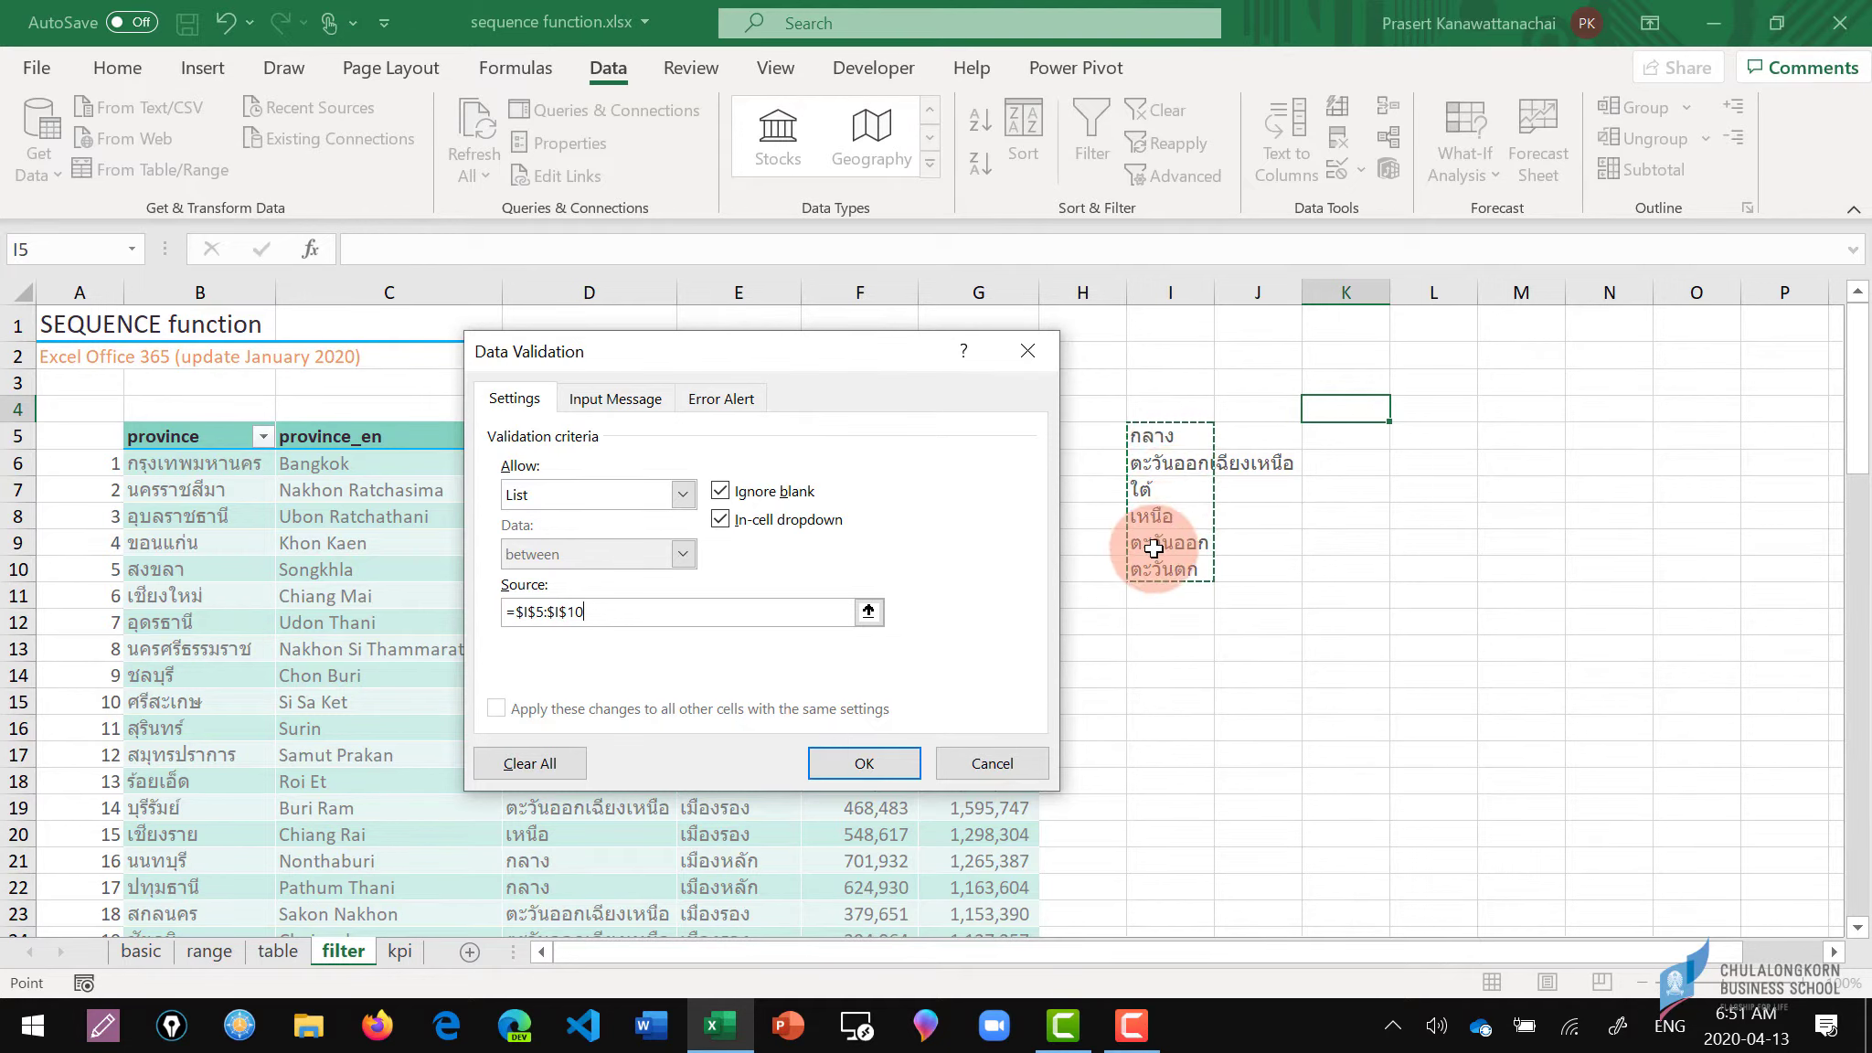
{"action": "left_click", "coordinate": [641, 608]}
{"action": "left_click_drag", "start_coordinate": [604, 609], "coordinate": [422, 611]}
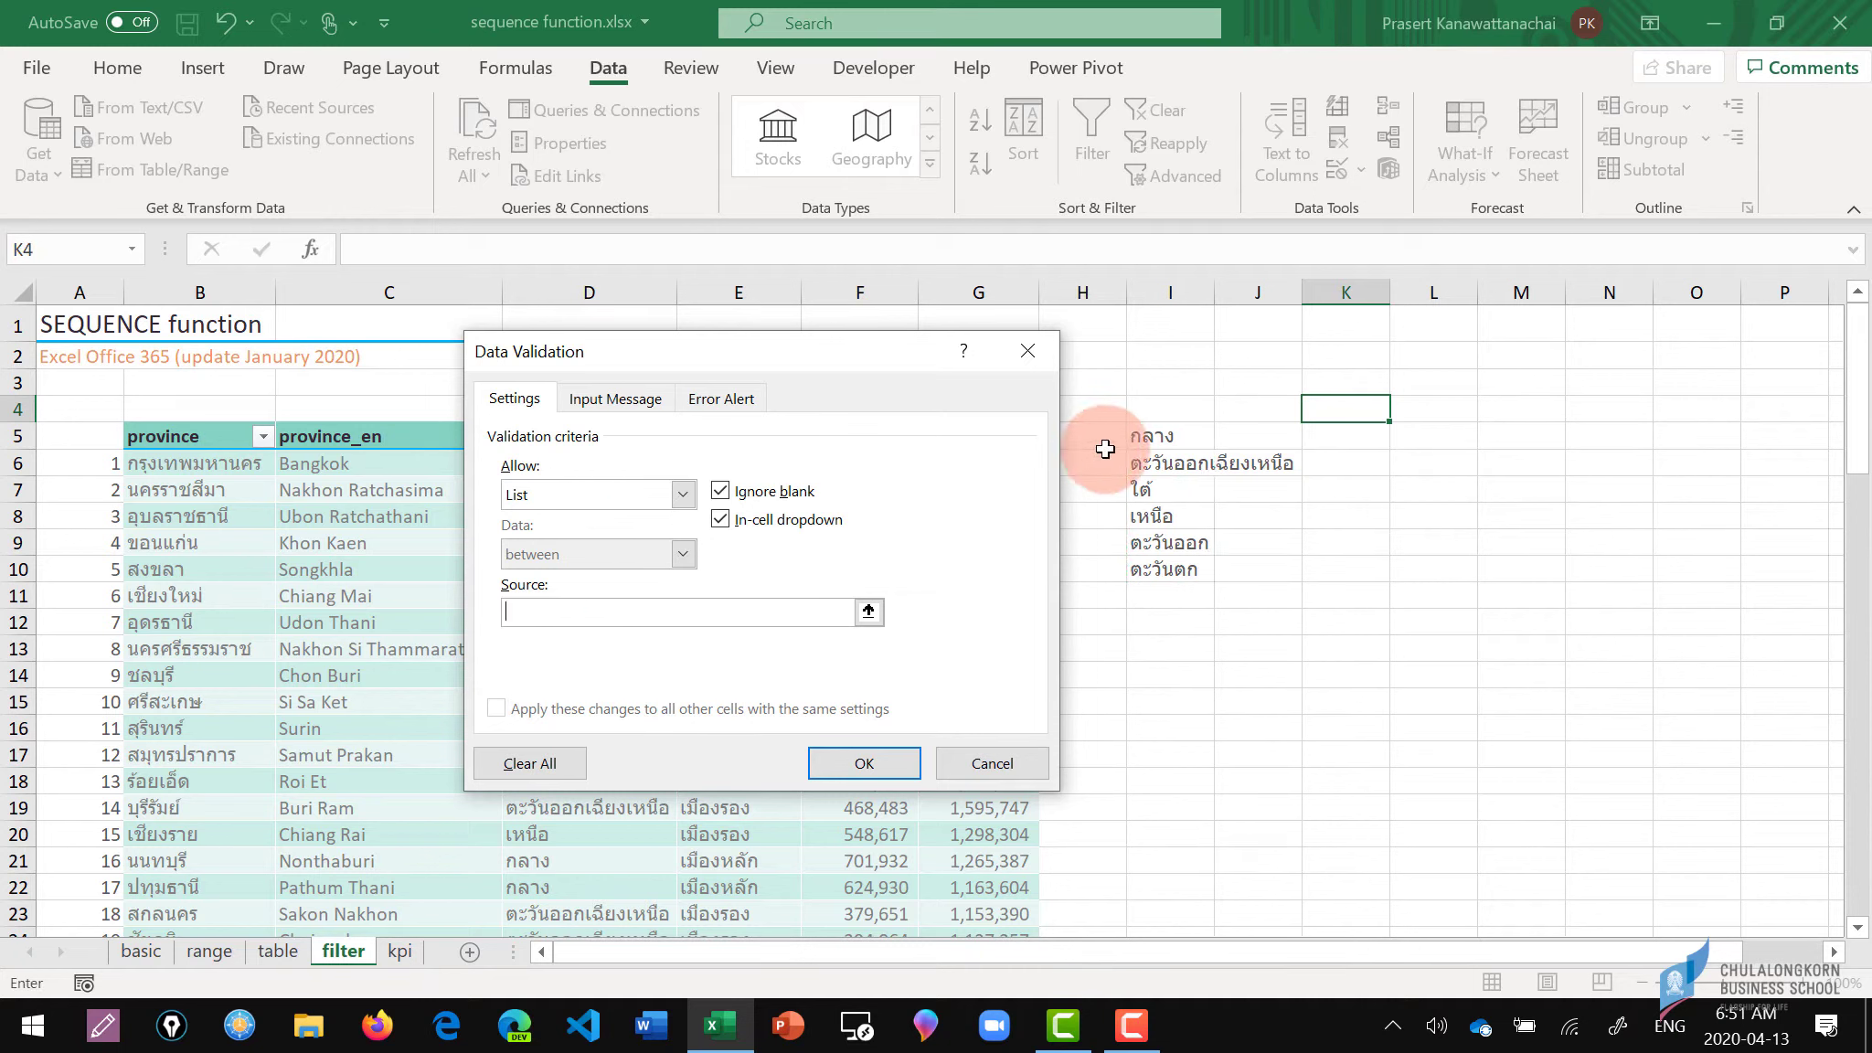
{"action": "left_click_drag", "start_coordinate": [1110, 449], "coordinate": [1171, 432]}
{"action": "left_click", "coordinate": [916, 556]}
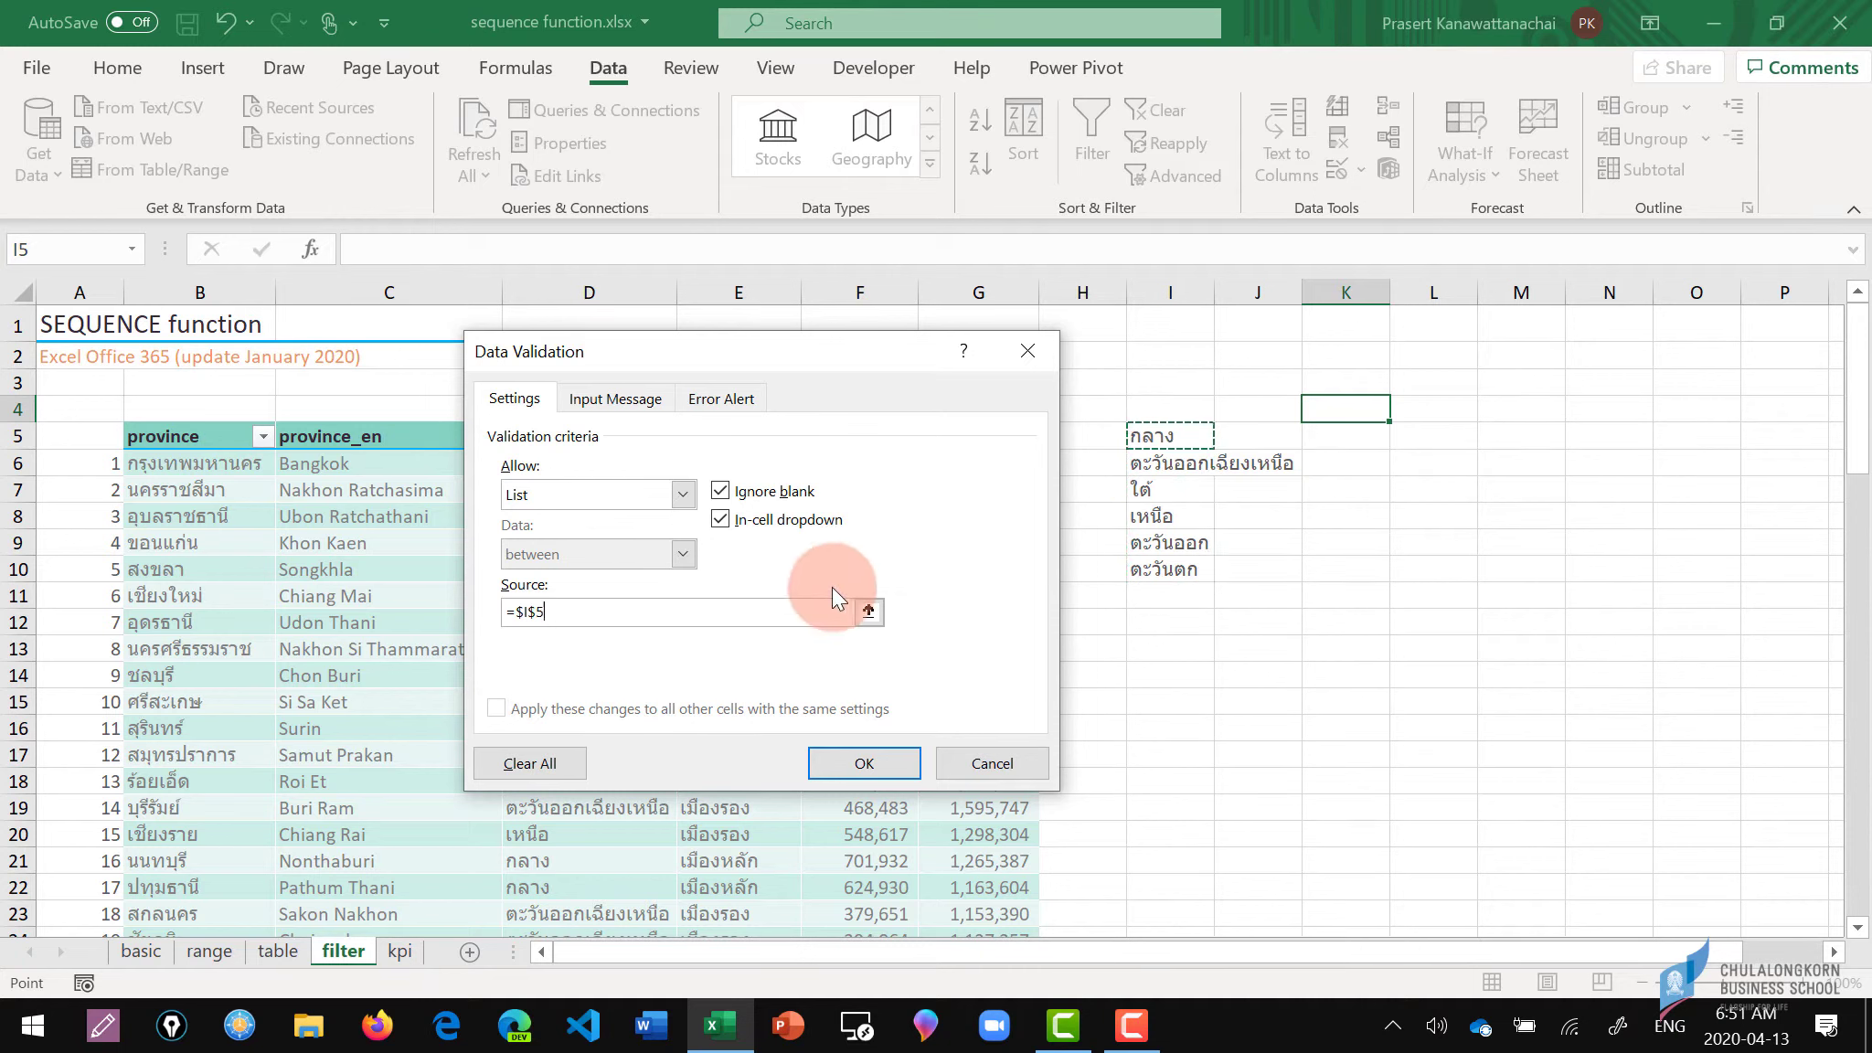
{"action": "type", "text": "#"}
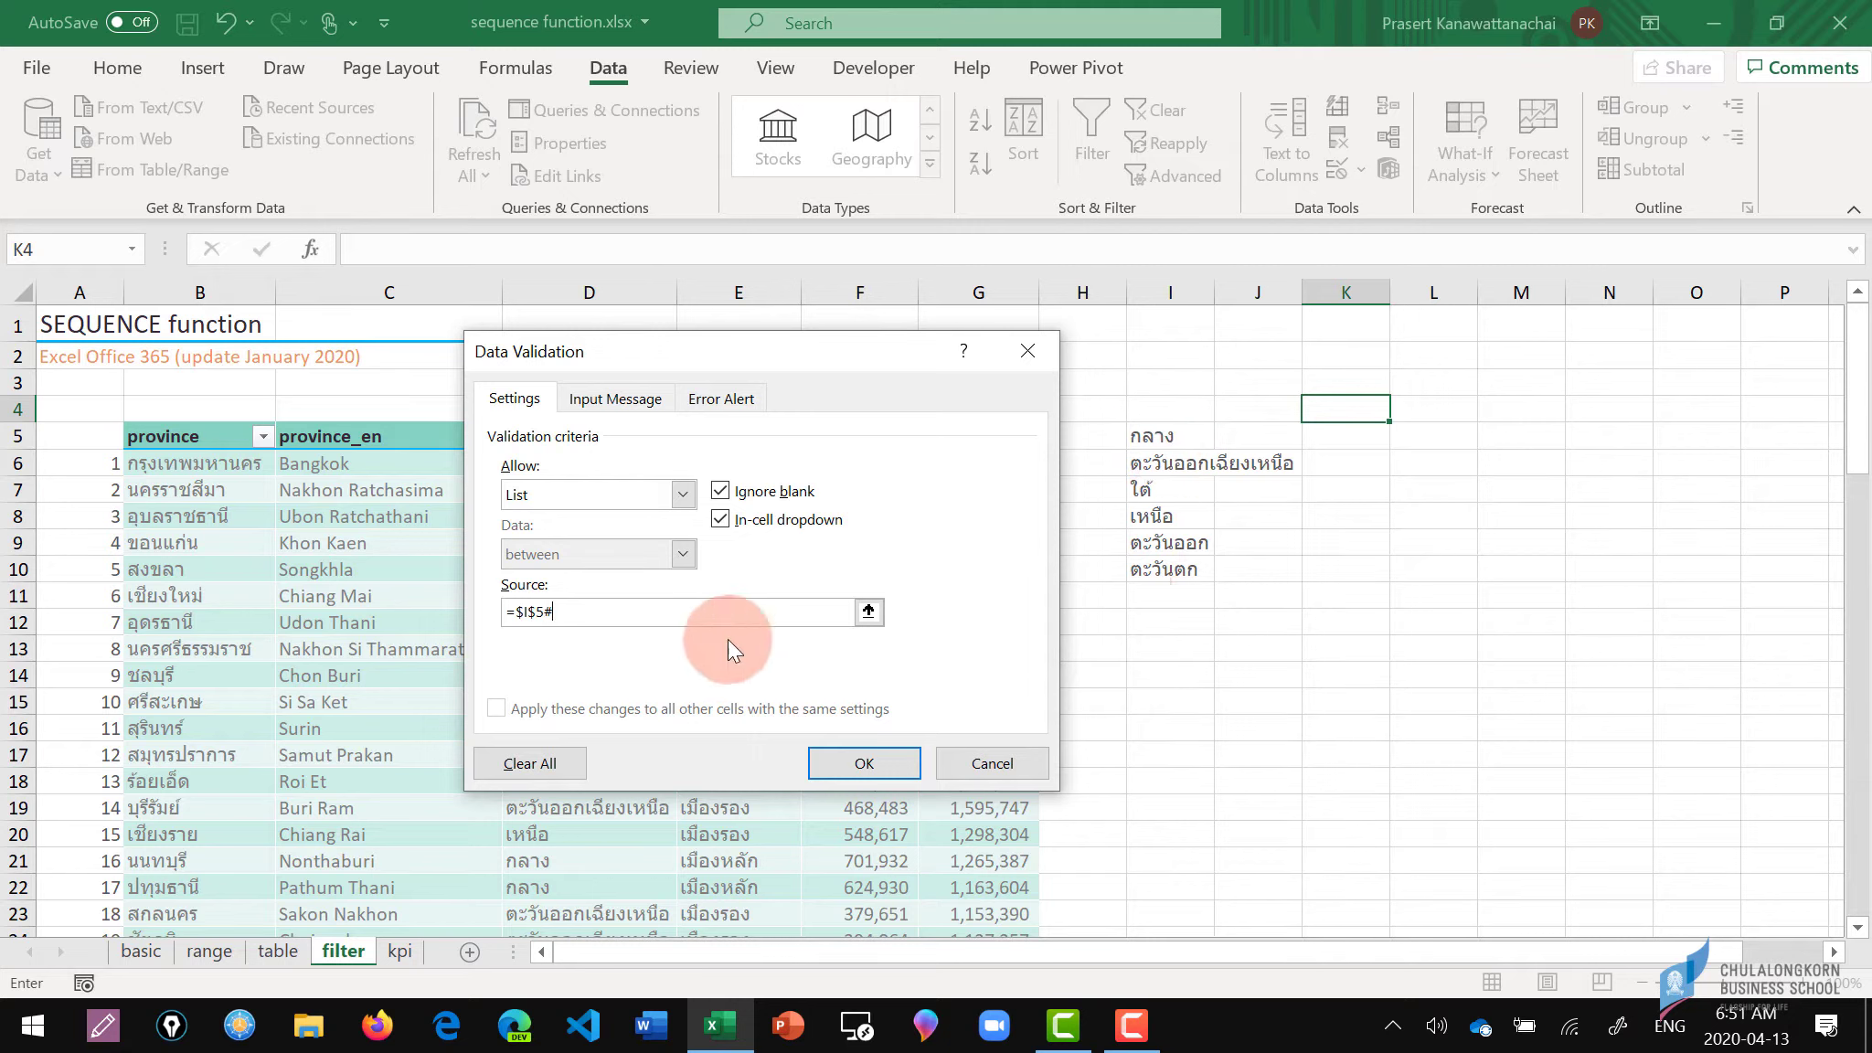
{"action": "left_click", "coordinate": [857, 758]}
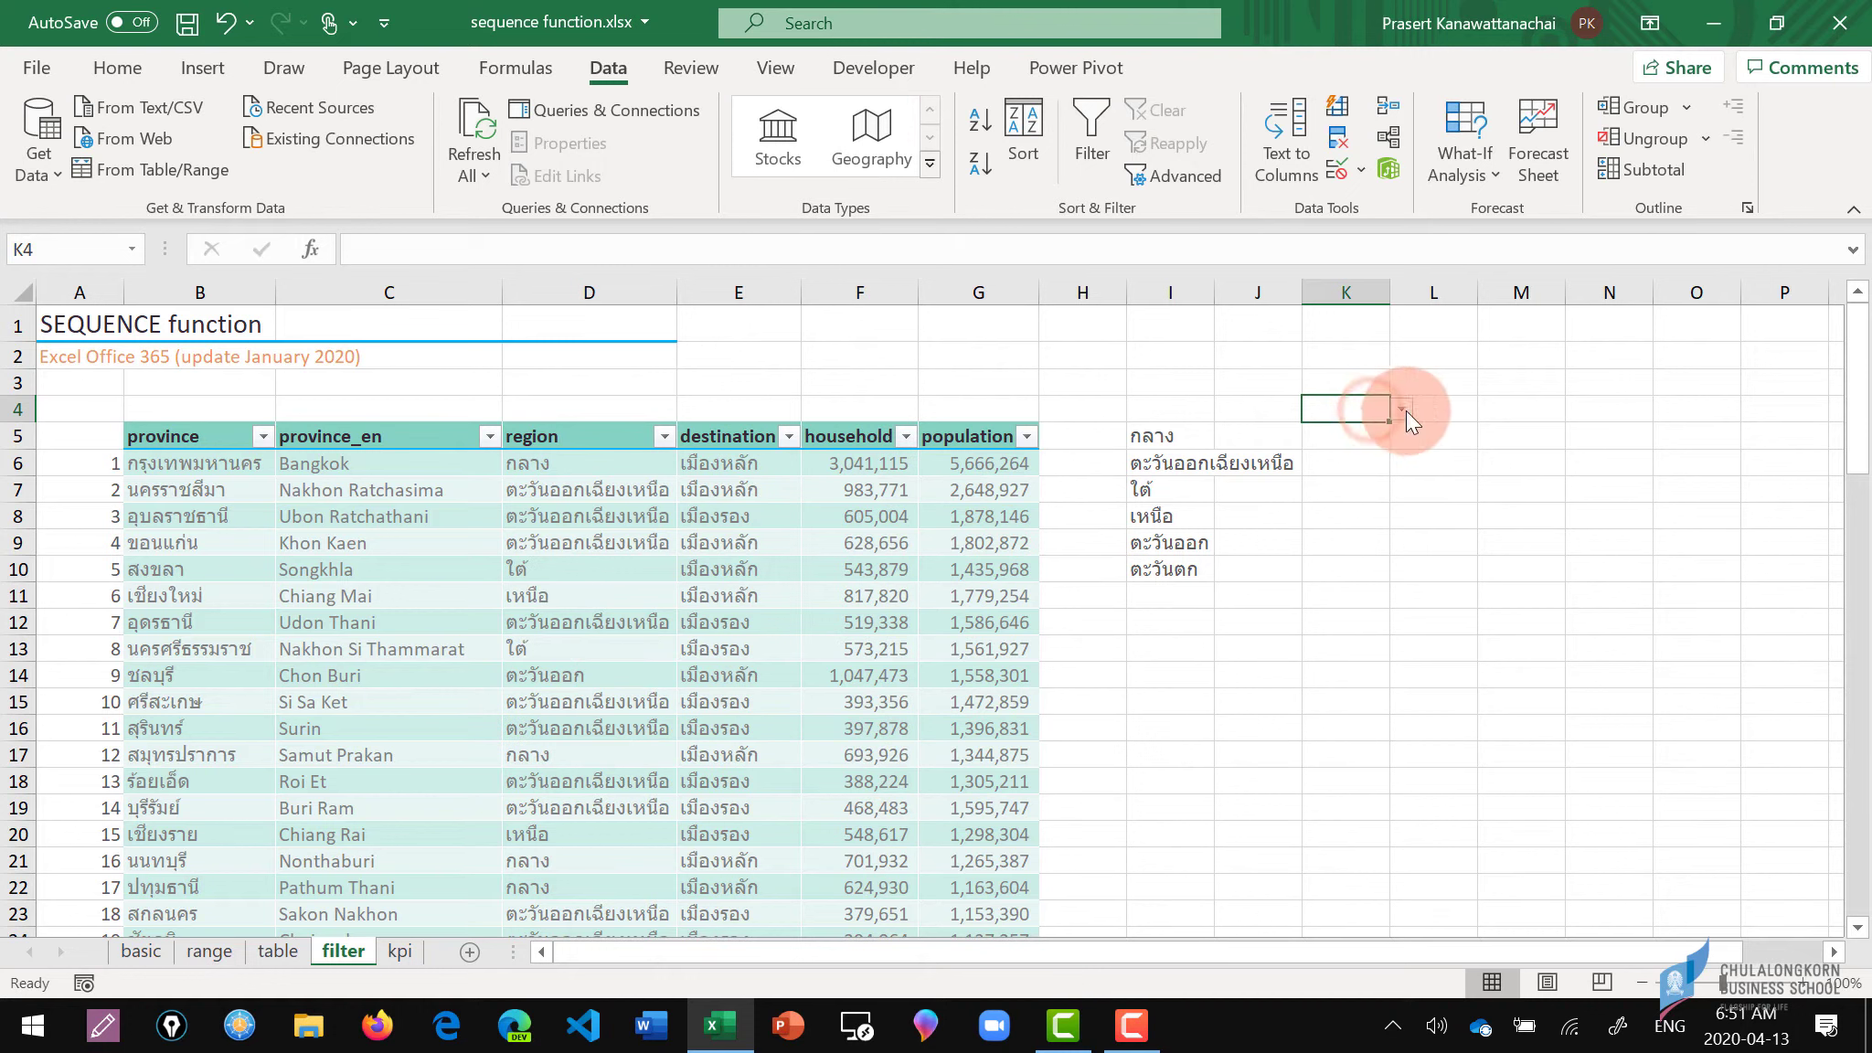
Fill cell K4 with light orange.
{"action": "left_click", "coordinate": [118, 60]}
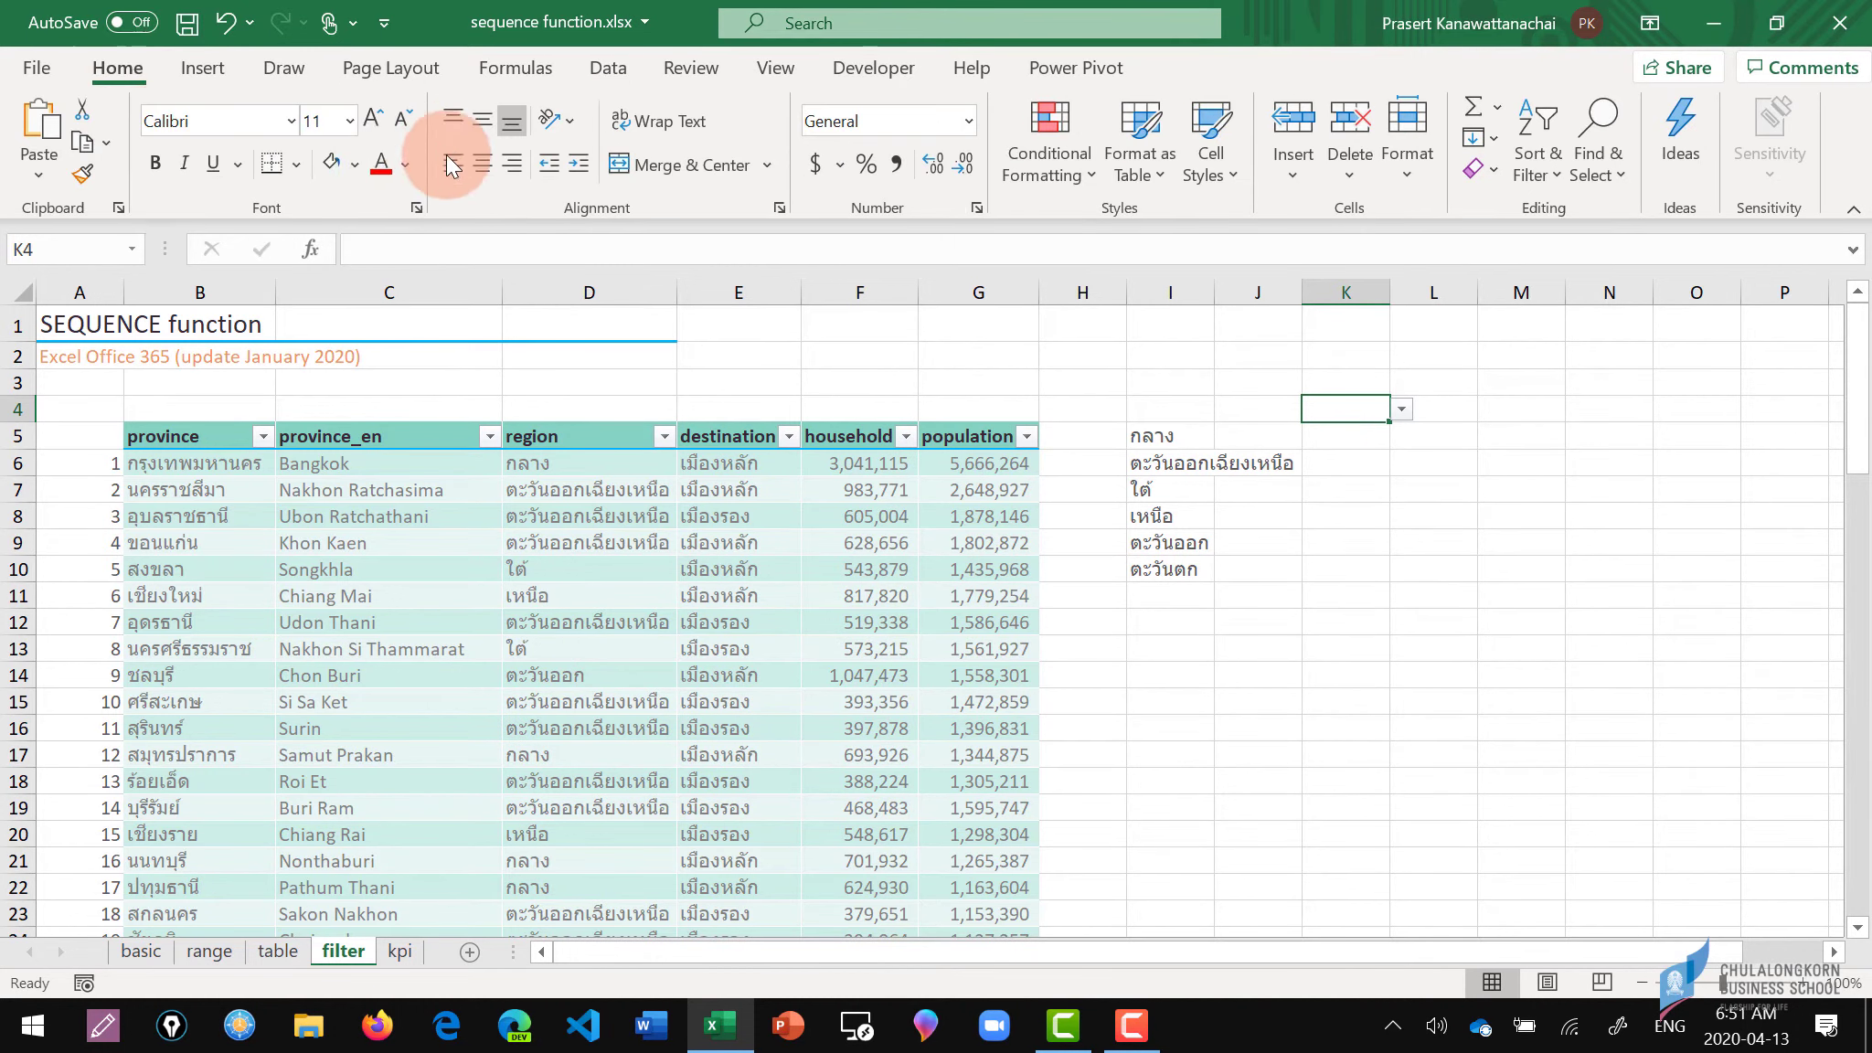
{"action": "left_click", "coordinate": [356, 164]}
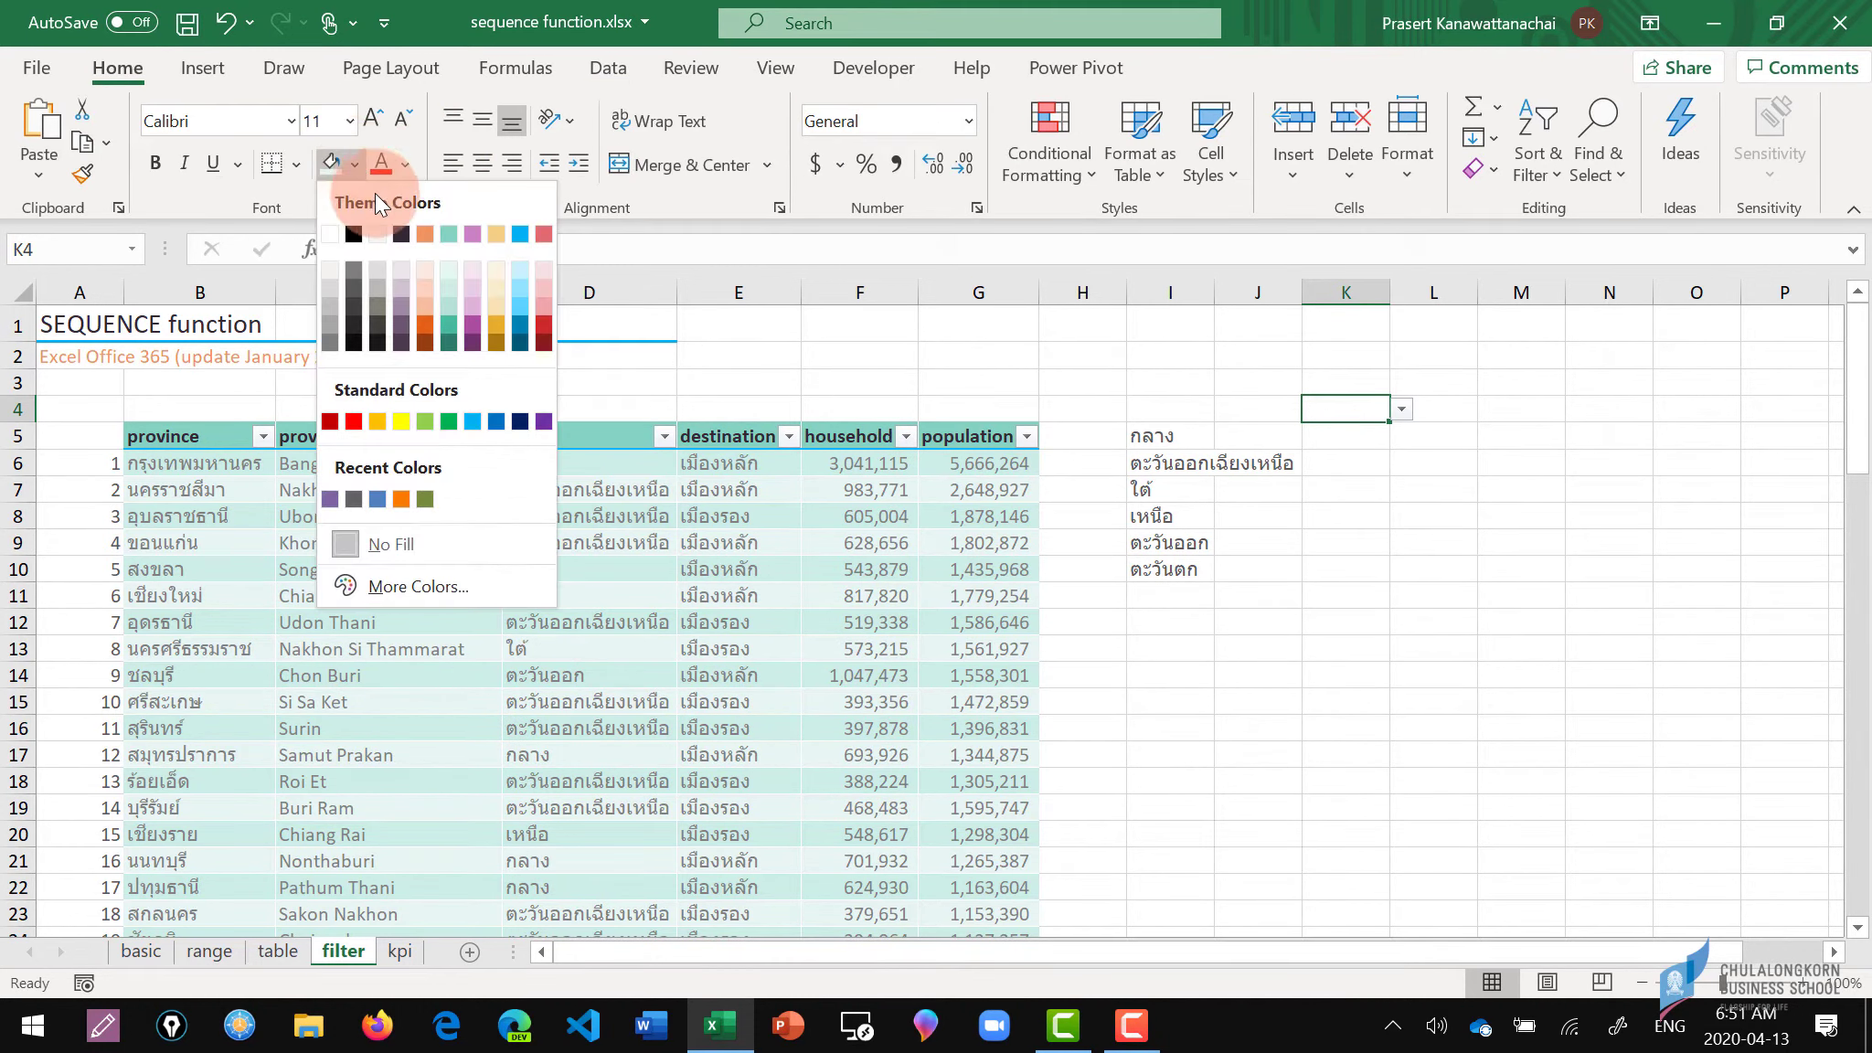
{"action": "left_click", "coordinate": [494, 266]}
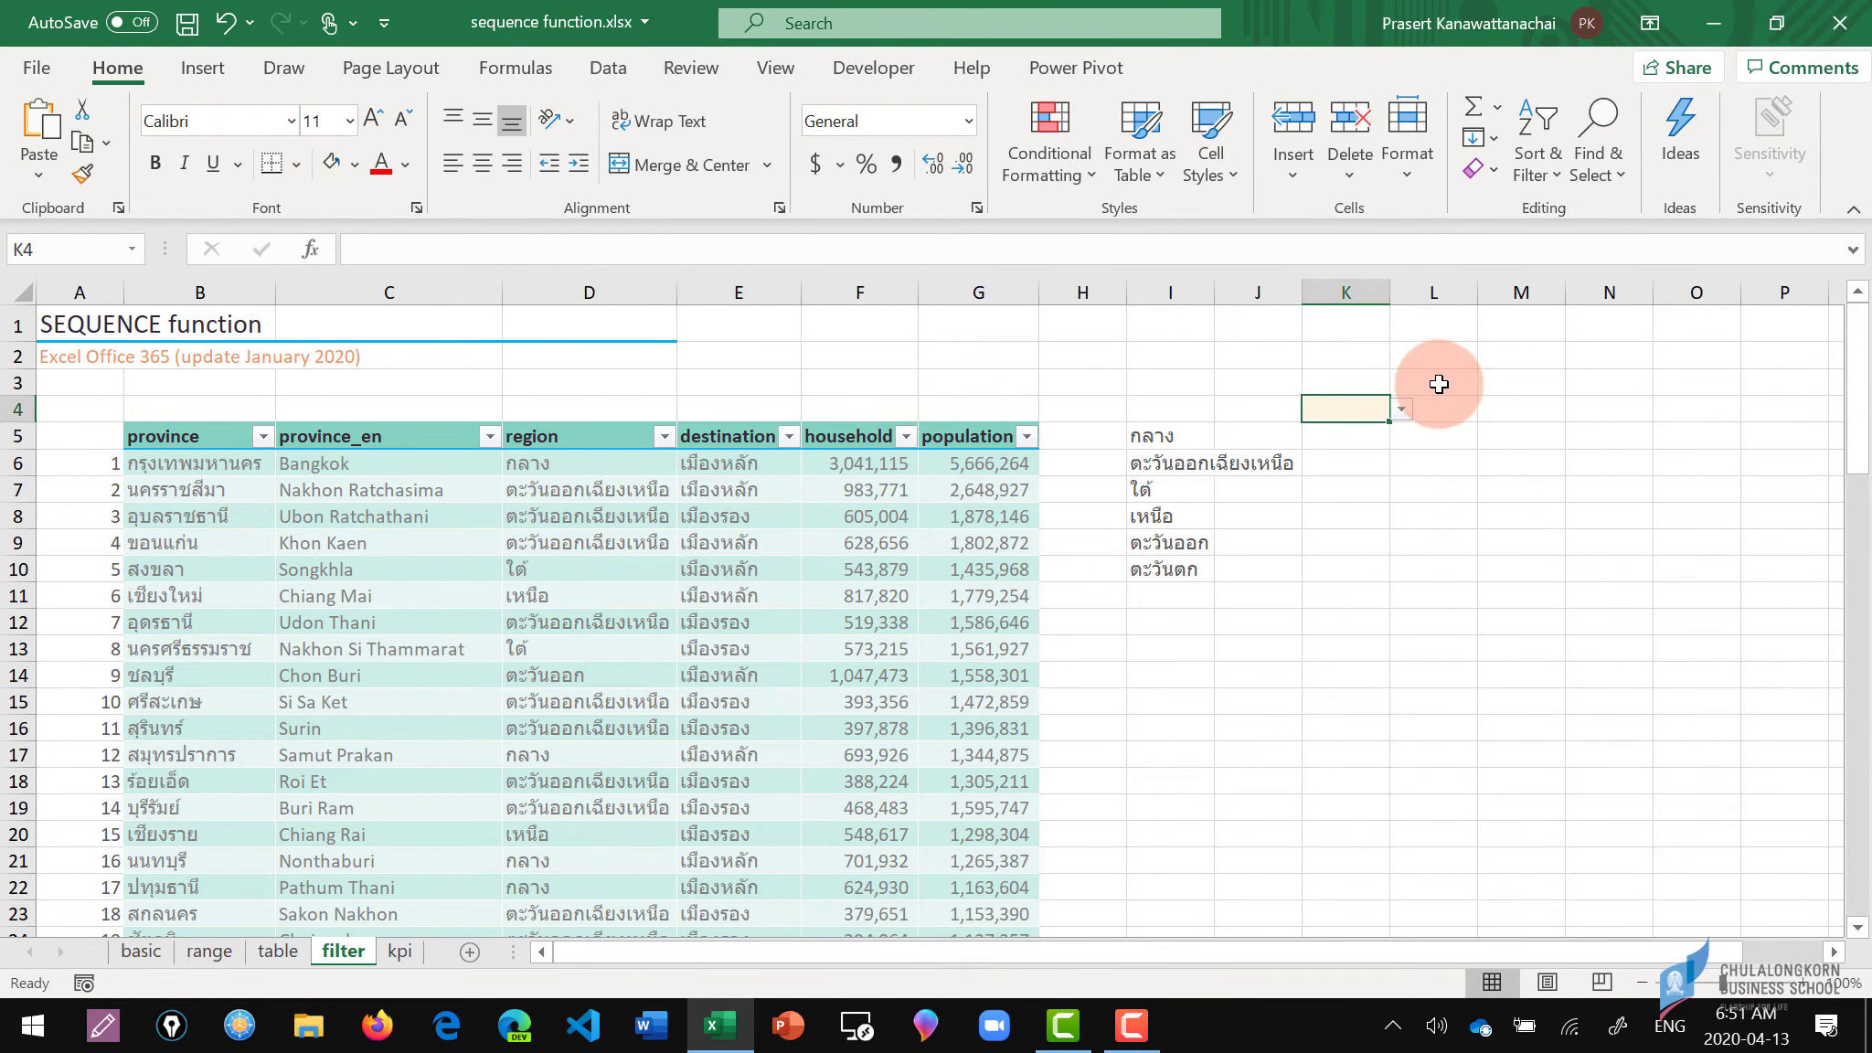
Pick the region กลาง from K4's dropdown.
{"action": "left_click", "coordinate": [1402, 408]}
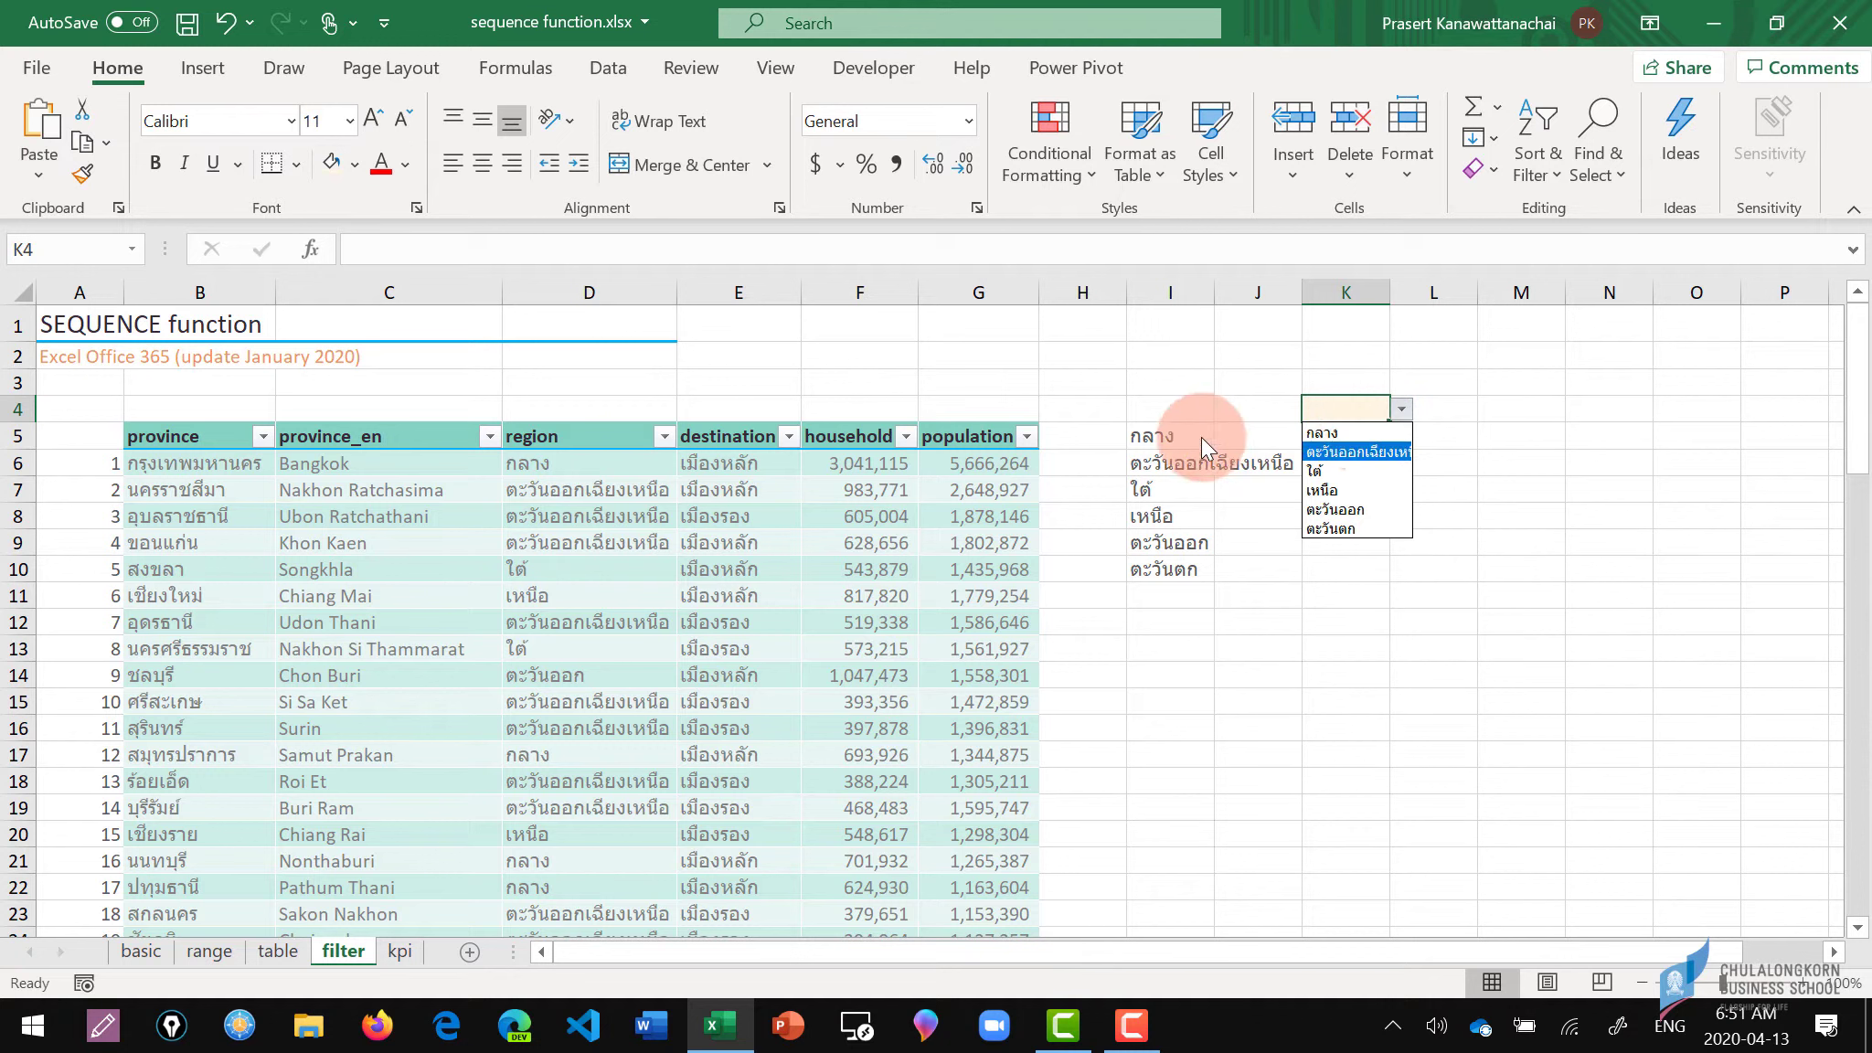
{"action": "left_click", "coordinate": [1333, 434]}
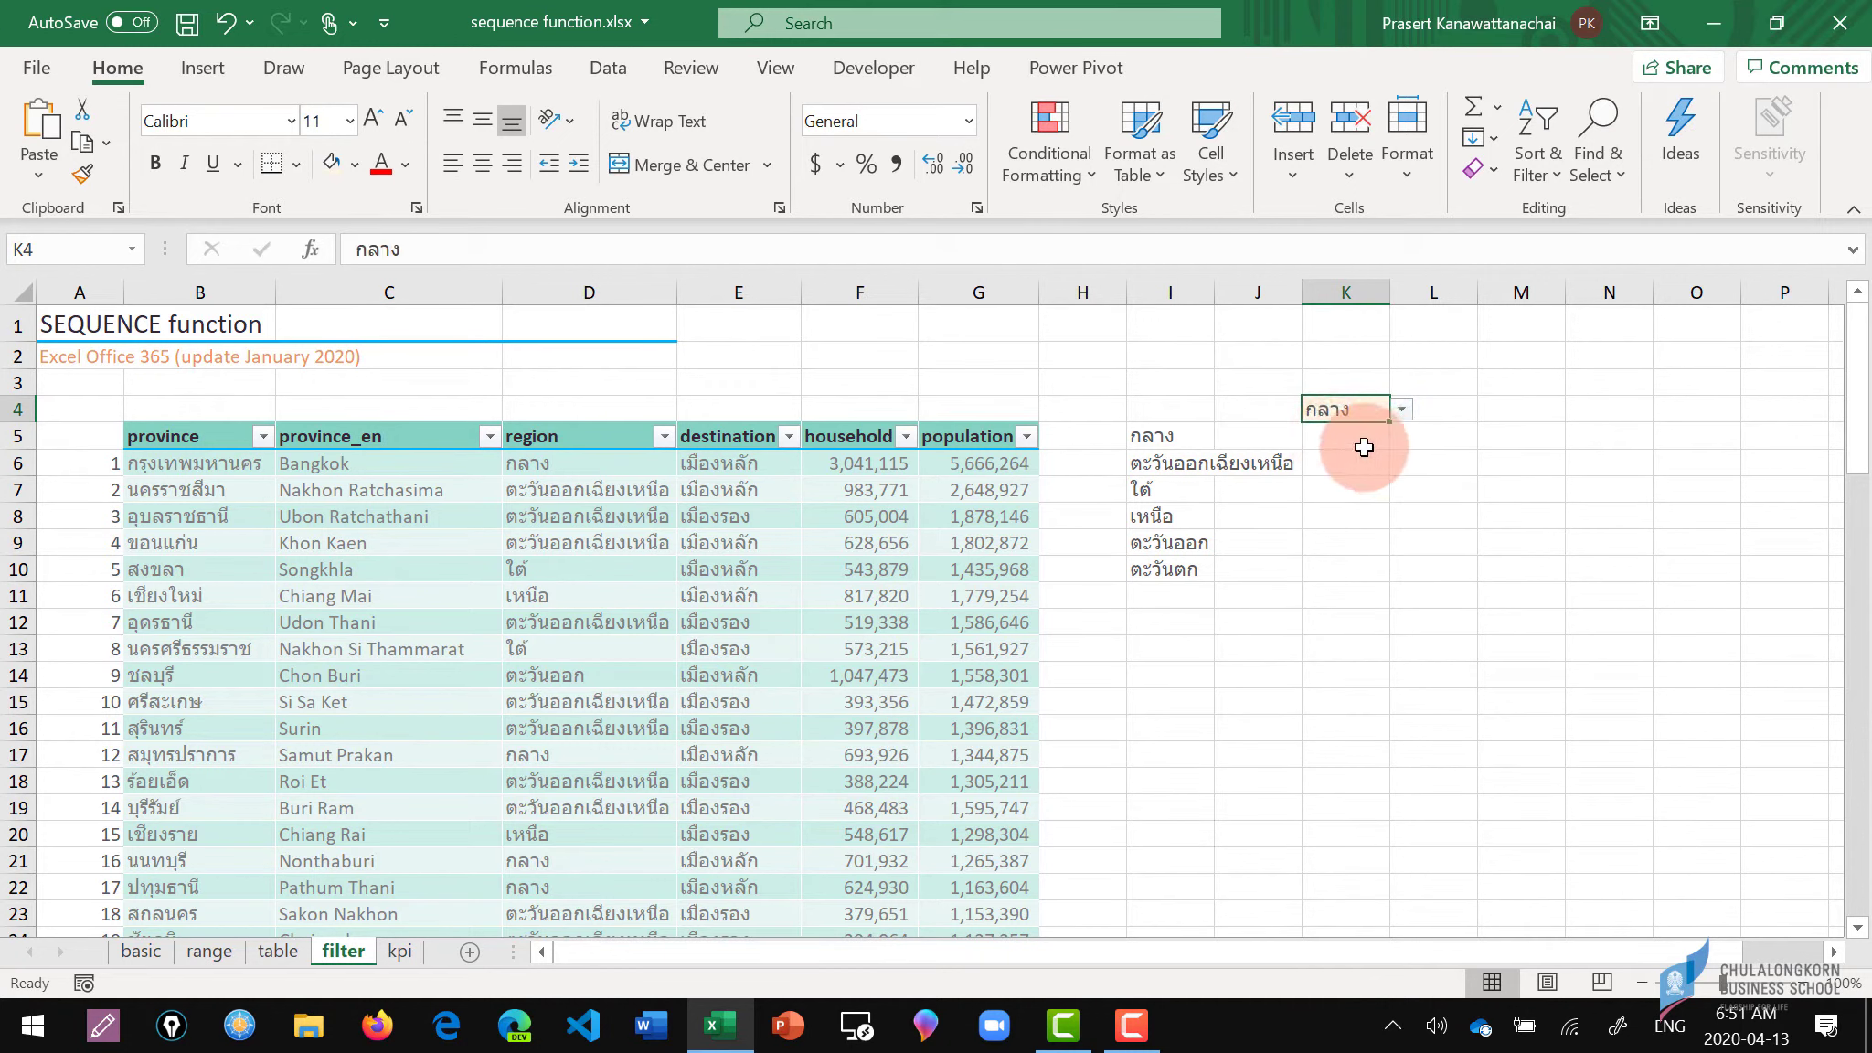
{"action": "left_click", "coordinate": [1348, 439]}
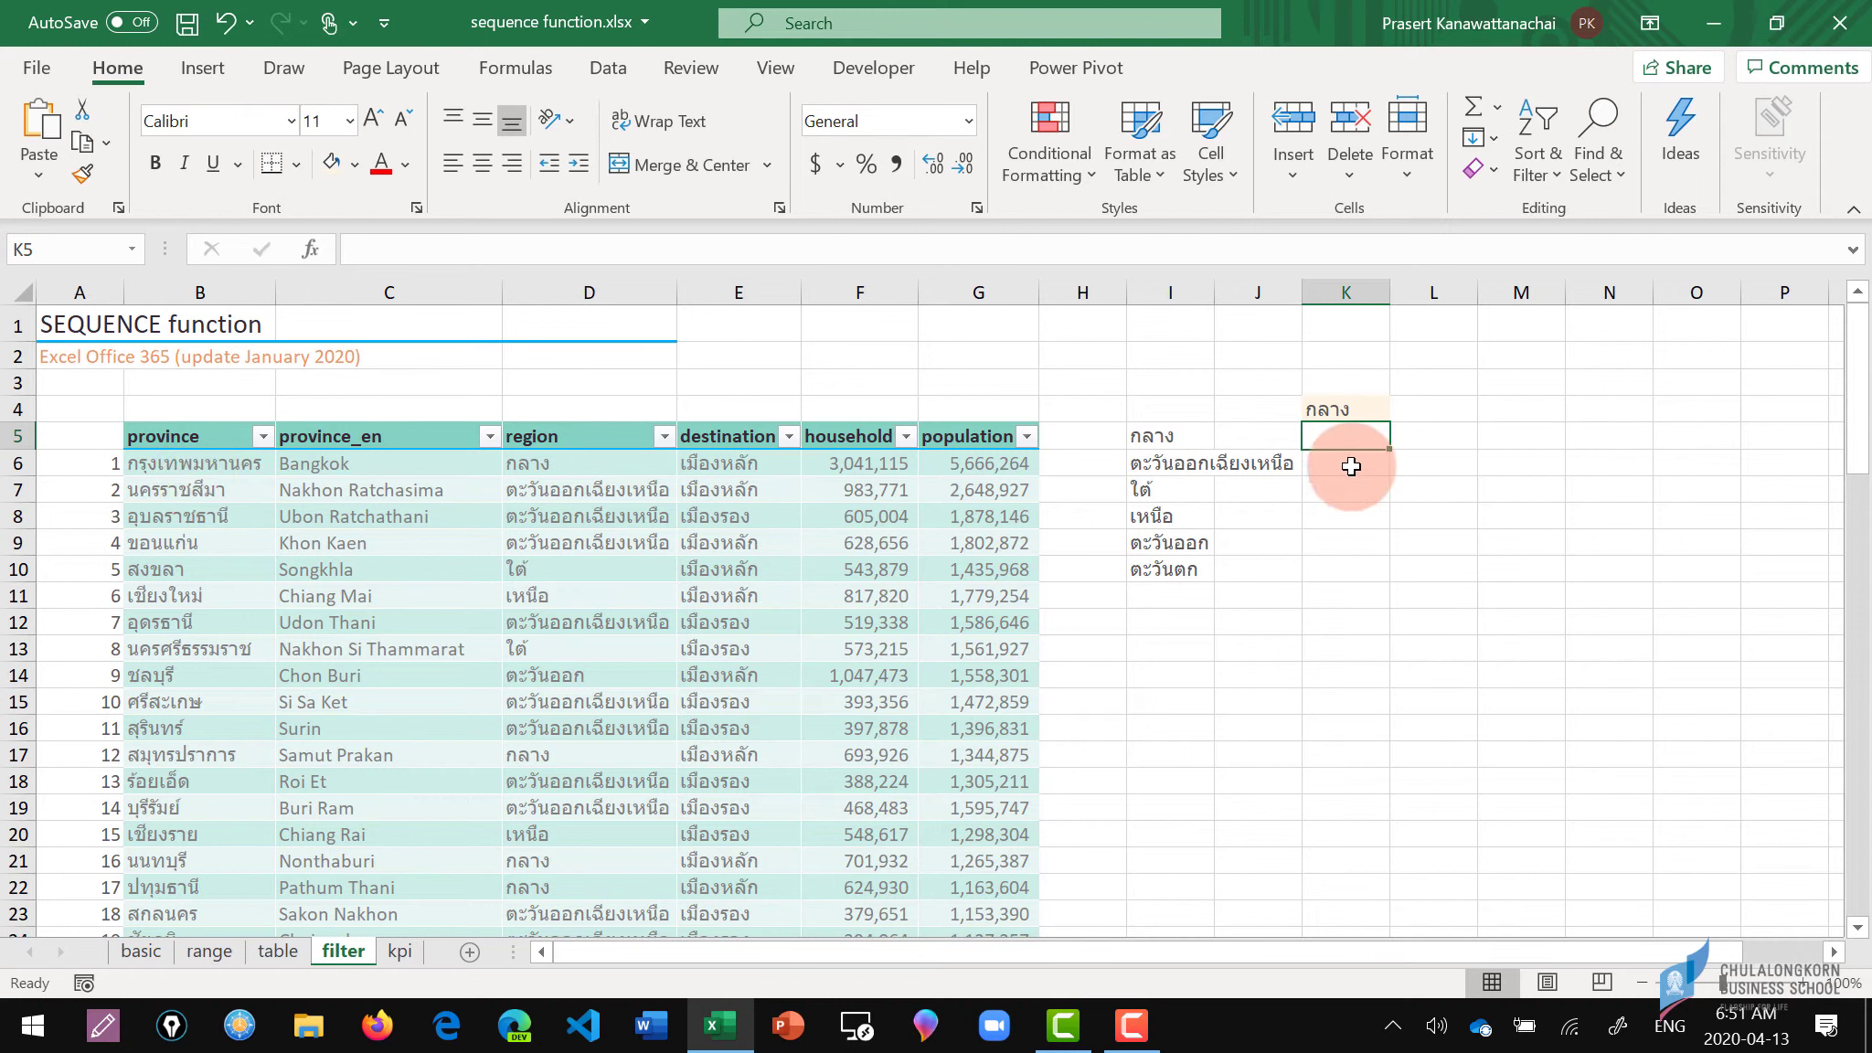
{"action": "left_click", "coordinate": [1334, 409]}
{"action": "left_click", "coordinate": [1406, 411]}
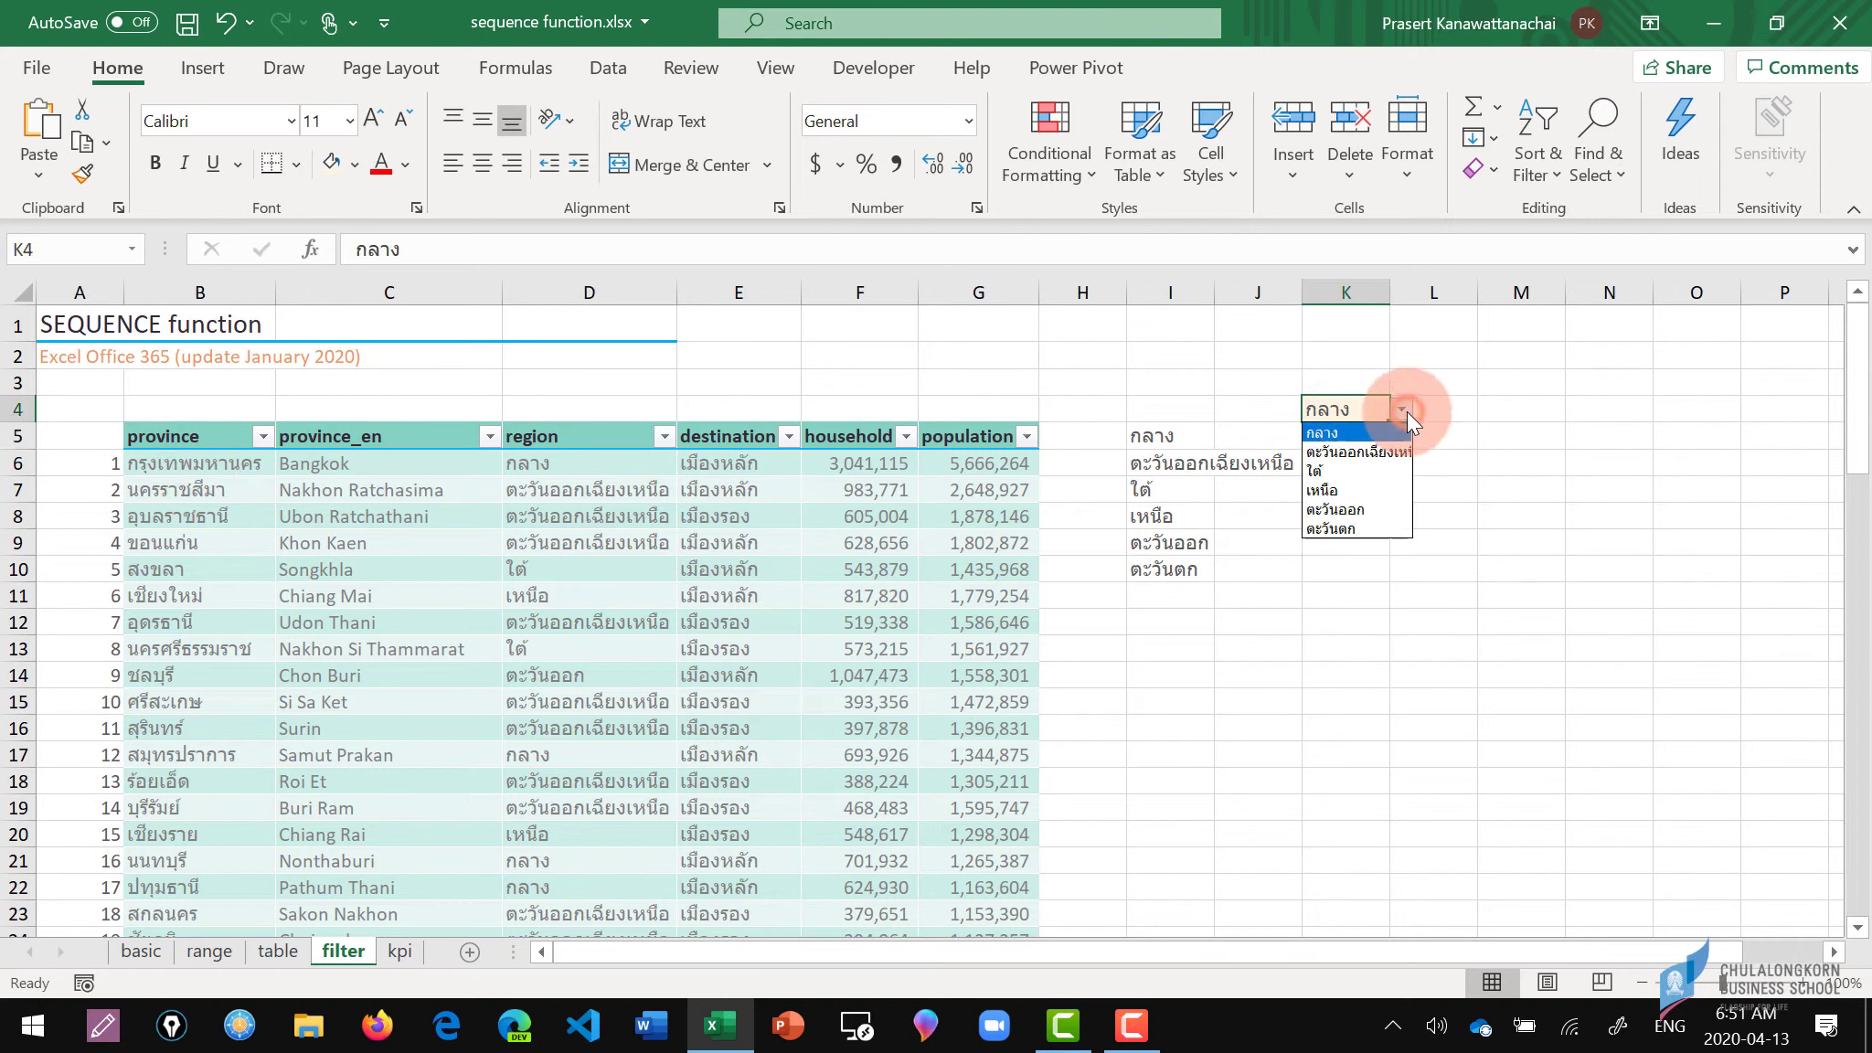
{"action": "left_click", "coordinate": [1406, 409]}
{"action": "left_click", "coordinate": [1338, 466]}
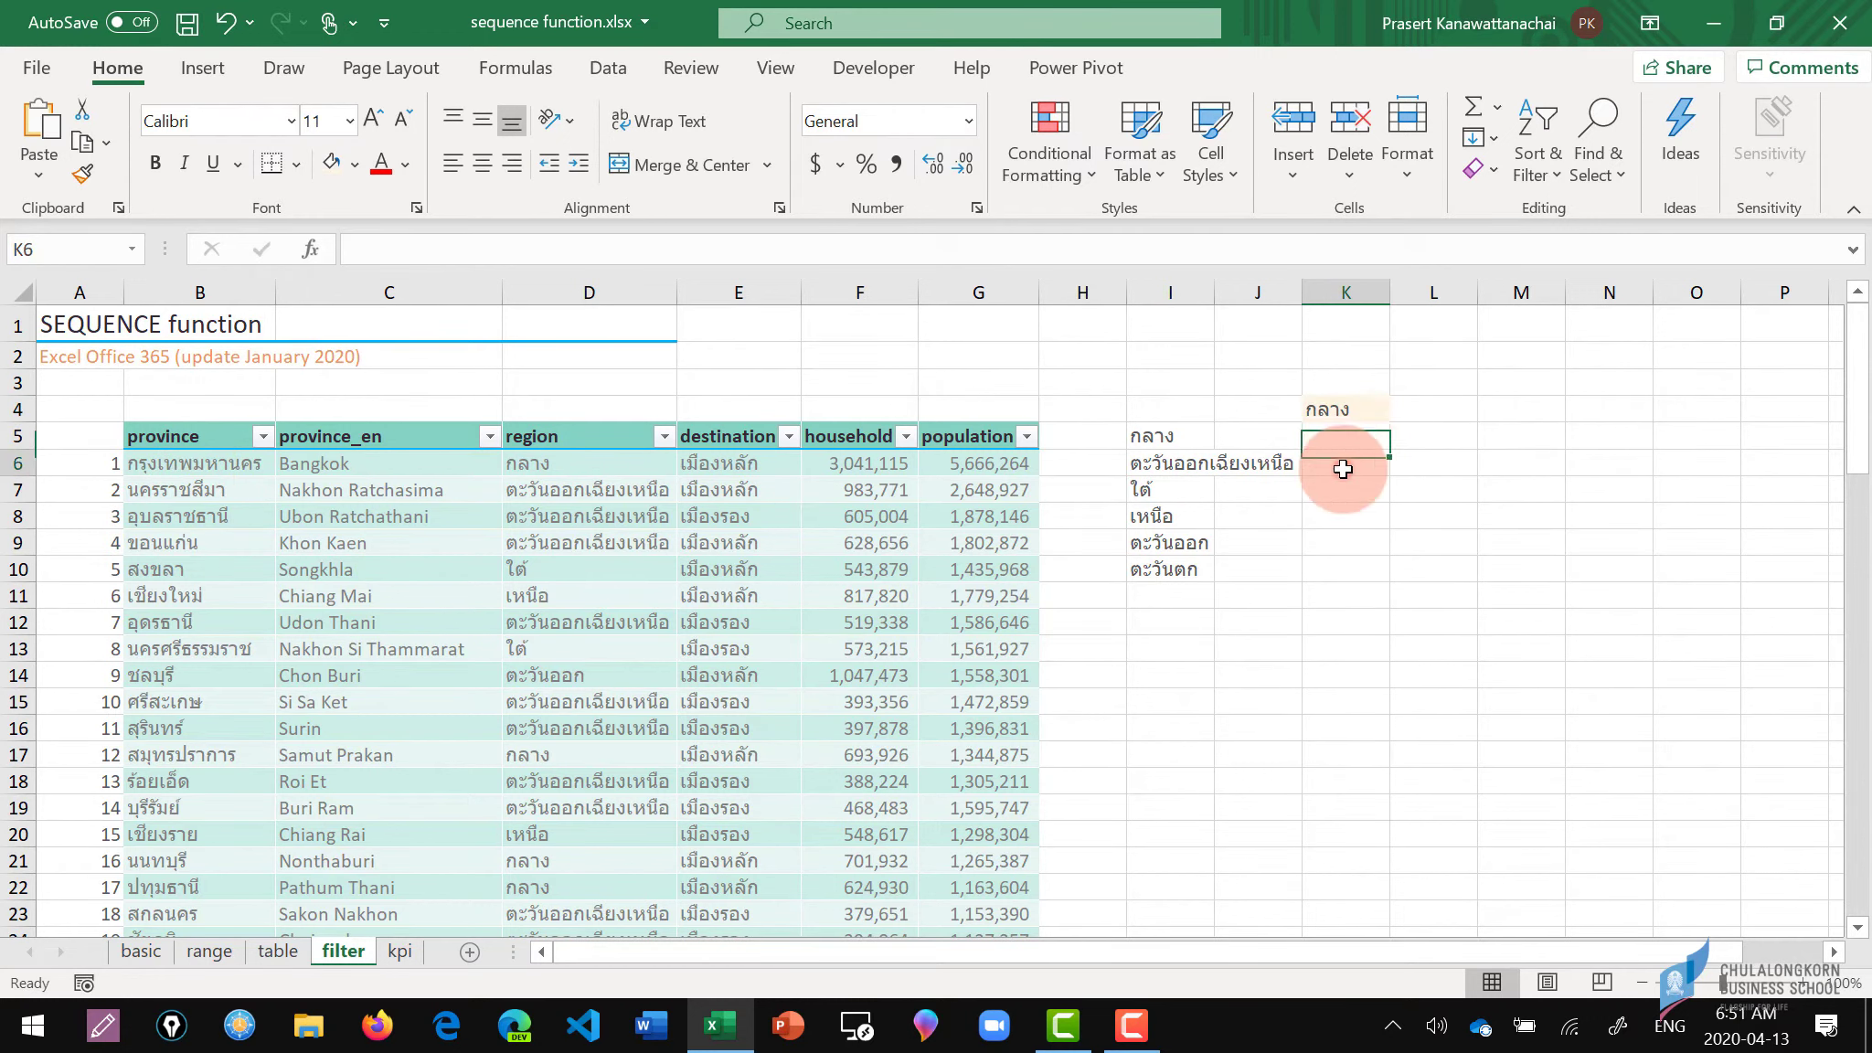
Enter =FILTER(Table13[[province]:[region]],Table13[region]=K4) in K6.
{"action": "type", "text": "=f"}
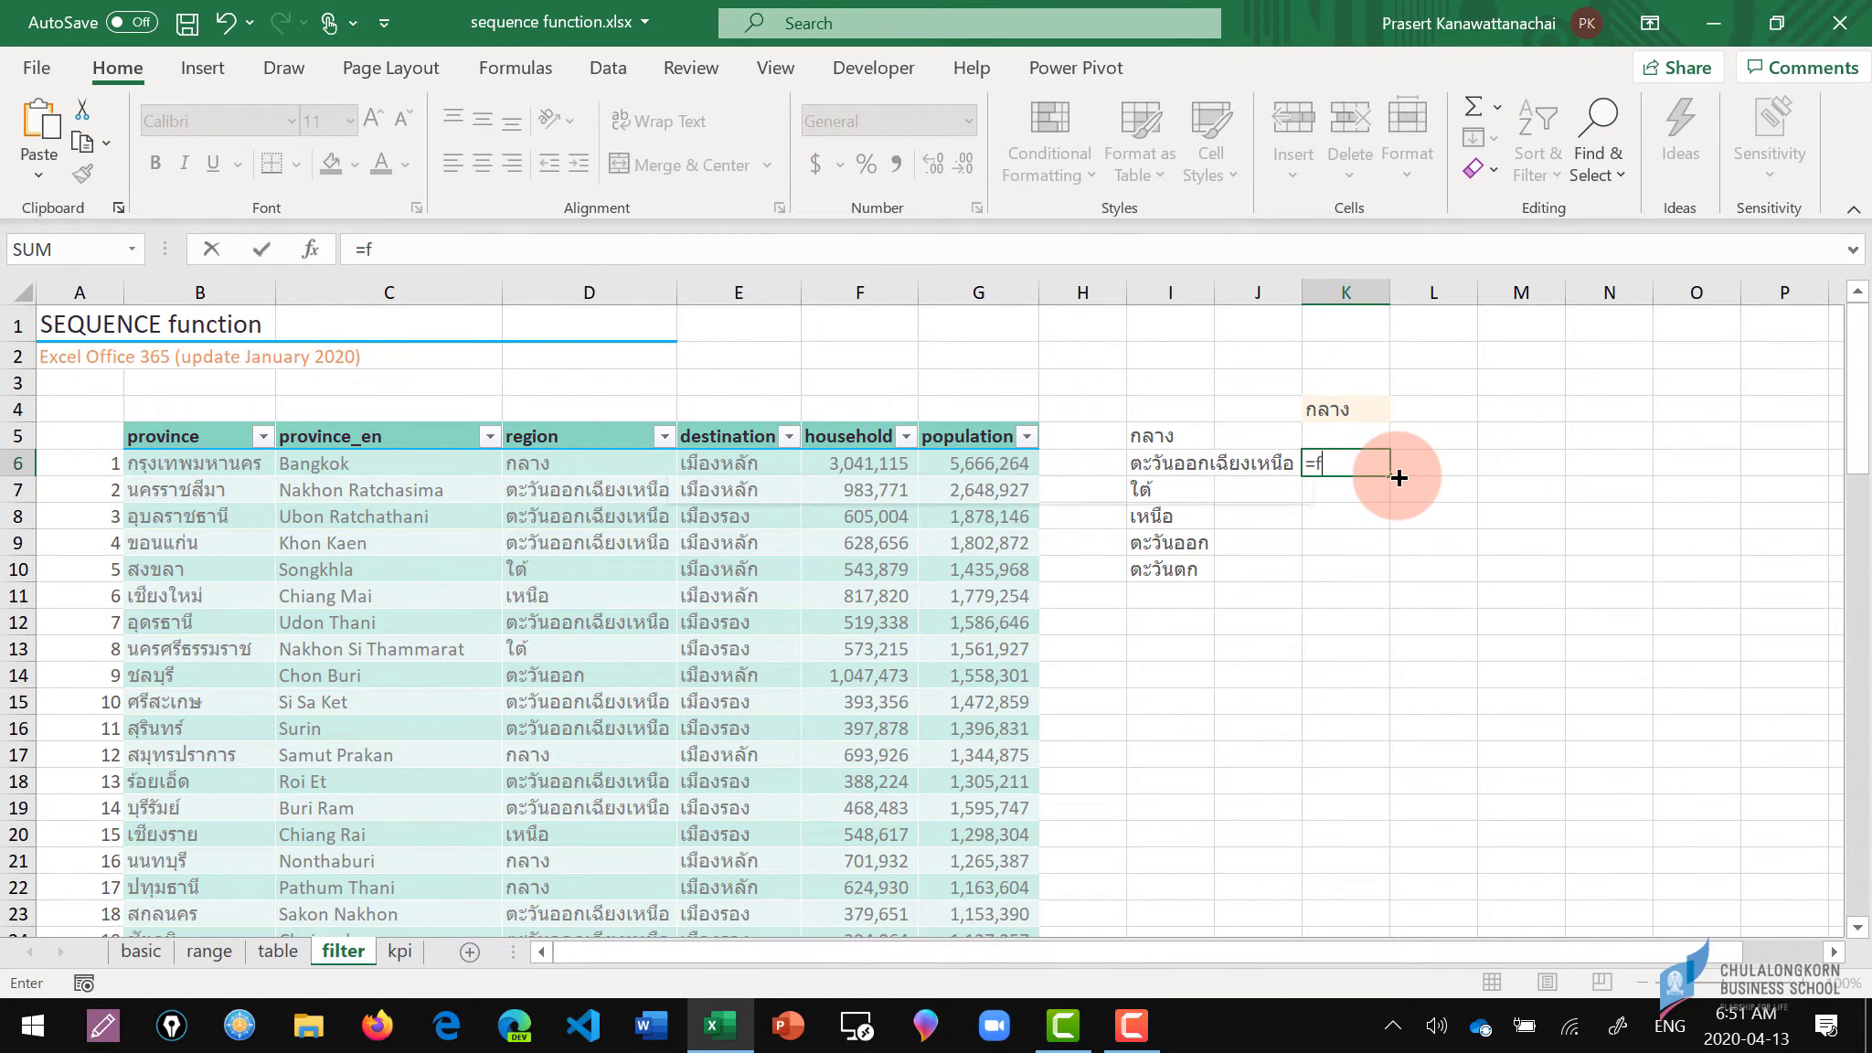
{"action": "type", "text": "ilter"}
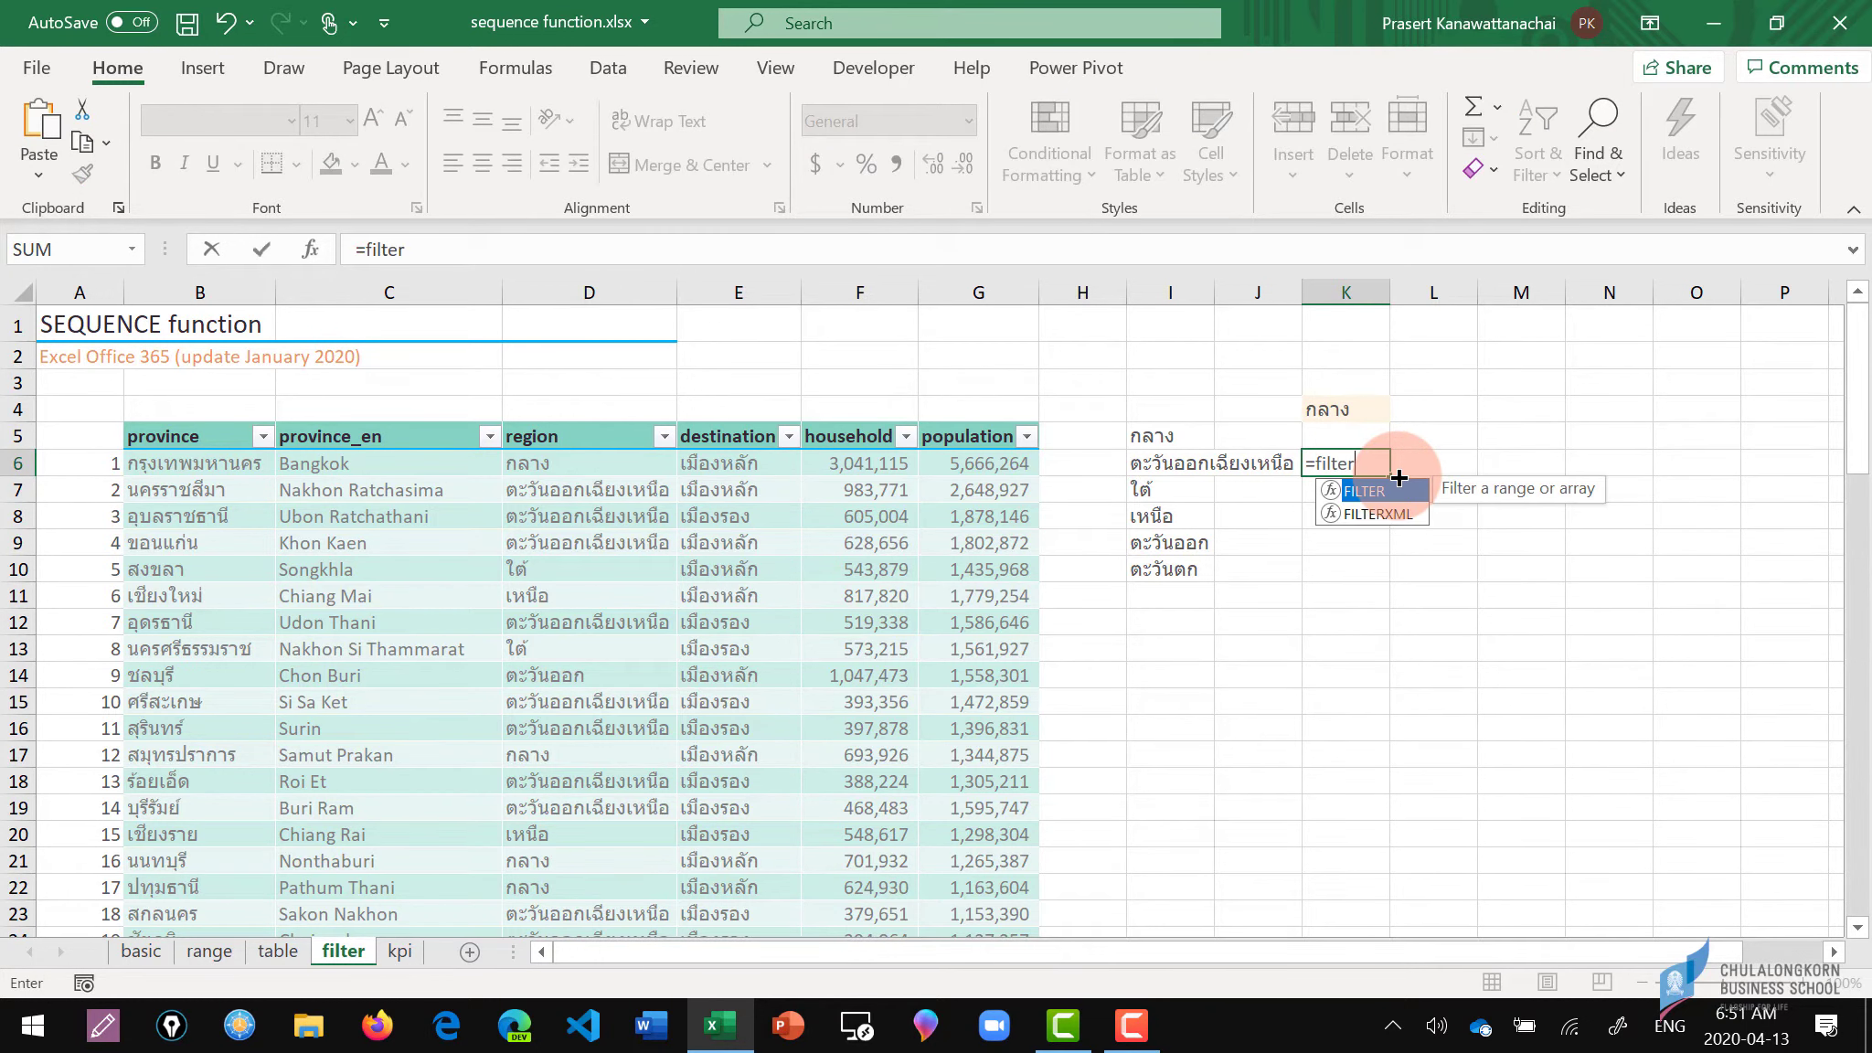
{"action": "type", "text": "("}
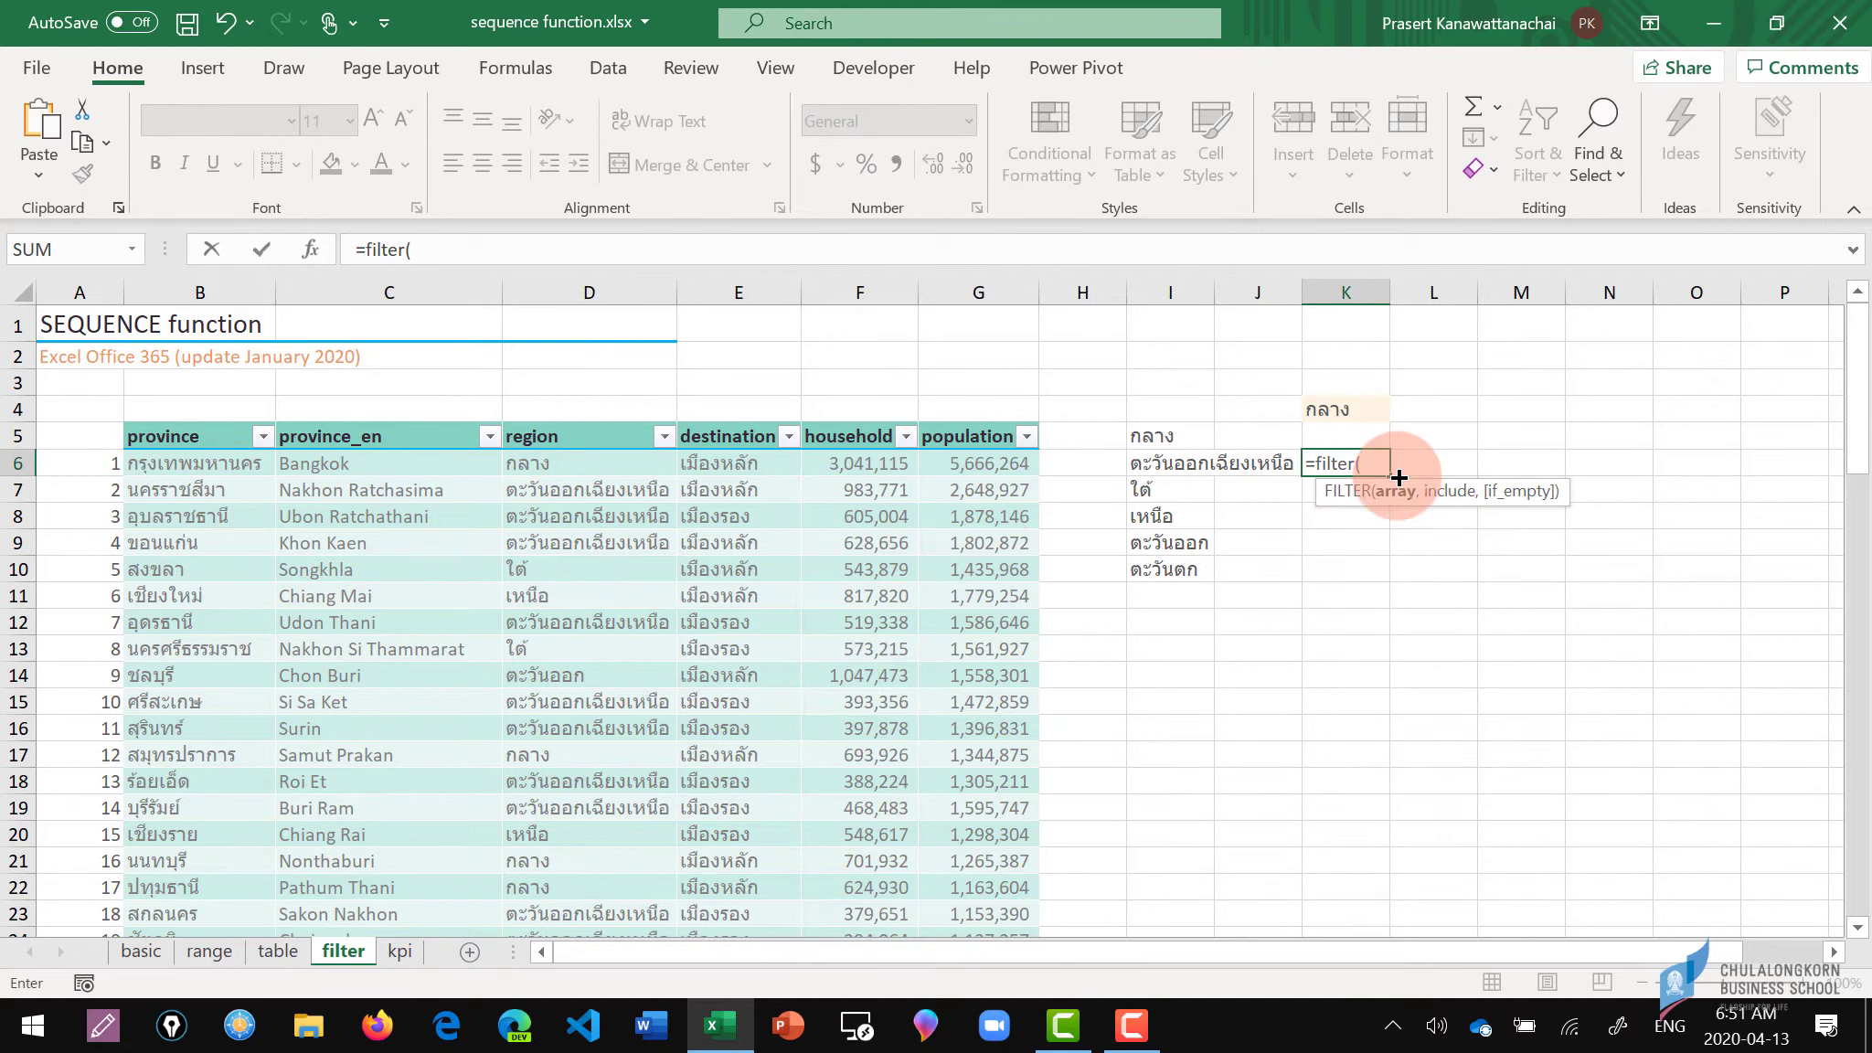
{"action": "left_click", "coordinate": [187, 467]}
{"action": "scroll", "coordinate": [671, 618], "scroll_direction": "down", "scroll_amount": 12}
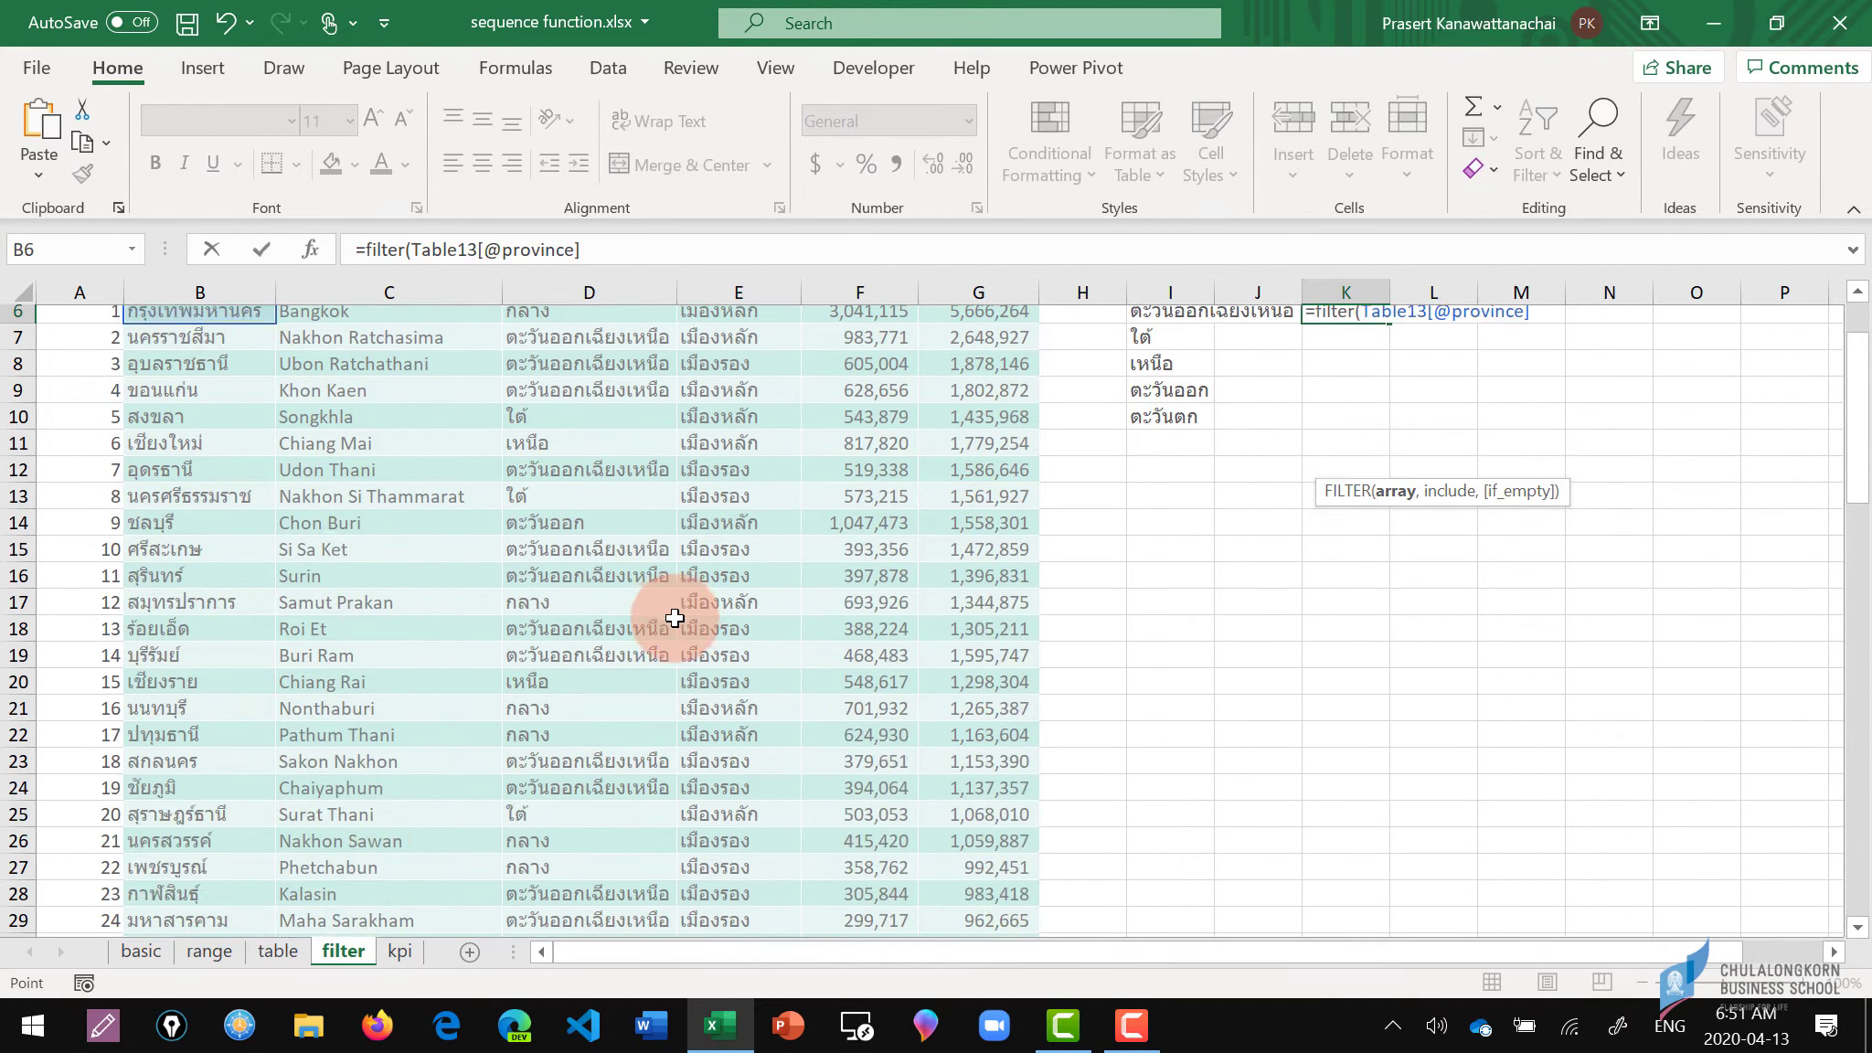
{"action": "scroll", "coordinate": [671, 618], "scroll_direction": "down", "scroll_amount": 4}
{"action": "scroll", "coordinate": [671, 618], "scroll_direction": "down", "scroll_amount": 8}
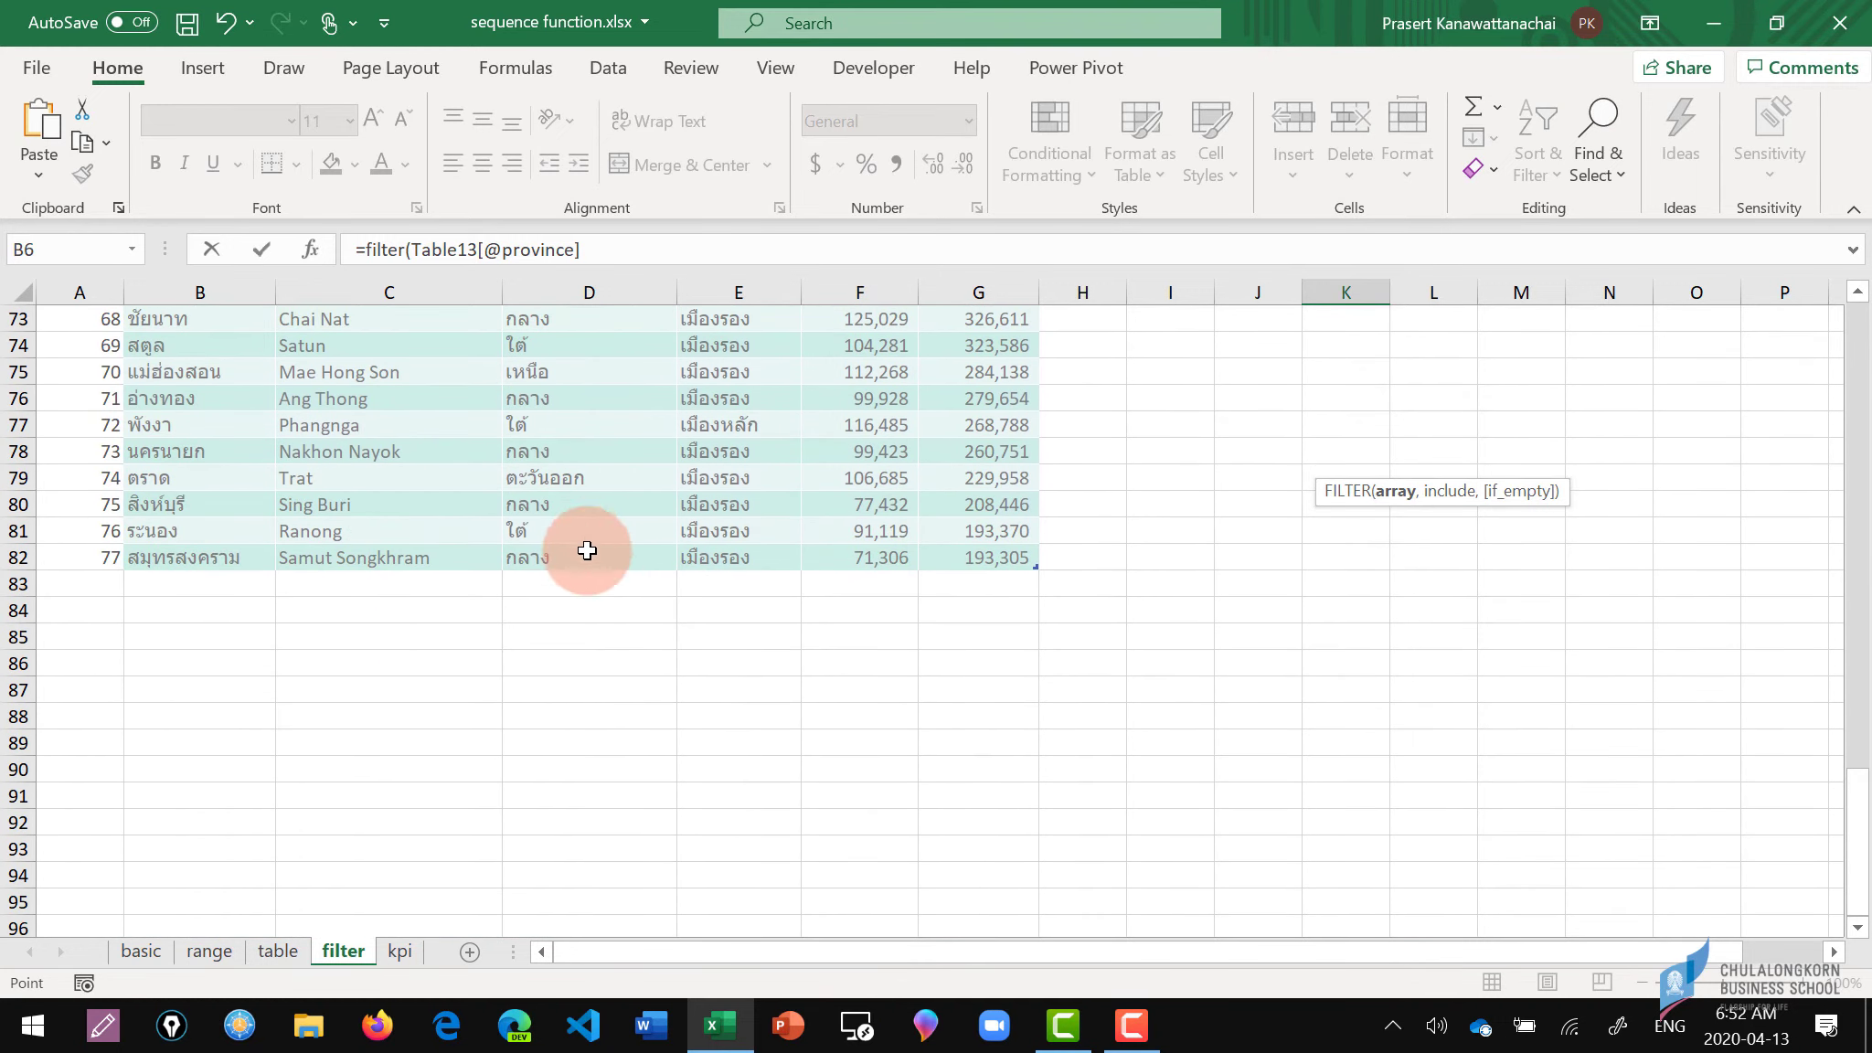
{"action": "left_click_drag", "start_coordinate": [671, 618], "coordinate": [578, 567]}
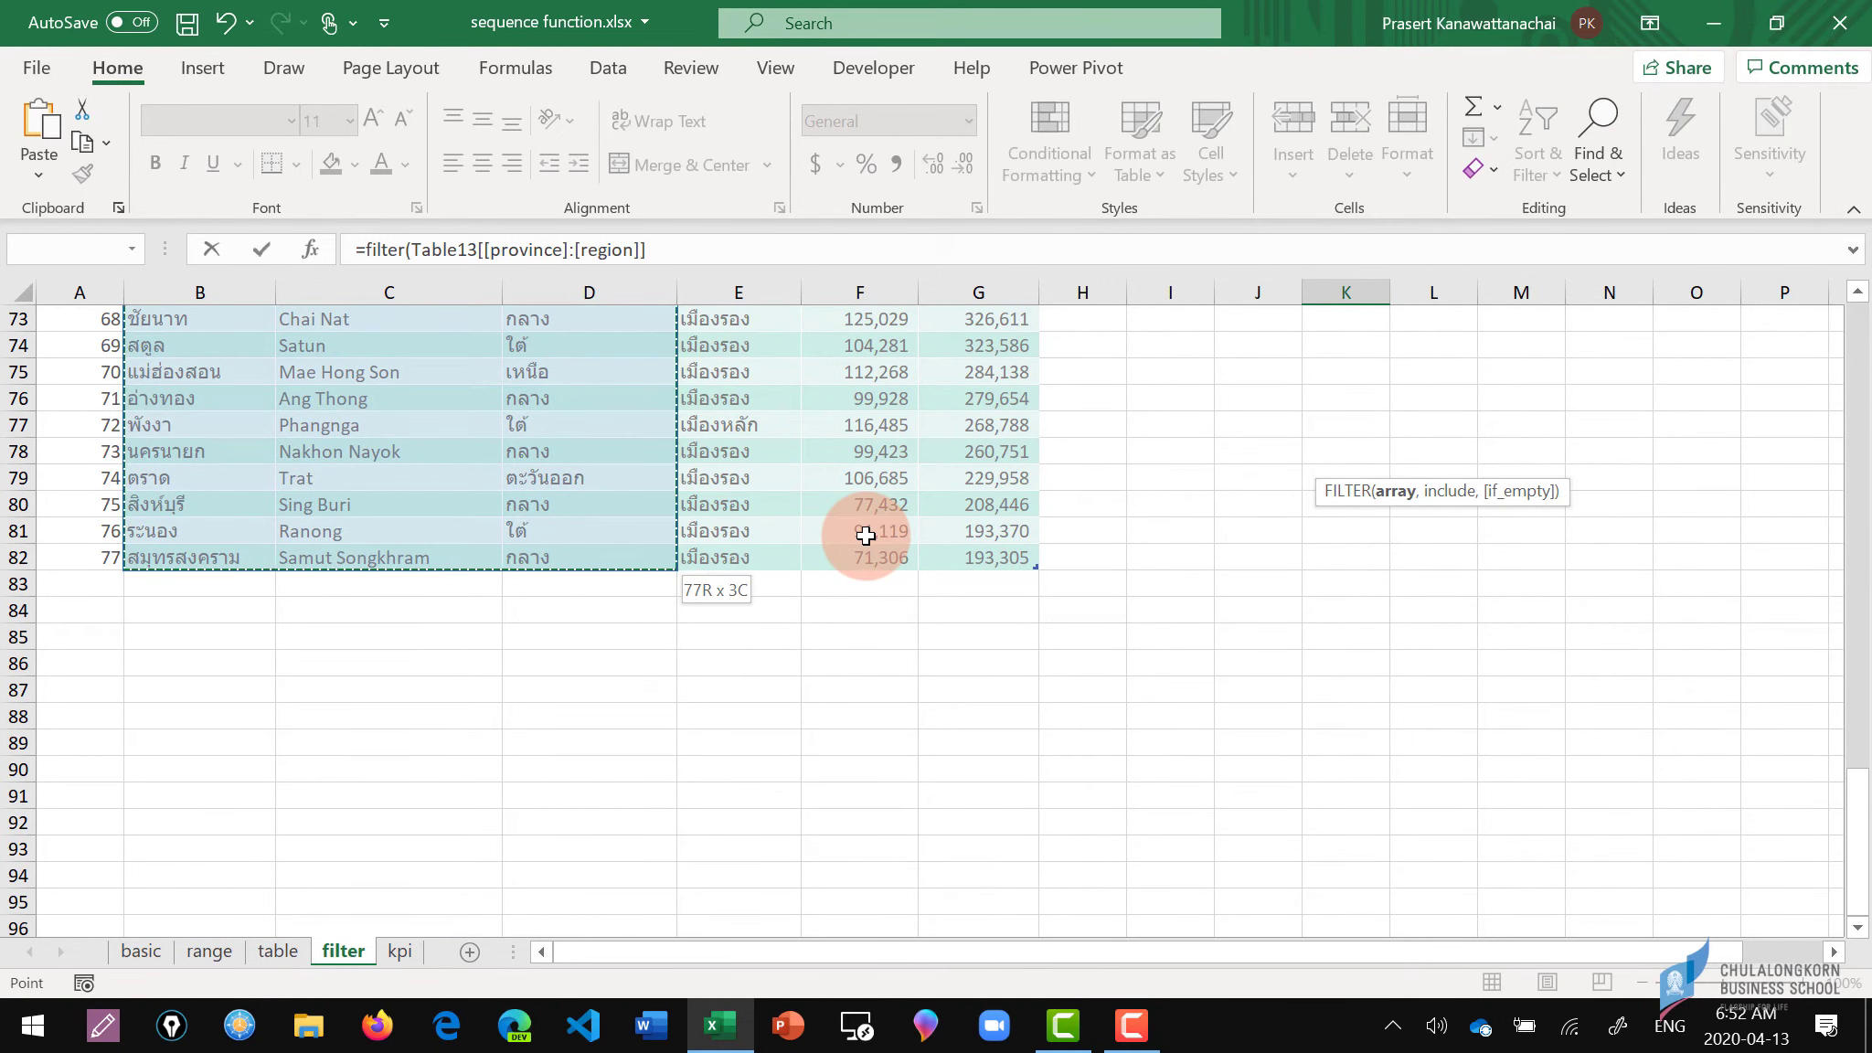
{"action": "type", "text": ","}
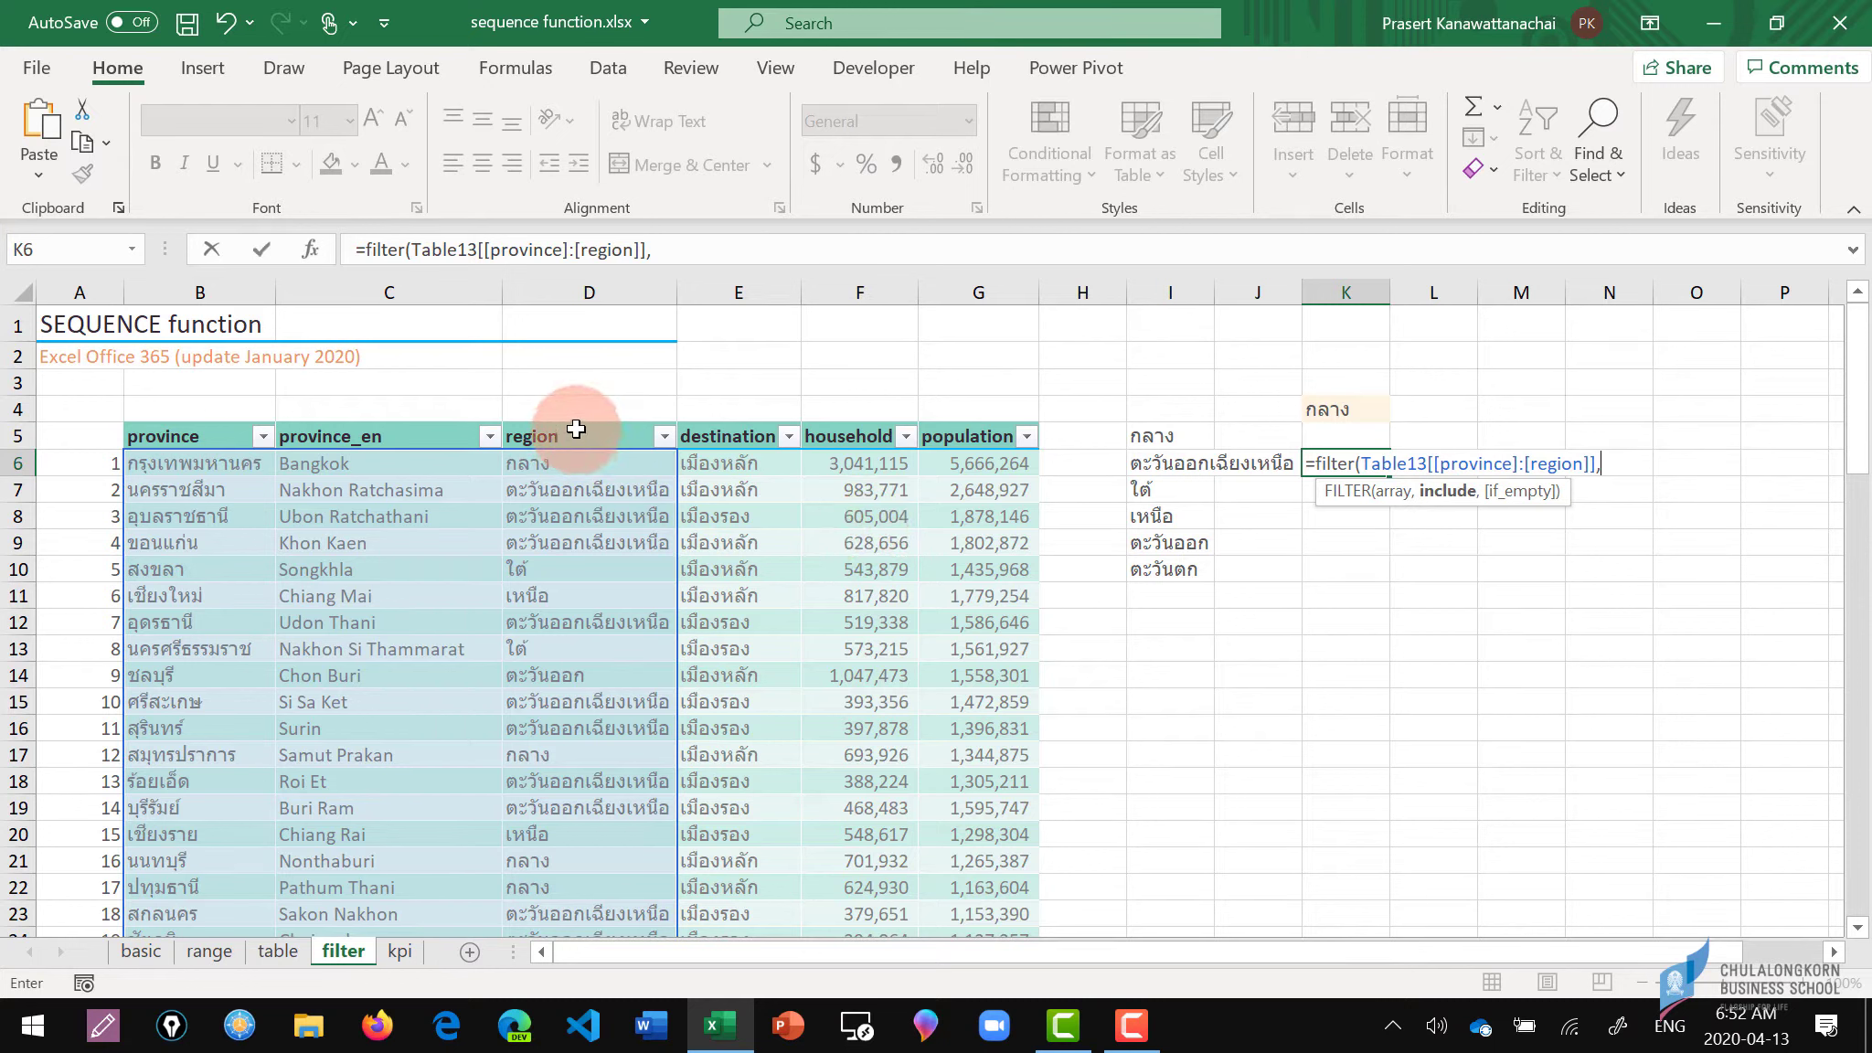
{"action": "left_click", "coordinate": [567, 420]}
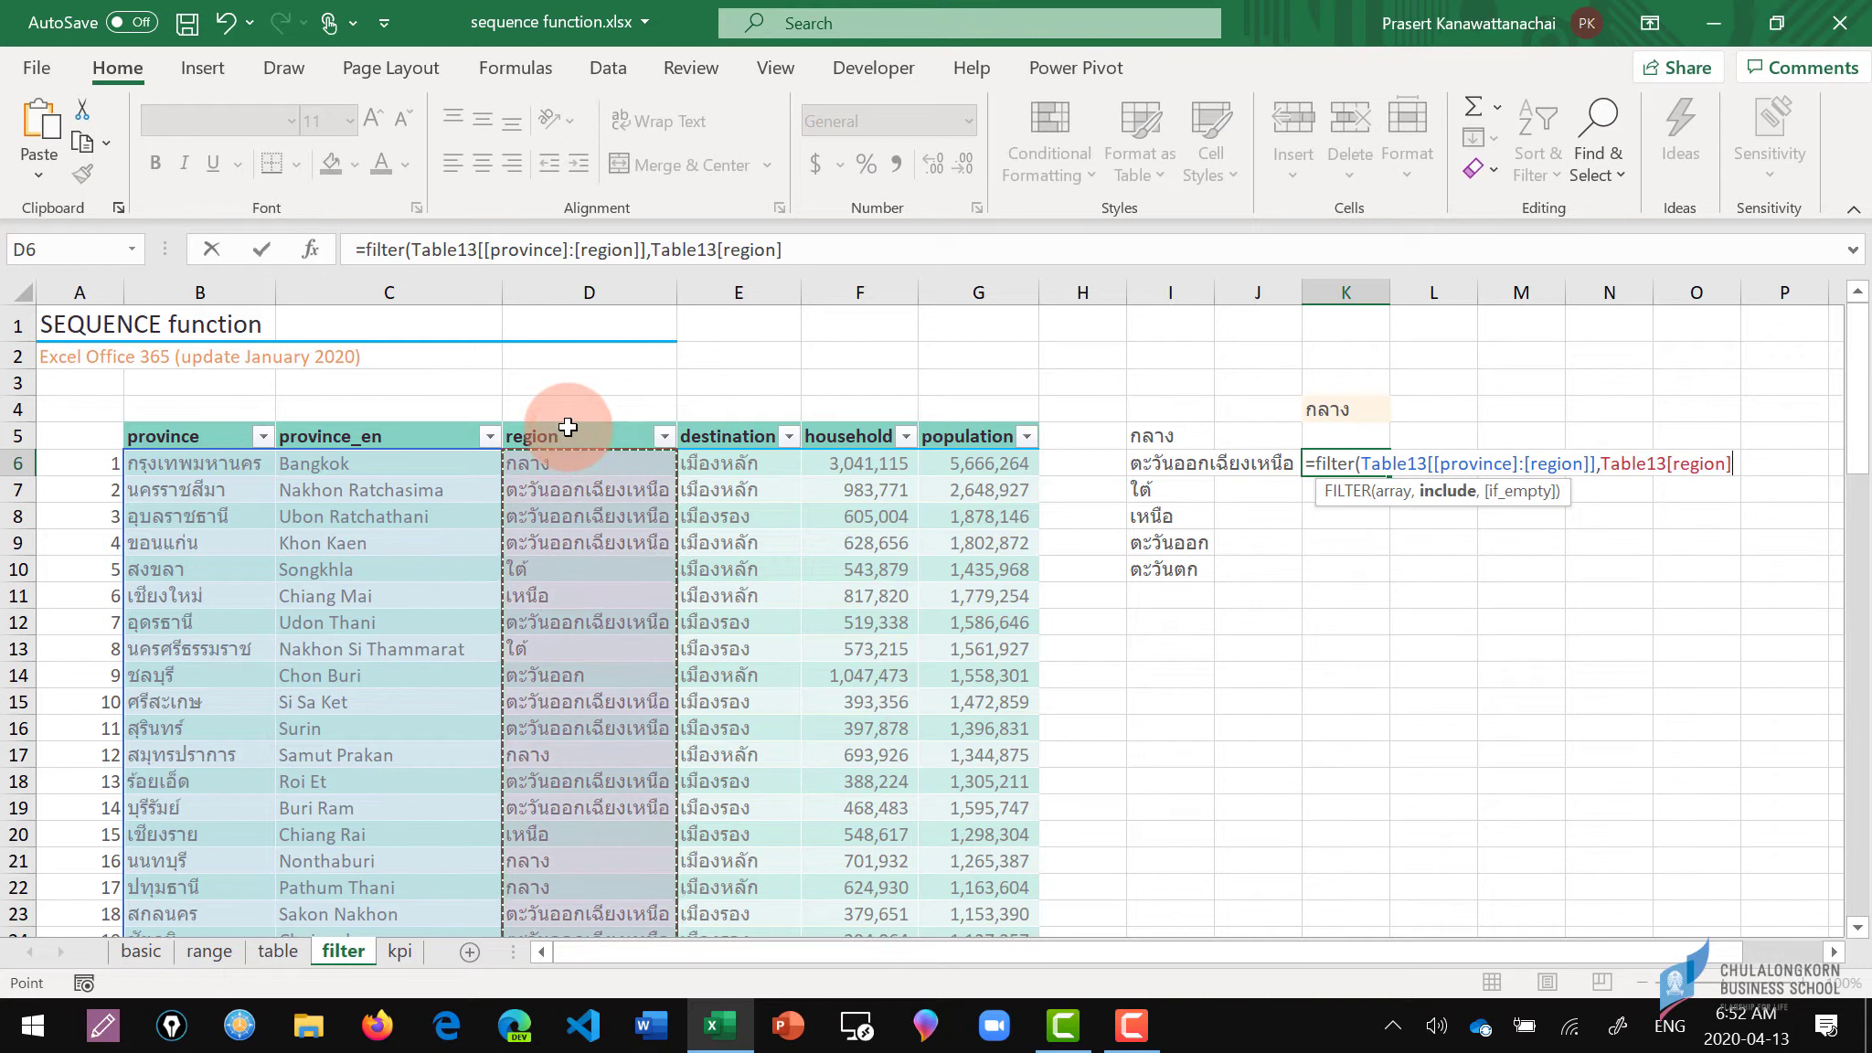
{"action": "type", "text": "="}
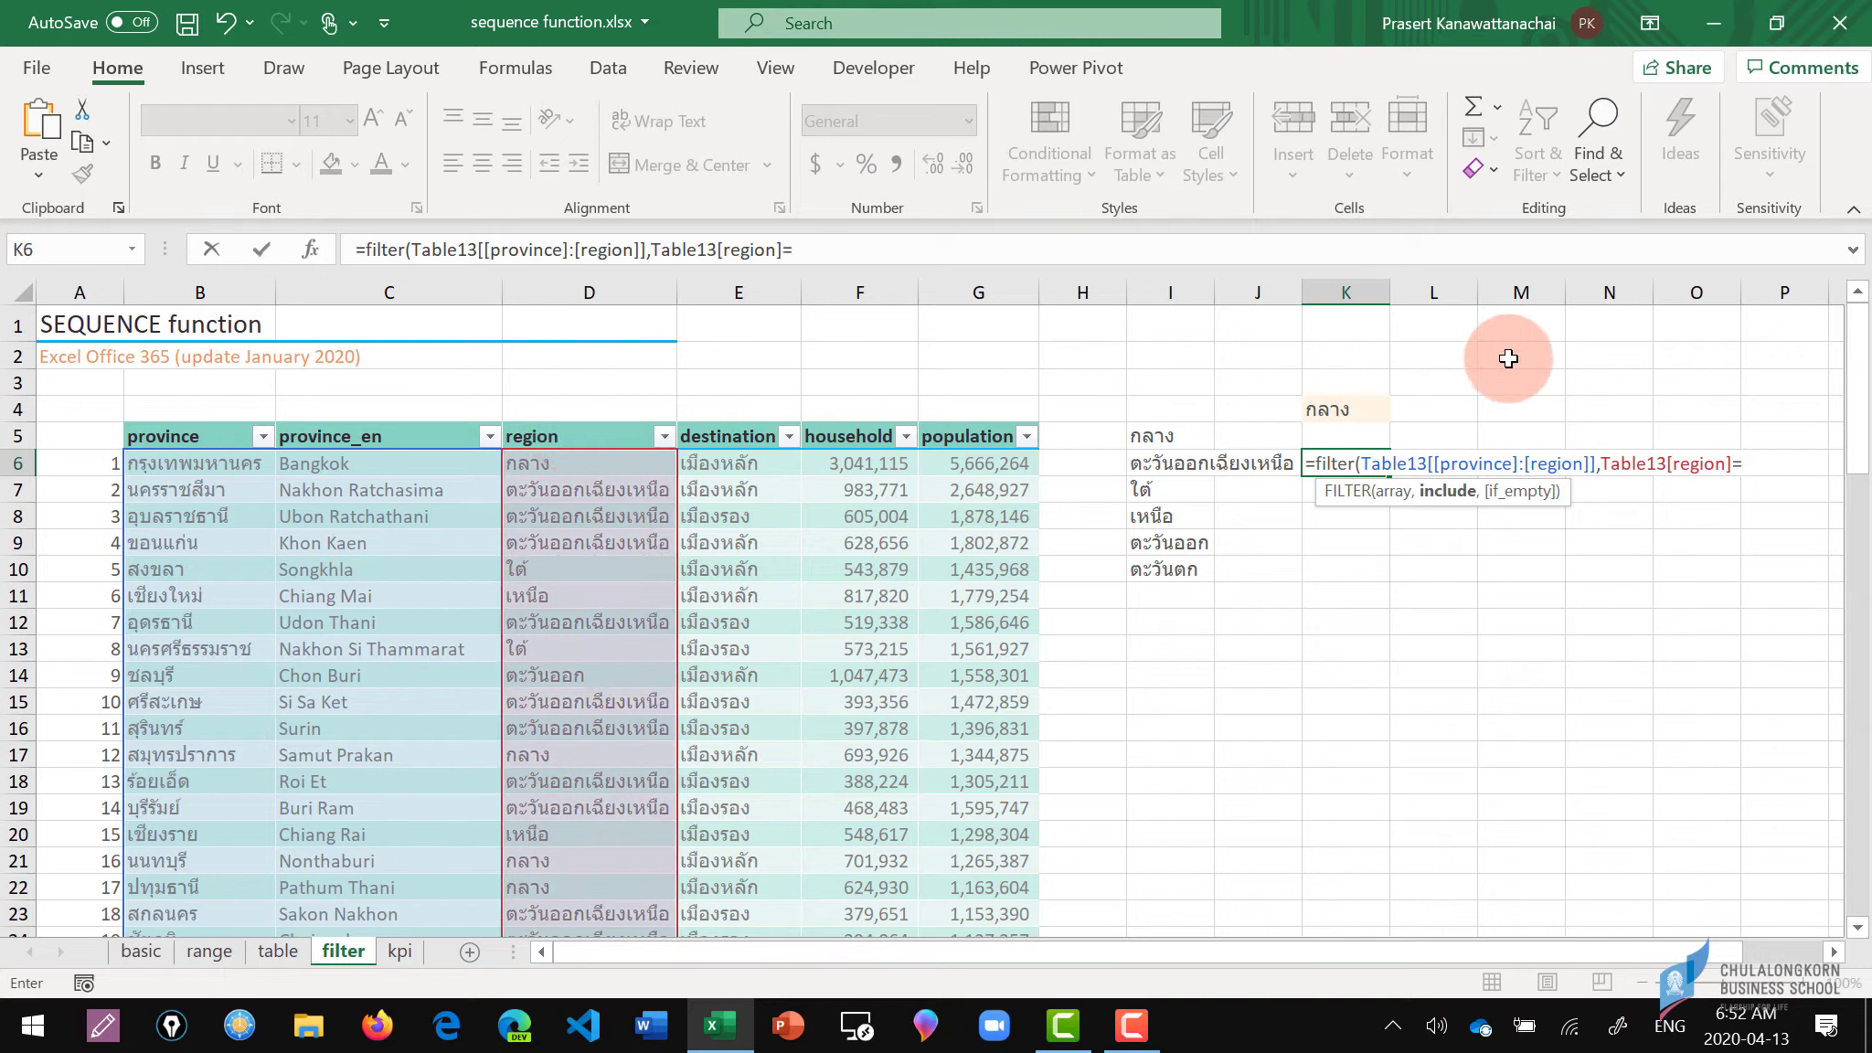
{"action": "left_click", "coordinate": [1330, 409]}
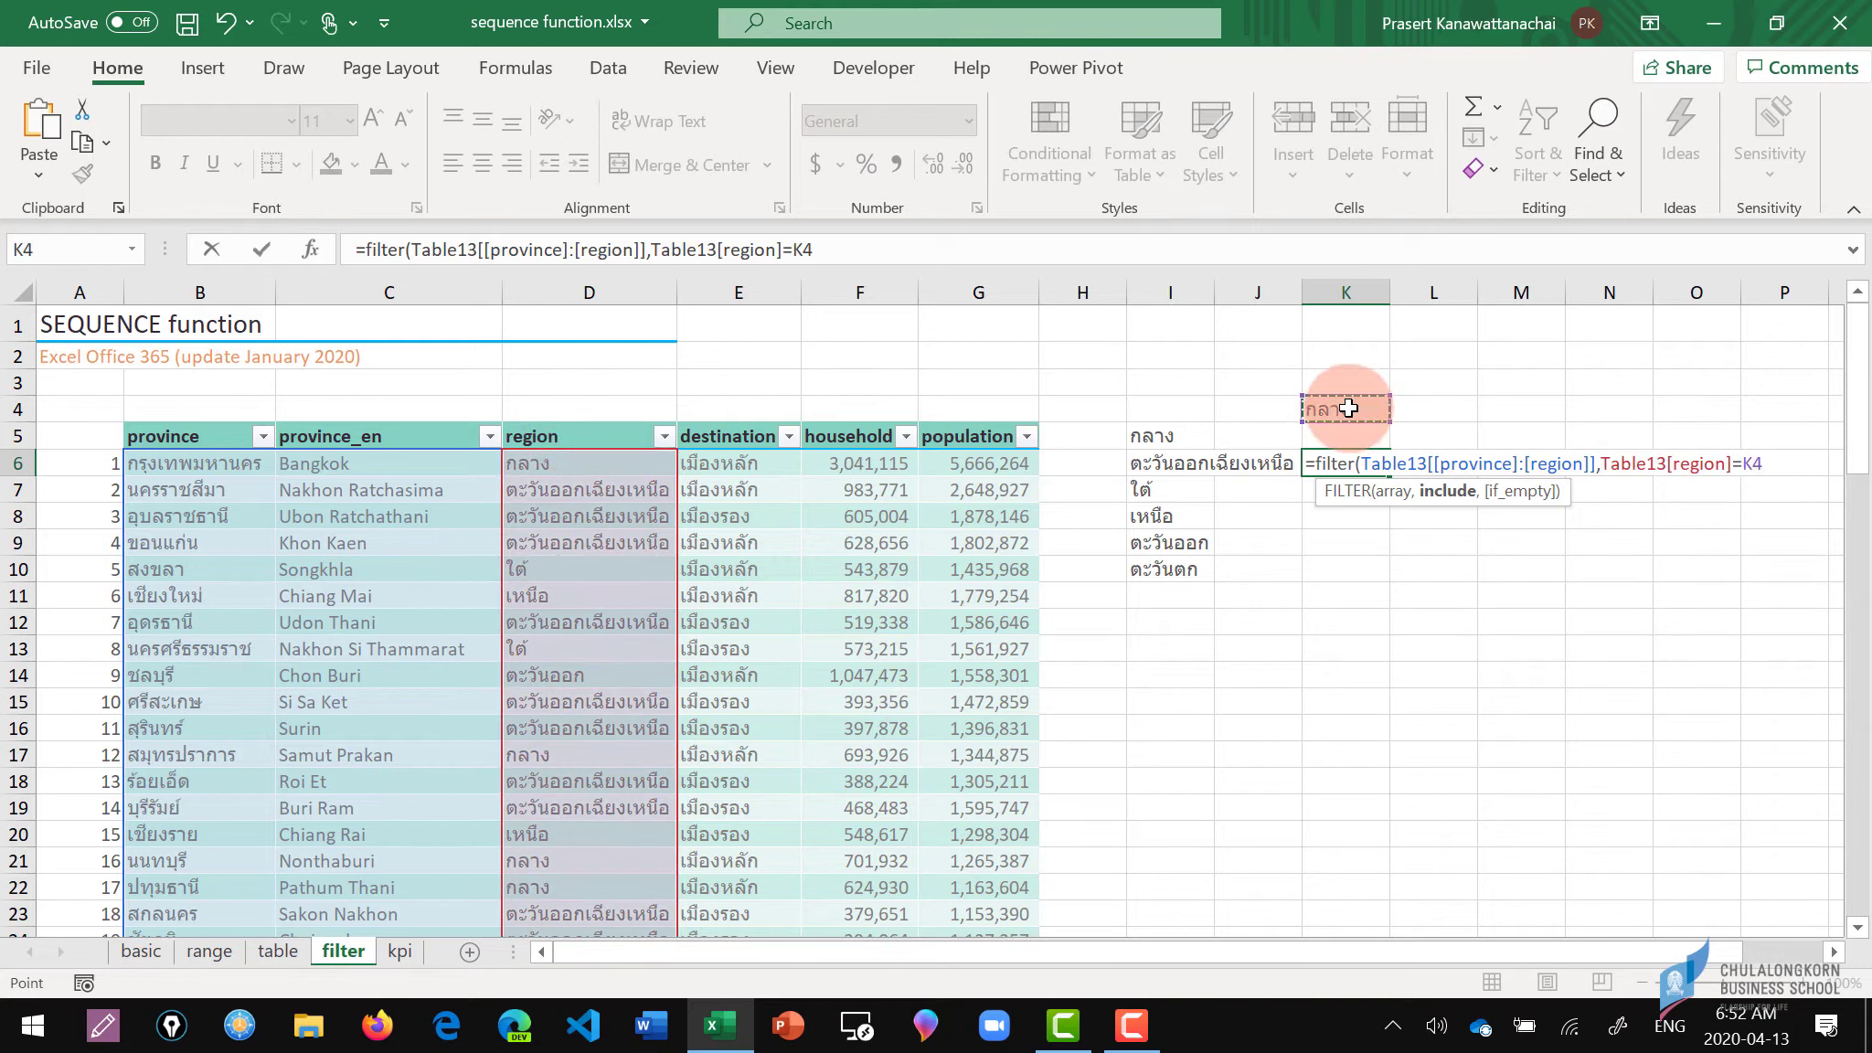
{"action": "type", "text": ")"}
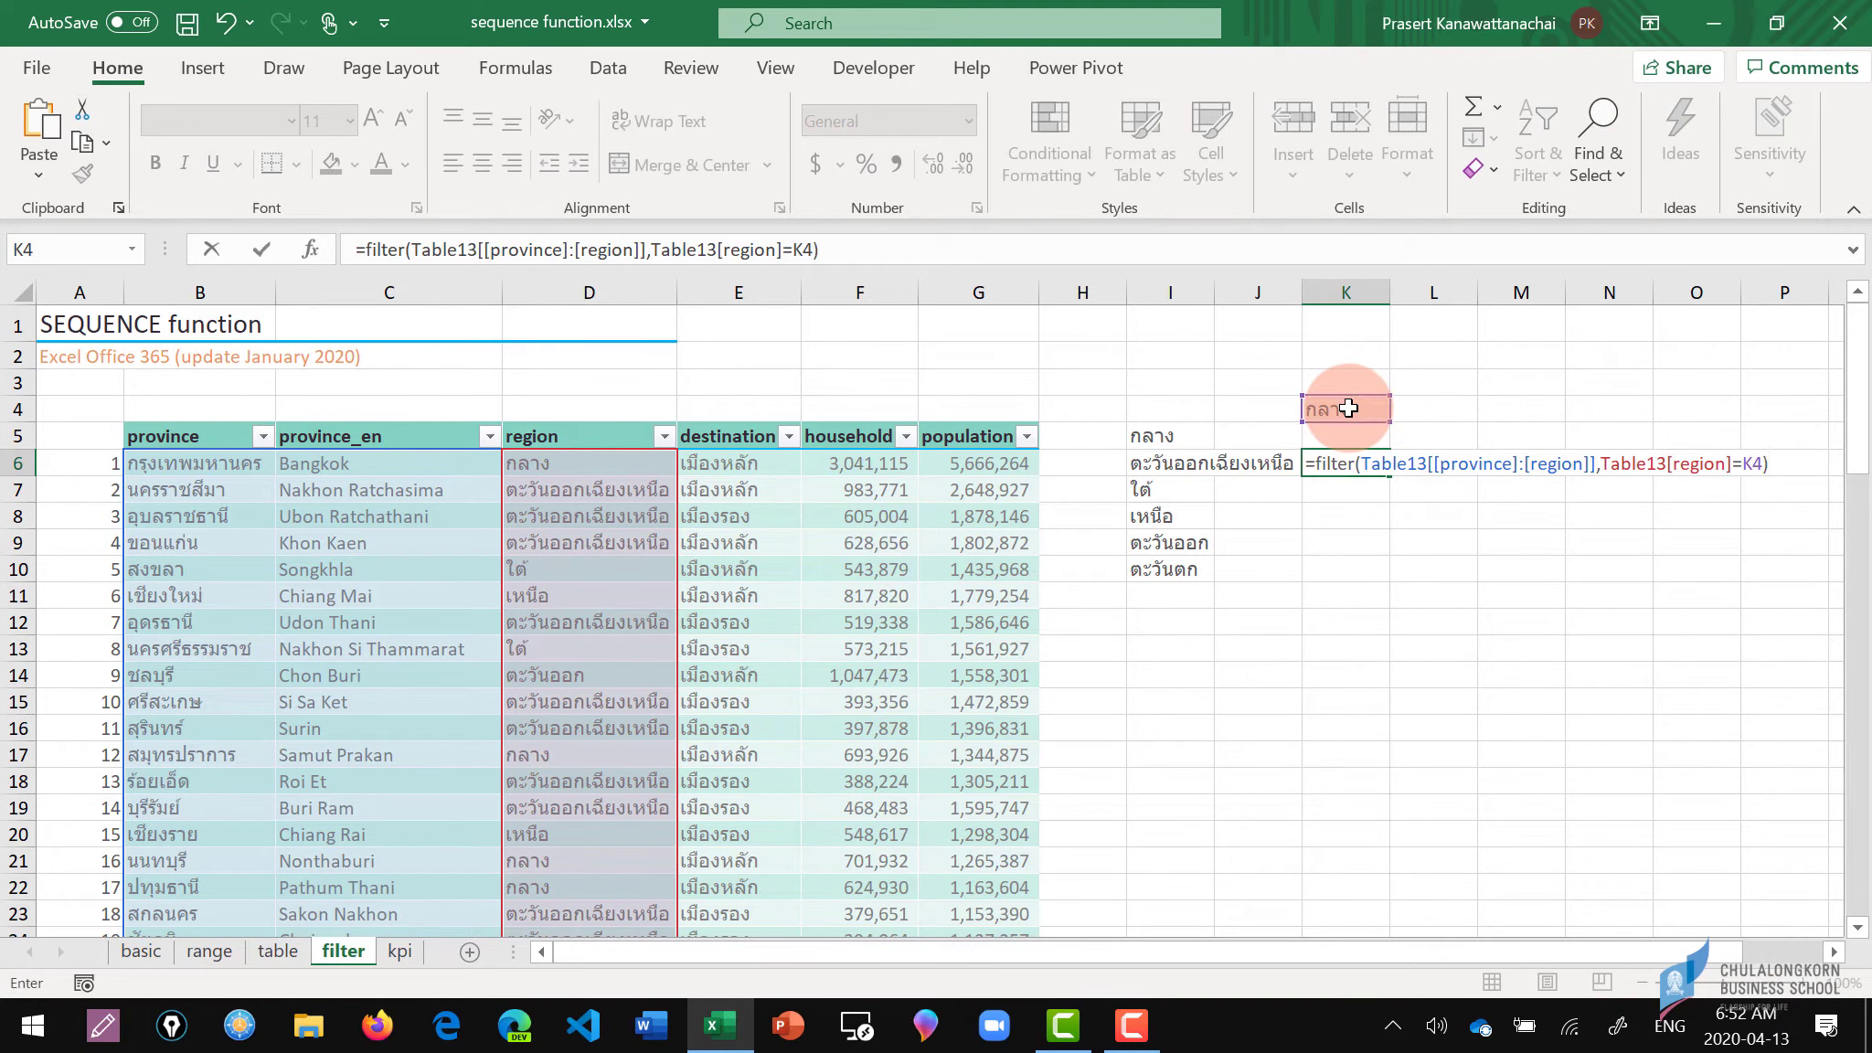
{"action": "key", "text": "Return"}
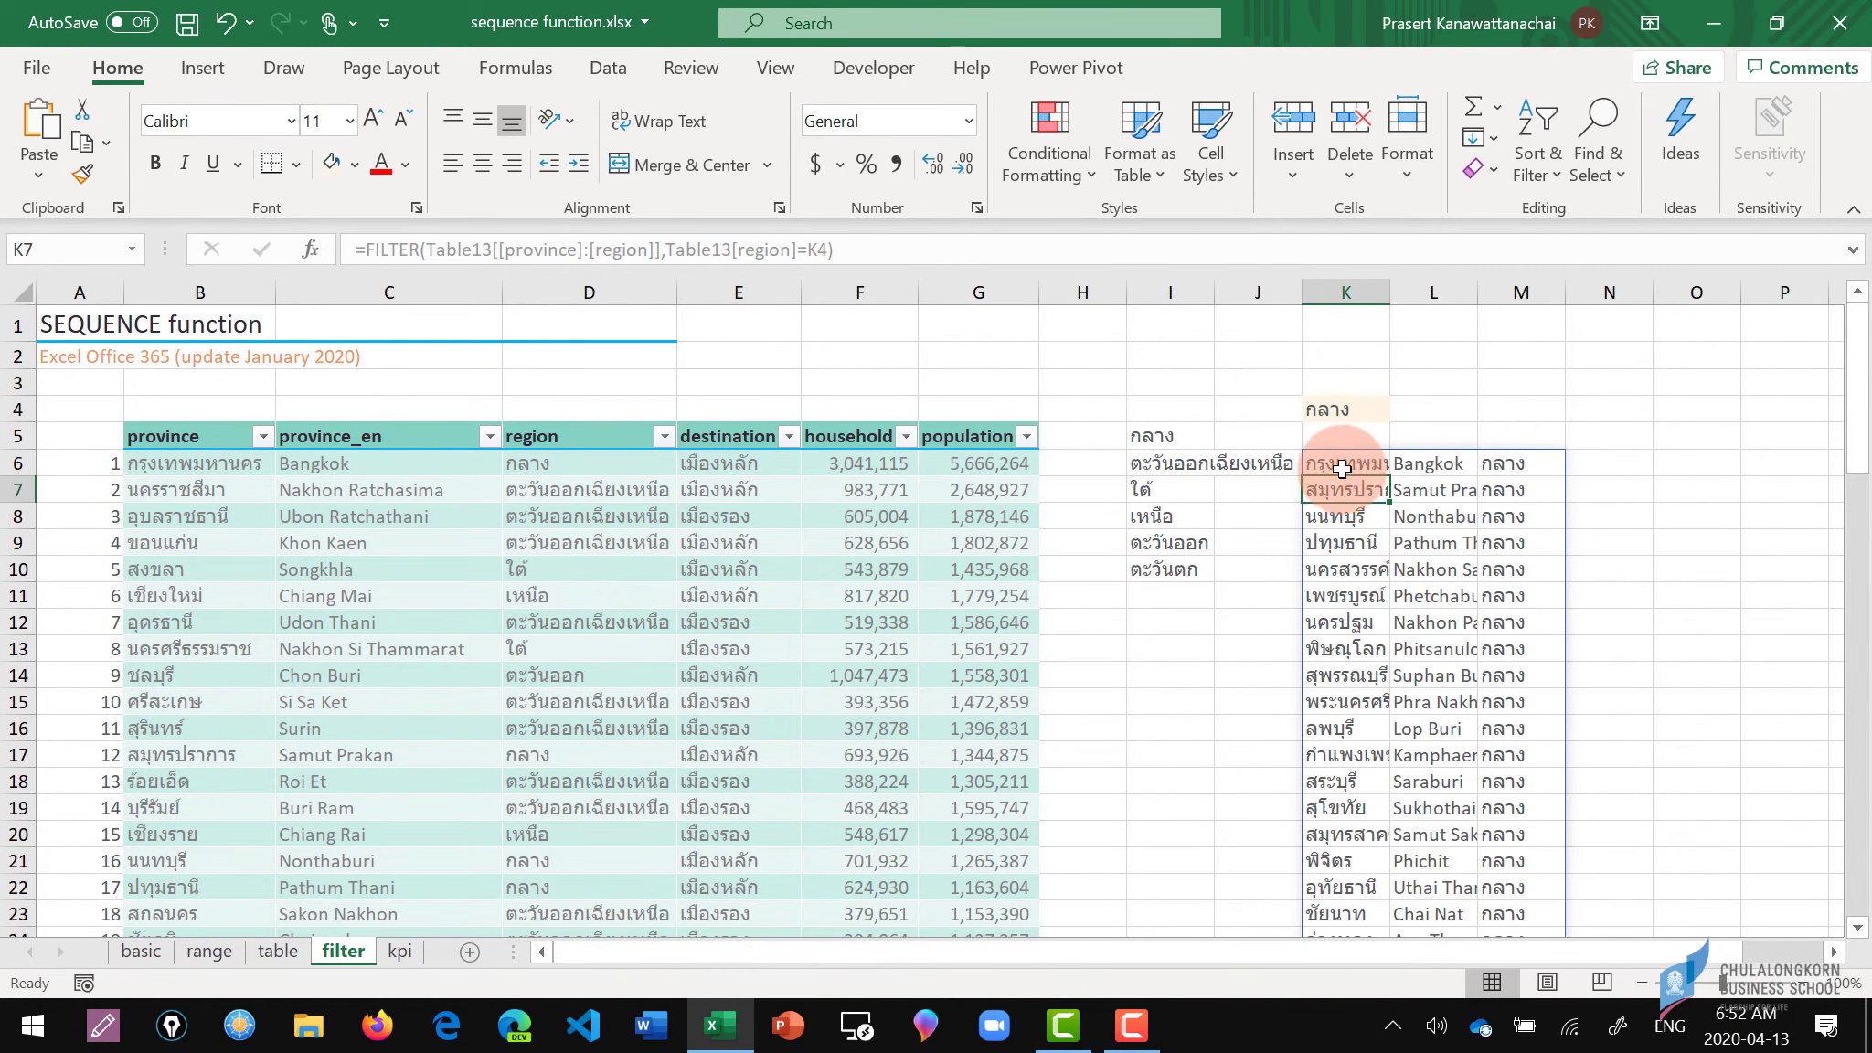
Review the spilled results, then set K4 to ใต้ to list the 14 southern provinces.
{"action": "left_click", "coordinate": [1346, 468]}
{"action": "scroll", "coordinate": [1349, 502], "scroll_direction": "down", "scroll_amount": 4}
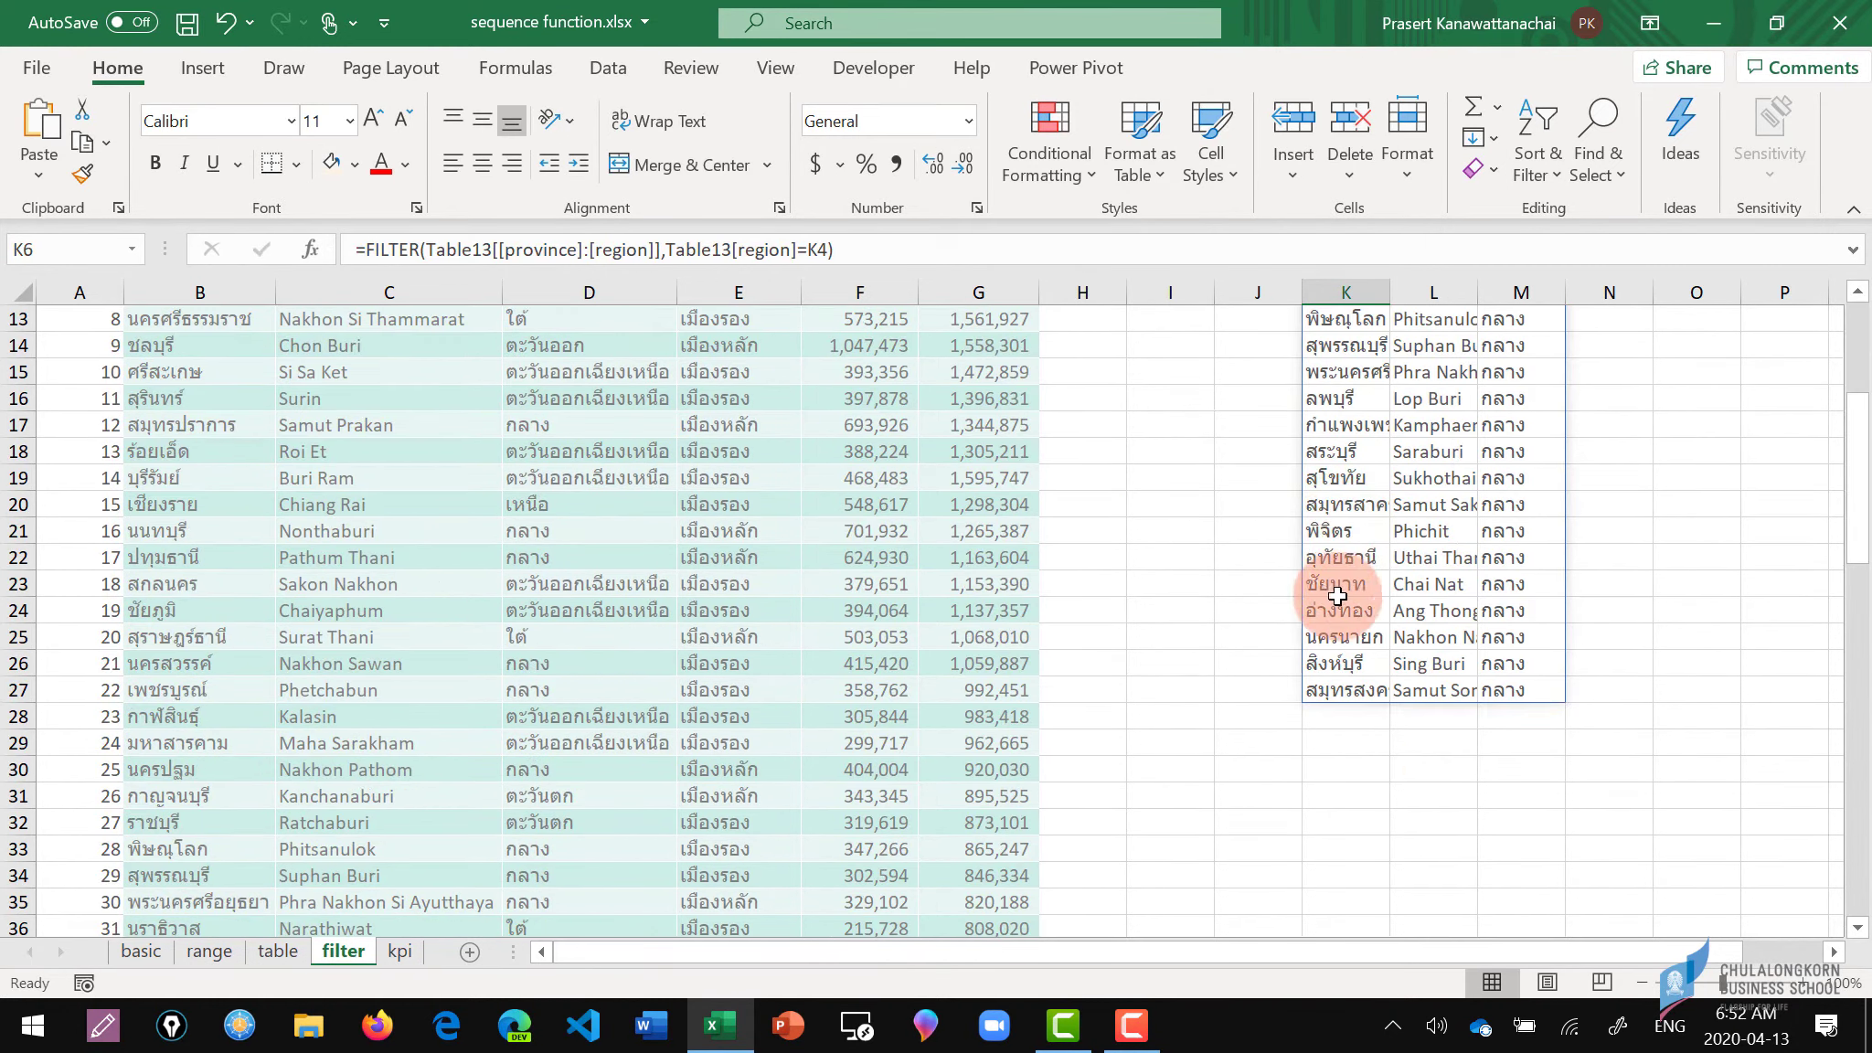
{"action": "scroll", "coordinate": [1391, 534], "scroll_direction": "up", "scroll_amount": 3}
{"action": "scroll", "coordinate": [1379, 445], "scroll_direction": "up", "scroll_amount": 1}
{"action": "left_click", "coordinate": [1348, 409]}
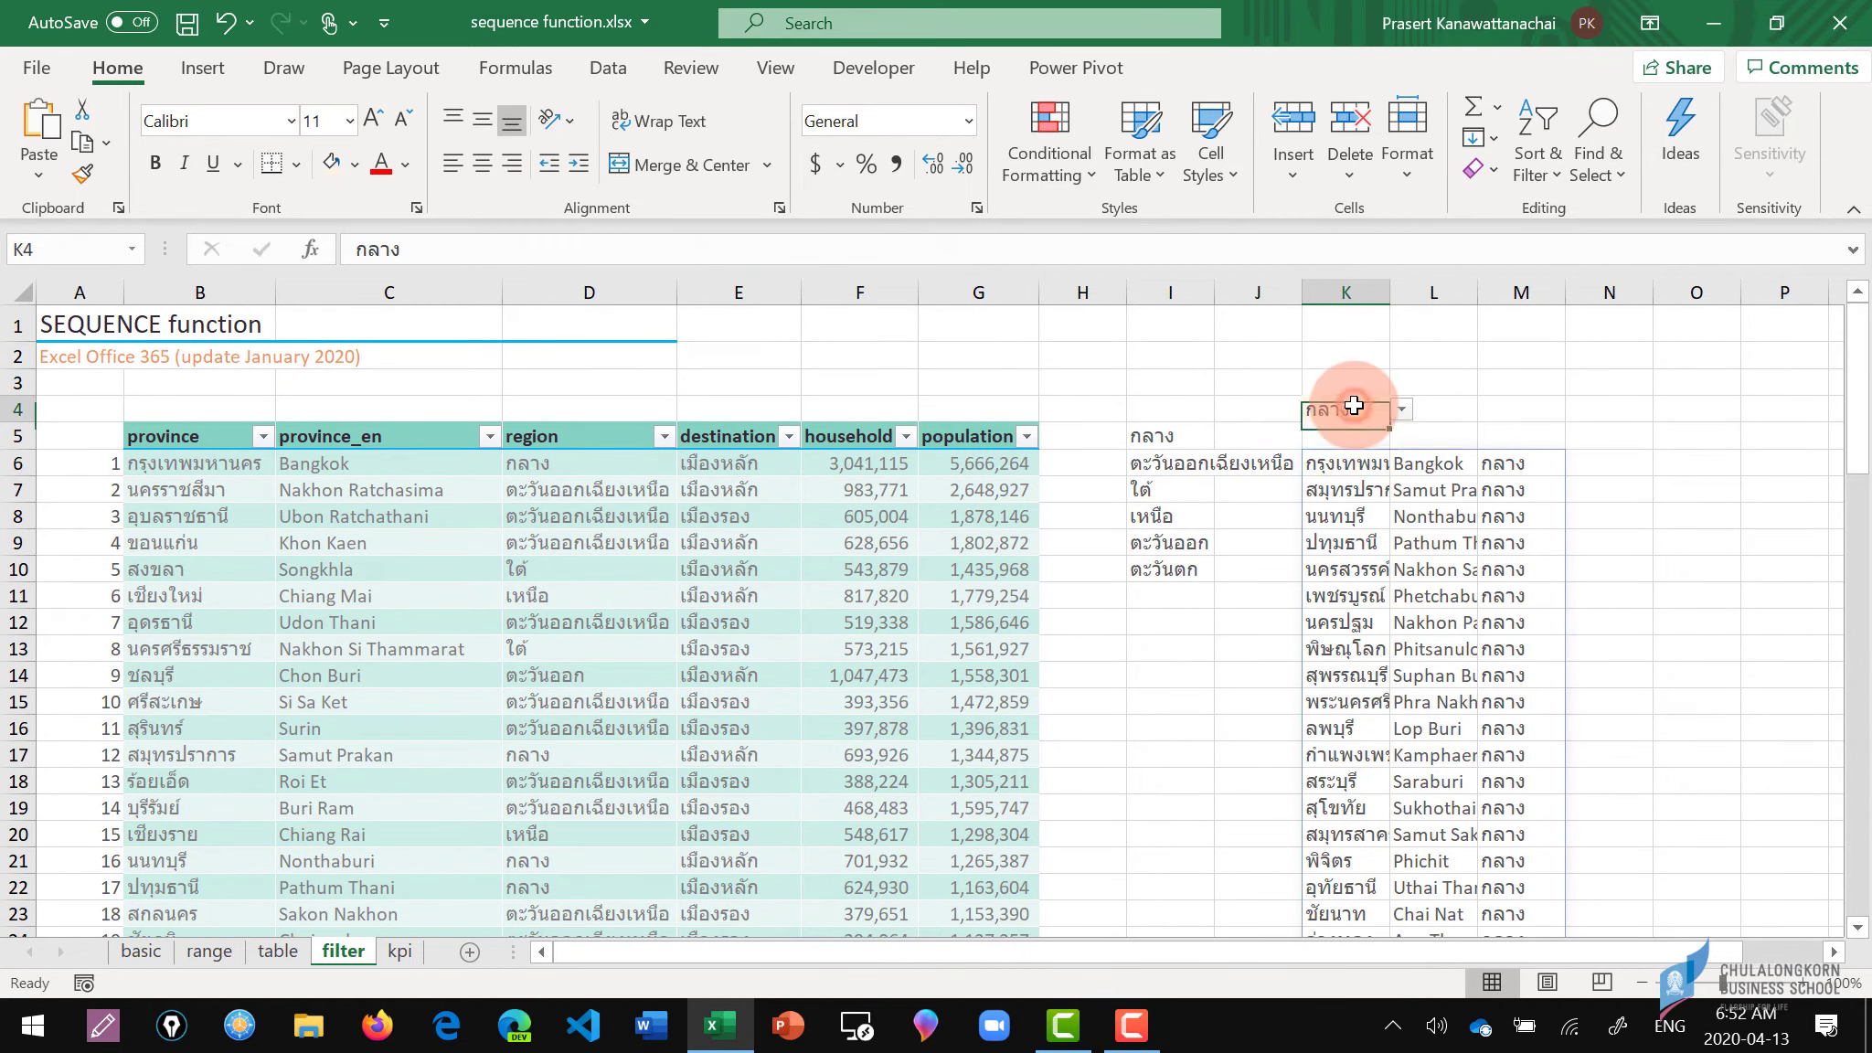
{"action": "left_click", "coordinate": [1399, 409]}
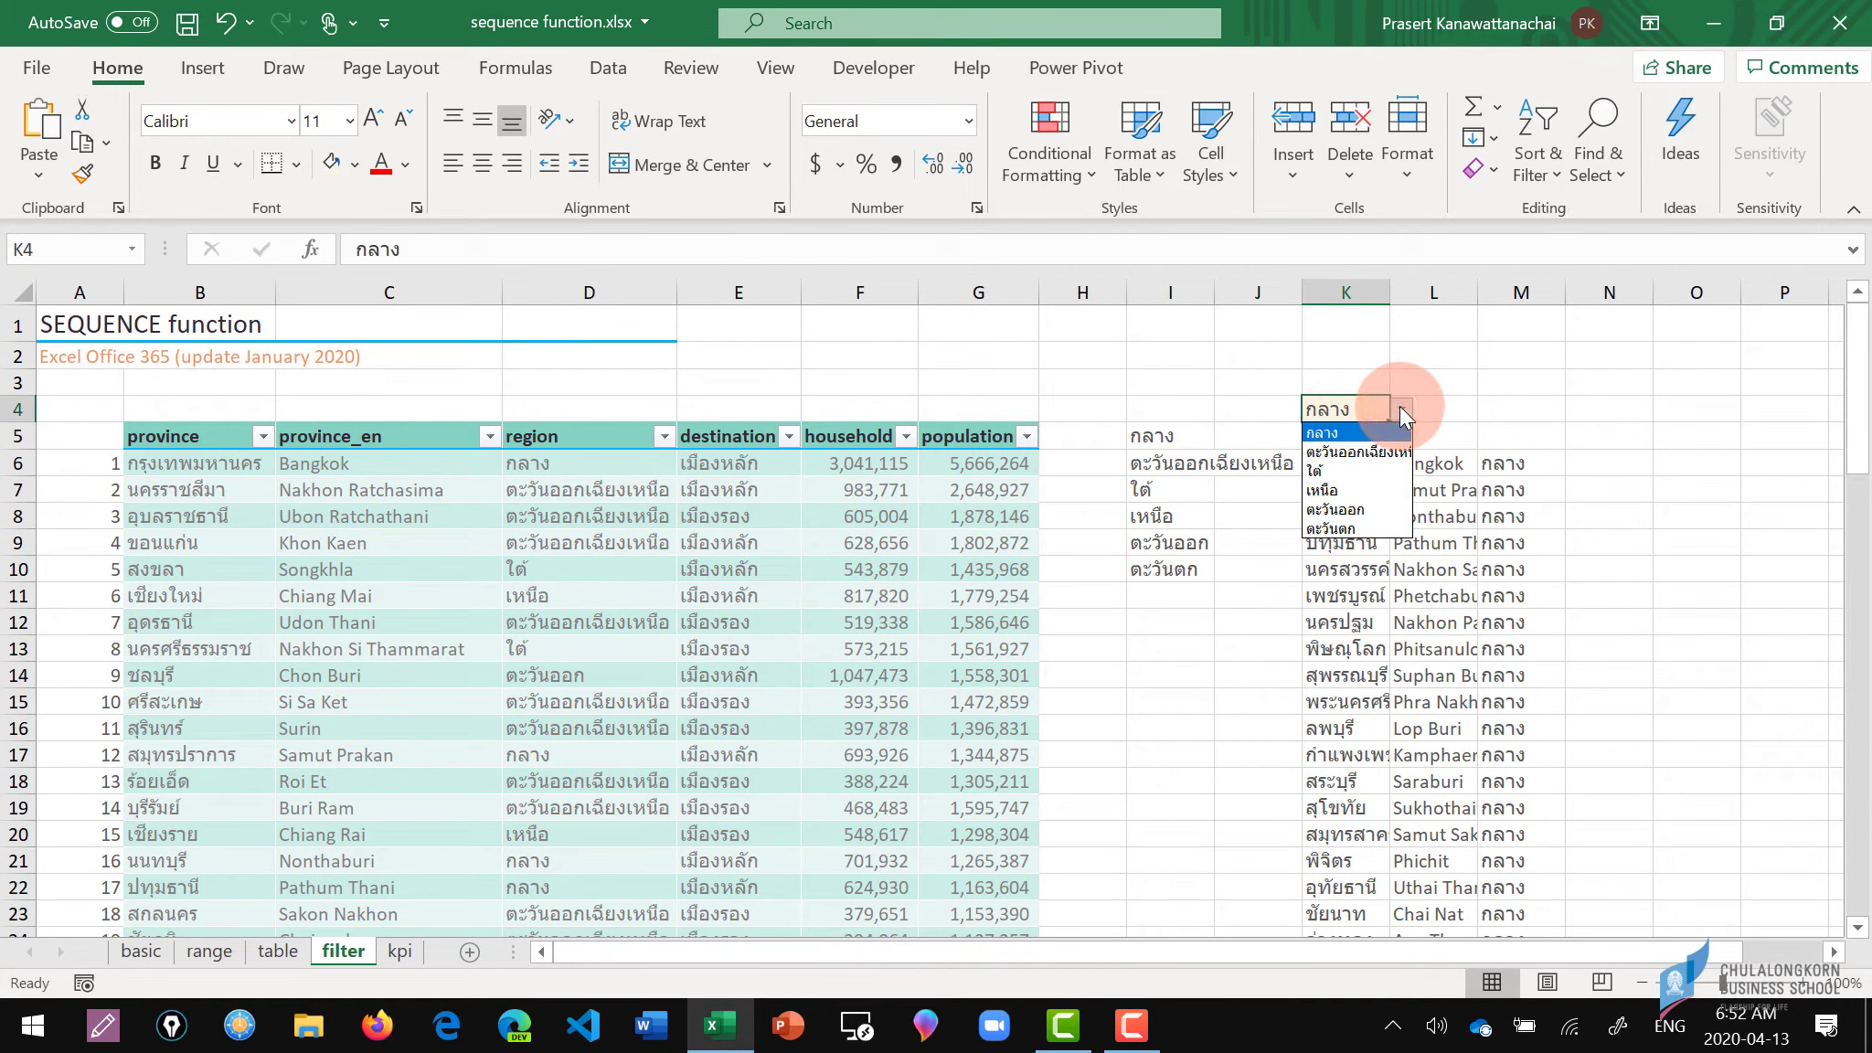
{"action": "left_click", "coordinate": [1347, 472]}
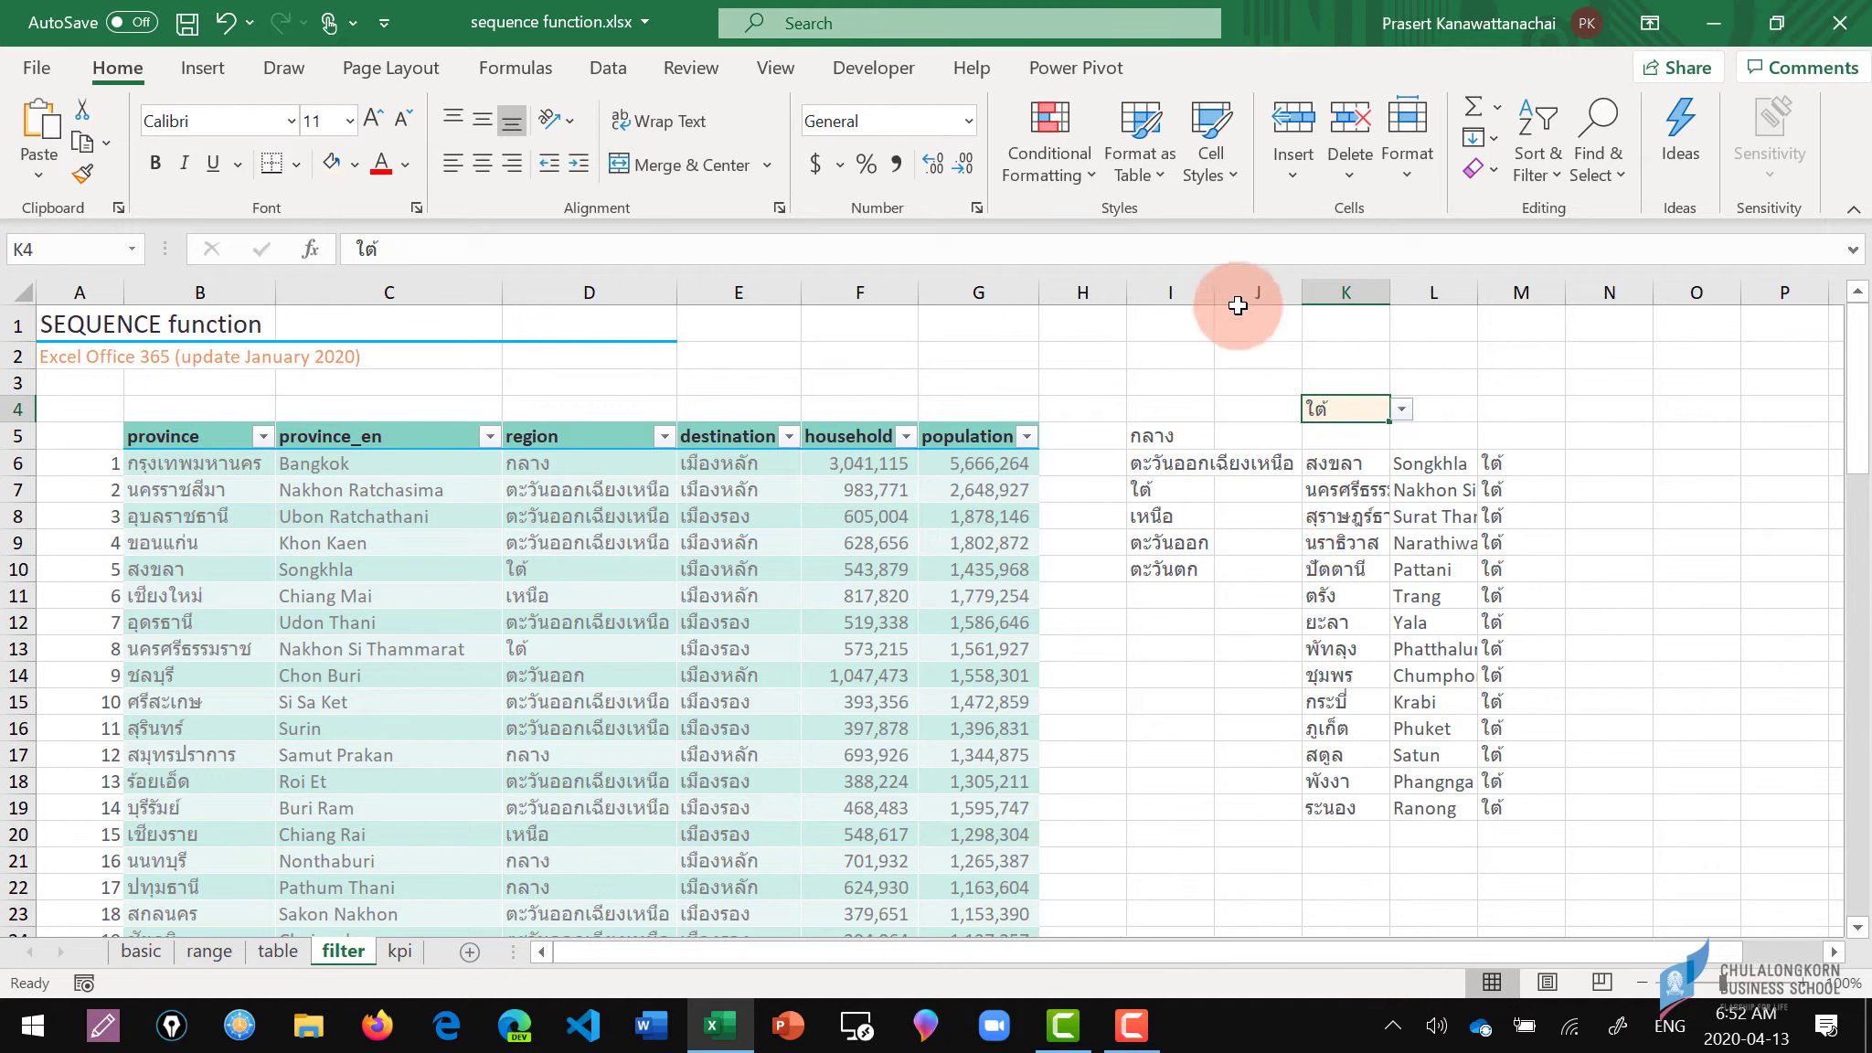
Autofit column I to fit ตะวันออกเฉียงเหนือ, then select the province results K6:K19.
{"action": "left_click", "coordinate": [1257, 464]}
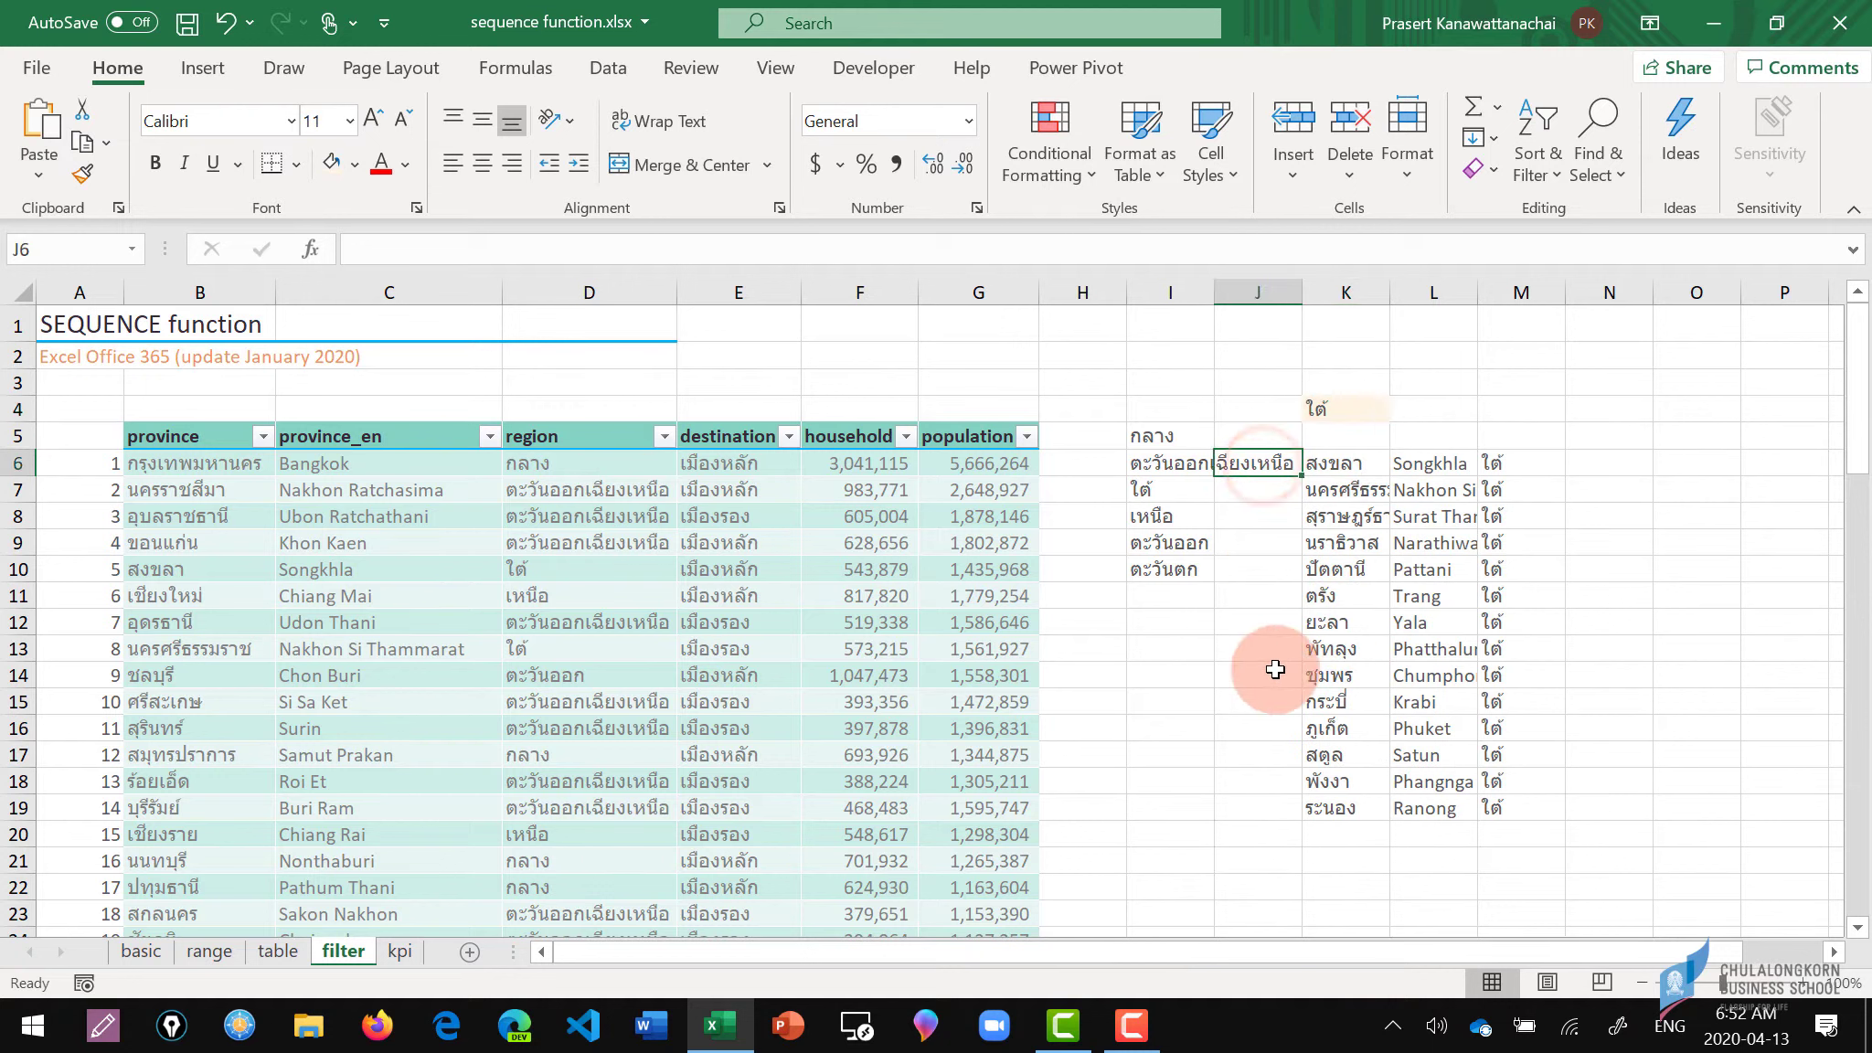
{"action": "left_click", "coordinate": [1274, 808], "text": "shift"}
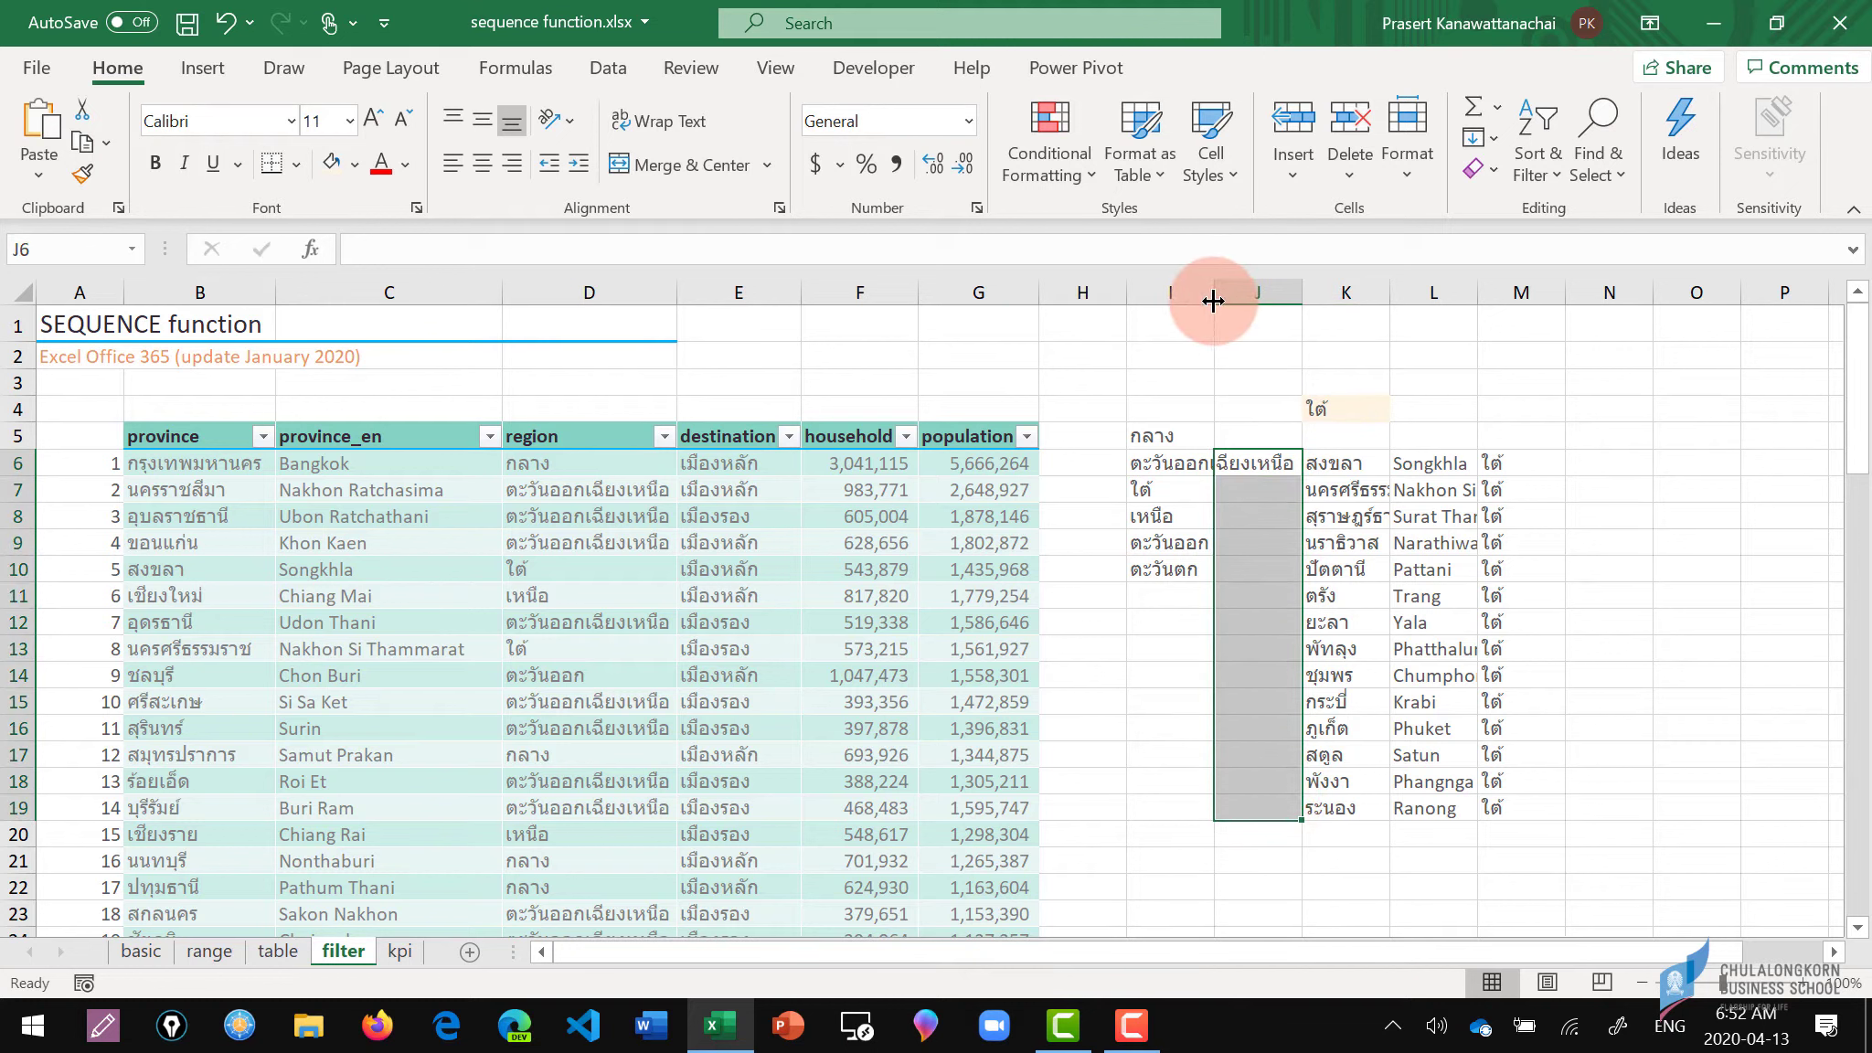
{"action": "double_click", "coordinate": [1213, 301]}
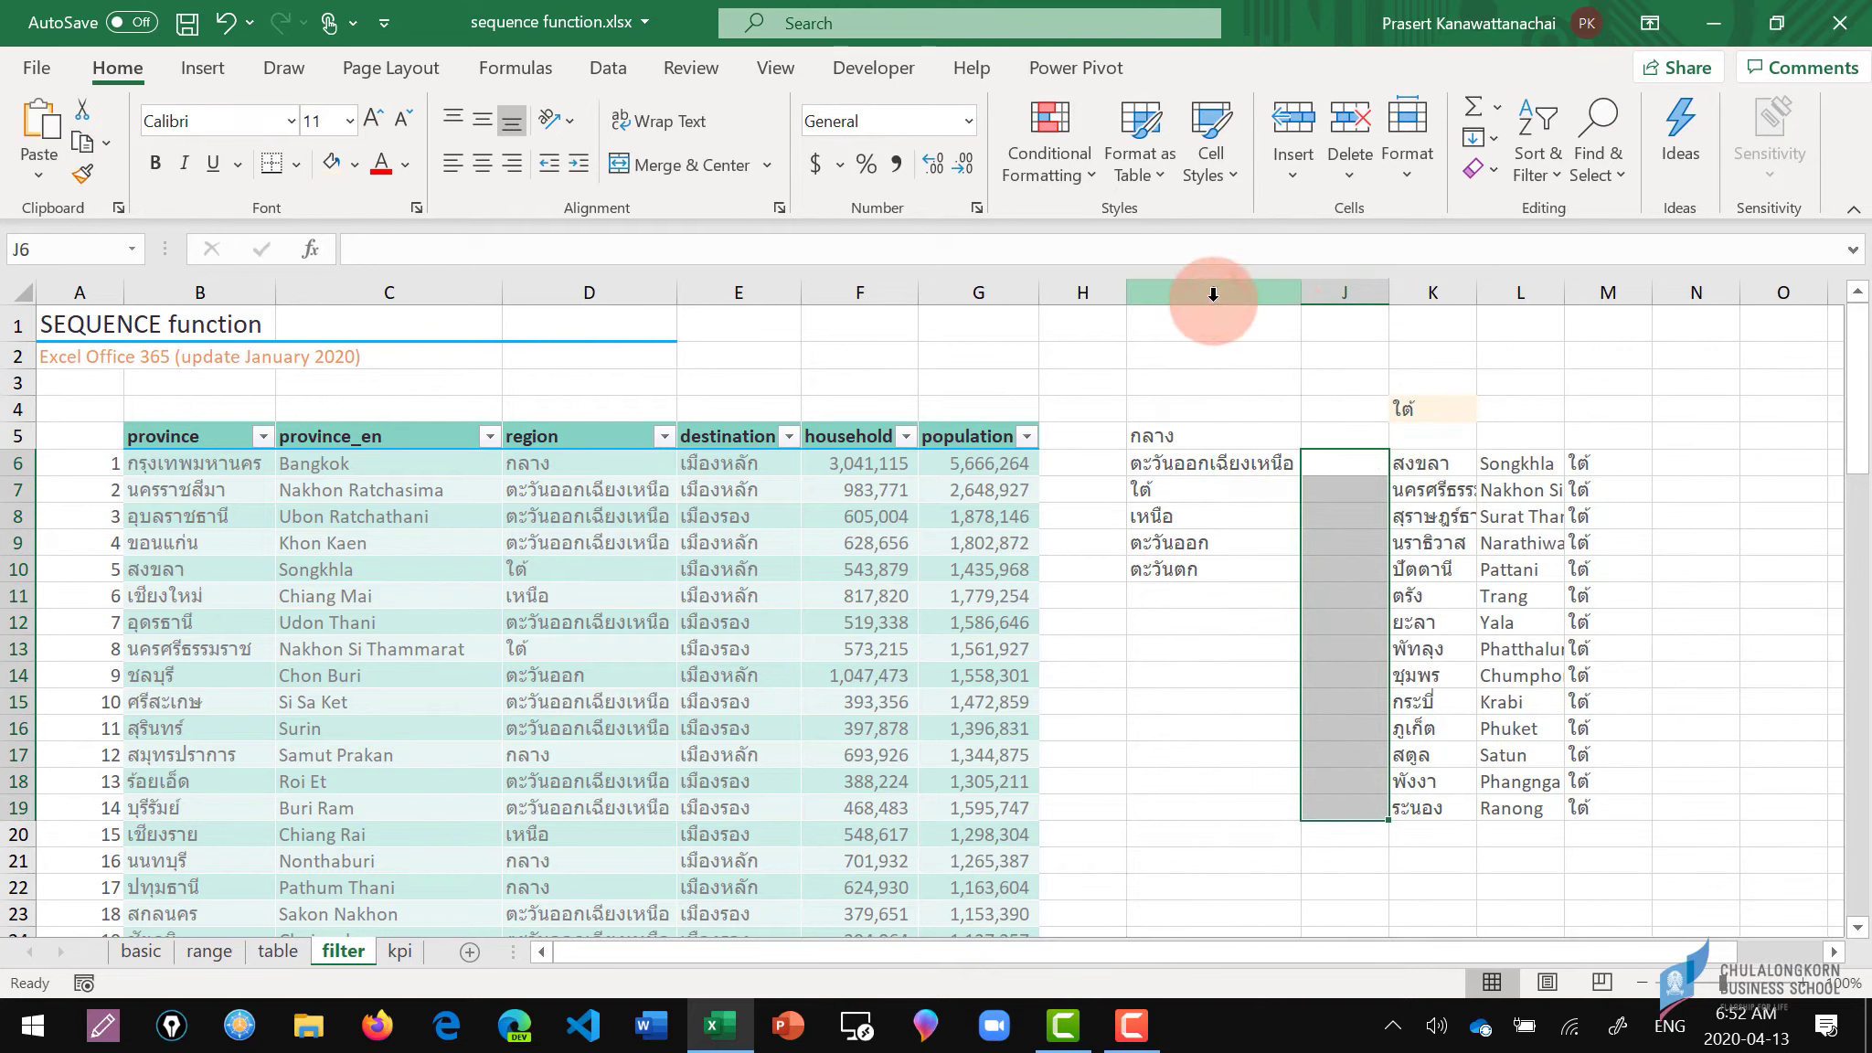
{"action": "left_click", "coordinate": [1351, 462]}
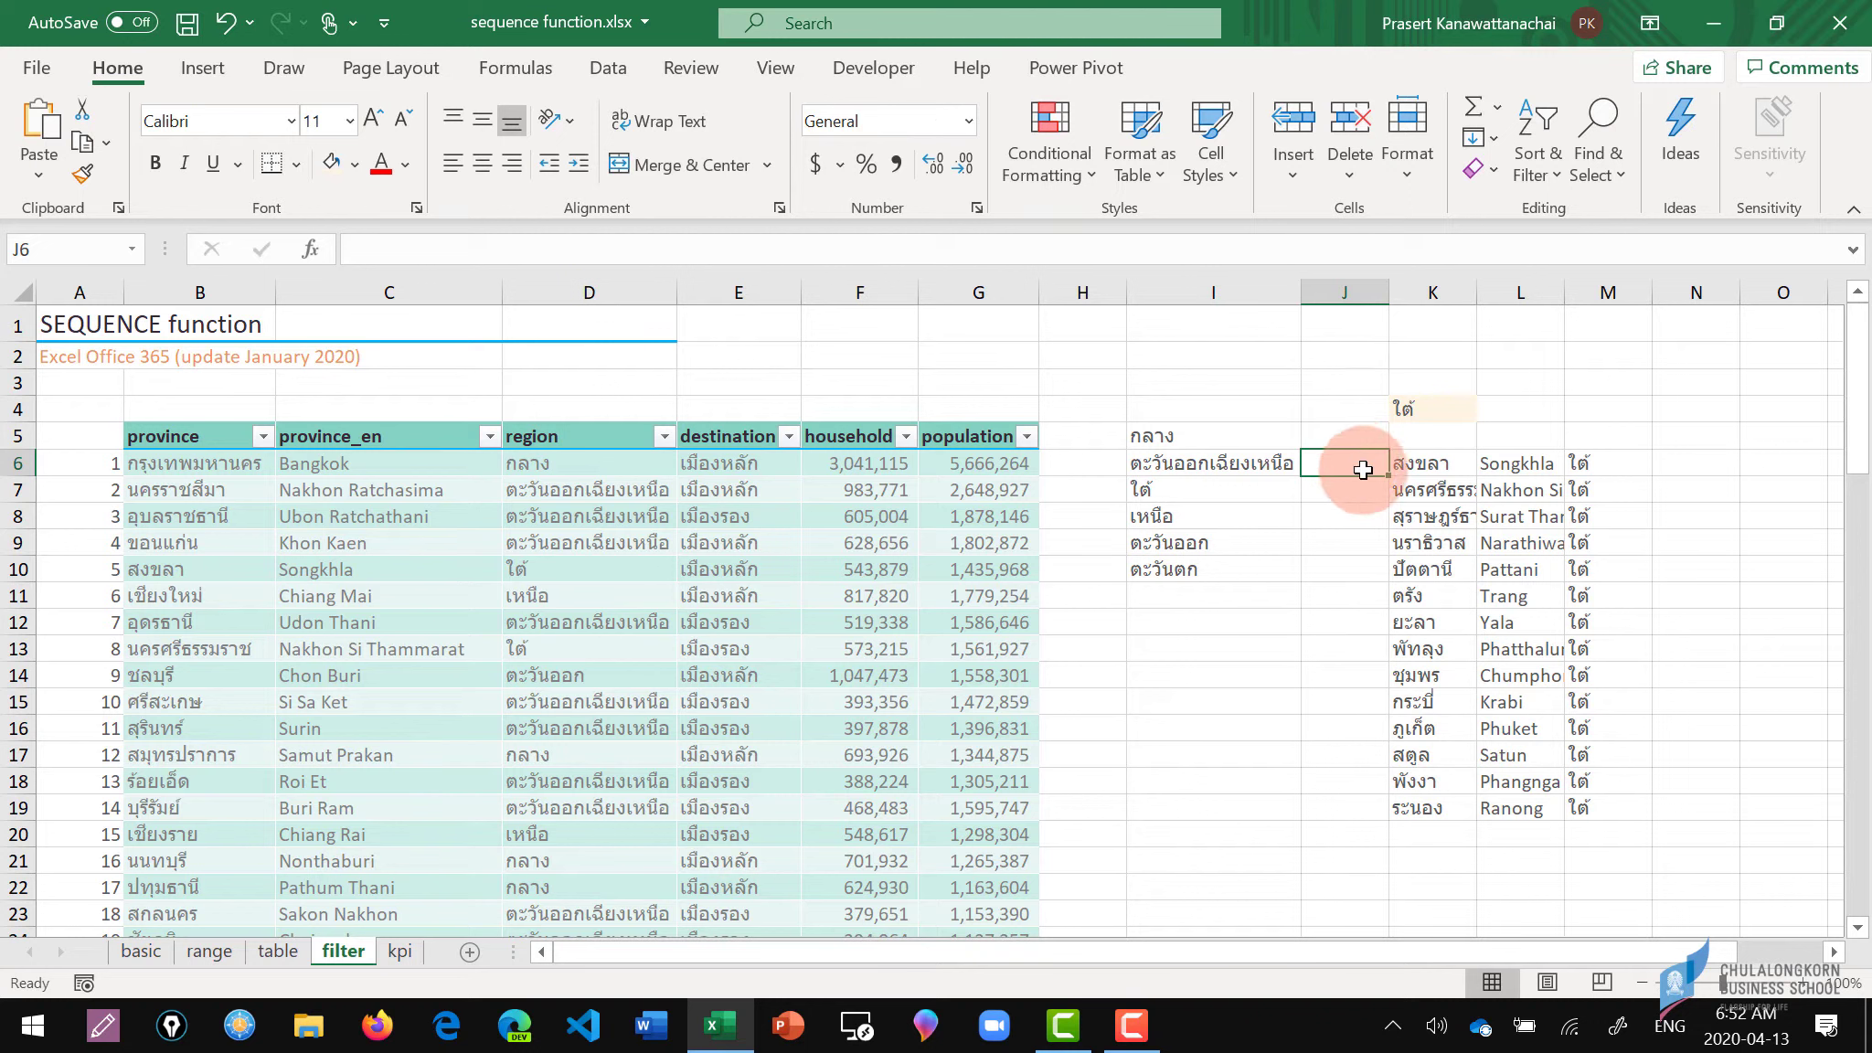
{"action": "left_click", "coordinate": [1403, 466]}
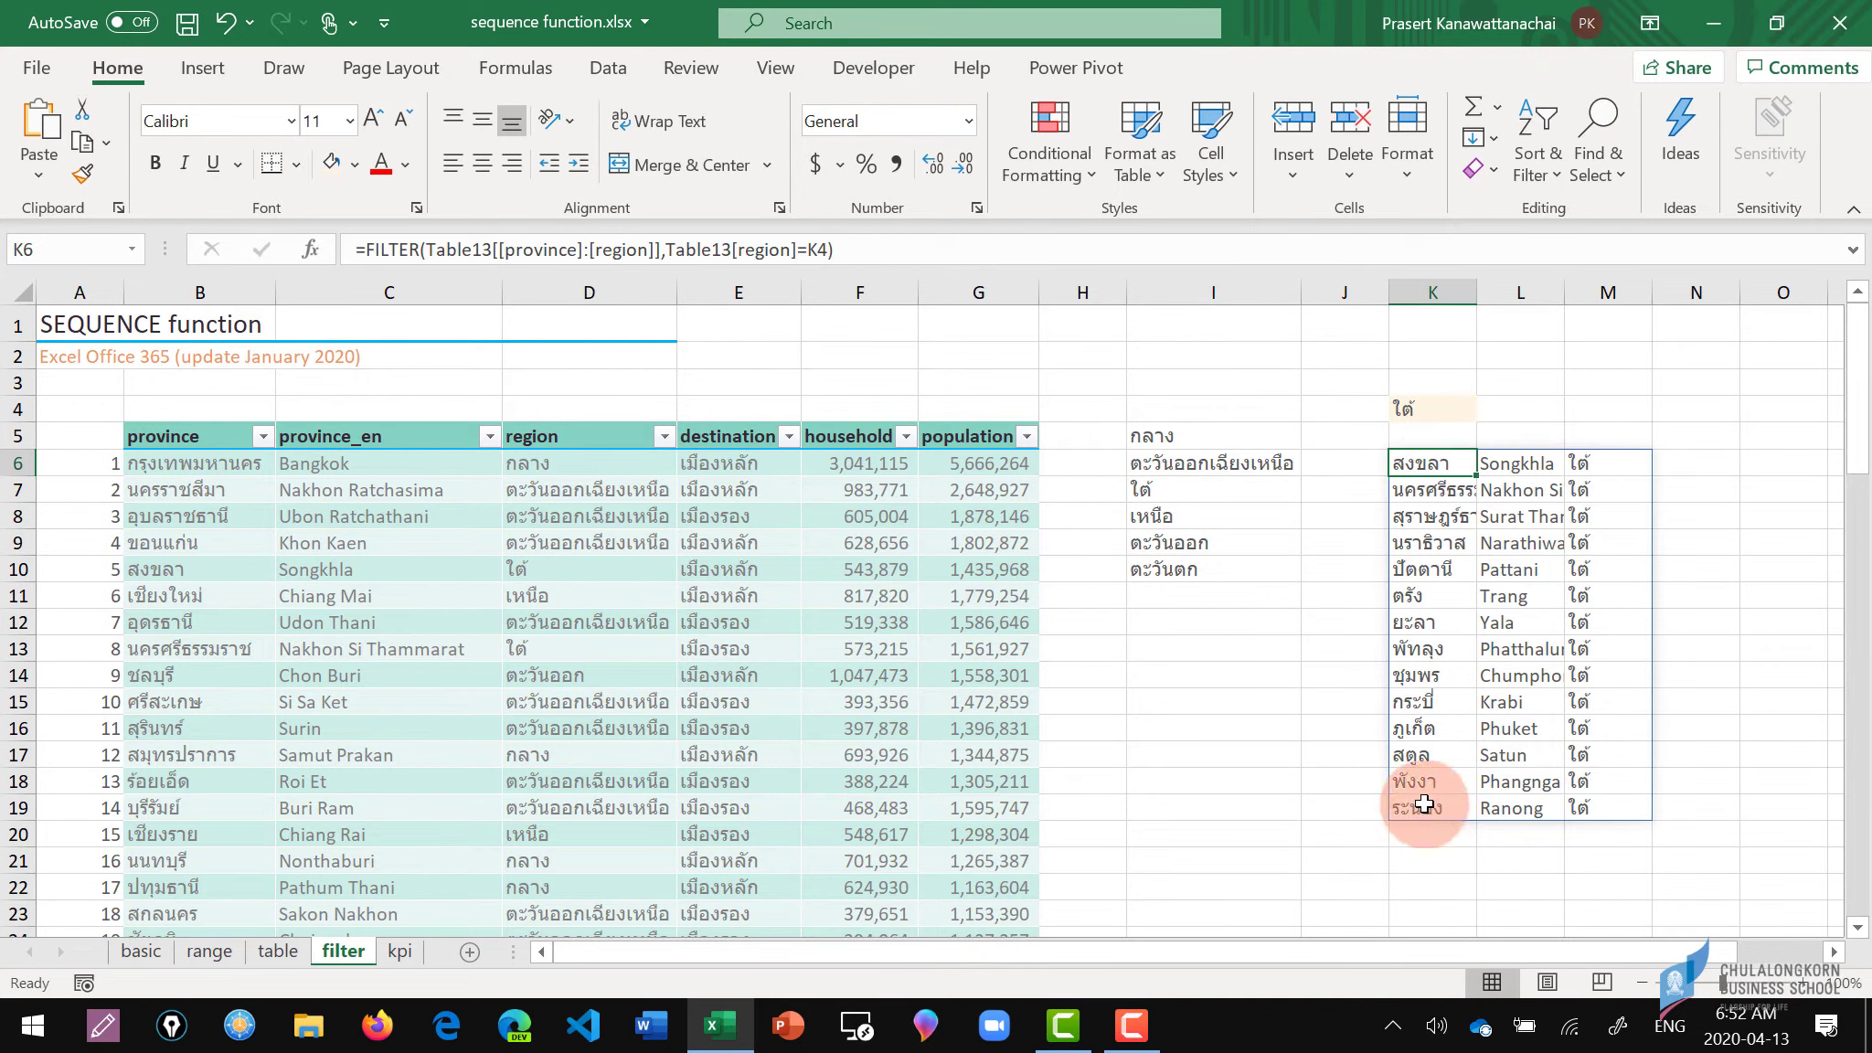
{"action": "left_click_drag", "start_coordinate": [1454, 806], "coordinate": [1438, 474]}
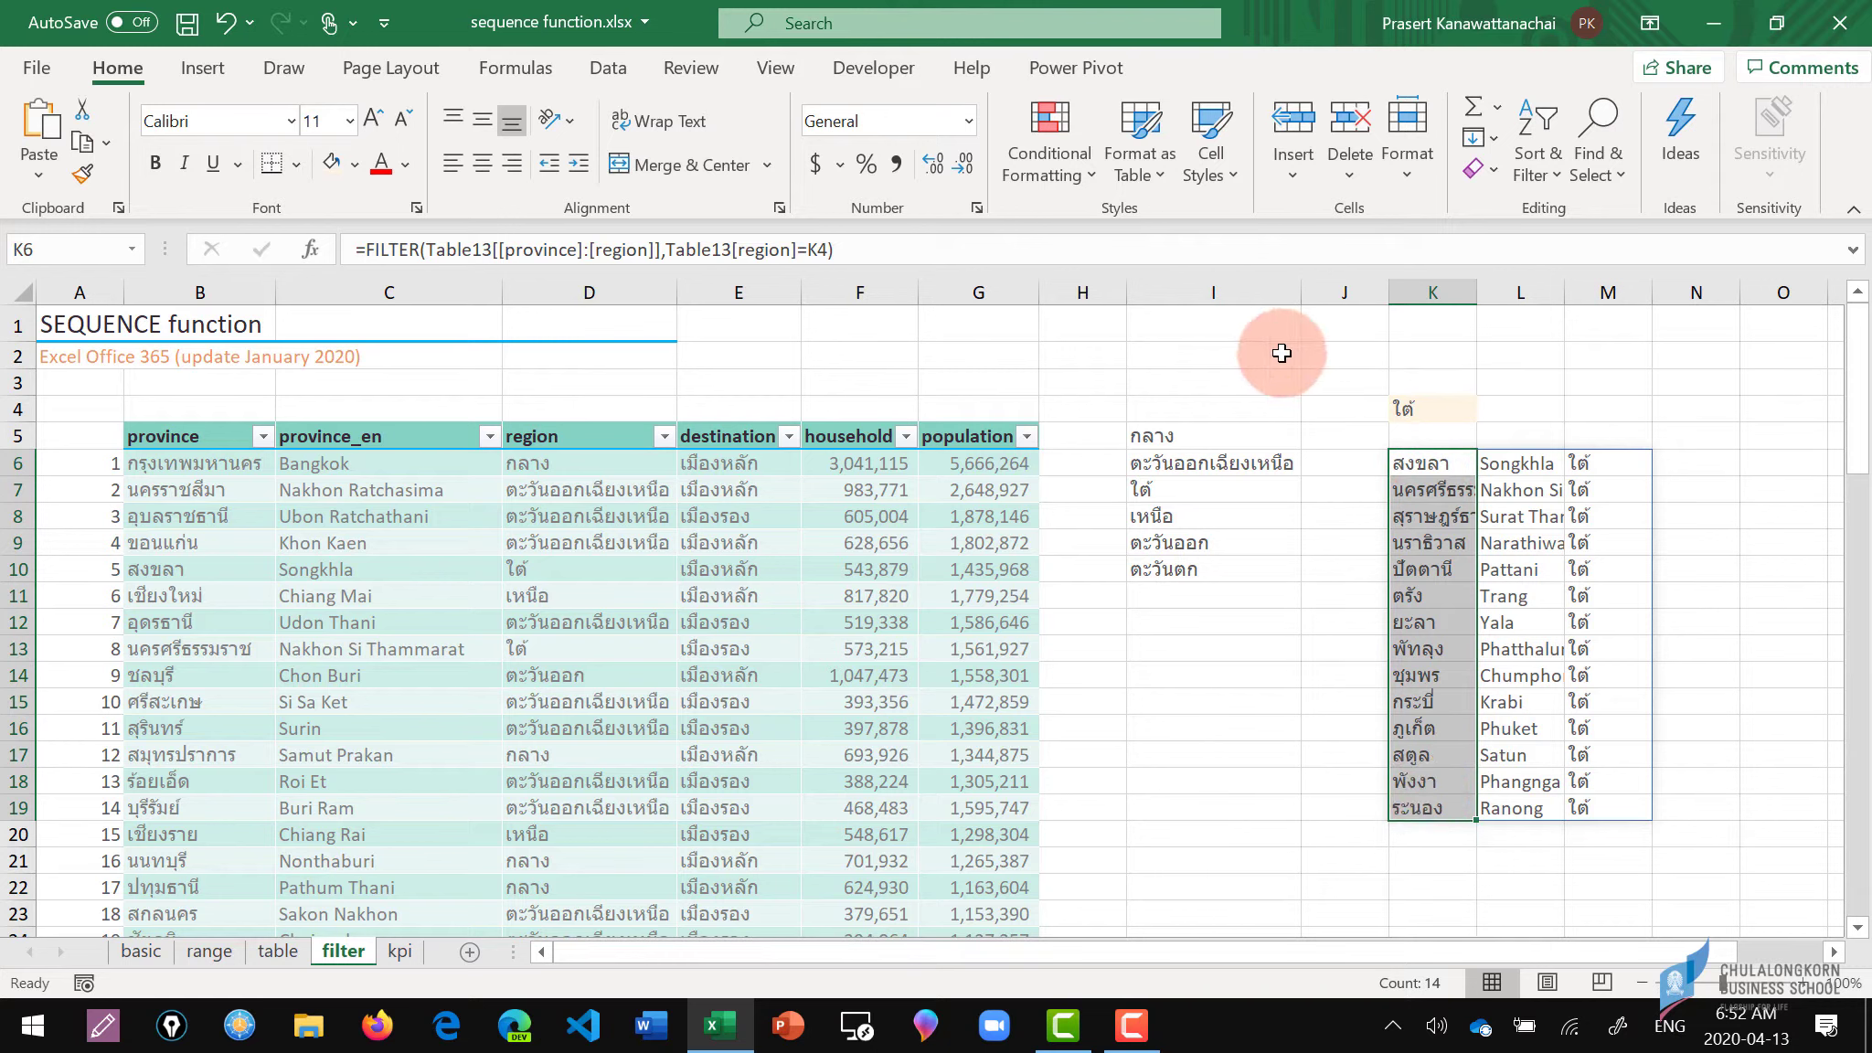
{"action": "left_click", "coordinate": [1254, 364]}
Enter =ROWS(K6#) in I2, returning 14, and copy its formula text.
{"action": "type", "text": "=ro"}
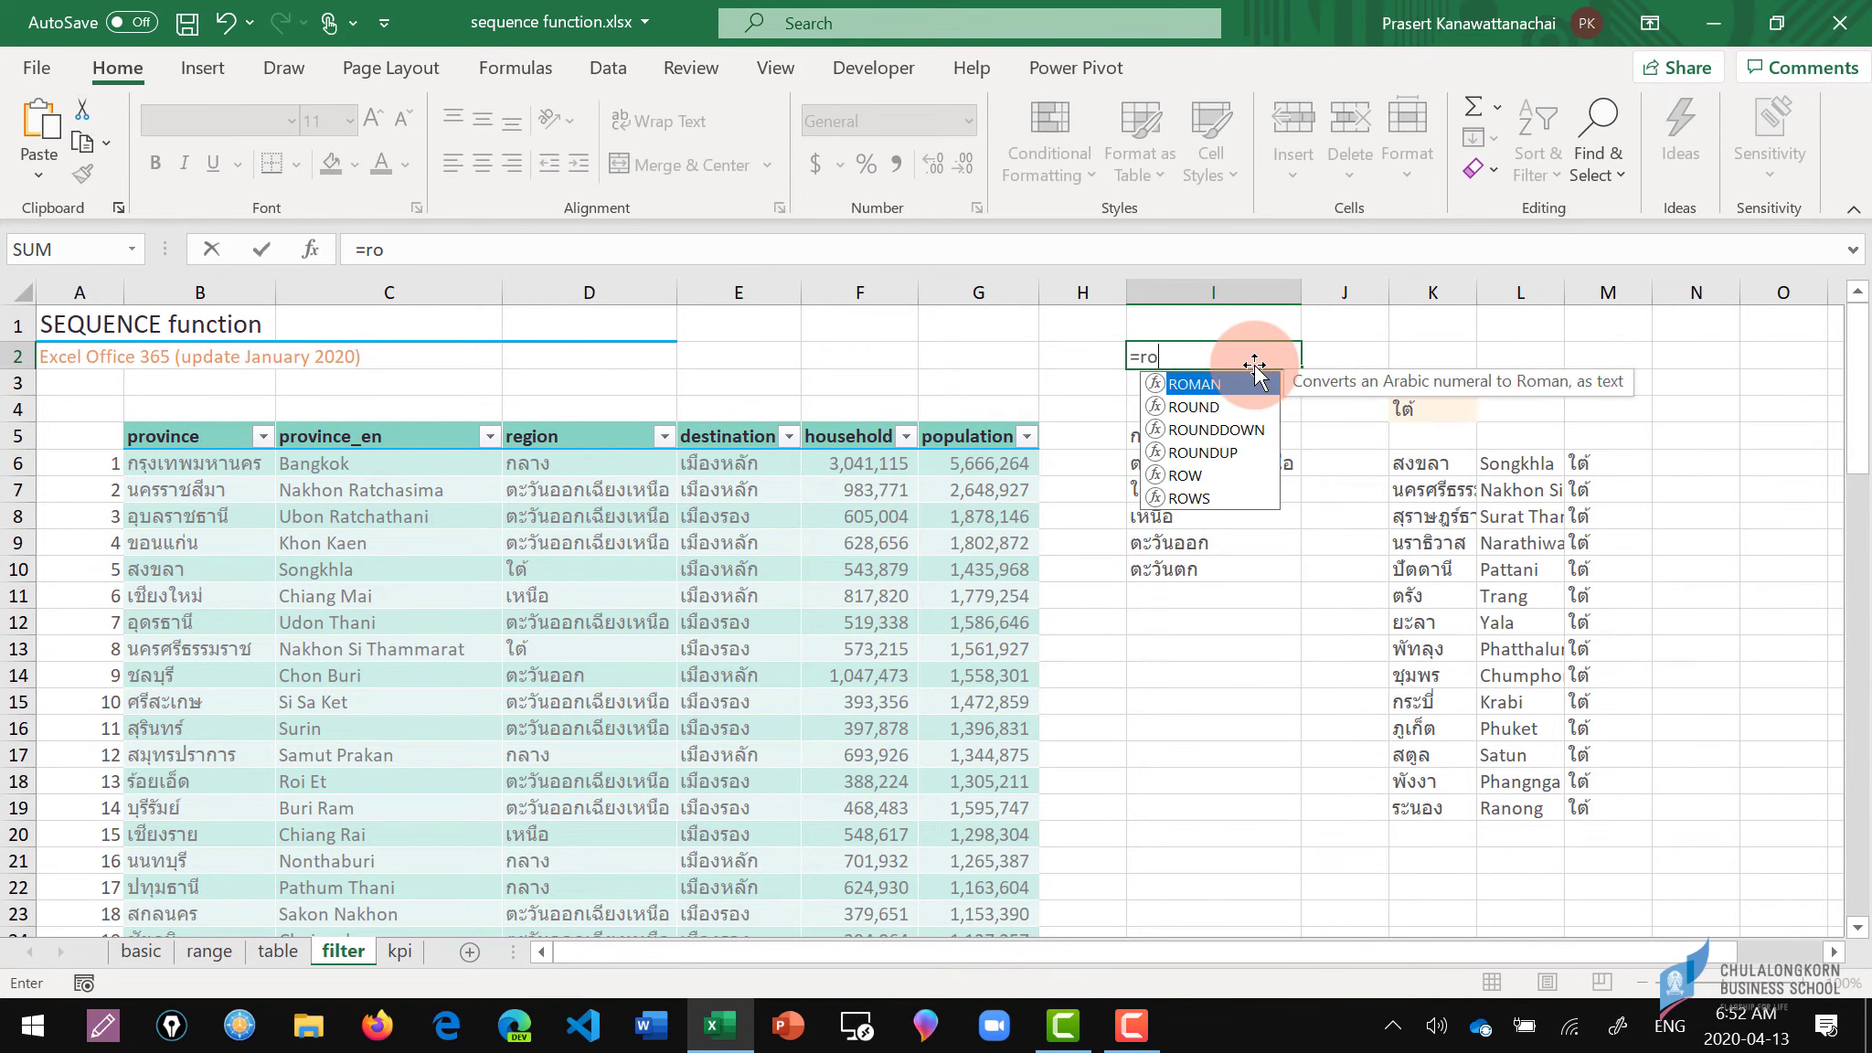
{"action": "type", "text": "ws("}
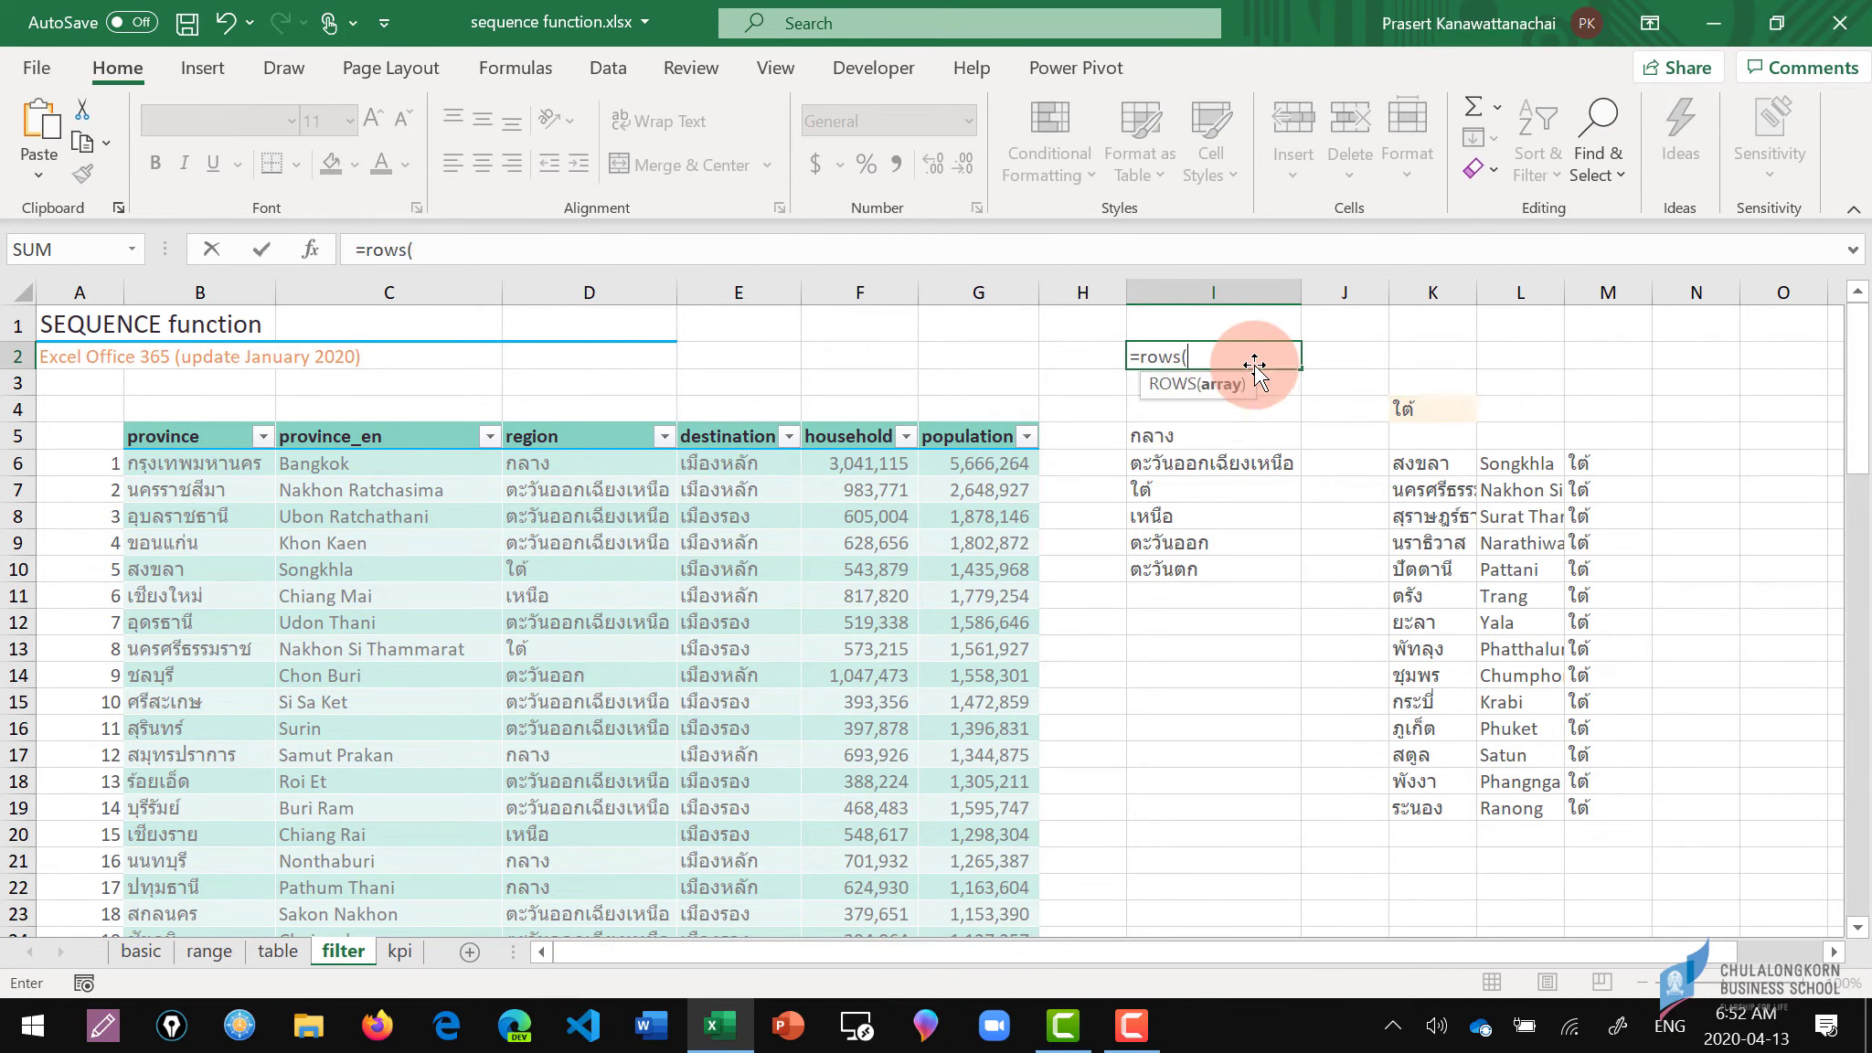
{"action": "left_click", "coordinate": [1440, 466]}
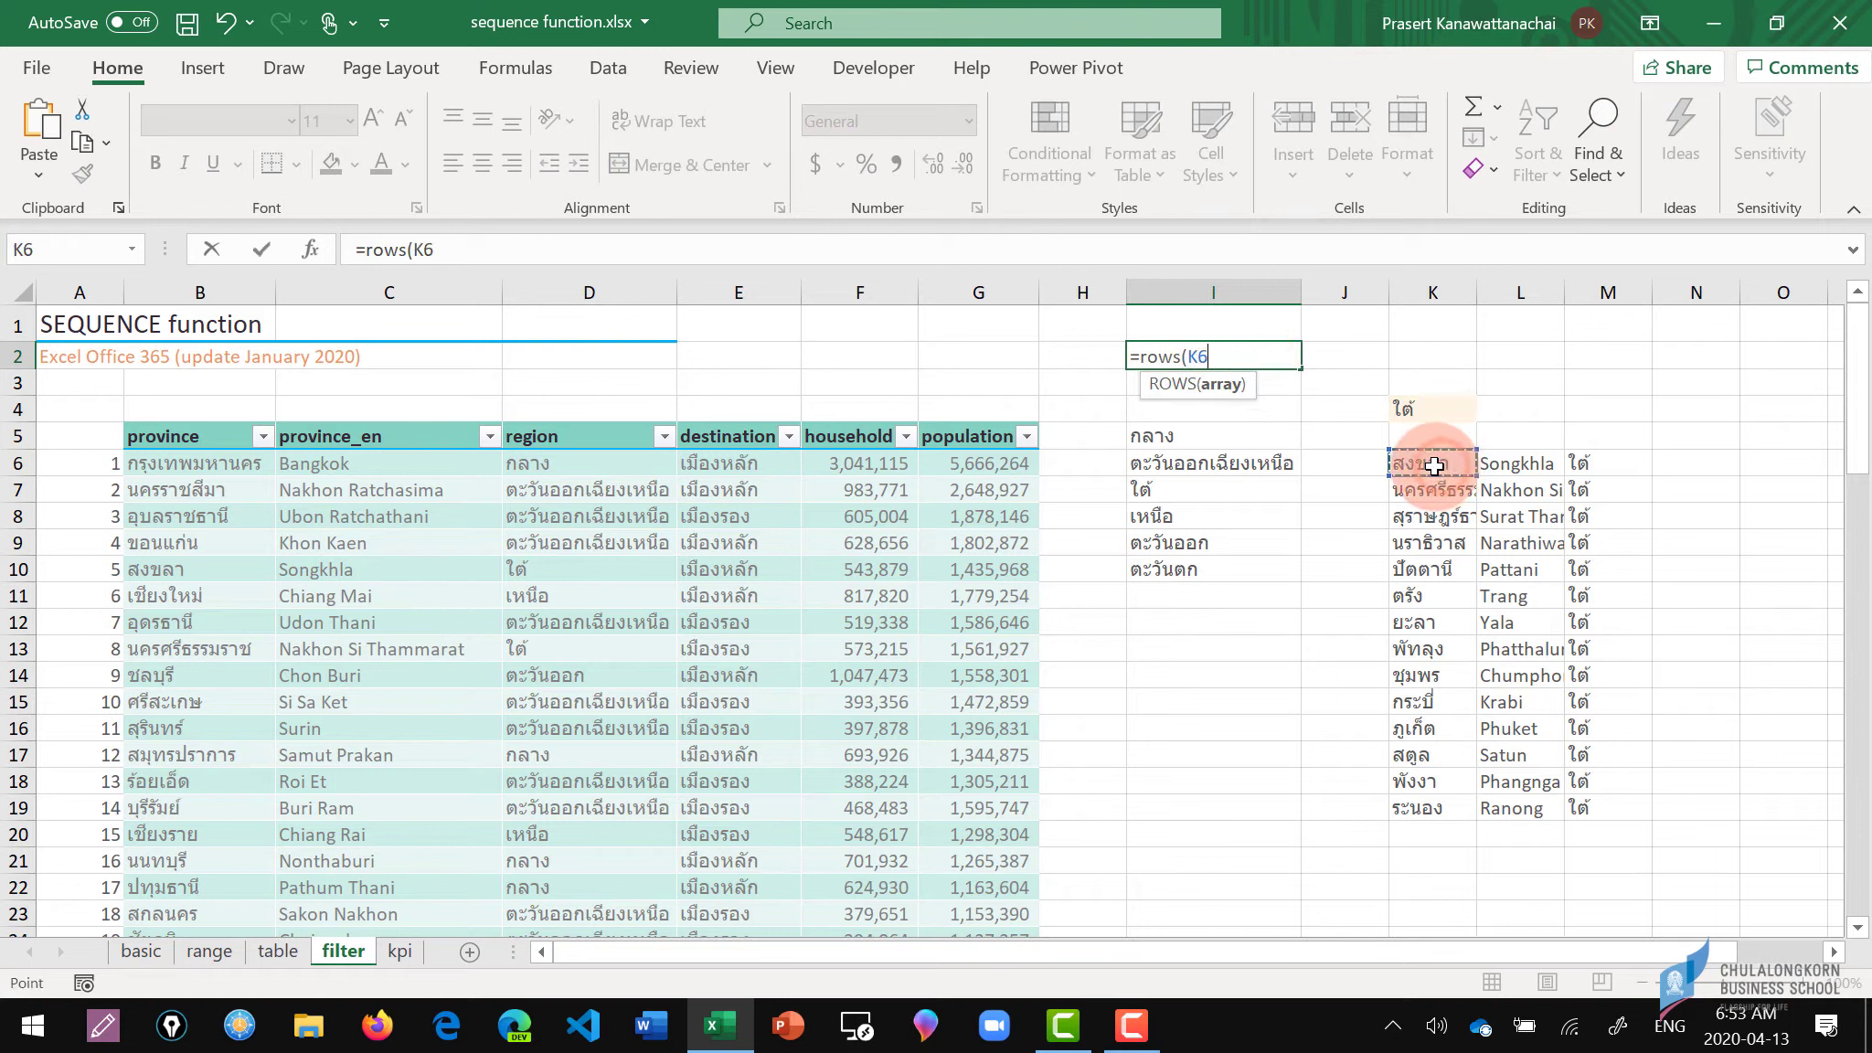
{"action": "type", "text": "#"}
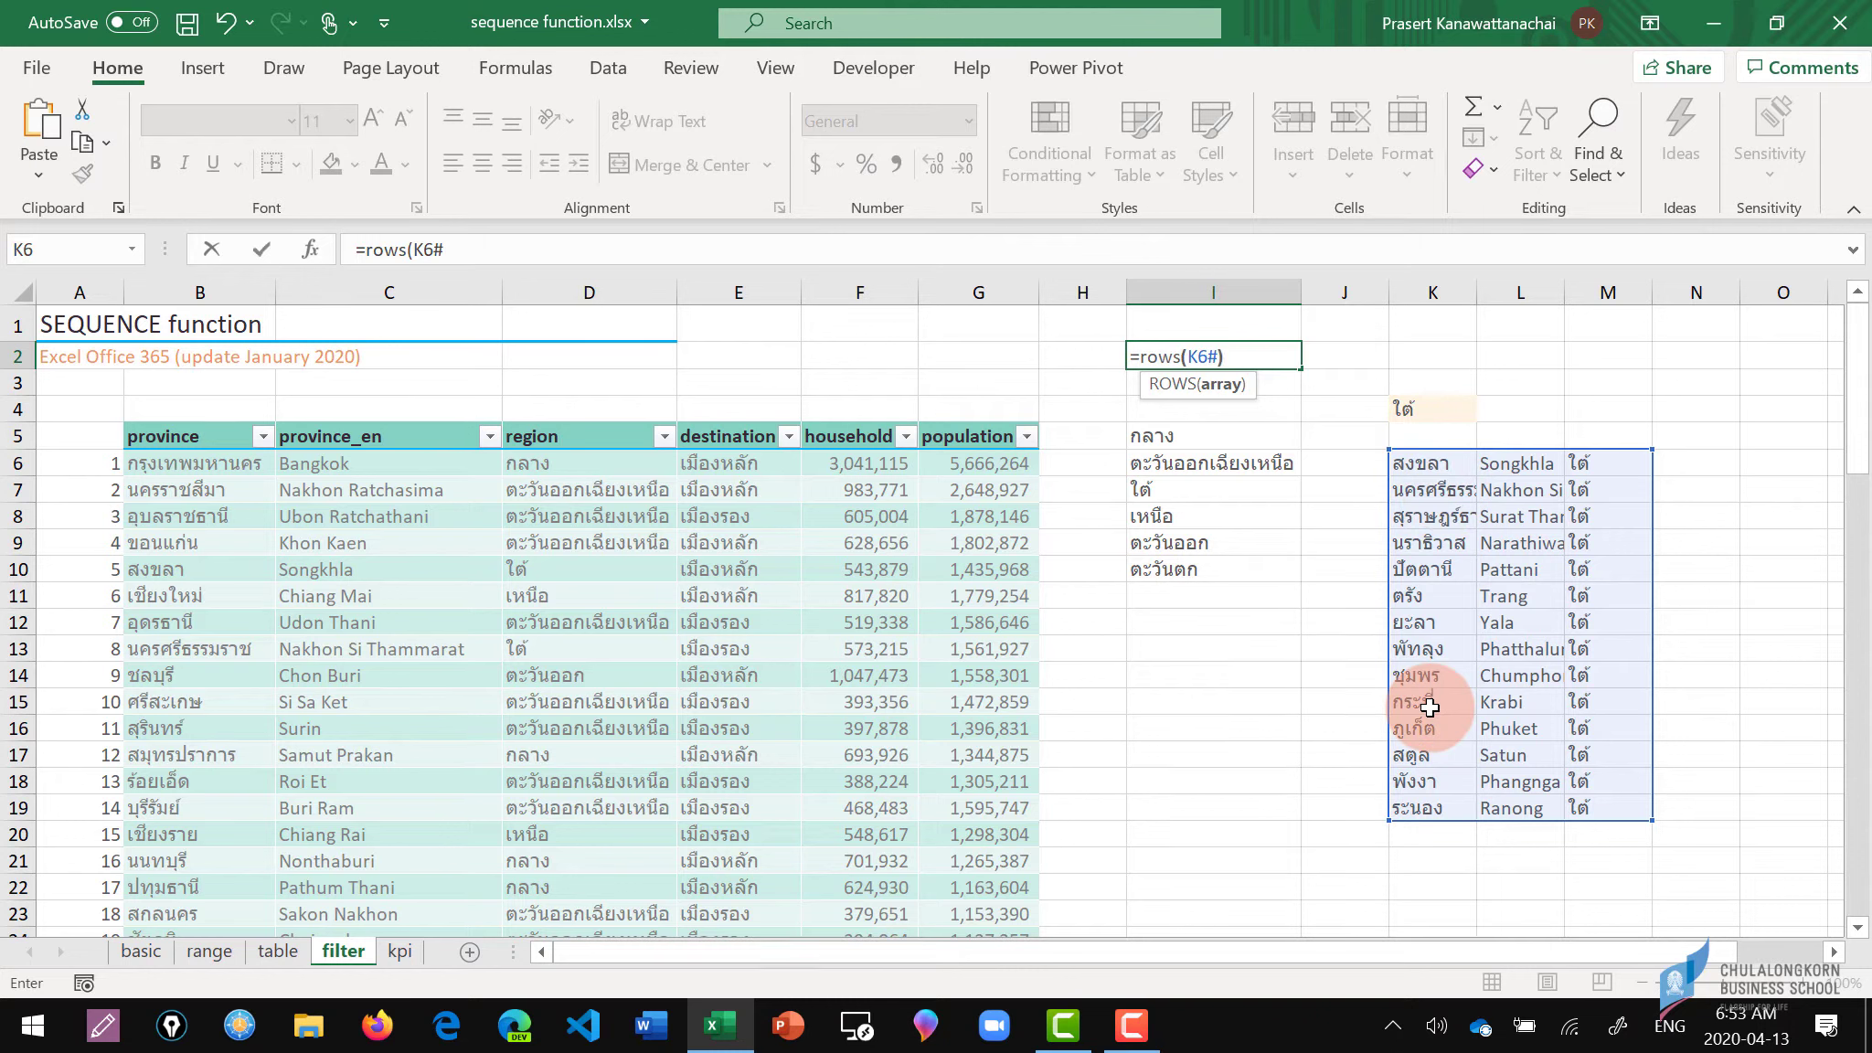
{"action": "key", "text": "Return"}
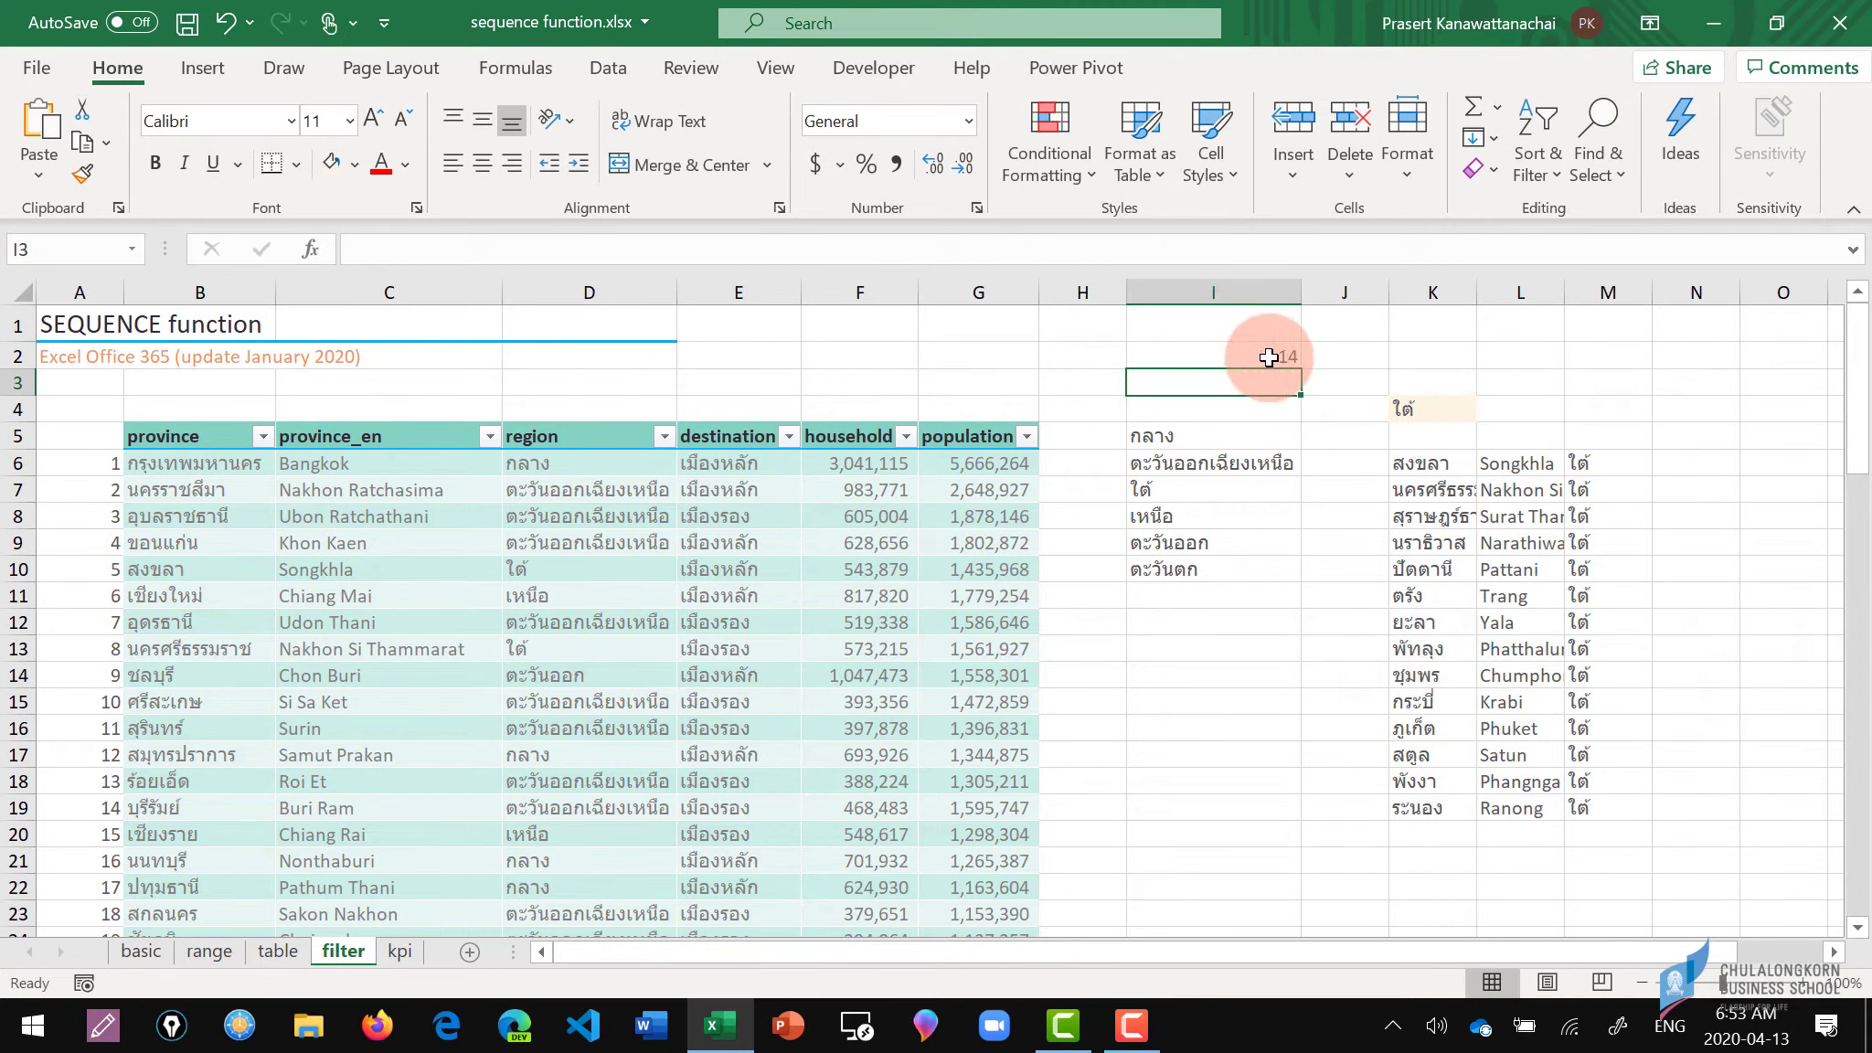
{"action": "left_click", "coordinate": [1268, 357]}
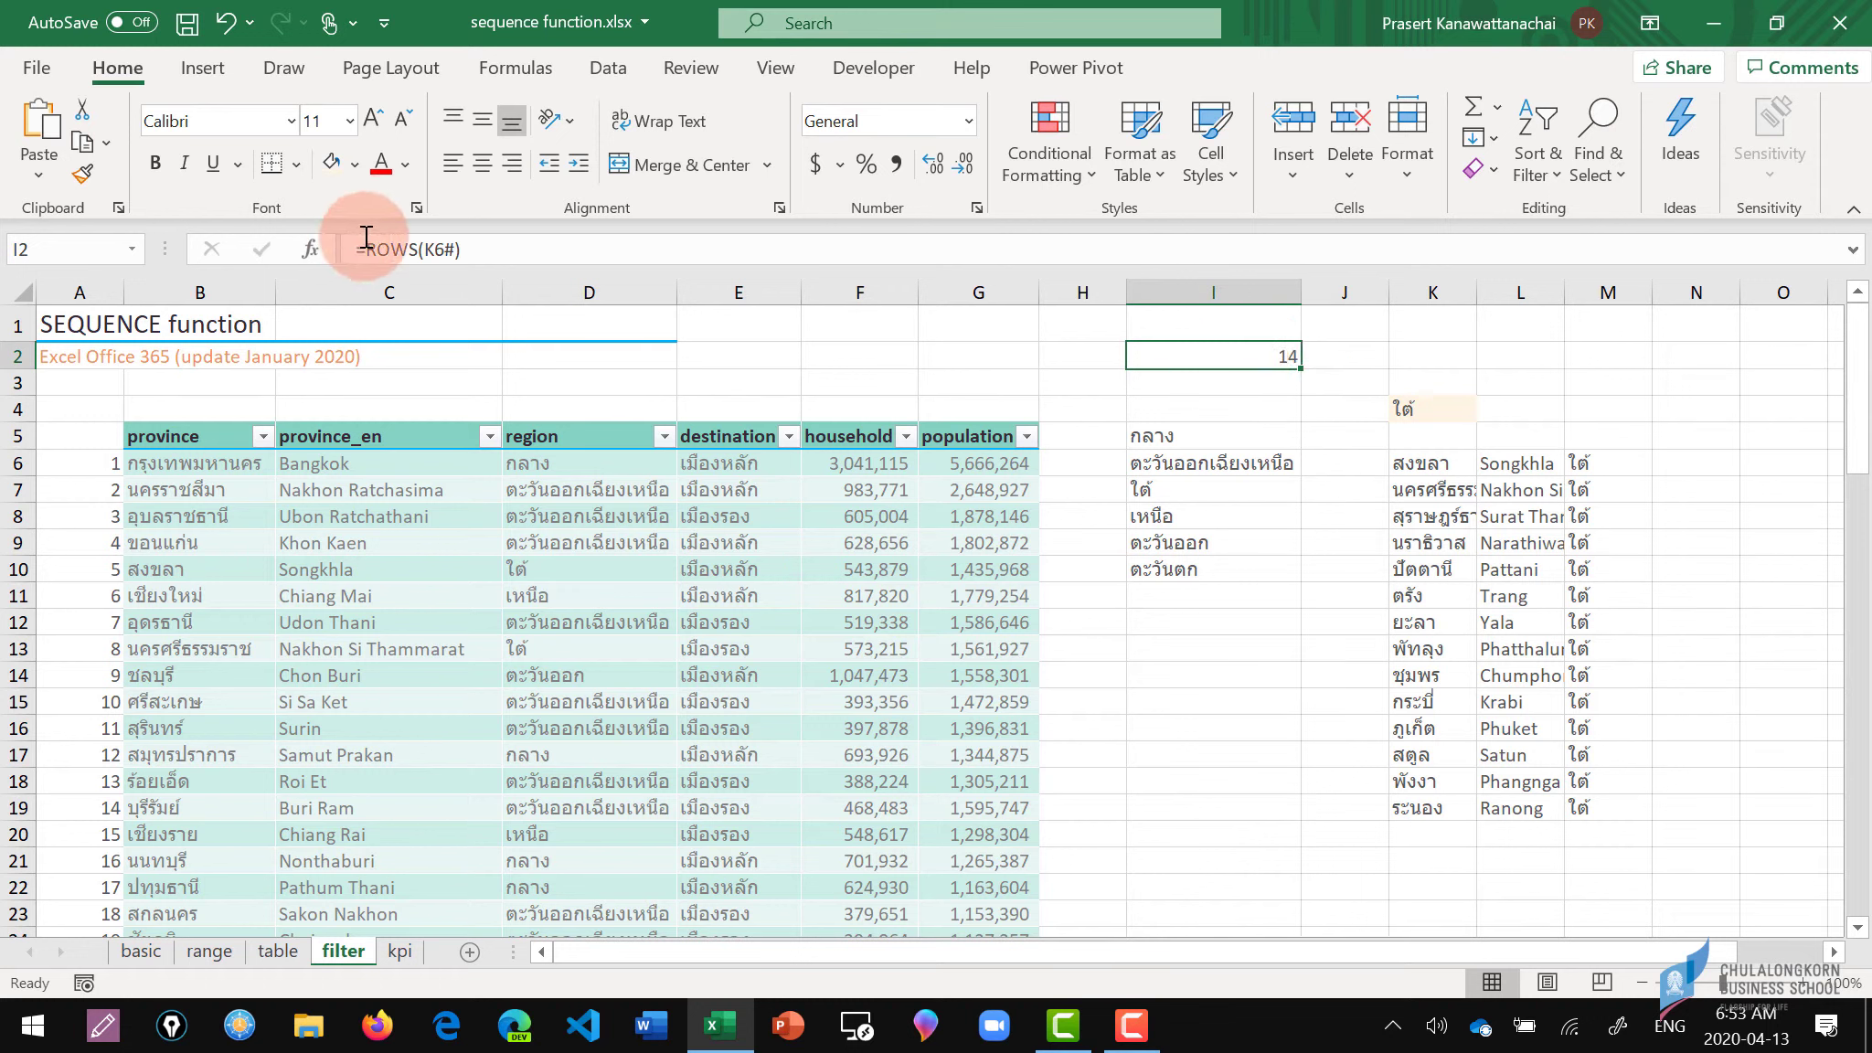
{"action": "left_click", "coordinate": [485, 248]}
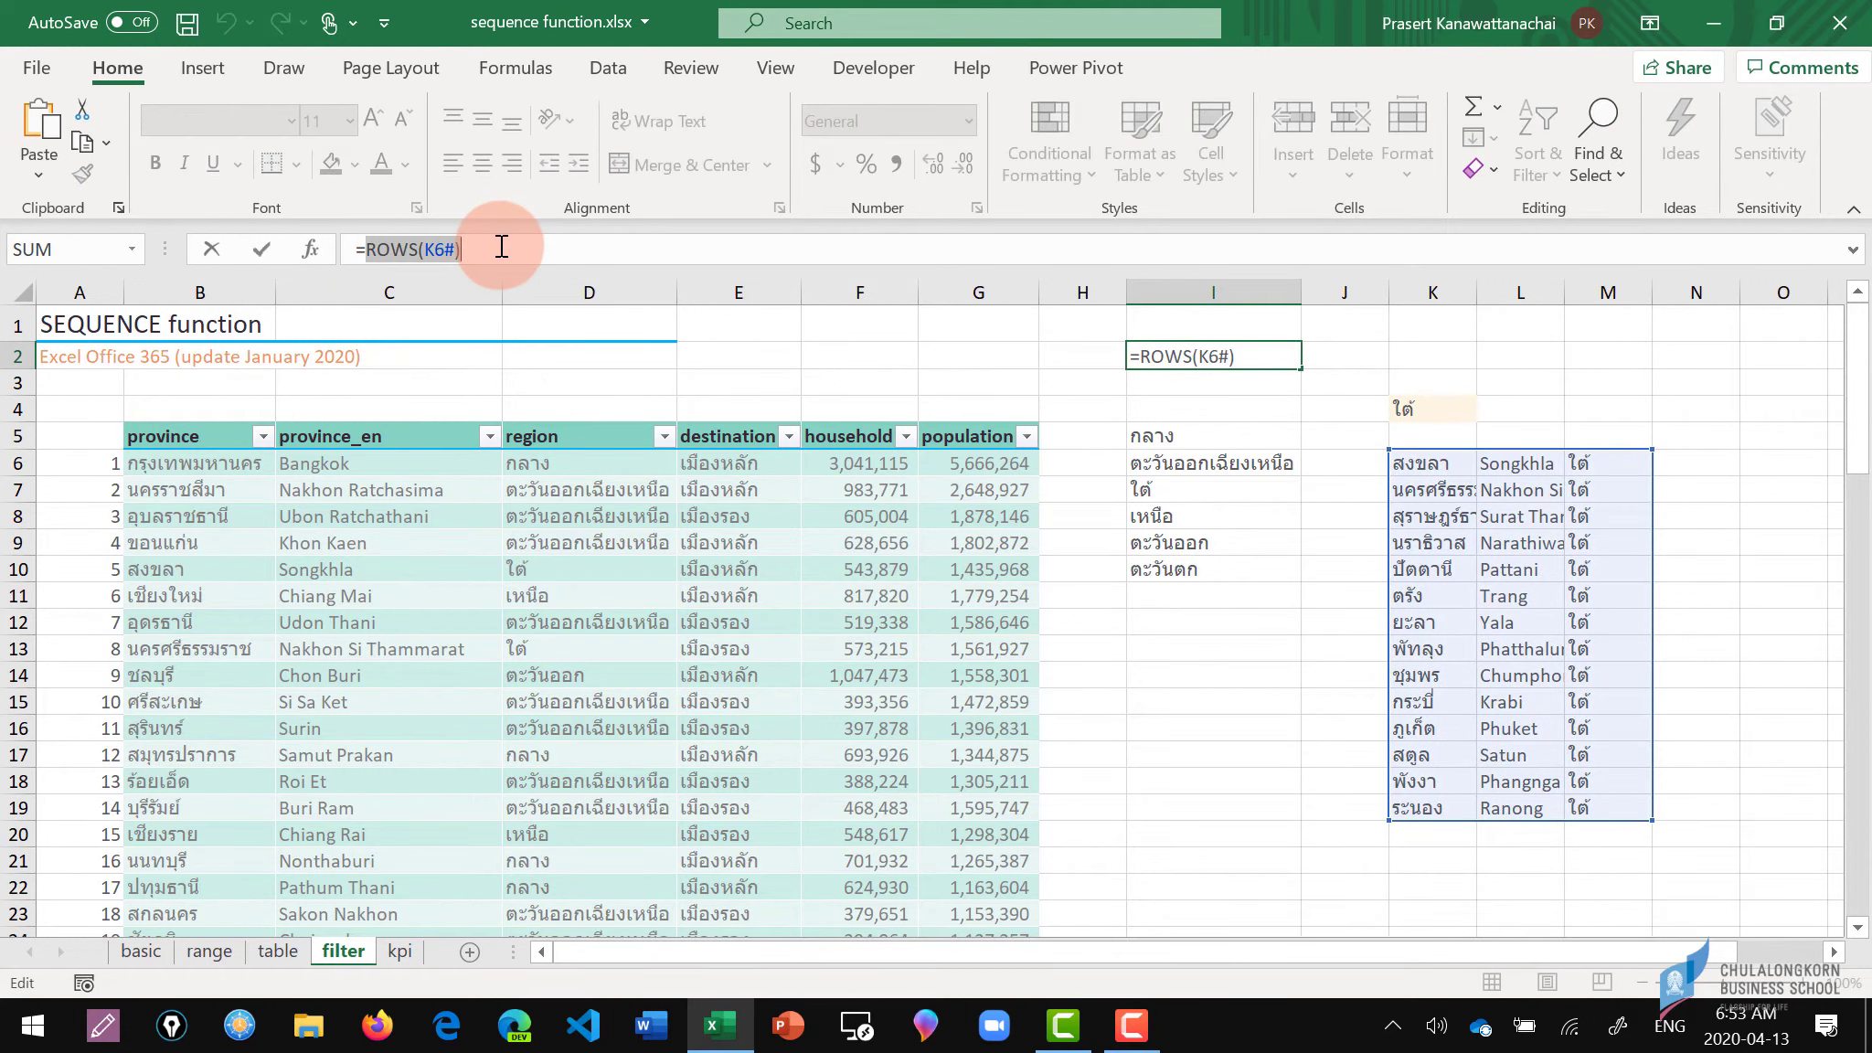
{"action": "left_click_drag", "start_coordinate": [502, 247], "coordinate": [531, 262]}
{"action": "key", "text": "ctrl+c"}
{"action": "key", "text": "Return"}
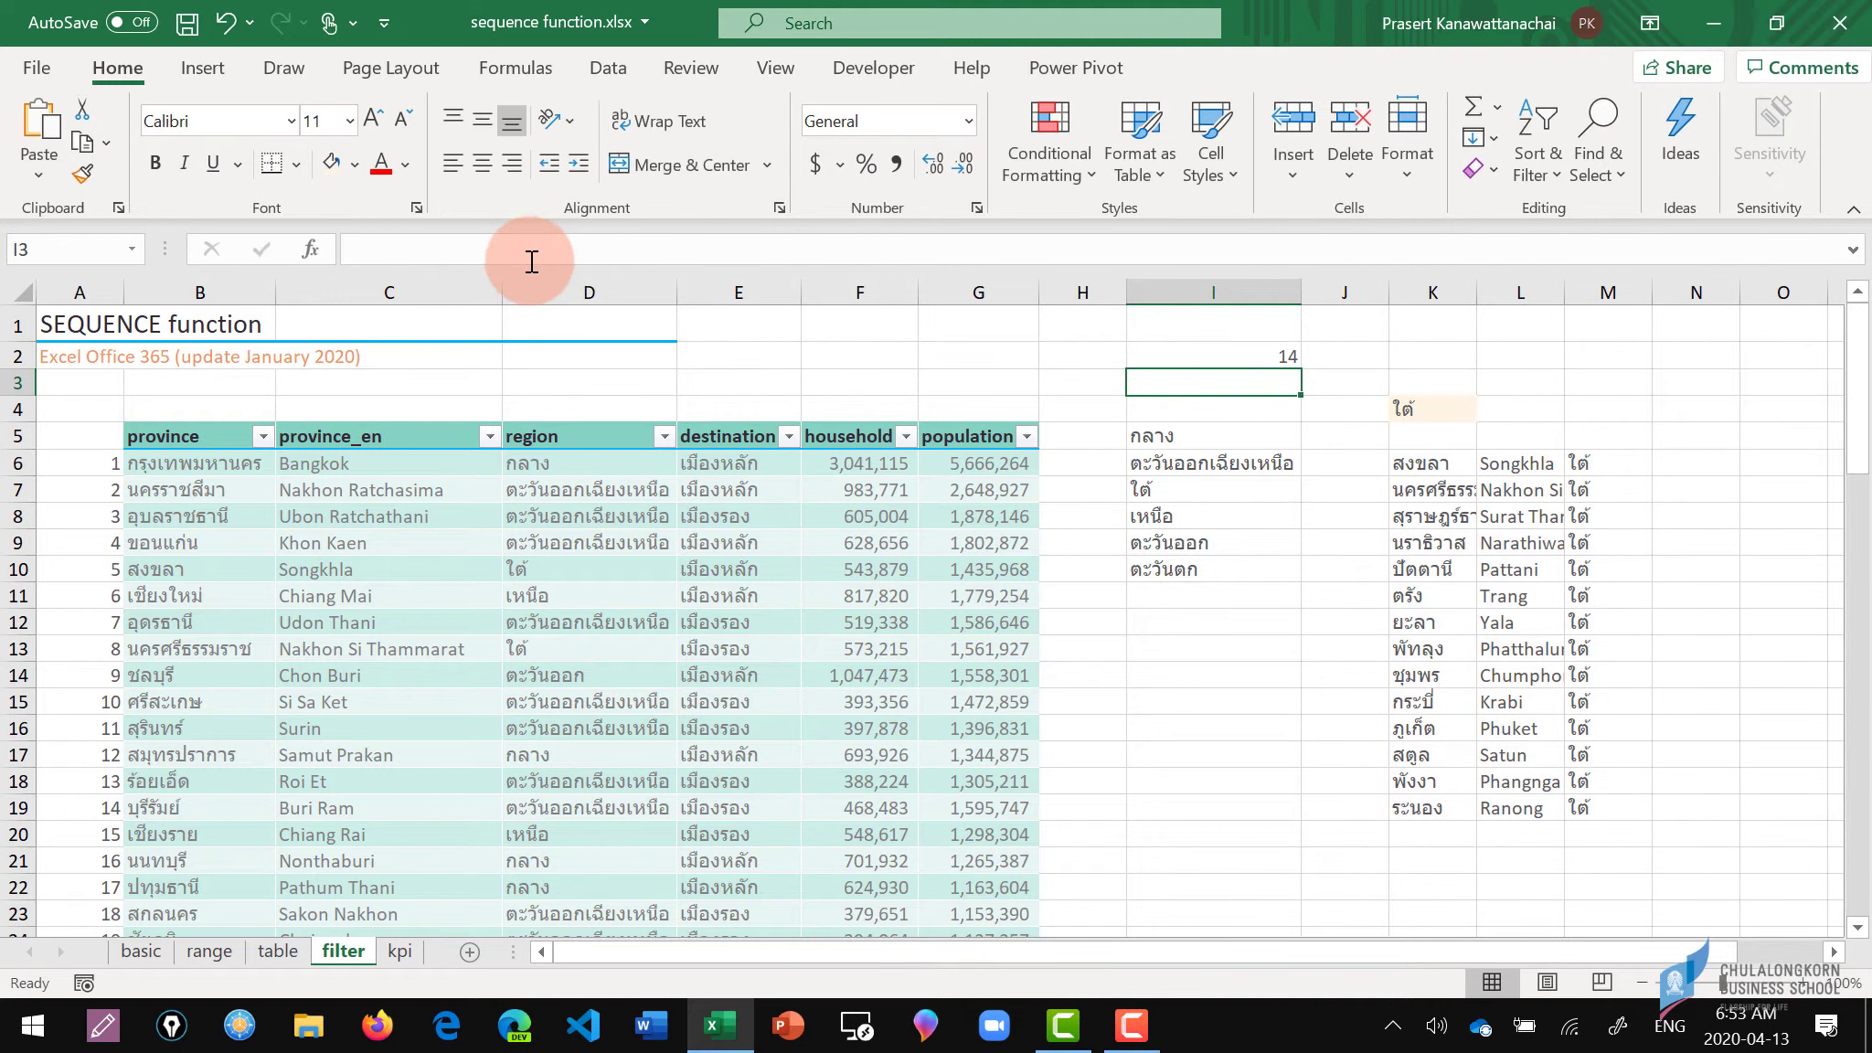
{"action": "left_click", "coordinate": [1359, 472]}
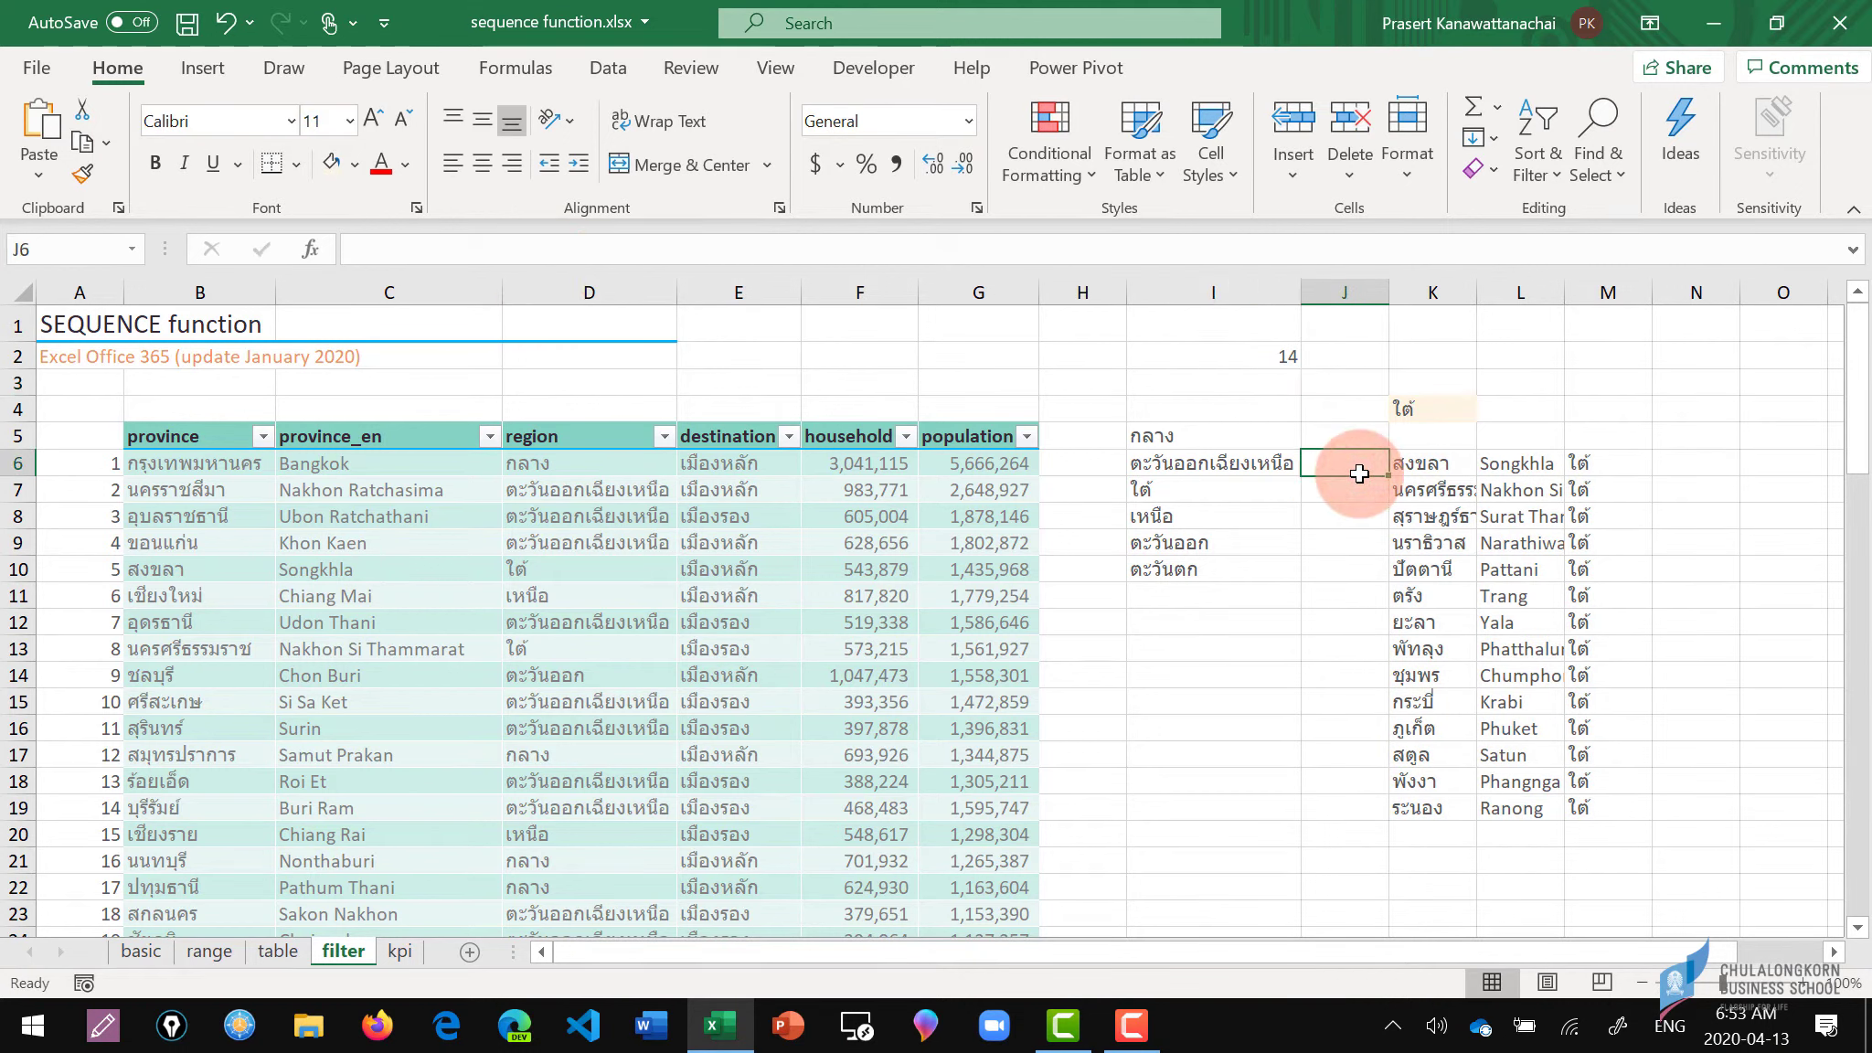
Enter =SEQUENCE(ROWS(K6#)) in J6 to number the southern provinces 1 through 14.
{"action": "type", "text": "=seq"}
{"action": "key", "text": "Tab"}
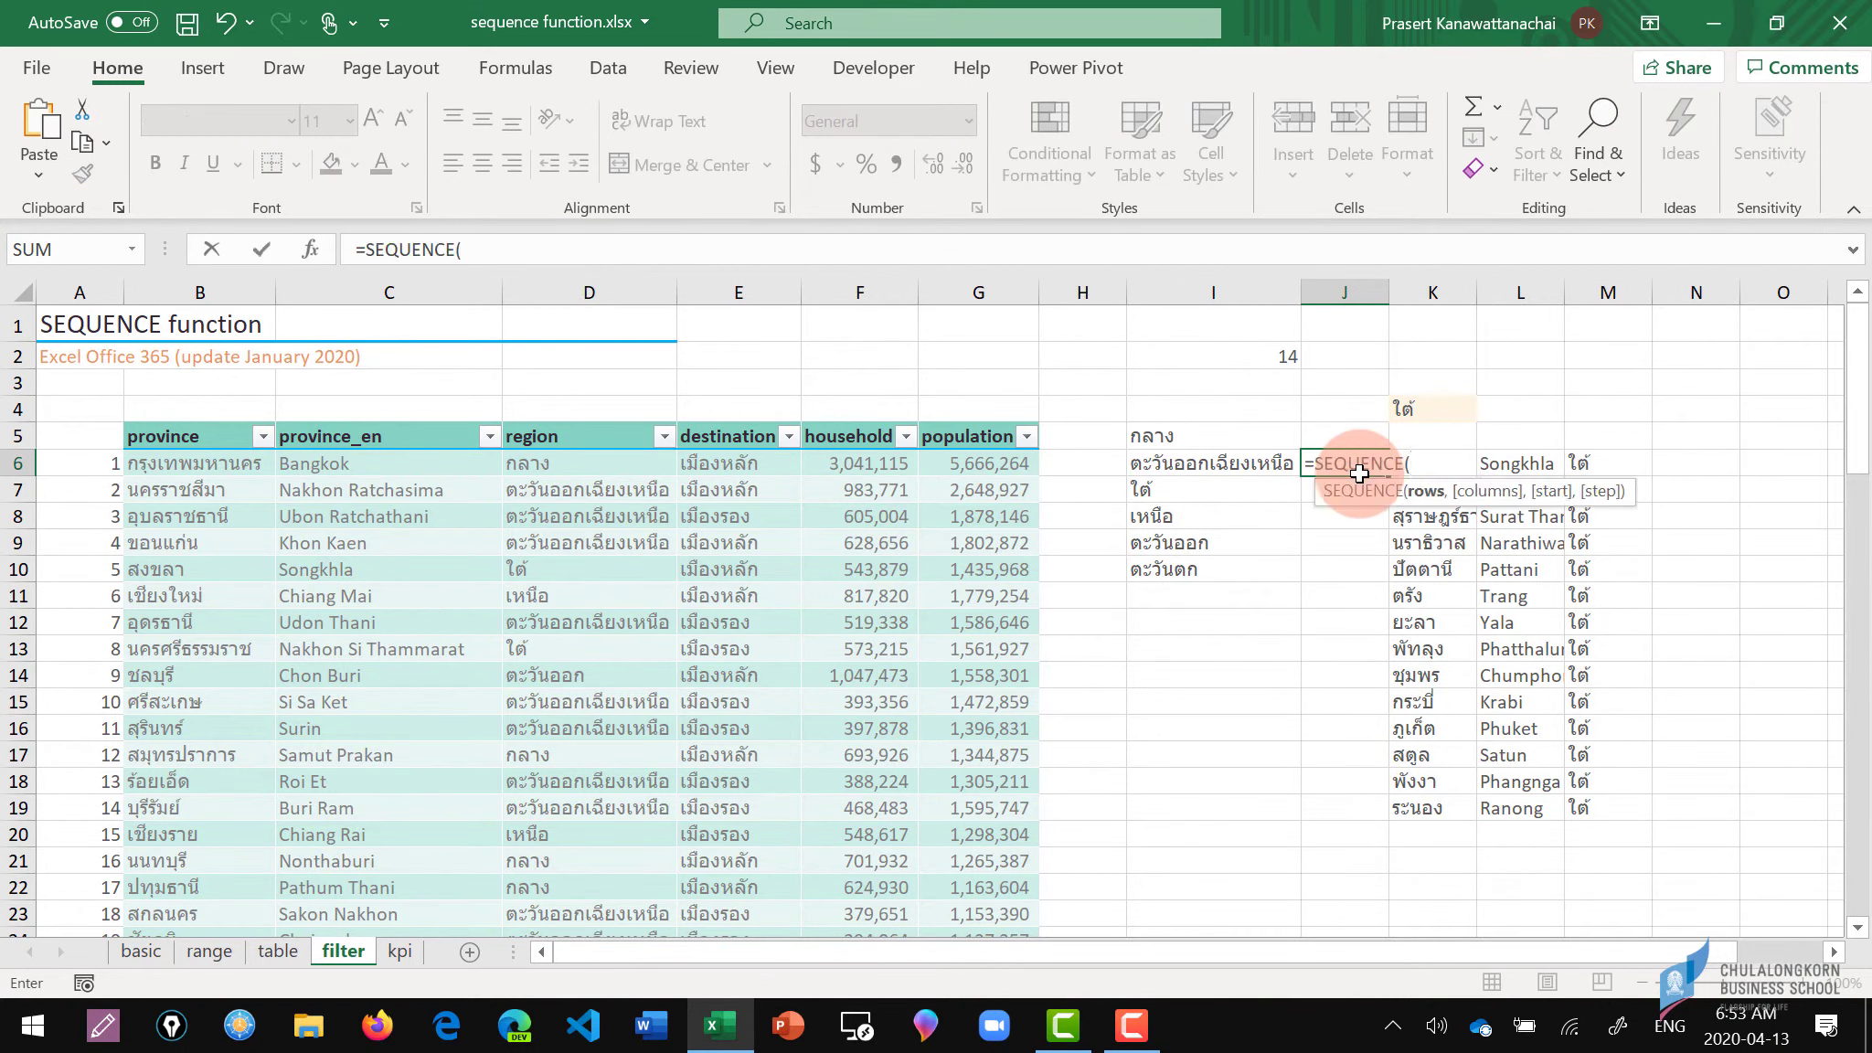
{"action": "key", "text": "ctrl+v"}
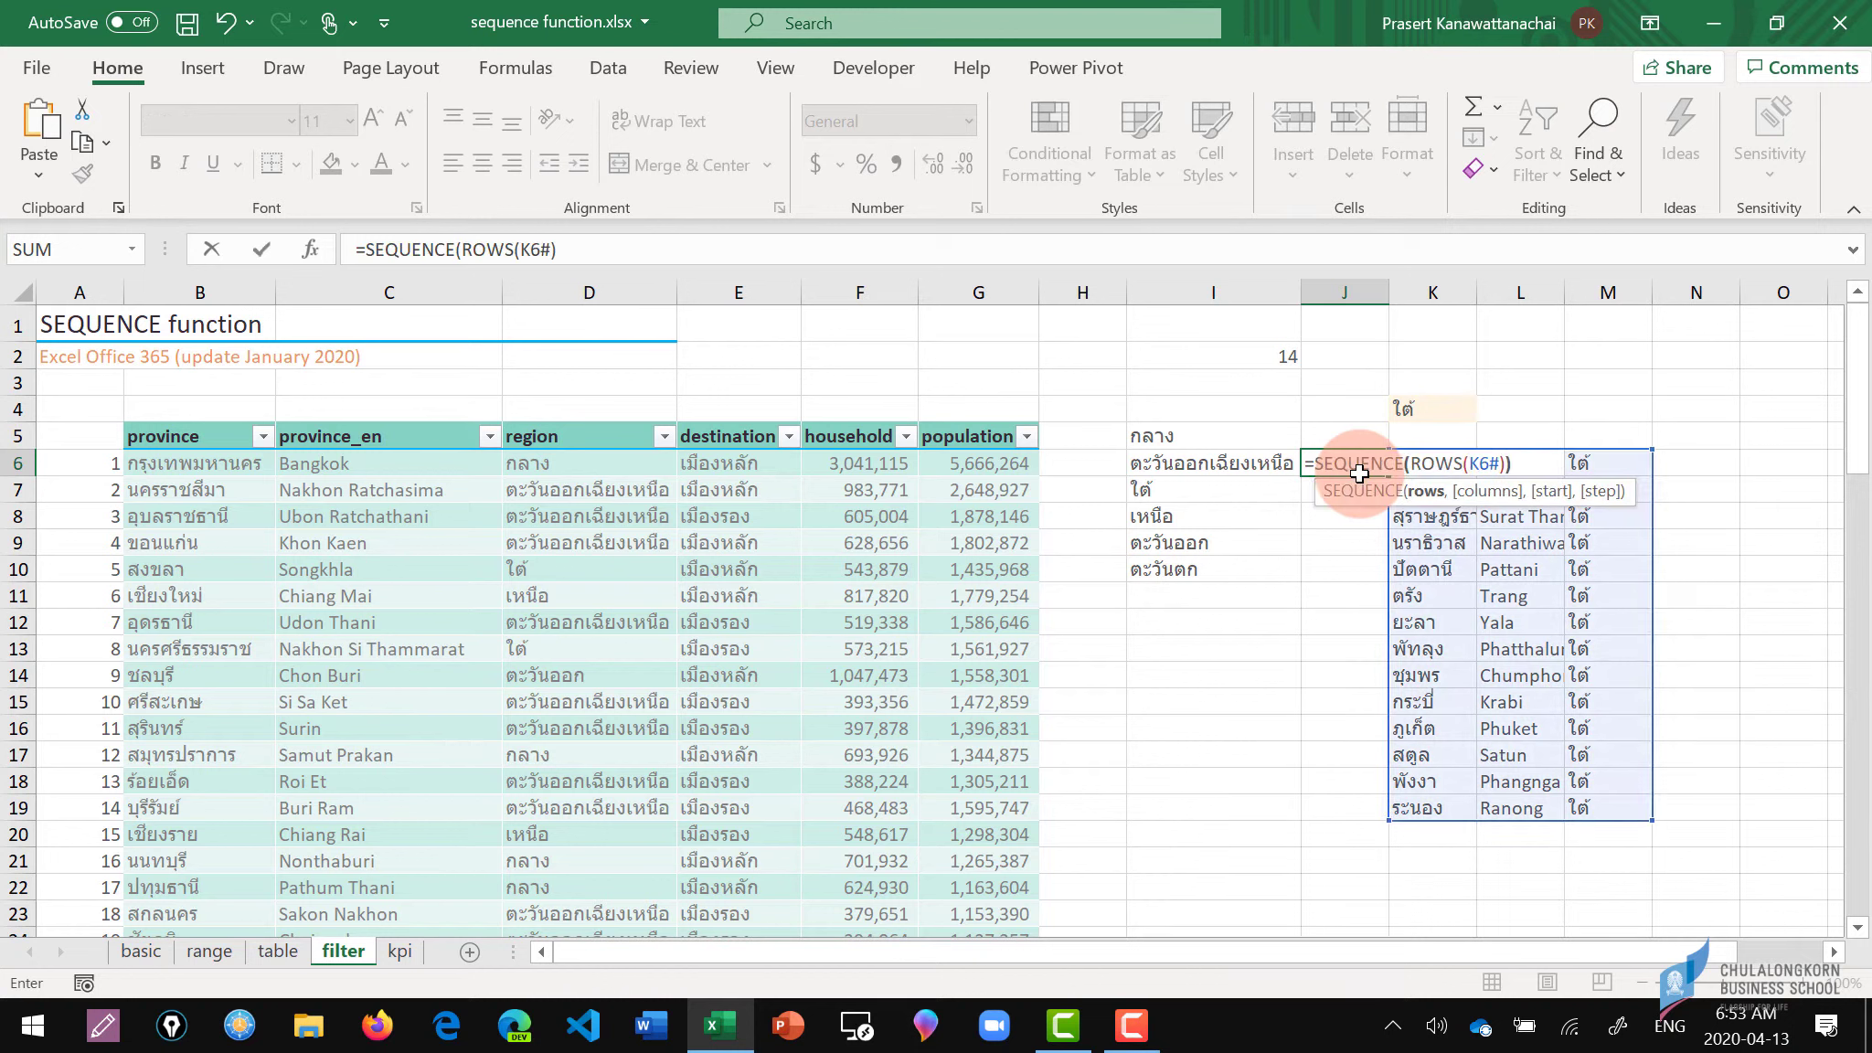
{"action": "type", "text": ")"}
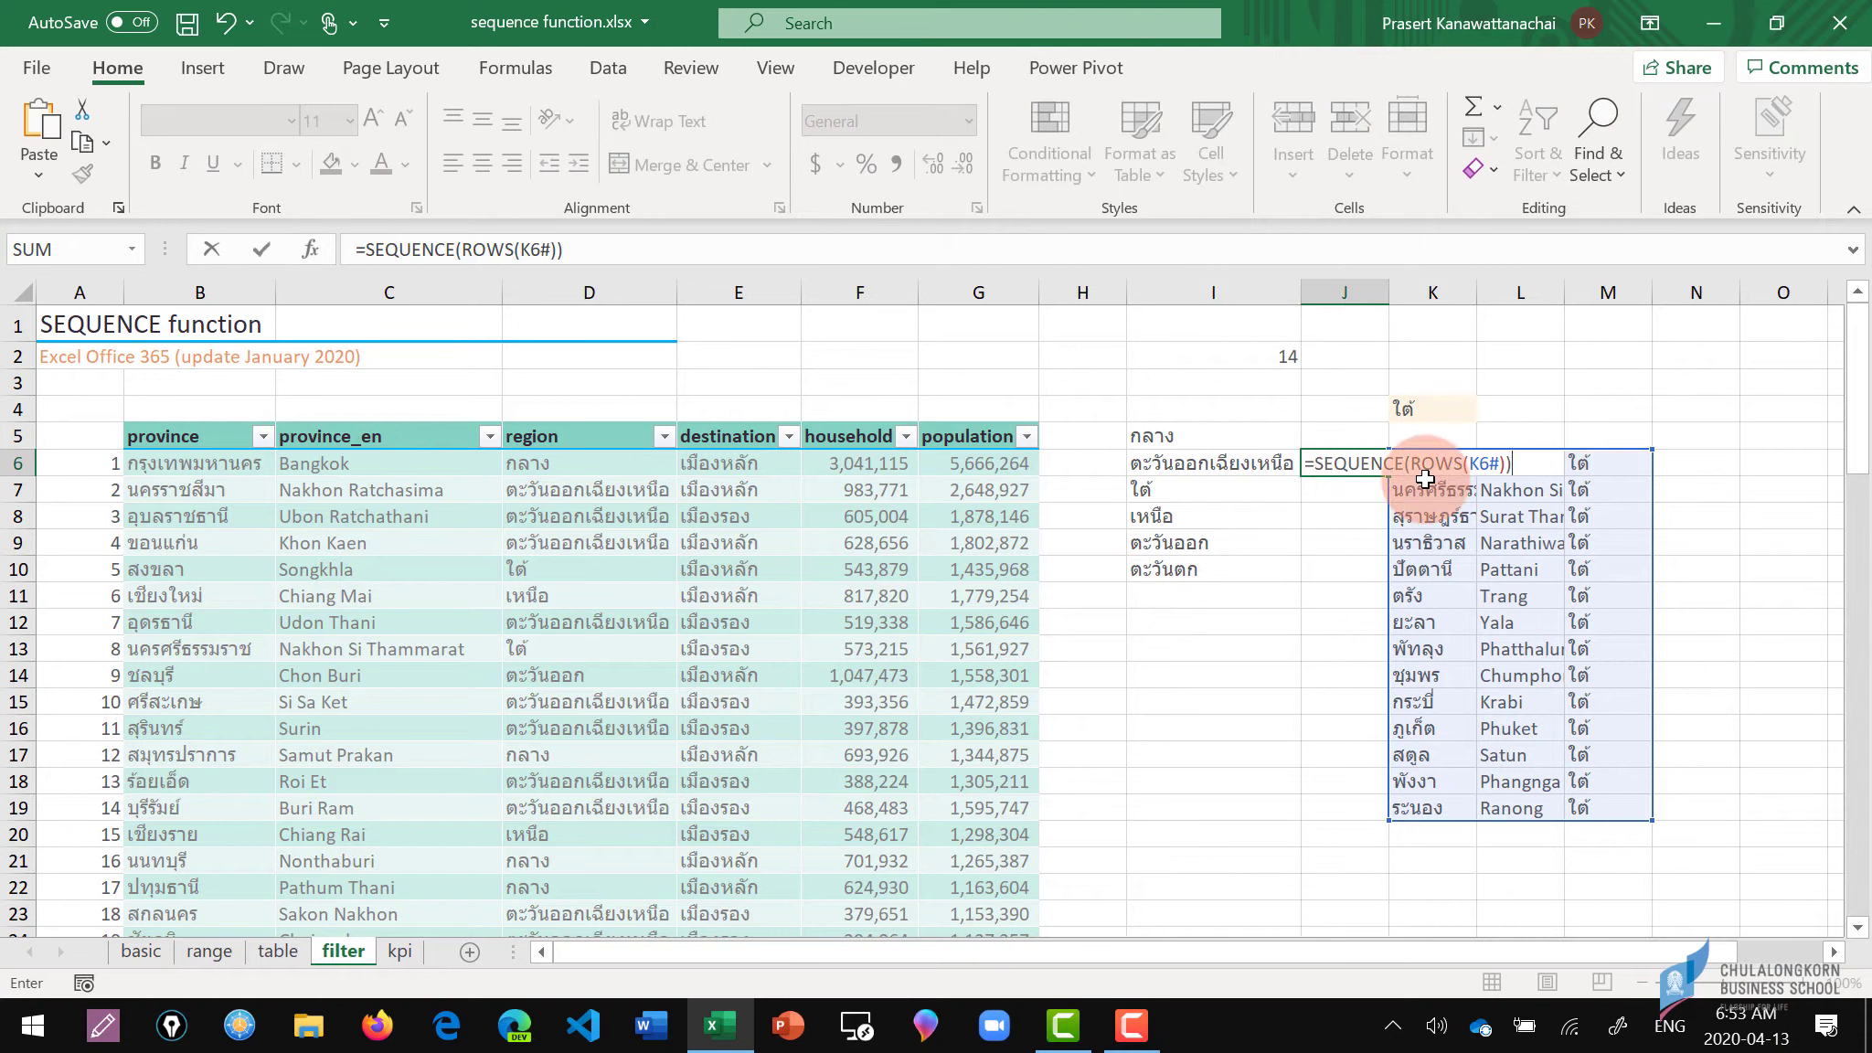
{"action": "key", "text": "Return"}
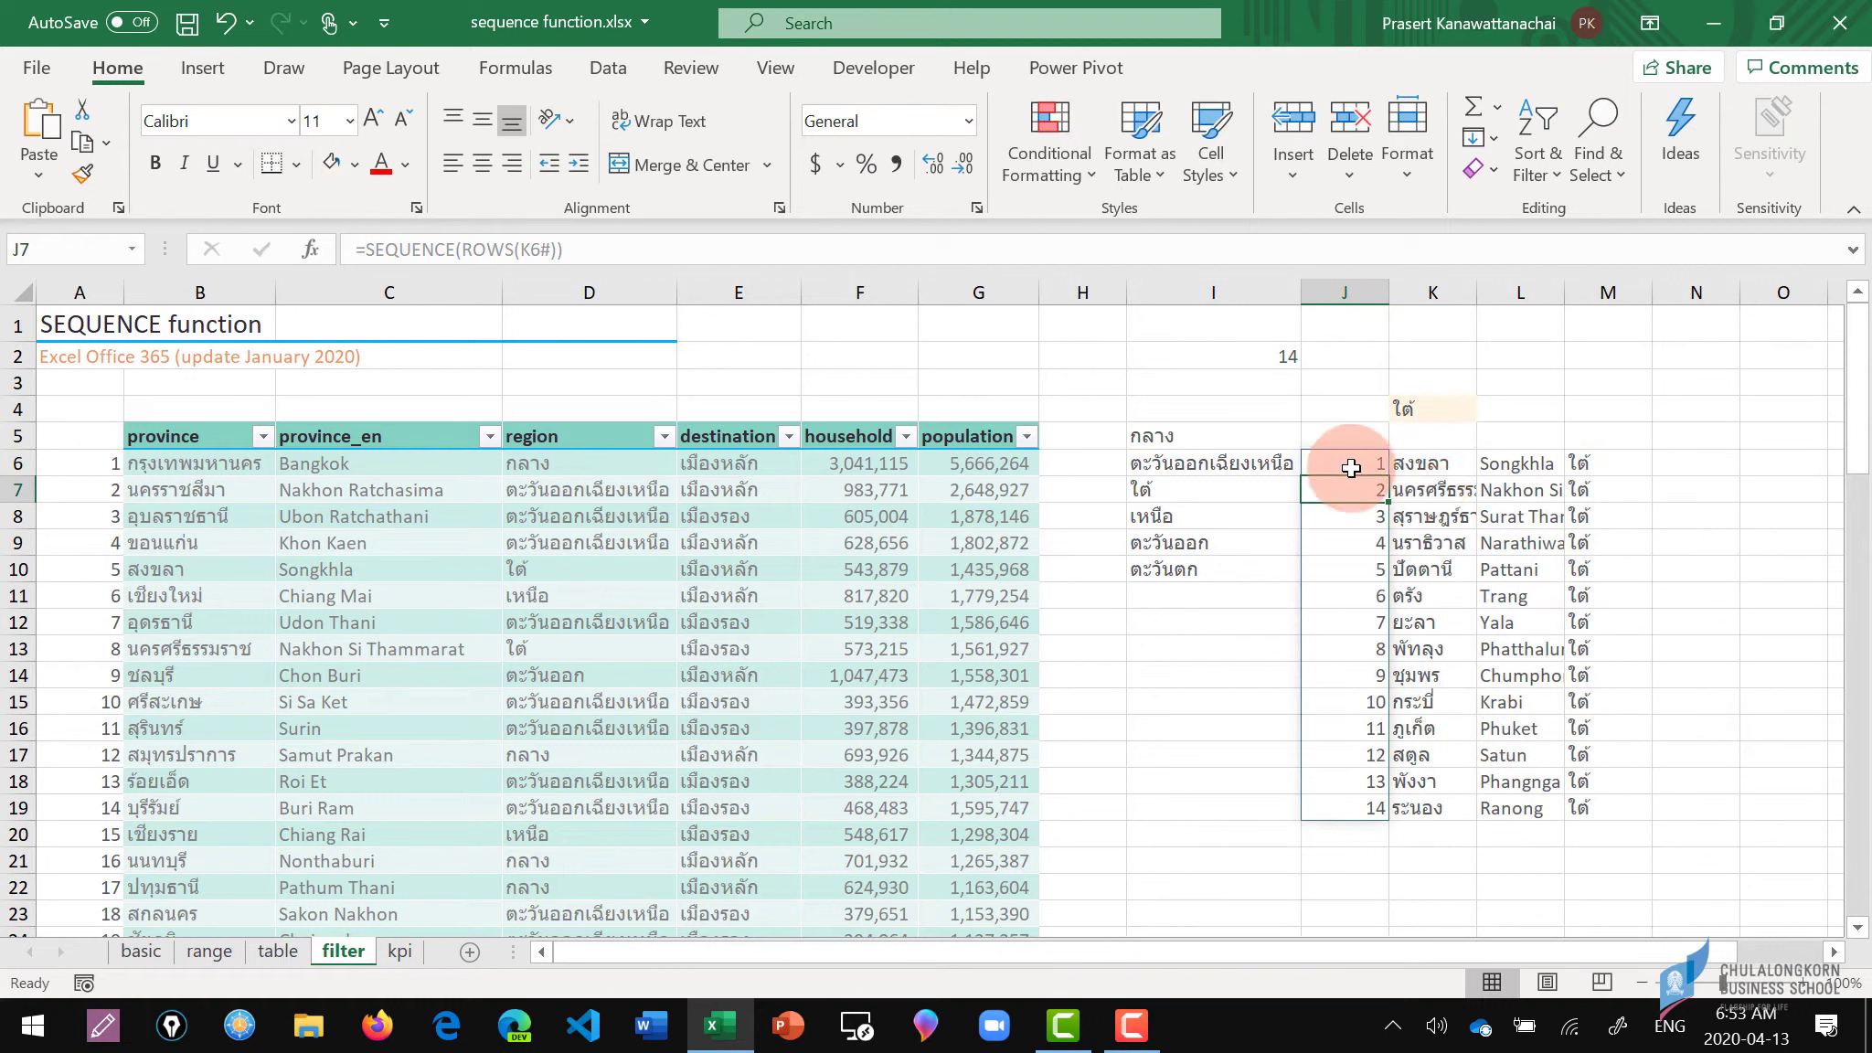
Set the region in K4 to กลาง (central) and check that the numbering reaches 22 at J27.
{"action": "left_click", "coordinate": [1444, 409]}
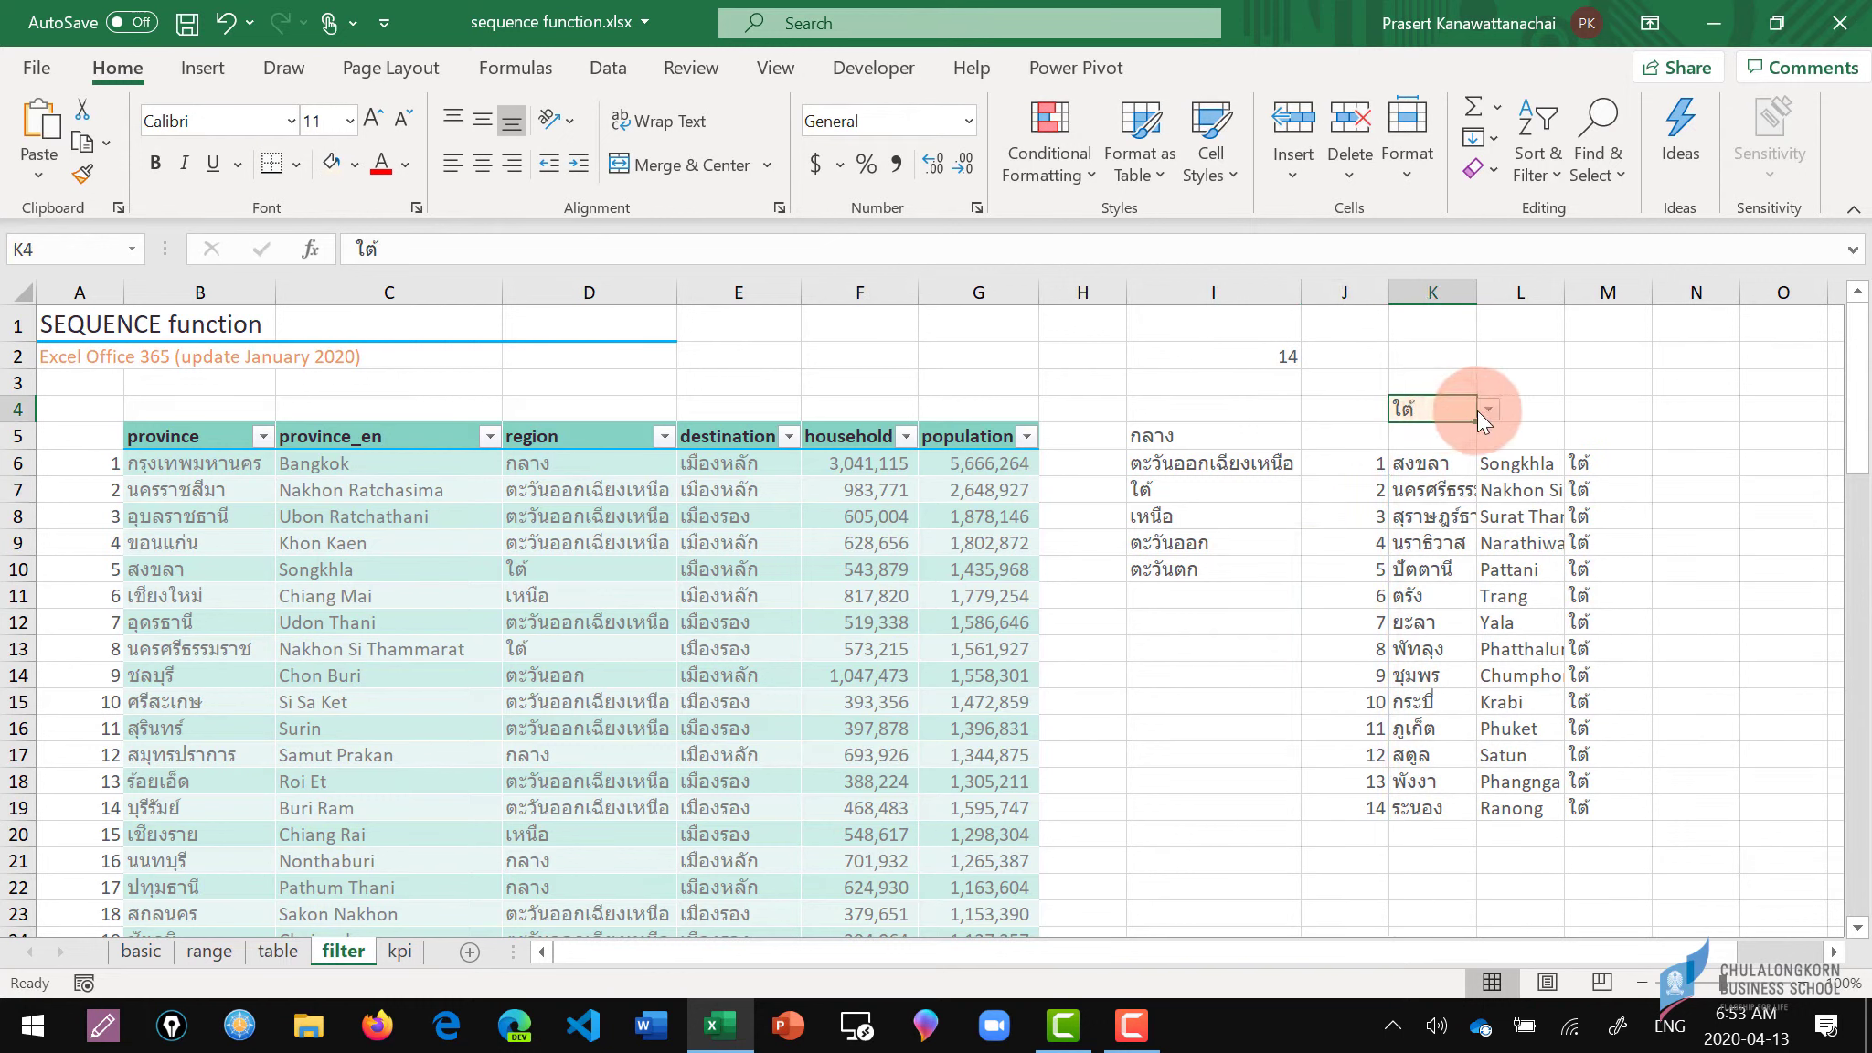
{"action": "left_click", "coordinate": [1486, 411]}
{"action": "left_click", "coordinate": [1468, 430]}
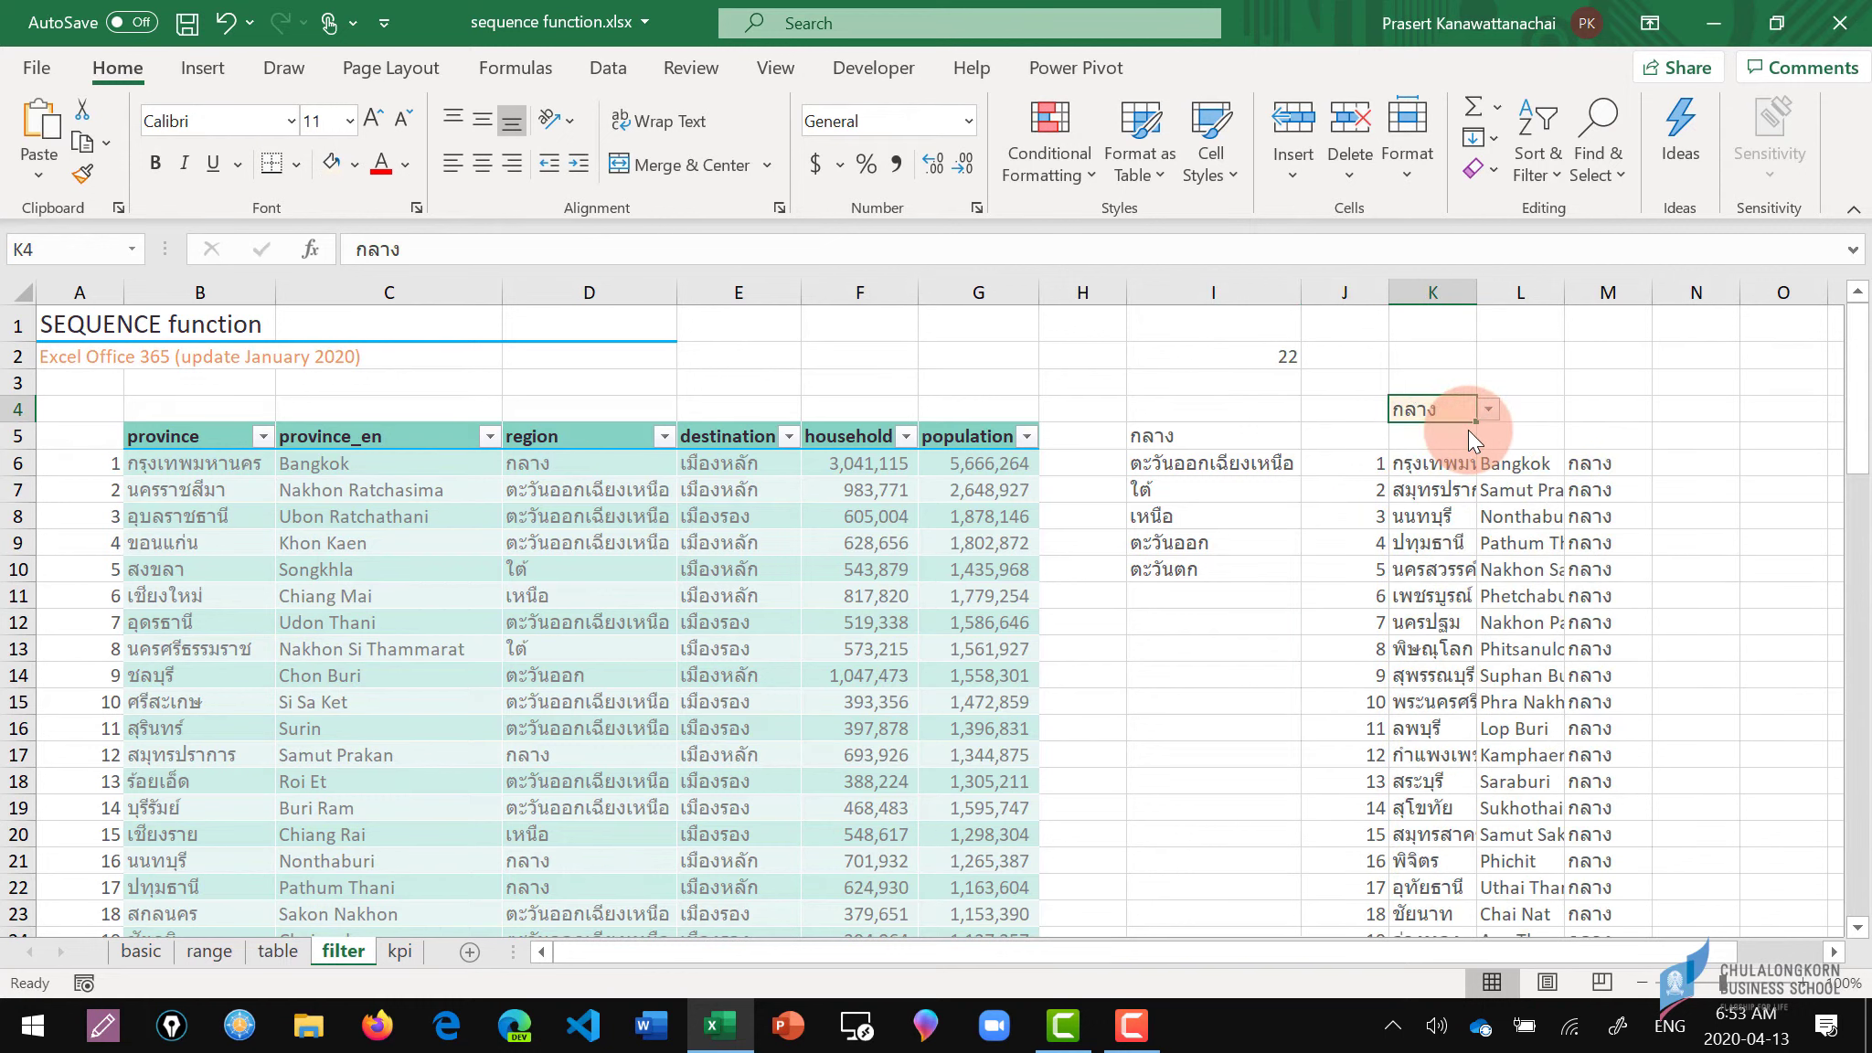
{"action": "scroll", "coordinate": [1435, 590], "scroll_direction": "down", "scroll_amount": 4}
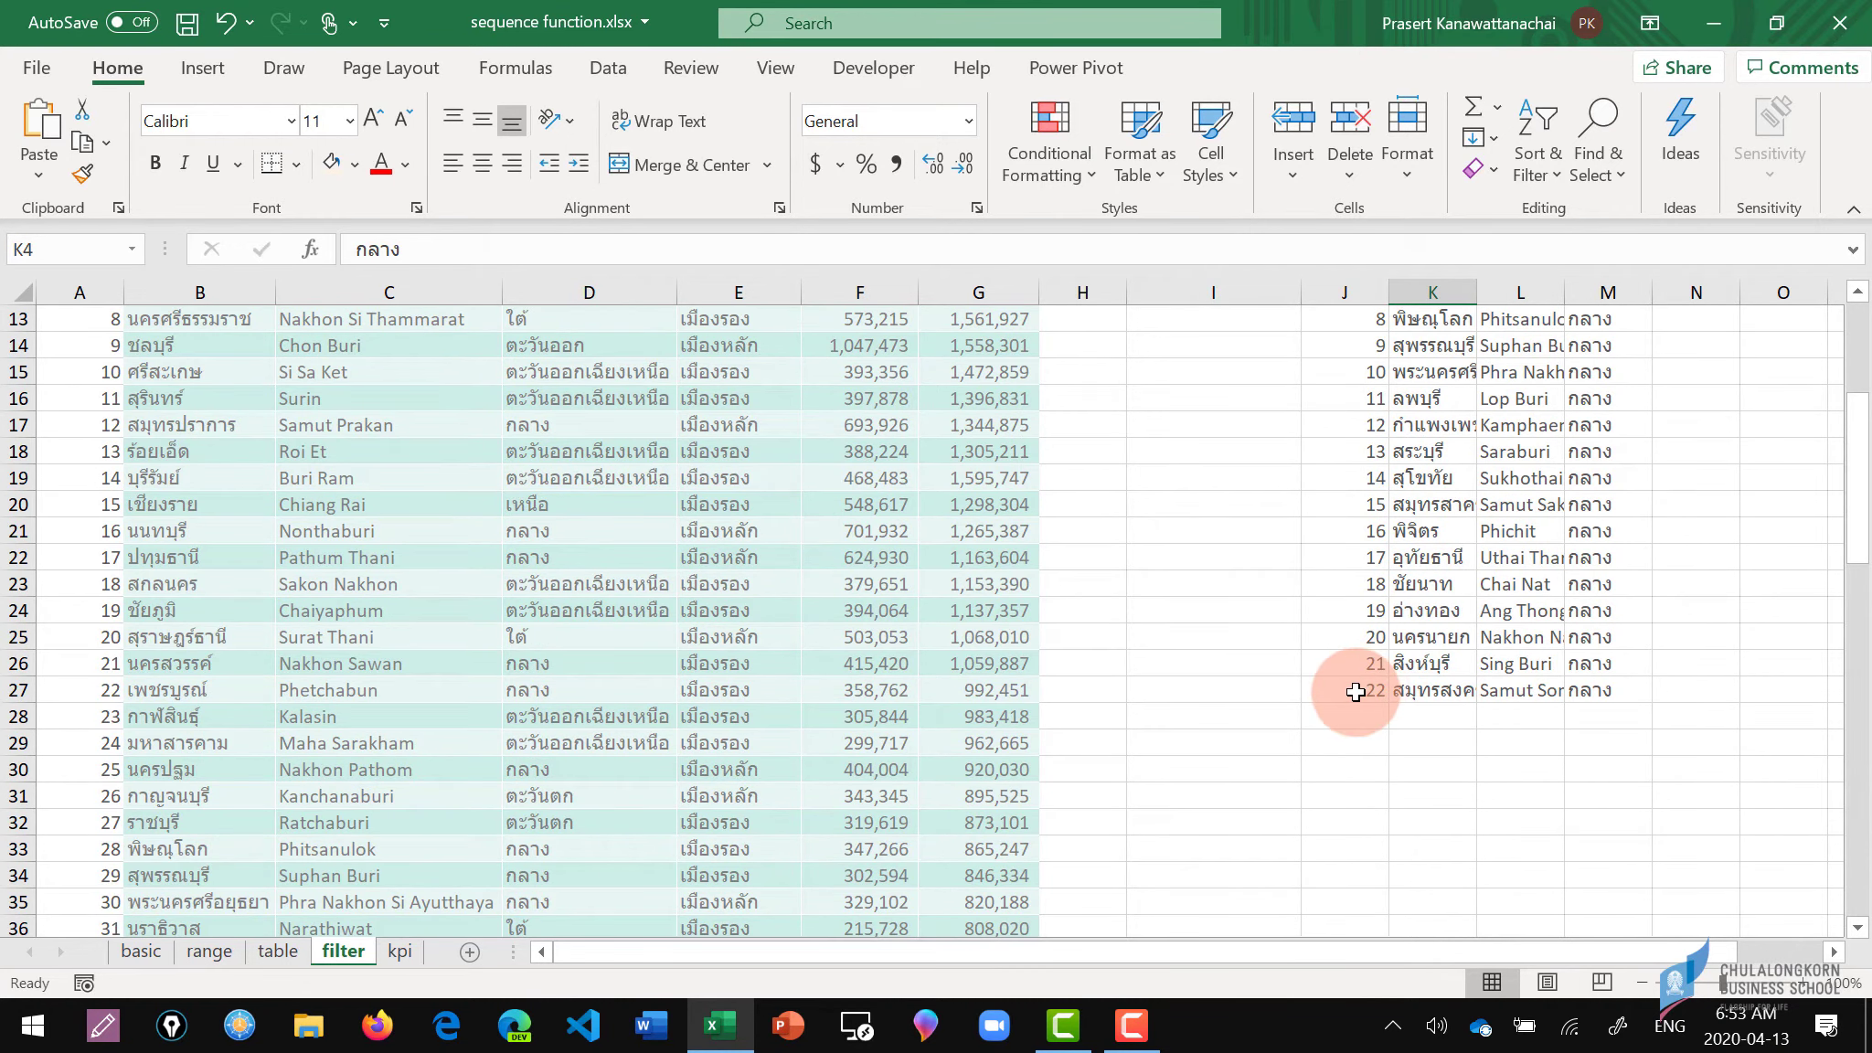
{"action": "left_click", "coordinate": [1356, 690]}
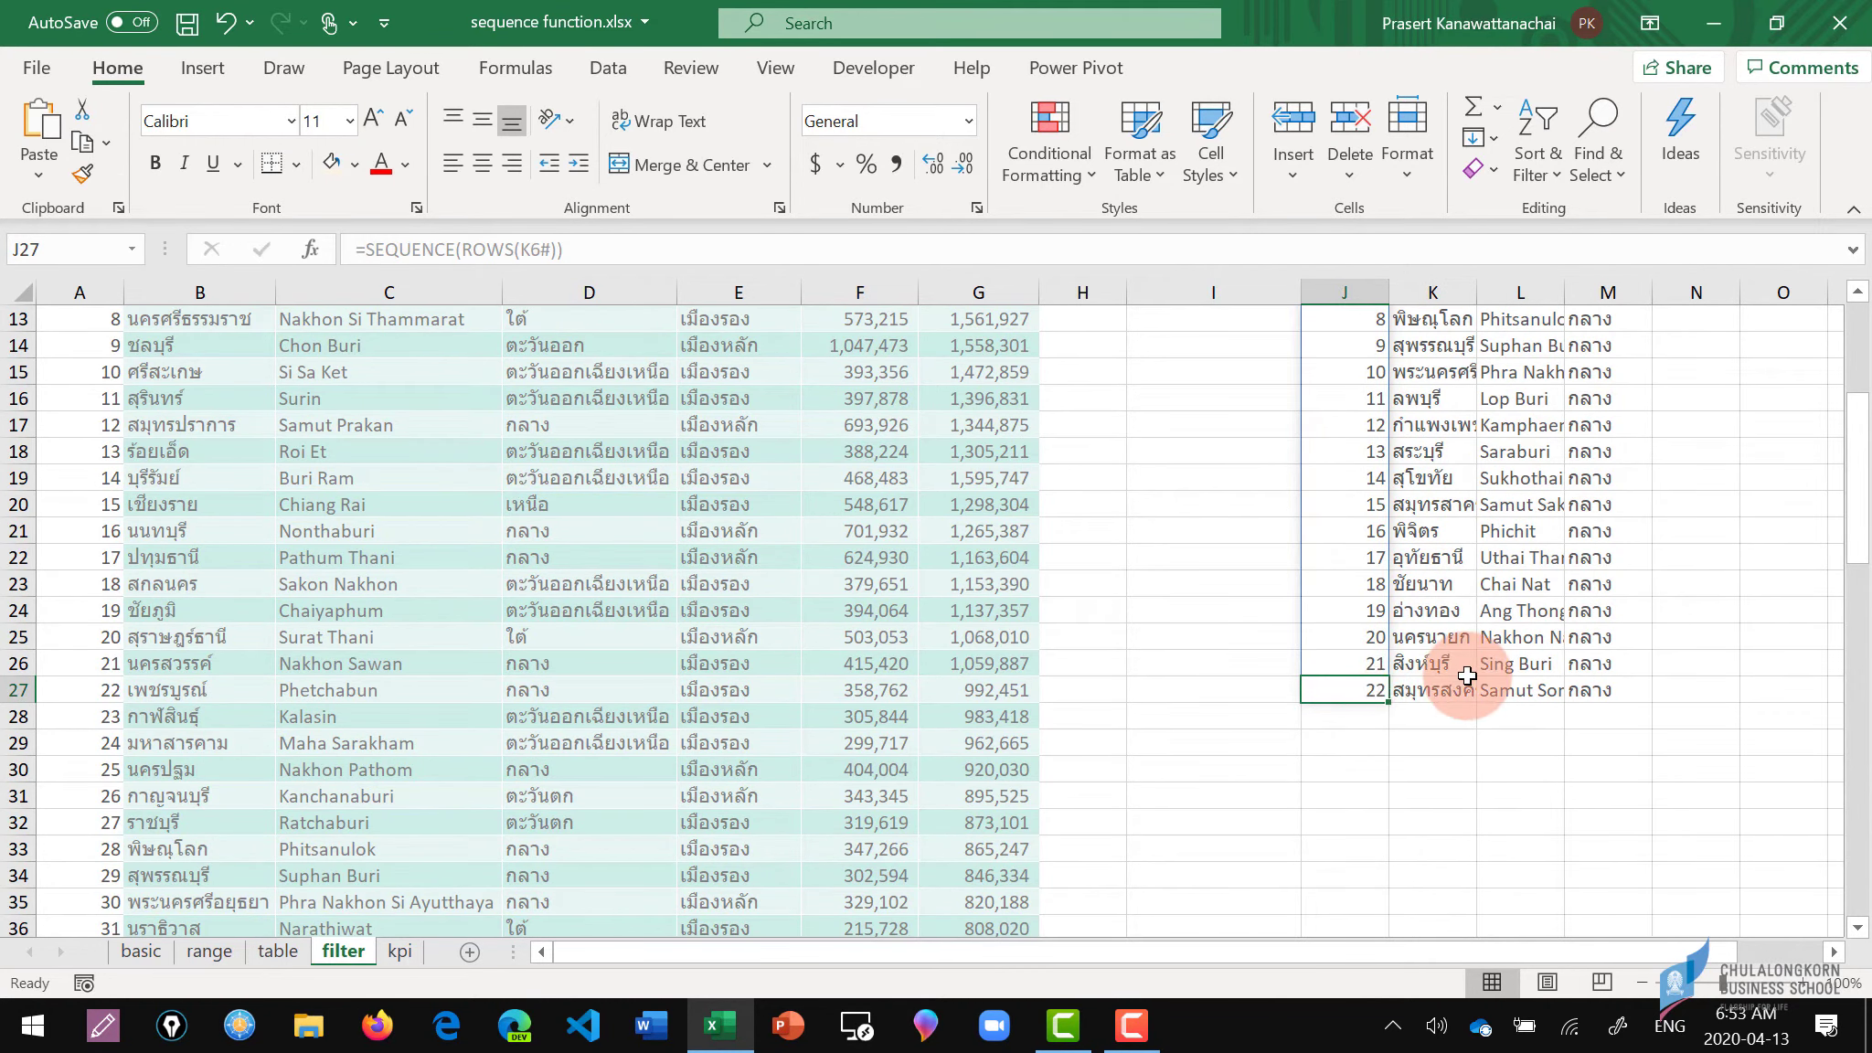
{"action": "scroll", "coordinate": [1467, 675], "scroll_direction": "up", "scroll_amount": 4}
Set the K4 region to เหนือ (northern), review J6's SEQUENCE formula, then go to the kpi sheet.
{"action": "left_click", "coordinate": [1440, 410]}
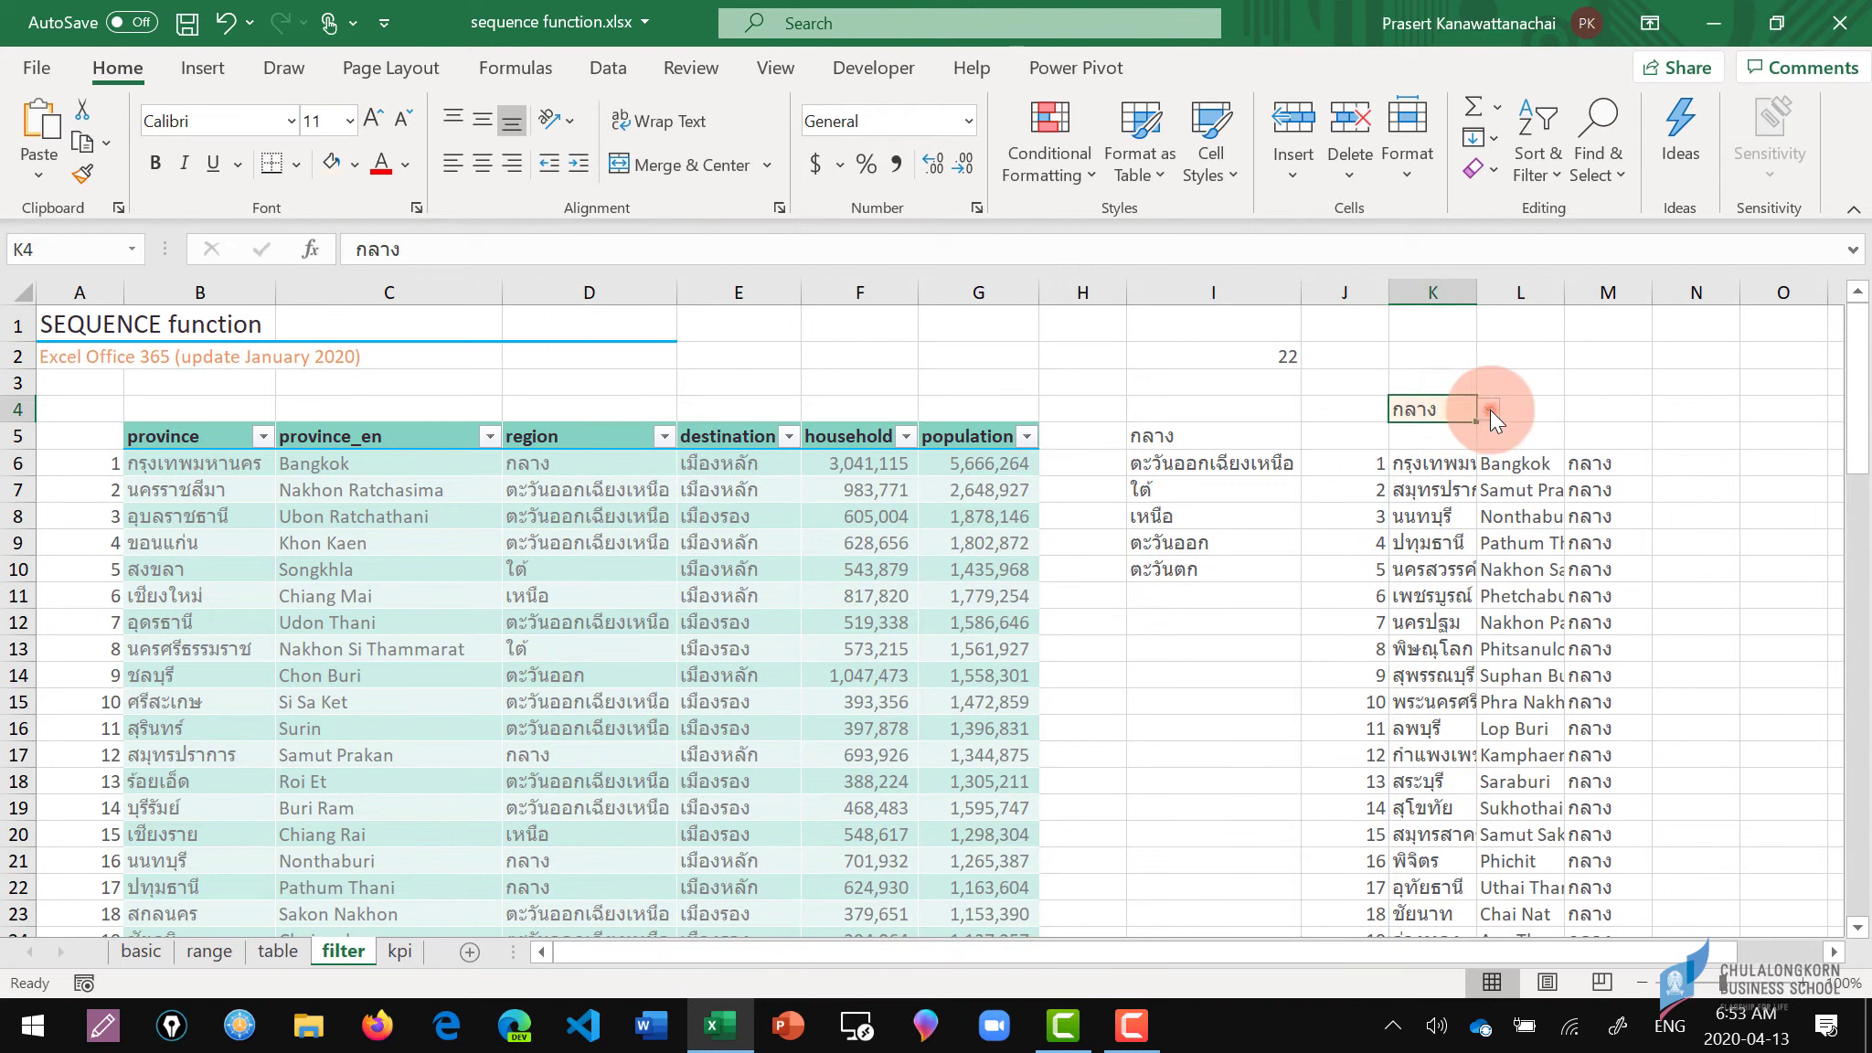
{"action": "left_click", "coordinate": [1490, 409]}
{"action": "left_click", "coordinate": [1445, 492]}
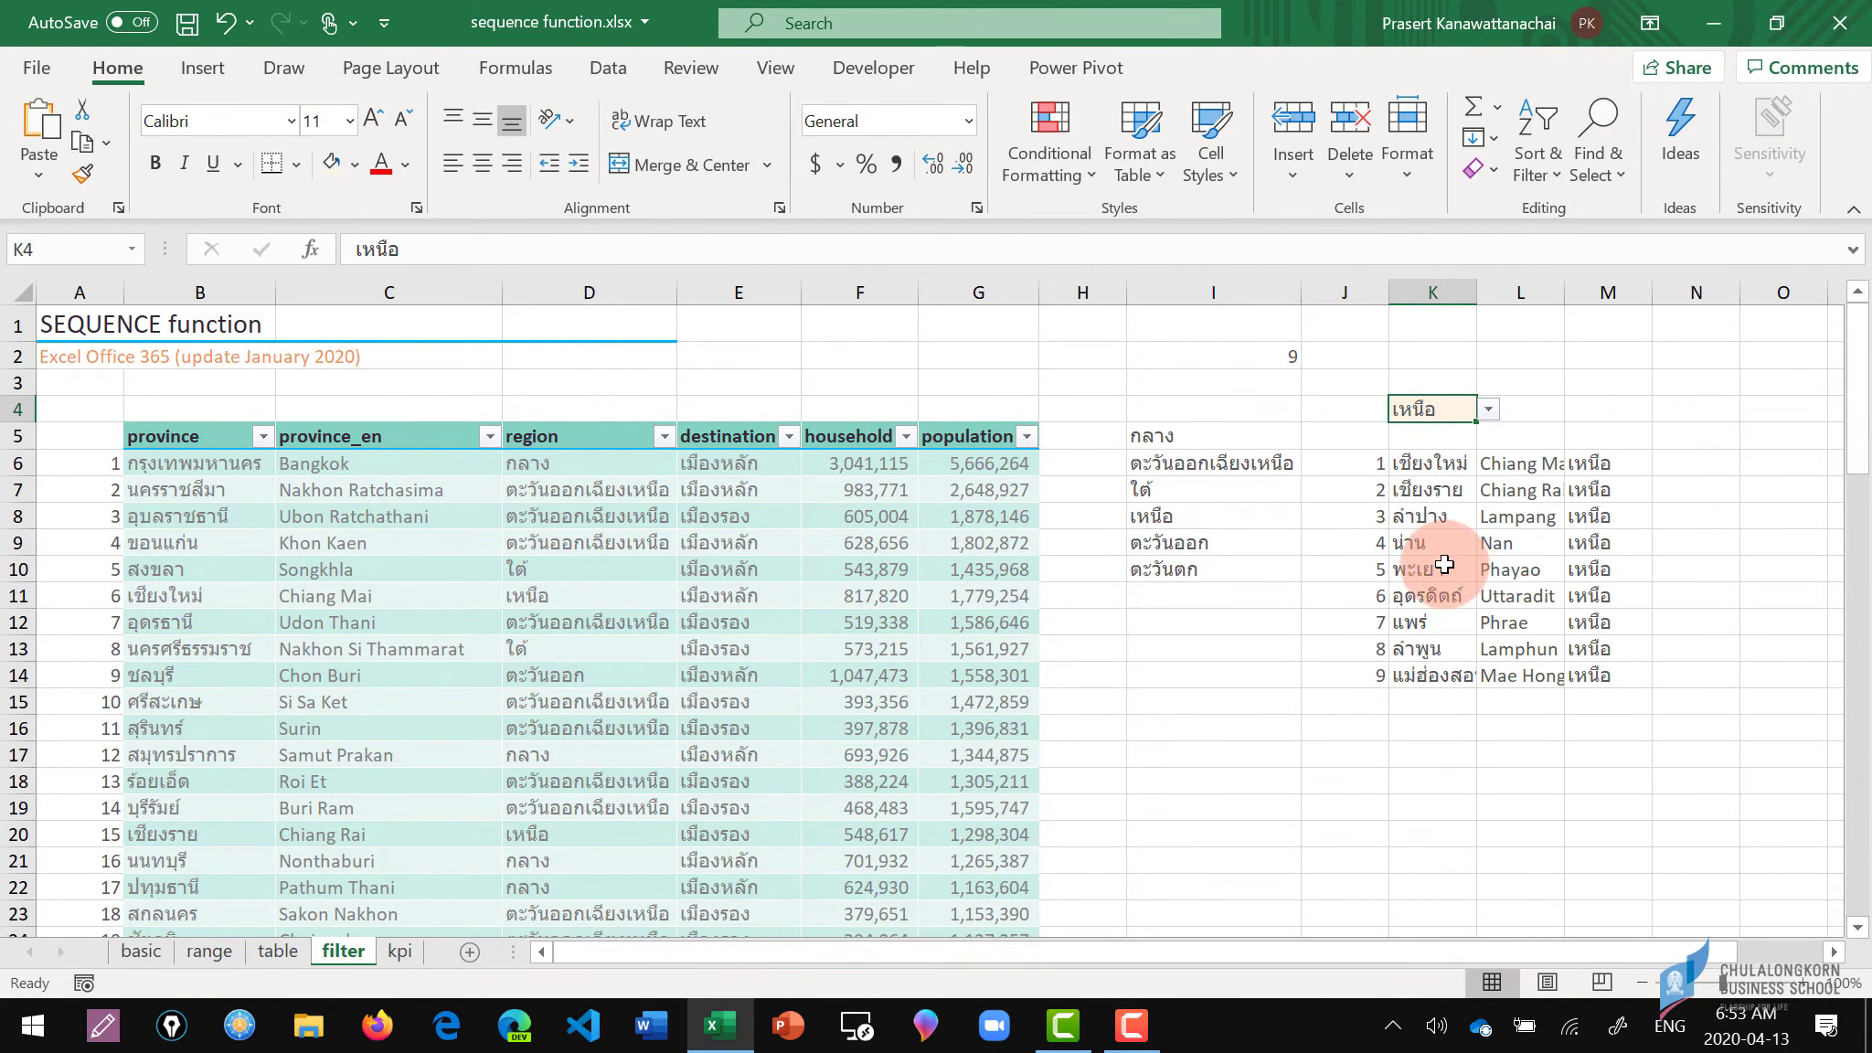
{"action": "left_click", "coordinate": [1371, 464]}
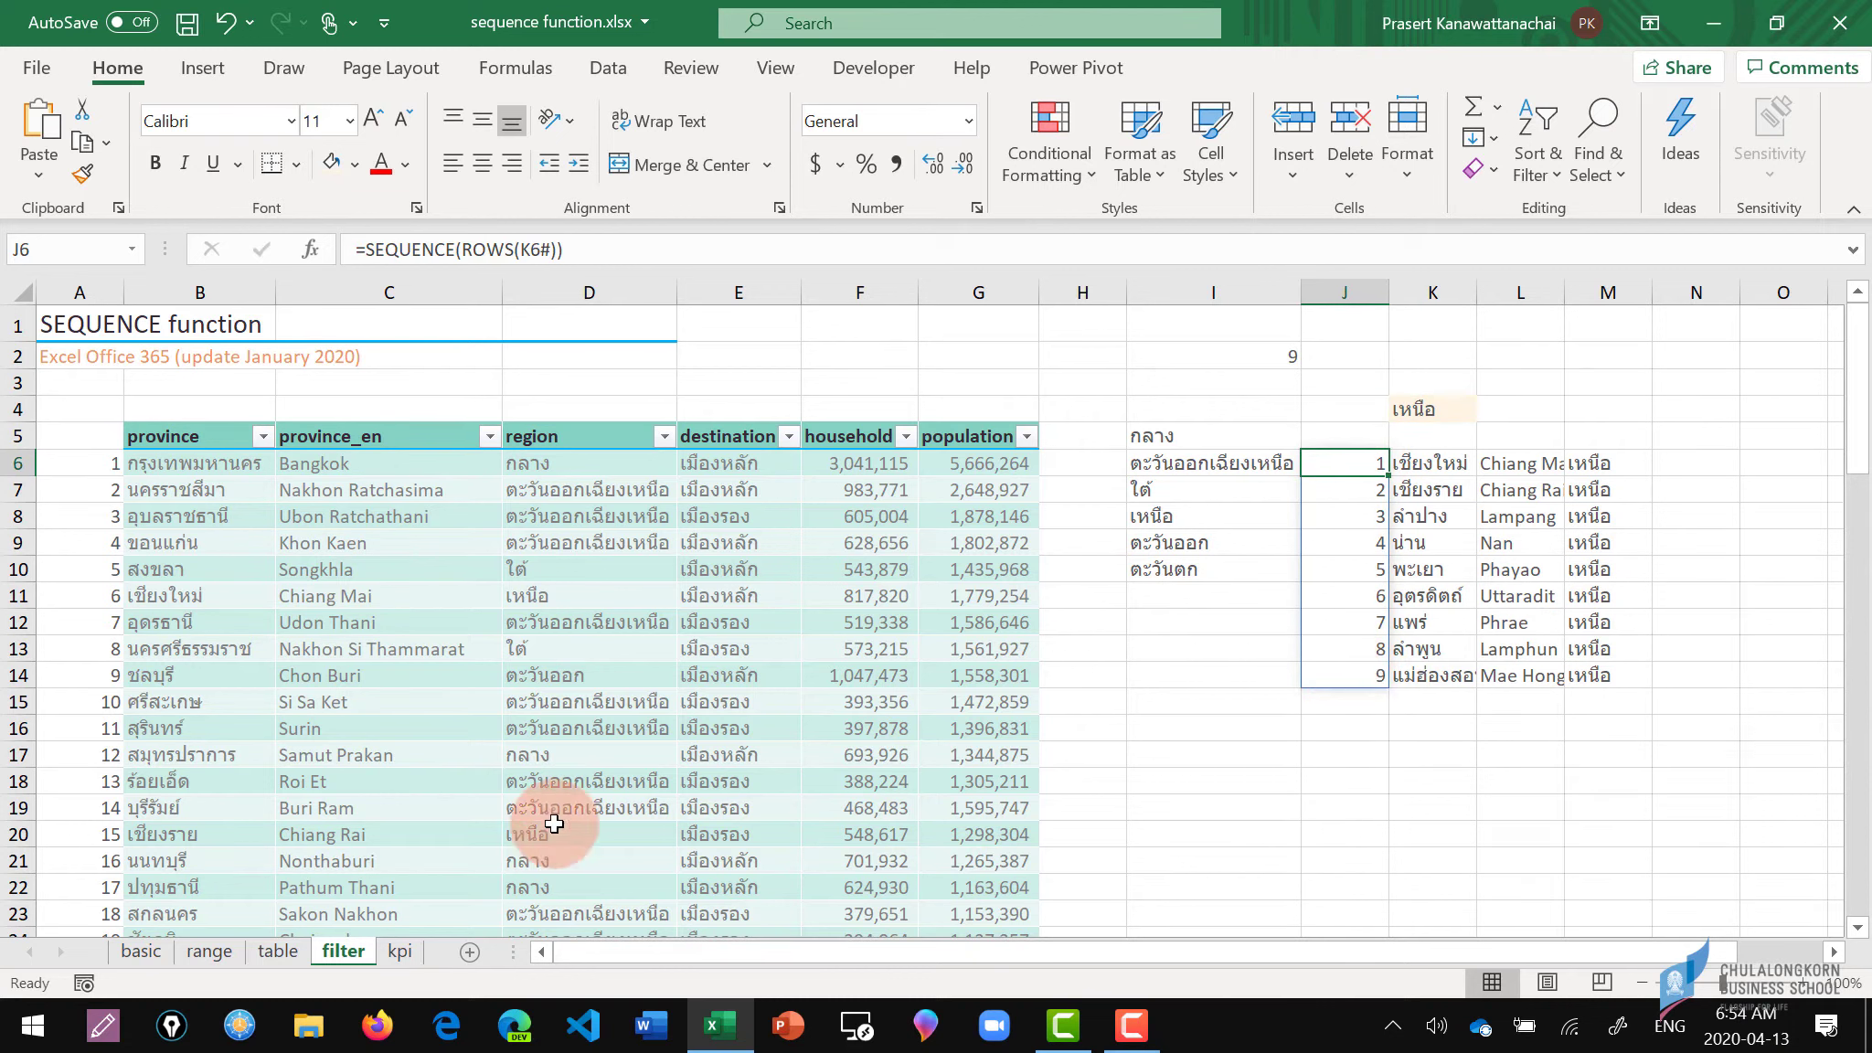
{"action": "left_click", "coordinate": [399, 951]}
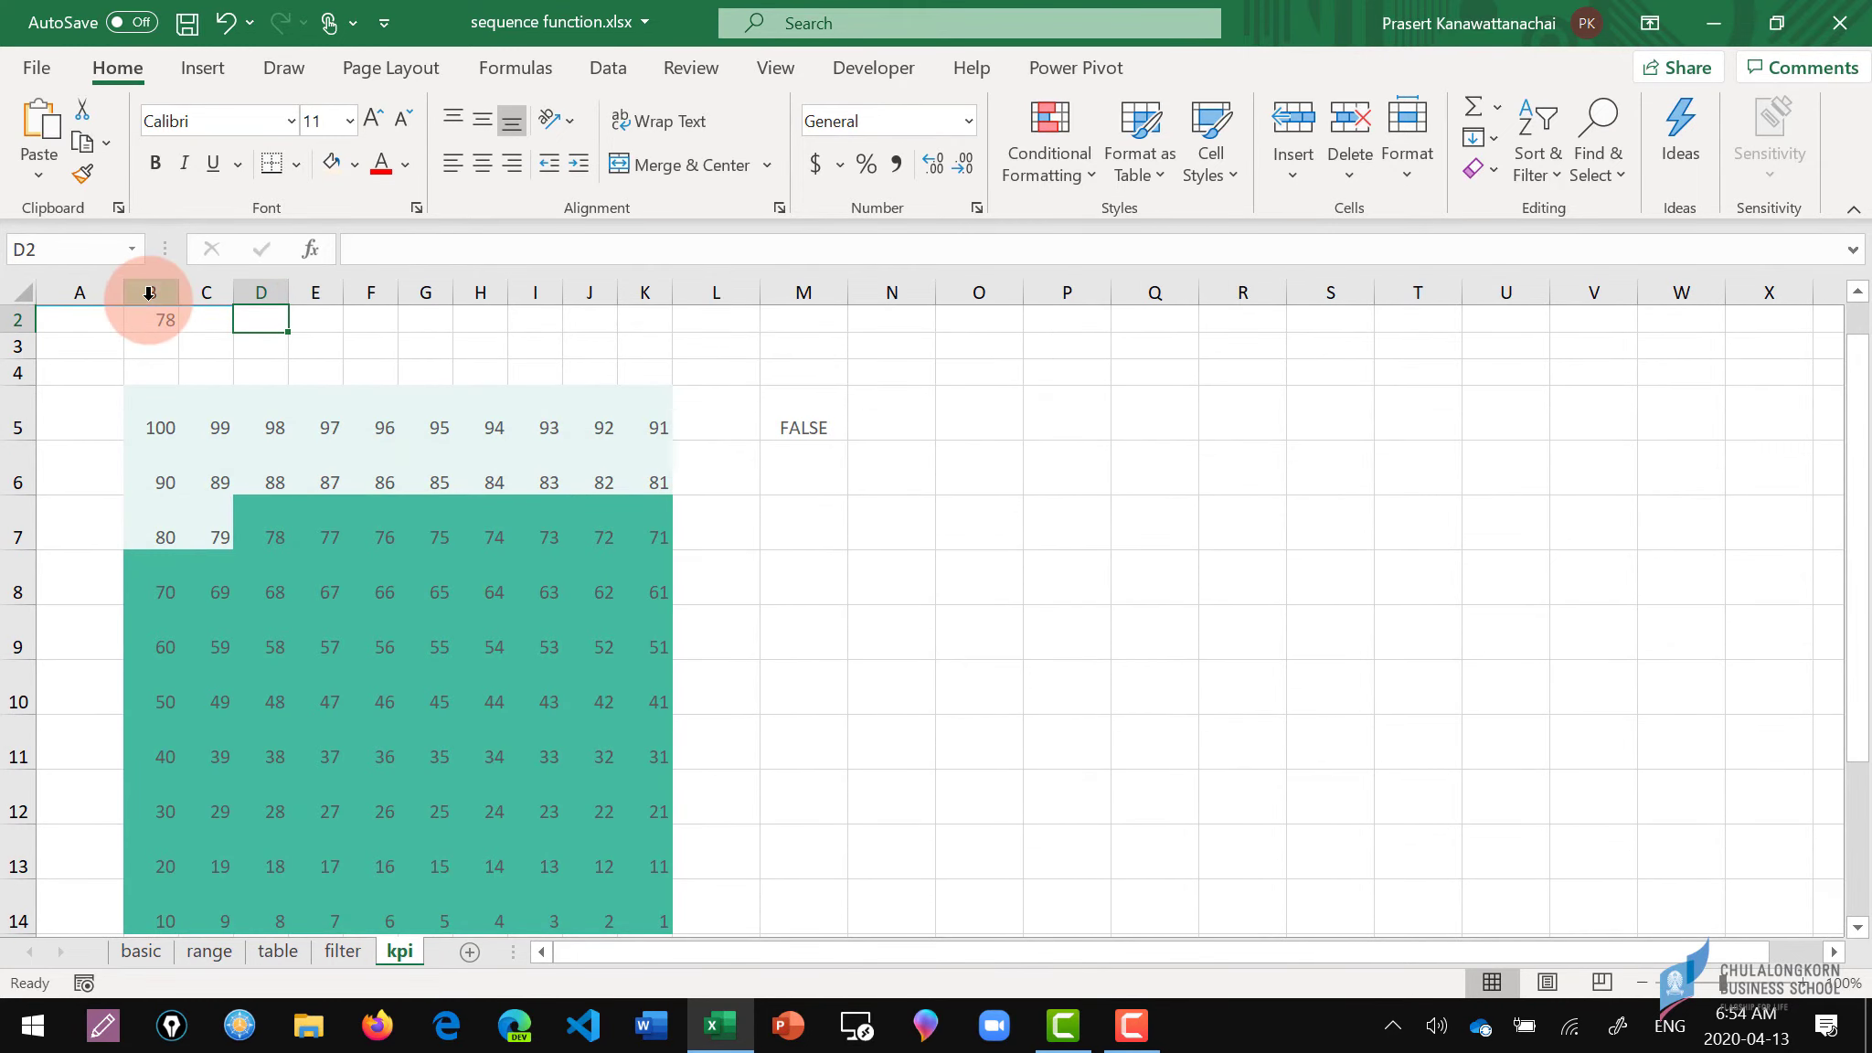
Delete columns B through N of the old grid, leaving the active cell at B5.
{"action": "left_click_drag", "start_coordinate": [154, 292], "coordinate": [877, 346]}
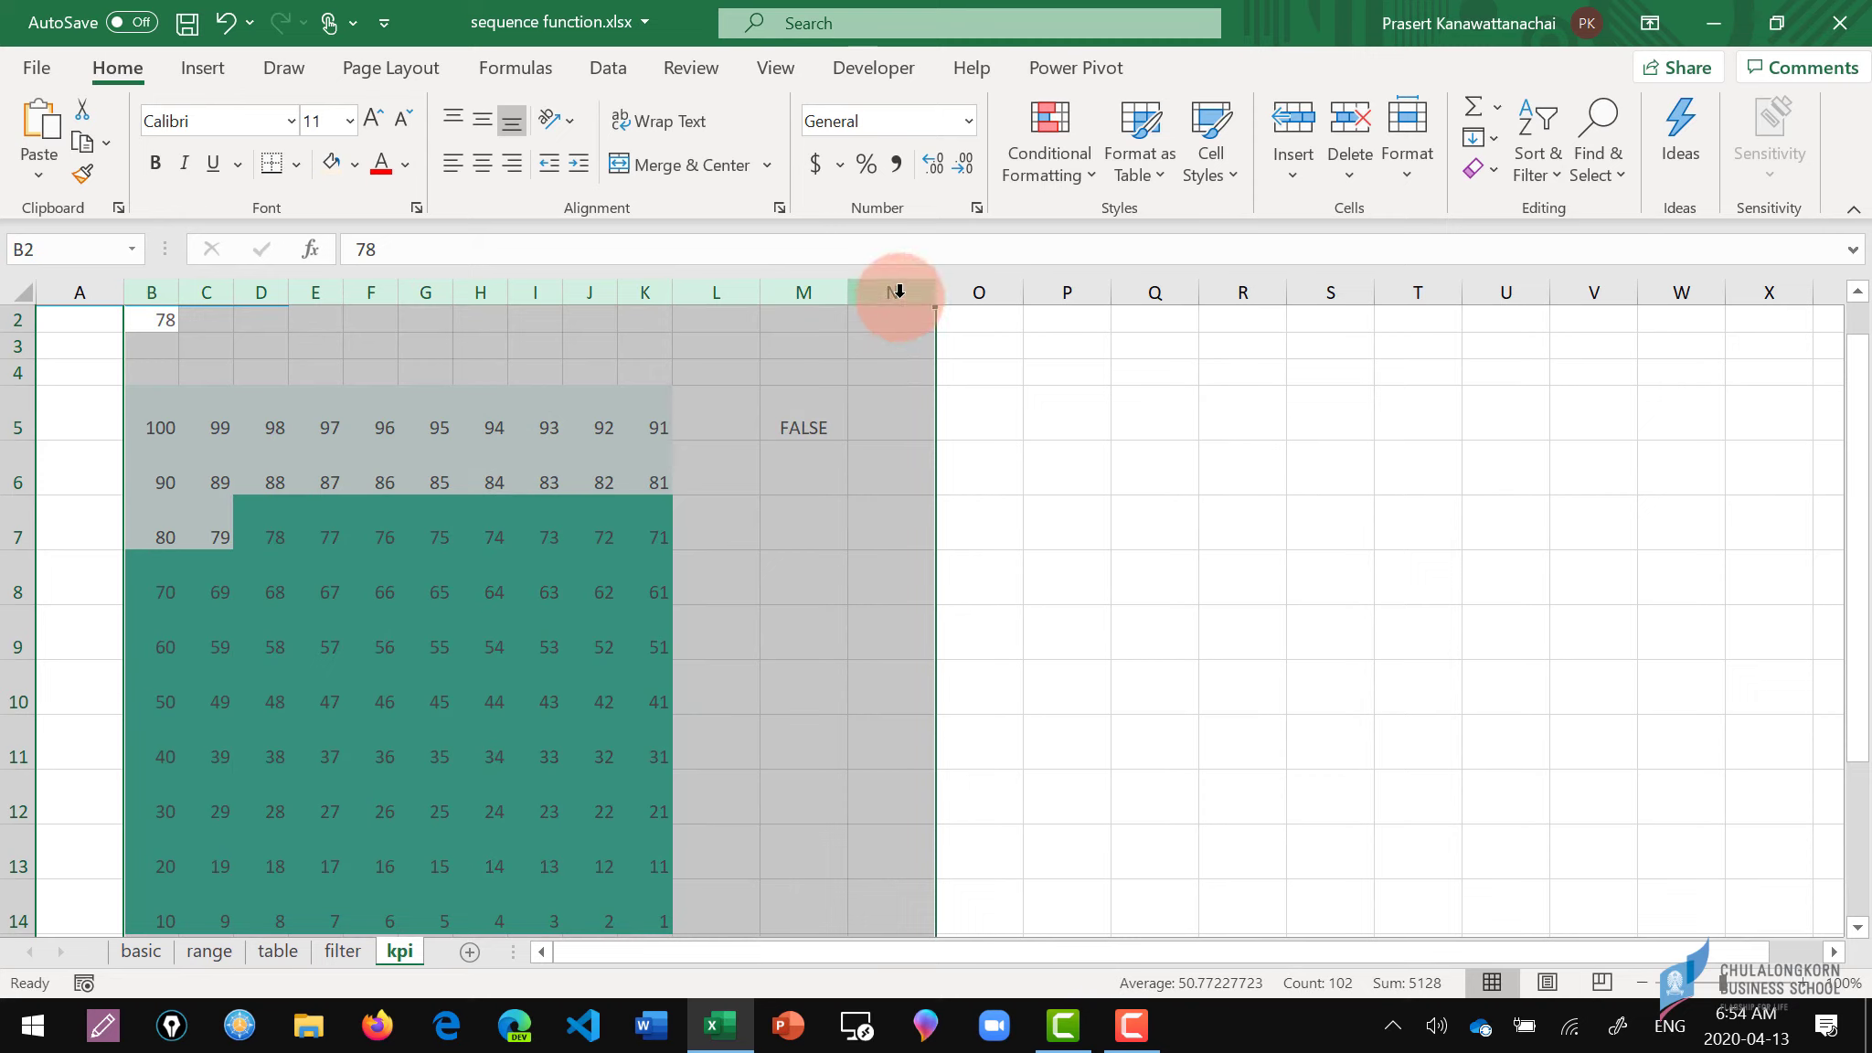
{"action": "right_click", "coordinate": [898, 294]}
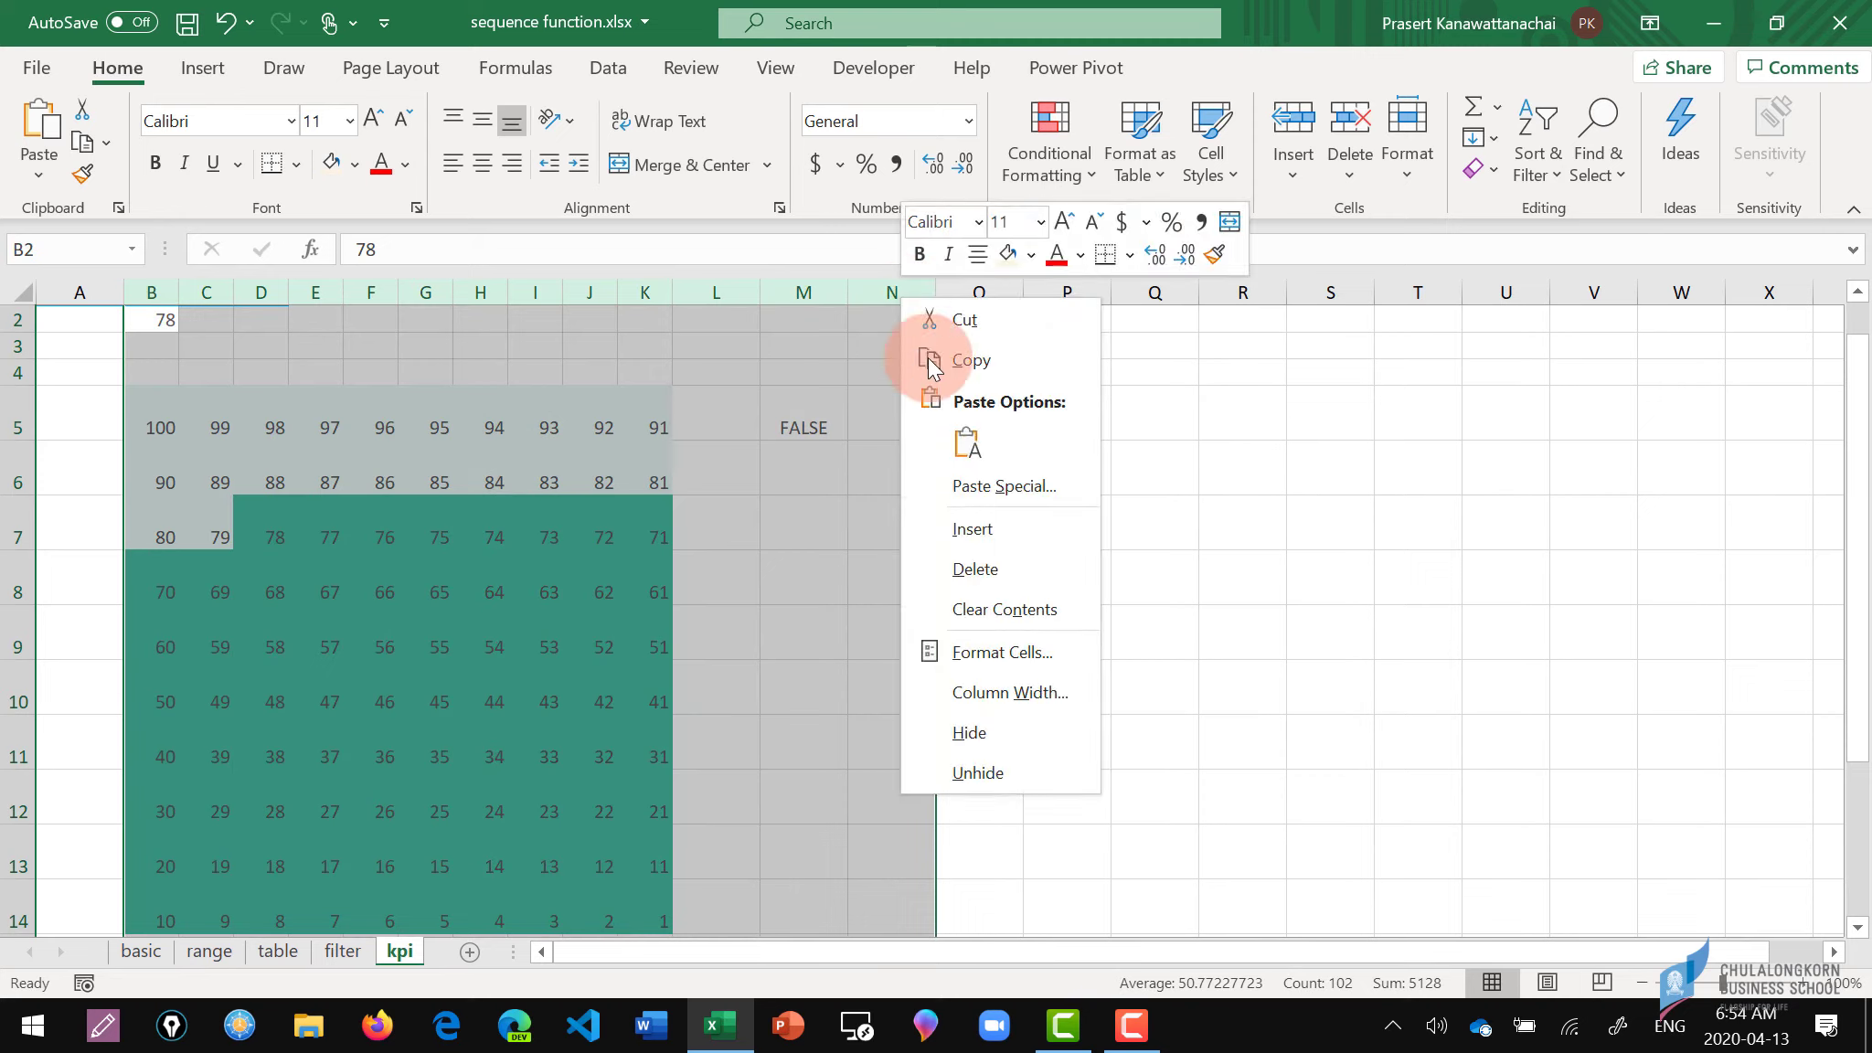
{"action": "left_click", "coordinate": [997, 572]}
{"action": "left_click", "coordinate": [177, 419]}
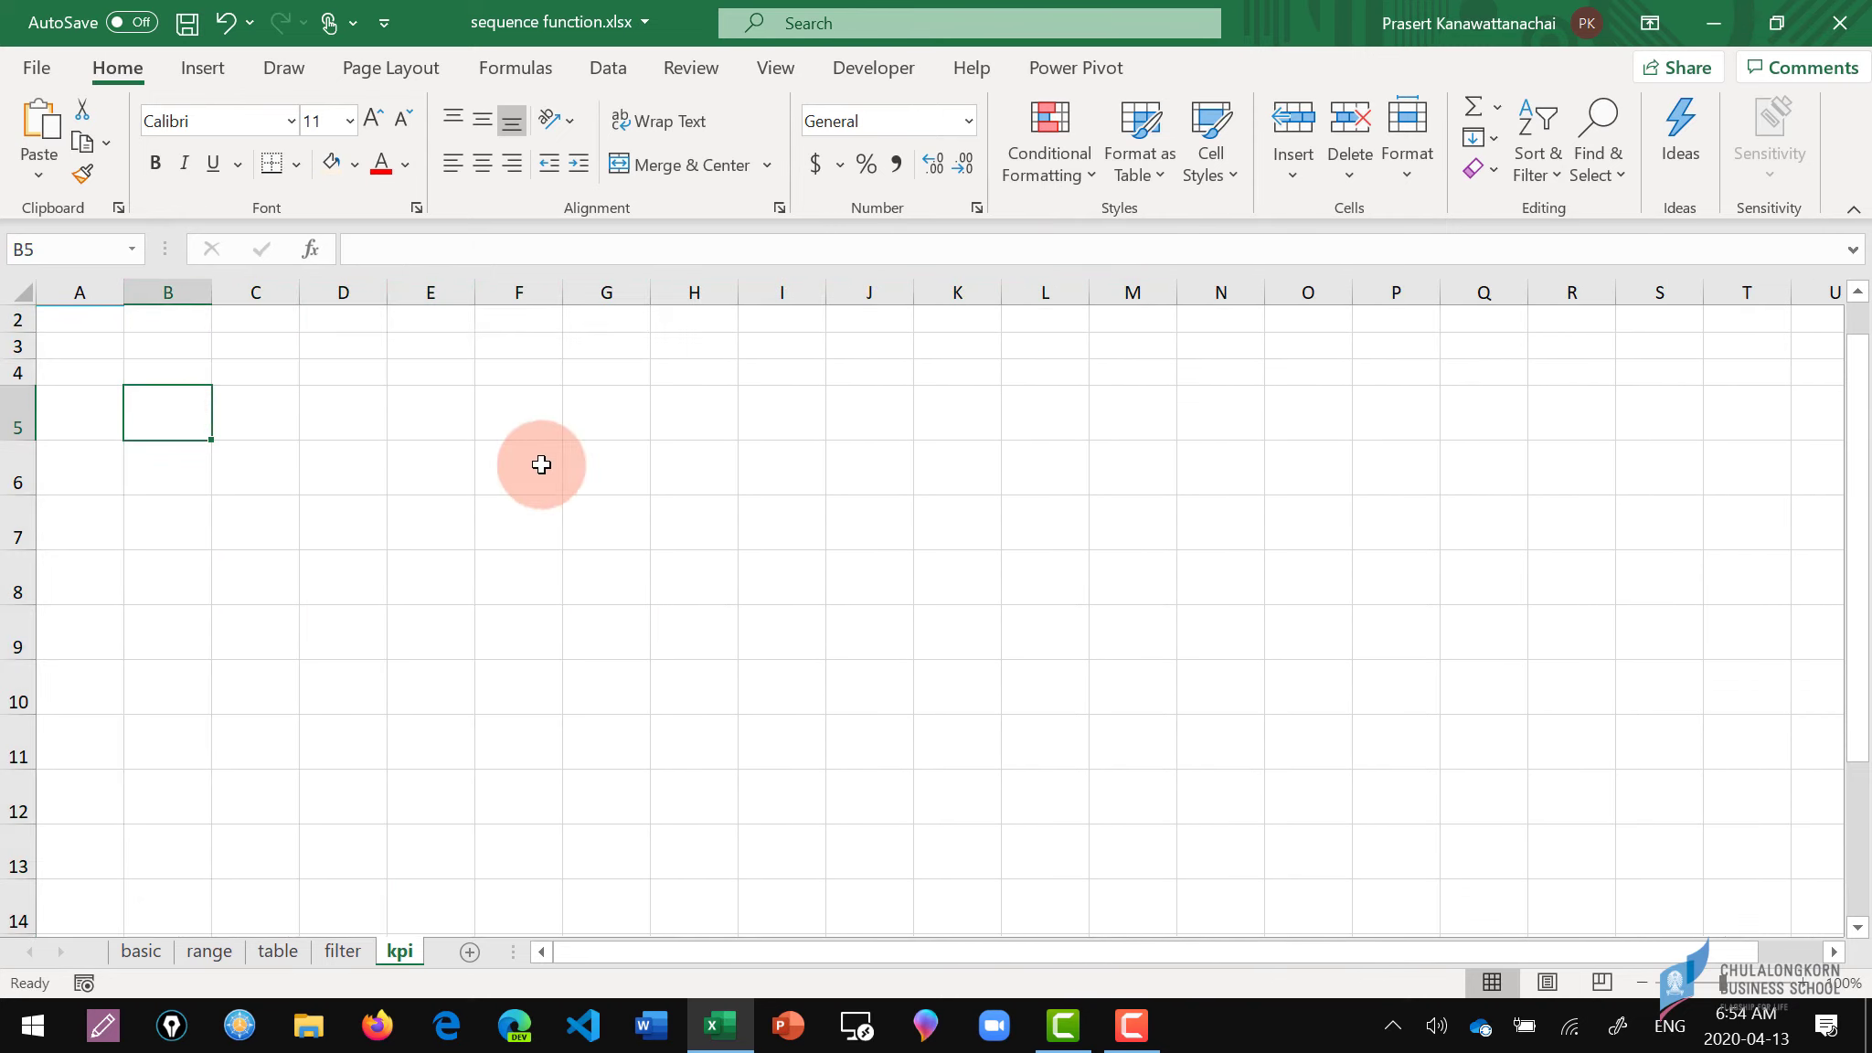
{"action": "key", "text": "Up"}
{"action": "key", "text": "Up"}
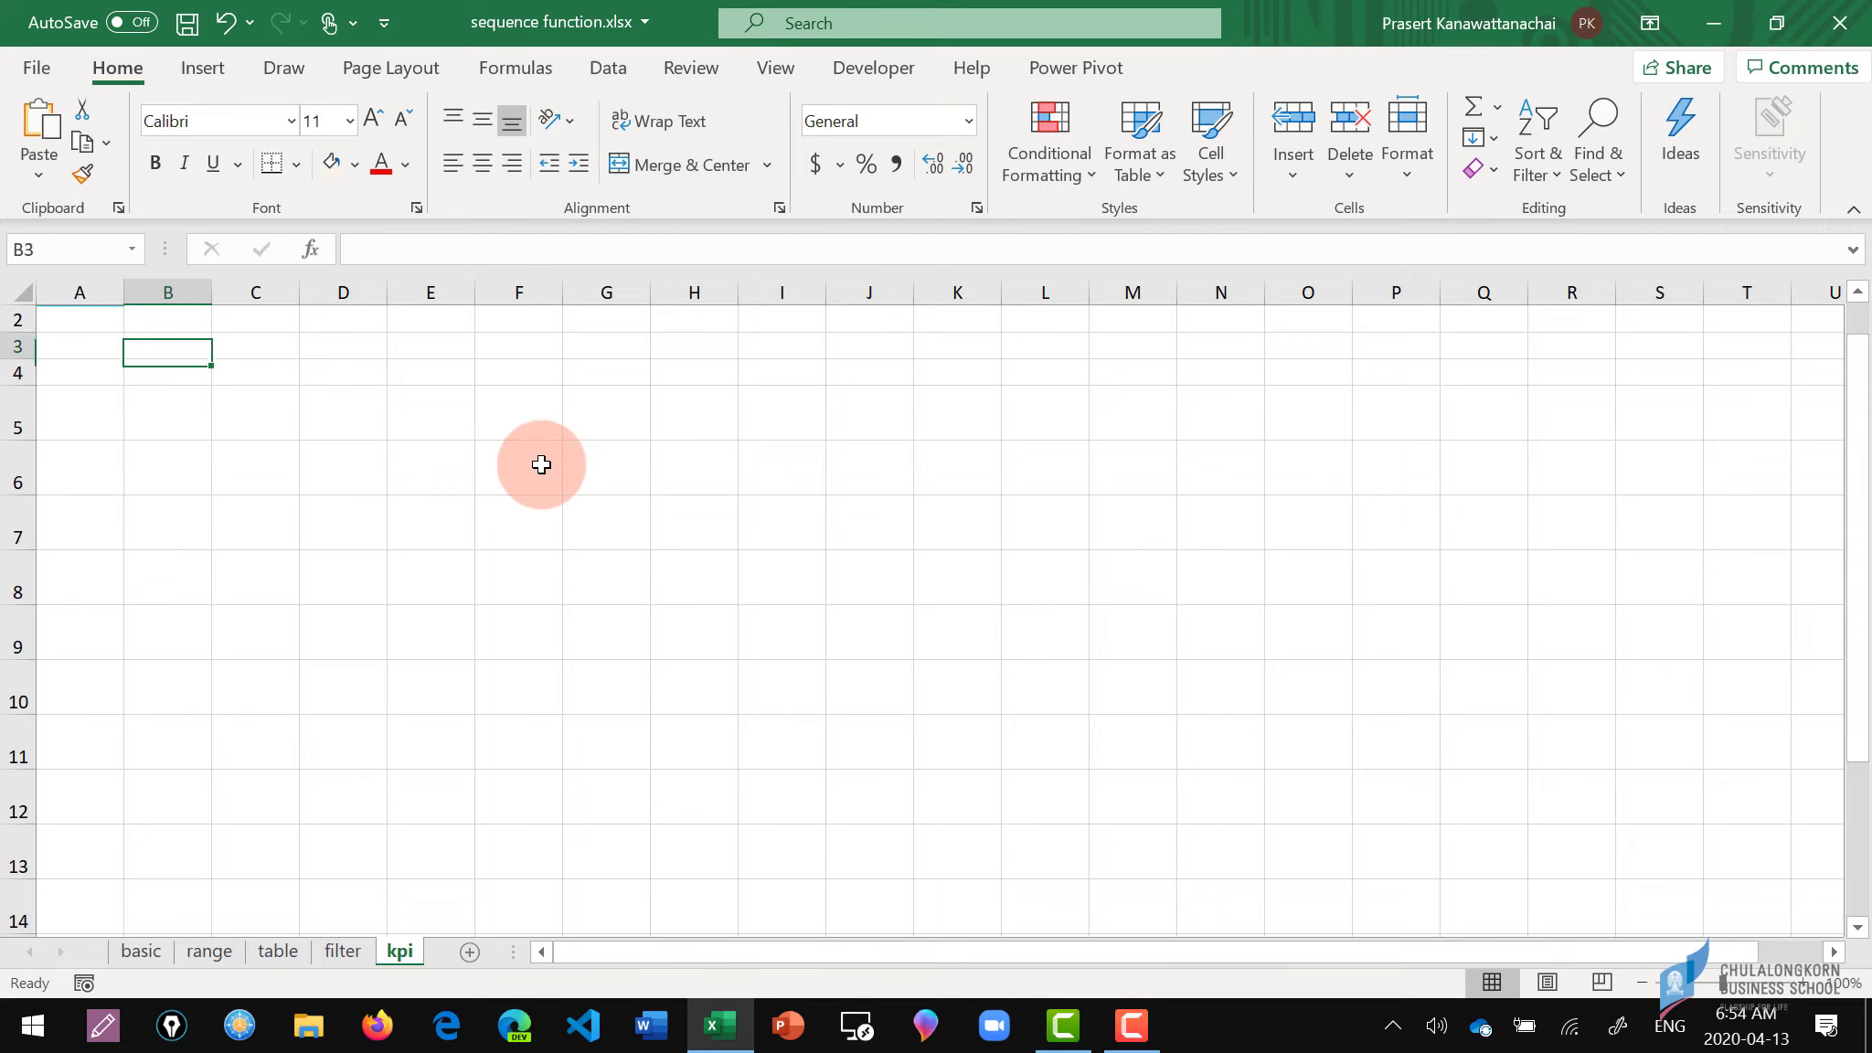
{"action": "key", "text": "Up"}
{"action": "key", "text": "Down"}
{"action": "key", "text": "Down"}
{"action": "key", "text": "Down"}
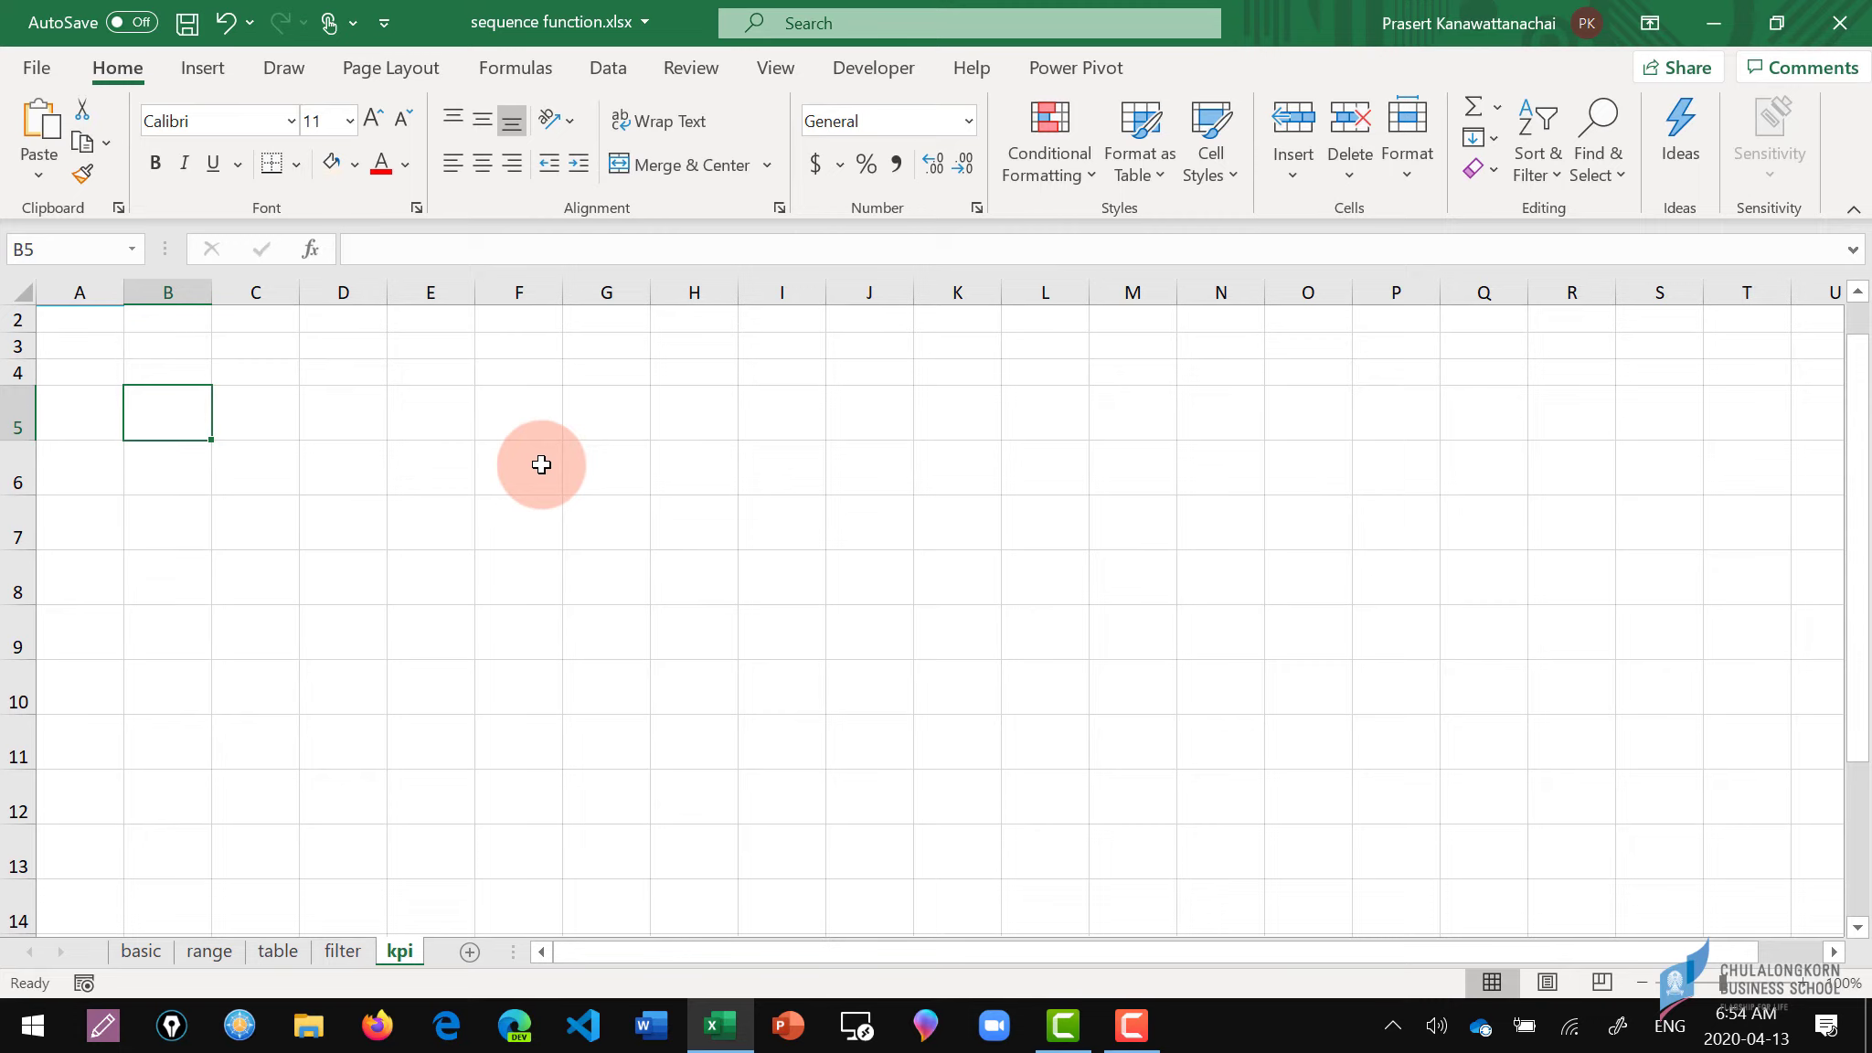
Enter =SEQUENCE(10,10,100,-1) in B5 to spill a 100-to-1 countdown grid.
{"action": "type", "text": "=s"}
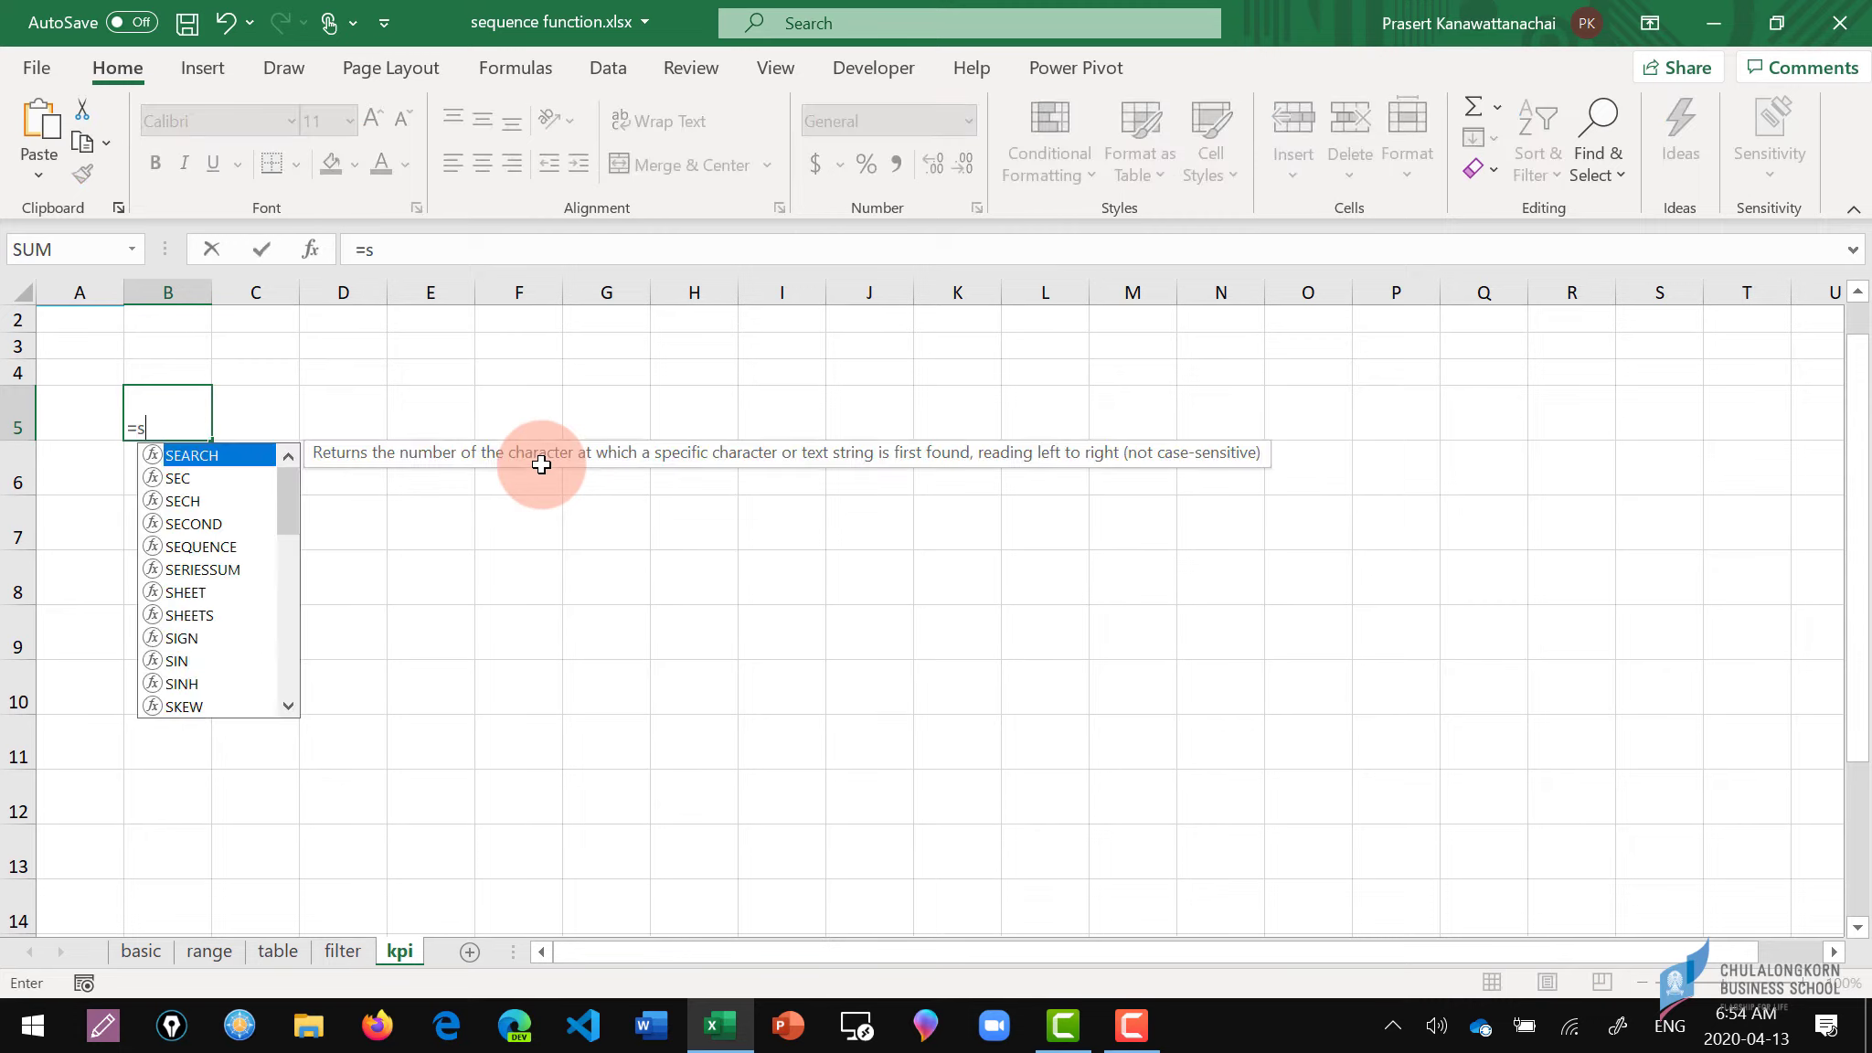
{"action": "type", "text": "eq"}
{"action": "key", "text": "Tab"}
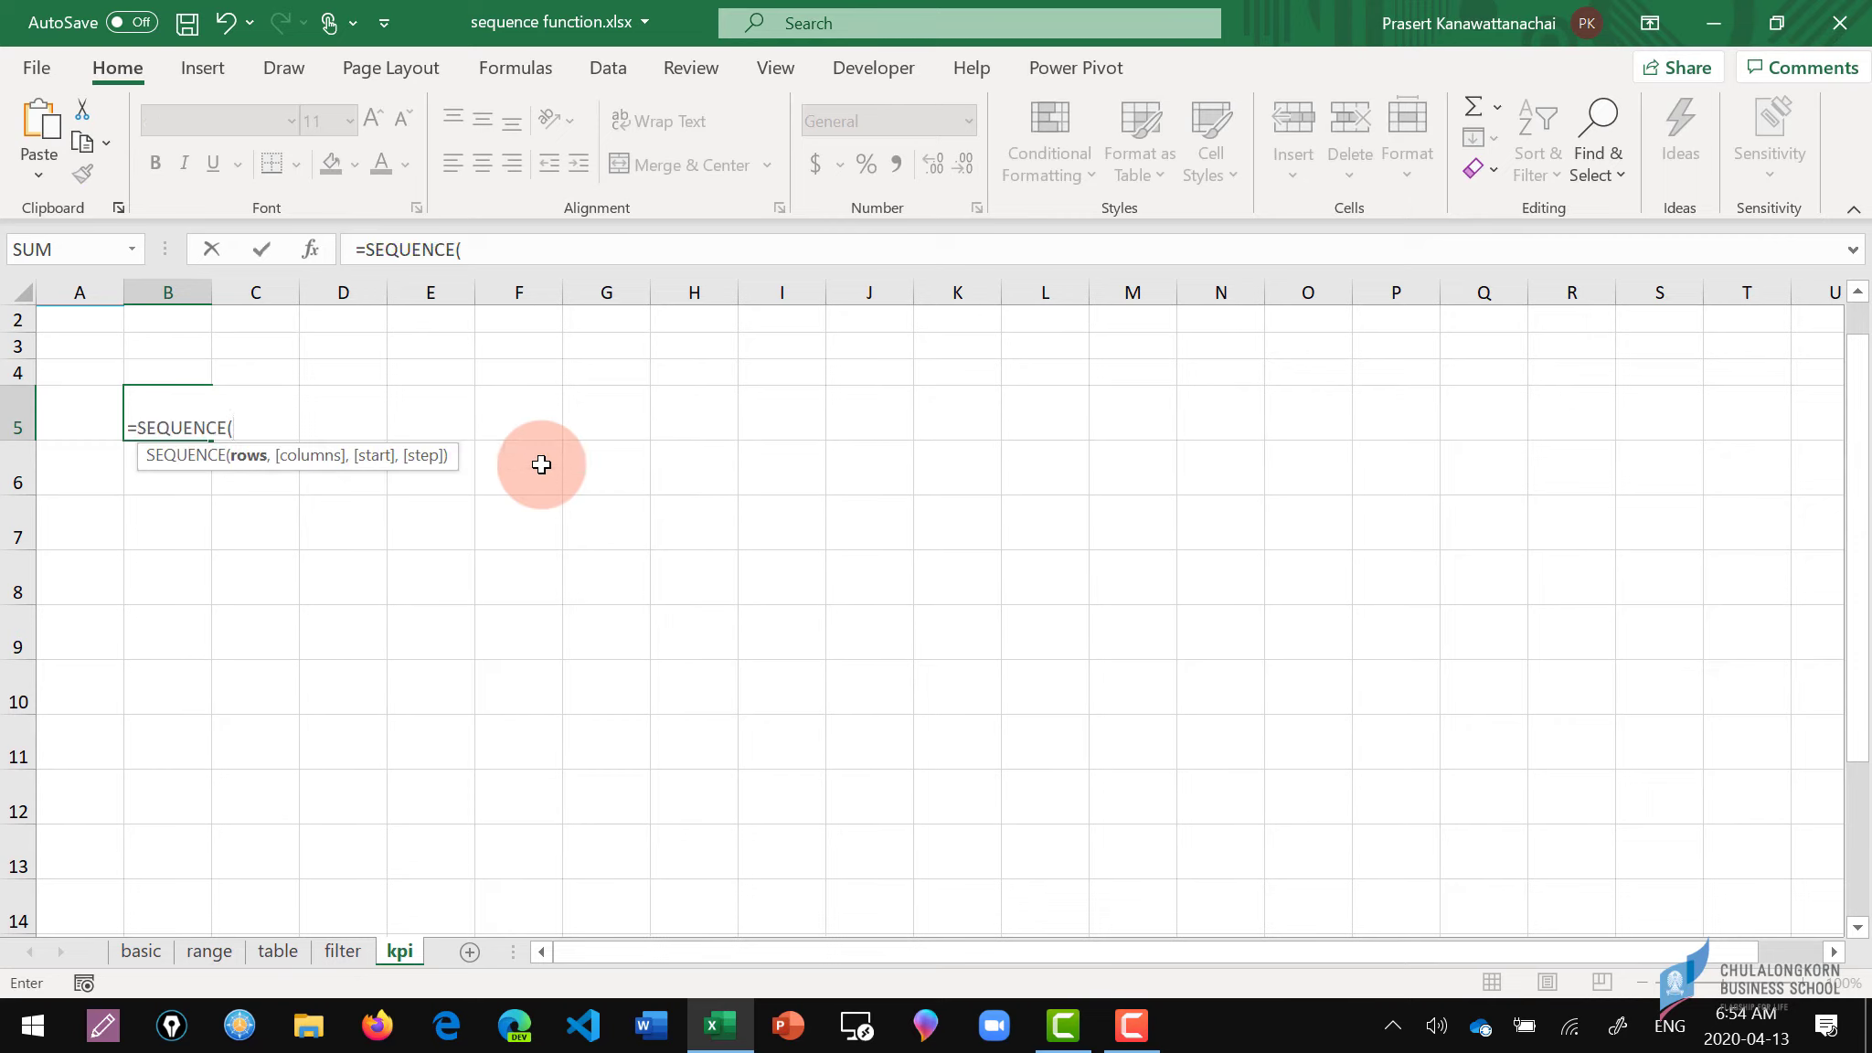
{"action": "type", "text": "10,10,"}
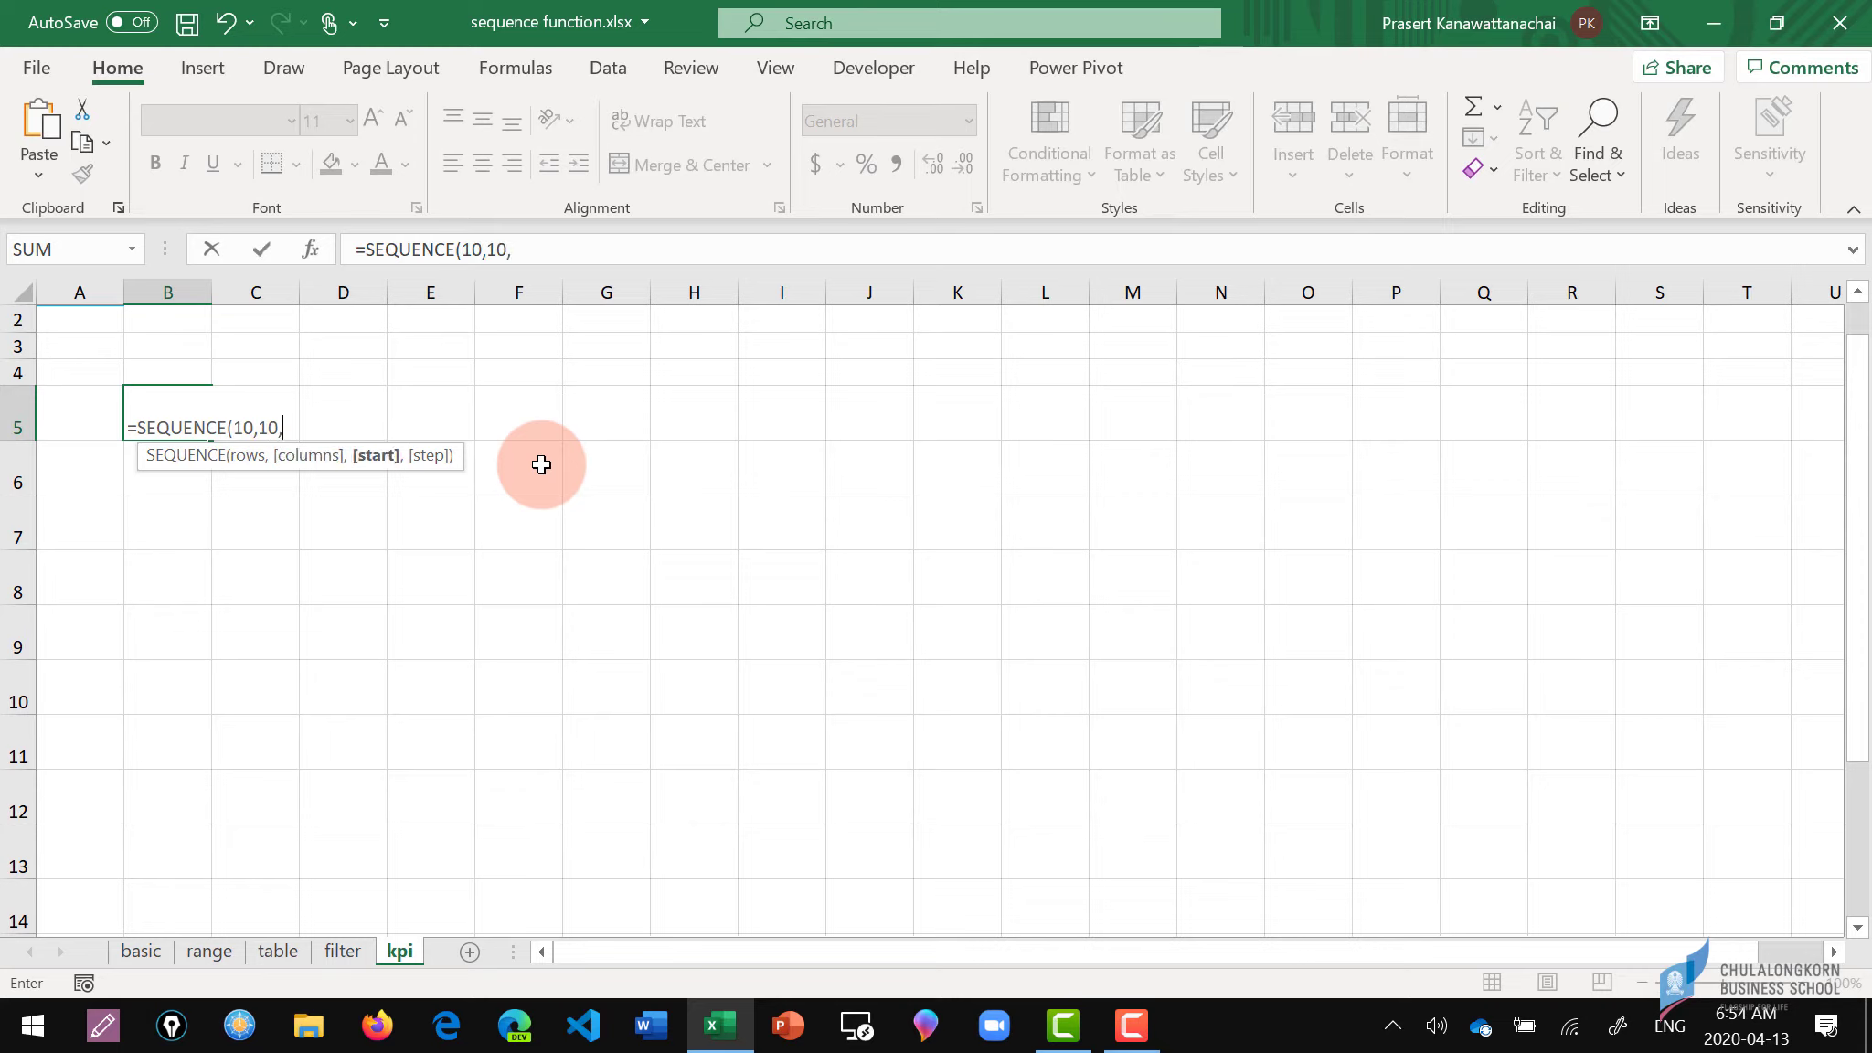
{"action": "type", "text": "100"}
{"action": "type", "text": "-"}
{"action": "key", "text": "BackSpace"}
{"action": "type", "text": ",-1"}
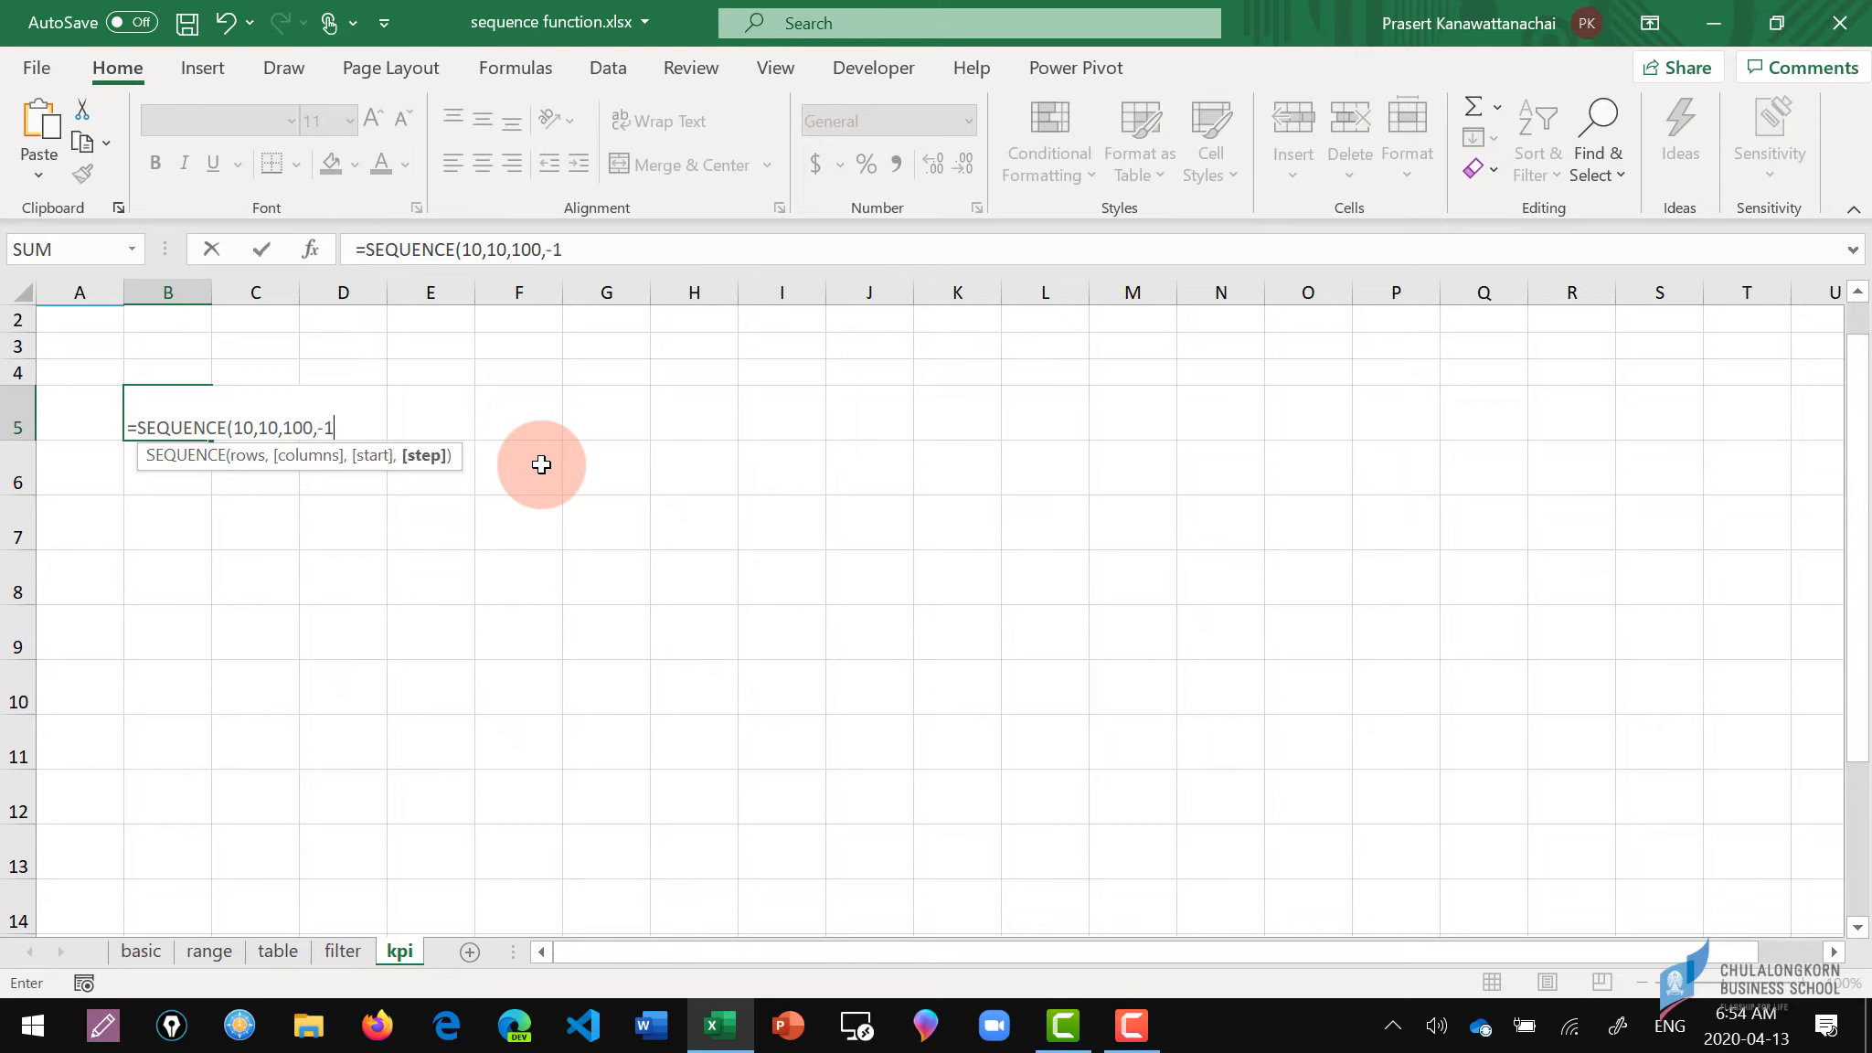
{"action": "type", "text": ")"}
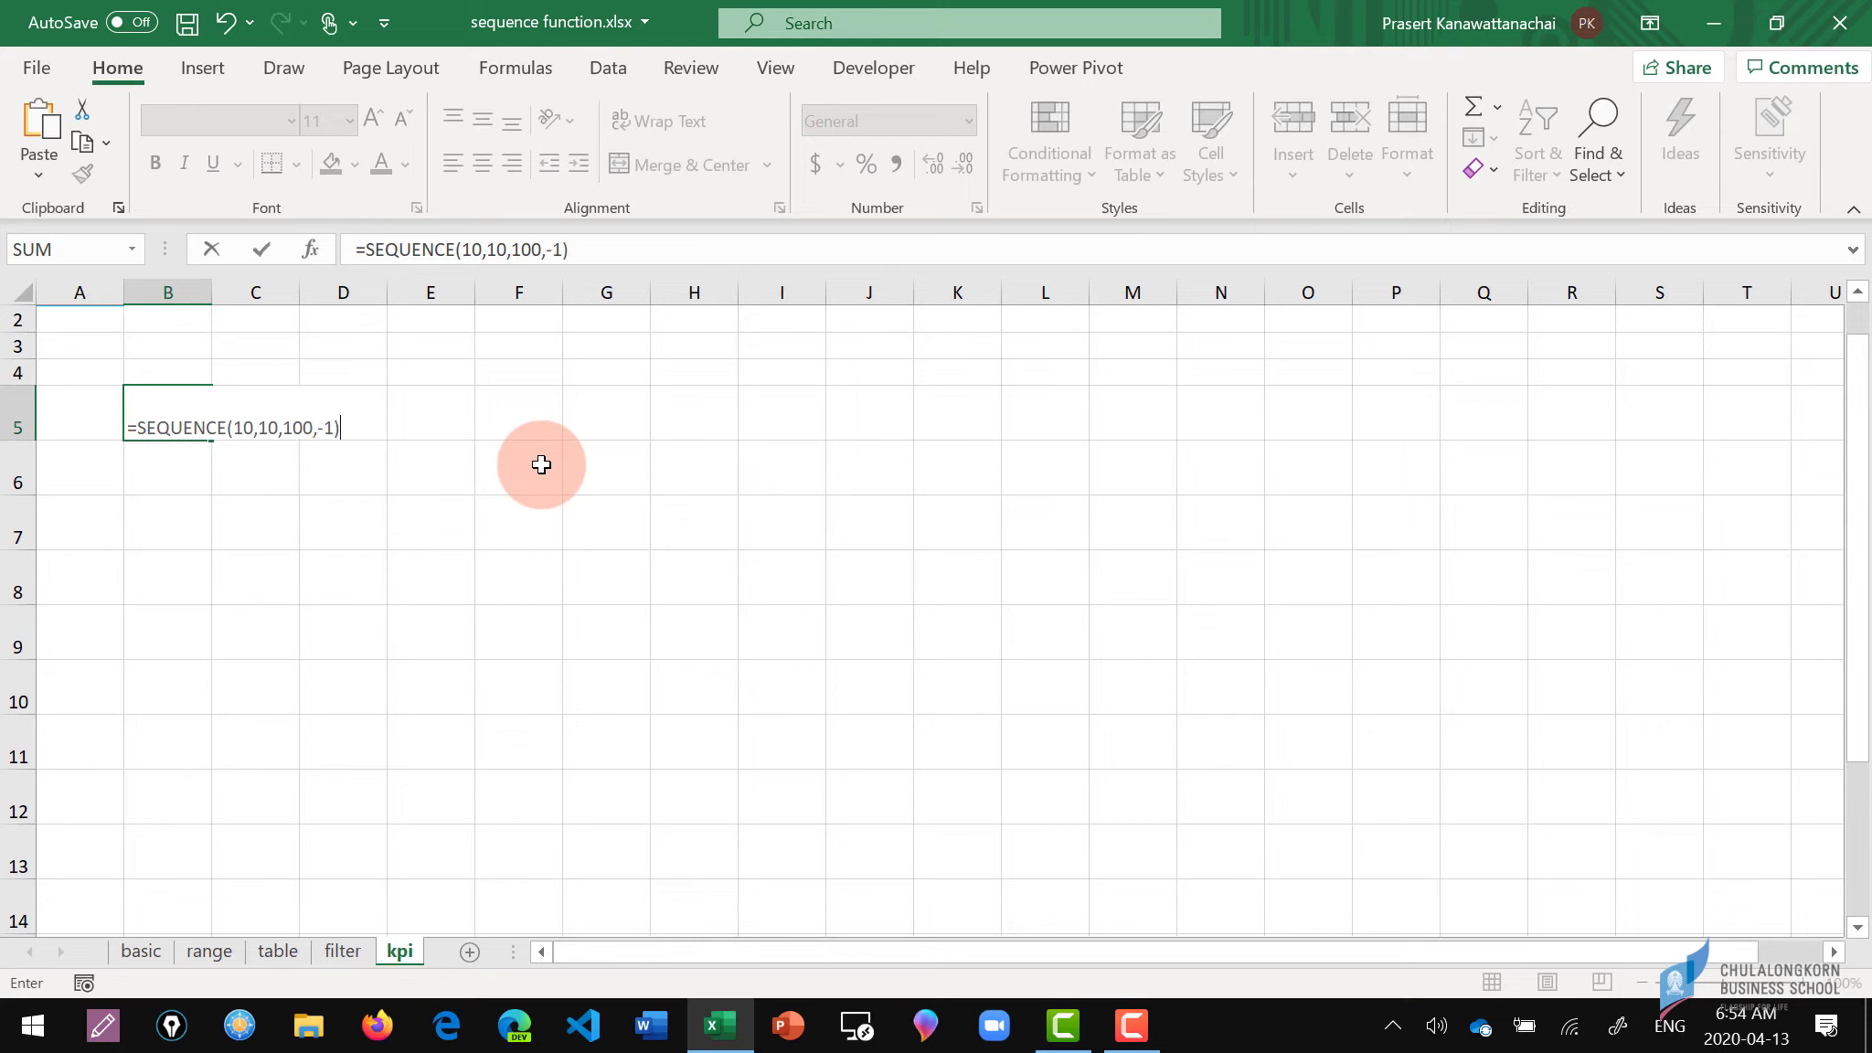
{"action": "key", "text": "Return"}
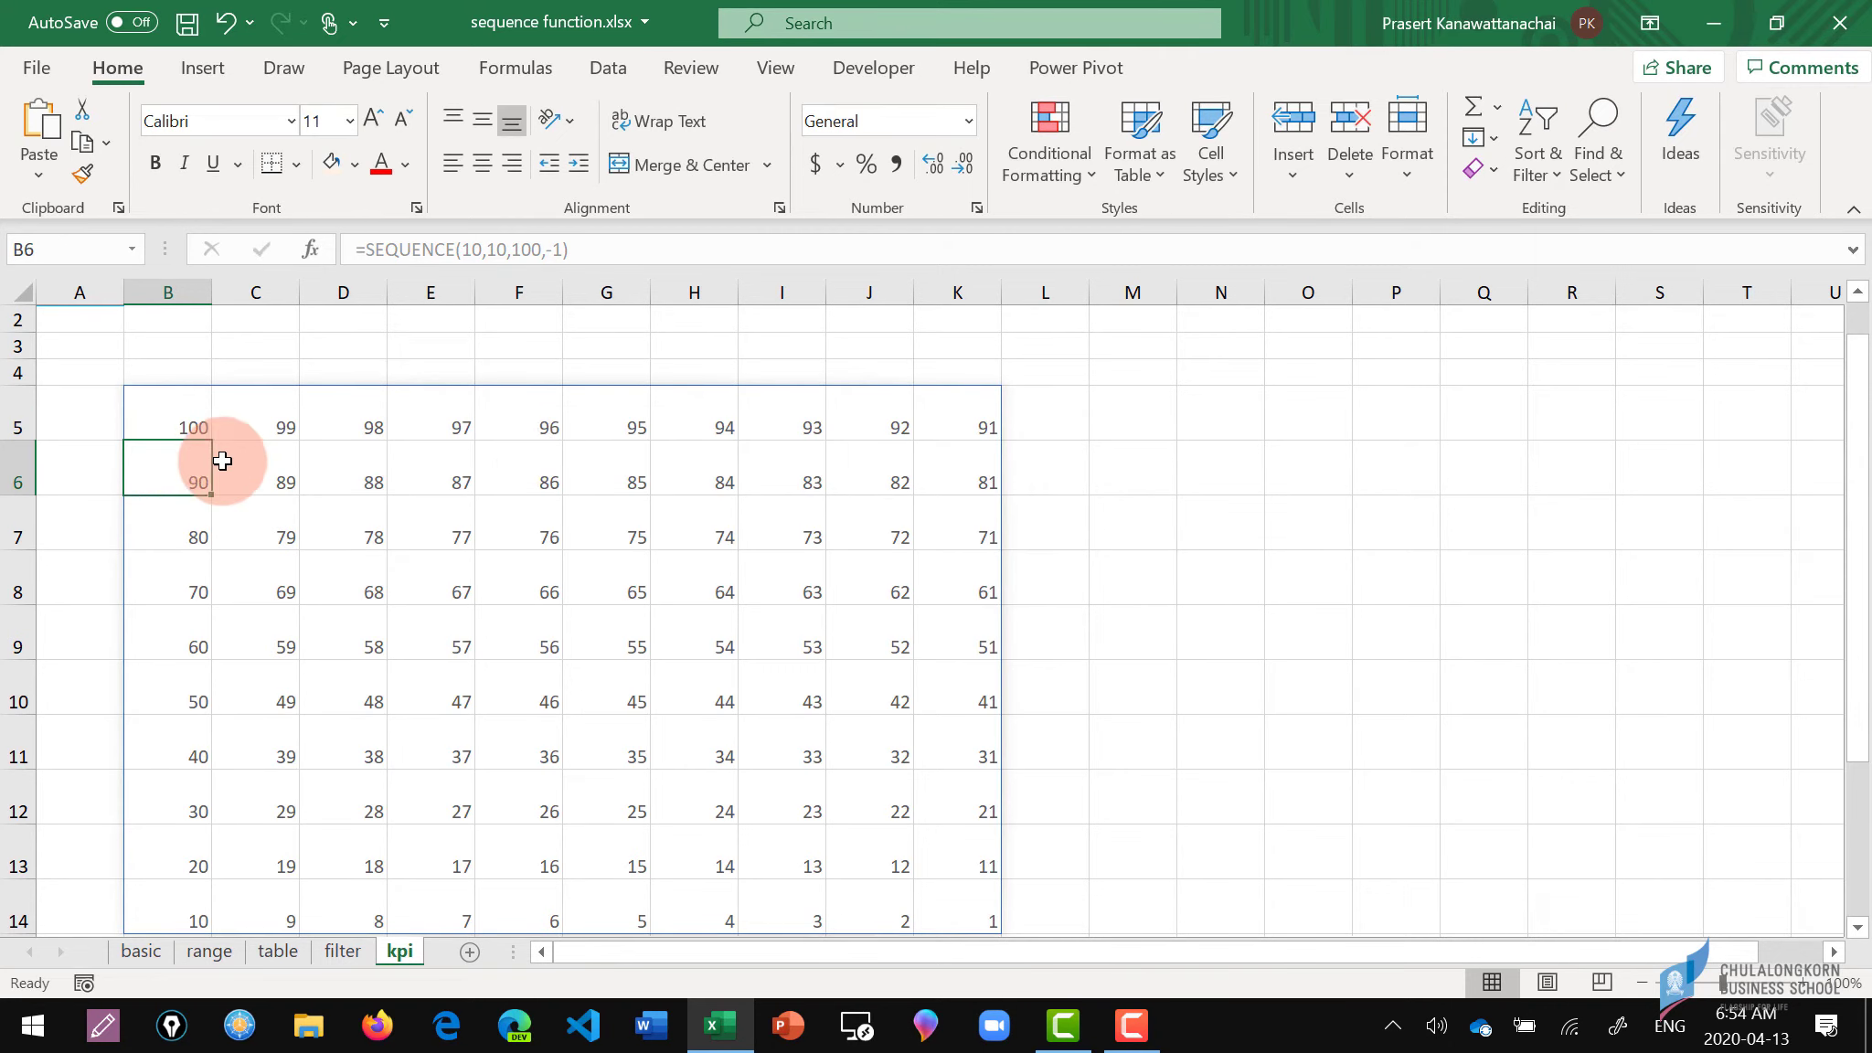
{"action": "left_click", "coordinate": [191, 416]}
Inspect cells C5, D5 and E5 of the new countdown grid.
{"action": "left_click", "coordinate": [284, 423]}
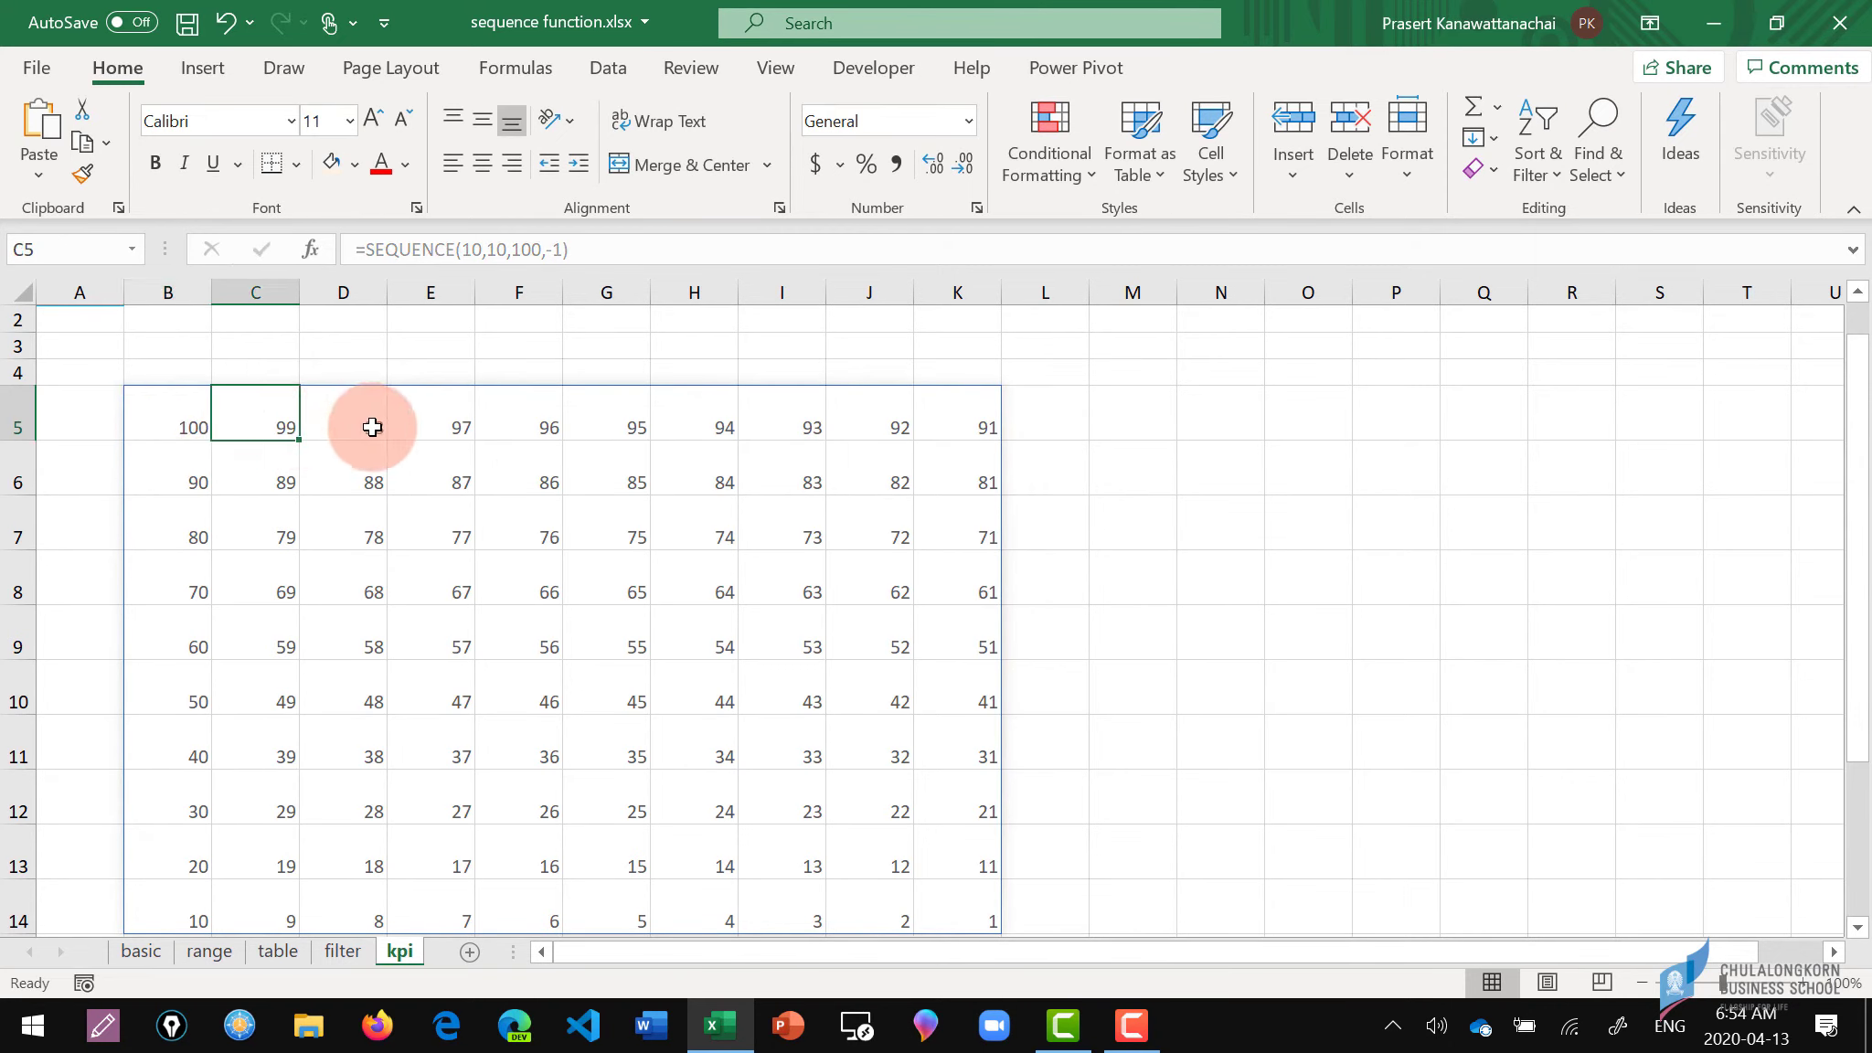
{"action": "left_click", "coordinate": [375, 423]}
{"action": "left_click", "coordinate": [447, 422]}
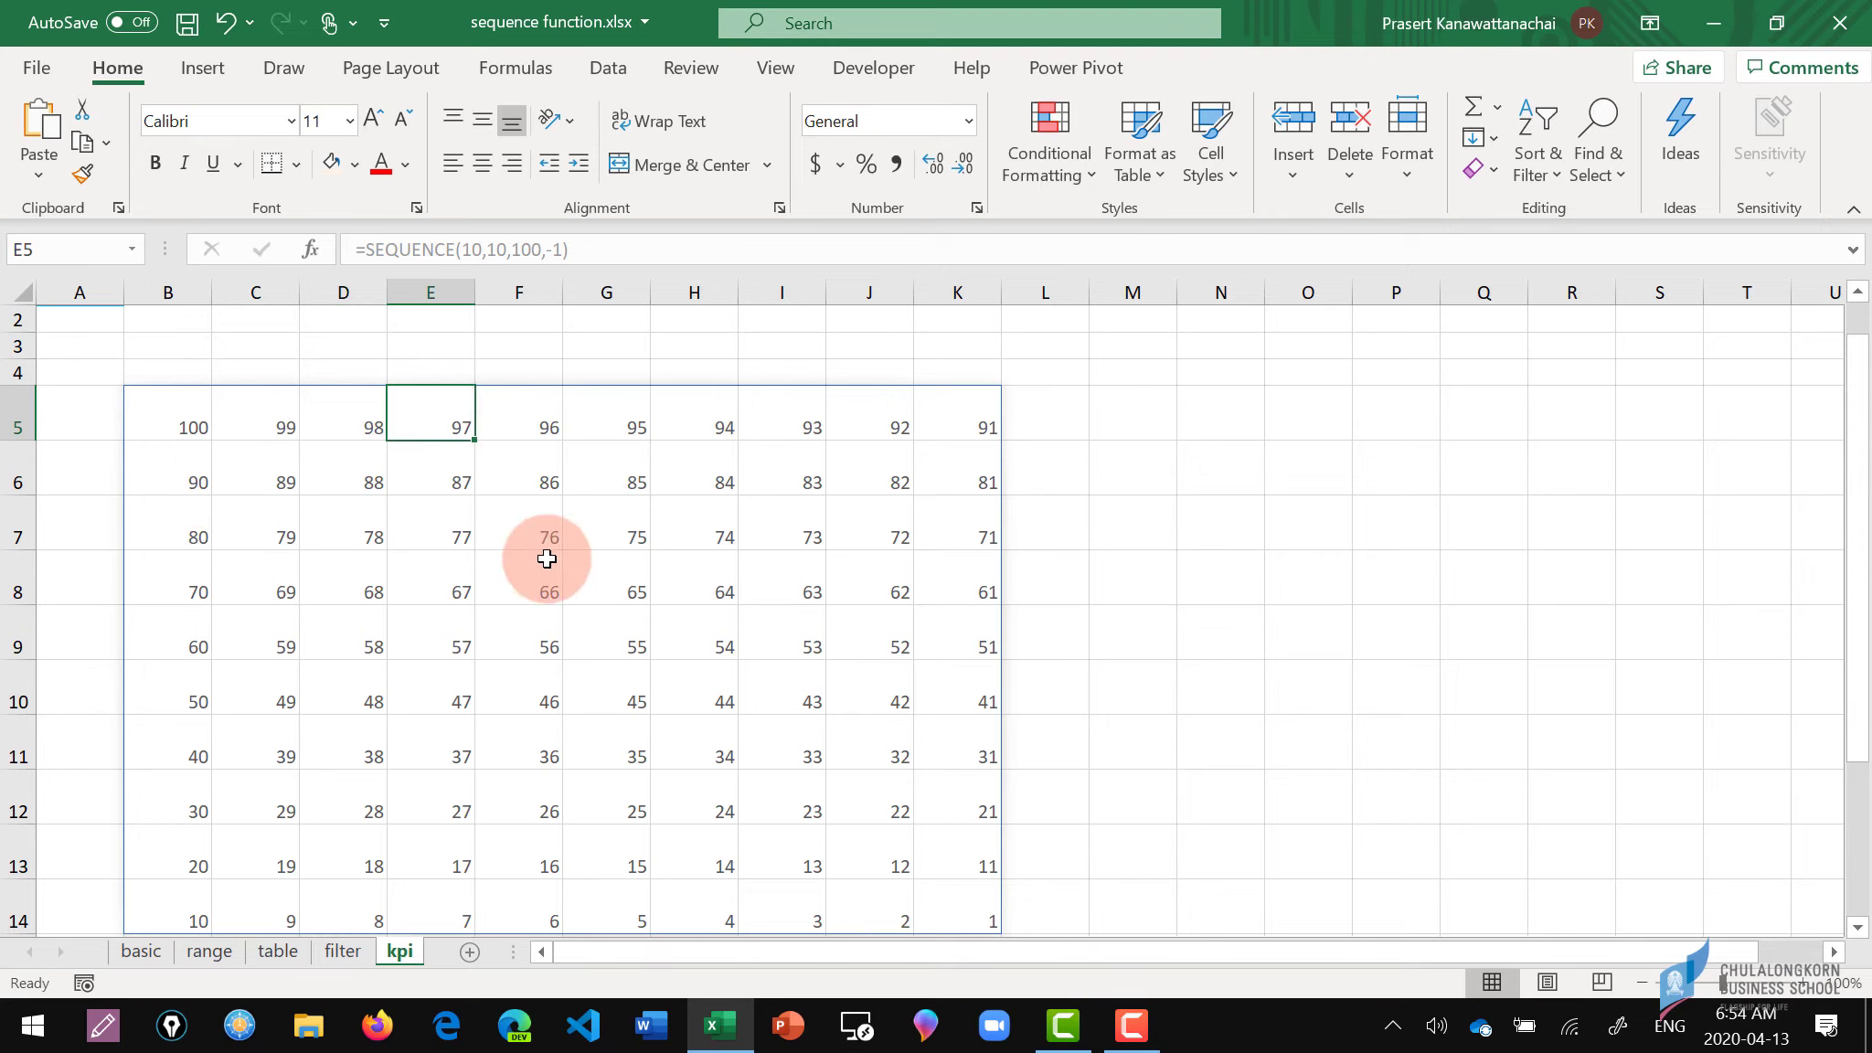
{"action": "scroll", "coordinate": [503, 462], "scroll_direction": "up", "scroll_amount": 1}
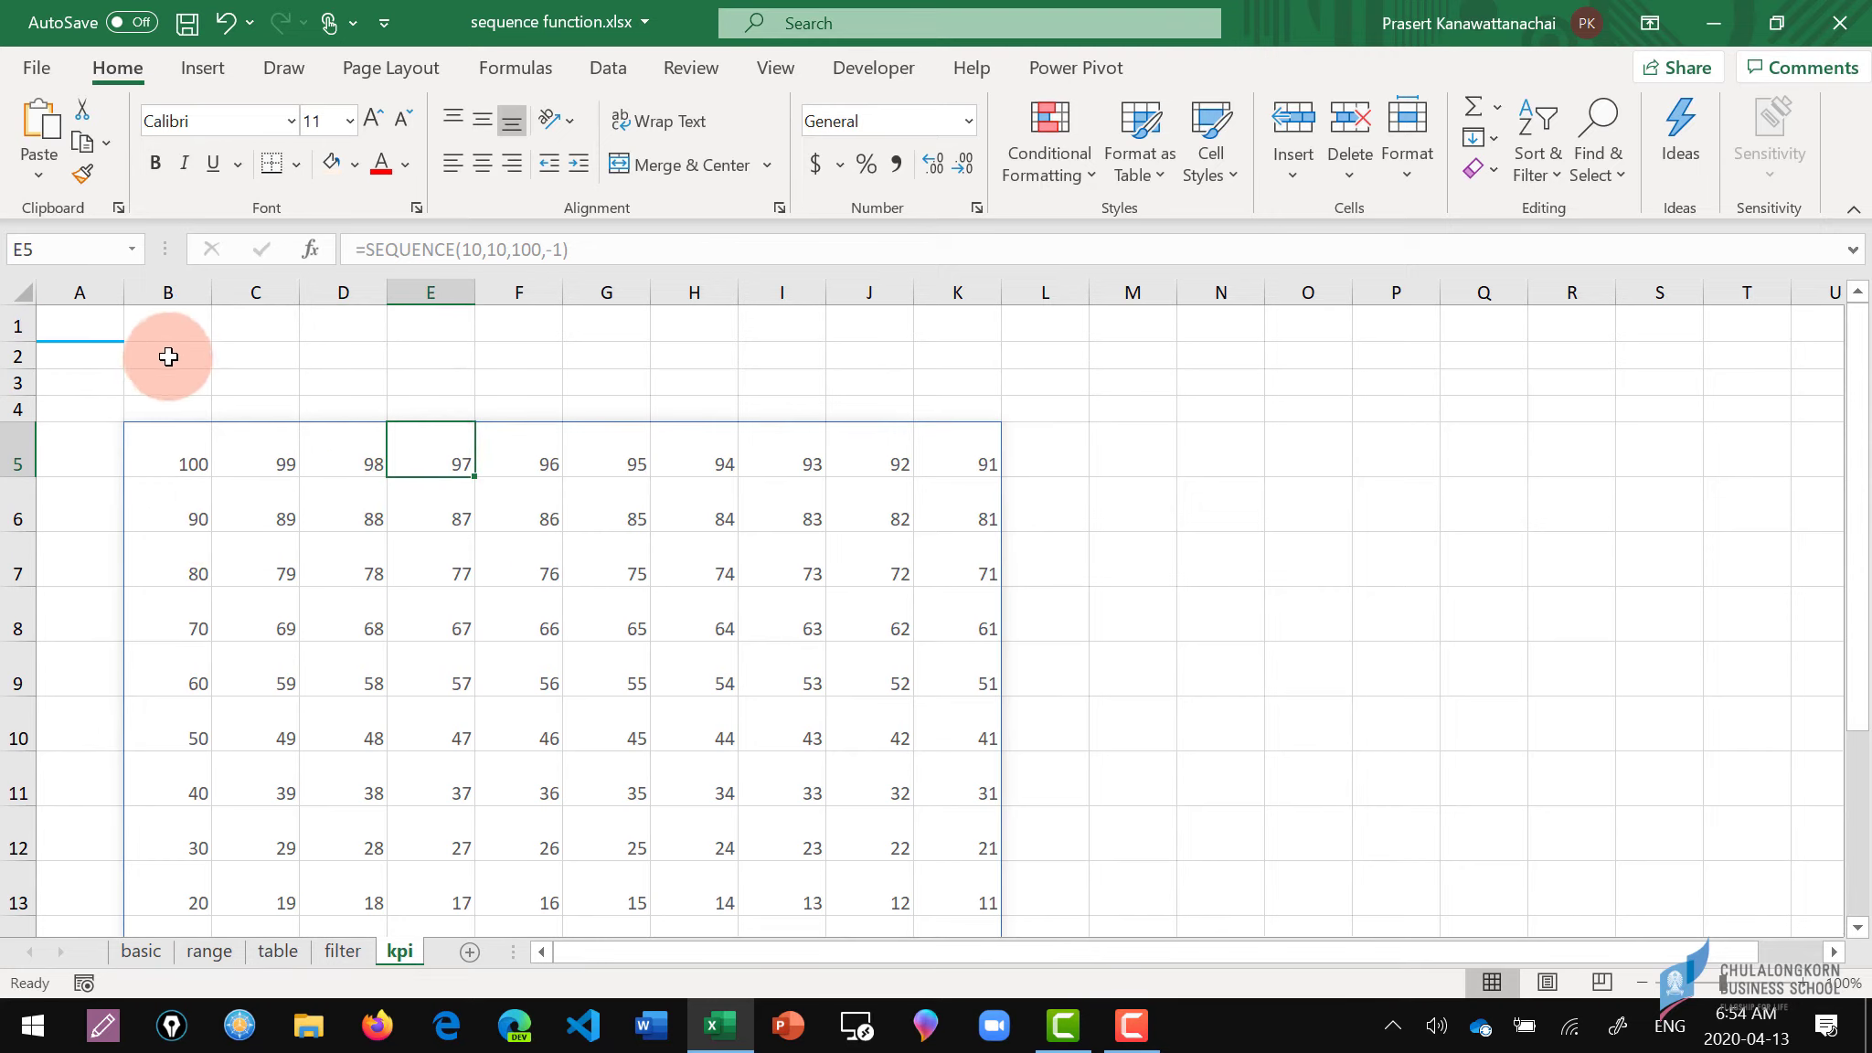
Enter the label Green tea in B2 and the KPI value 78 in C2.
{"action": "left_click", "coordinate": [167, 355]}
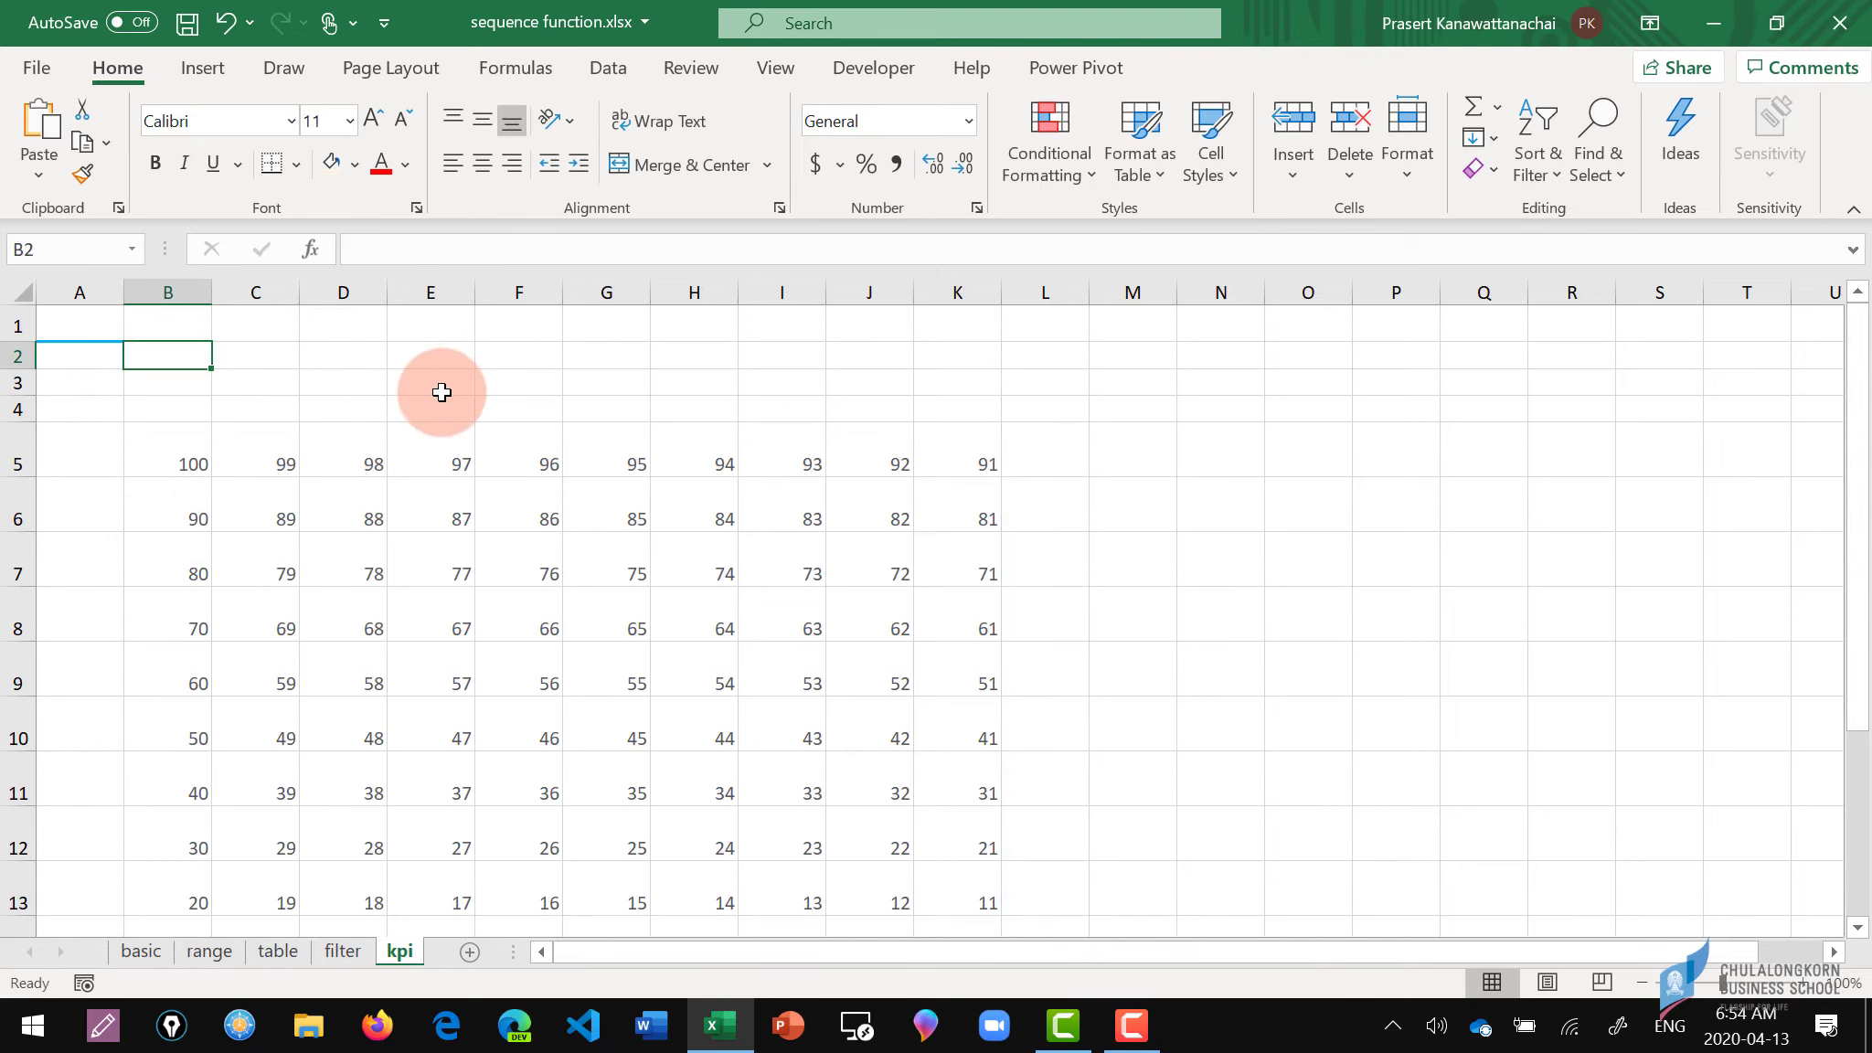
{"action": "type", "text": "Green t"}
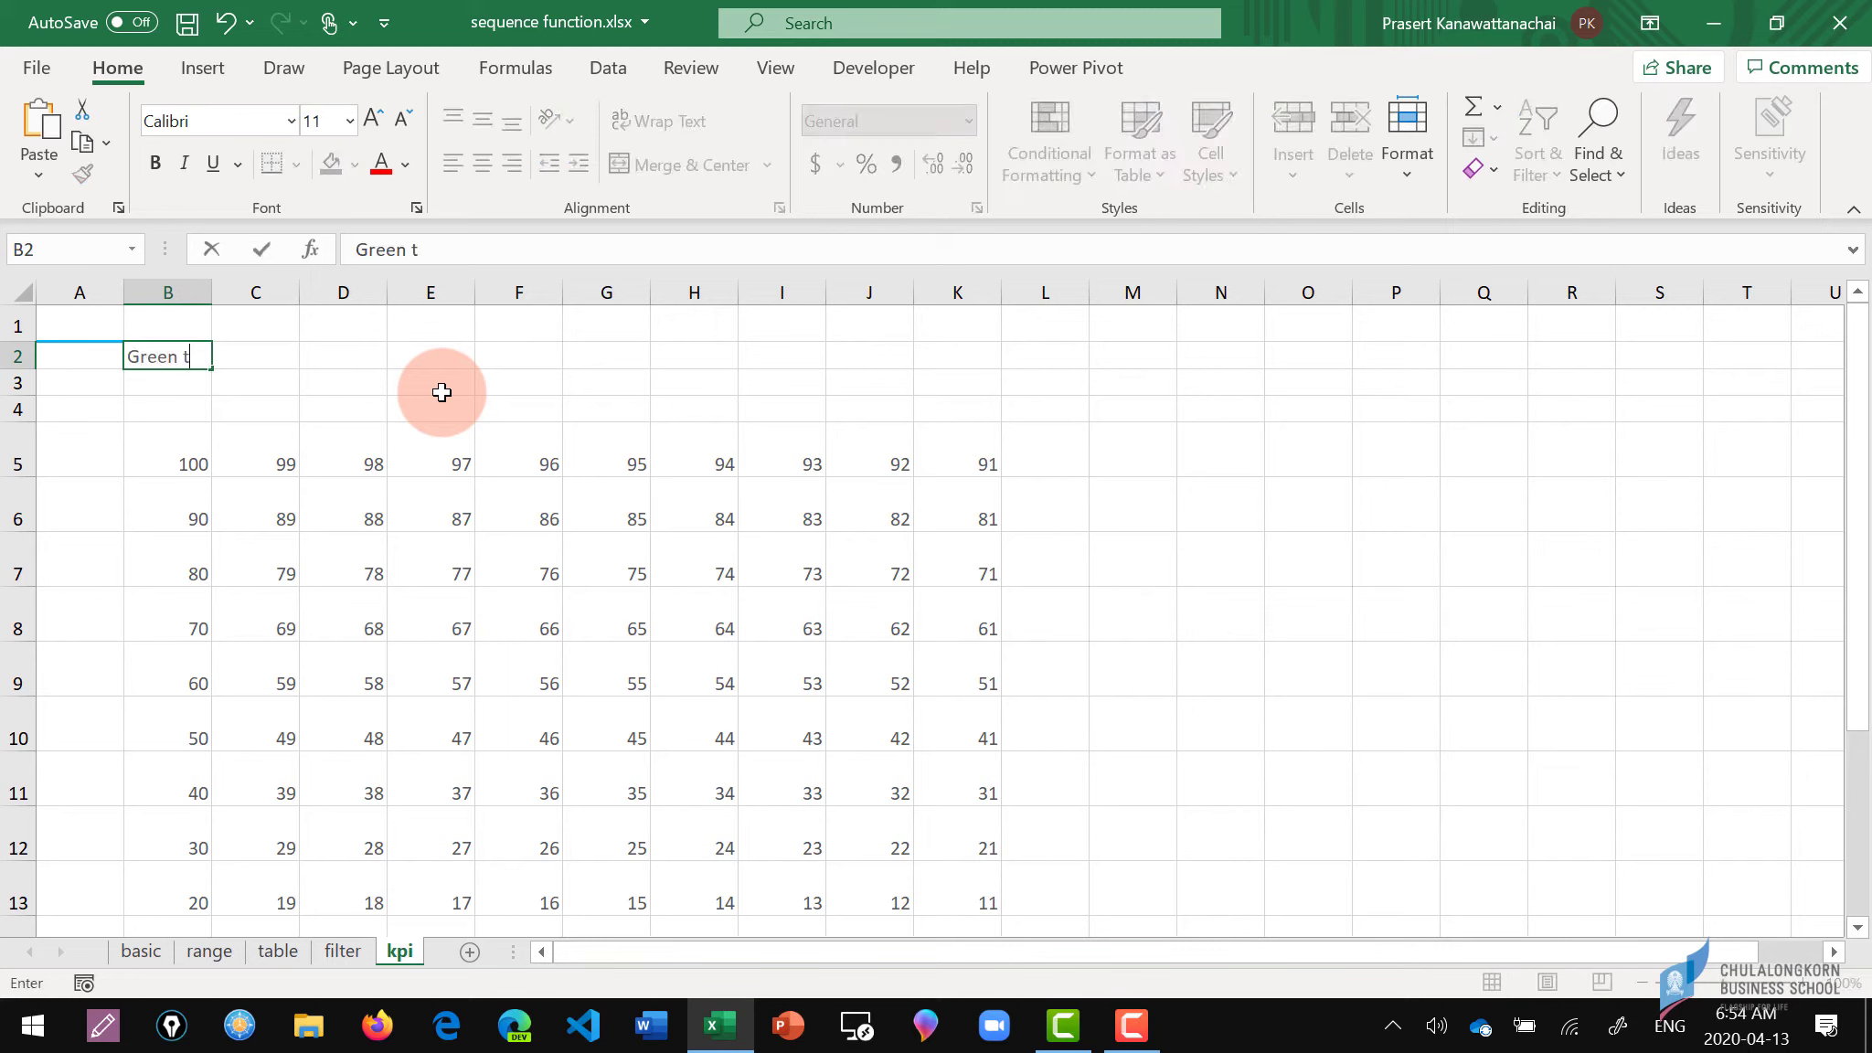
{"action": "type", "text": "ea"}
{"action": "key", "text": "Tab"}
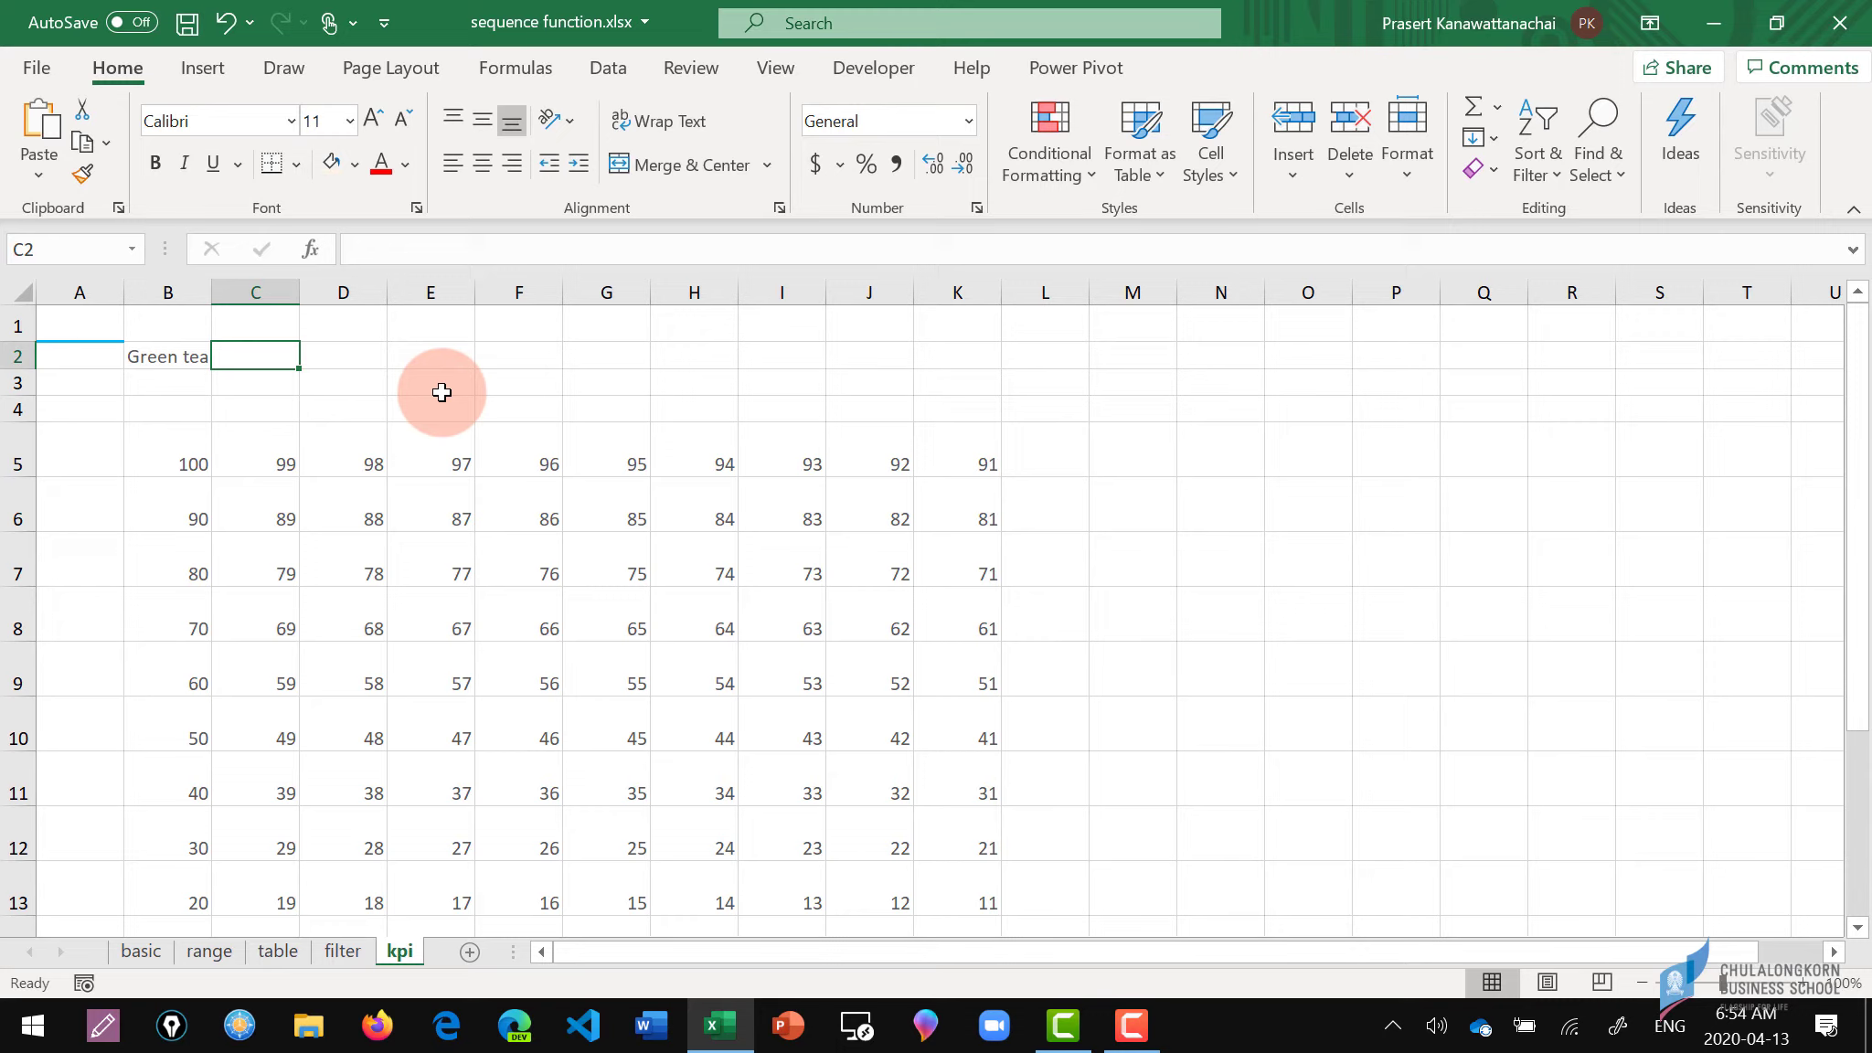
{"action": "type", "text": "78"}
{"action": "key", "text": "Return"}
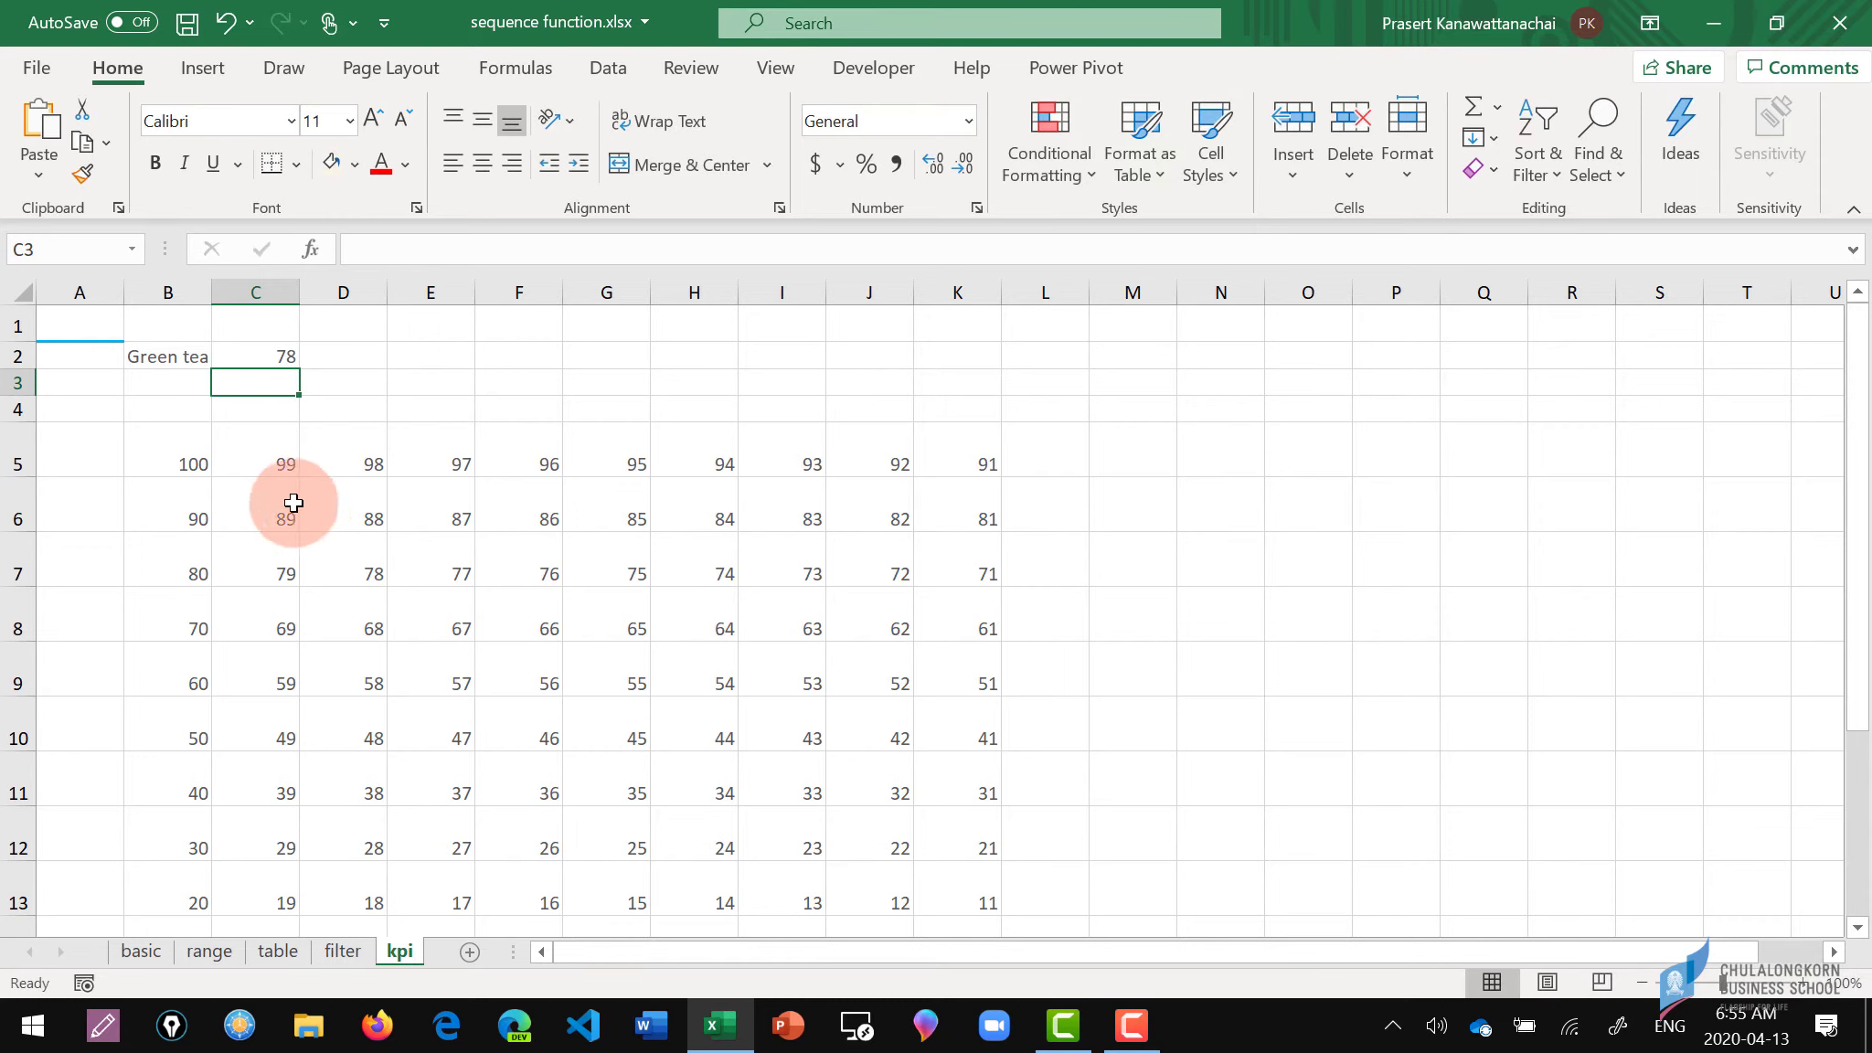
Select the whole spilled number grid starting from B5.
{"action": "left_click", "coordinate": [192, 457]}
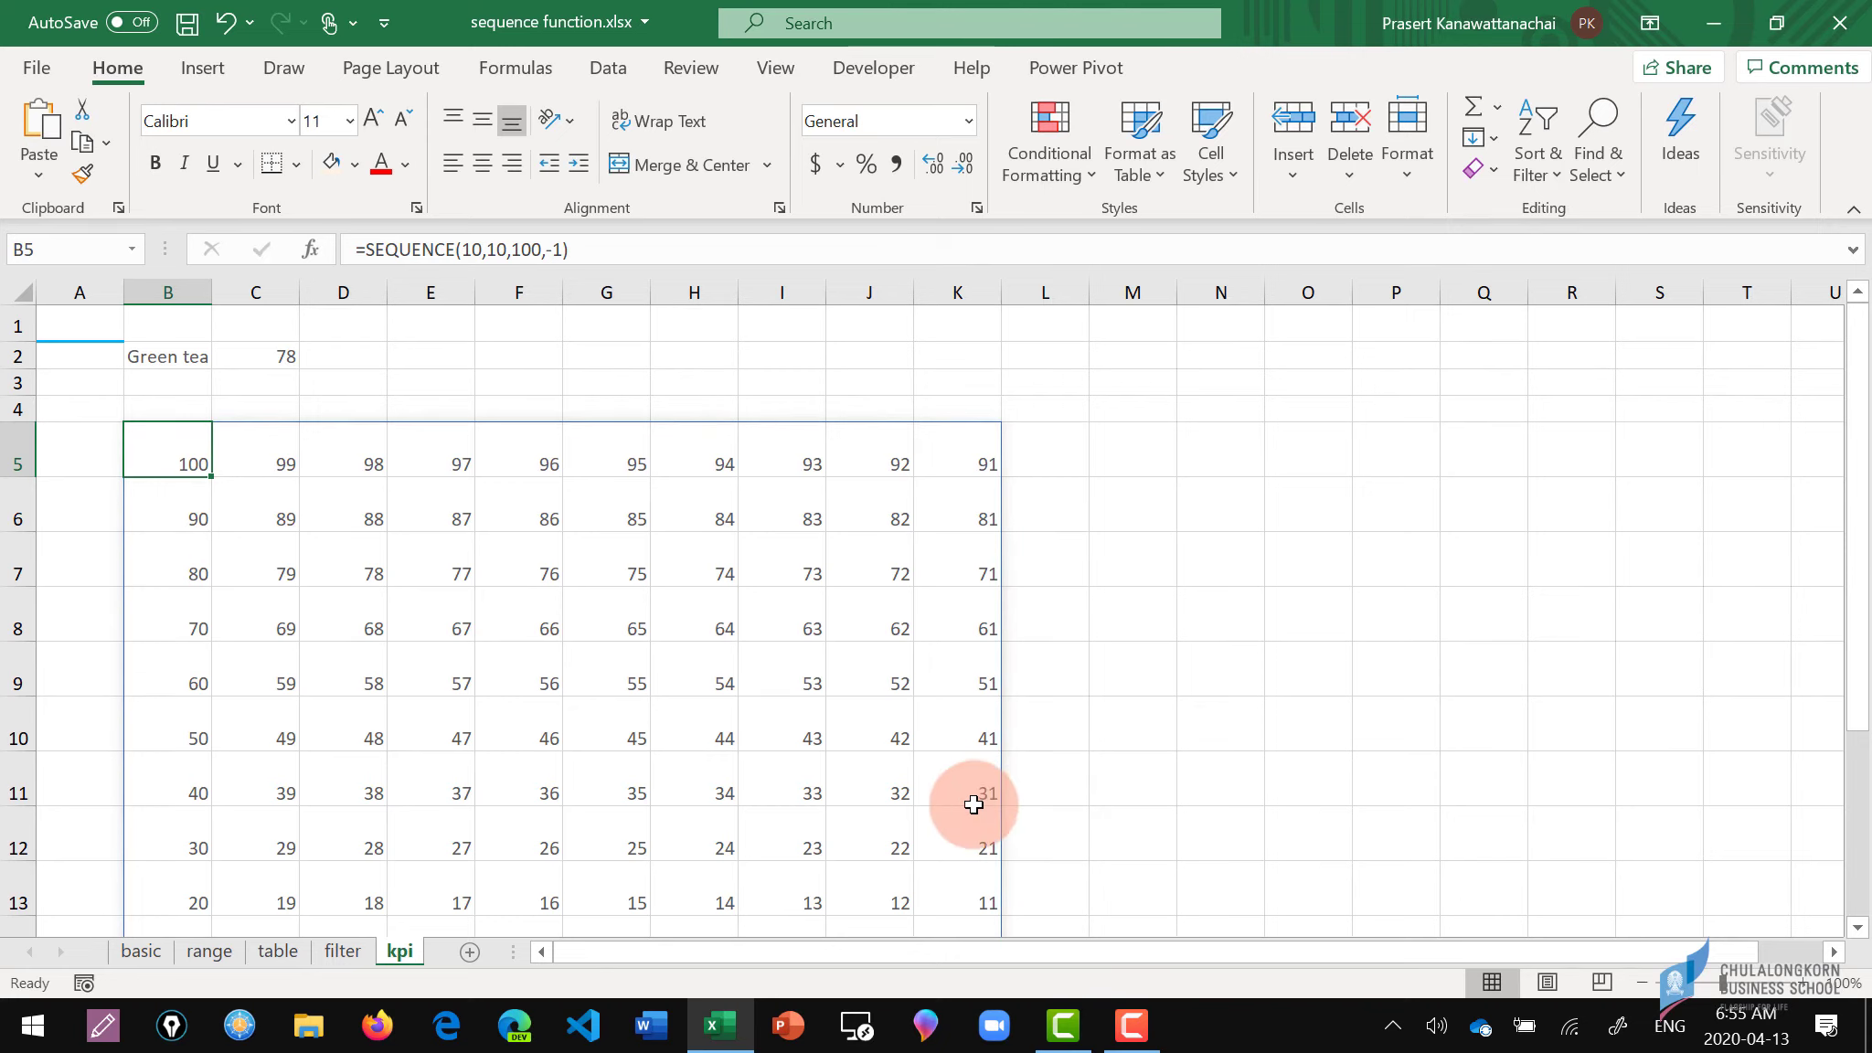
{"action": "scroll", "coordinate": [970, 786], "scroll_direction": "down", "scroll_amount": 2}
{"action": "key", "text": "ctrl+a"}
Apply a light teal background fill to the whole countdown grid.
{"action": "scroll", "coordinate": [1069, 734], "scroll_direction": "up", "scroll_amount": 2}
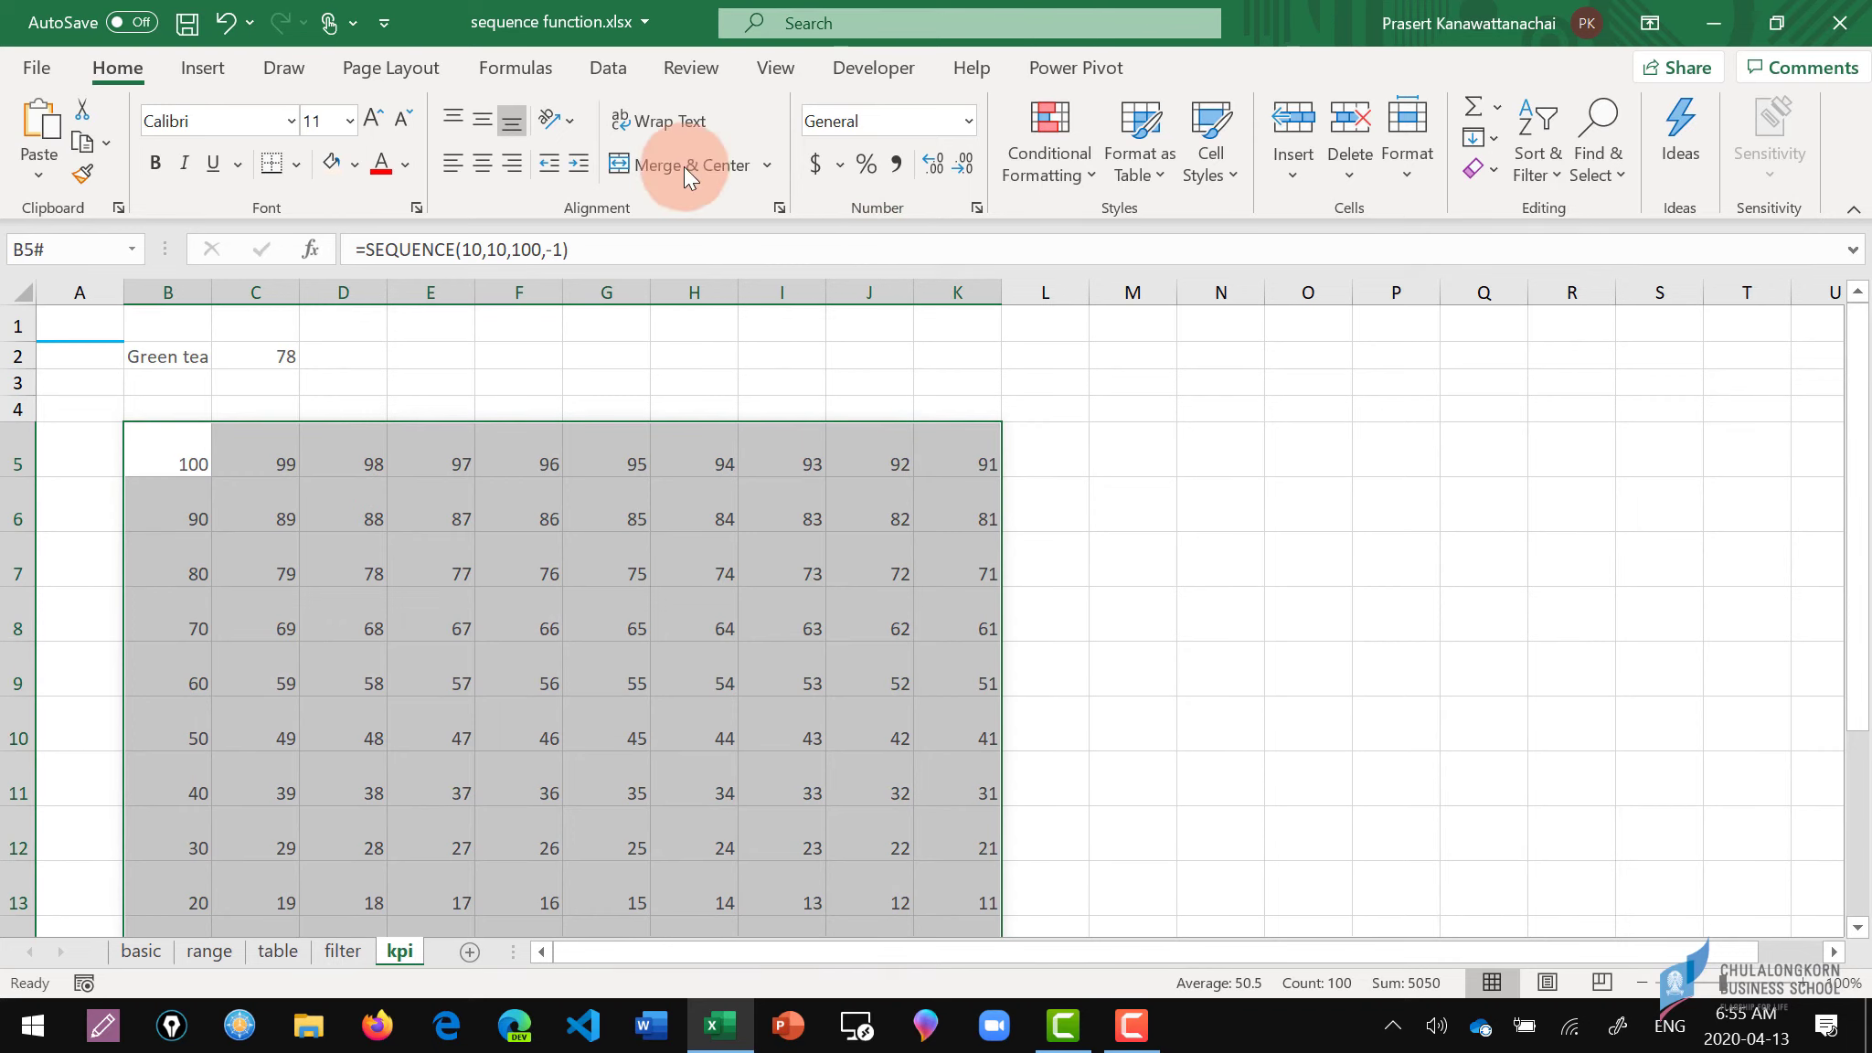
{"action": "left_click", "coordinate": [356, 167]}
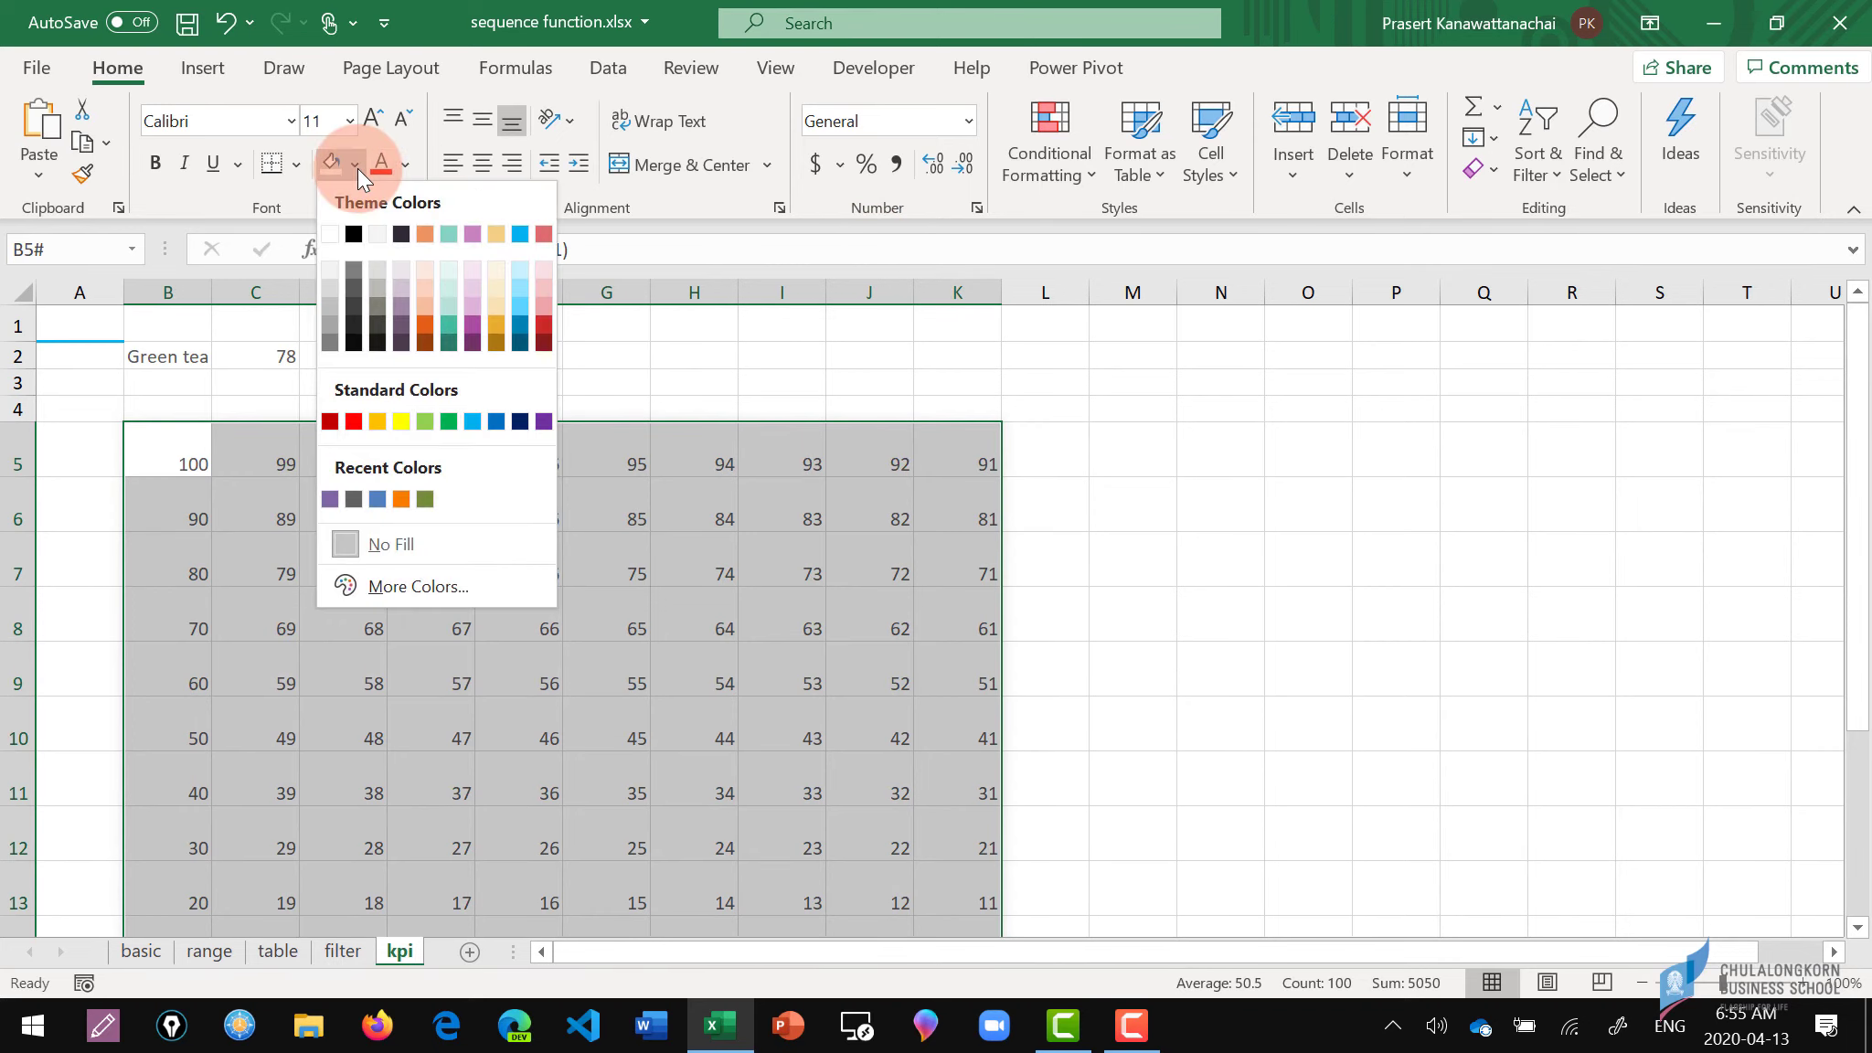
{"action": "left_click", "coordinate": [448, 275]}
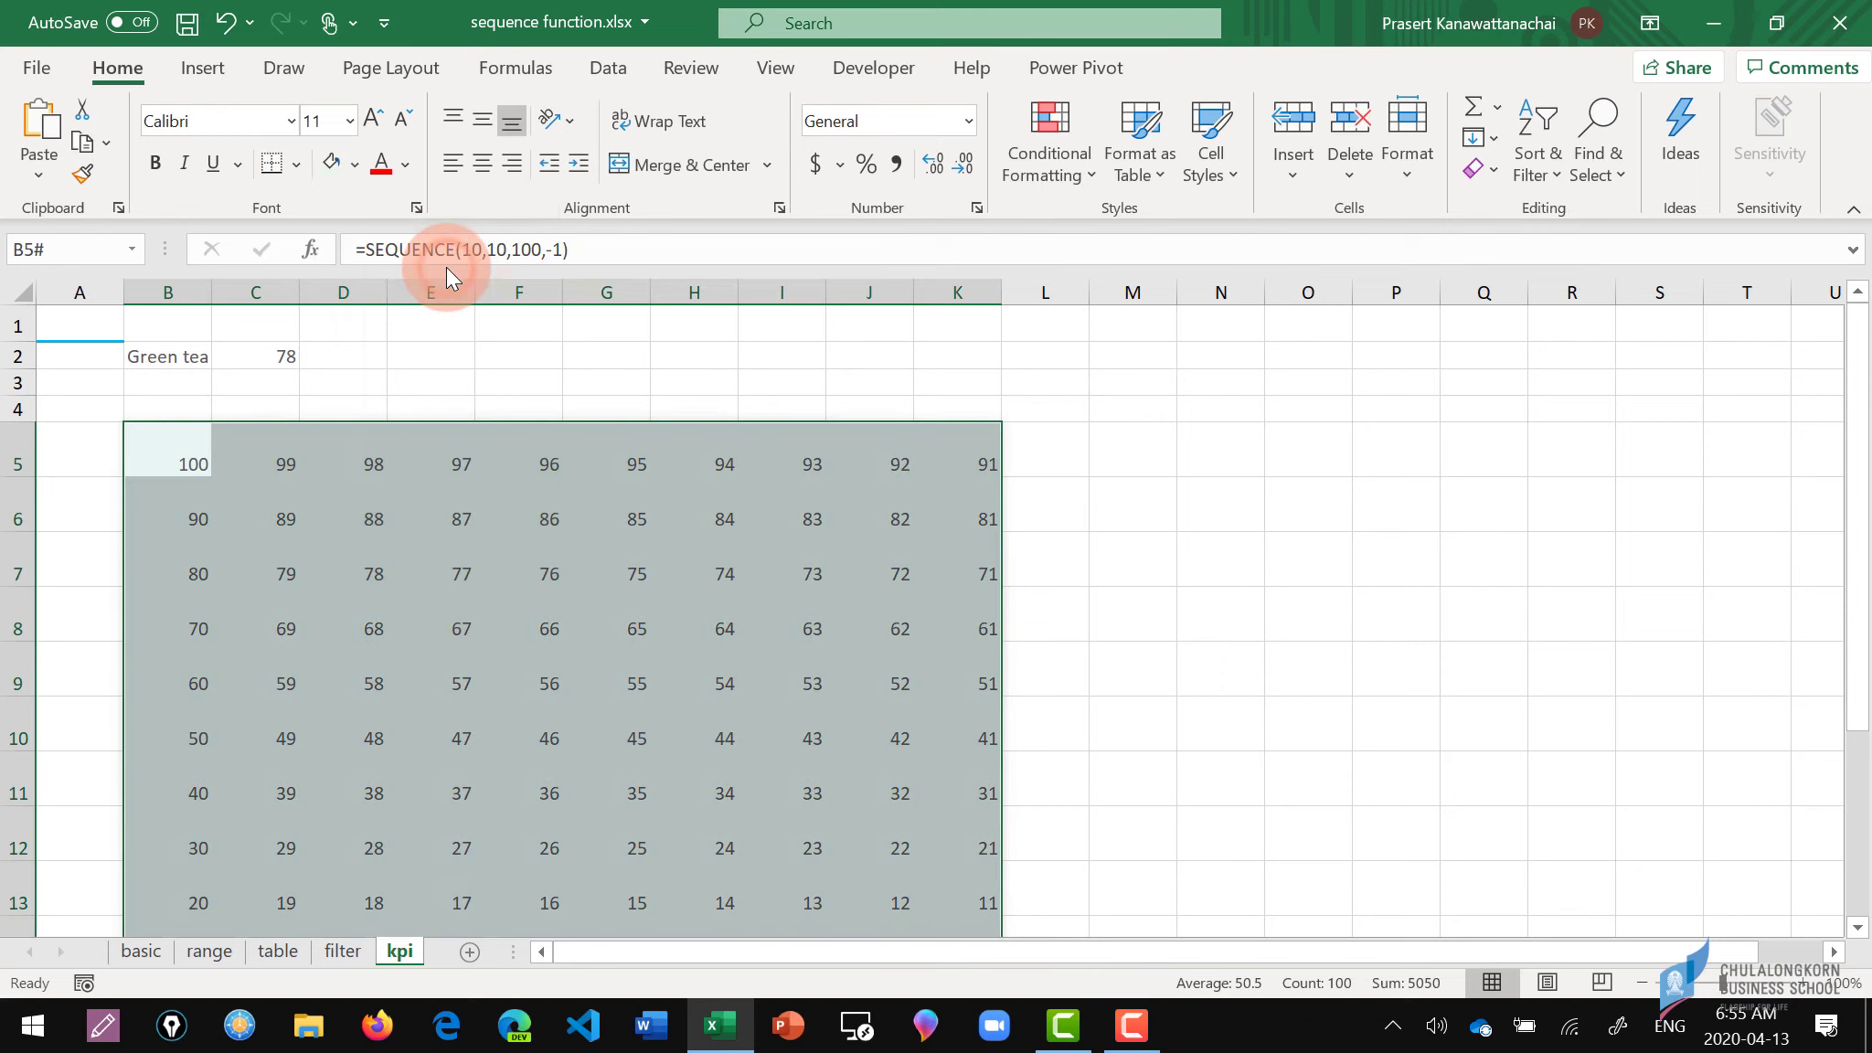
{"action": "left_click", "coordinate": [454, 545]}
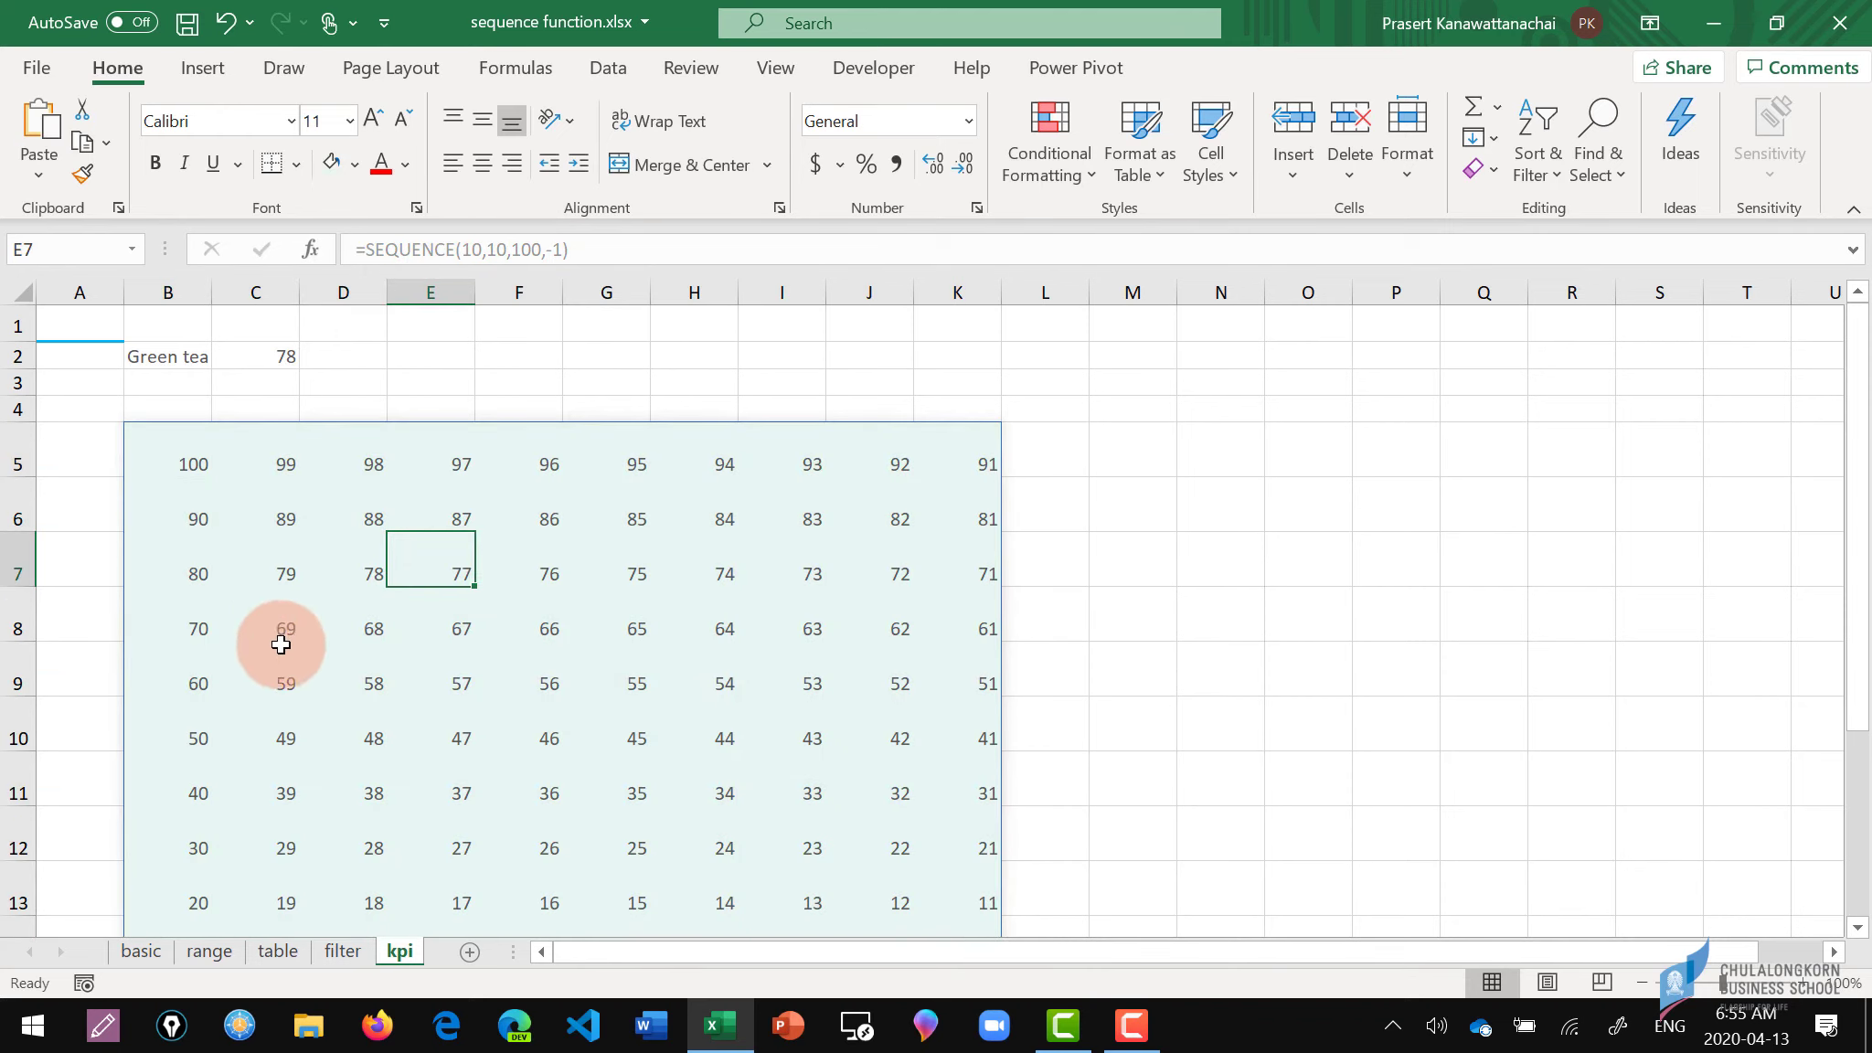
Compare the KPI value 78 in C2 with the grid cell holding 78.
{"action": "scroll", "coordinate": [752, 827], "scroll_direction": "down", "scroll_amount": 2}
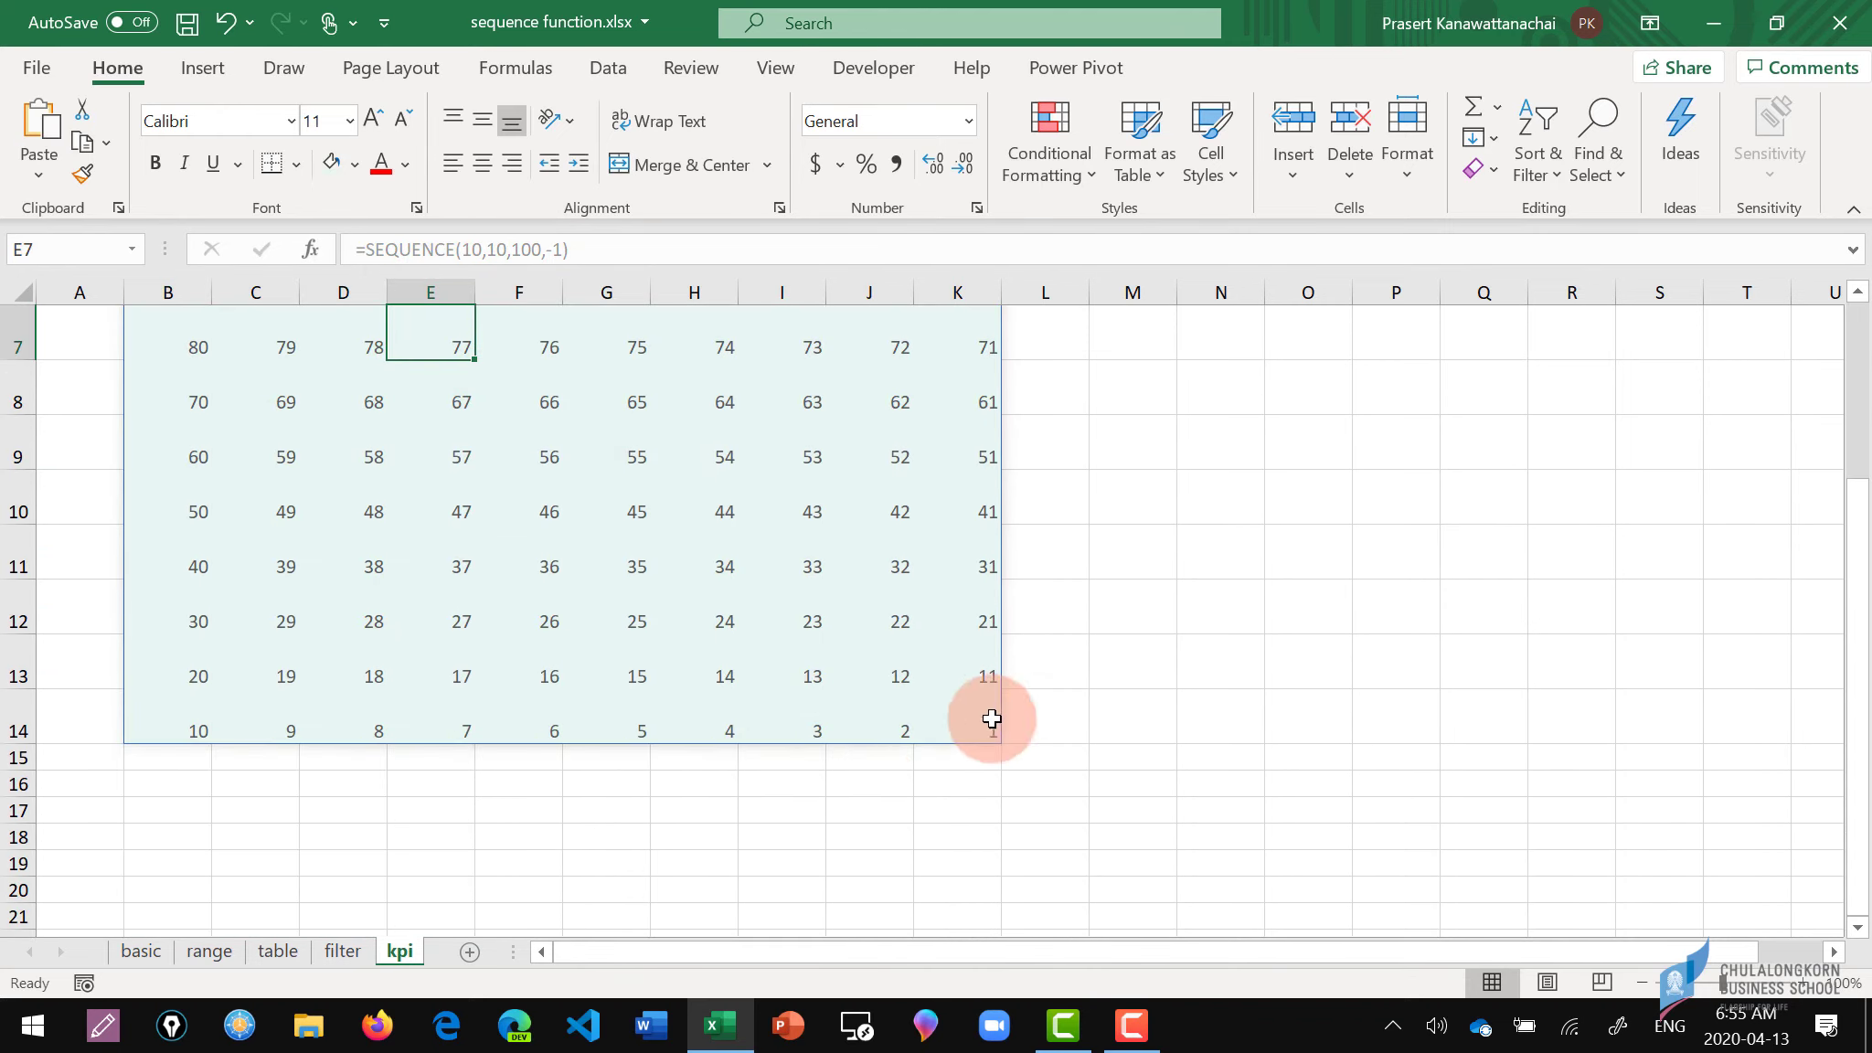
{"action": "scroll", "coordinate": [719, 614], "scroll_direction": "up", "scroll_amount": 2}
{"action": "left_click", "coordinate": [270, 355]}
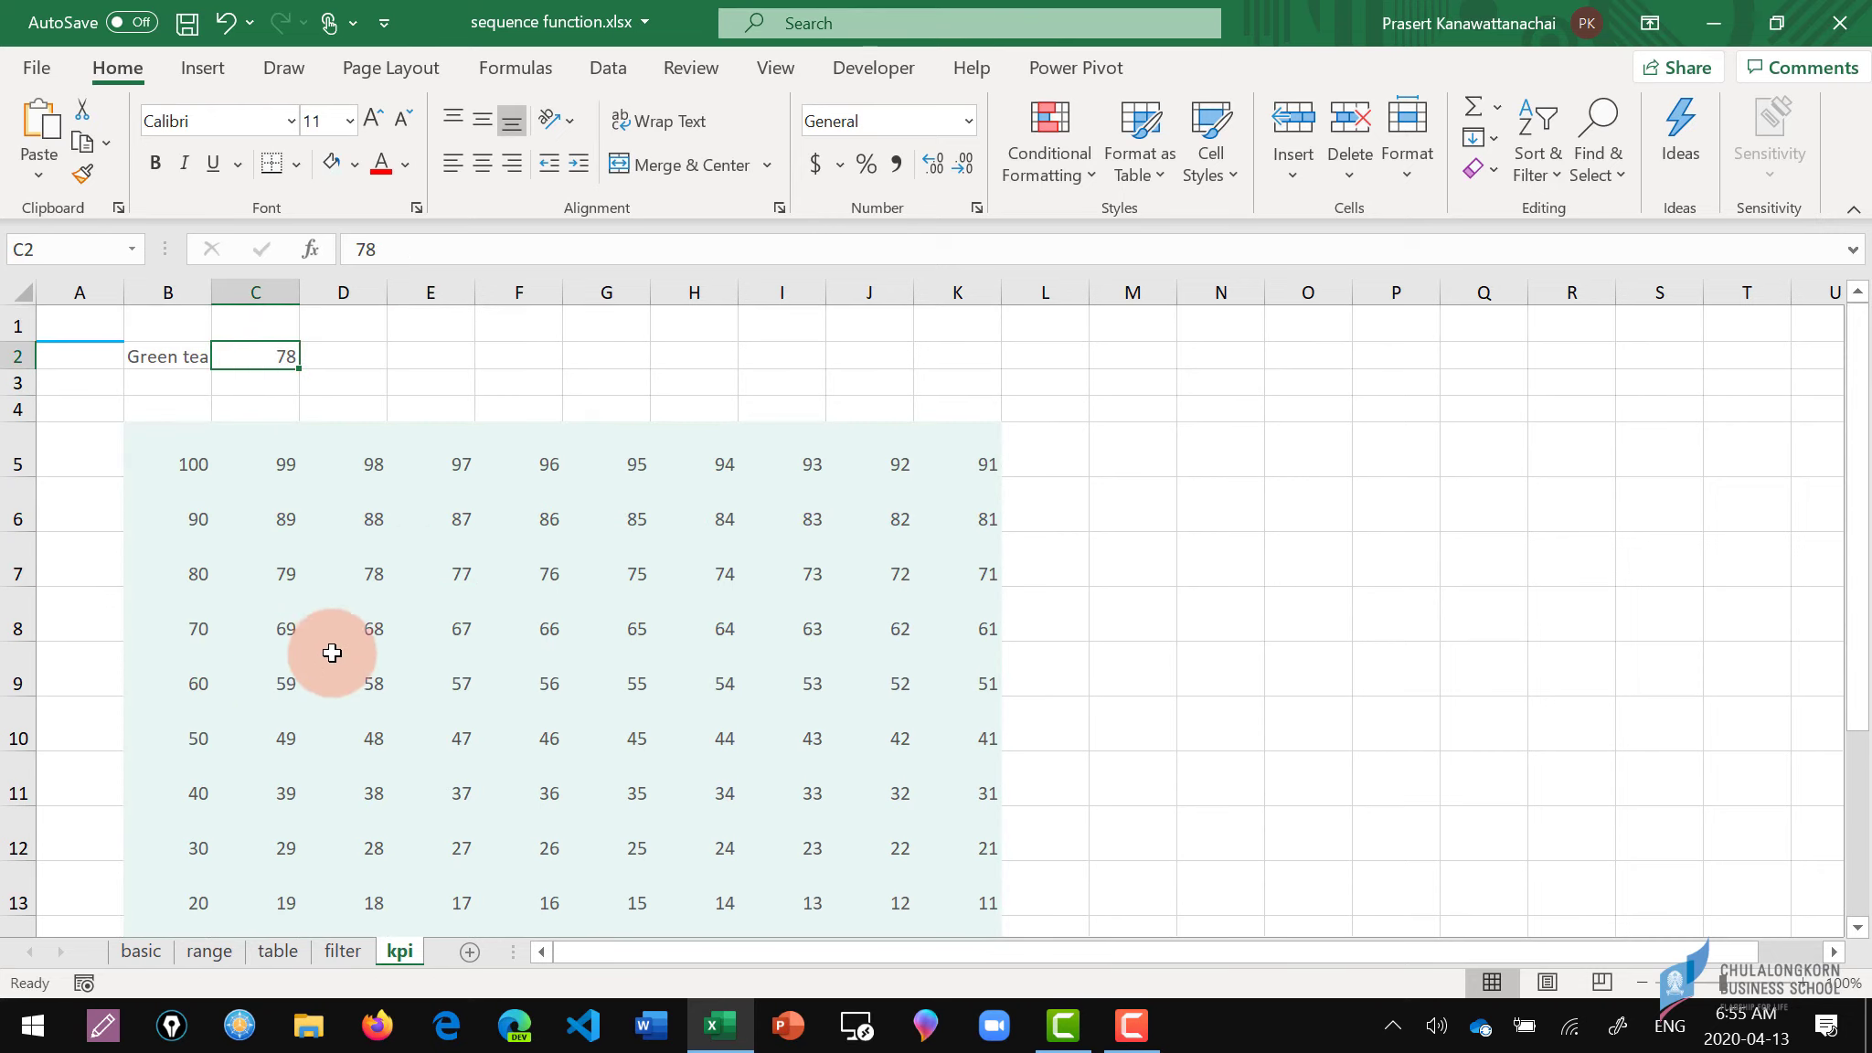
{"action": "left_click", "coordinate": [373, 572]}
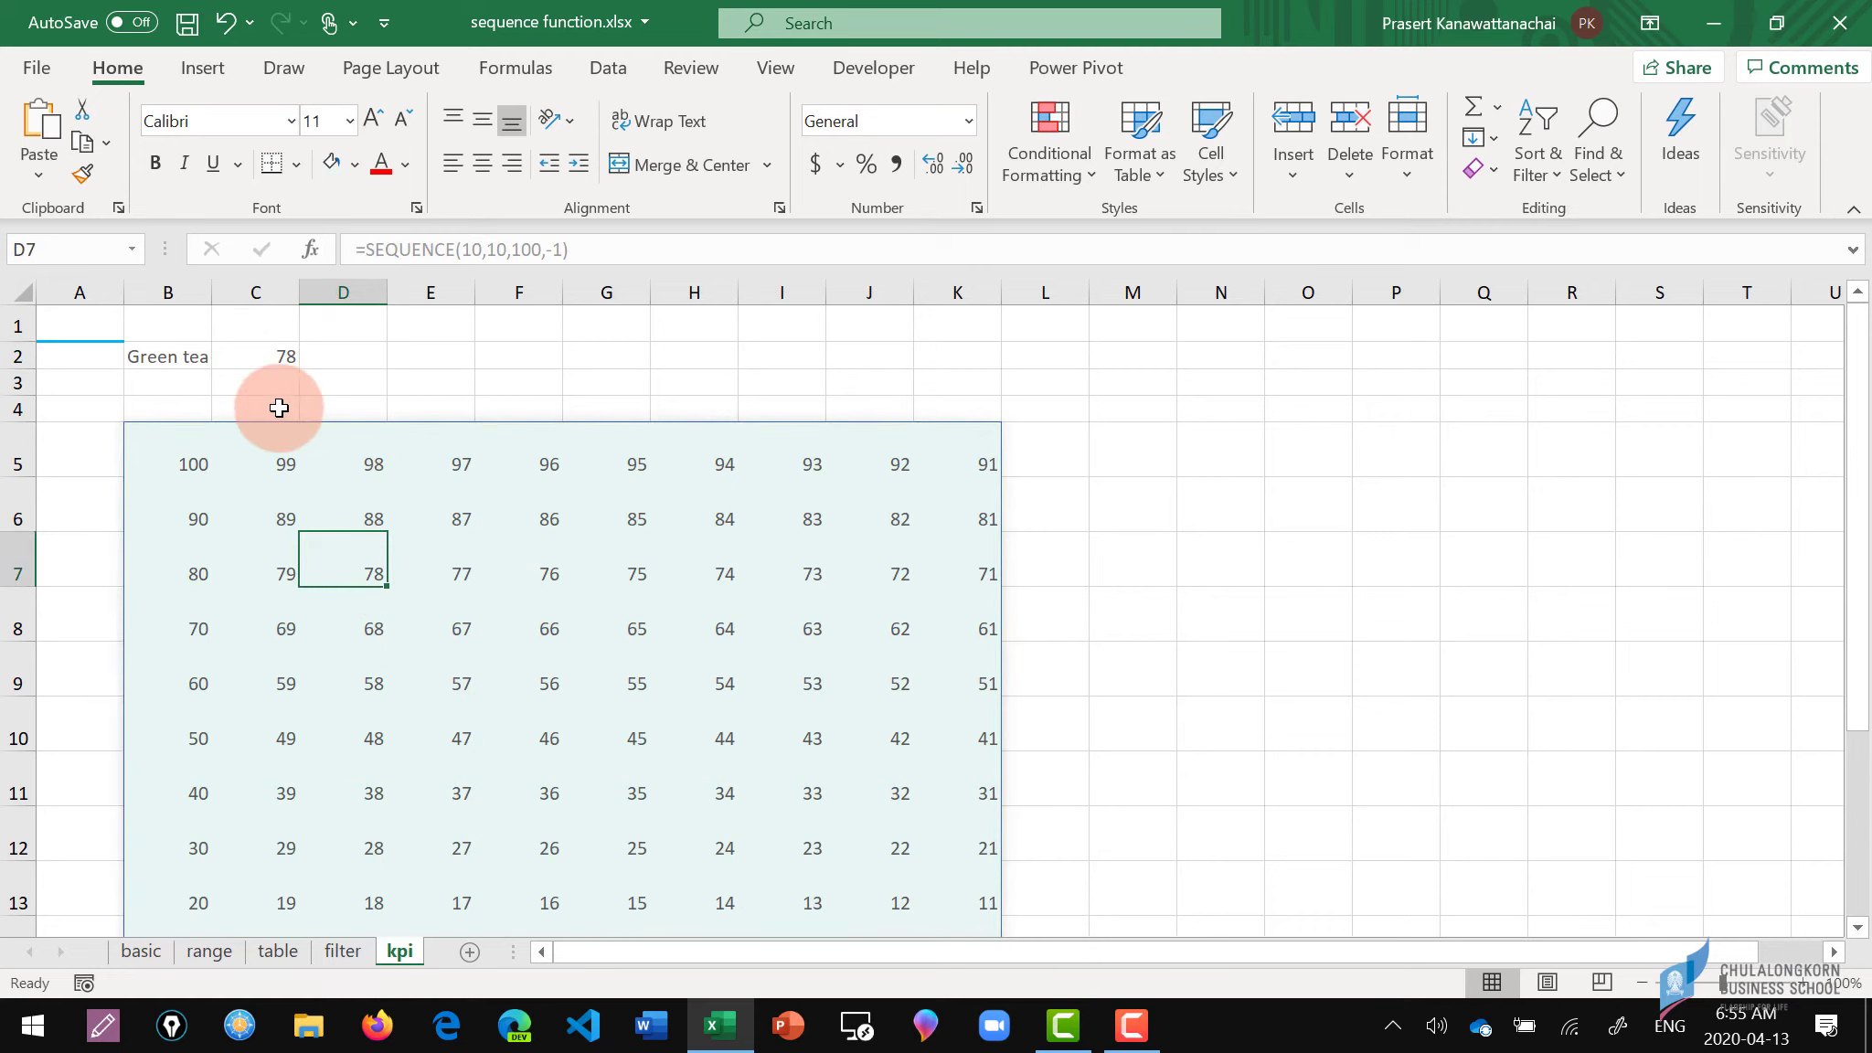
Enter the test formula =B5<=$C$2 in M5, which returns FALSE.
{"action": "left_click", "coordinate": [1129, 462]}
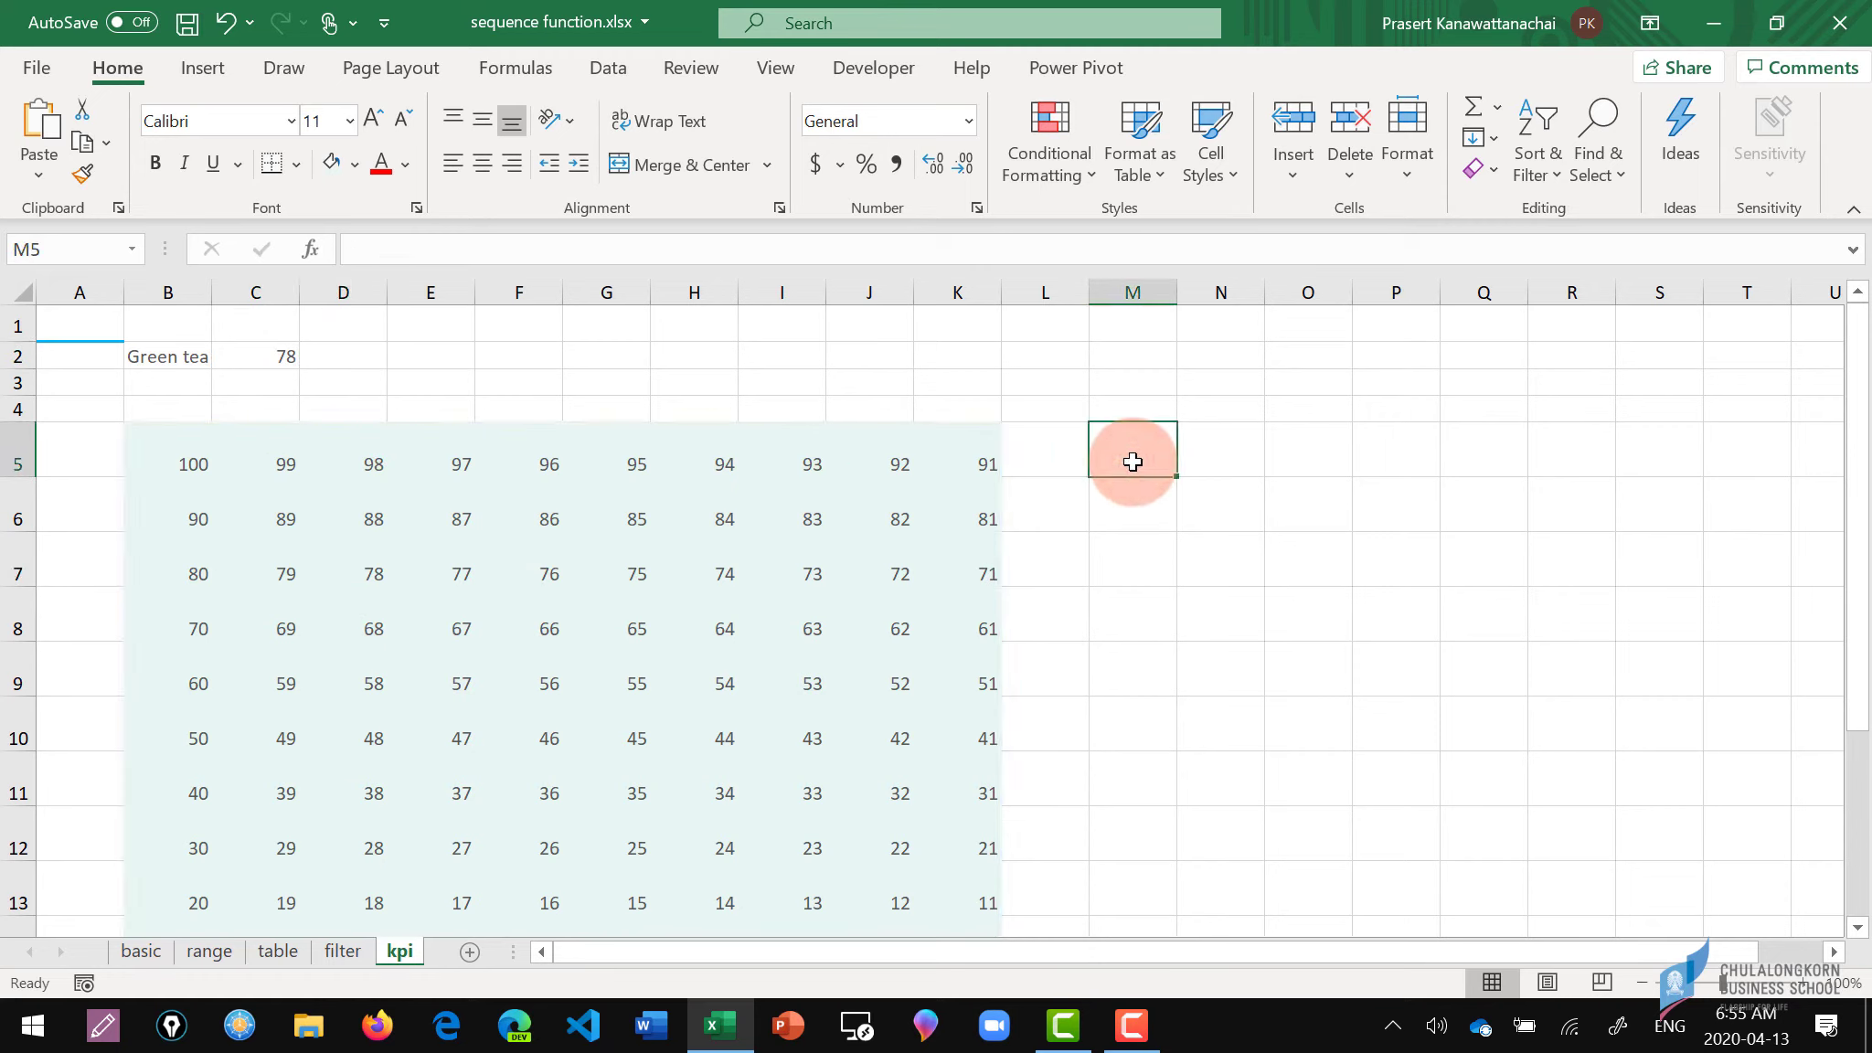
{"action": "type", "text": "="}
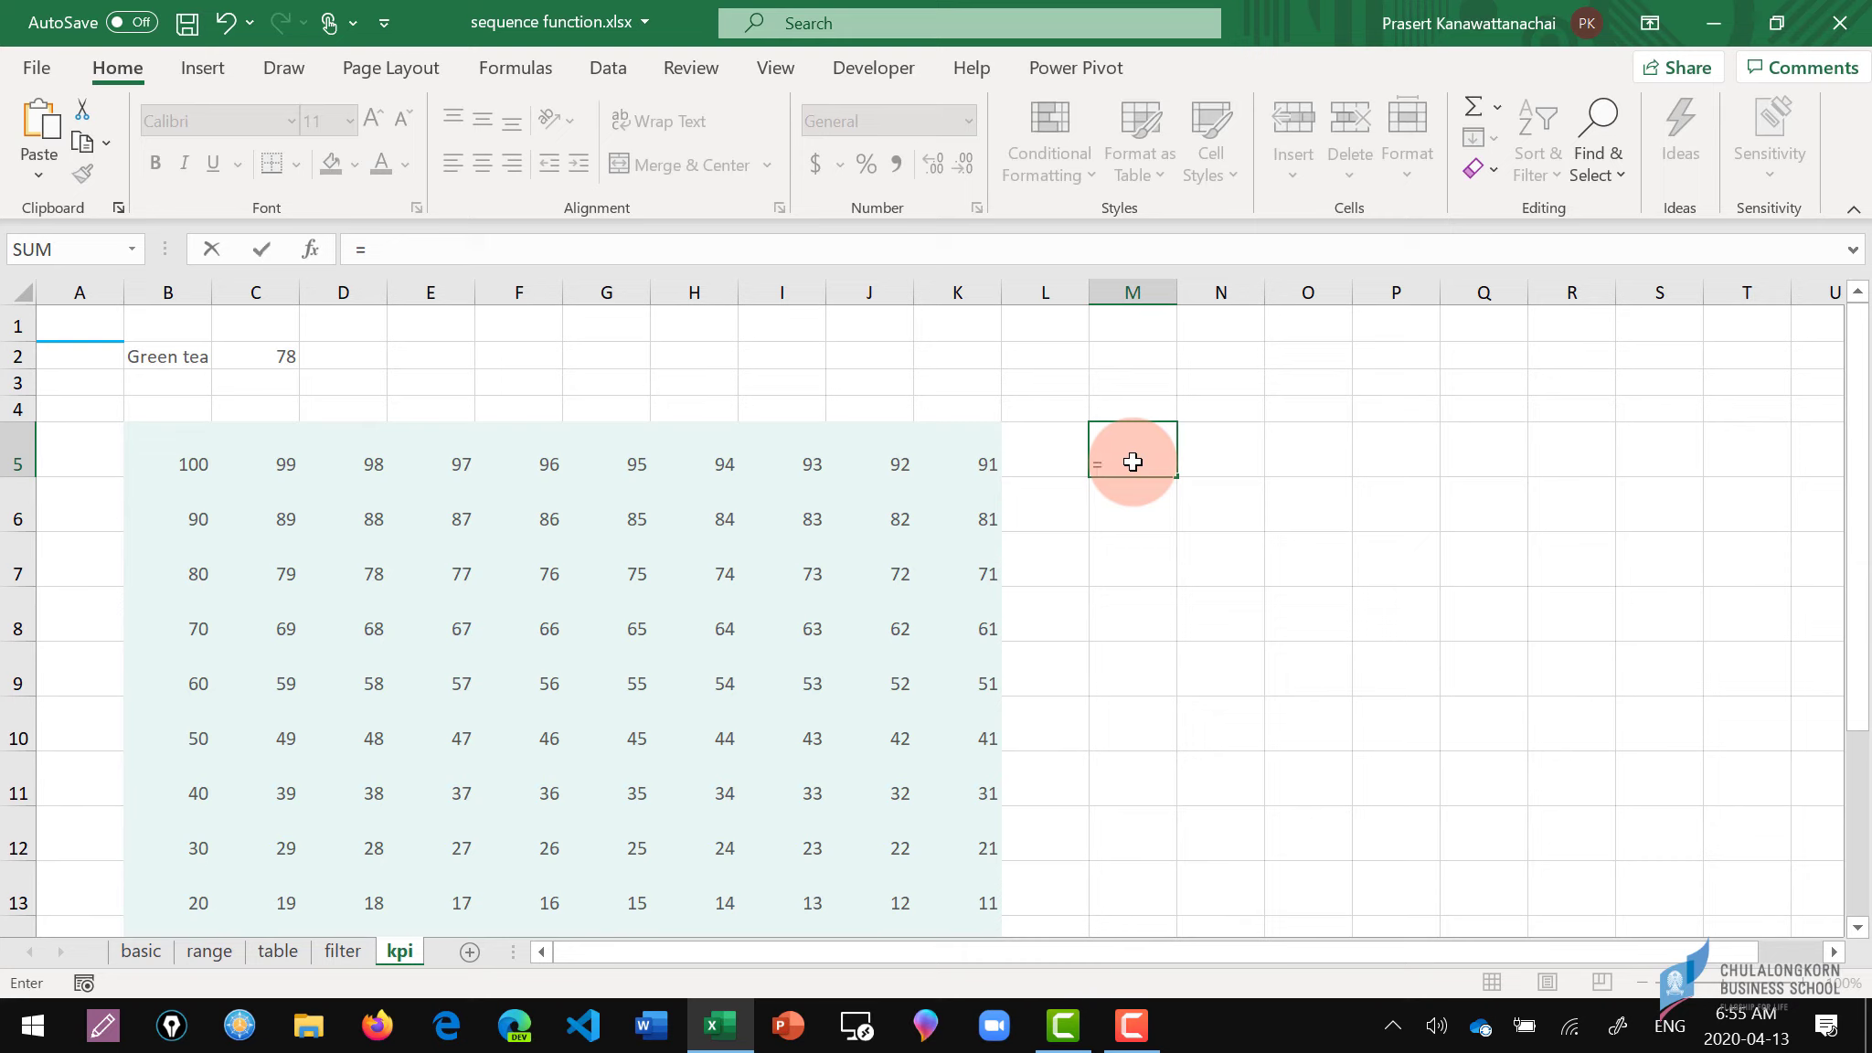
{"action": "key", "text": "Left"}
{"action": "key", "text": "Left"}
{"action": "key", "text": "Left"}
{"action": "key", "text": "Left"}
{"action": "key", "text": "Left"}
{"action": "key", "text": "Left"}
{"action": "key", "text": "Left"}
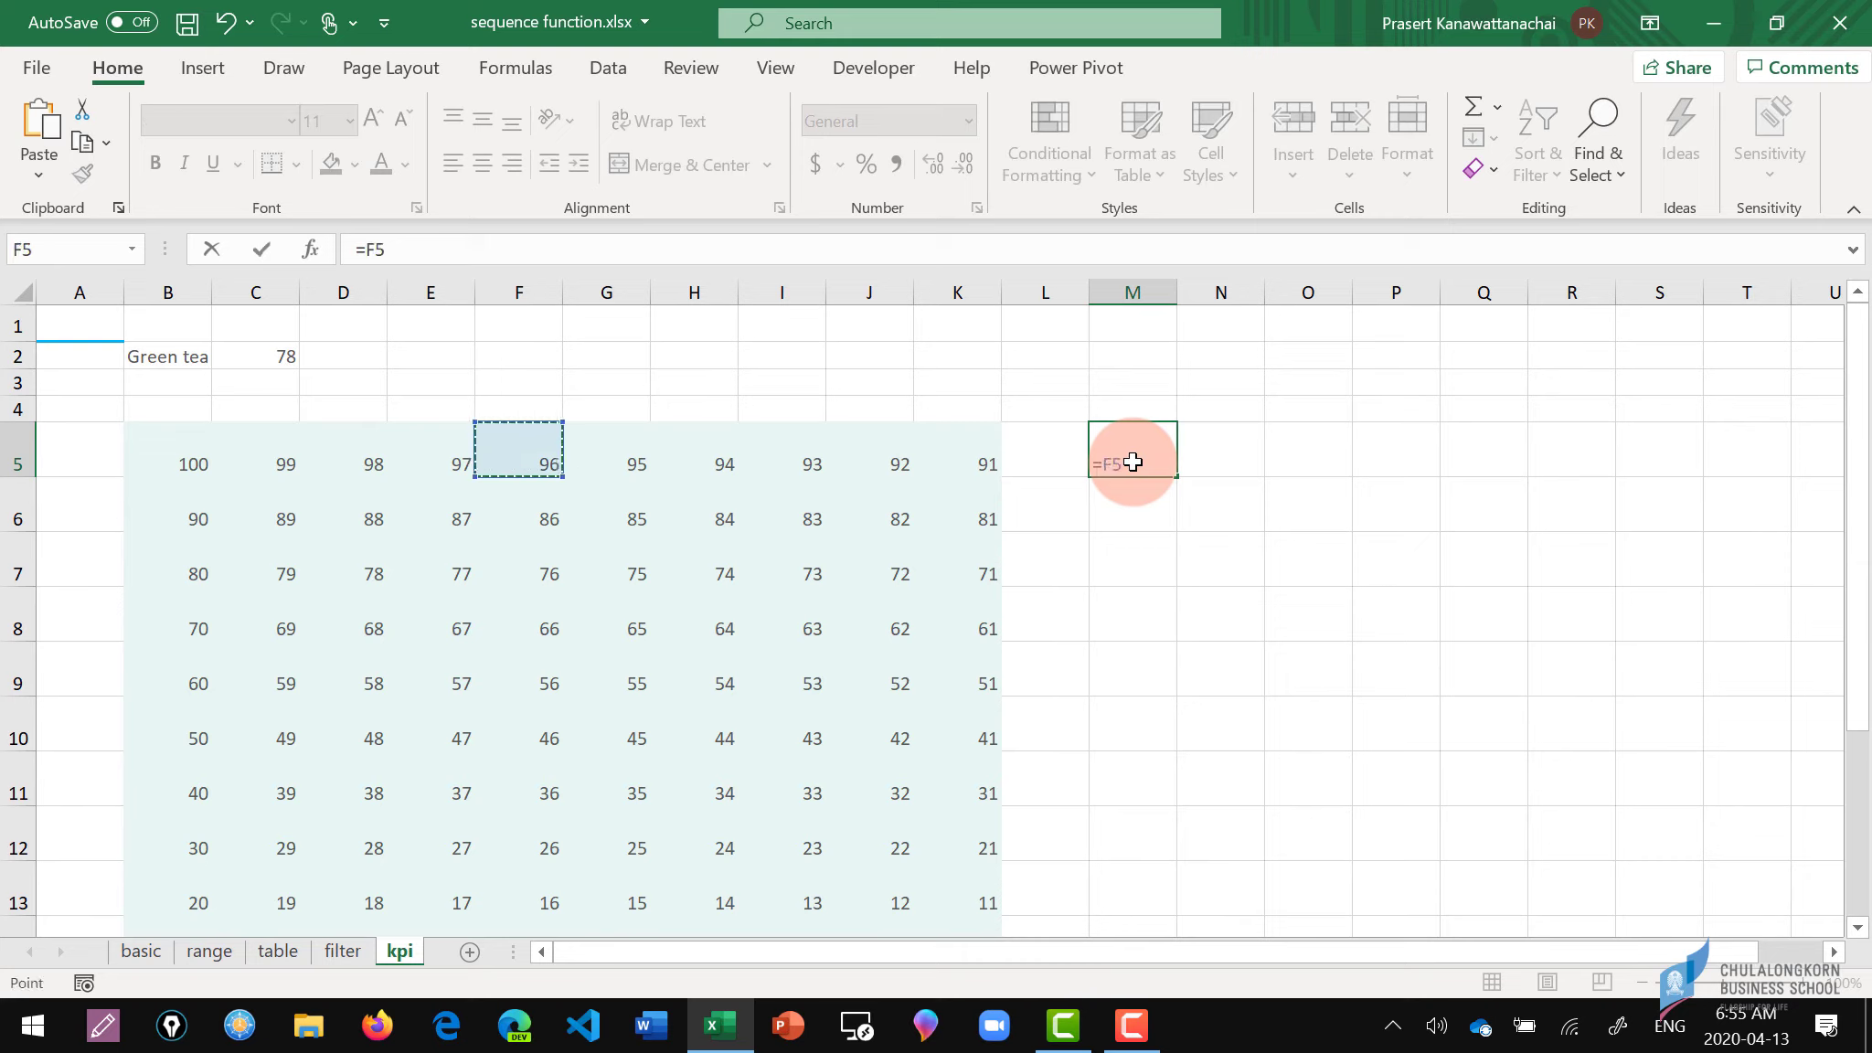
{"action": "key", "text": "Left"}
{"action": "key", "text": "Left"}
{"action": "key", "text": "Left"}
{"action": "key", "text": "Left"}
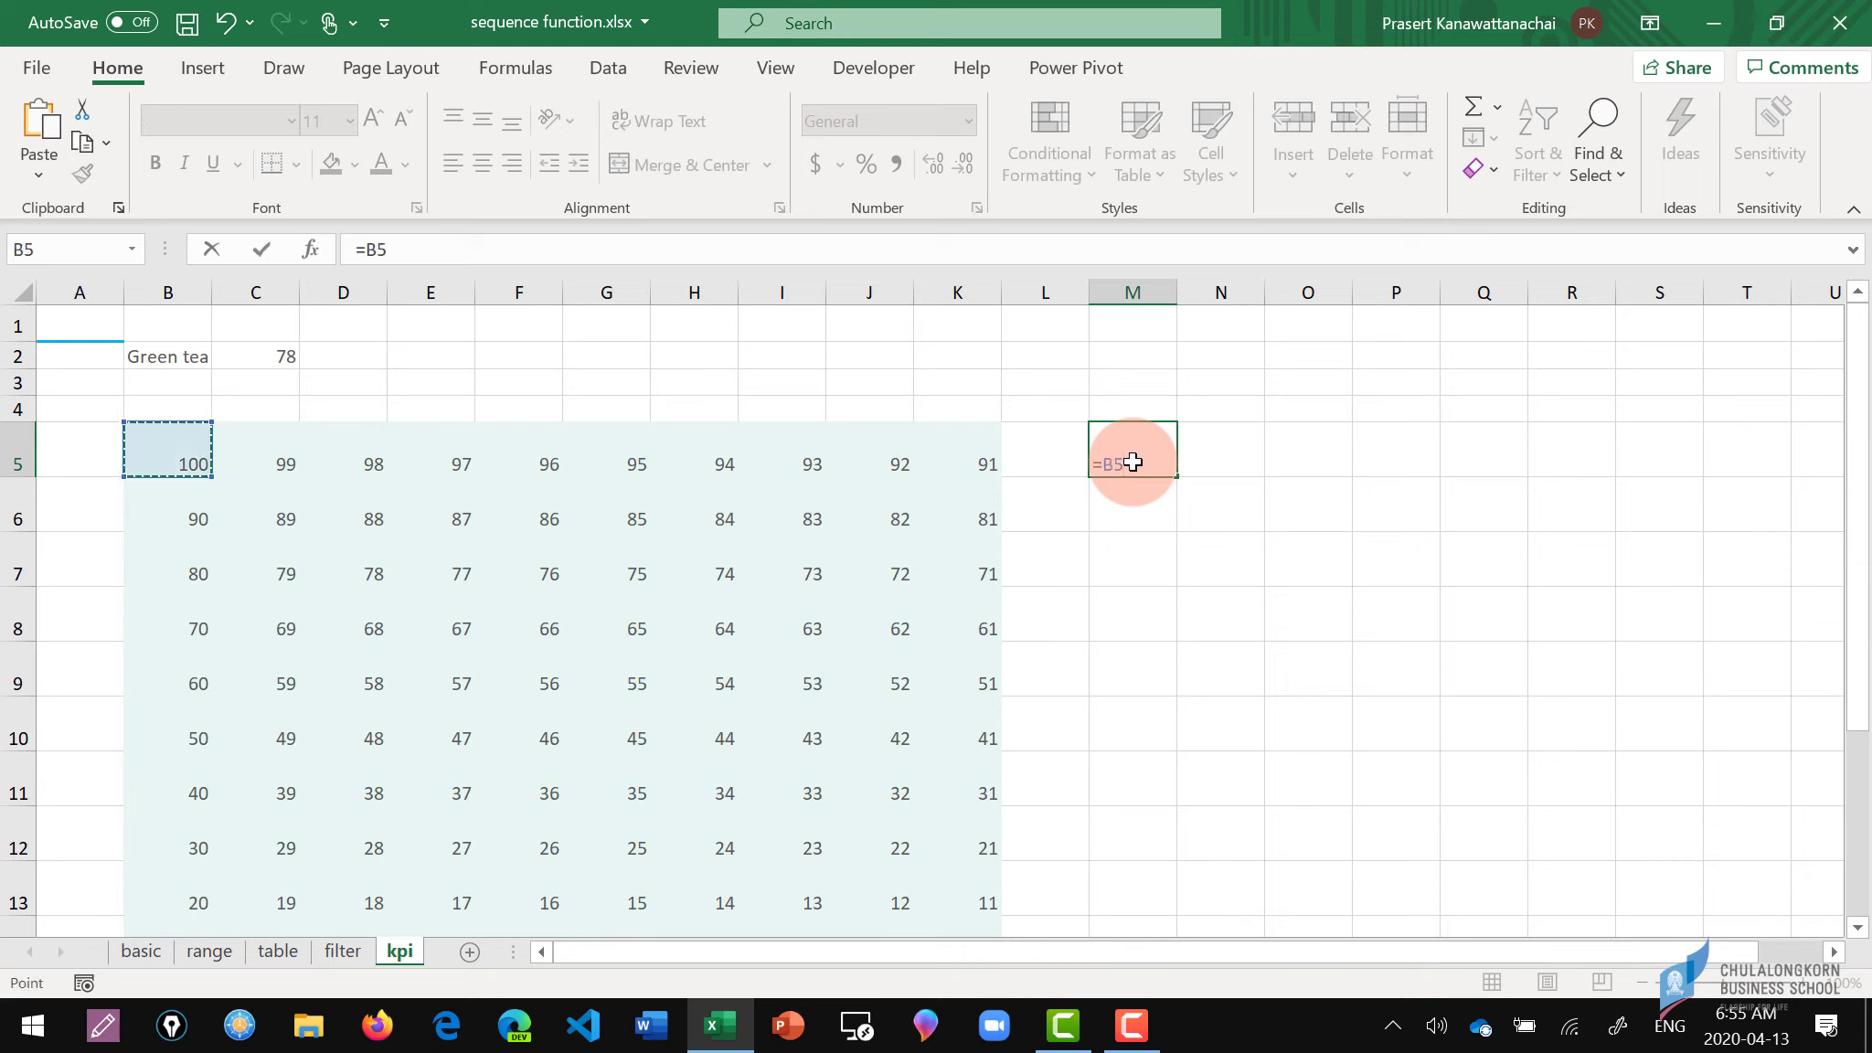
{"action": "type", "text": "<="}
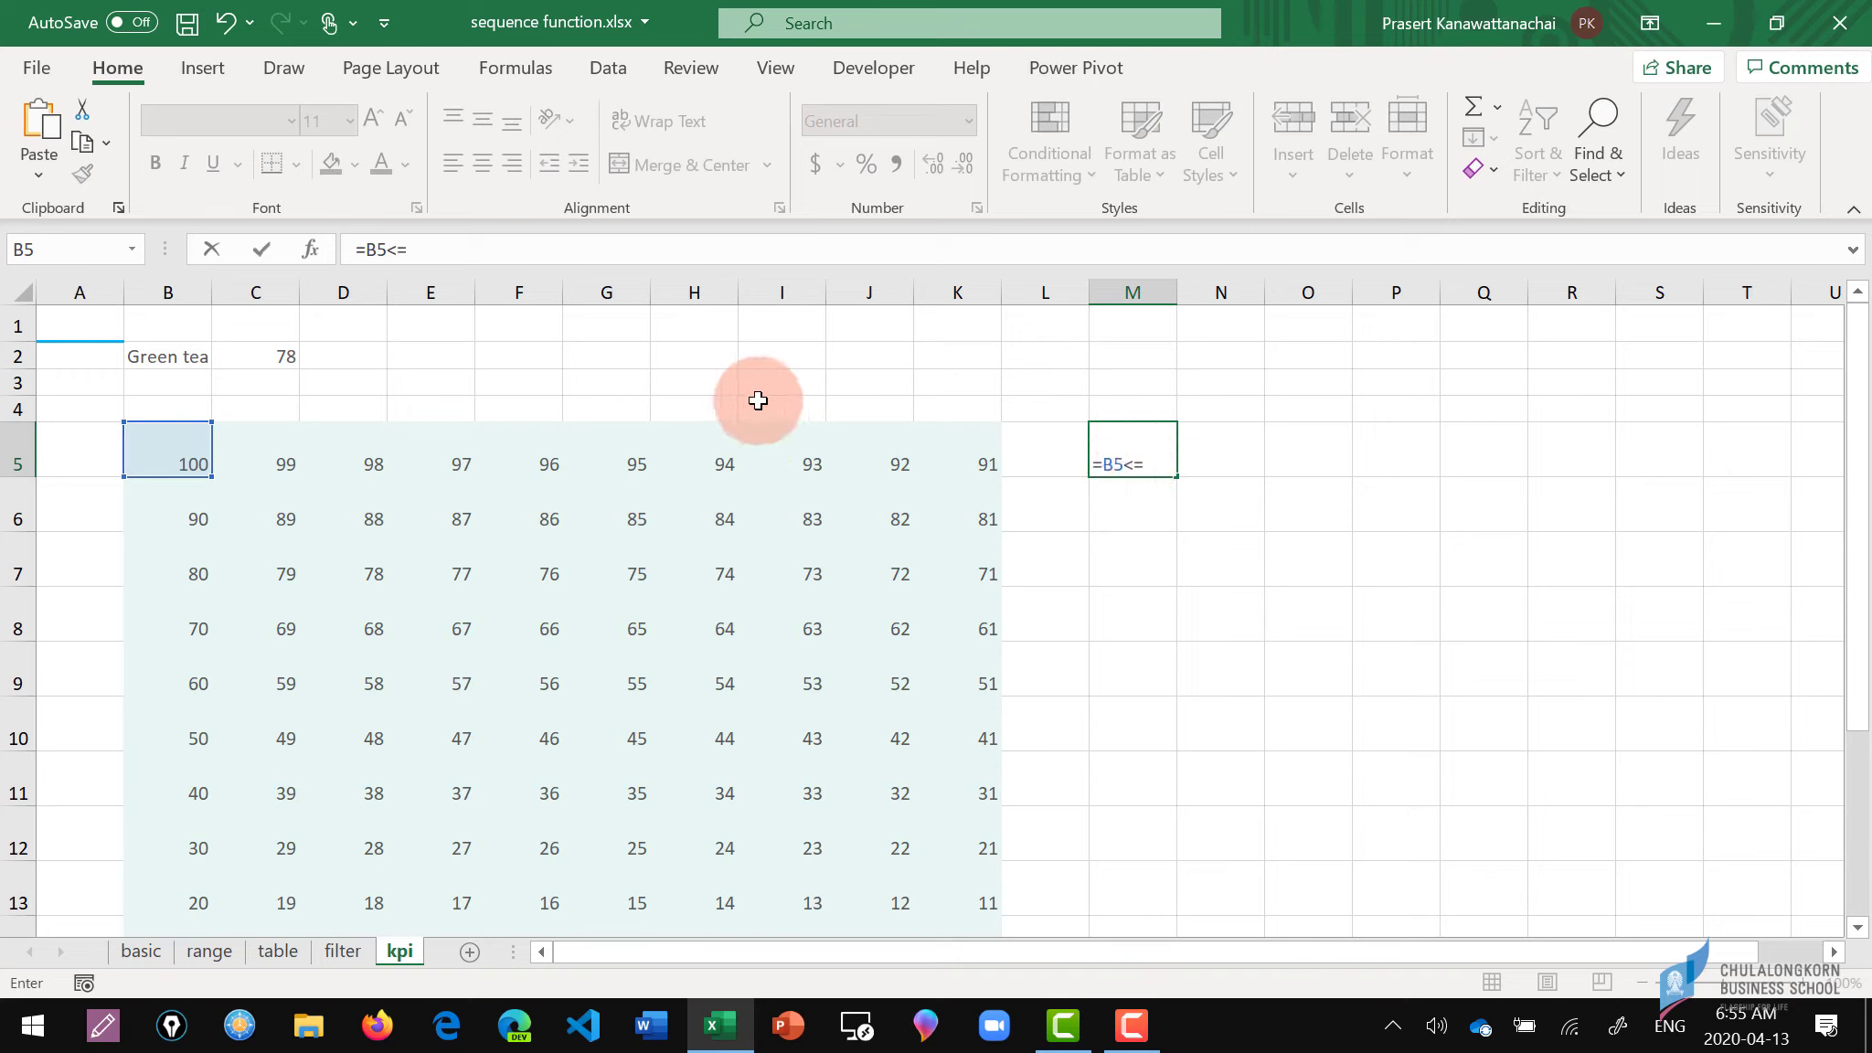
{"action": "left_click", "coordinate": [278, 356]}
{"action": "key", "text": "F4"}
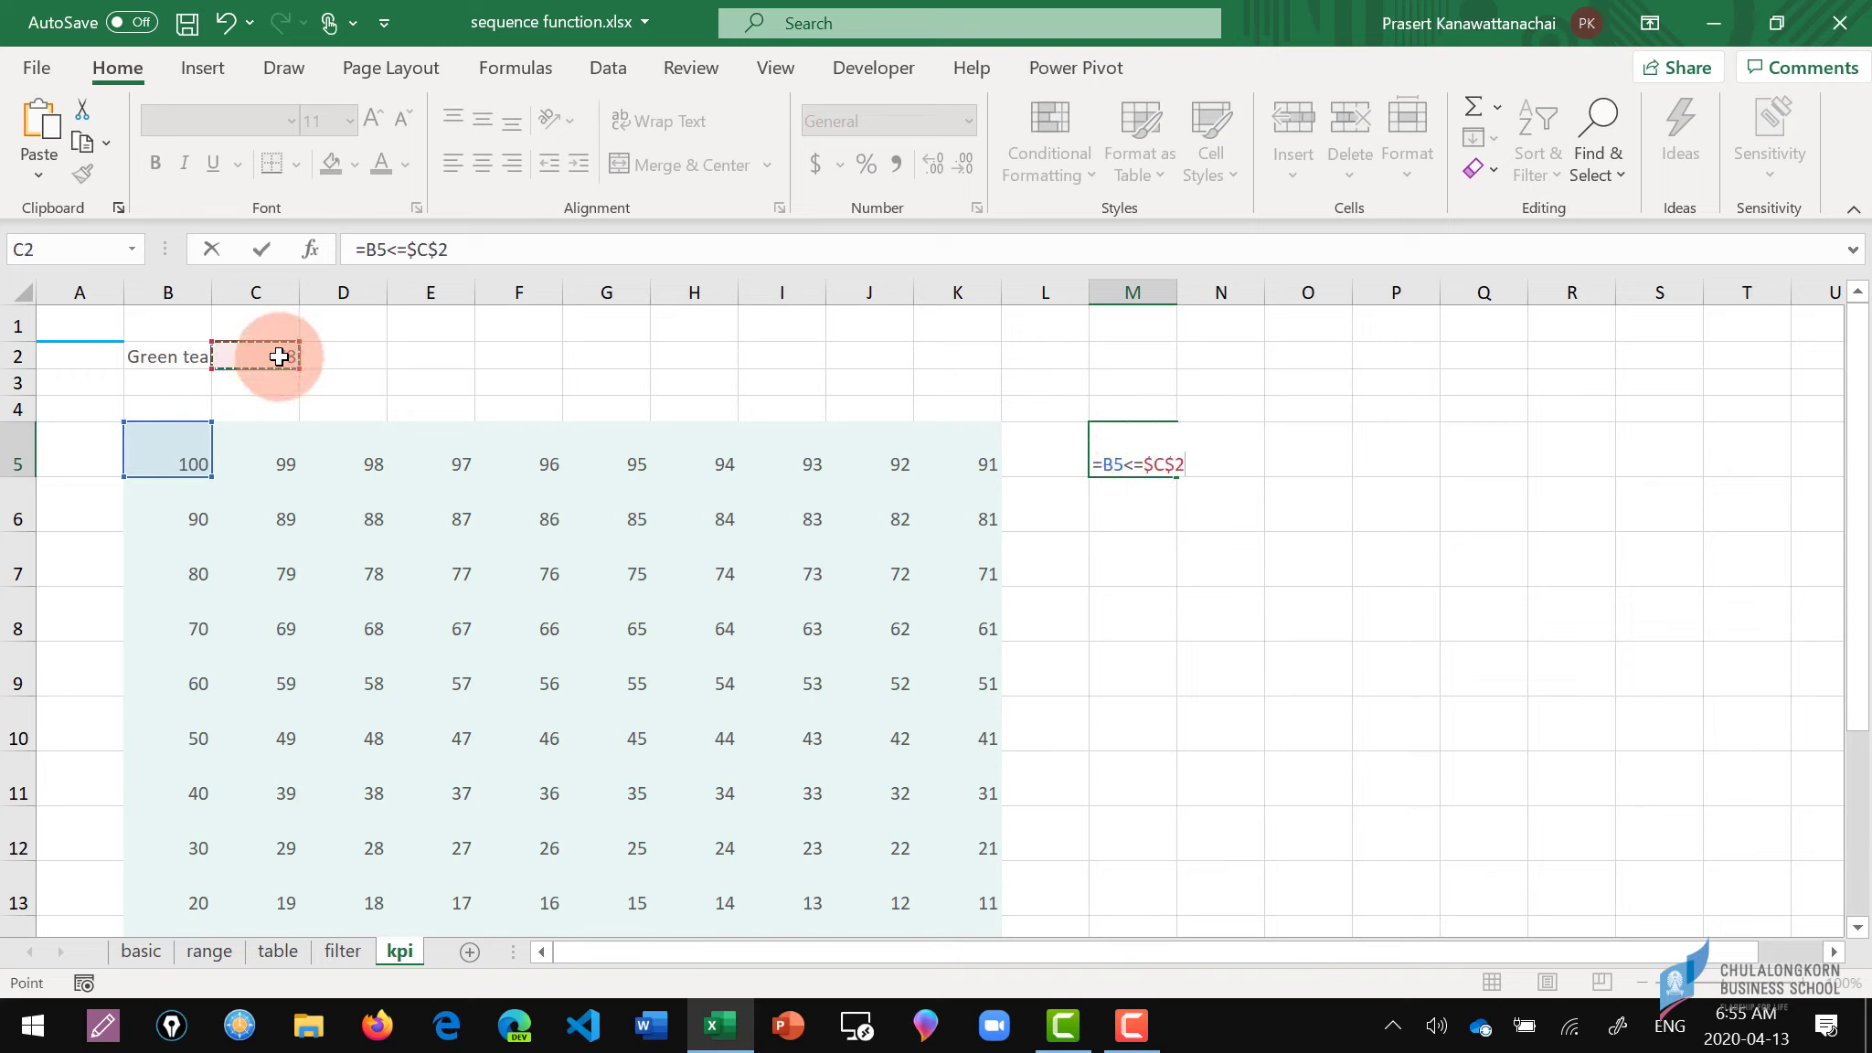
{"action": "key", "text": "Return"}
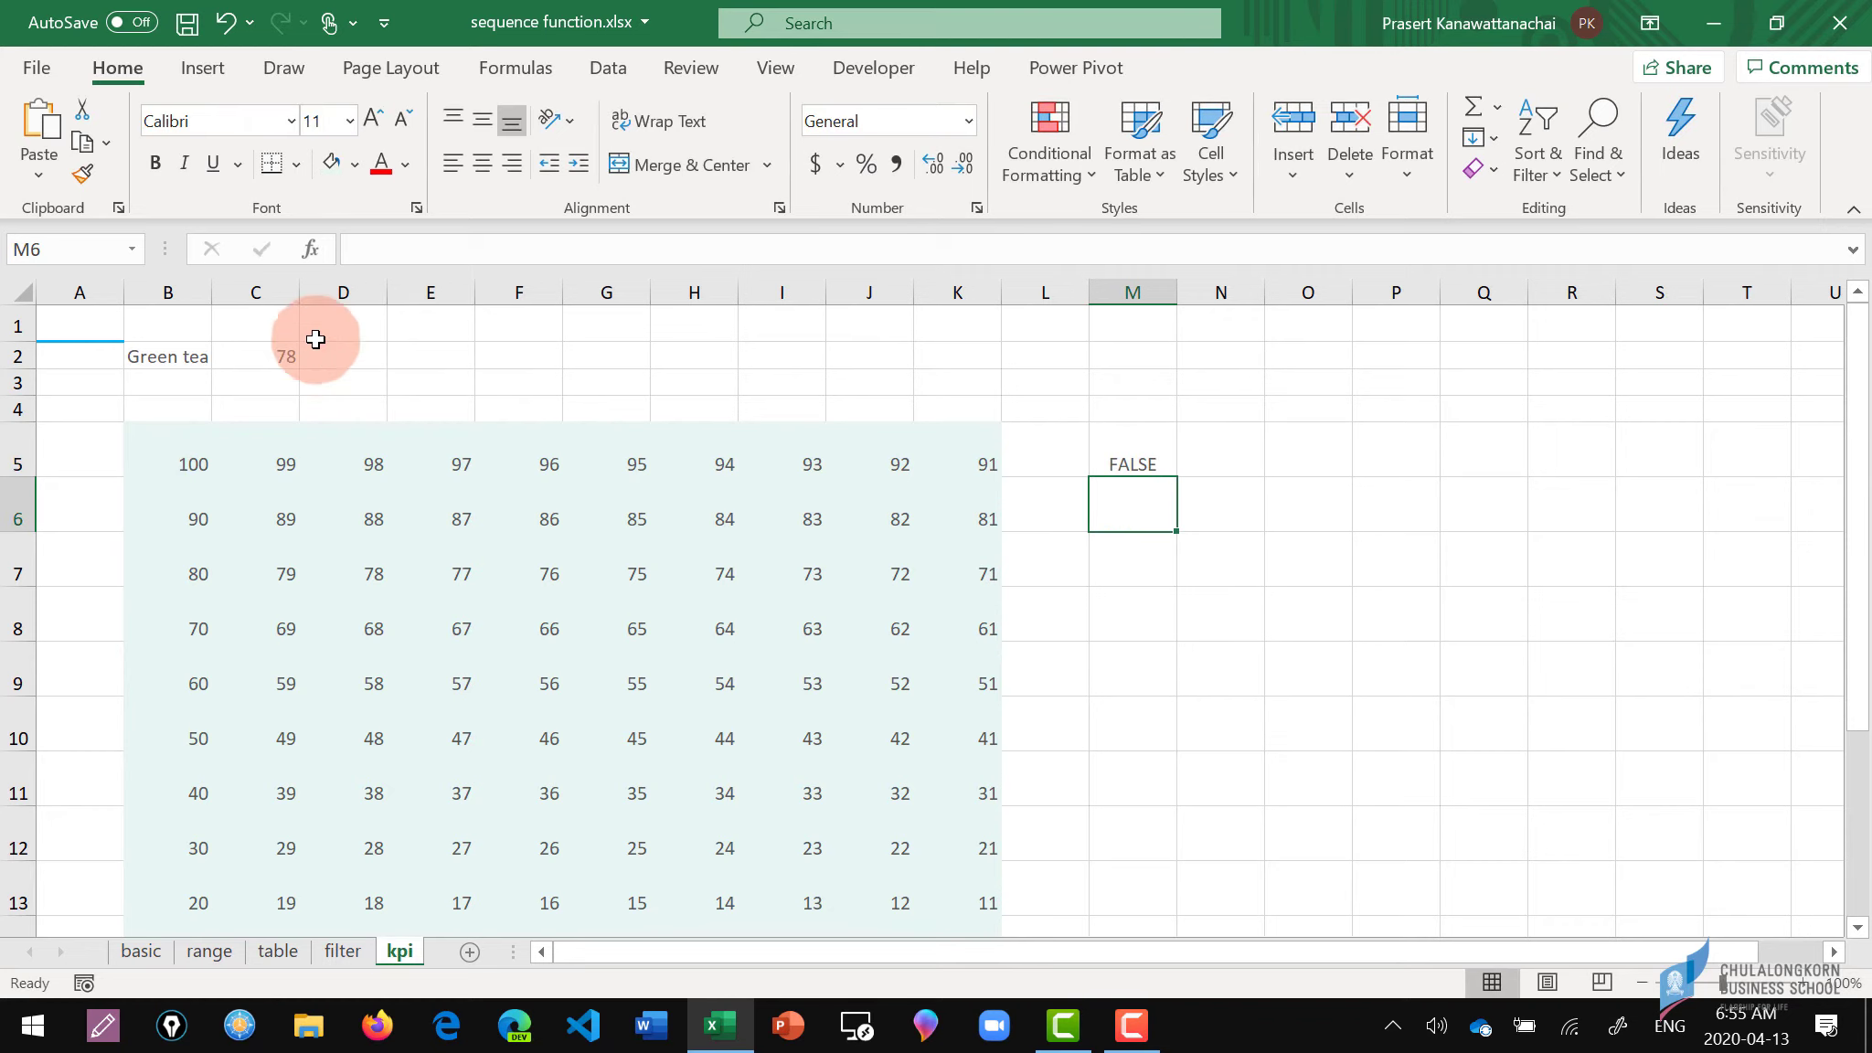
Copy the test formula text from M5, then select the spilled grid from B5.
{"action": "key", "text": "Up"}
{"action": "left_click_drag", "start_coordinate": [471, 249], "coordinate": [311, 235]}
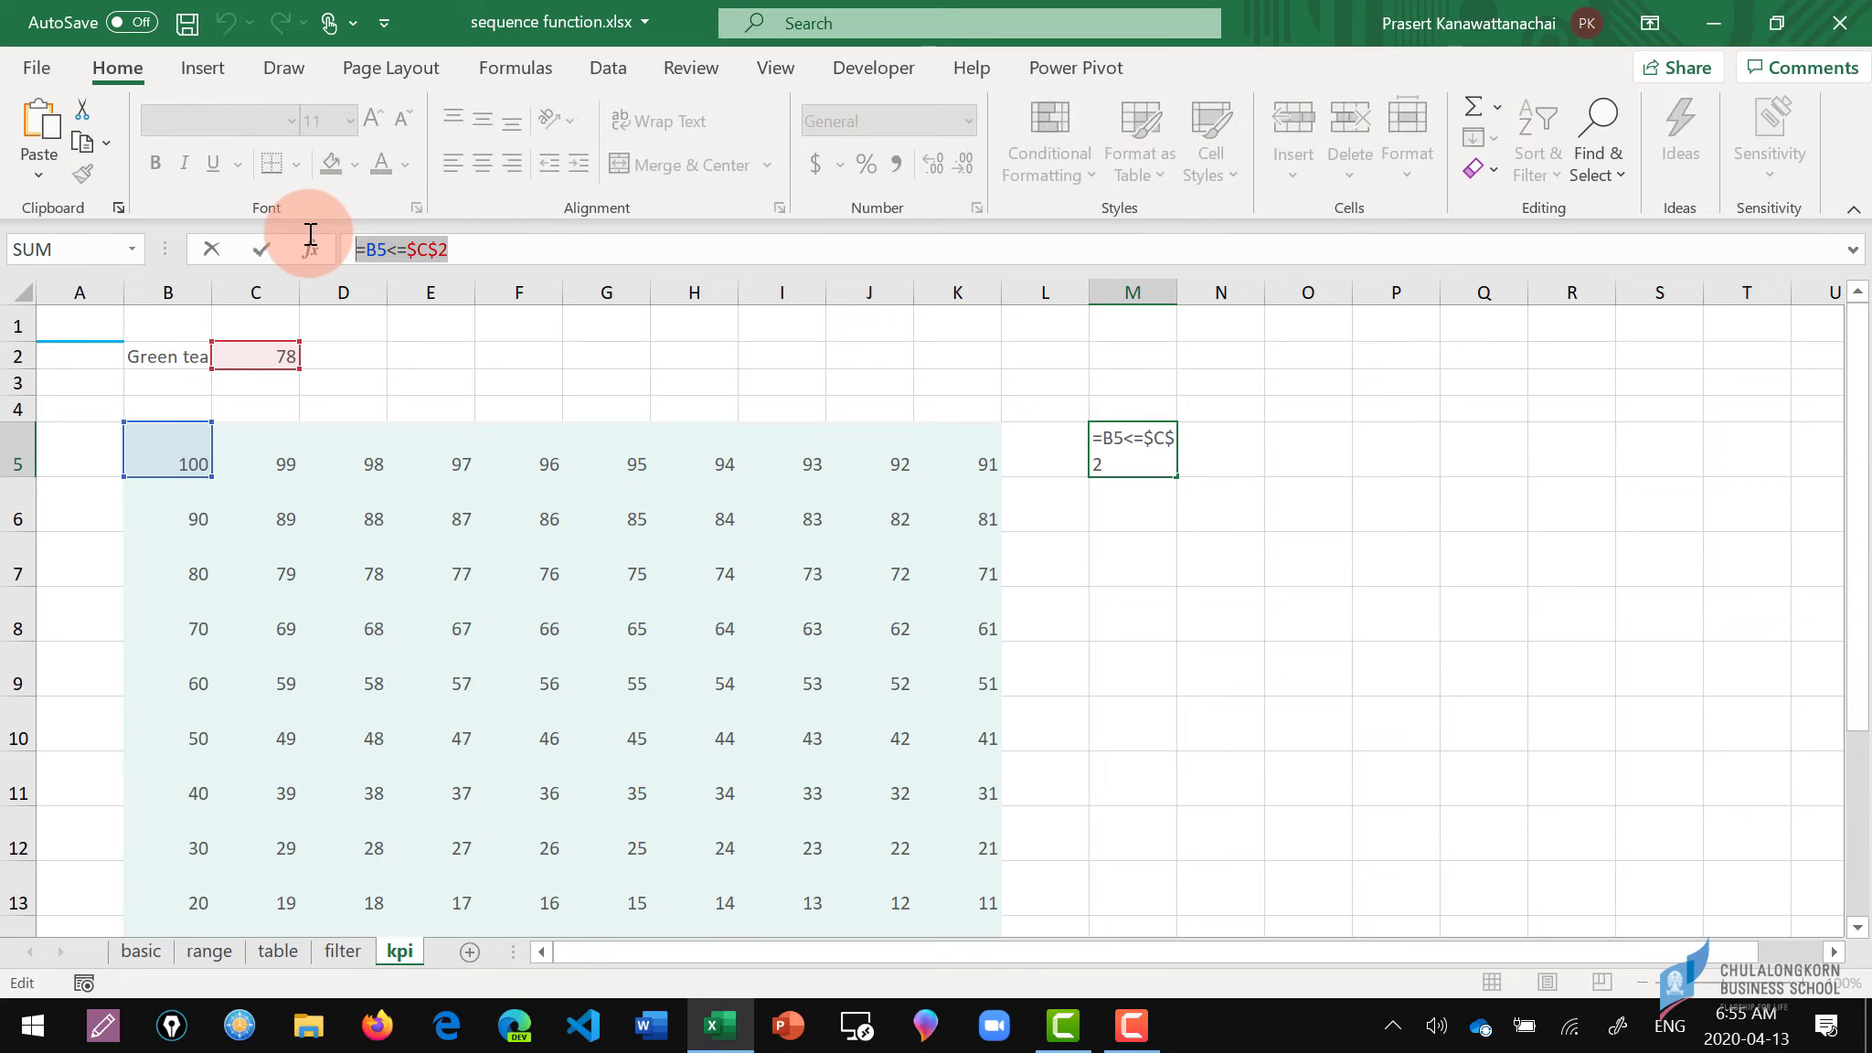
{"action": "key", "text": "Escape"}
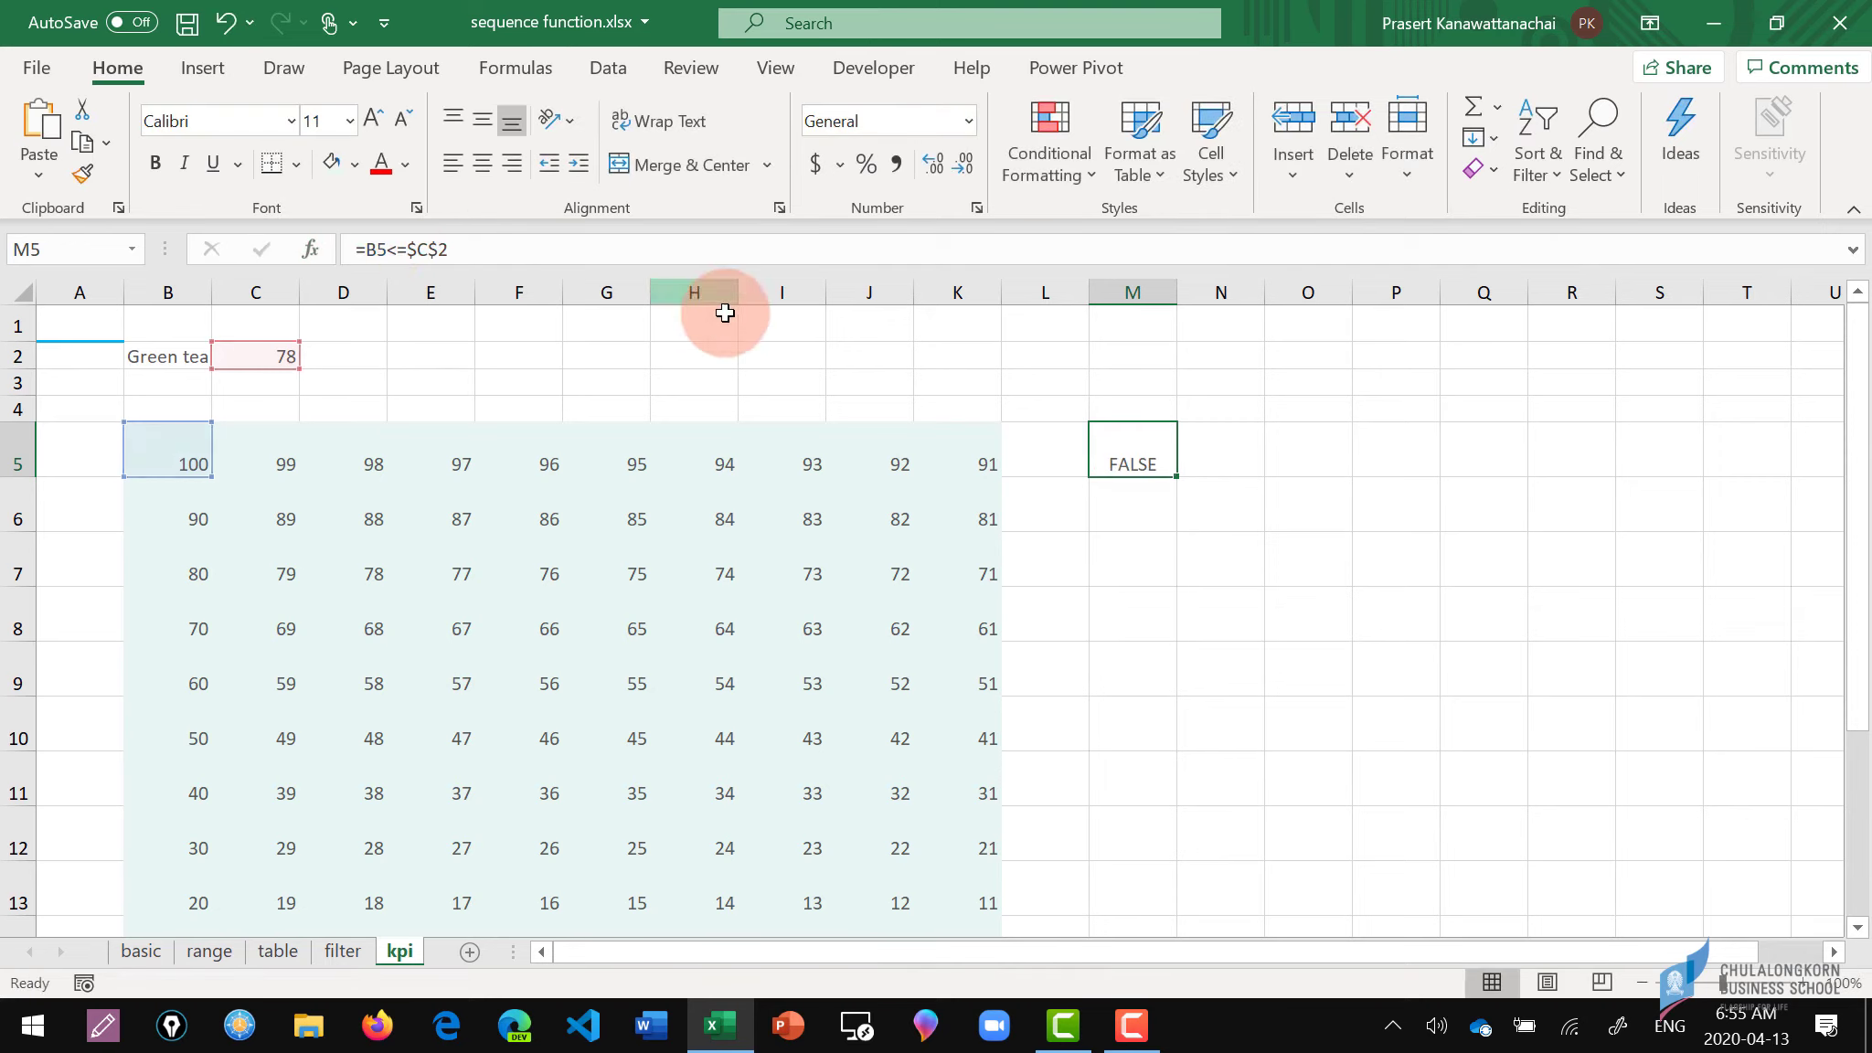
{"action": "left_click", "coordinate": [178, 456]}
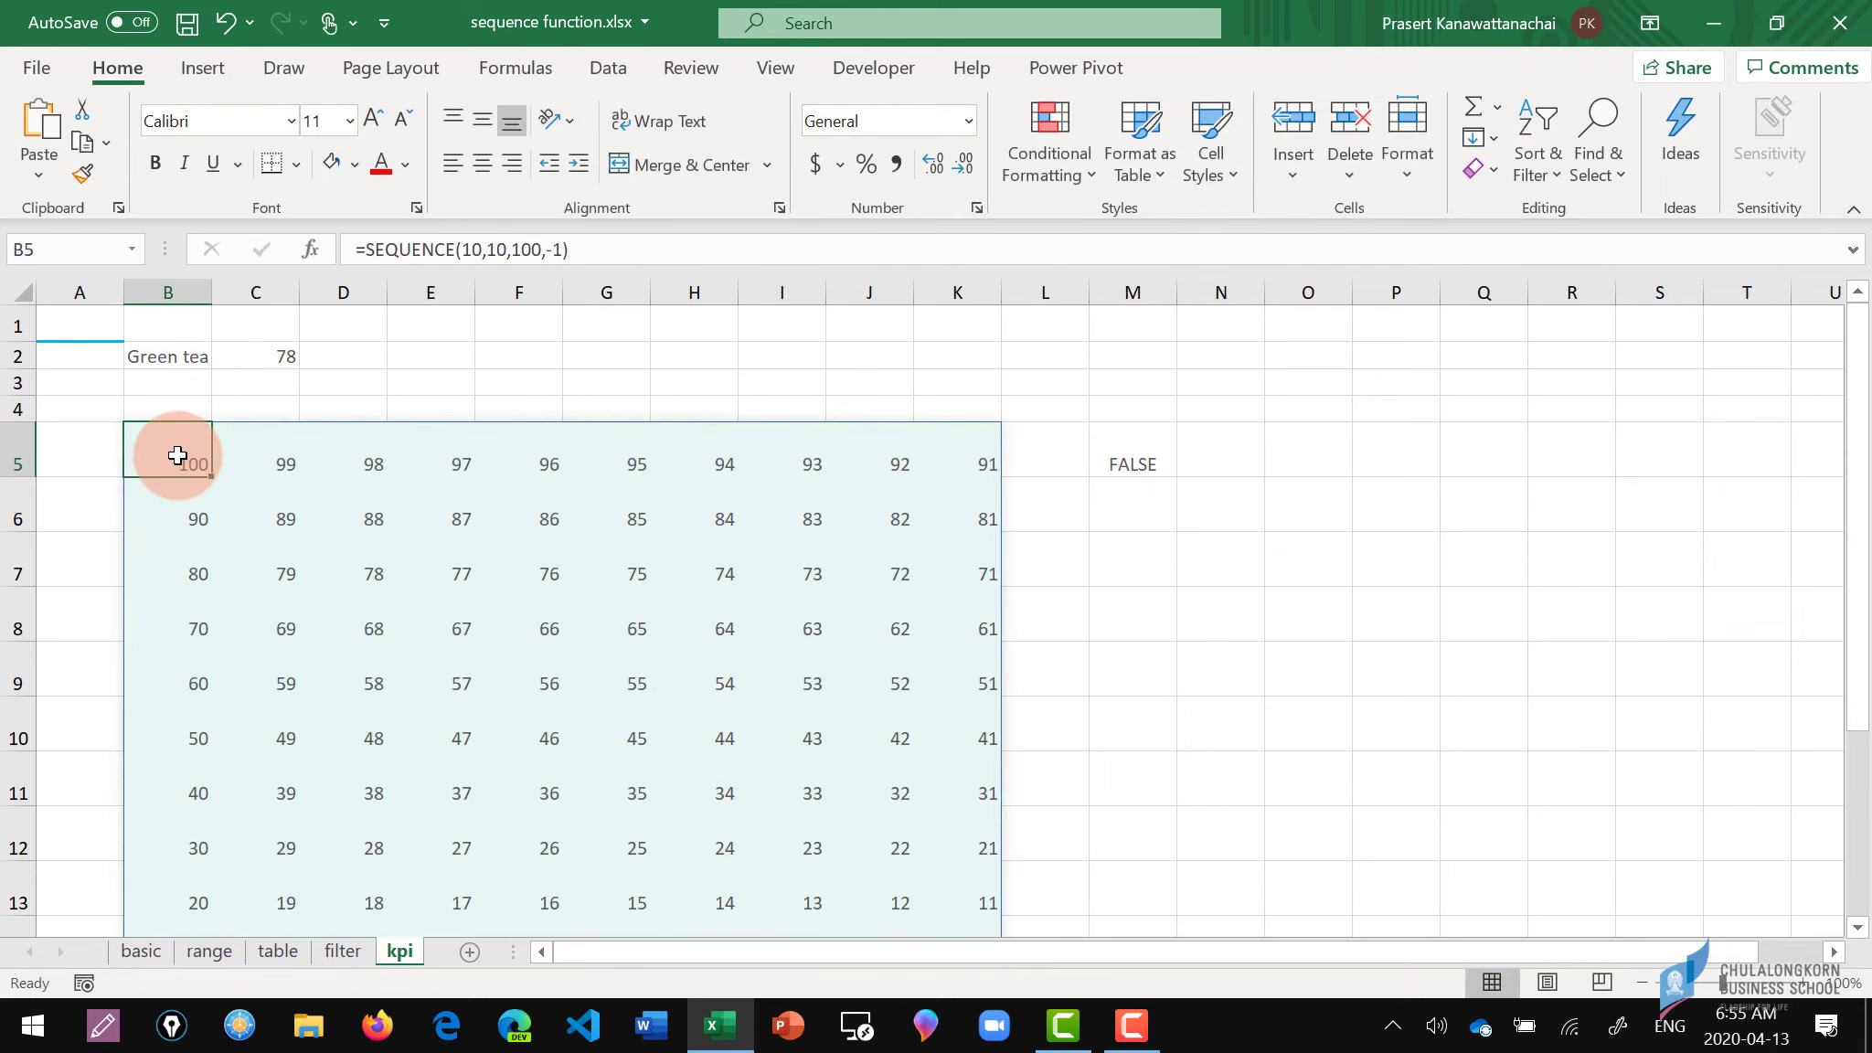
{"action": "key", "text": "ctrl+shift+Down"}
{"action": "key", "text": "ctrl+shift+Right"}
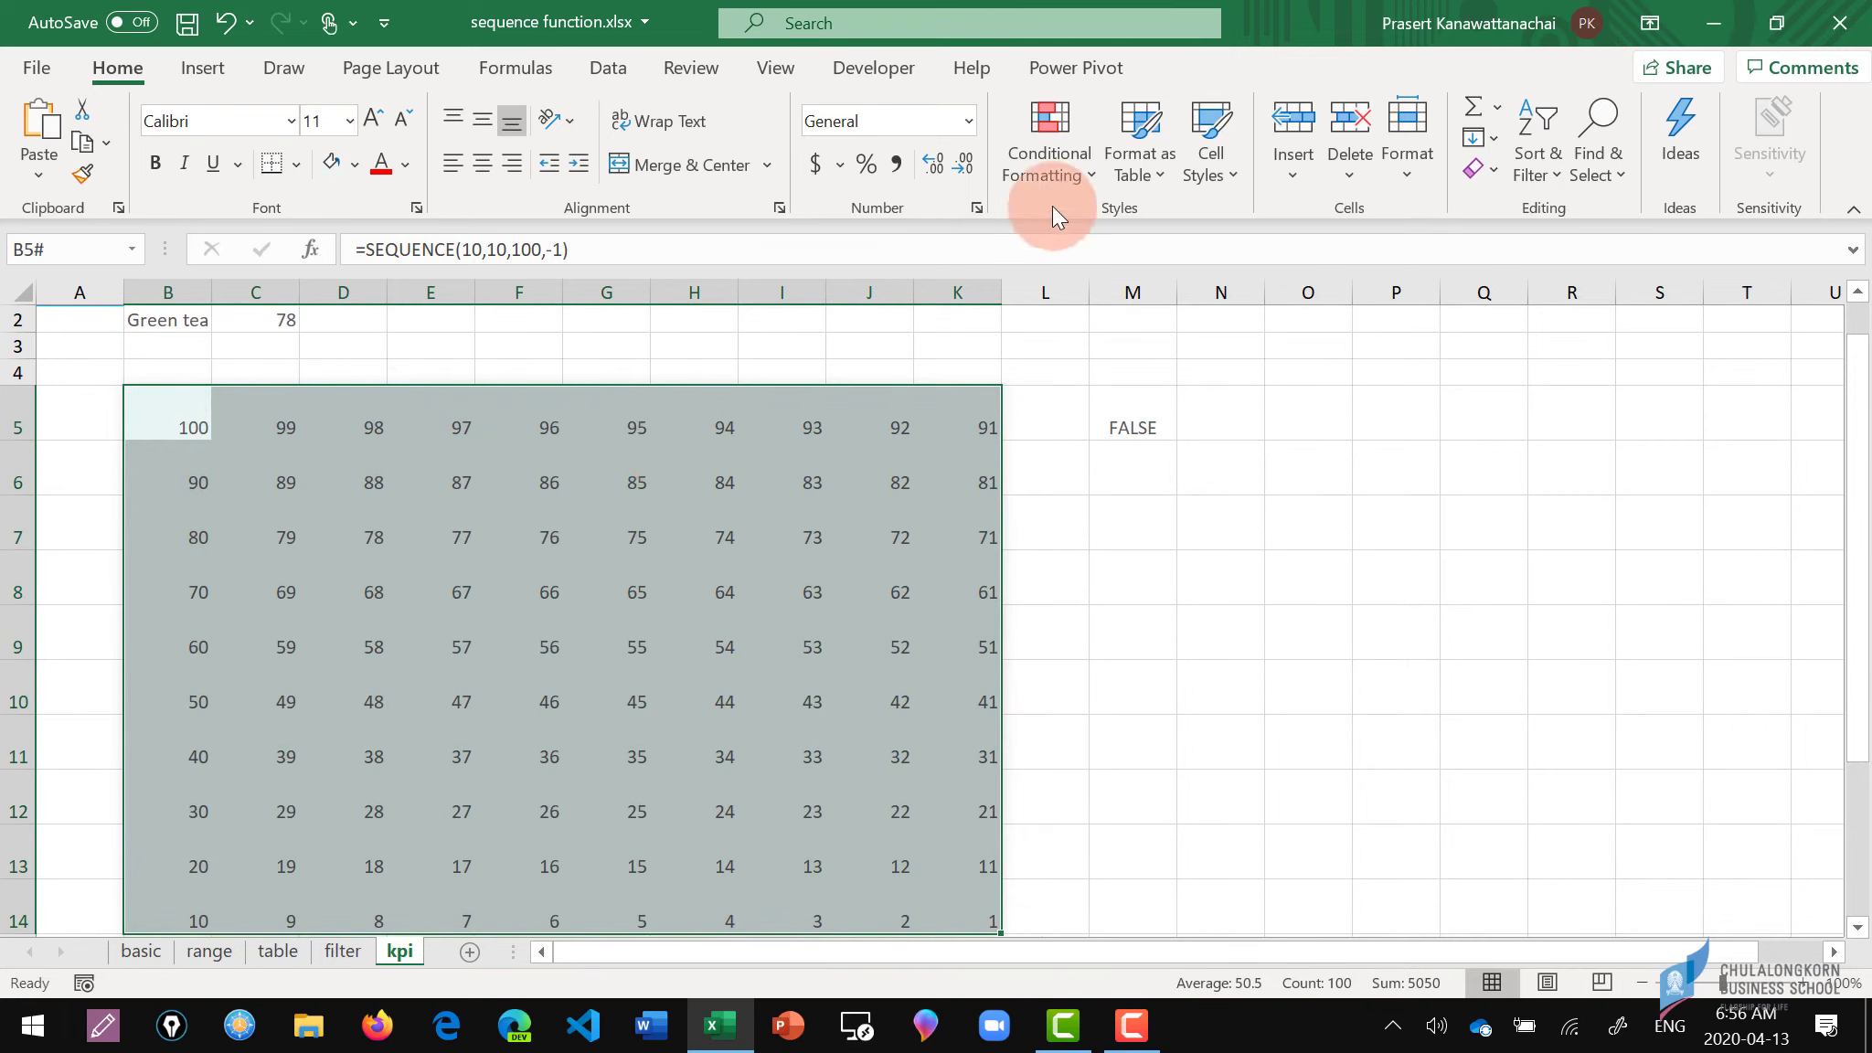
Add a formula conditional formatting rule =B5<=$C$2 with a teal fill to the grid.
{"action": "left_click", "coordinate": [1087, 166]}
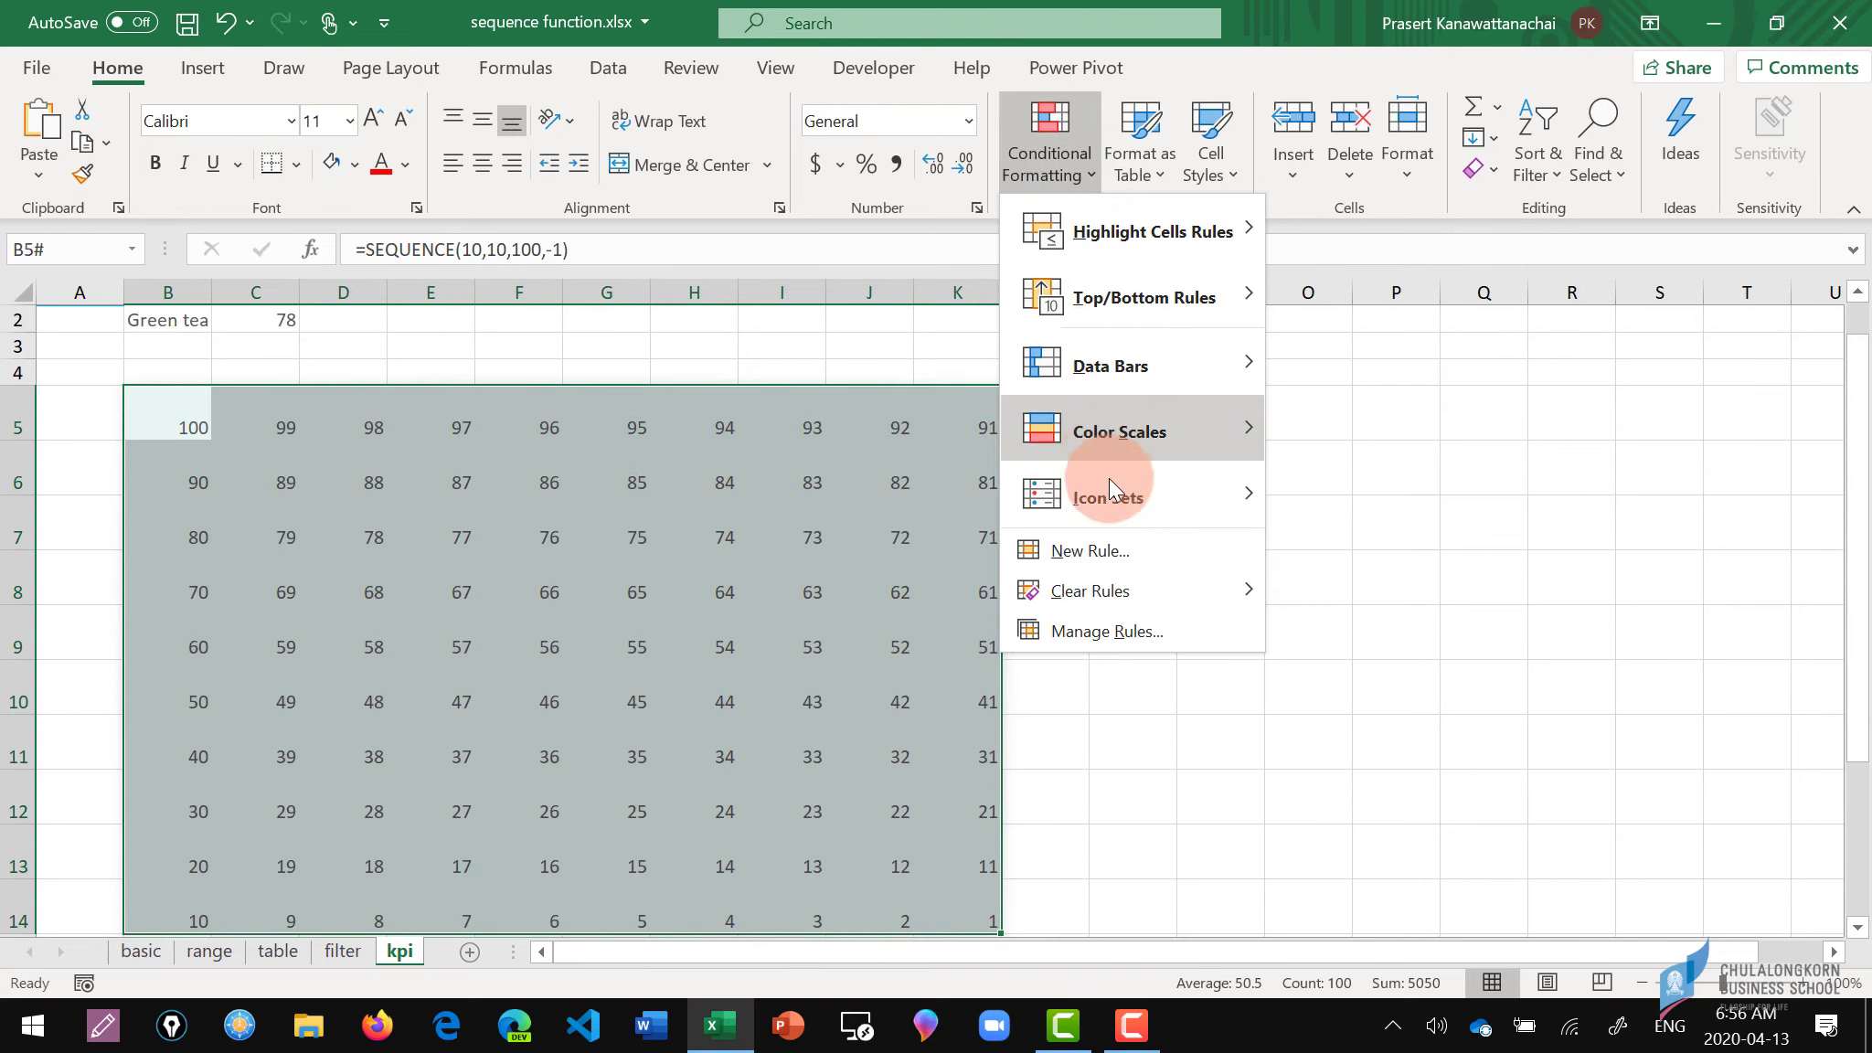
{"action": "left_click", "coordinate": [1159, 546]}
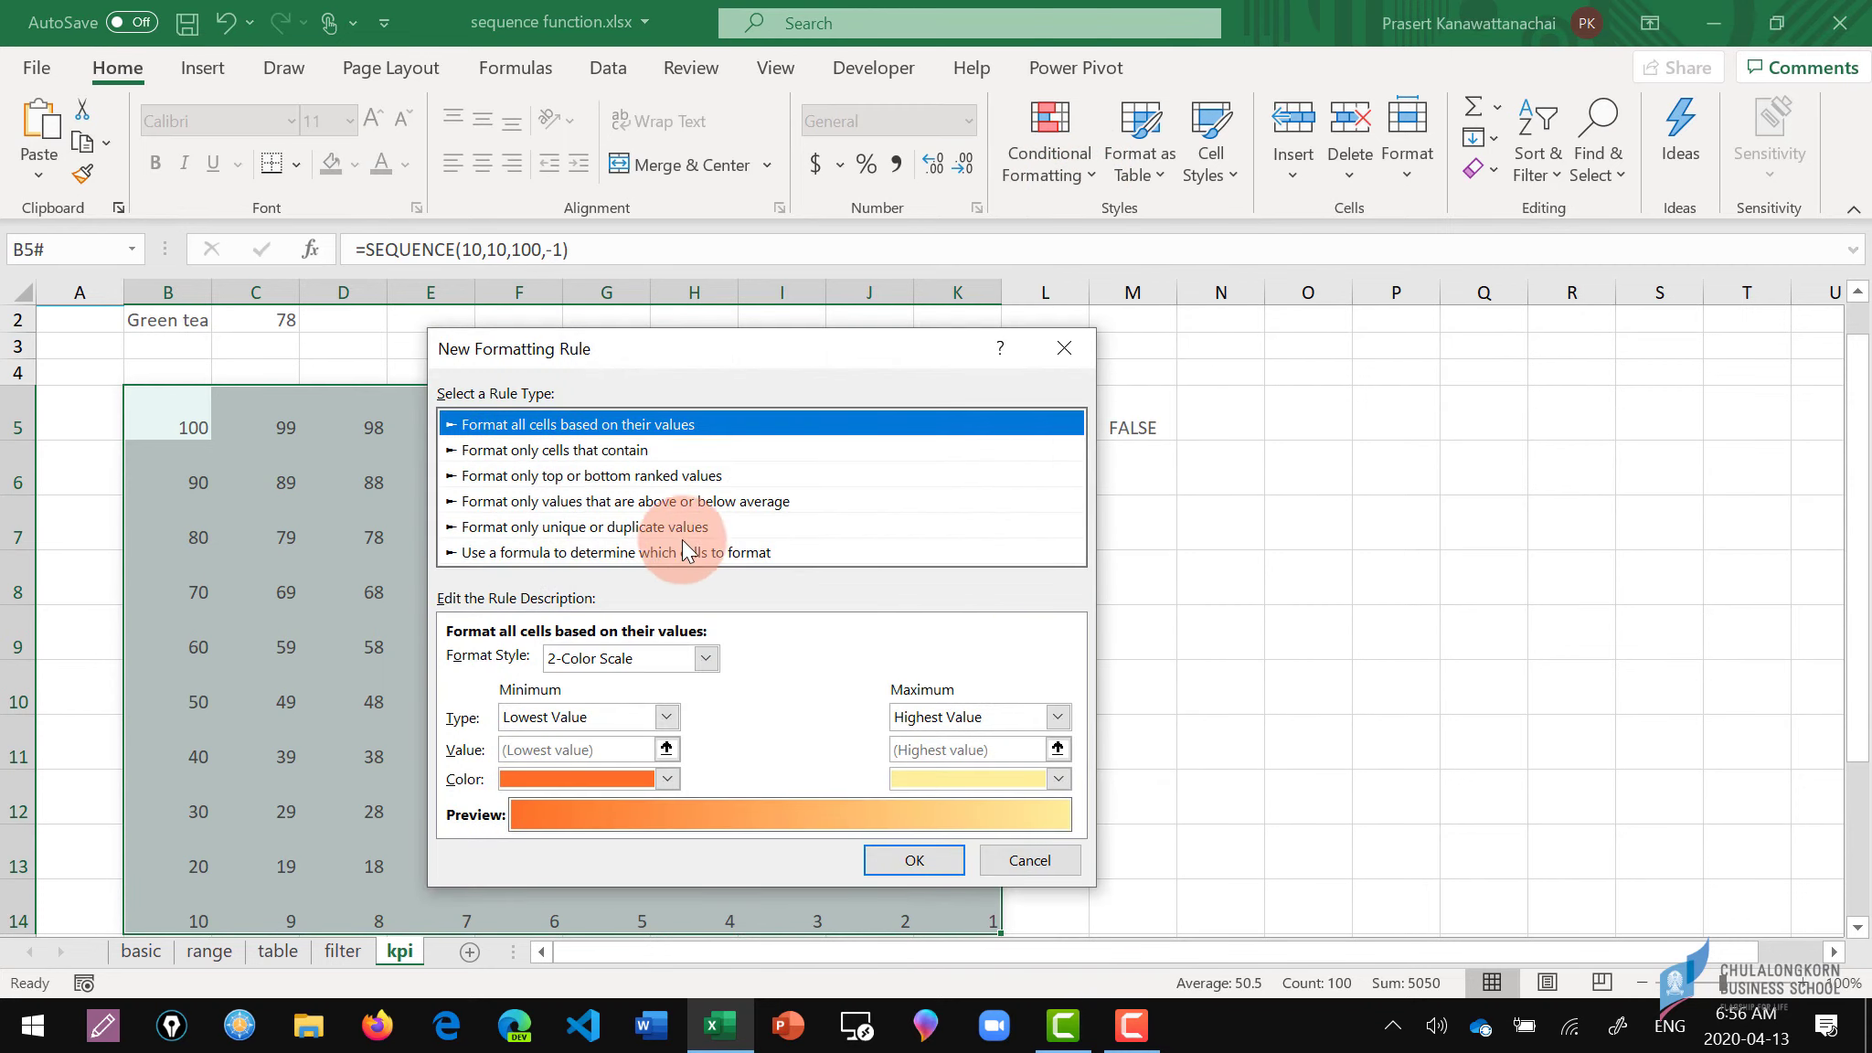
{"action": "left_click", "coordinate": [629, 553]}
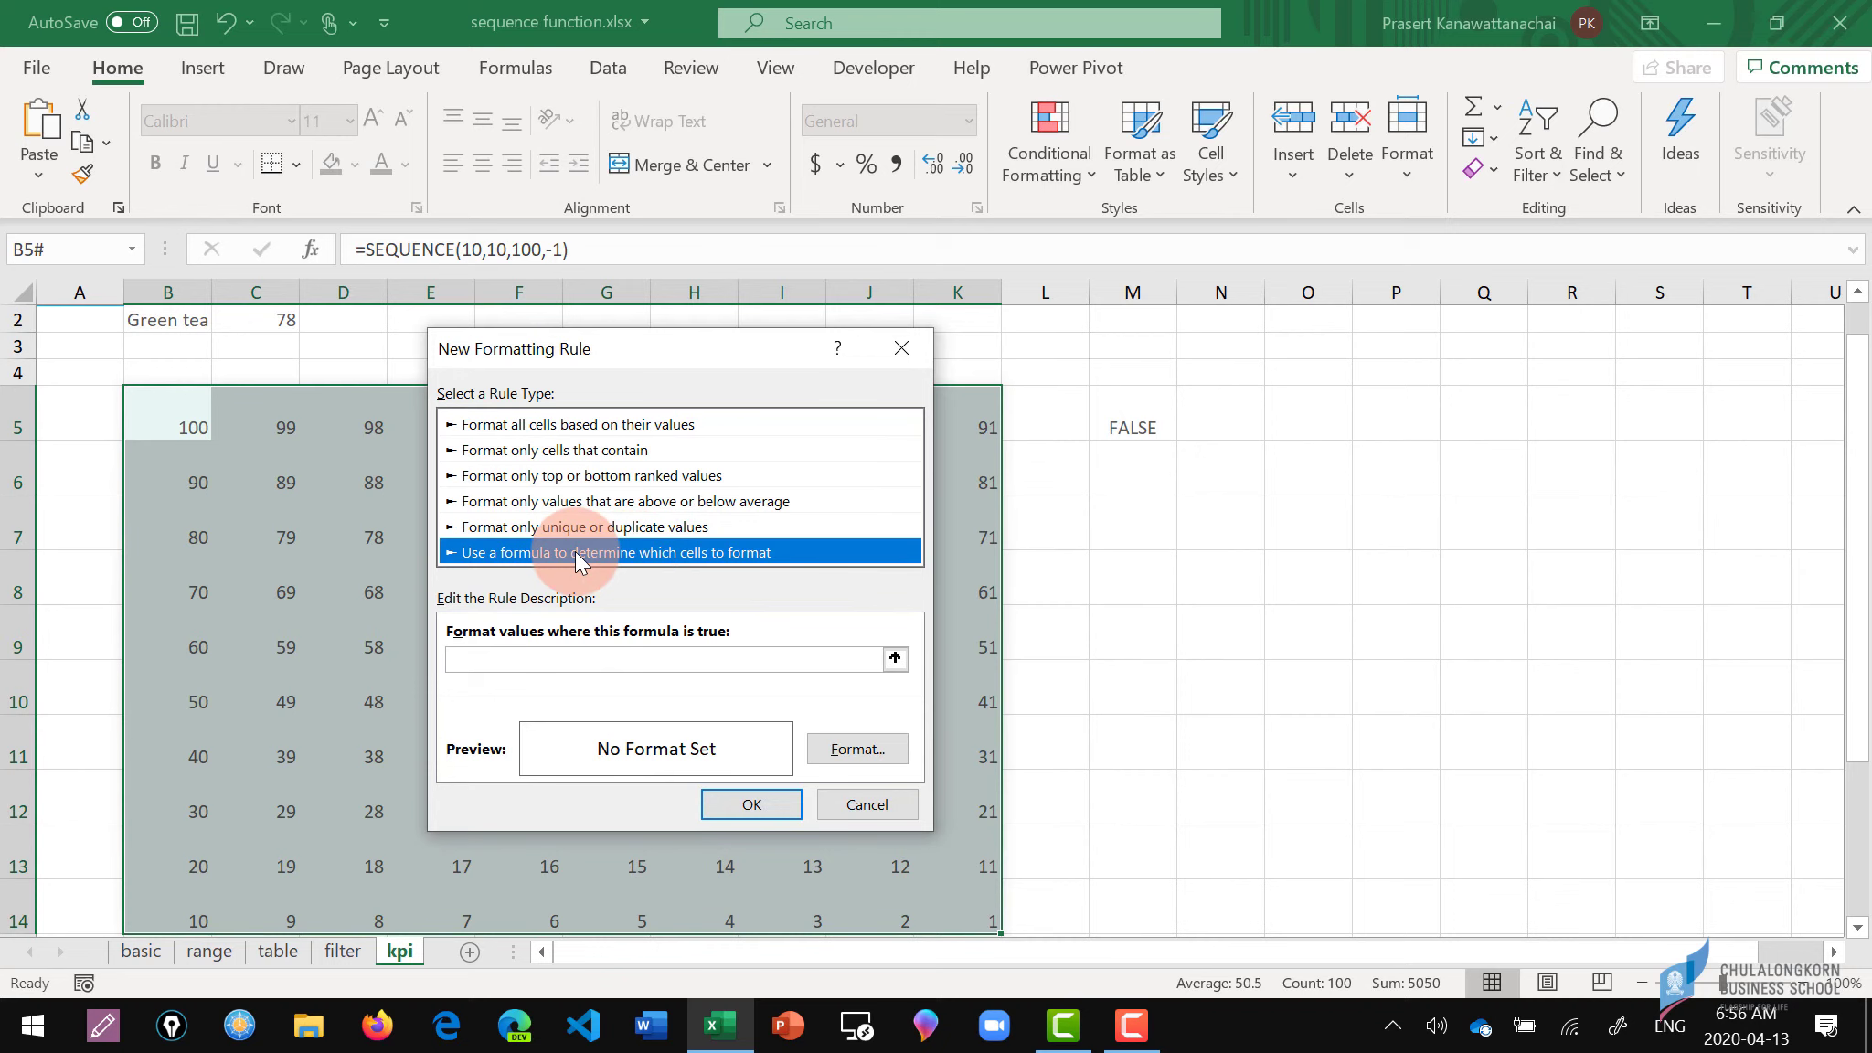
{"action": "left_click", "coordinate": [515, 657]}
{"action": "type", "text": "=B5<=$C$2"}
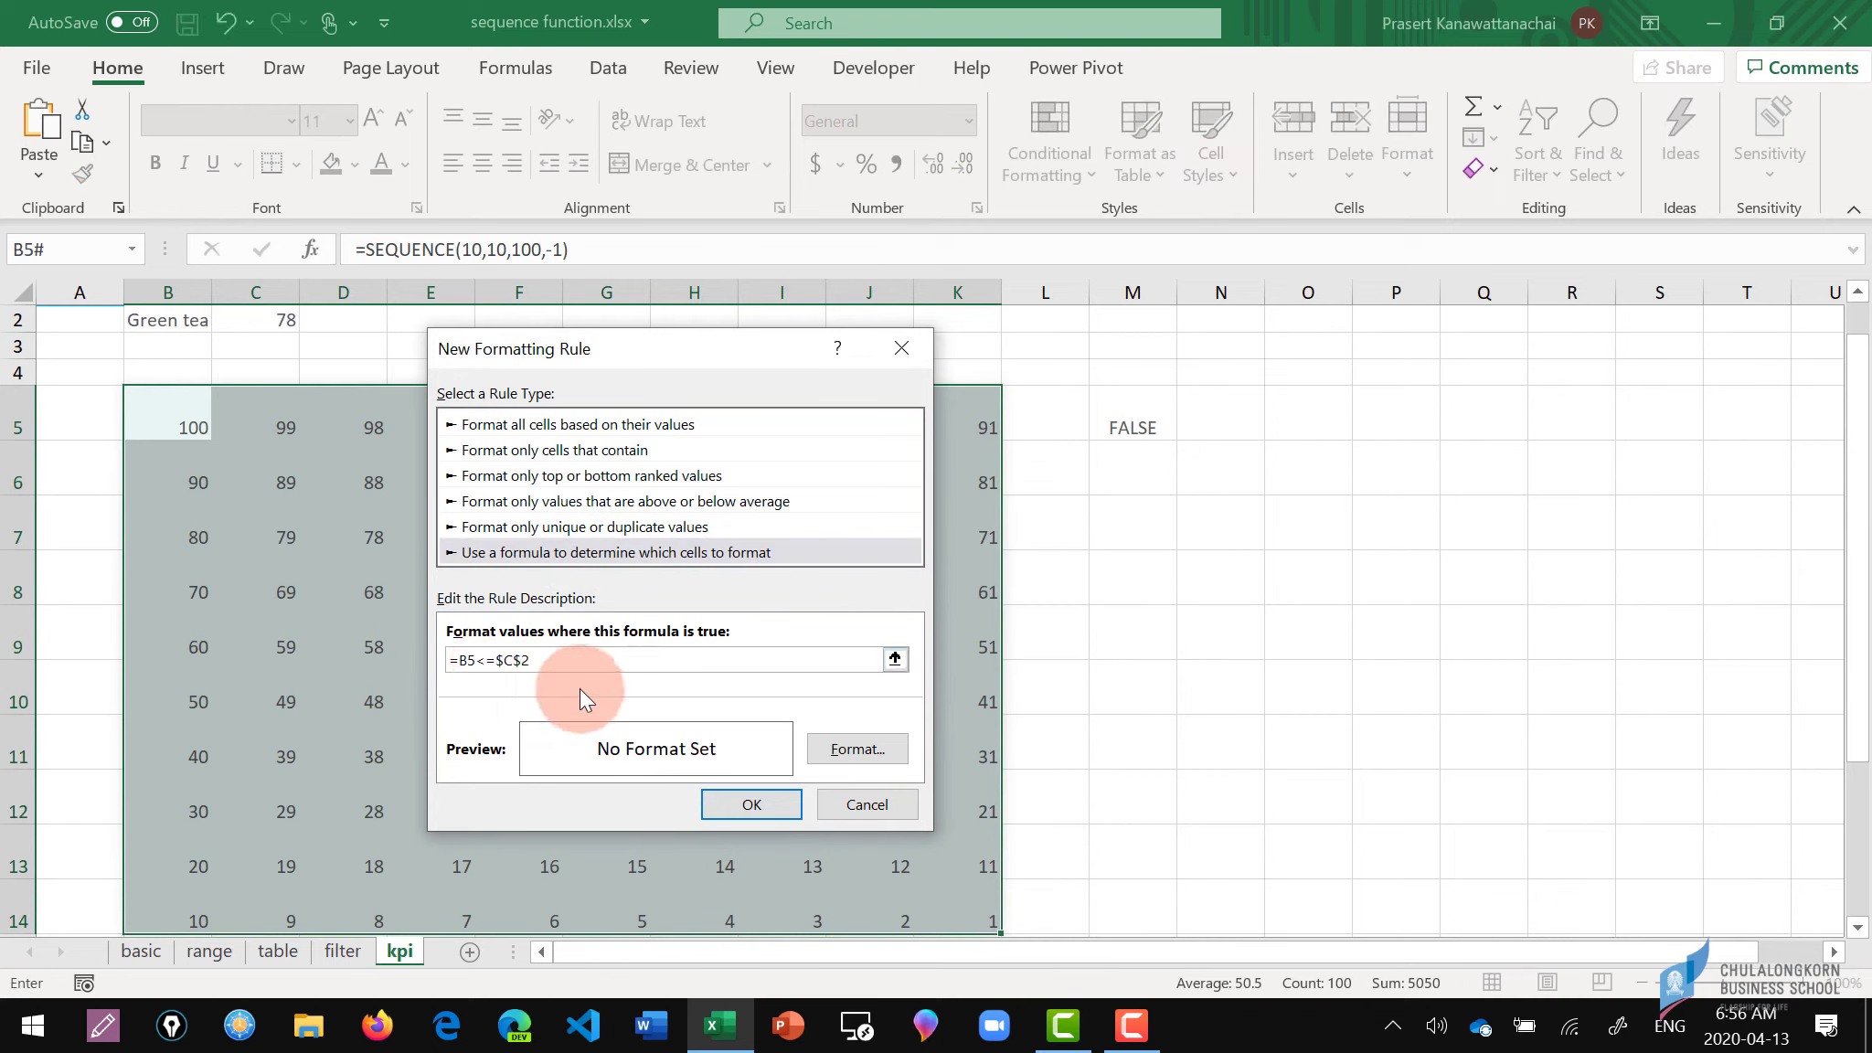
{"action": "left_click", "coordinate": [839, 741]}
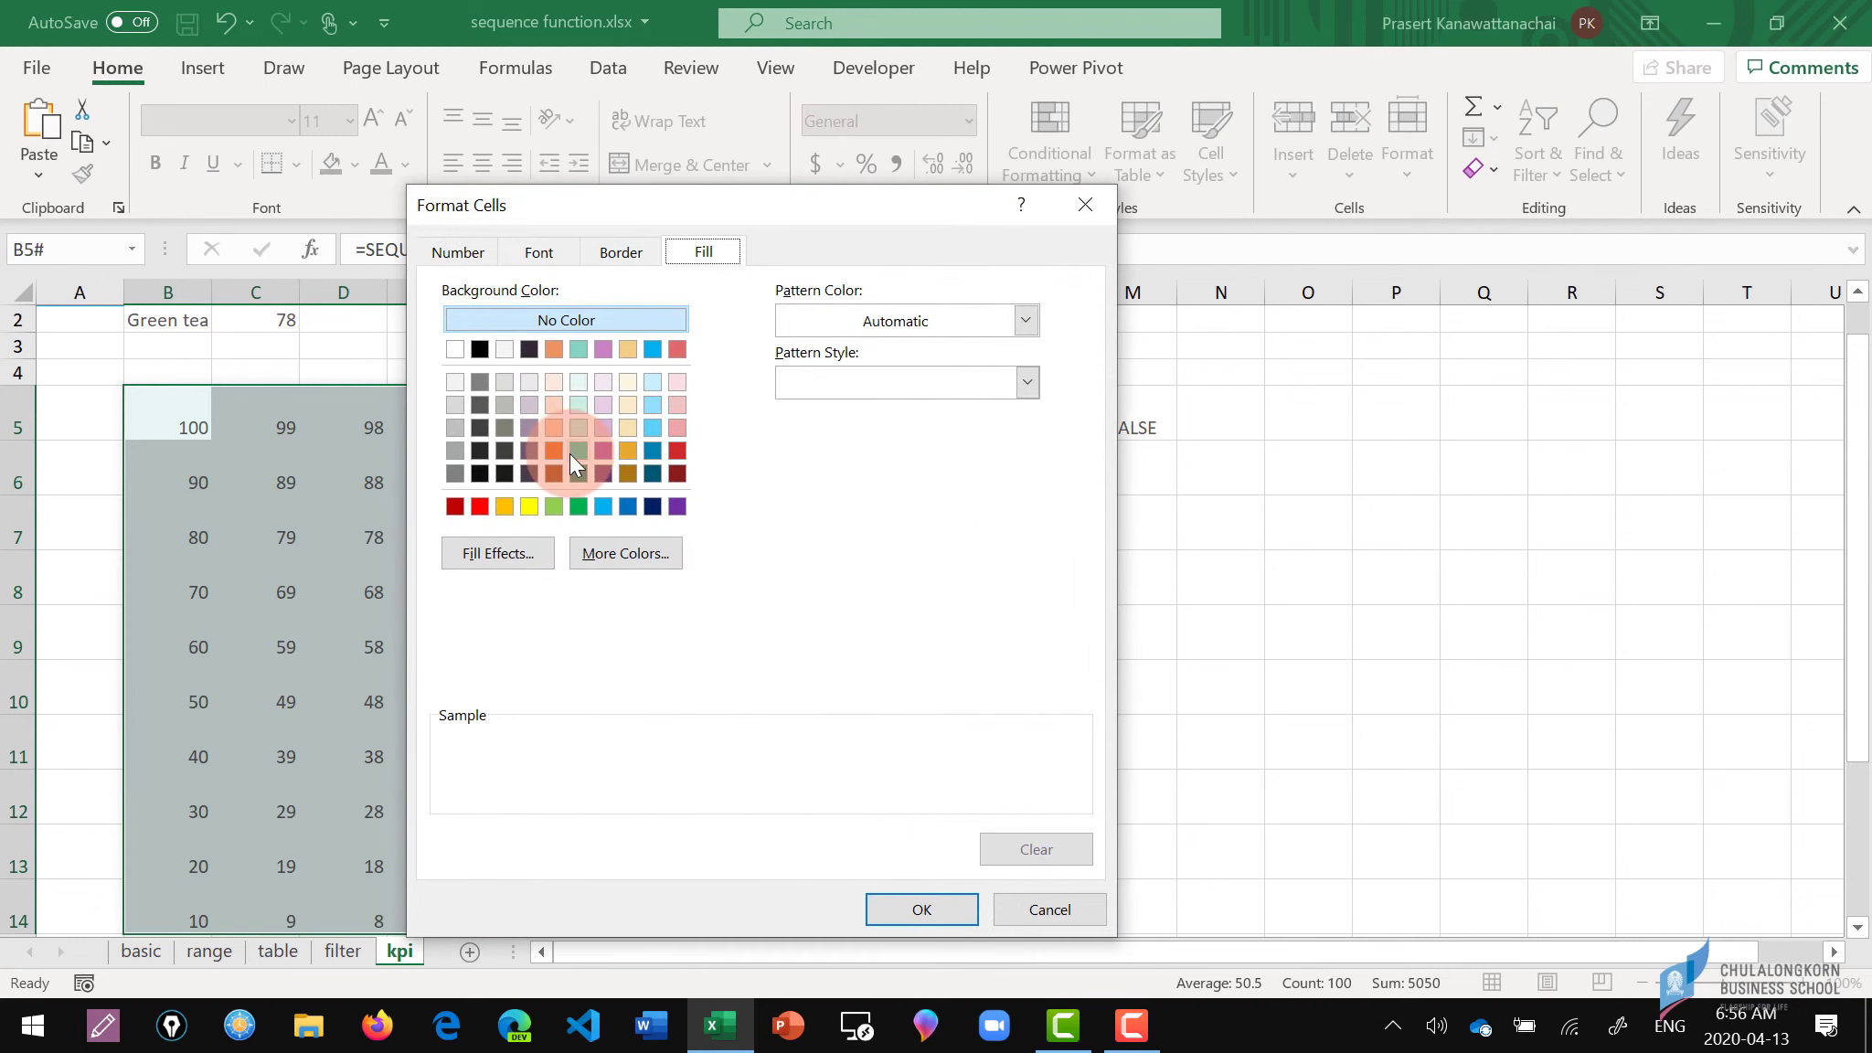
{"action": "left_click", "coordinate": [579, 450]}
{"action": "left_click_drag", "start_coordinate": [734, 214], "coordinate": [1321, 220]}
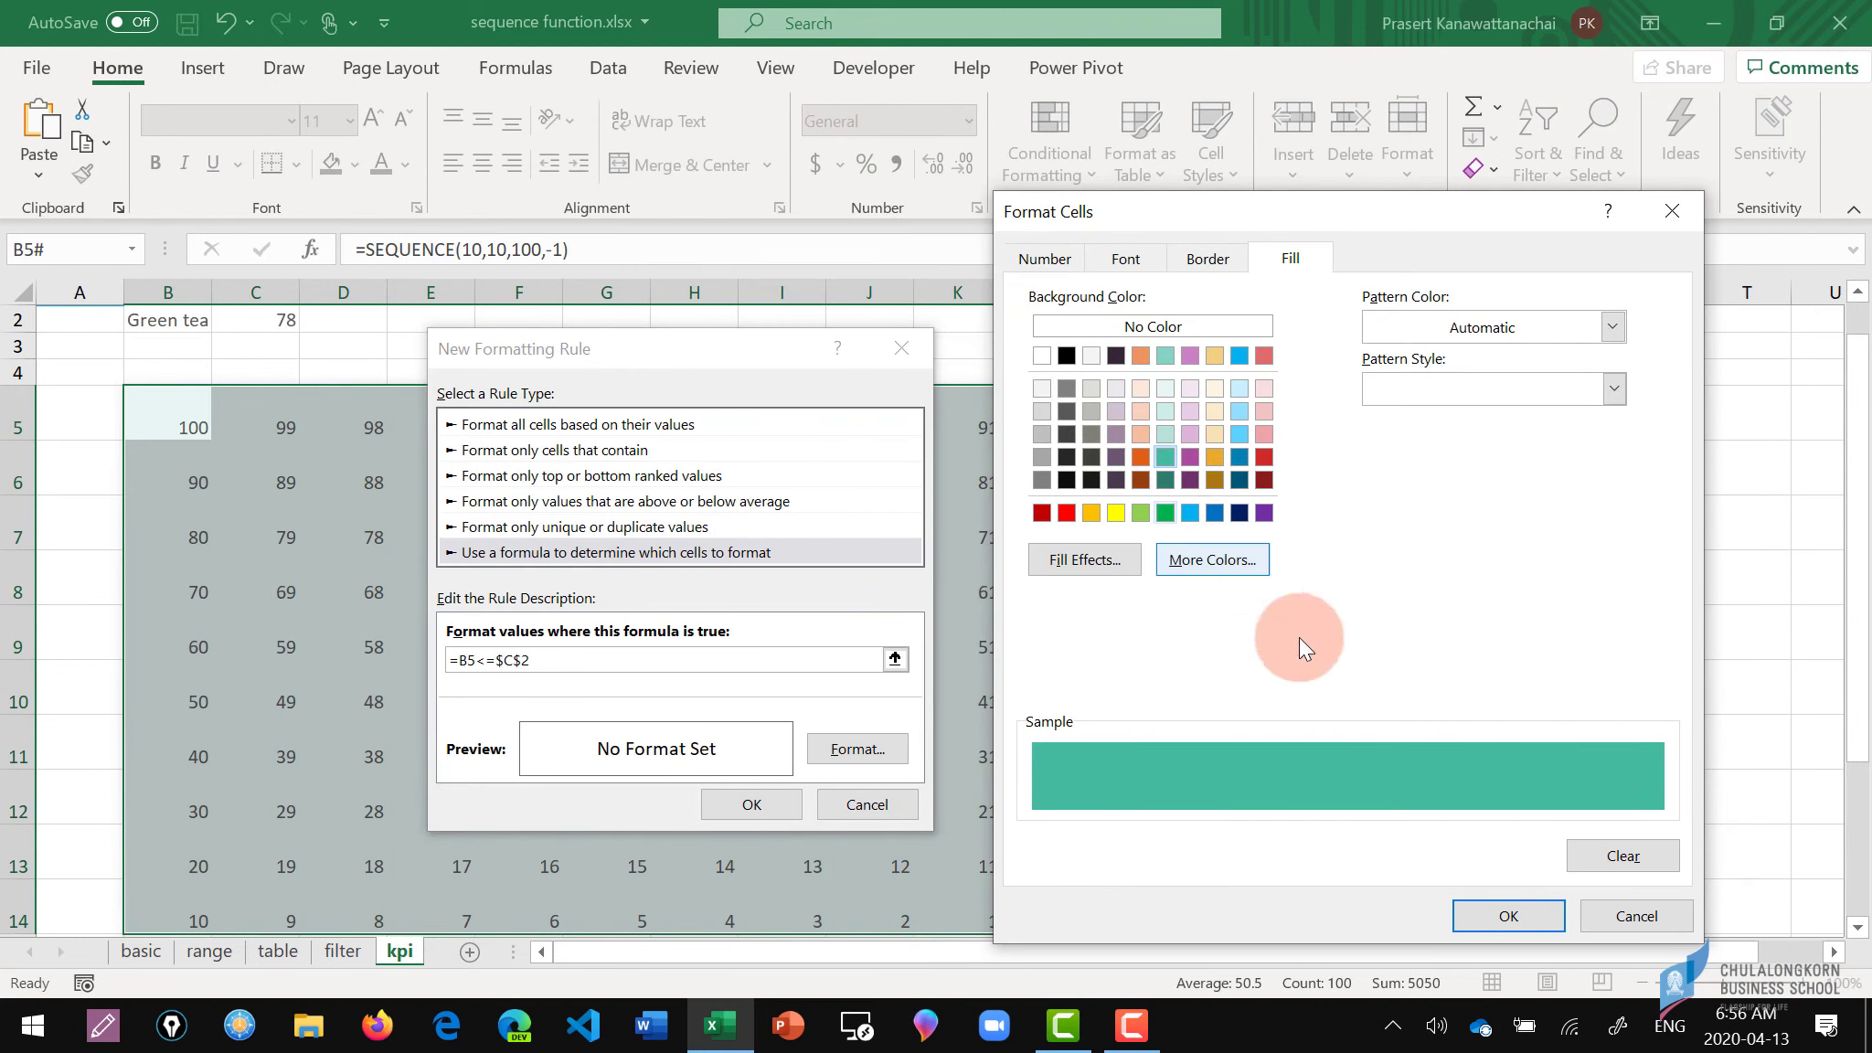
{"action": "left_click", "coordinate": [1498, 919]}
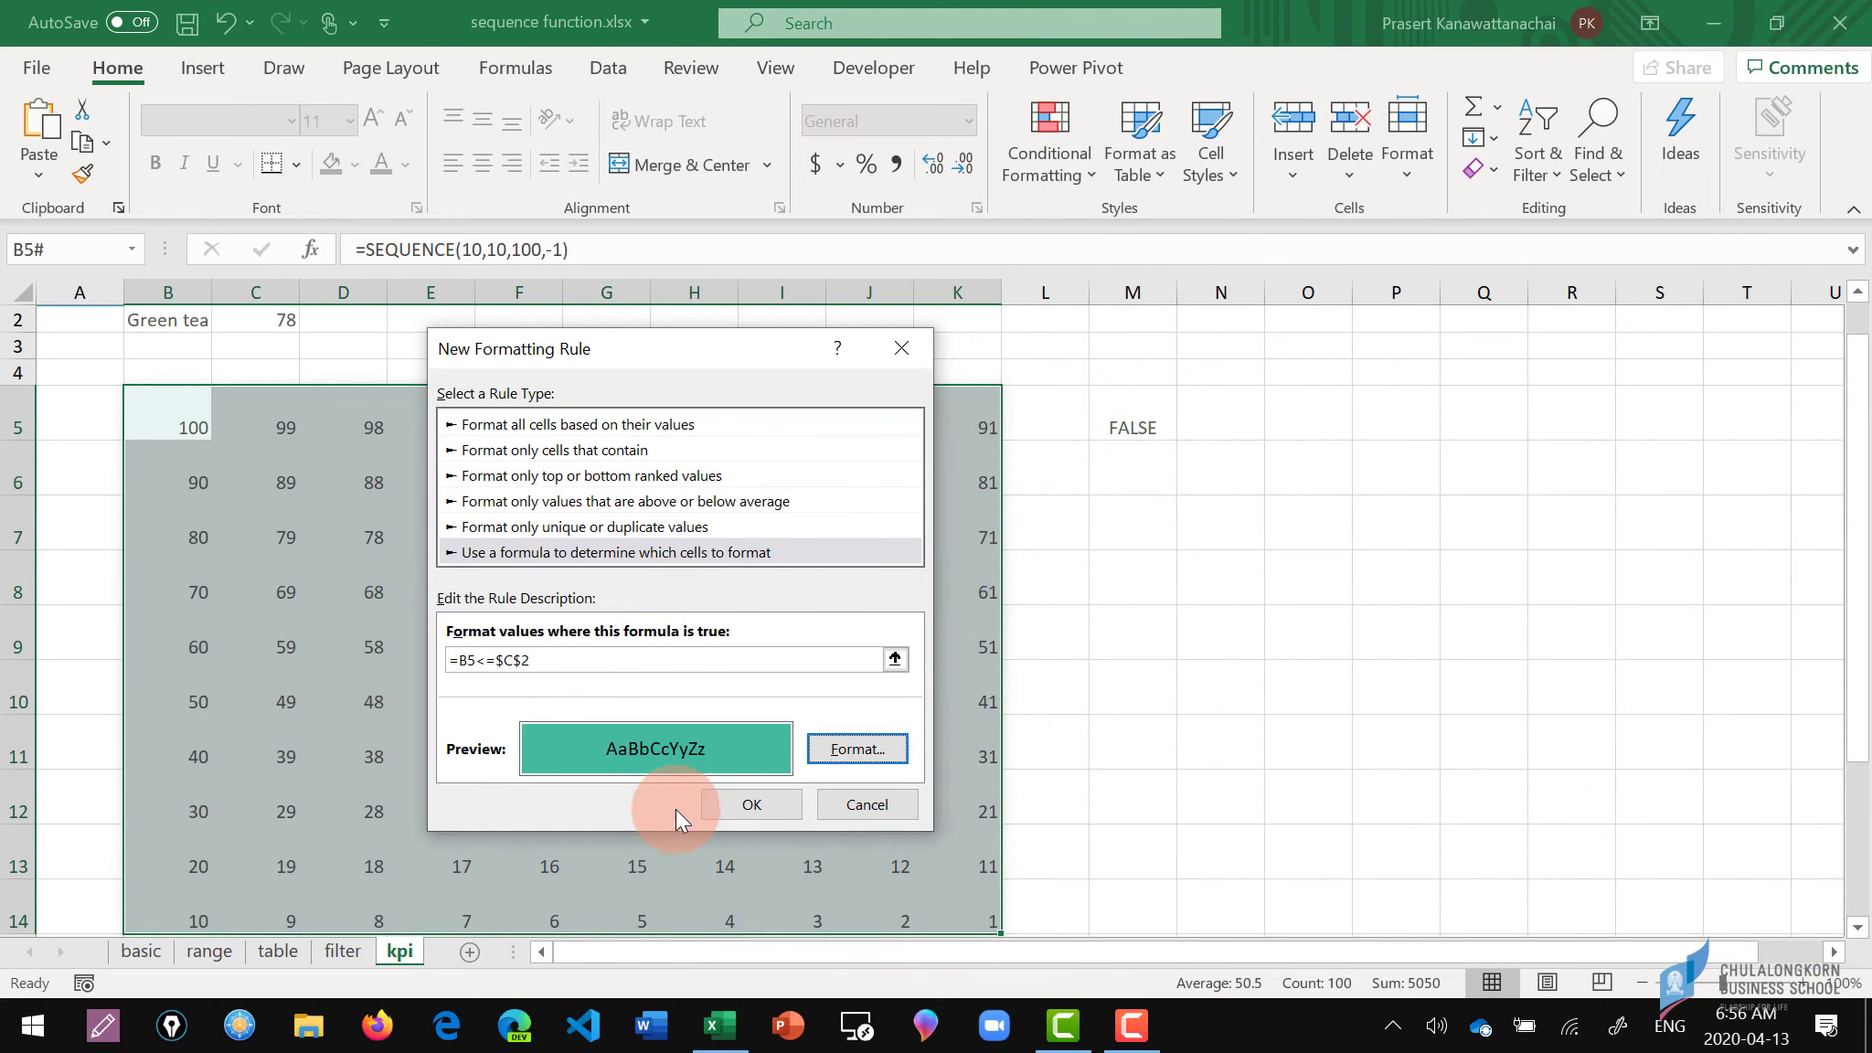
{"action": "left_click", "coordinate": [728, 806]}
Deselect the grid and review the teal shading on values at or below 78.
{"action": "left_click", "coordinate": [467, 629]}
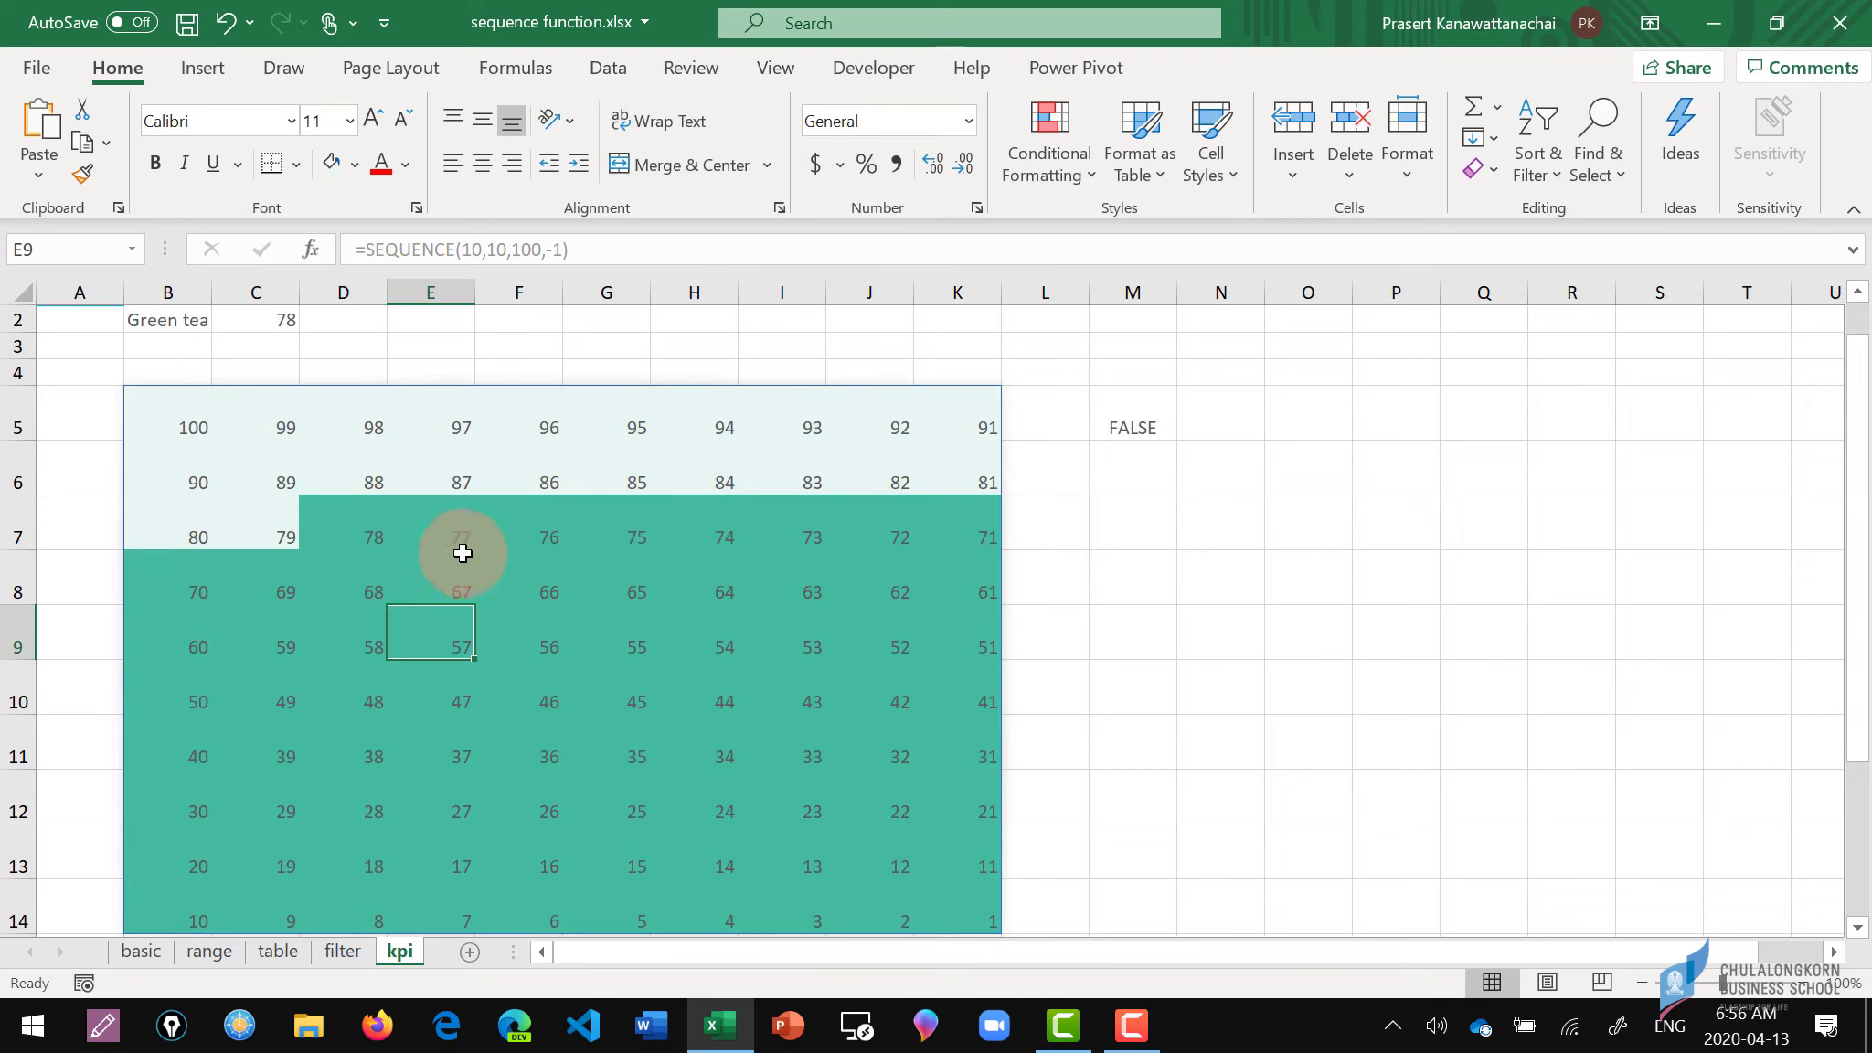
{"action": "left_click", "coordinate": [169, 416]}
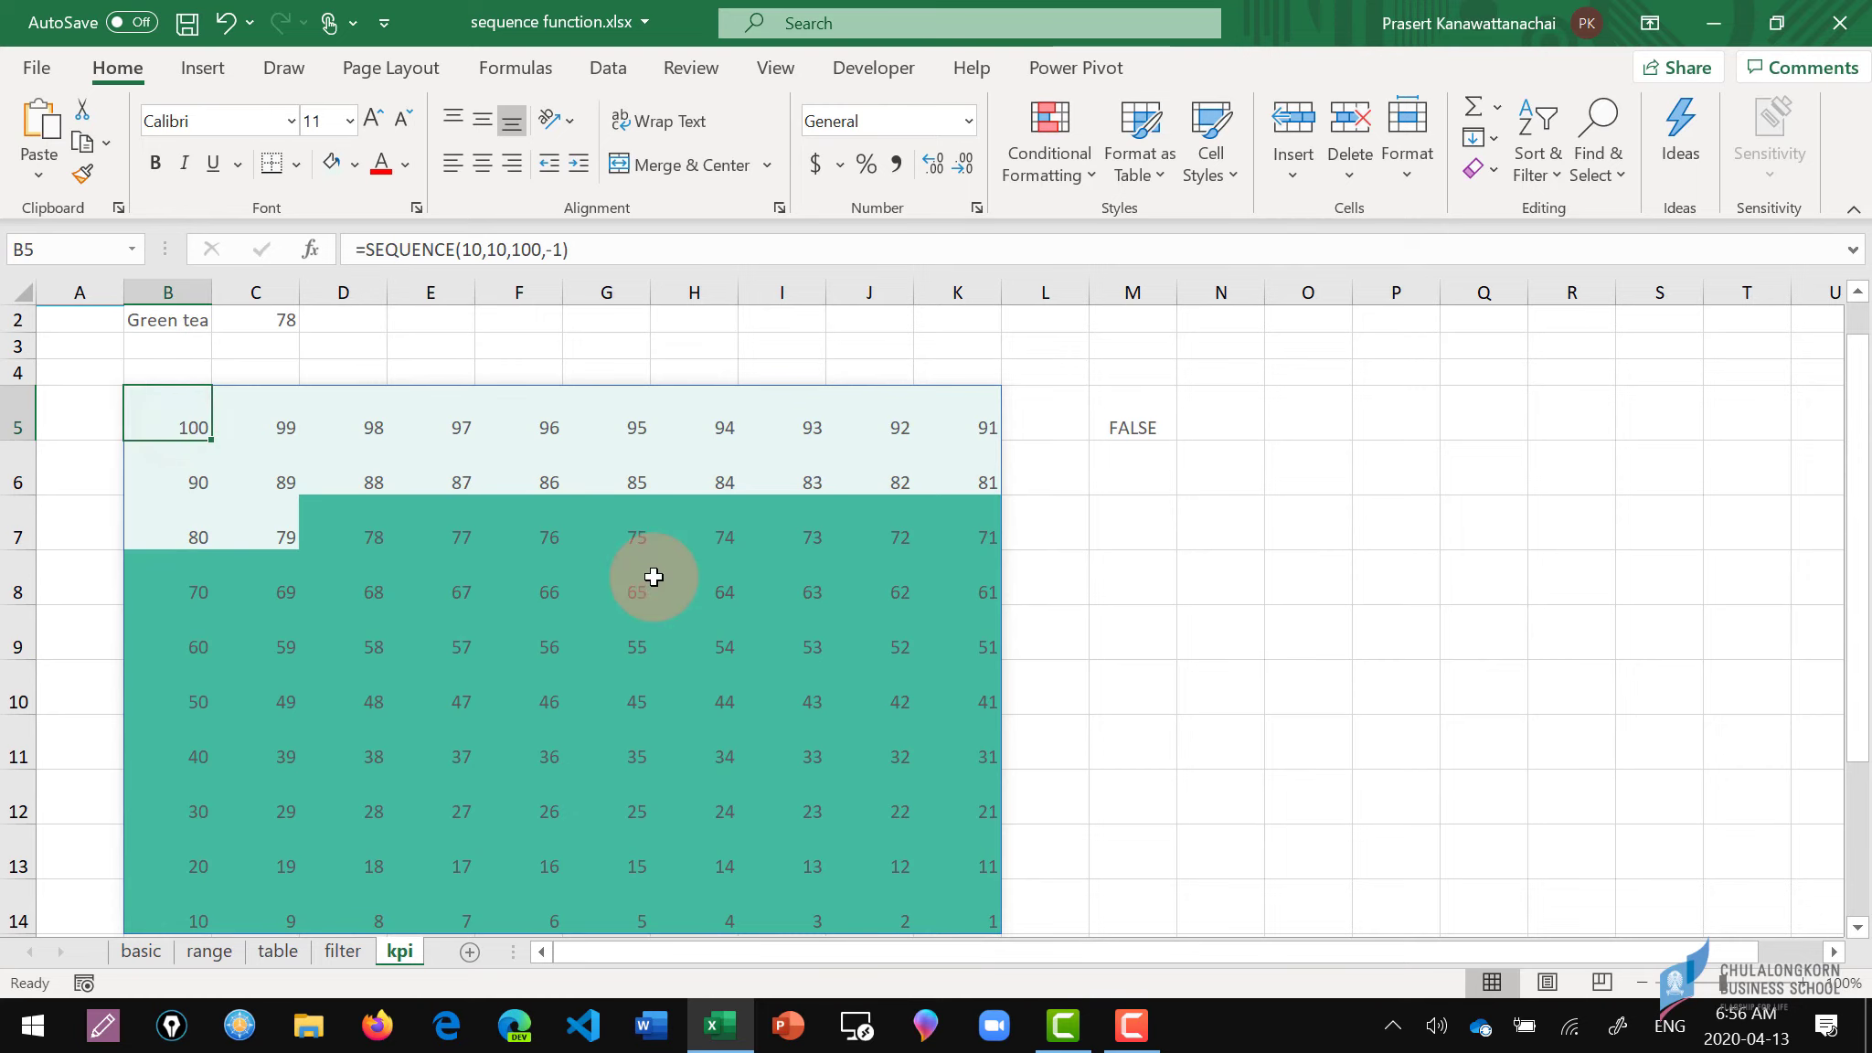
{"action": "scroll", "coordinate": [654, 577], "scroll_direction": "down", "scroll_amount": 2}
{"action": "scroll", "coordinate": [952, 635], "scroll_direction": "up", "scroll_amount": 2}
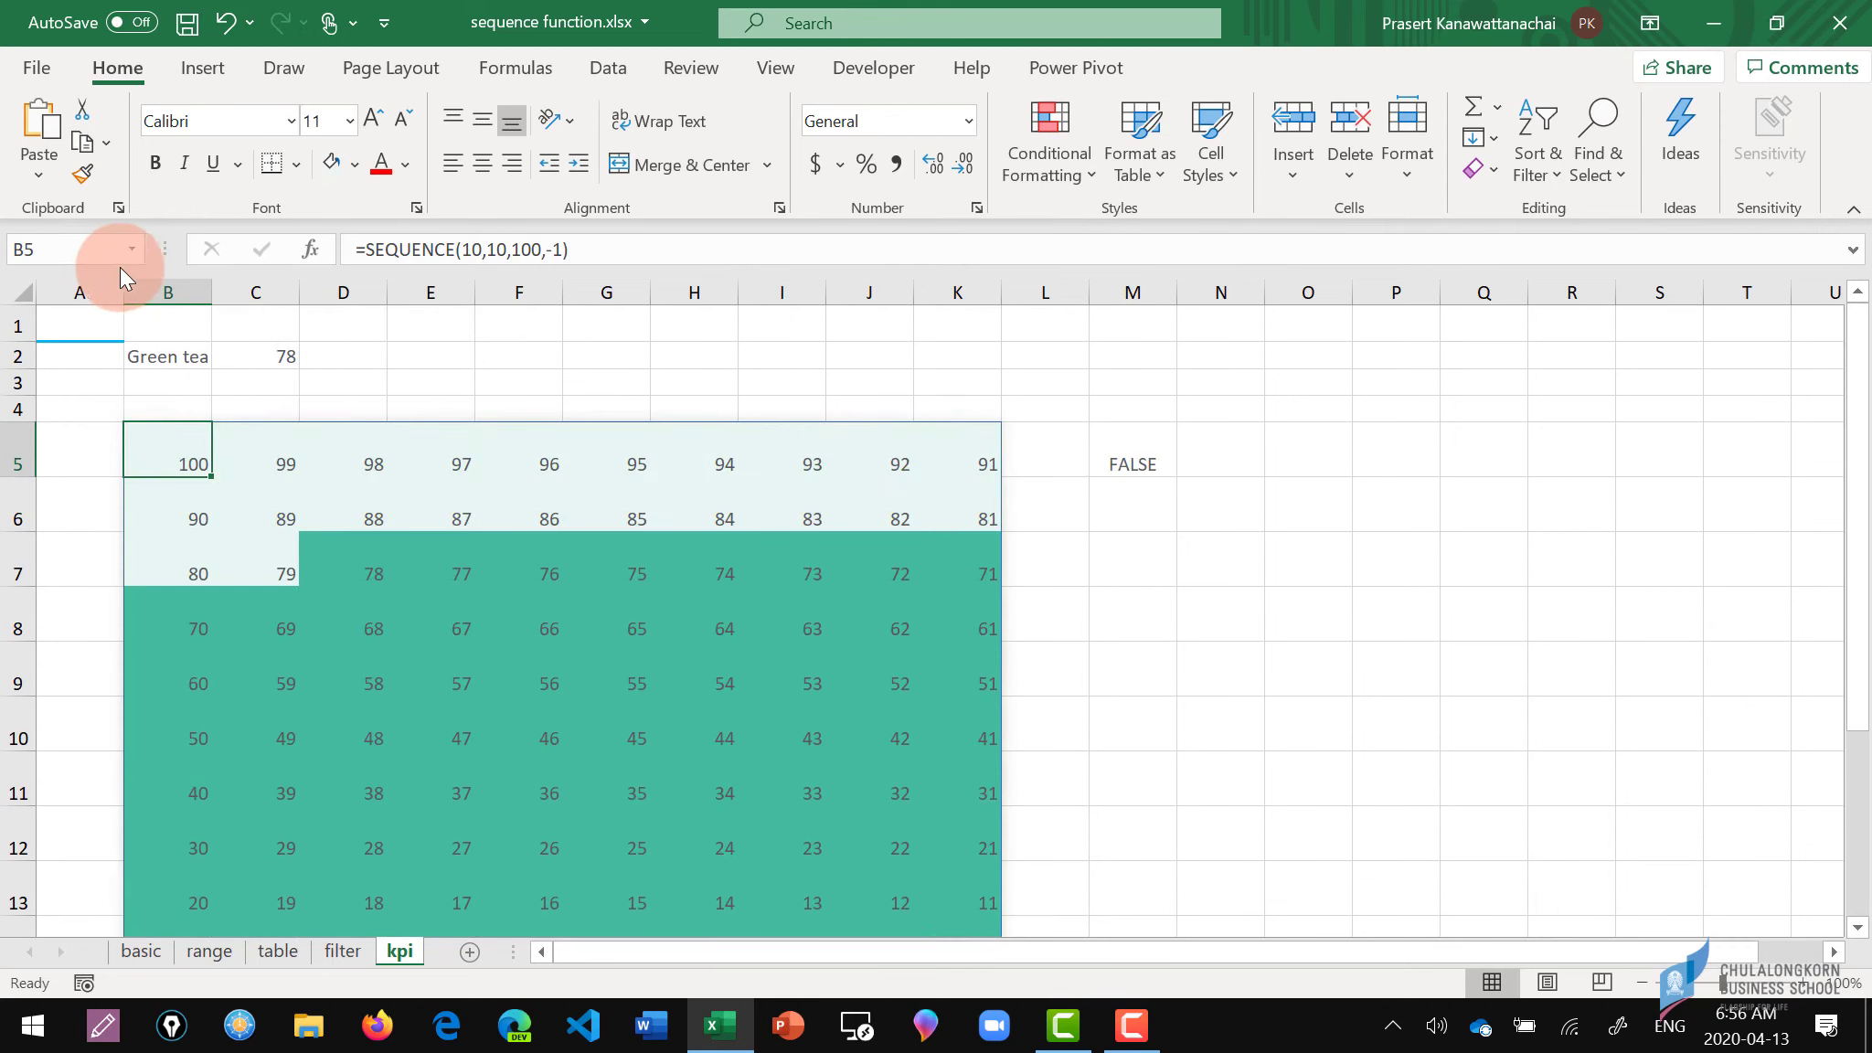
Narrow columns B through K and shorten rows 5 through 14 of the grid.
{"action": "mouse_move", "coordinate": [180, 292]}
{"action": "left_mouse_down"}
{"action": "mouse_move", "coordinate": [563, 316]}
{"action": "mouse_move", "coordinate": [997, 288]}
{"action": "mouse_move", "coordinate": [963, 292]}
{"action": "left_mouse_up"}
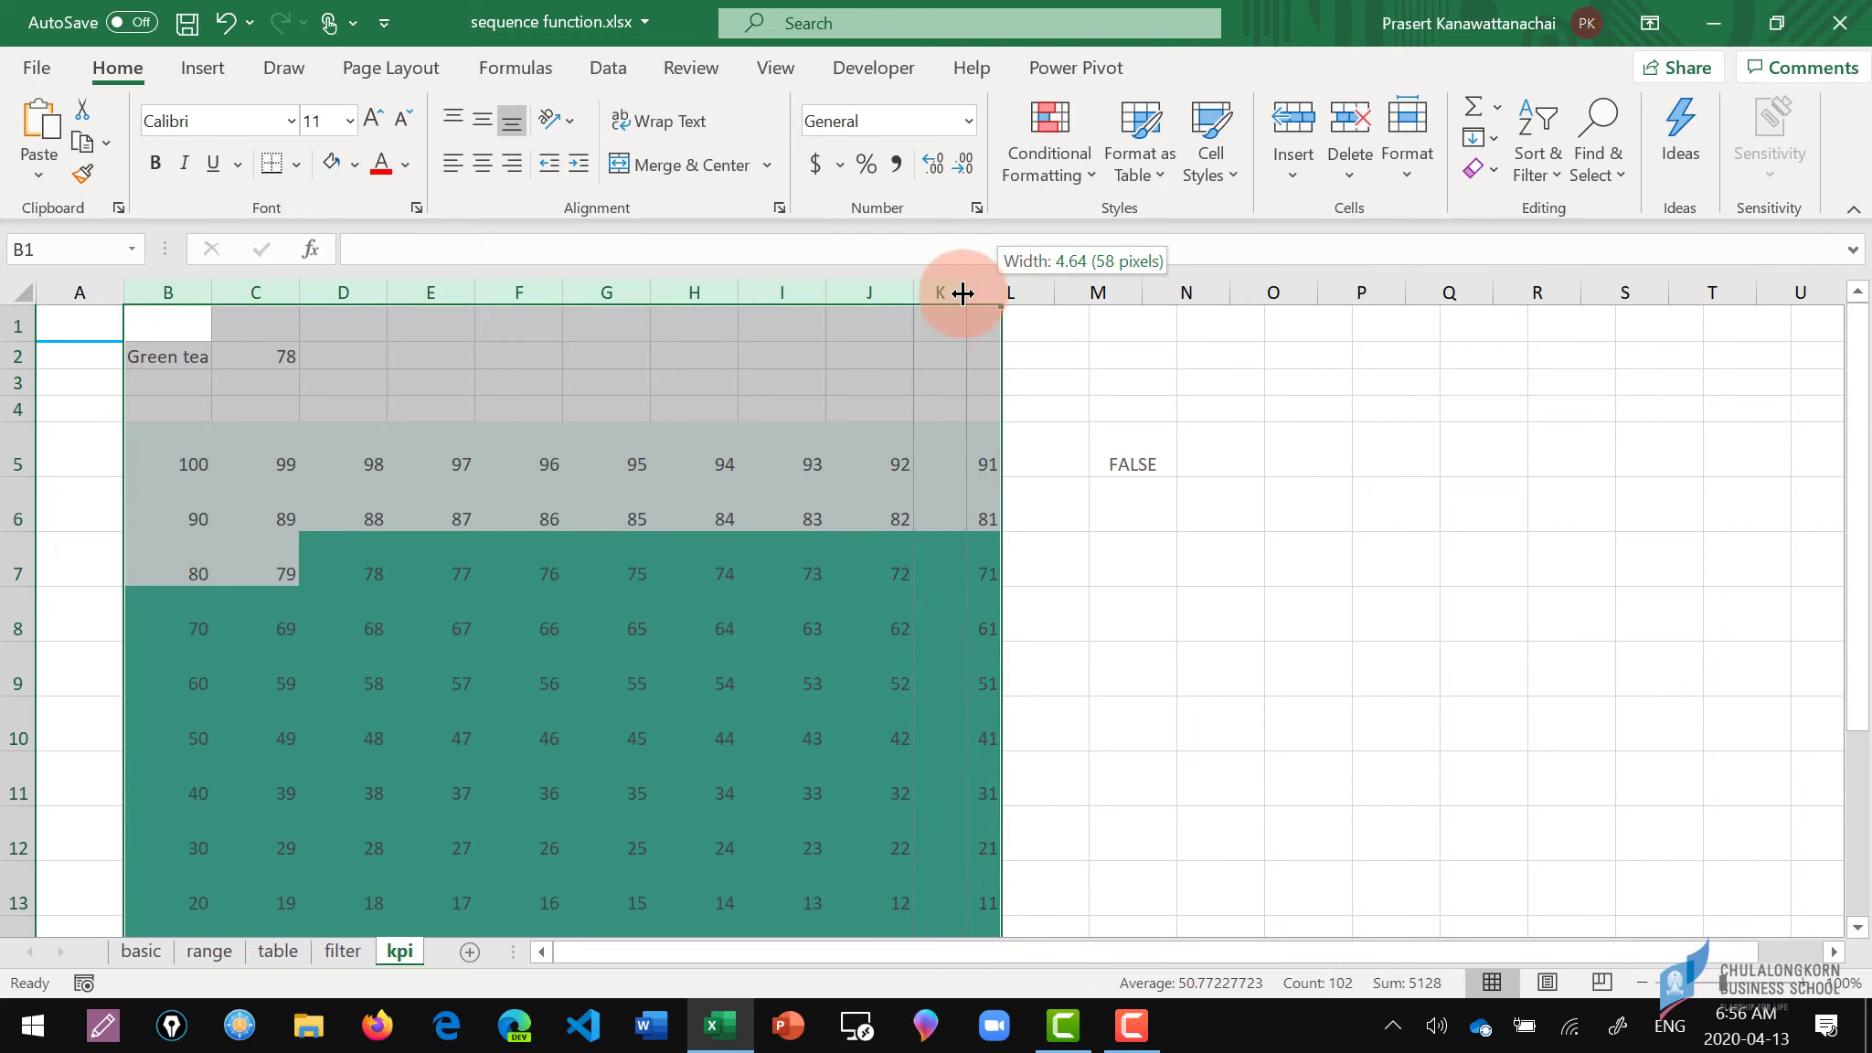
{"action": "left_click_drag", "start_coordinate": [963, 293], "coordinate": [952, 293]}
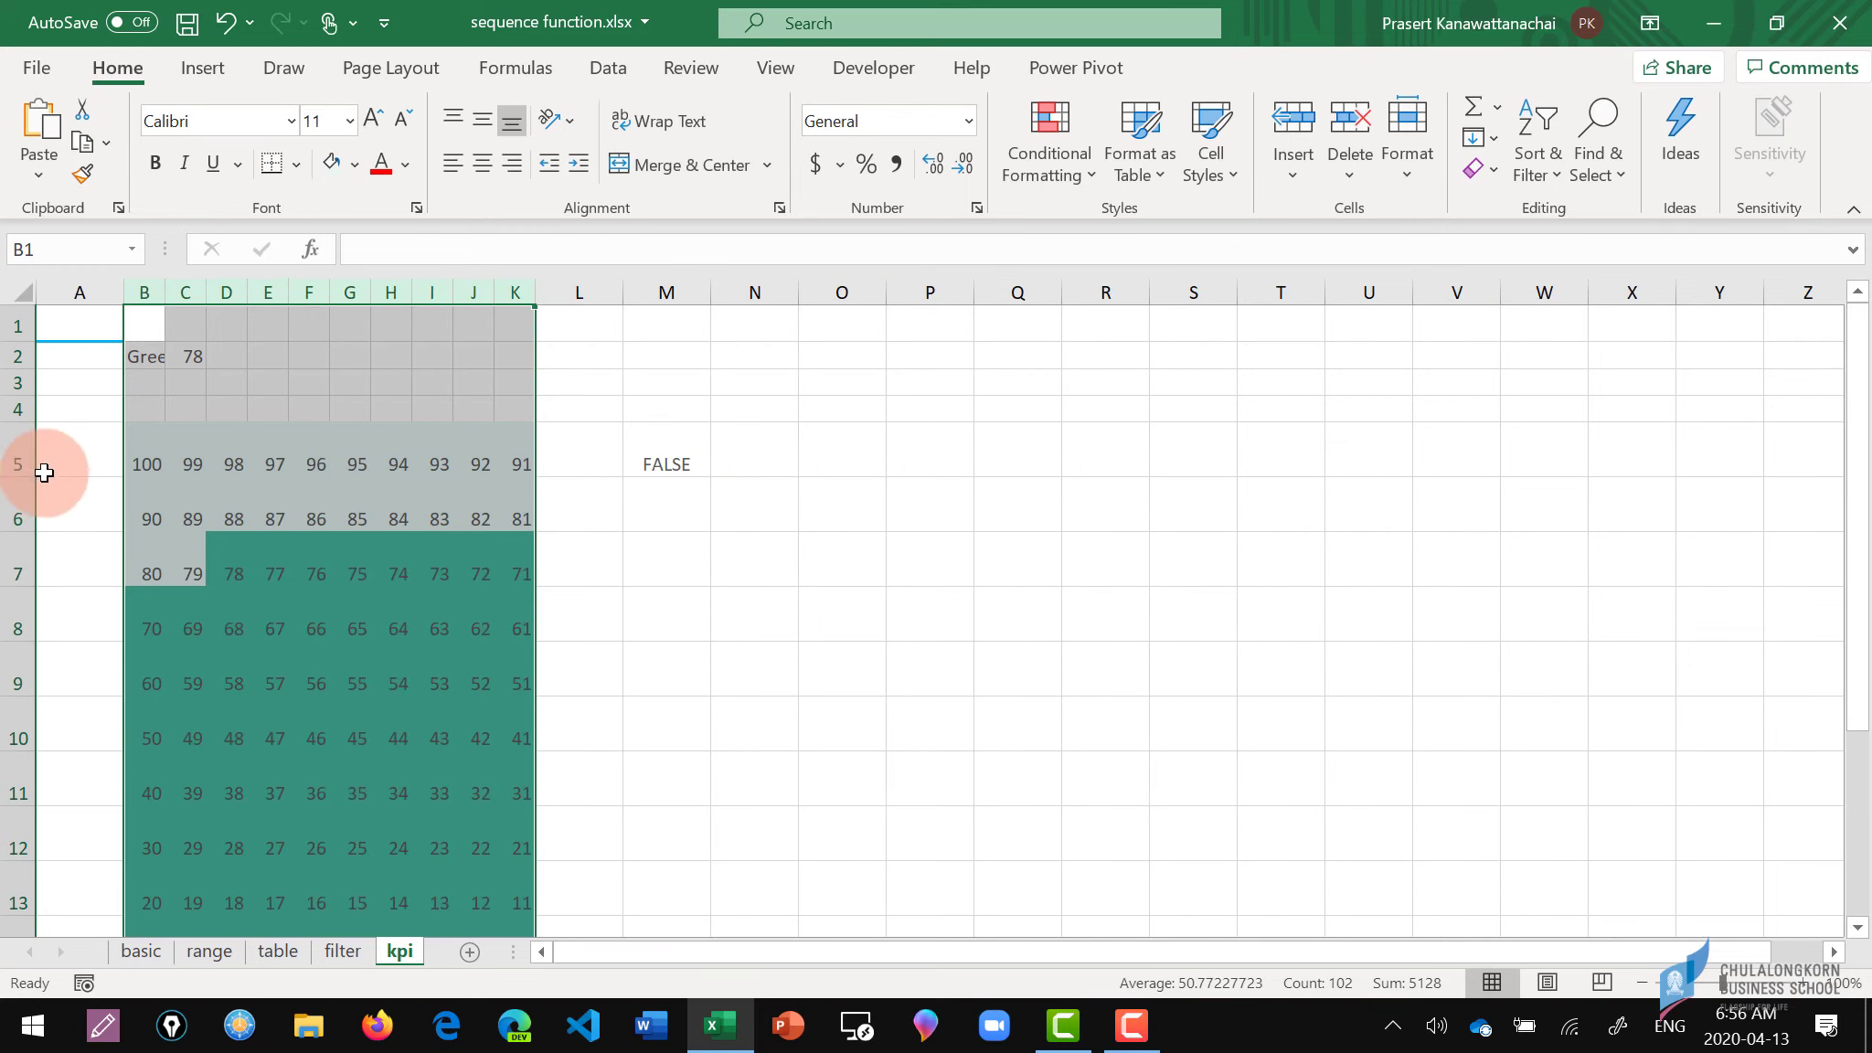
{"action": "left_click", "coordinate": [18, 446]}
{"action": "scroll", "coordinate": [20, 722], "scroll_direction": "down", "scroll_amount": 2}
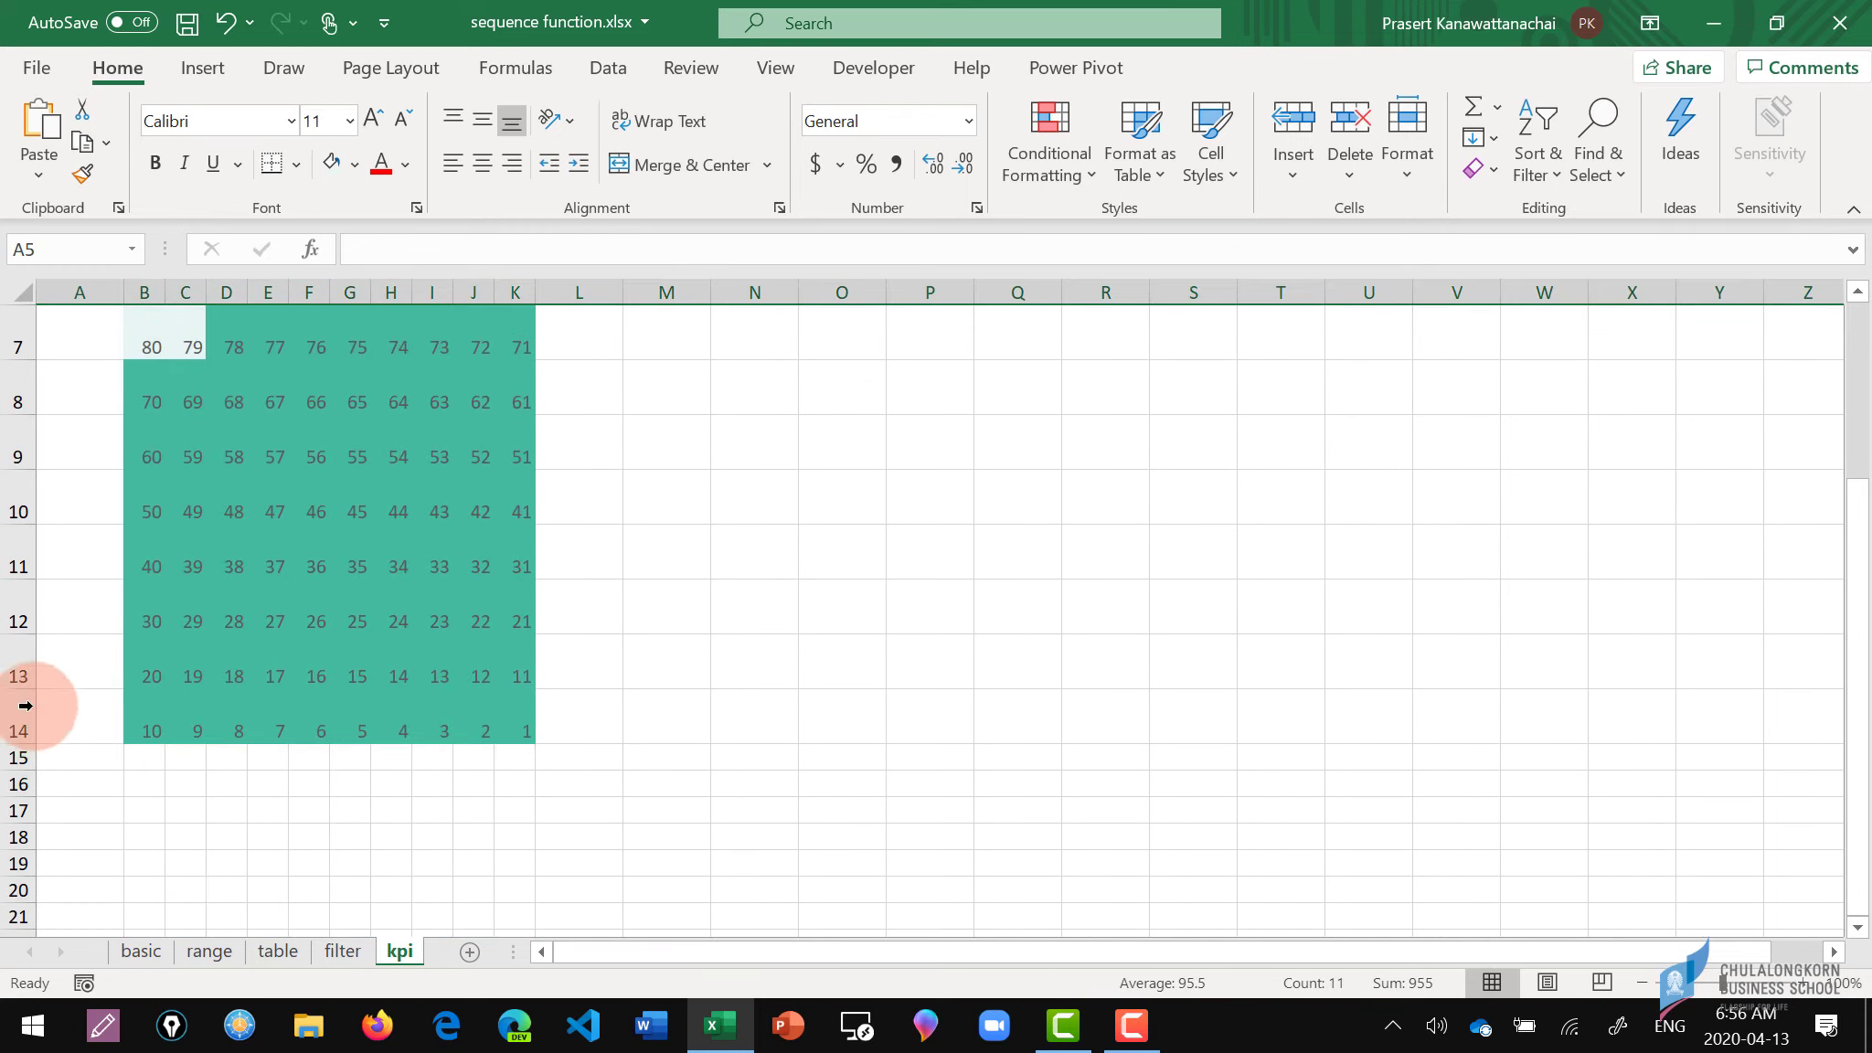
{"action": "left_click", "coordinate": [18, 714], "text": "shift"}
{"action": "scroll", "coordinate": [101, 548], "scroll_direction": "up", "scroll_amount": 2}
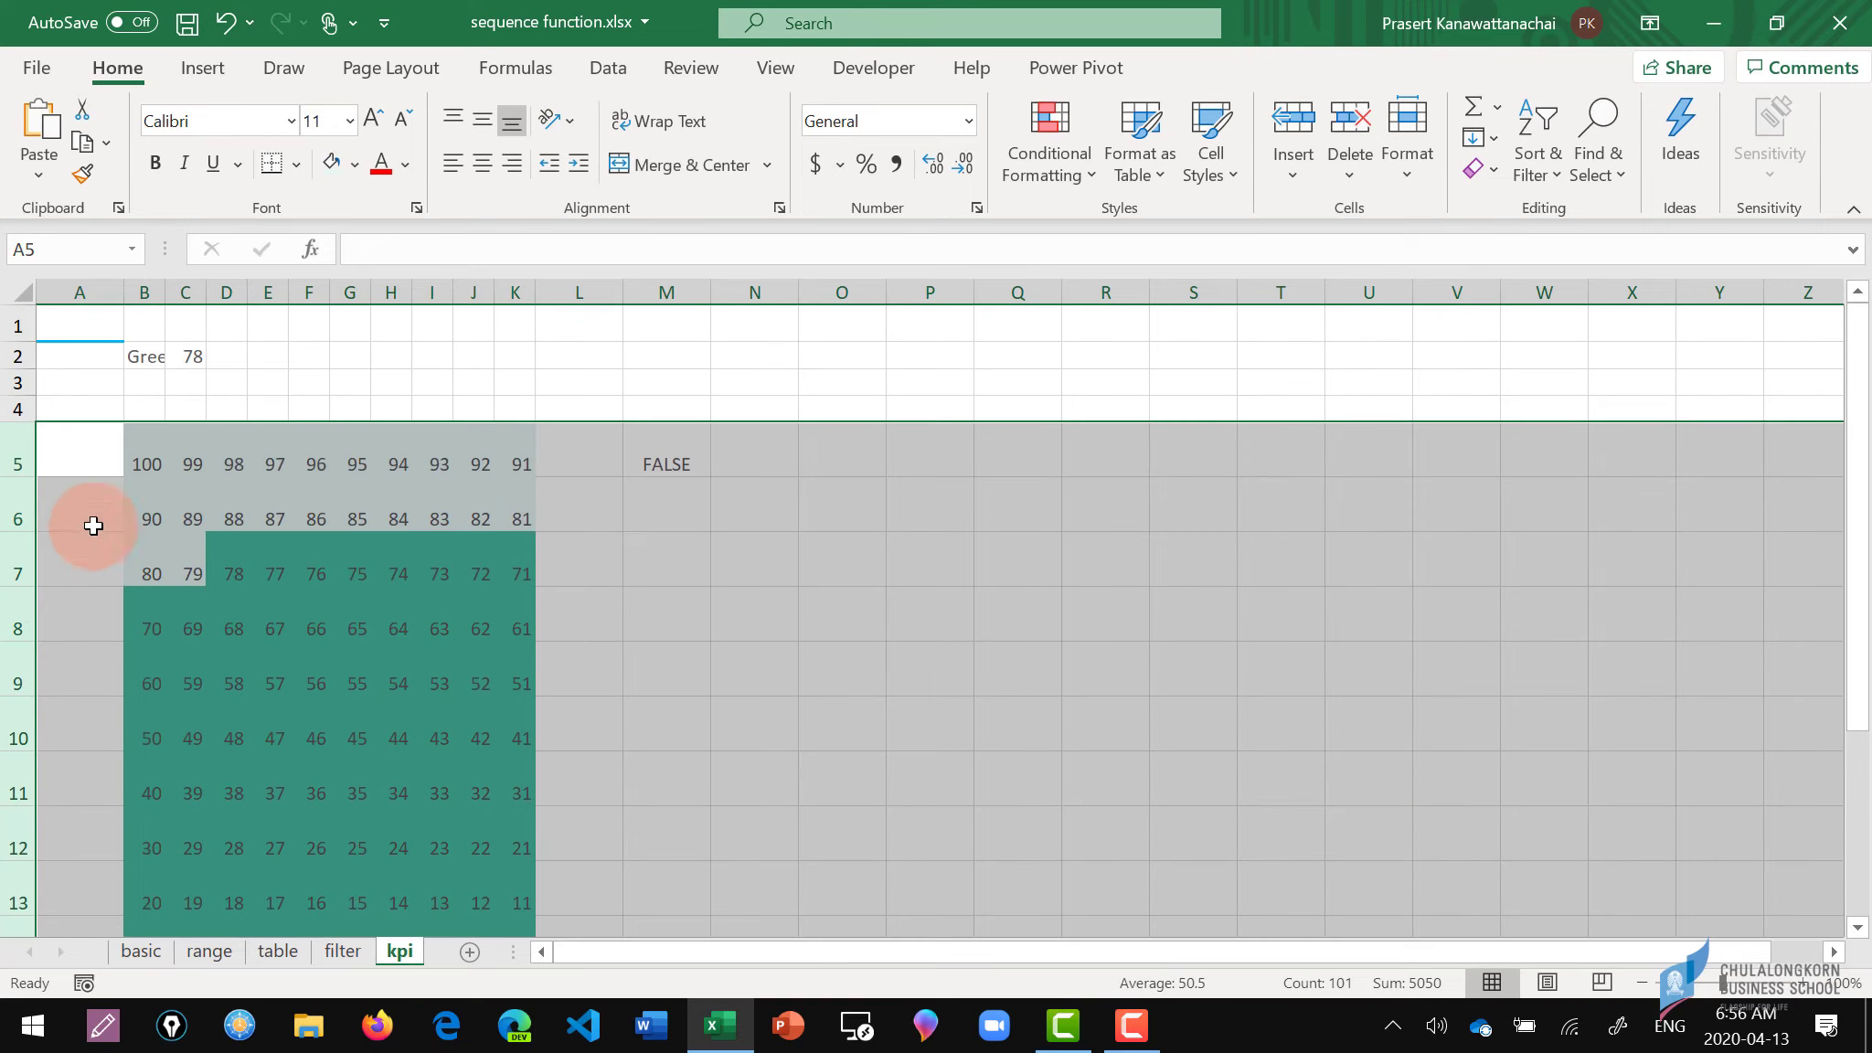
{"action": "left_click_drag", "start_coordinate": [17, 475], "coordinate": [18, 464]}
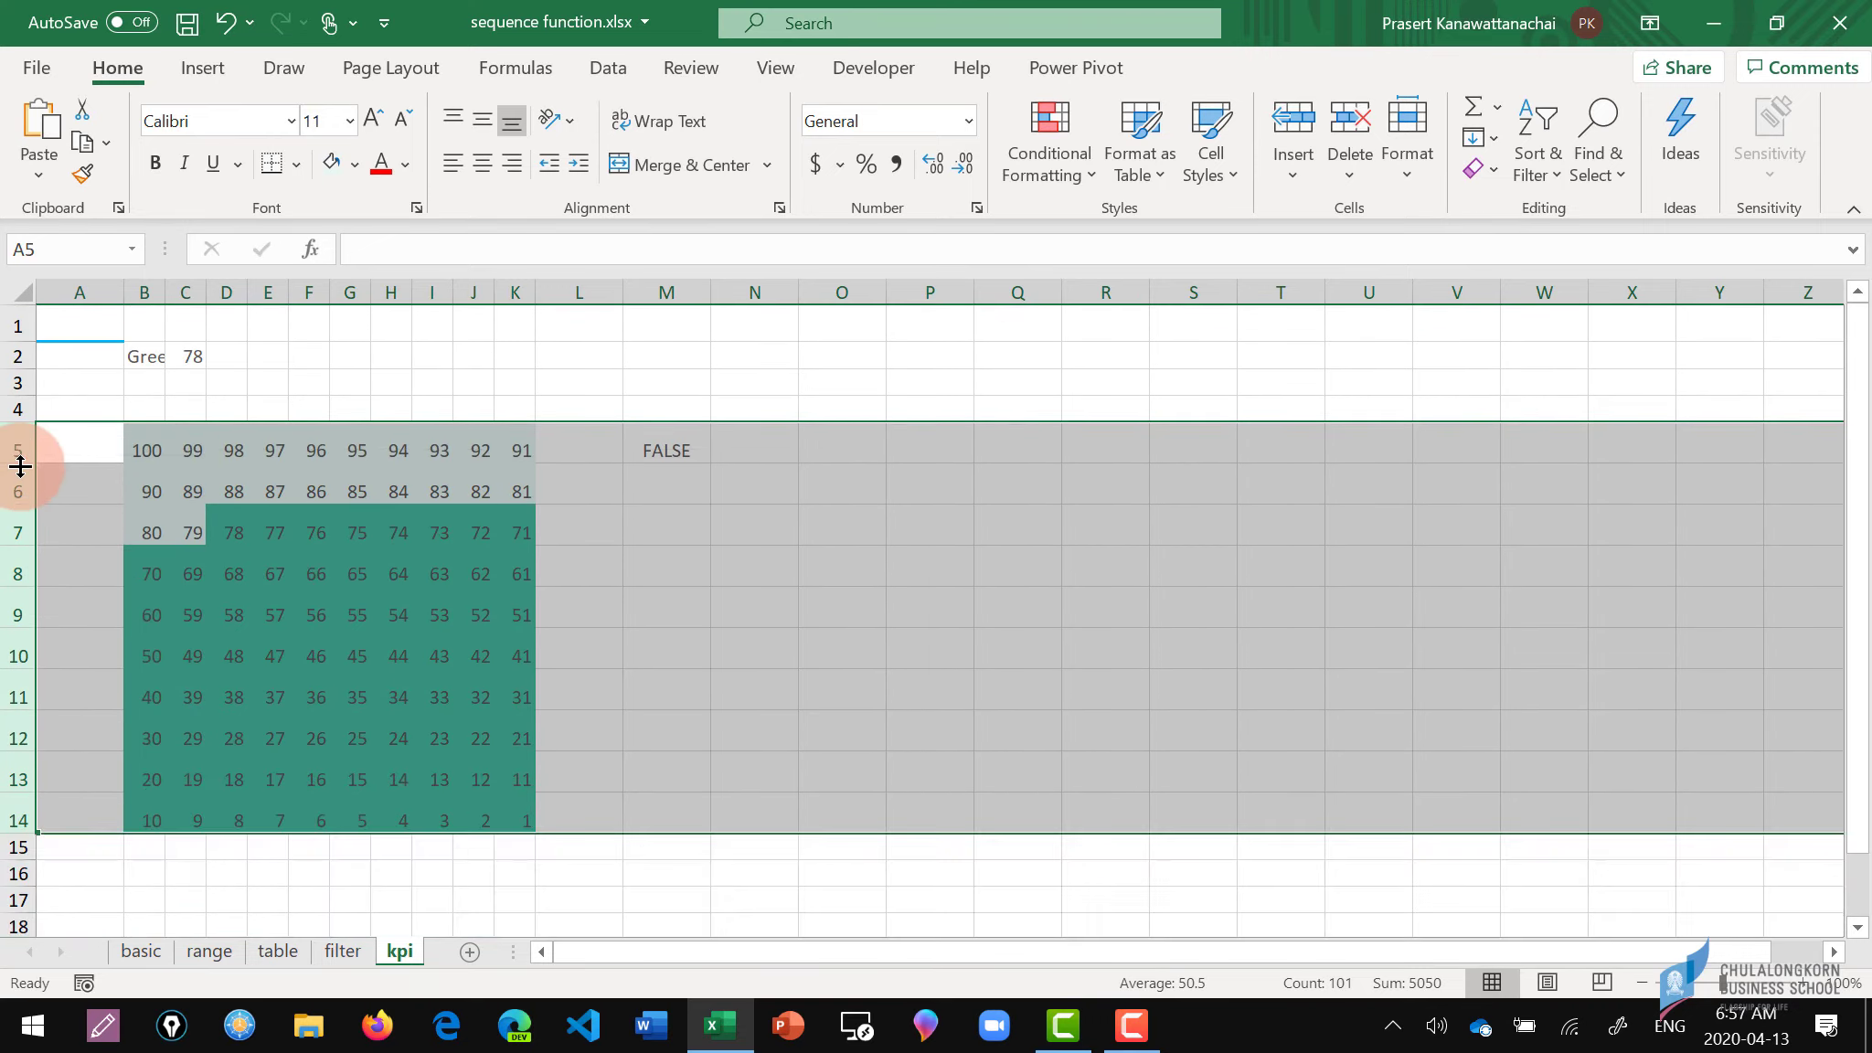
Change the Green tea value in C2 to 55 so only values 55 and below stay shaded.
{"action": "left_click", "coordinate": [149, 448]}
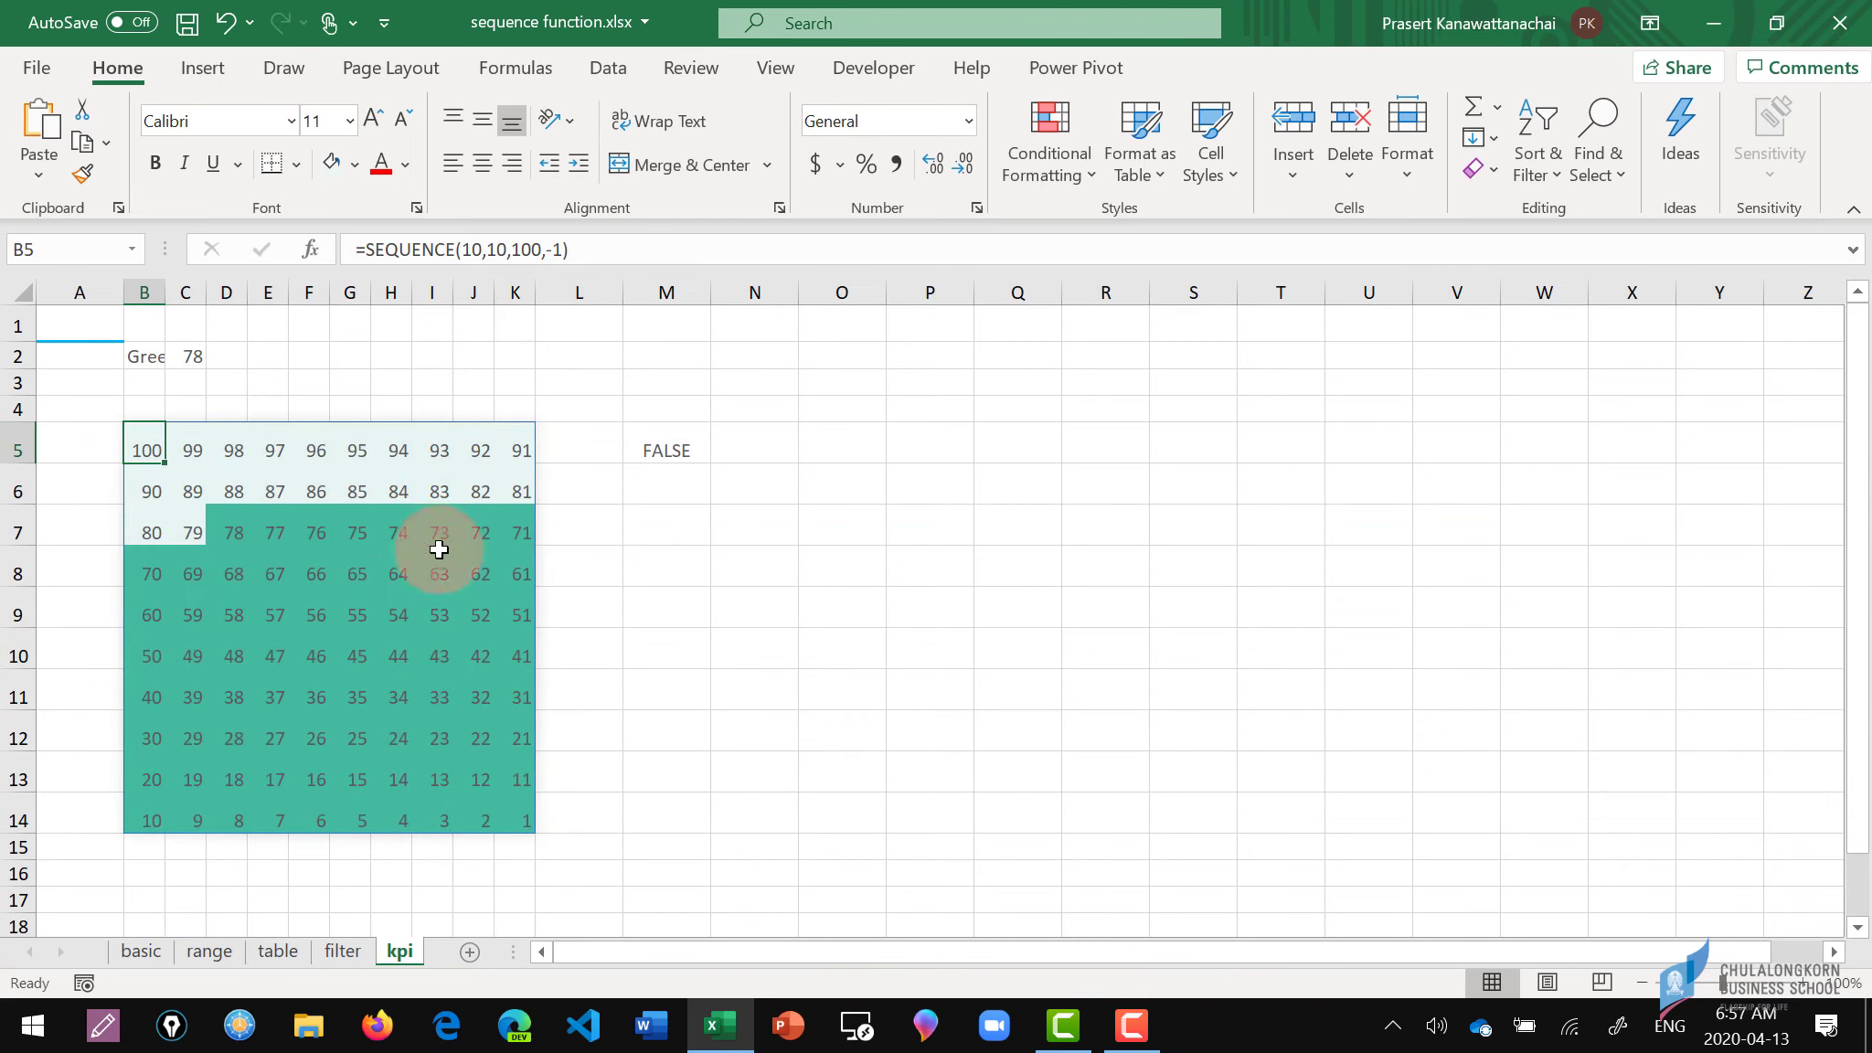
{"action": "left_click", "coordinate": [522, 818], "text": "shift"}
{"action": "key", "text": "F9"}
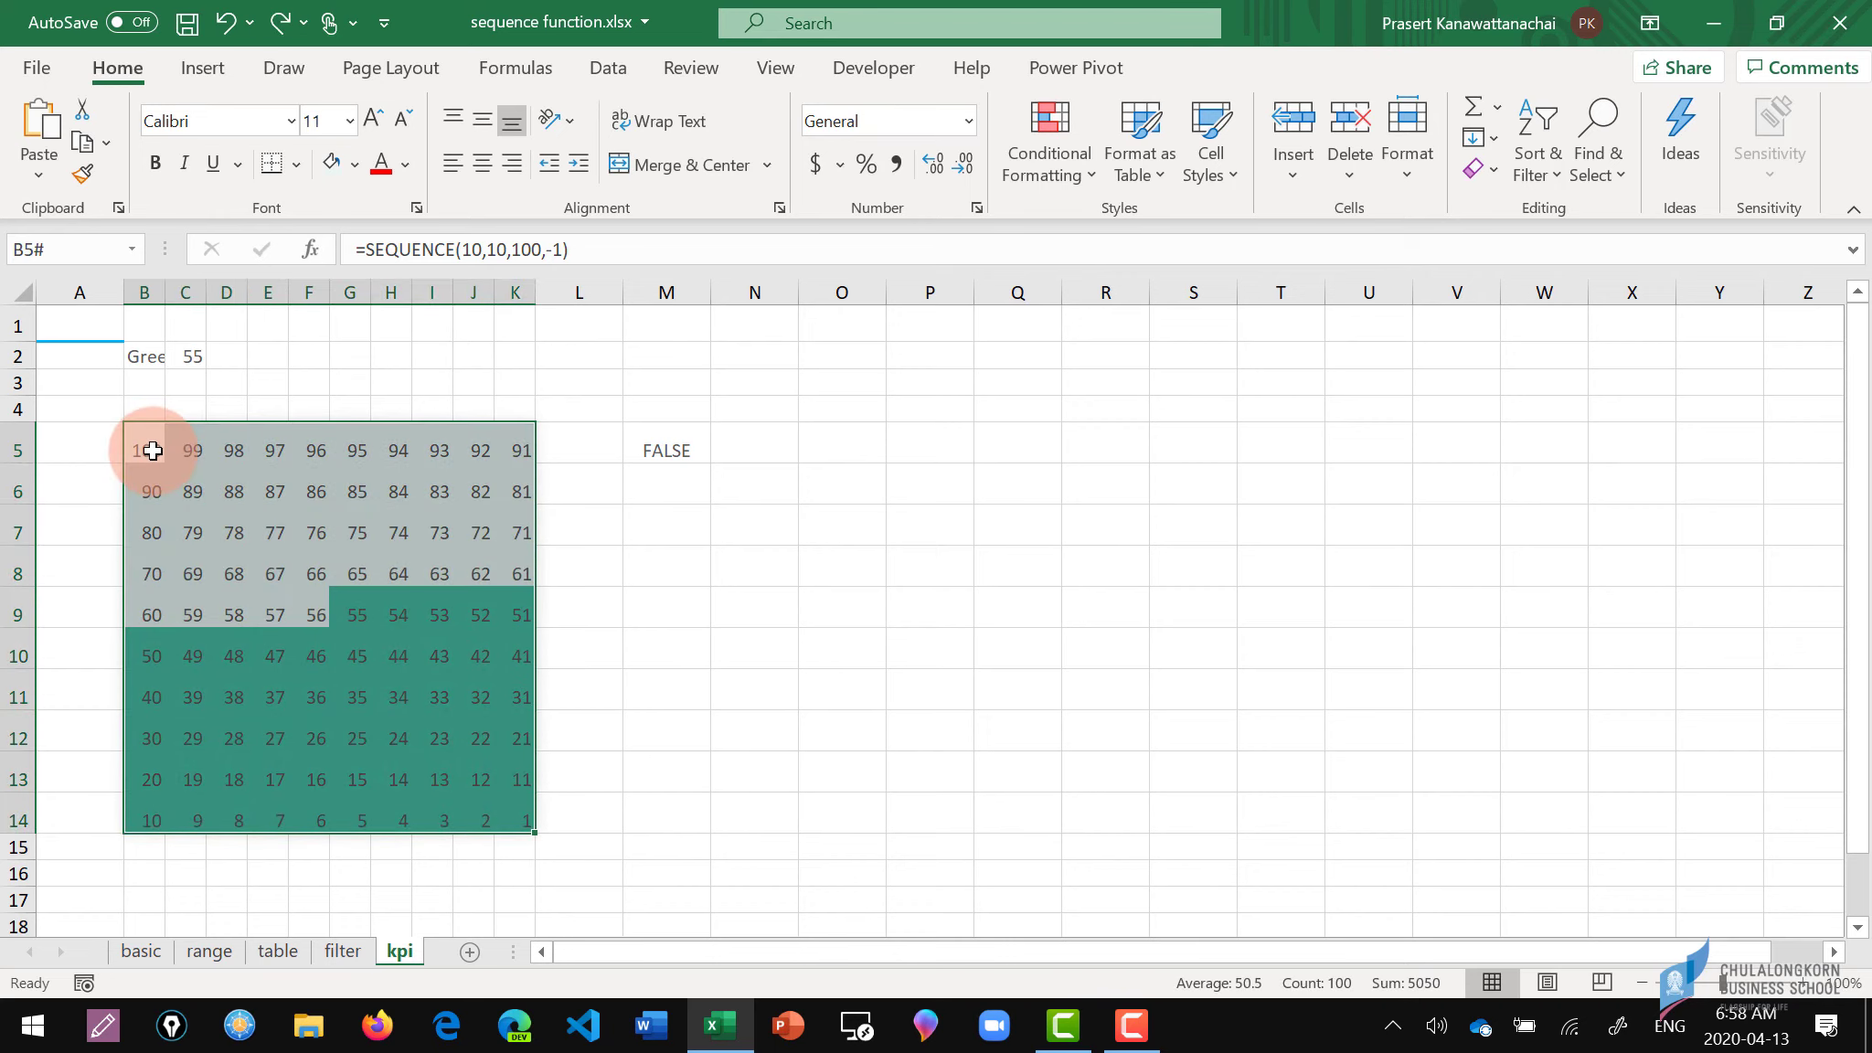
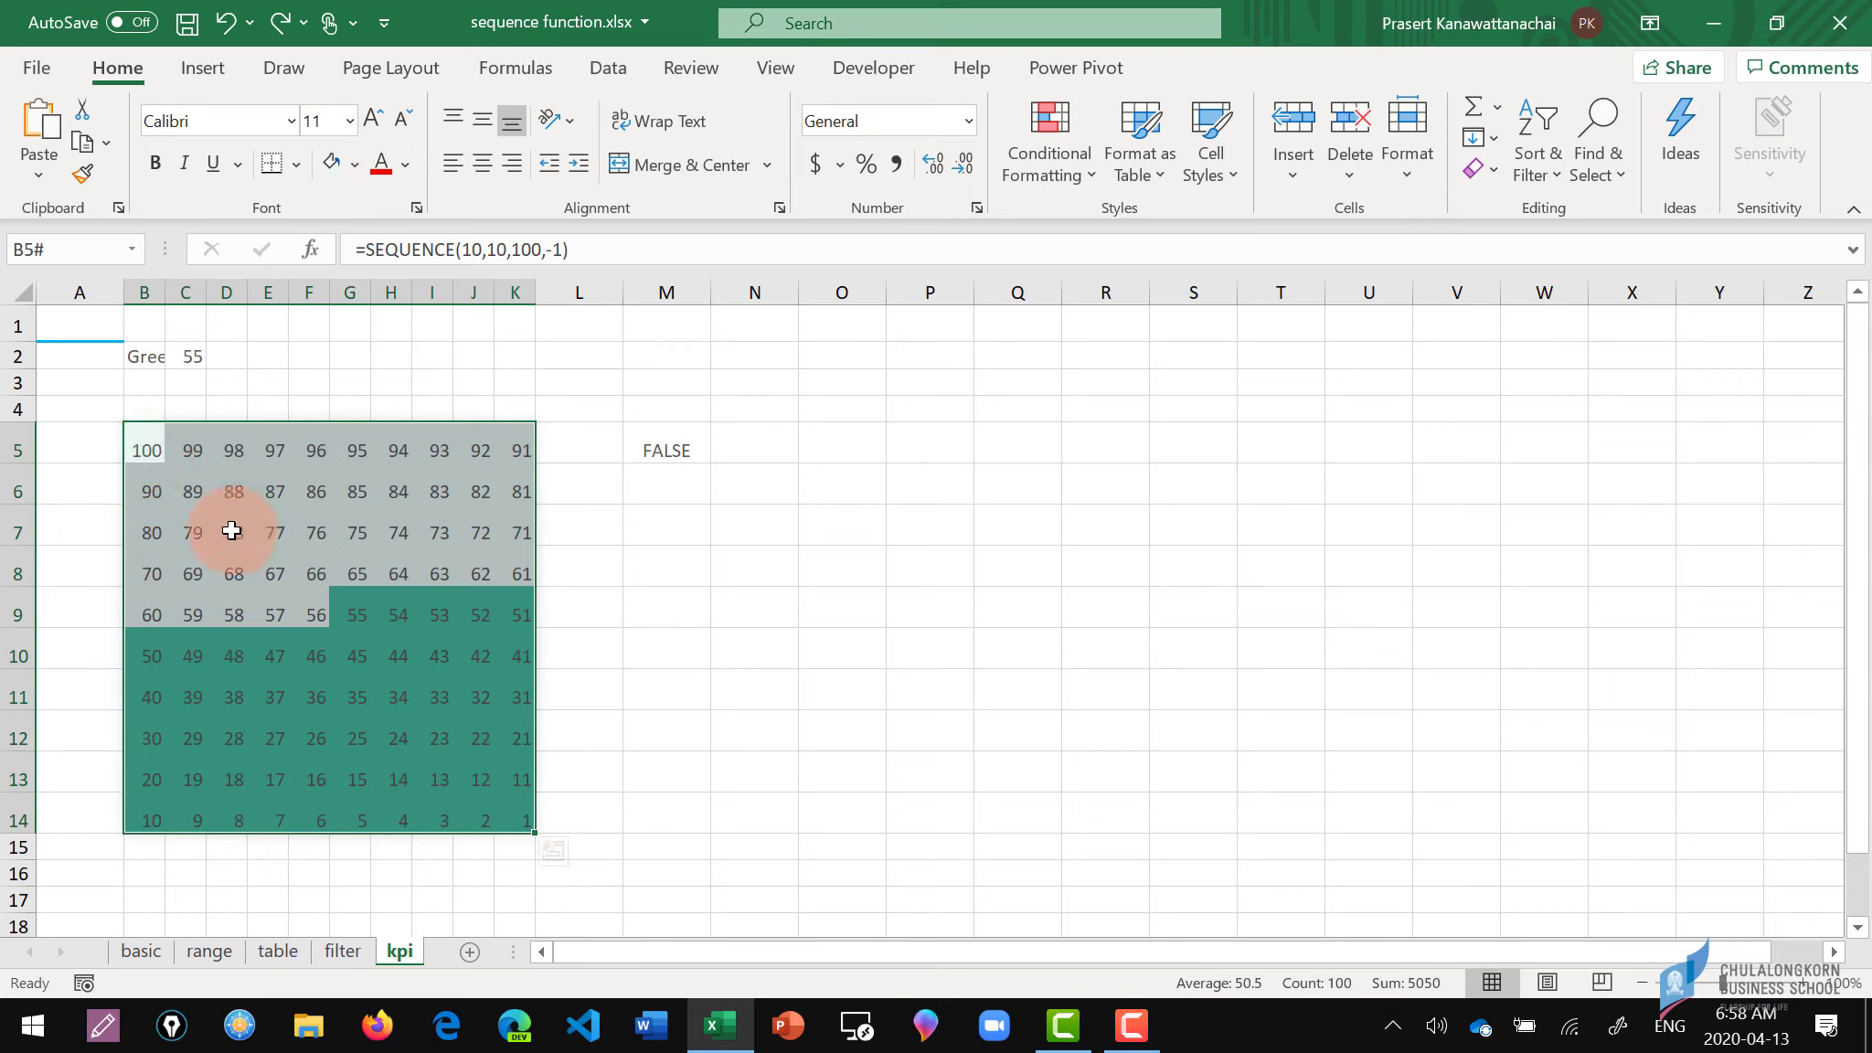
Apply the custom number format ;;; to B5:K14 so its numbers disappear, then reselect the grid.
{"action": "key", "text": "ctrl+1"}
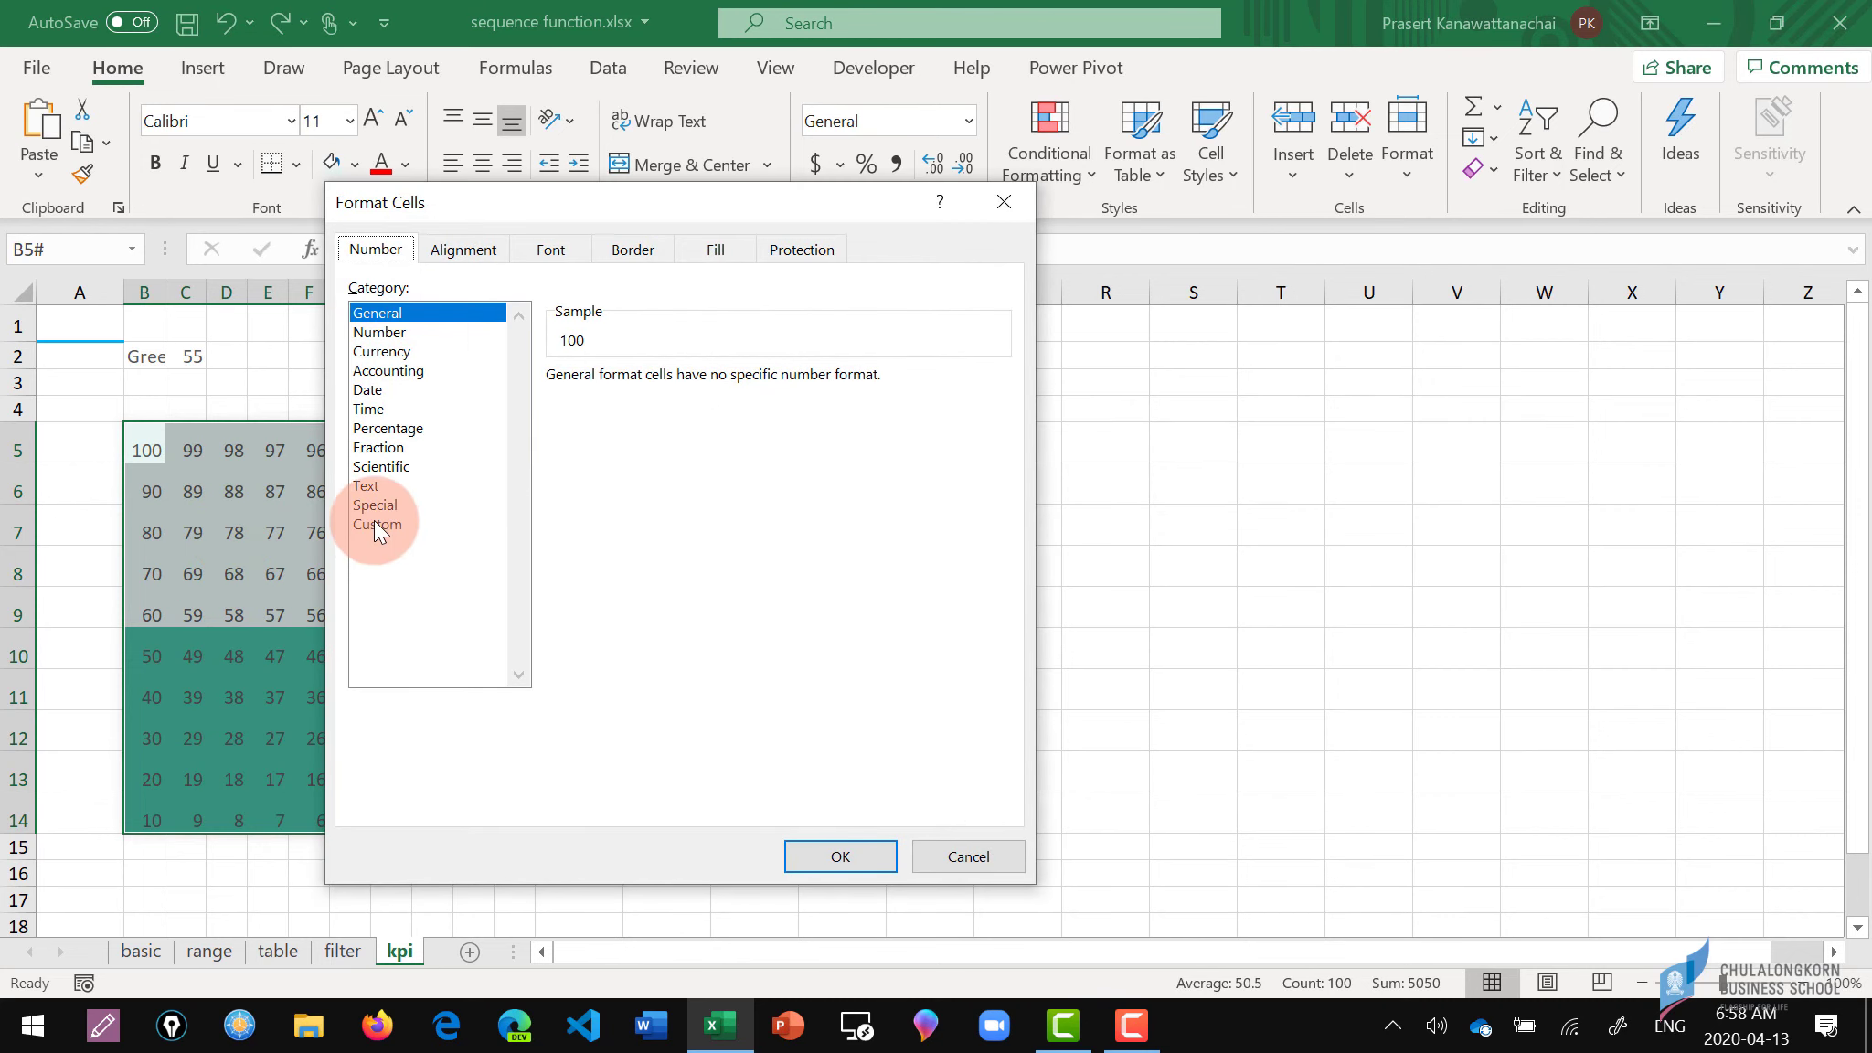
{"action": "left_click", "coordinate": [375, 524]}
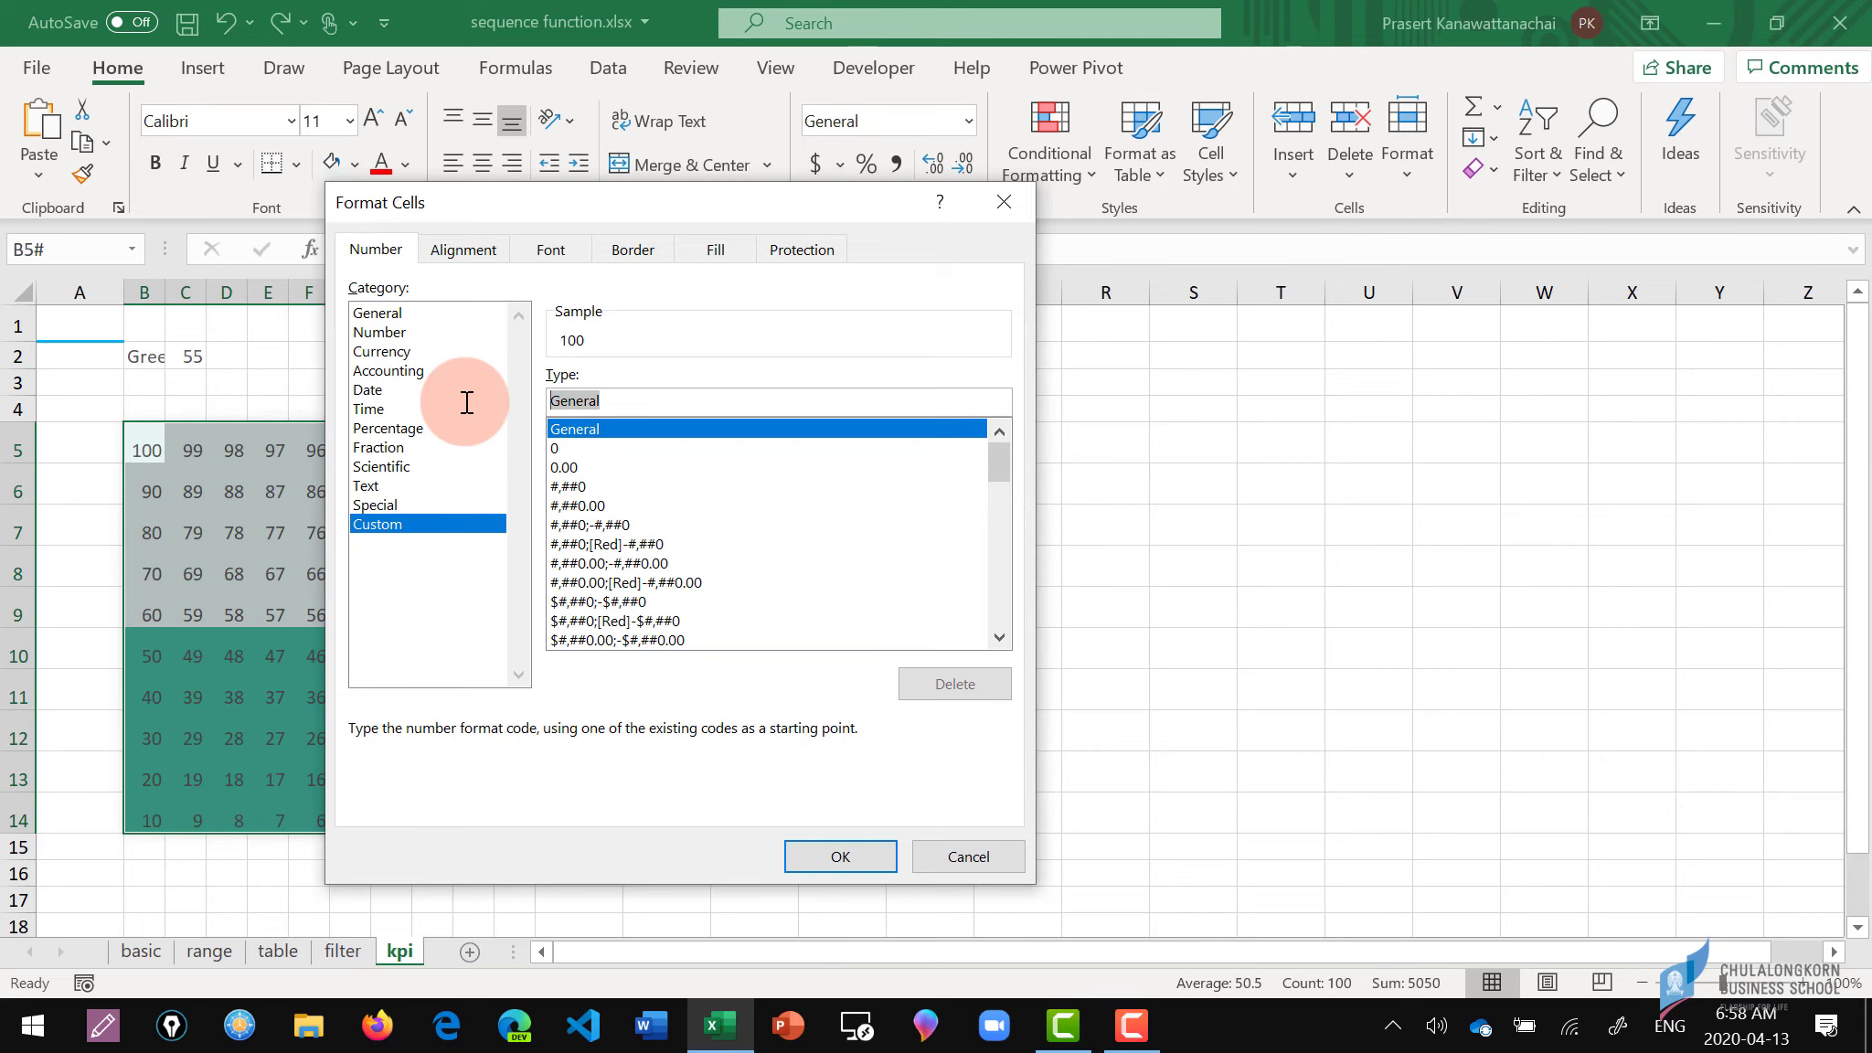
{"action": "type", "text": ";;;"}
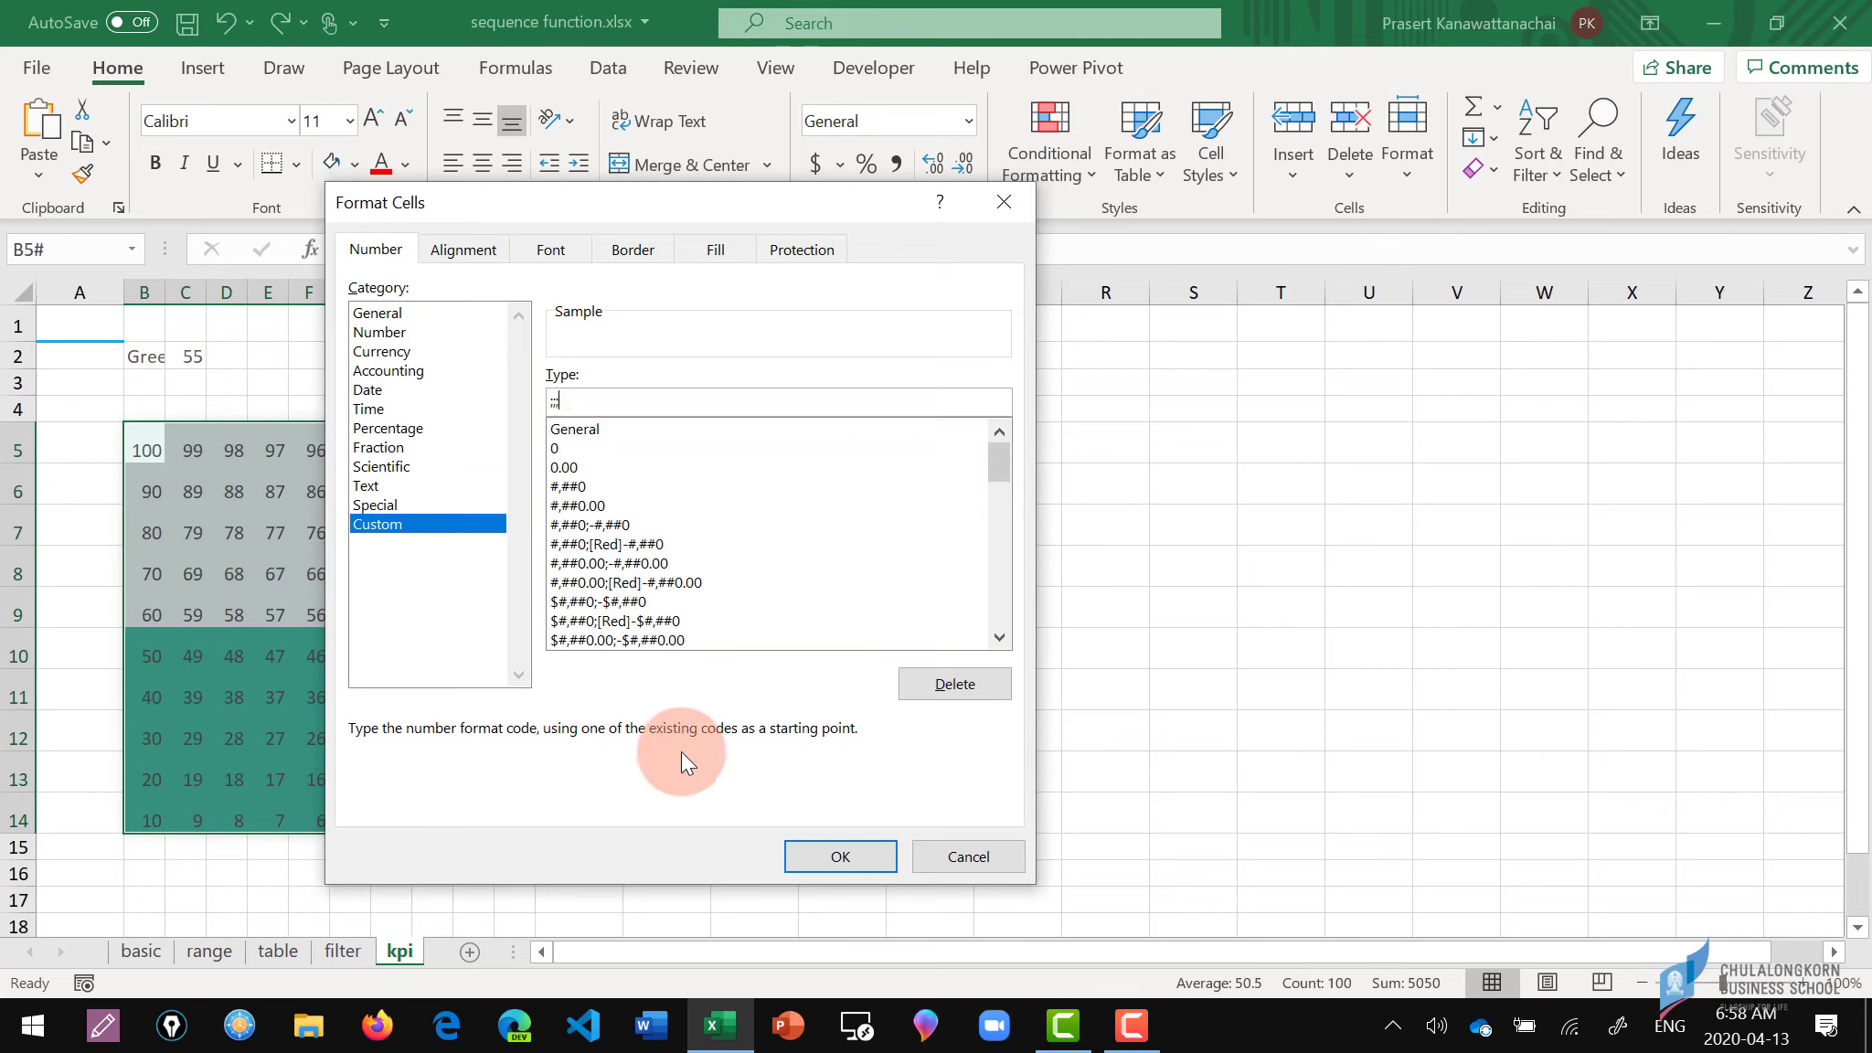
{"action": "left_click", "coordinate": [819, 854]}
{"action": "left_click", "coordinate": [230, 484]}
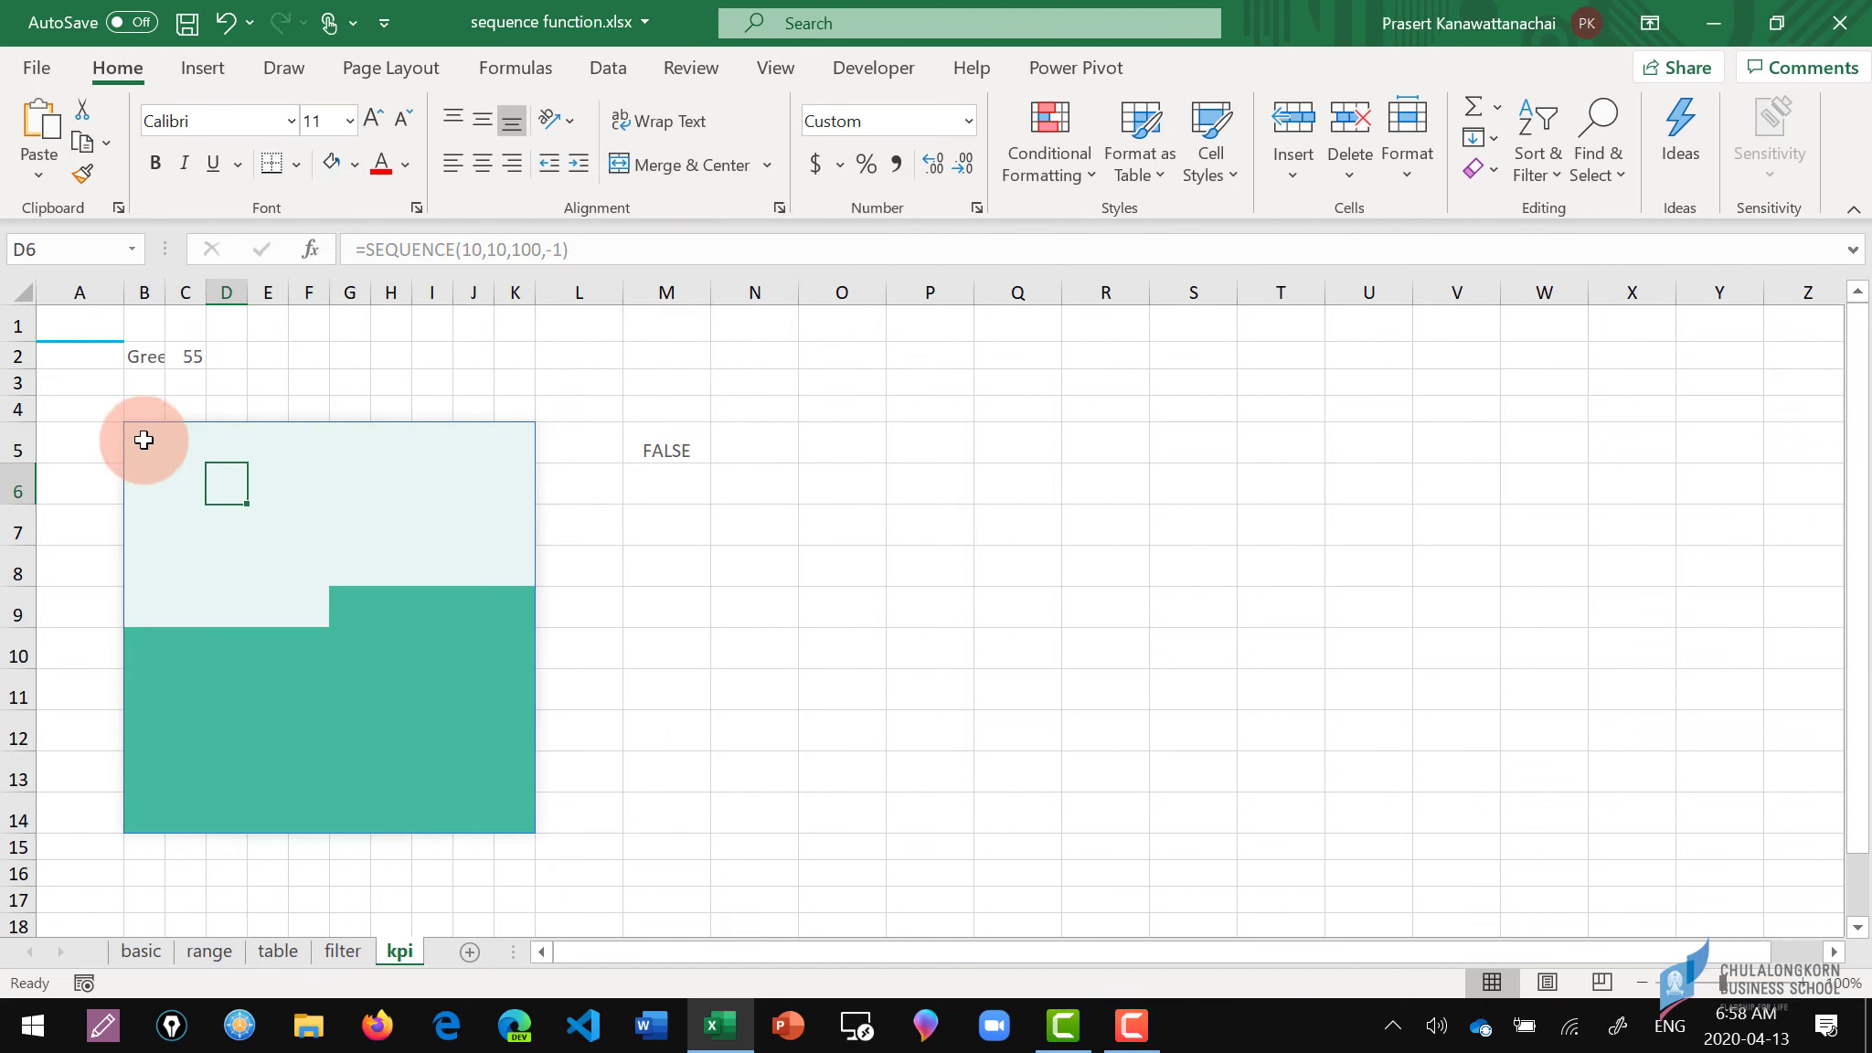
{"action": "left_click_drag", "start_coordinate": [146, 439], "coordinate": [509, 806]}
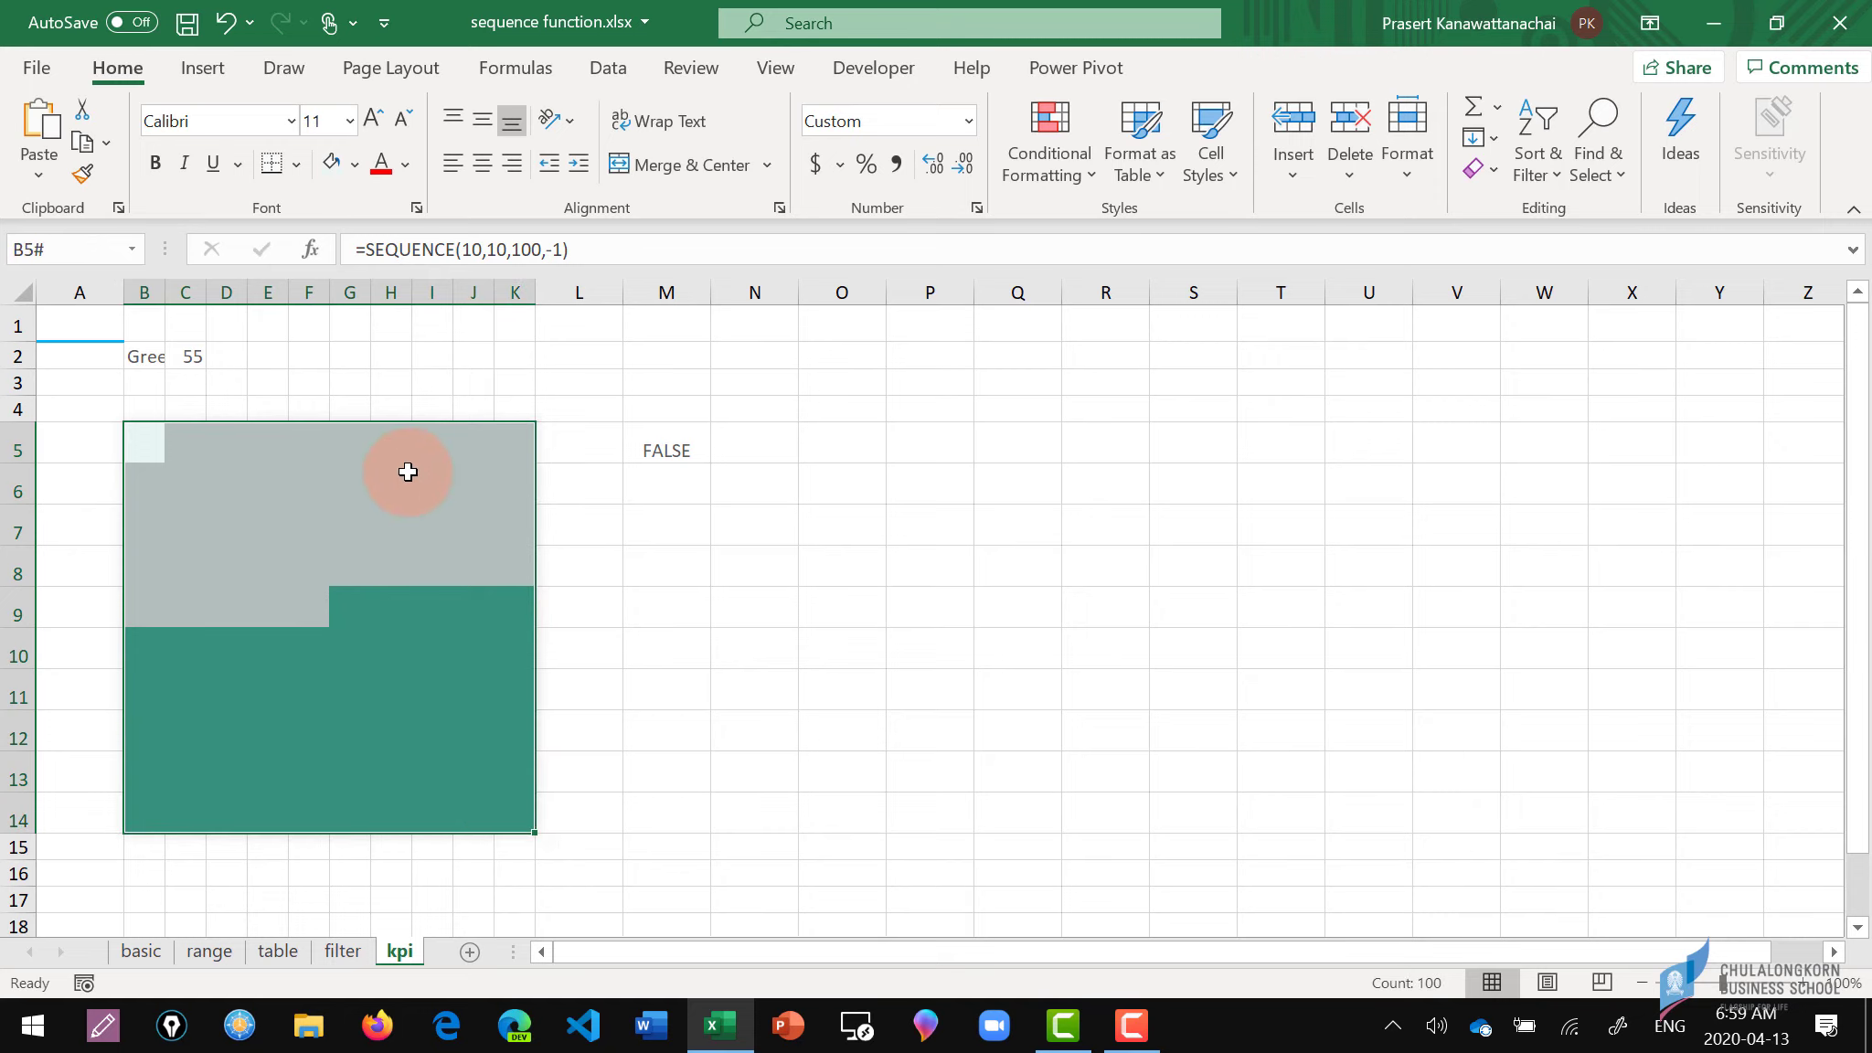
Give B5:K14 white outline and inside borders so each cell reads as a separate square.
{"action": "key", "text": "ctrl+1"}
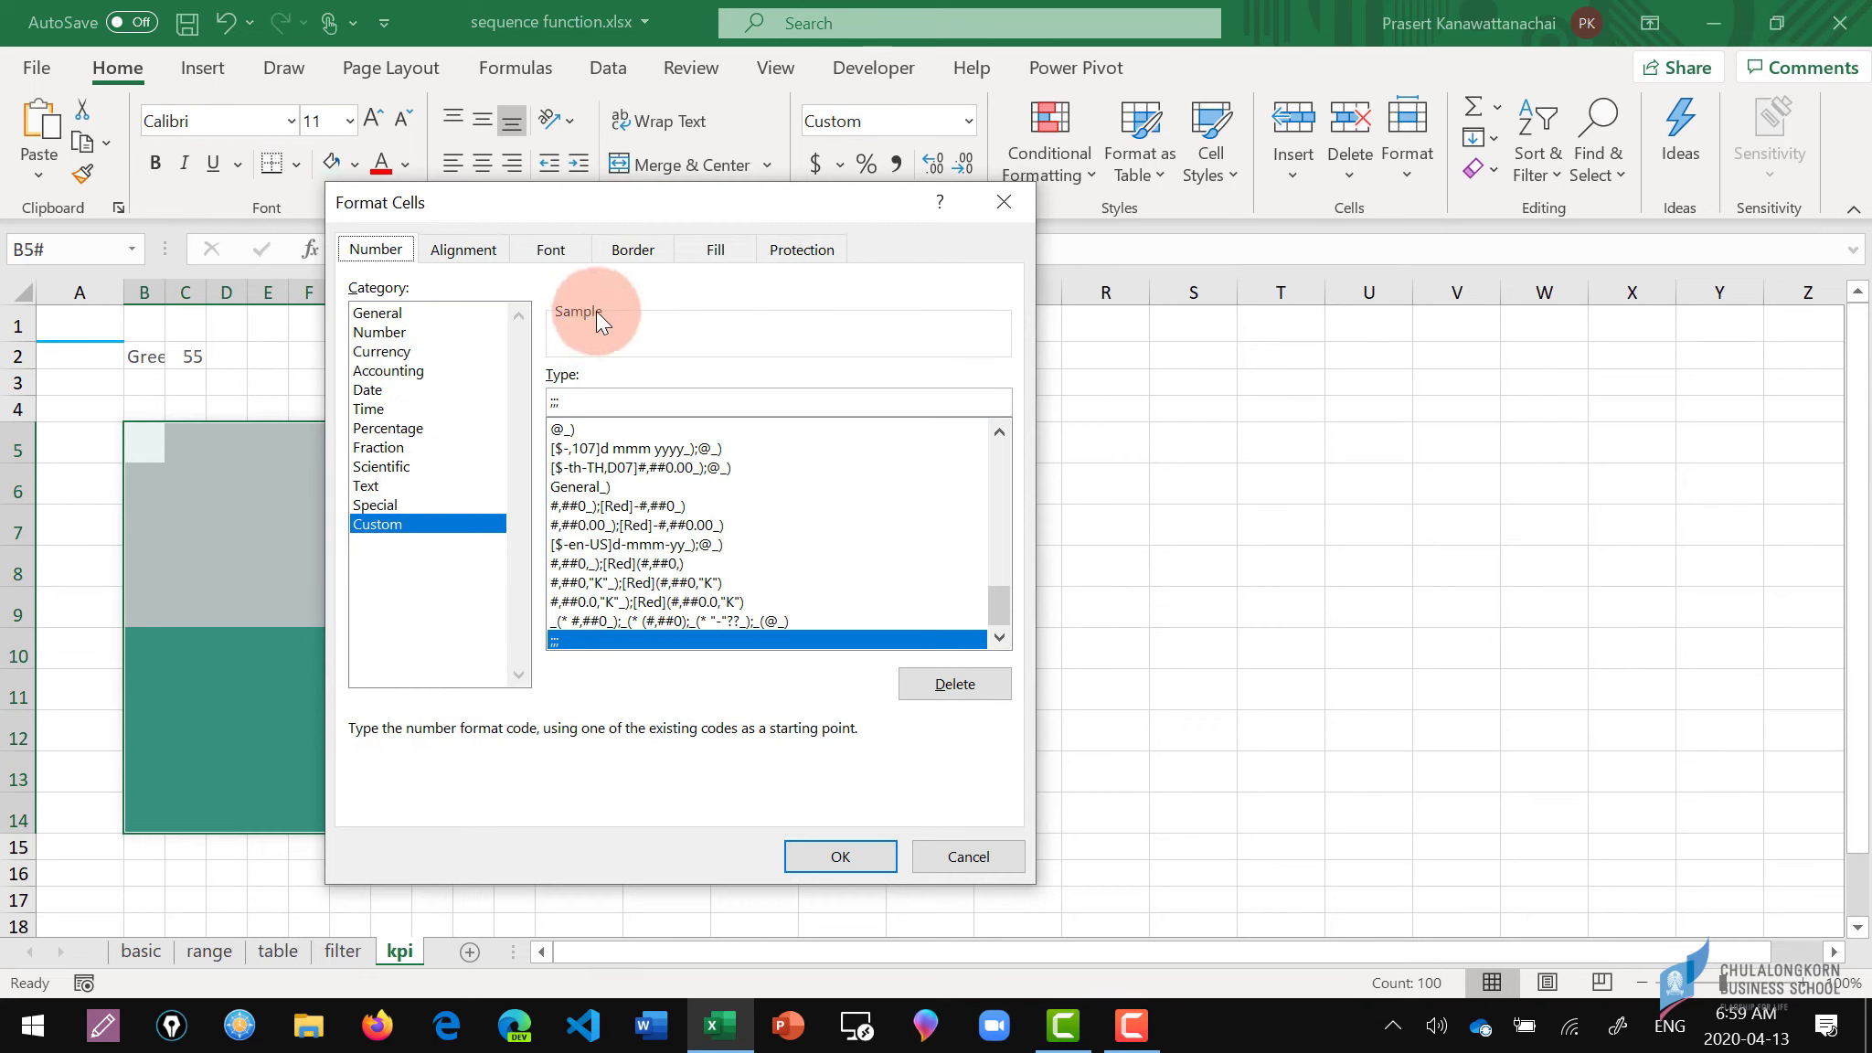
{"action": "left_click", "coordinate": [617, 254]}
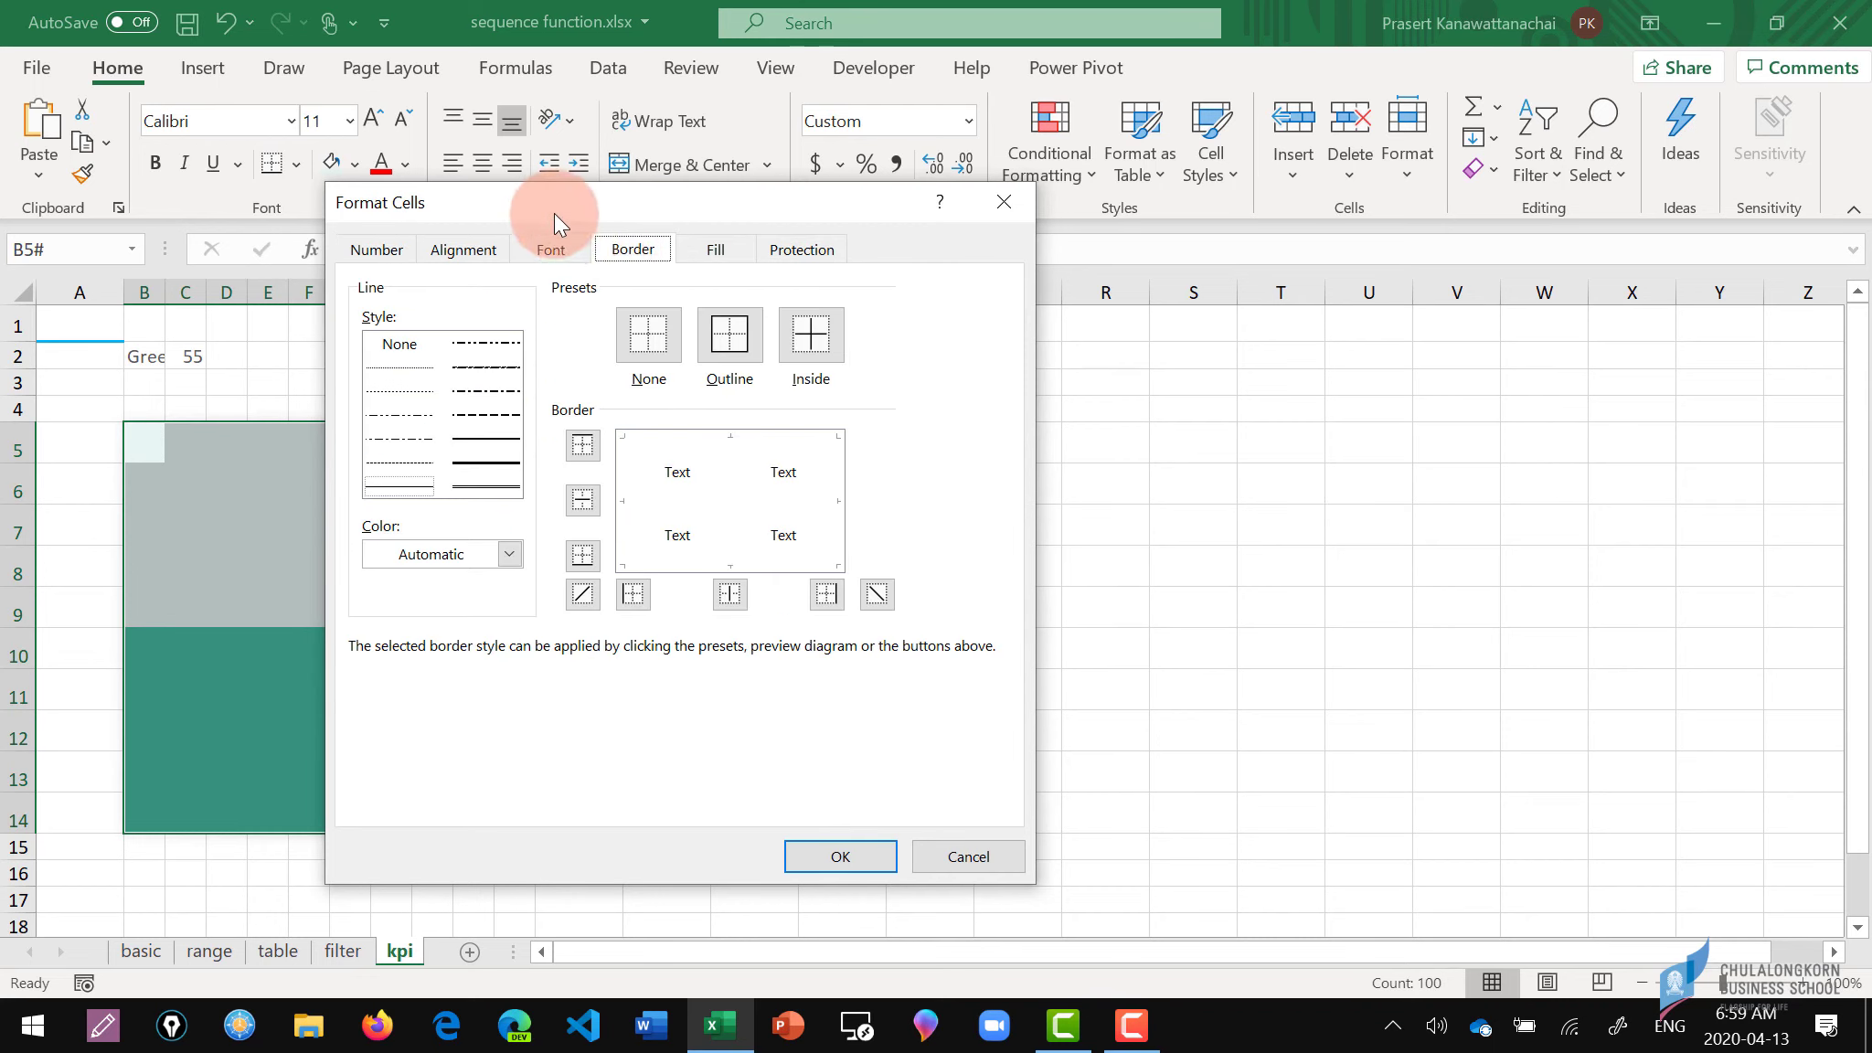
{"action": "left_click_drag", "start_coordinate": [554, 214], "coordinate": [795, 246]}
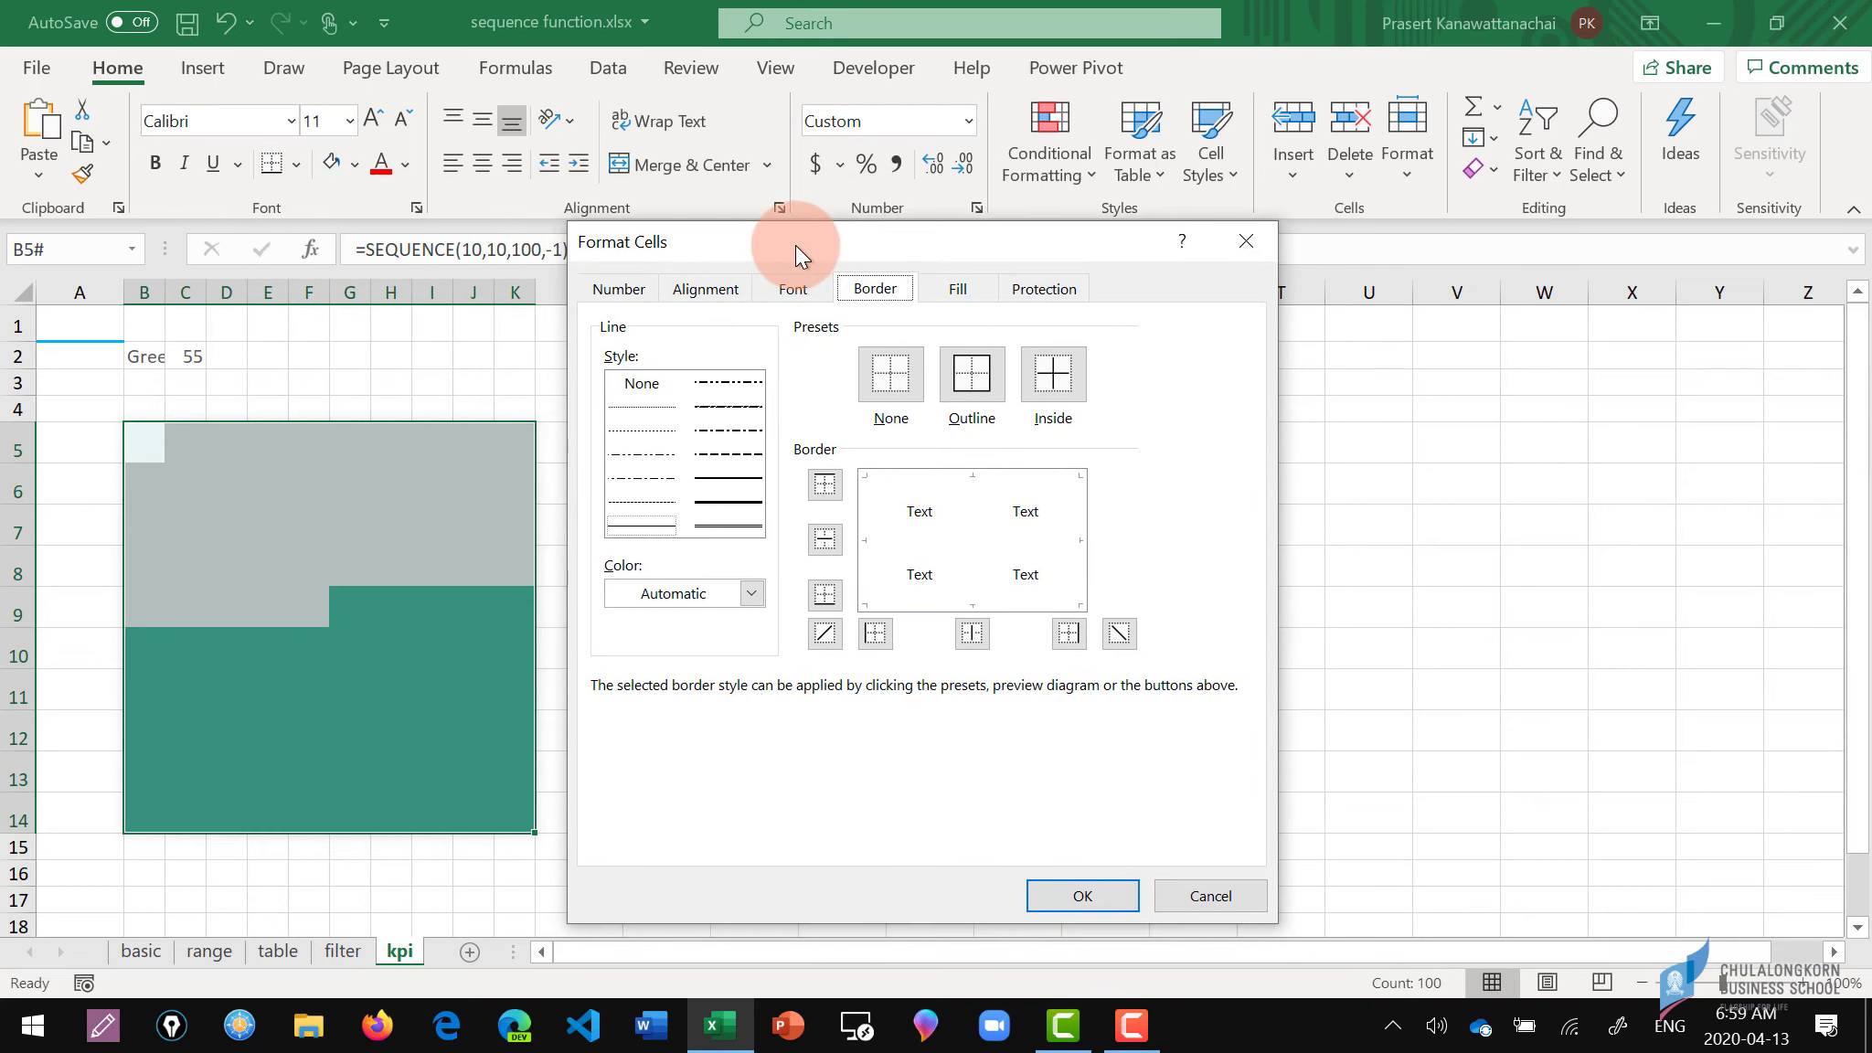
{"action": "left_click", "coordinate": [722, 524]}
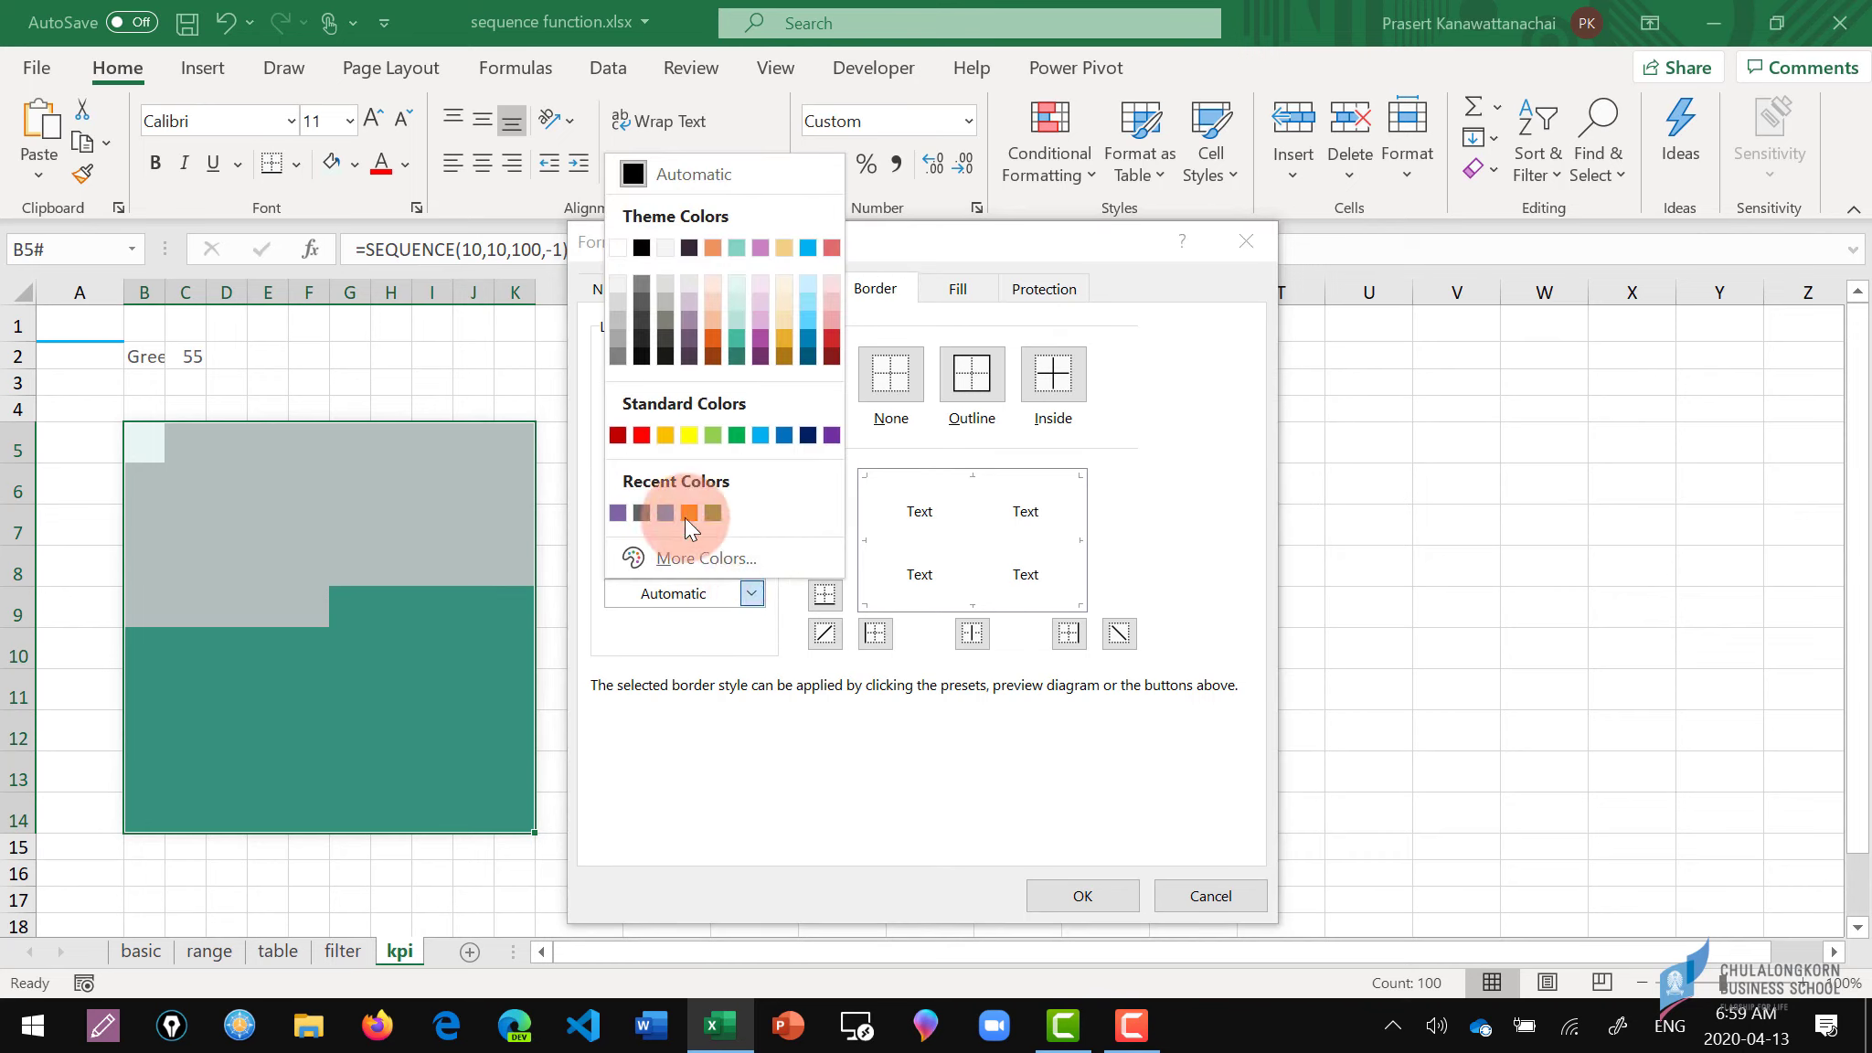
{"action": "left_click", "coordinate": [618, 247]}
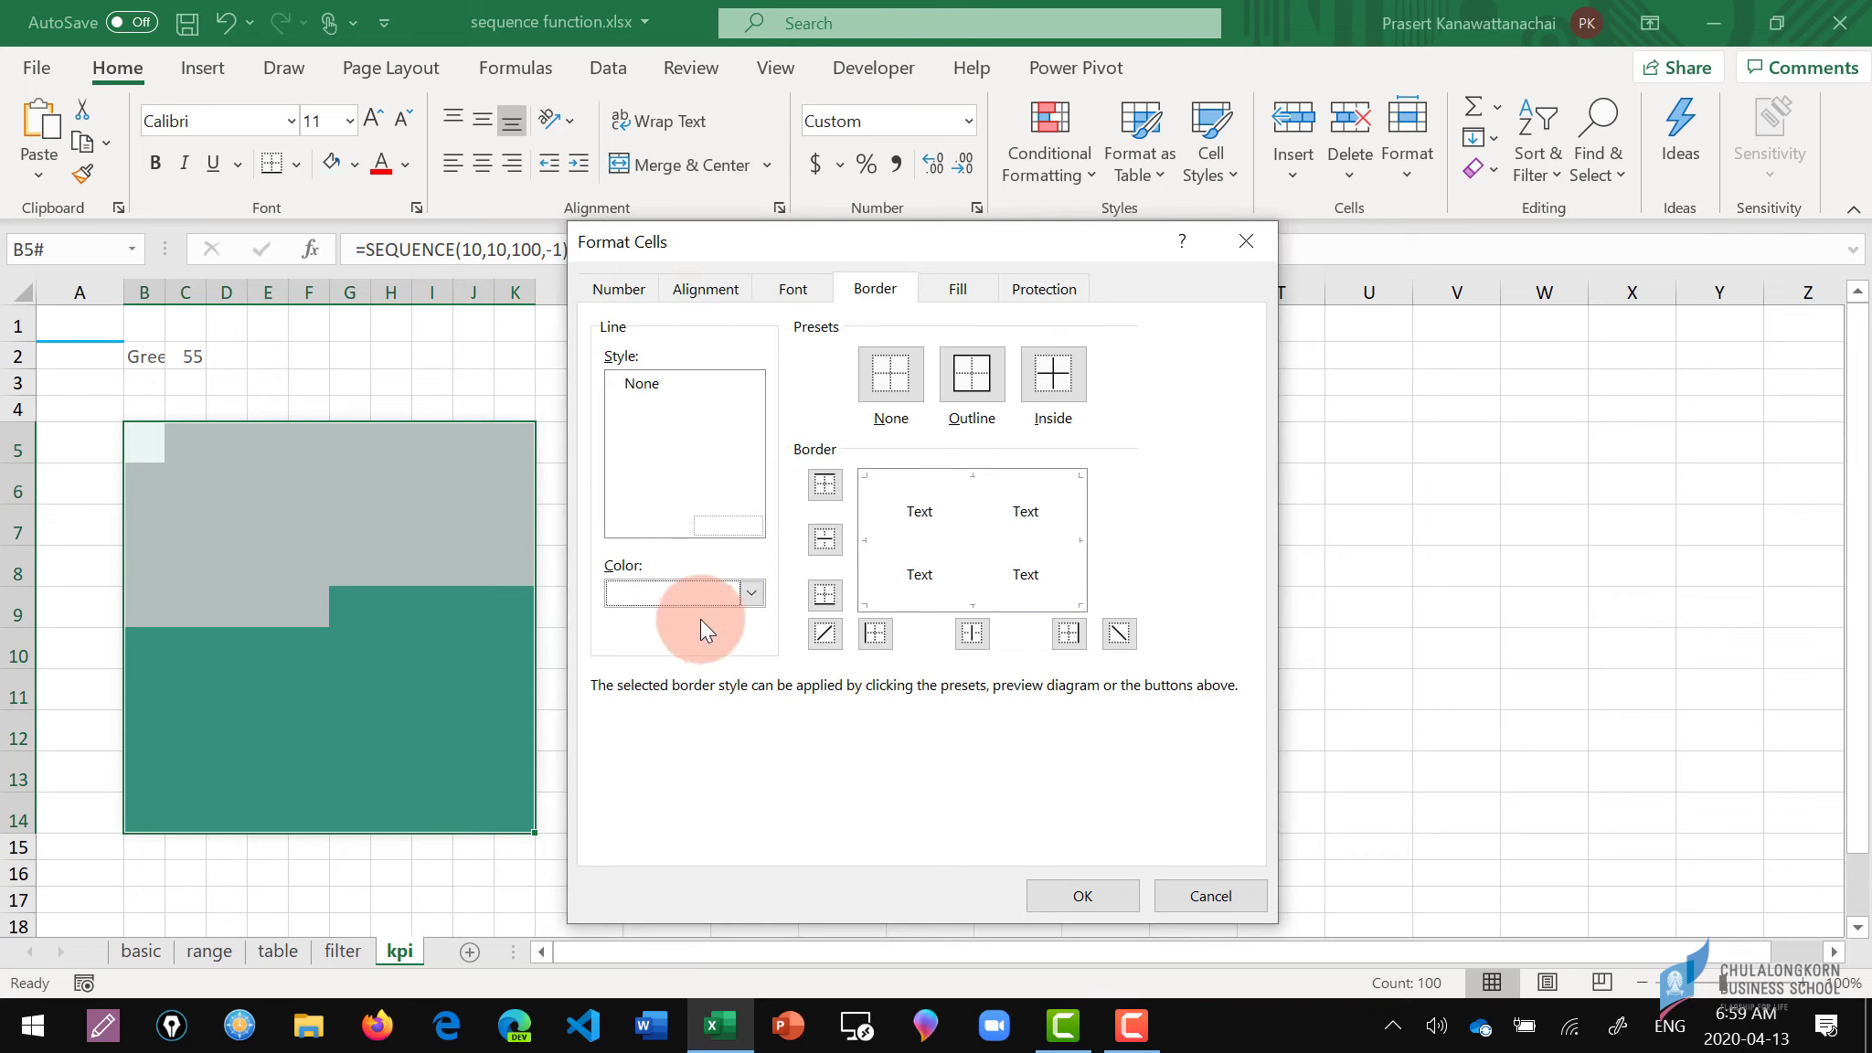
{"action": "left_click", "coordinate": [971, 384]}
{"action": "left_click", "coordinate": [1044, 380]}
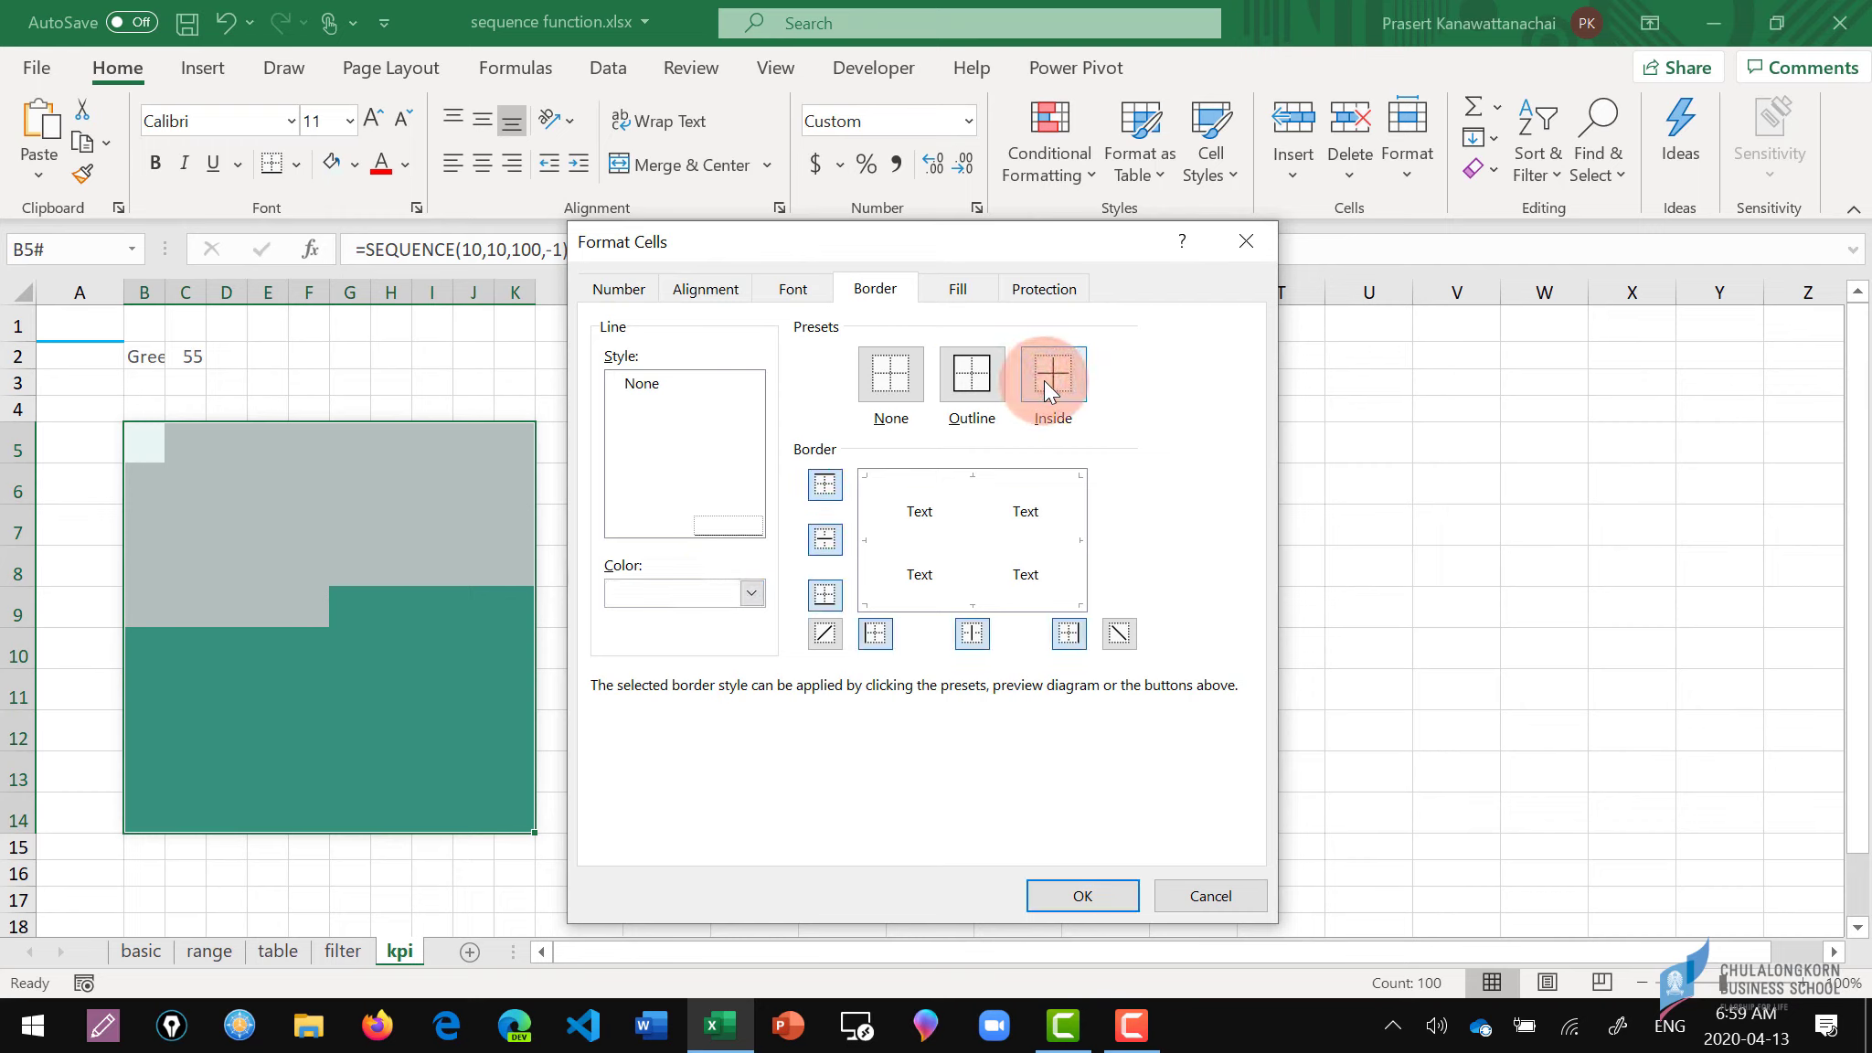
{"action": "left_click", "coordinate": [1064, 900]}
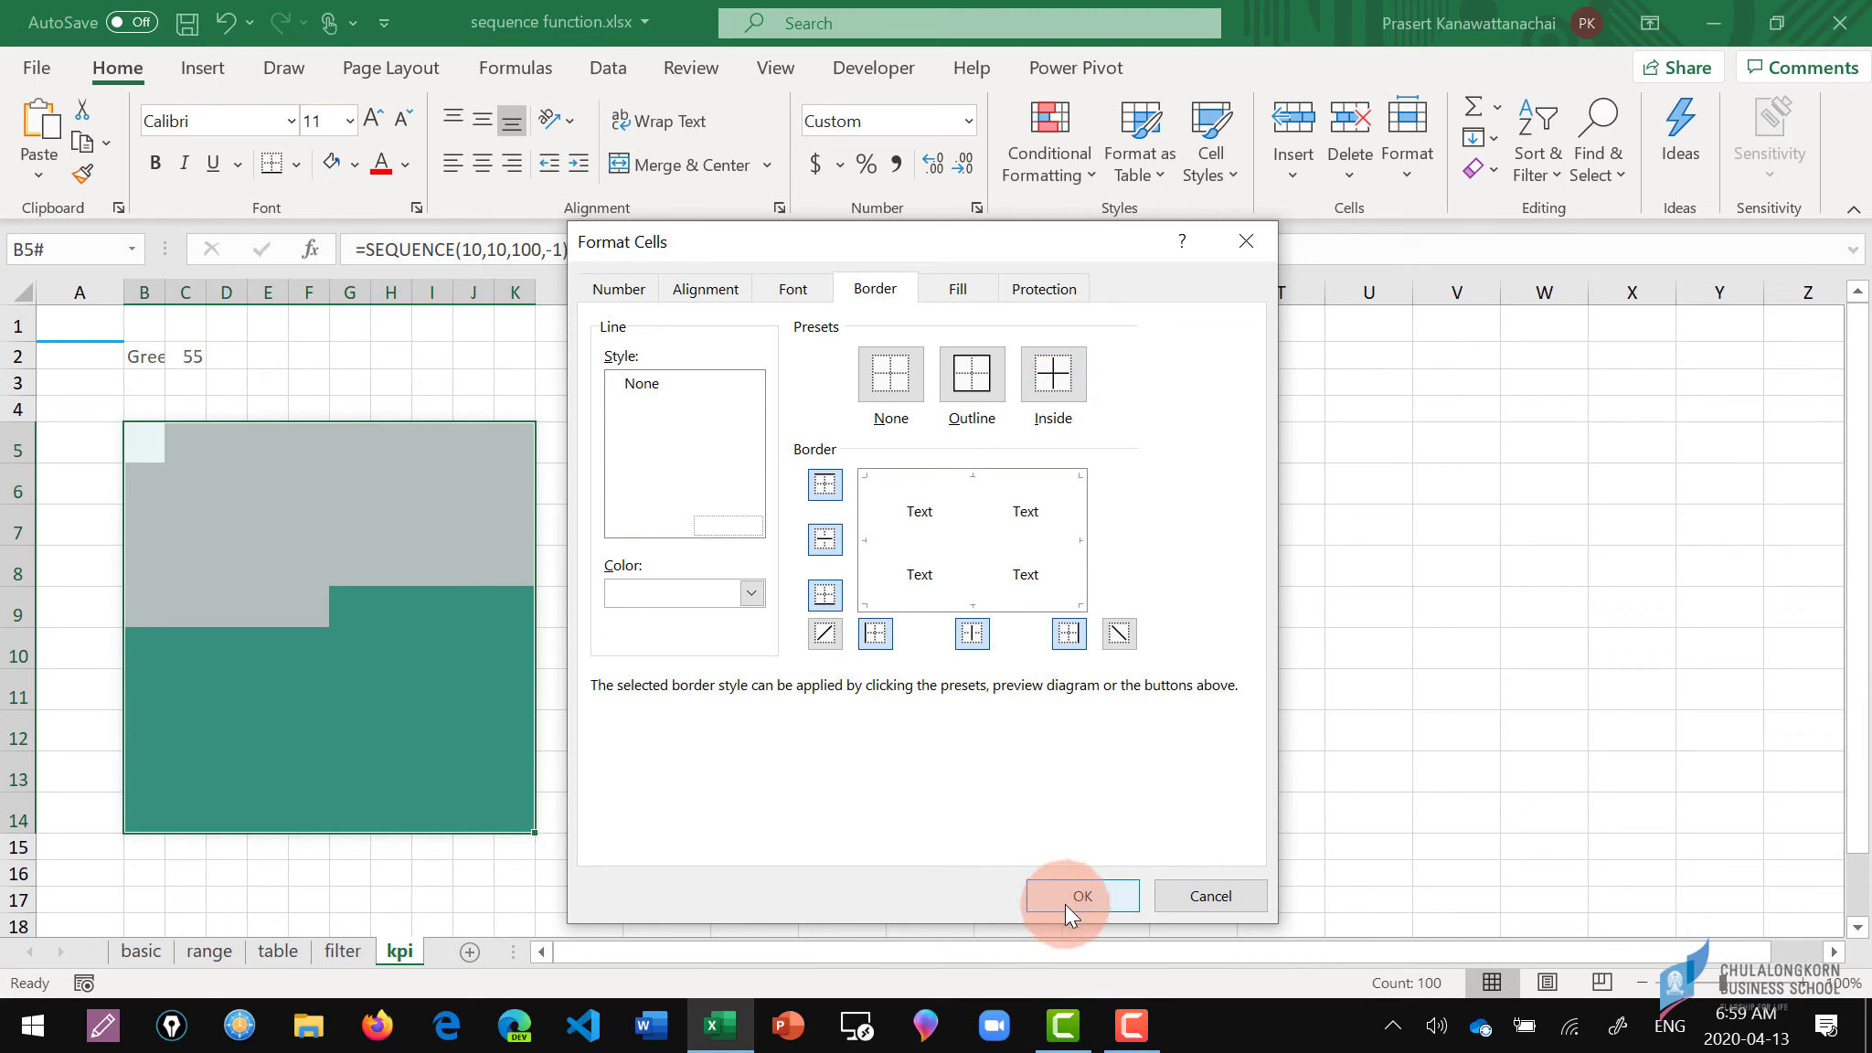
{"action": "left_click", "coordinate": [1069, 896]}
{"action": "left_click", "coordinate": [208, 488]}
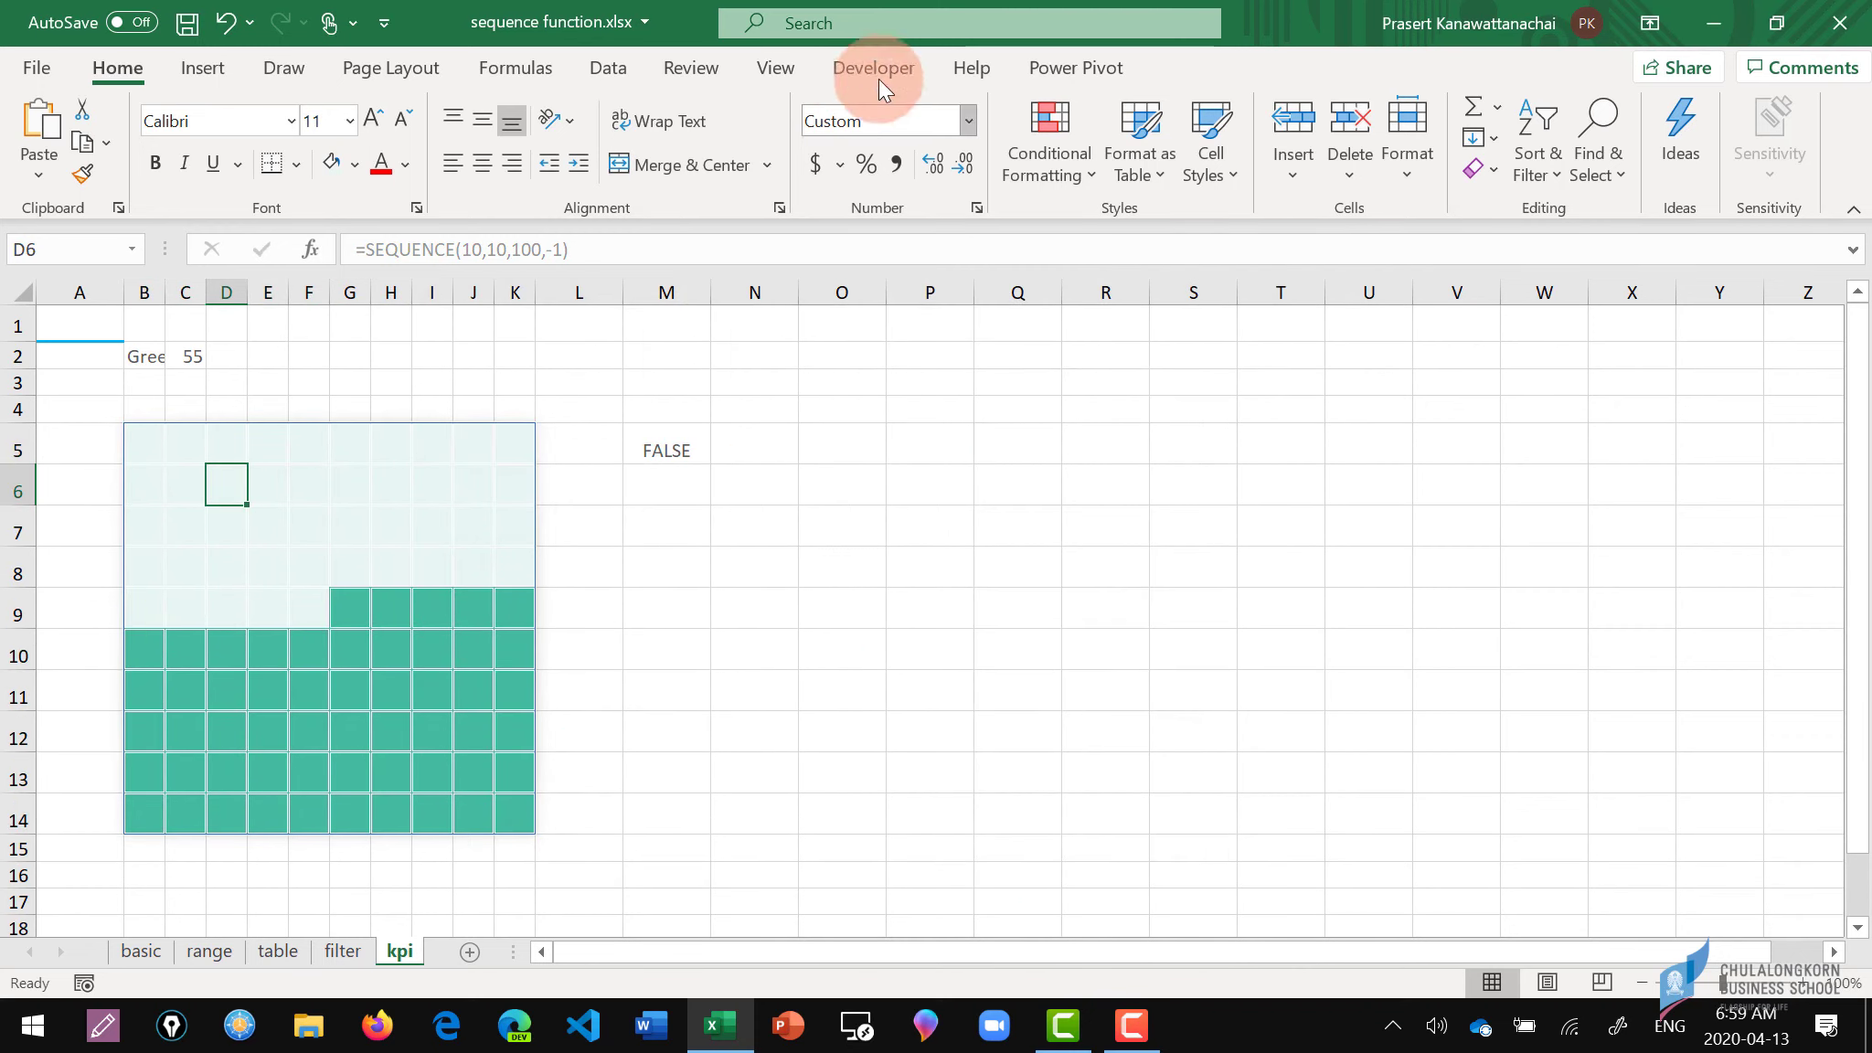
Uncheck Gridlines under View so the sheet background is plain.
{"action": "left_click", "coordinate": [776, 68]}
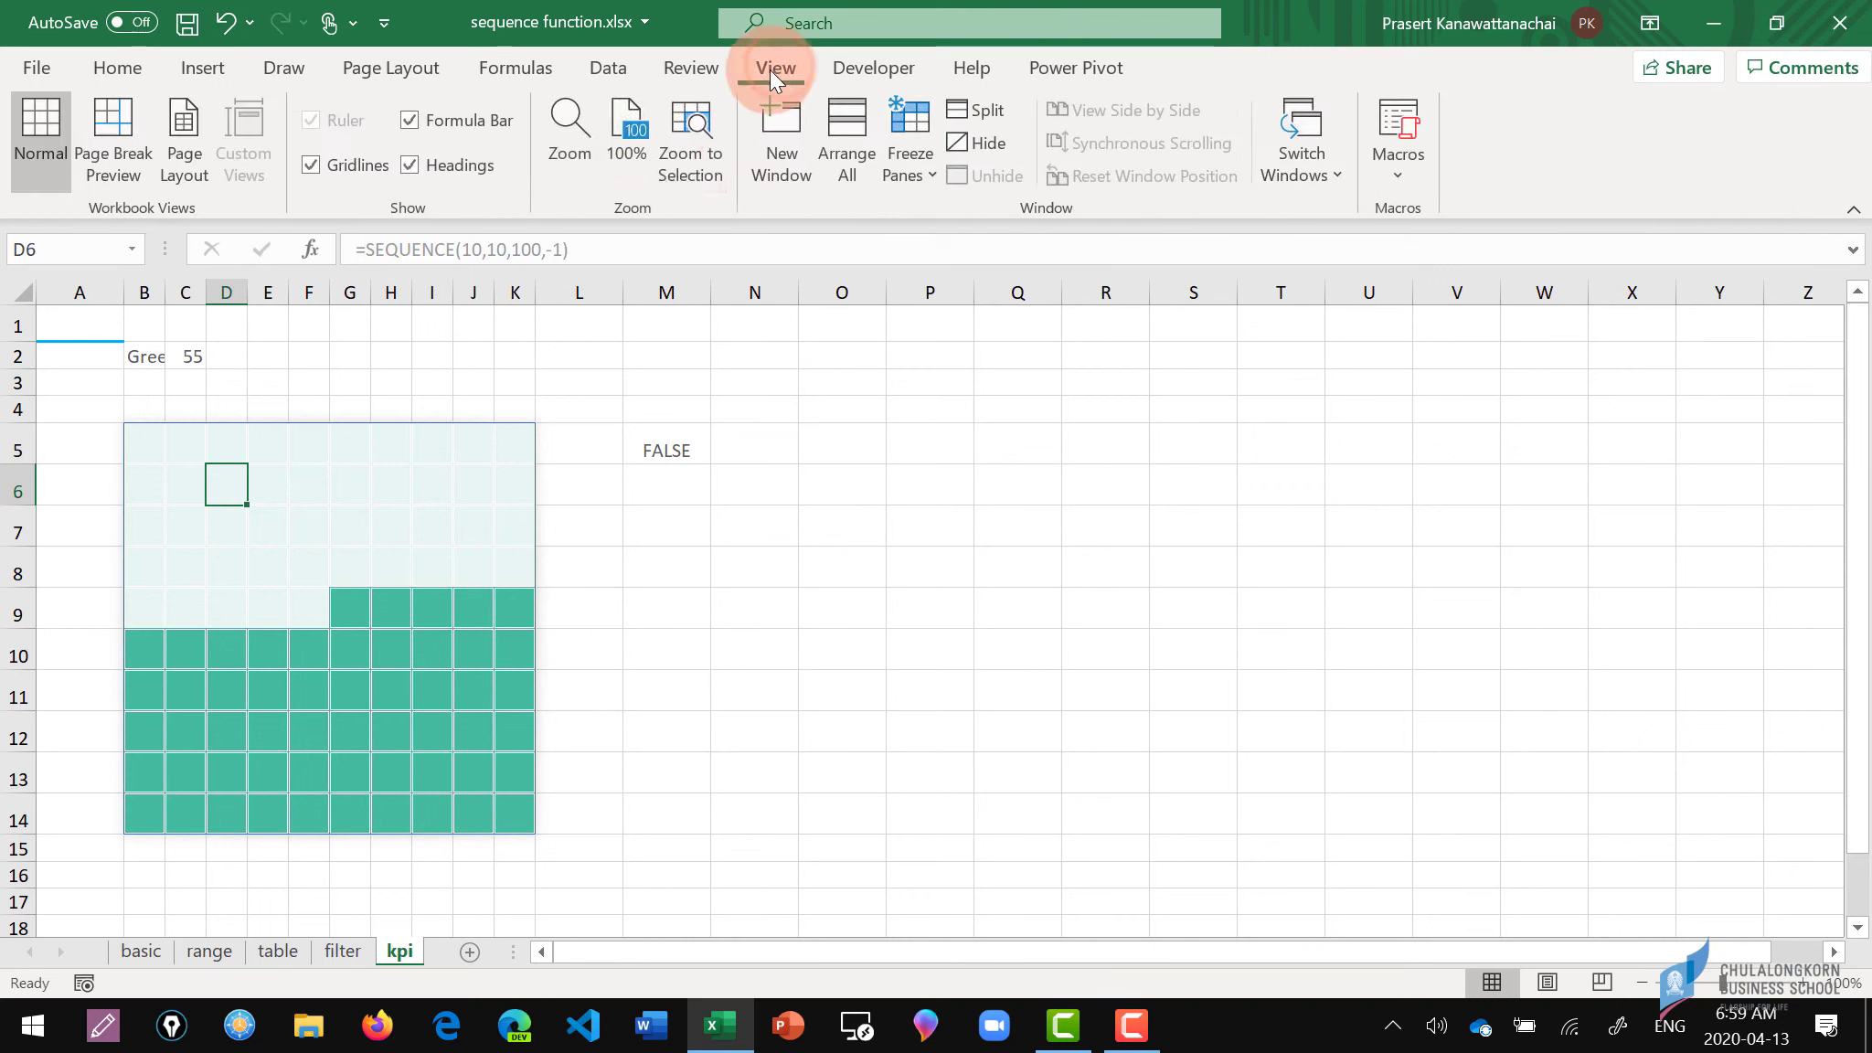
{"action": "left_click", "coordinate": [331, 170]}
{"action": "left_click", "coordinate": [666, 607]}
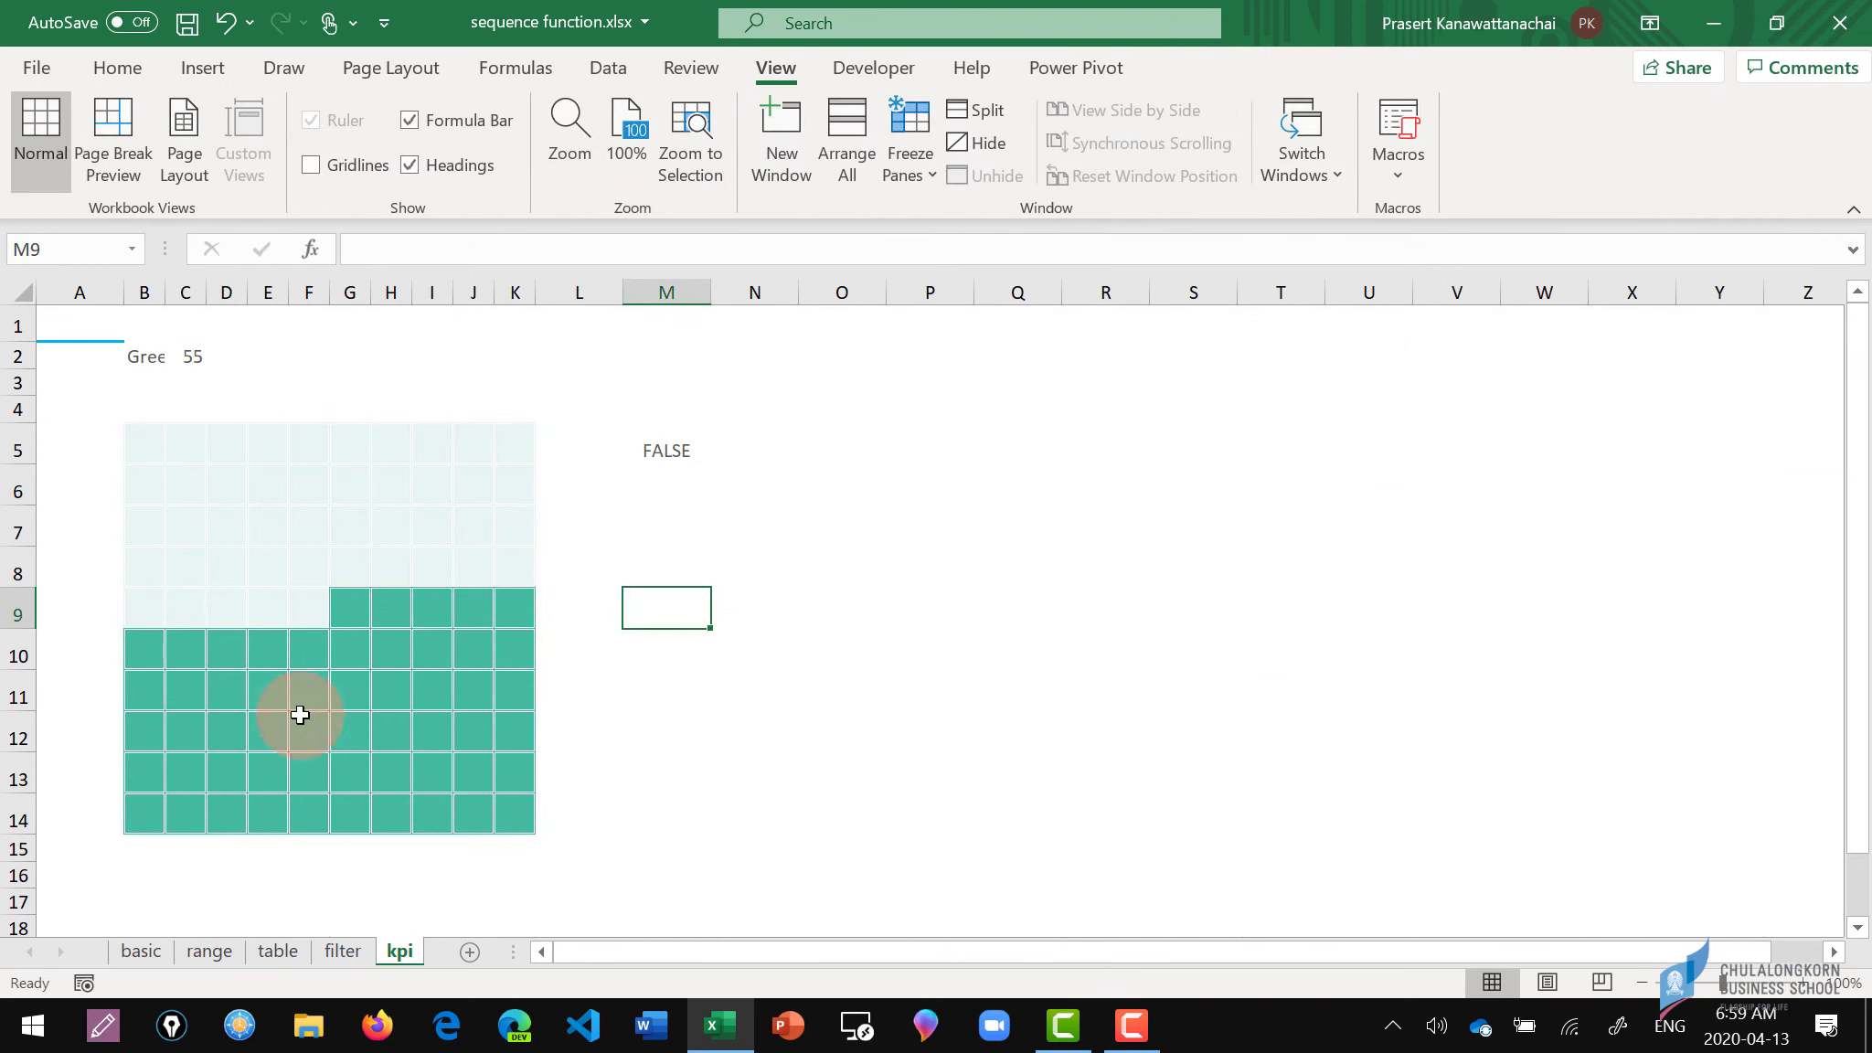
Enter 70 in C2, then change it to 89 so the grid shows 89 green squares.
{"action": "left_click", "coordinate": [188, 356]}
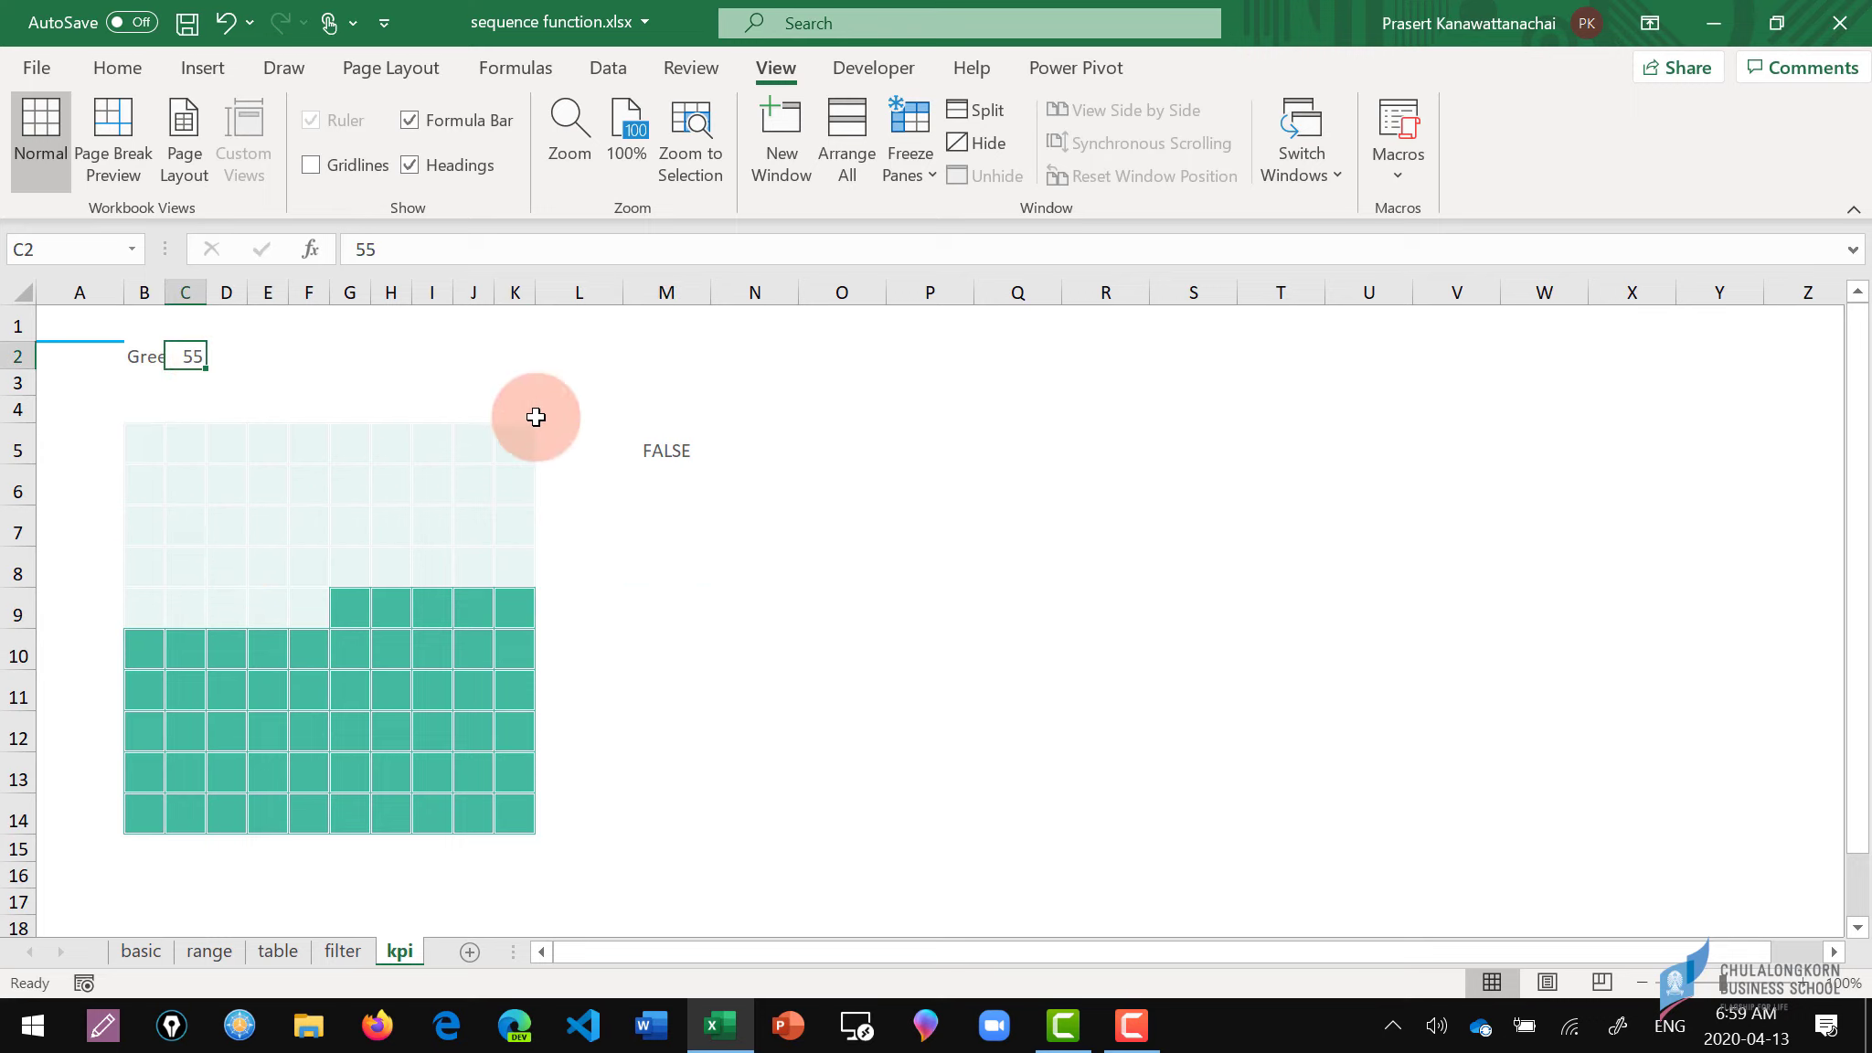
{"action": "type", "text": "70"}
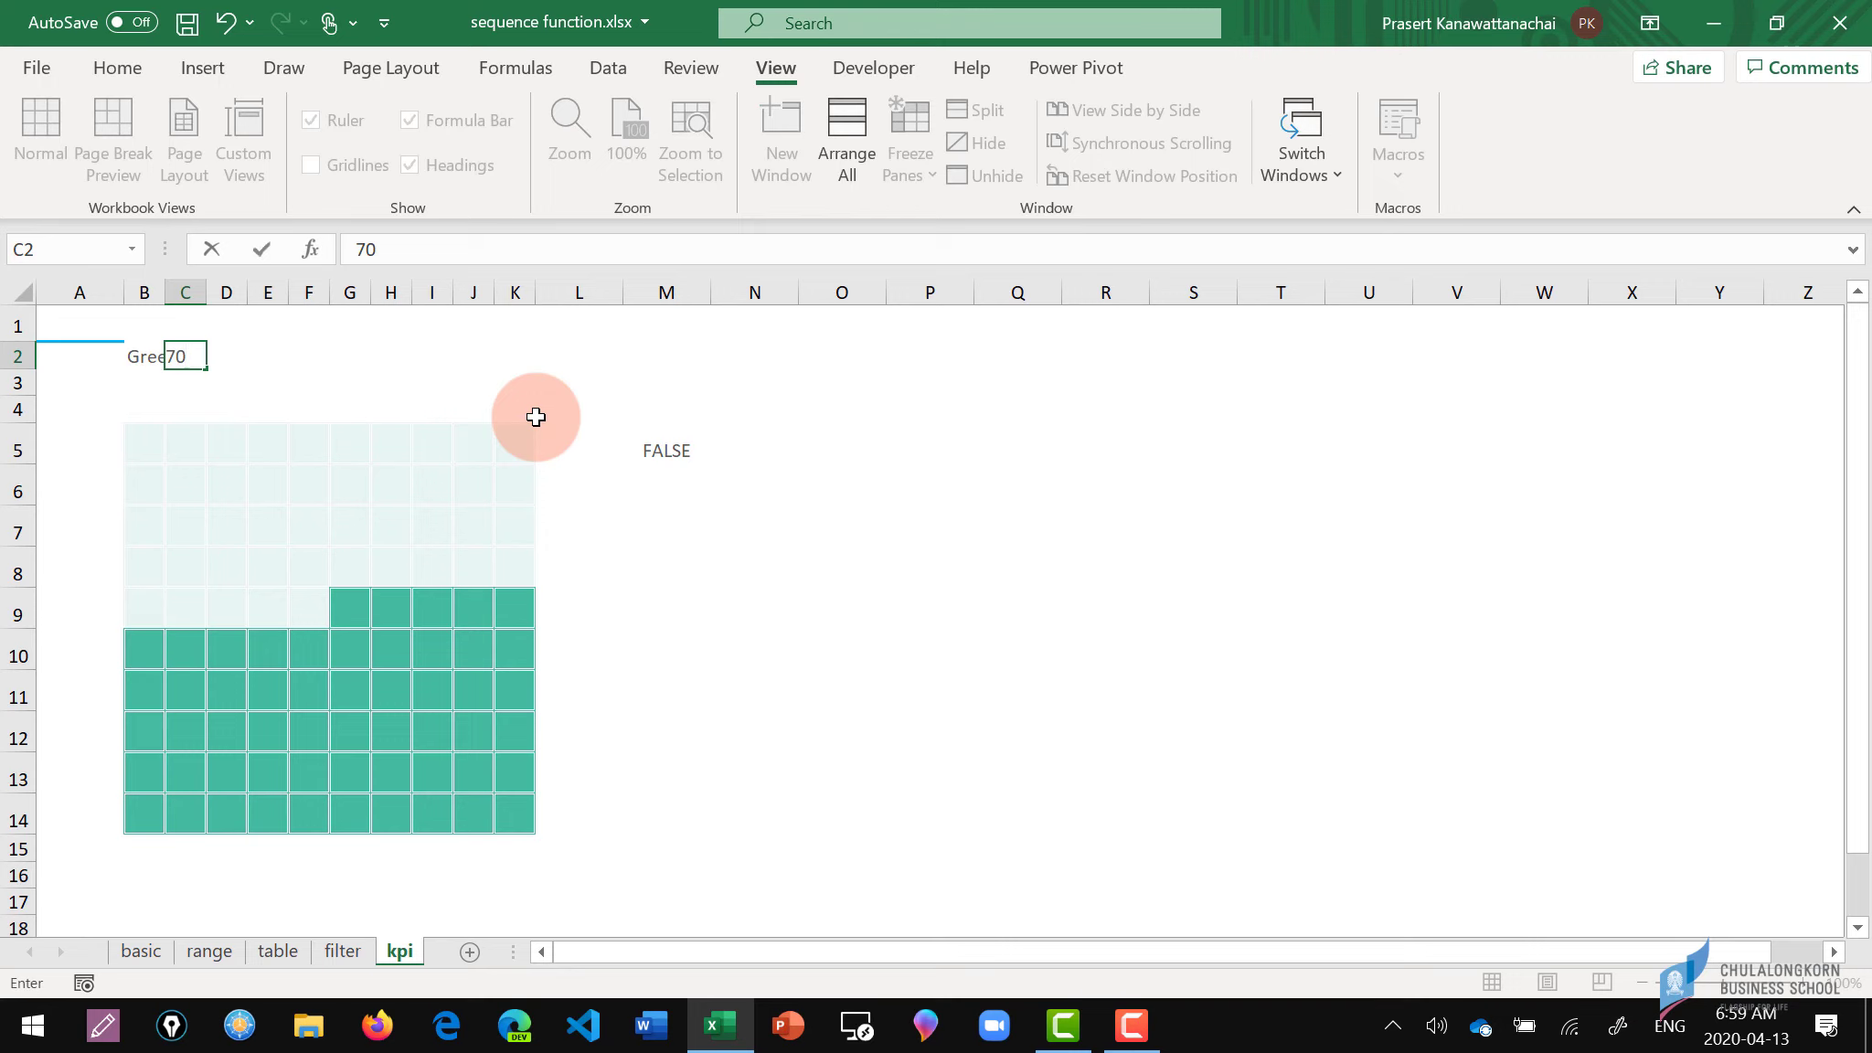
{"action": "key", "text": "Return"}
{"action": "left_click", "coordinate": [194, 362]}
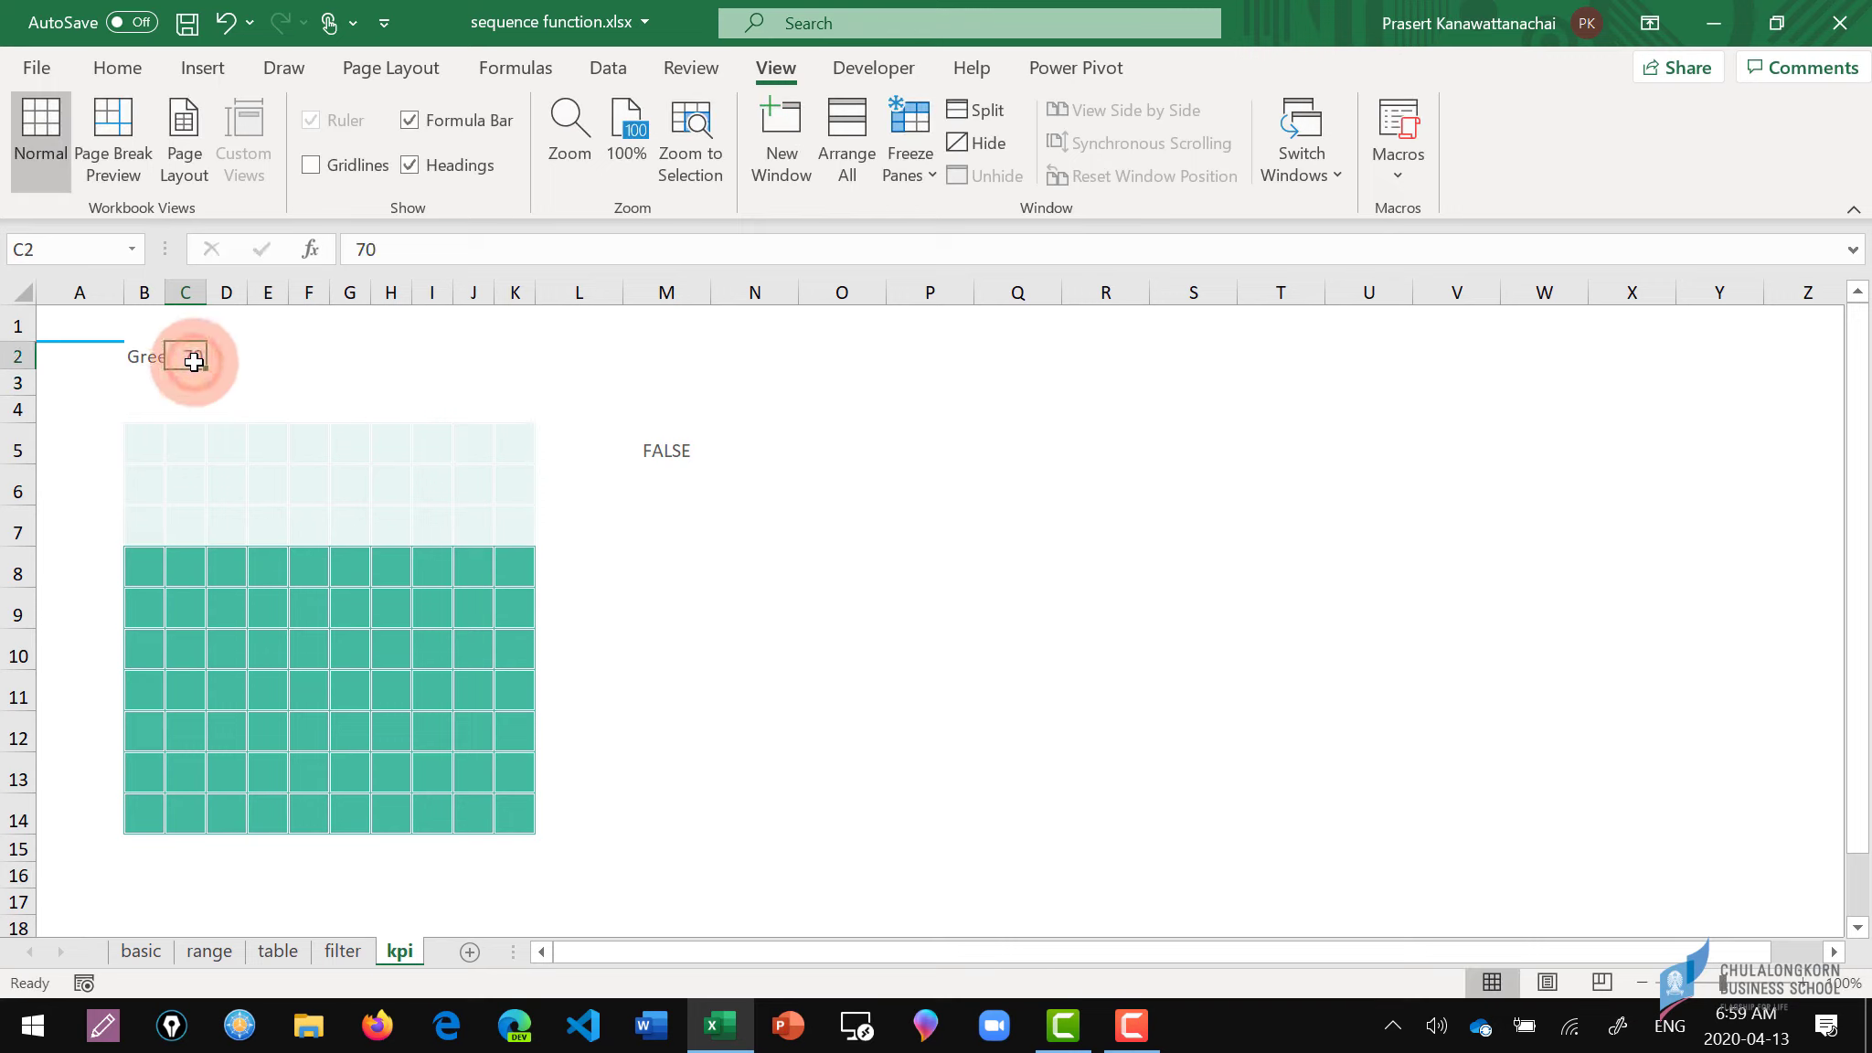
{"action": "type", "text": "89"}
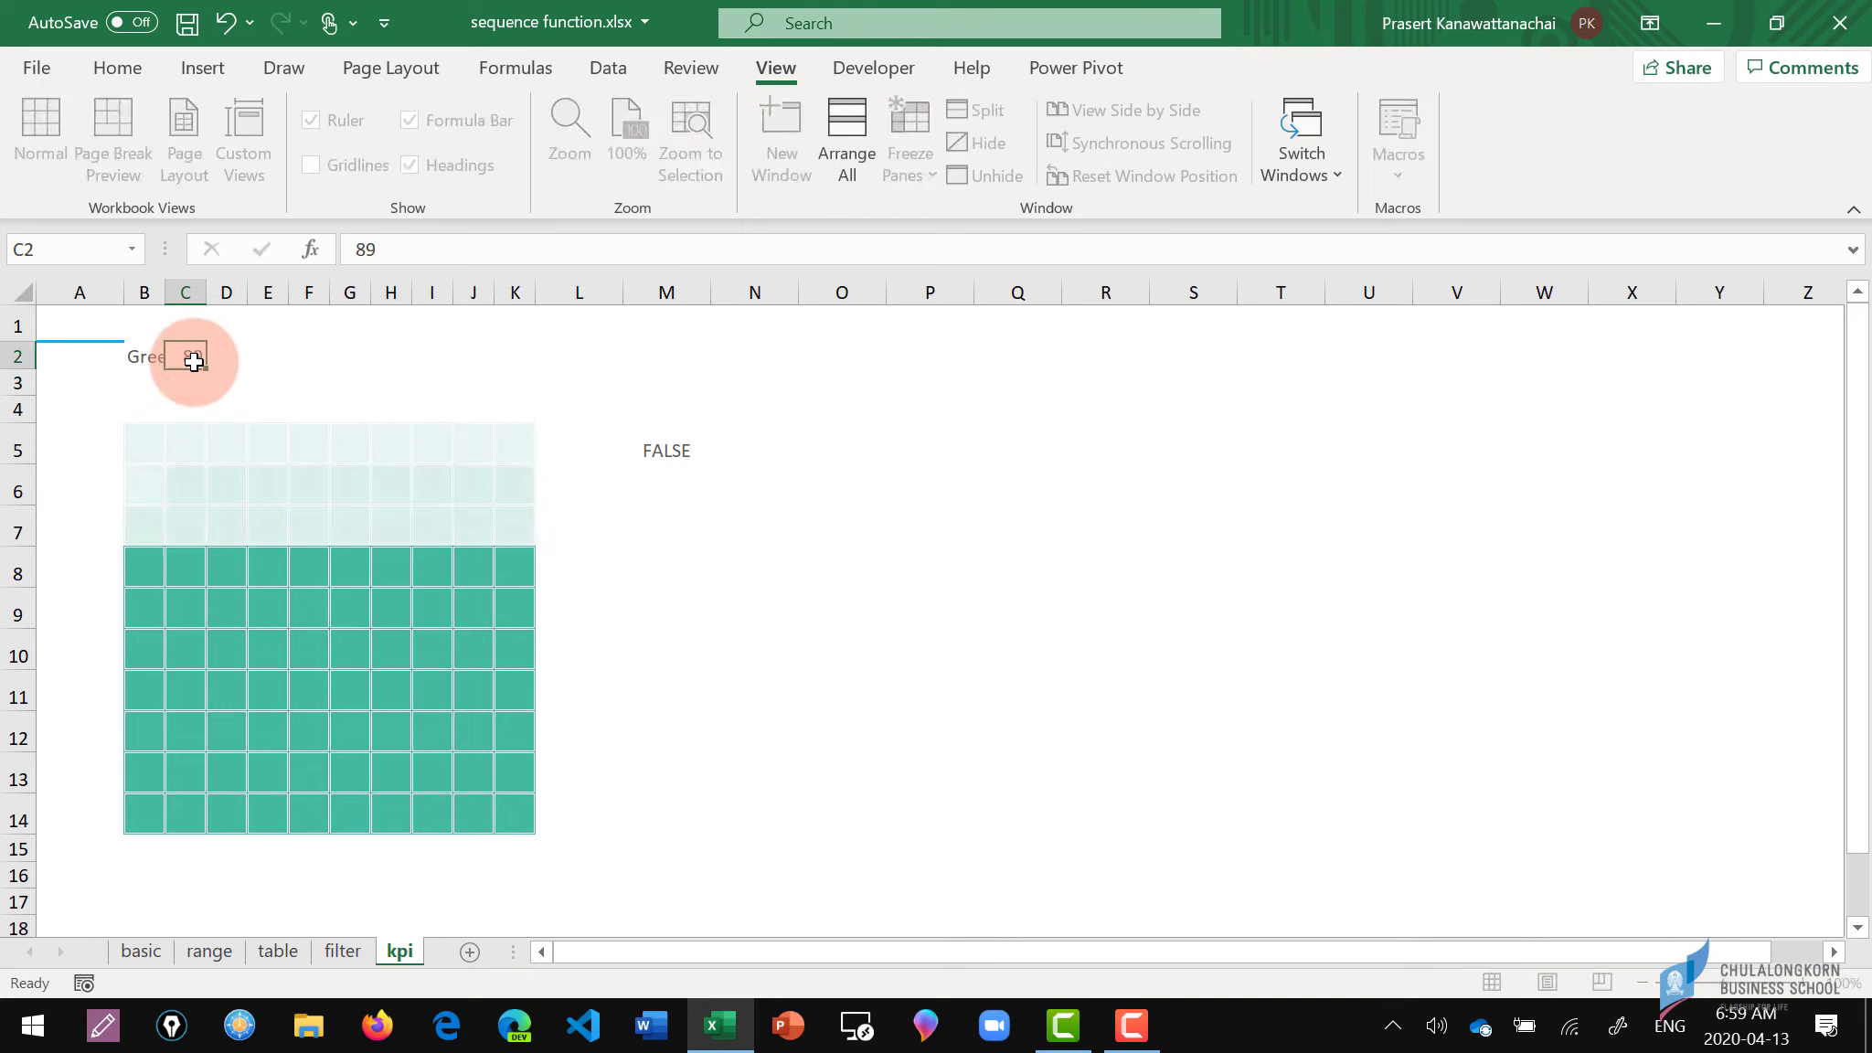
{"action": "key", "text": "Return"}
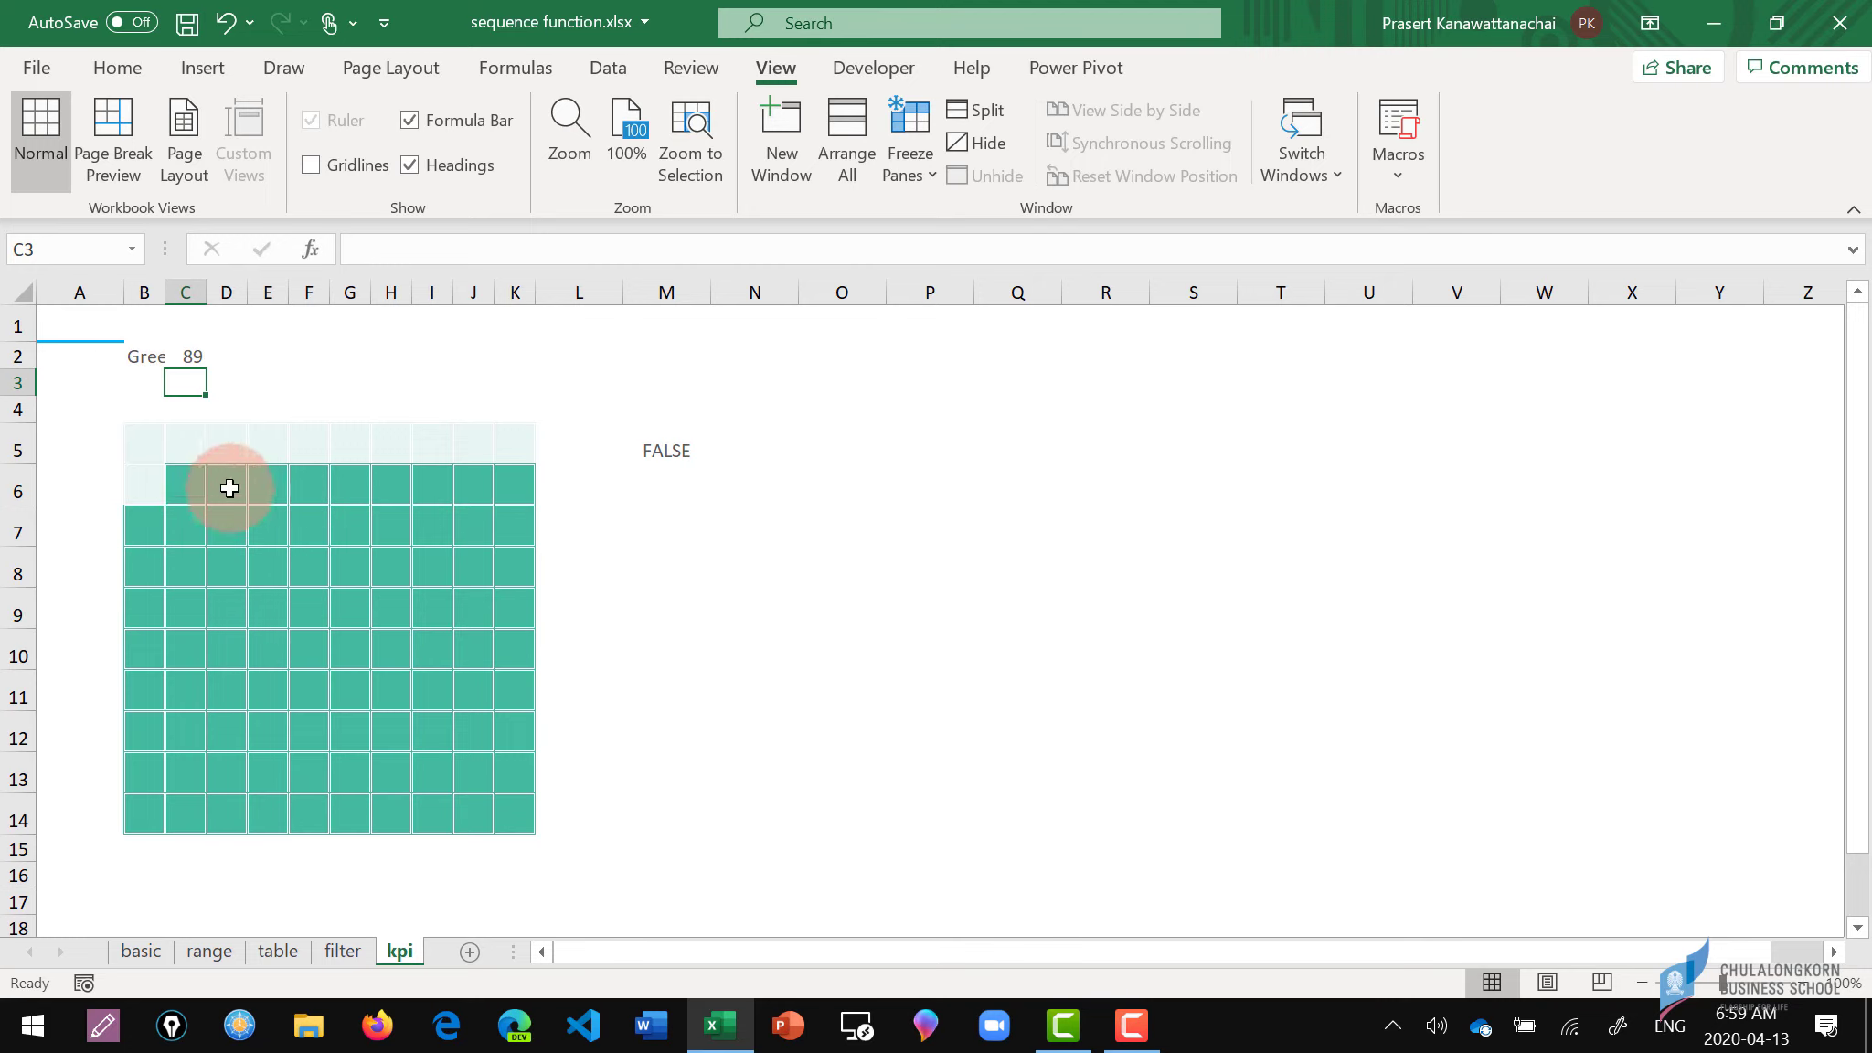
Inspect the SEQUENCE formula in B5 and a cell inside the waffle grid.
{"action": "left_click", "coordinate": [145, 441]}
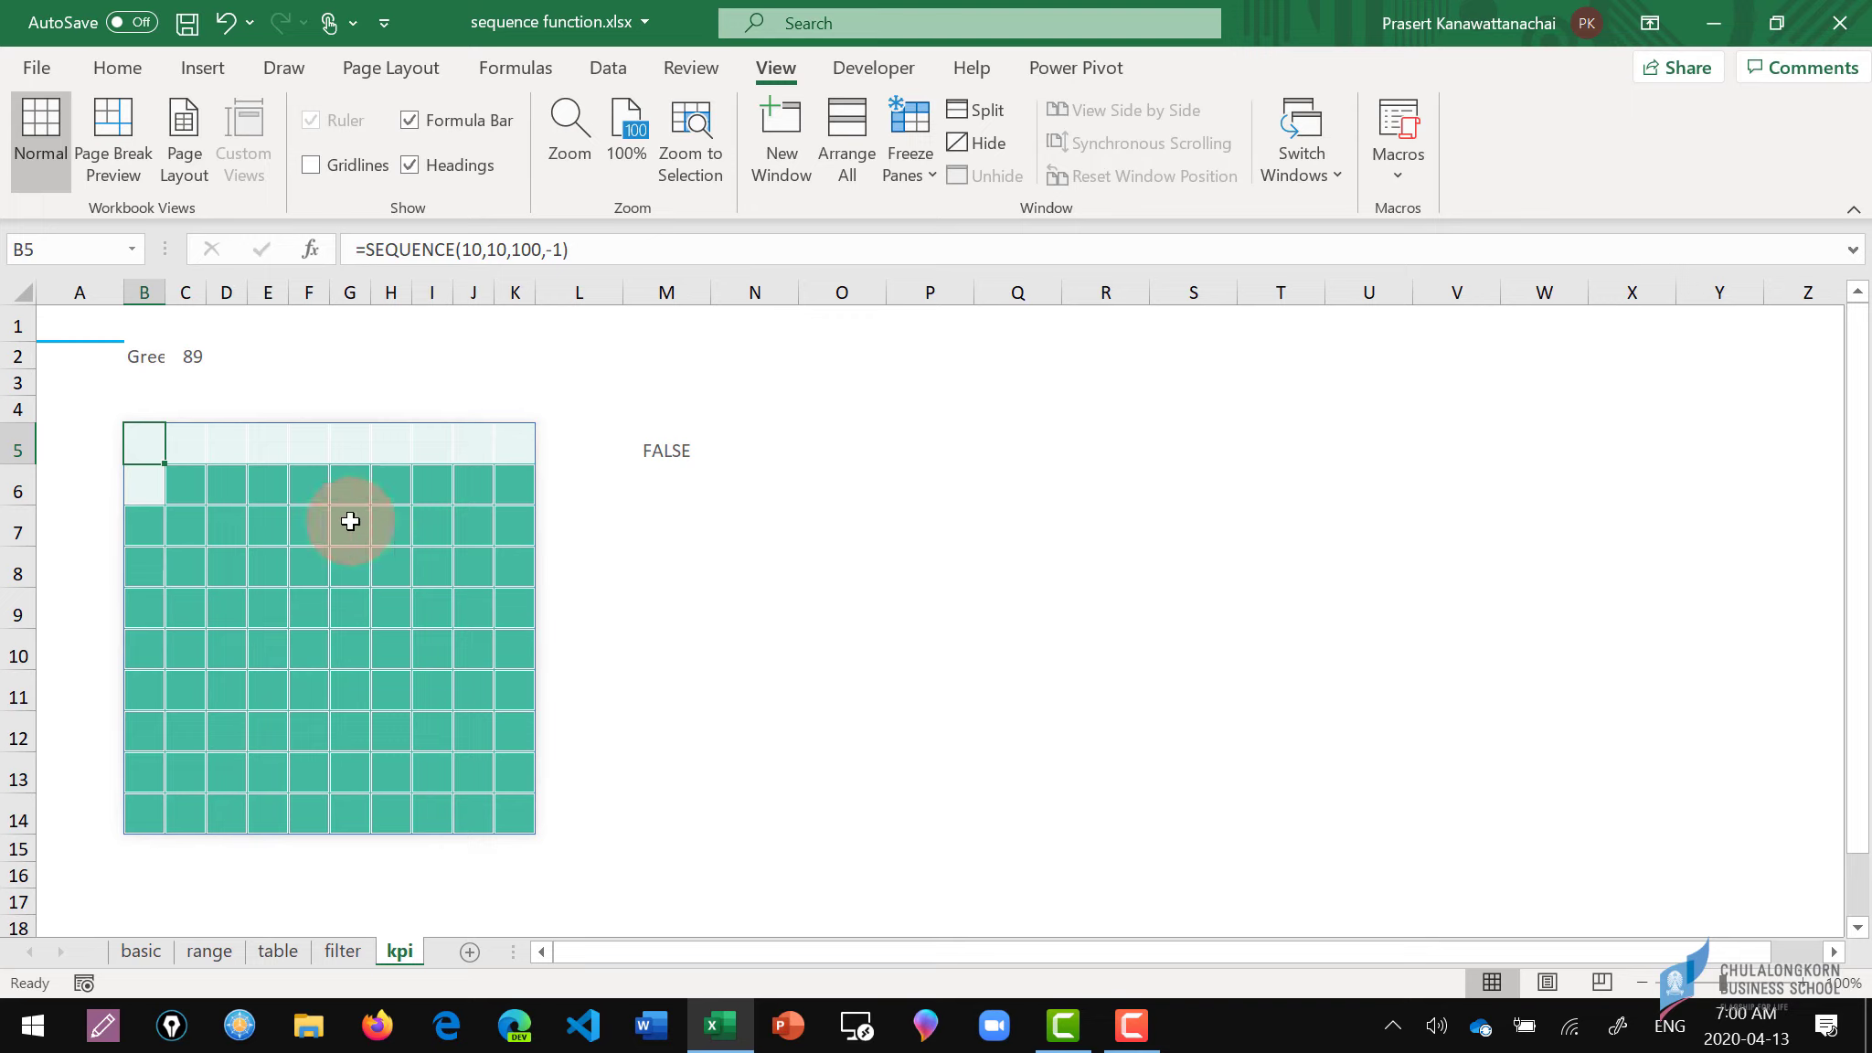
{"action": "left_click", "coordinate": [336, 616]}
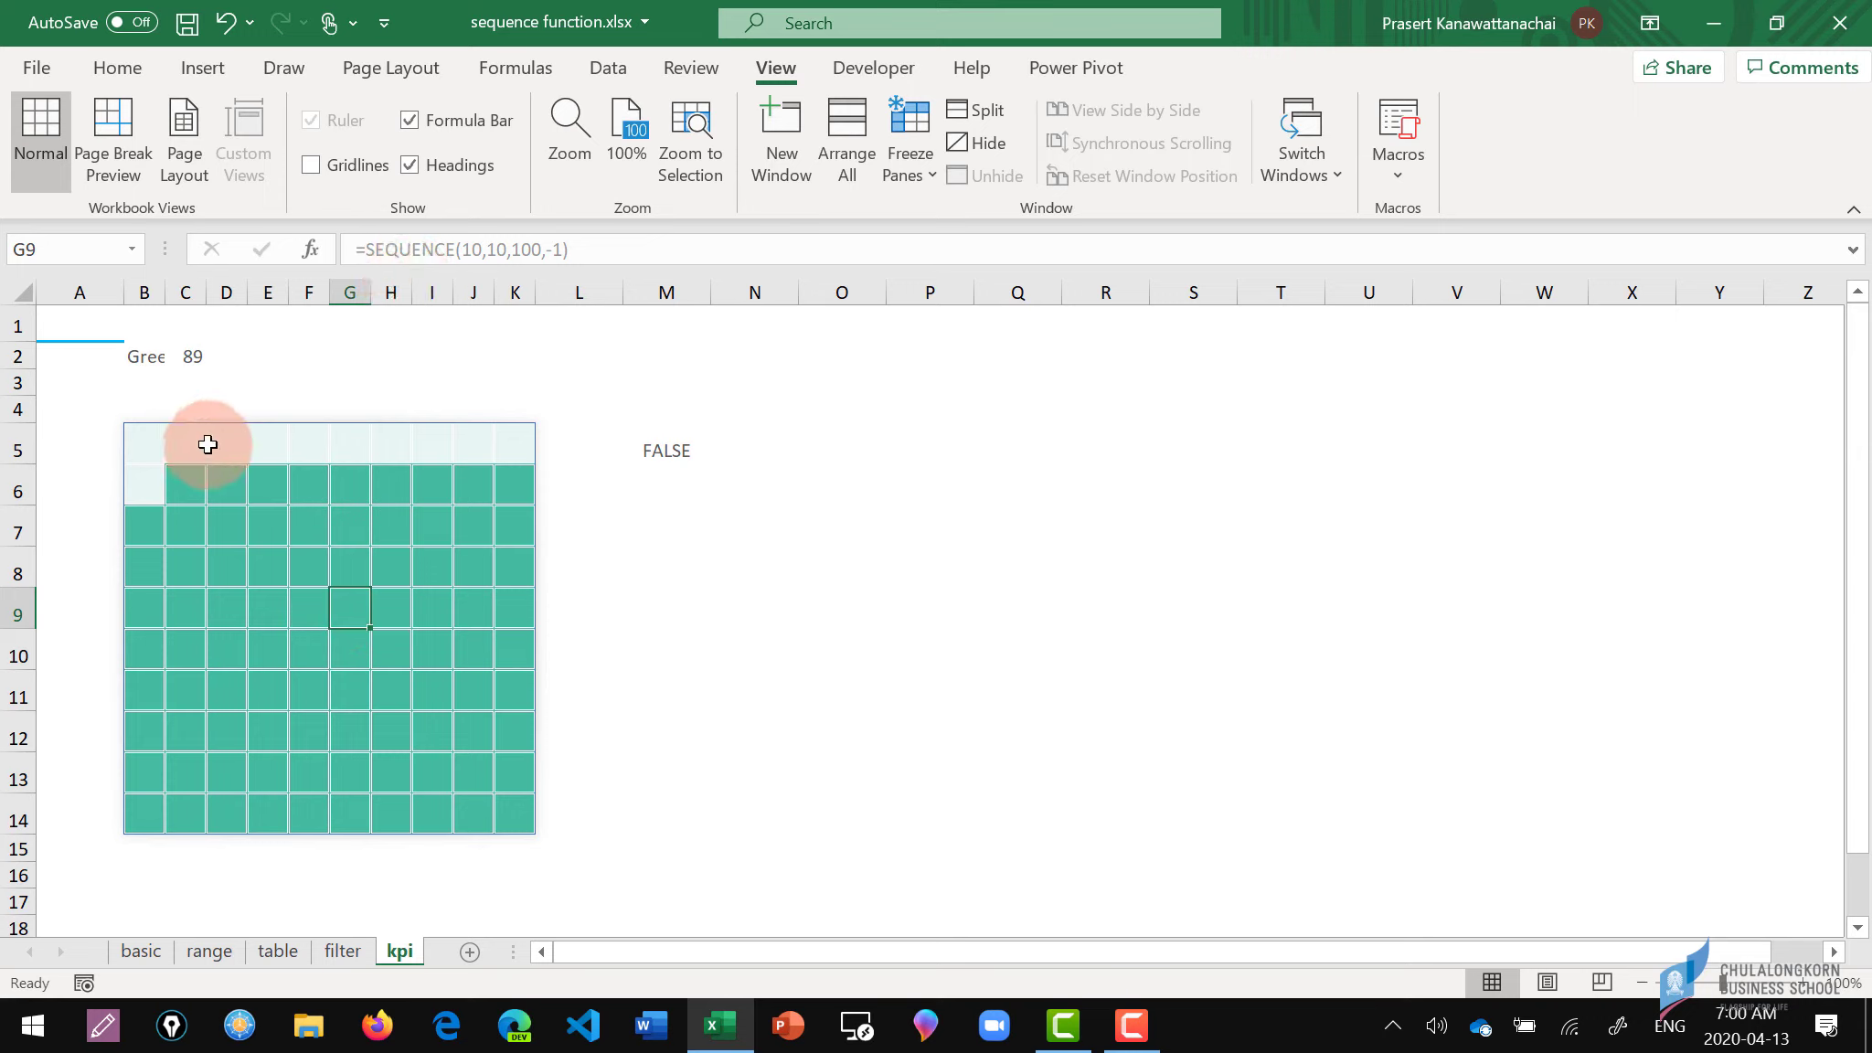
{"action": "left_click", "coordinate": [144, 444]}
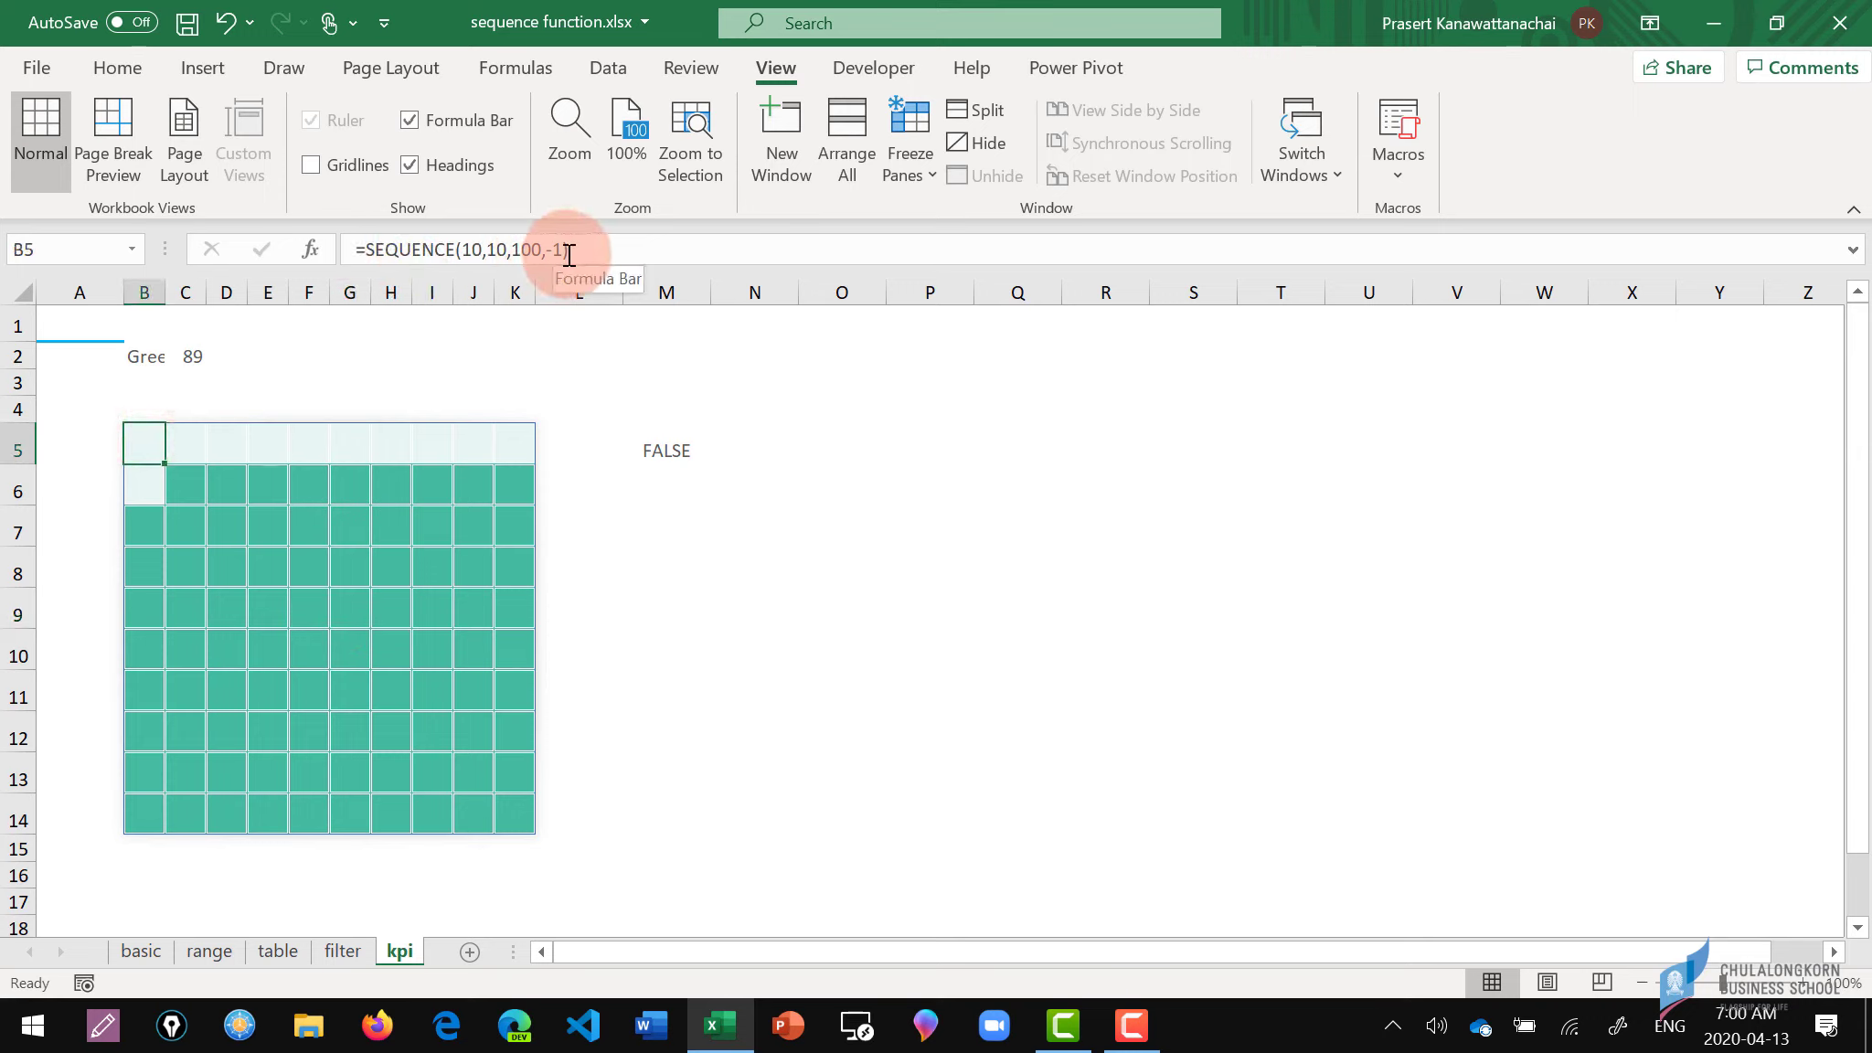